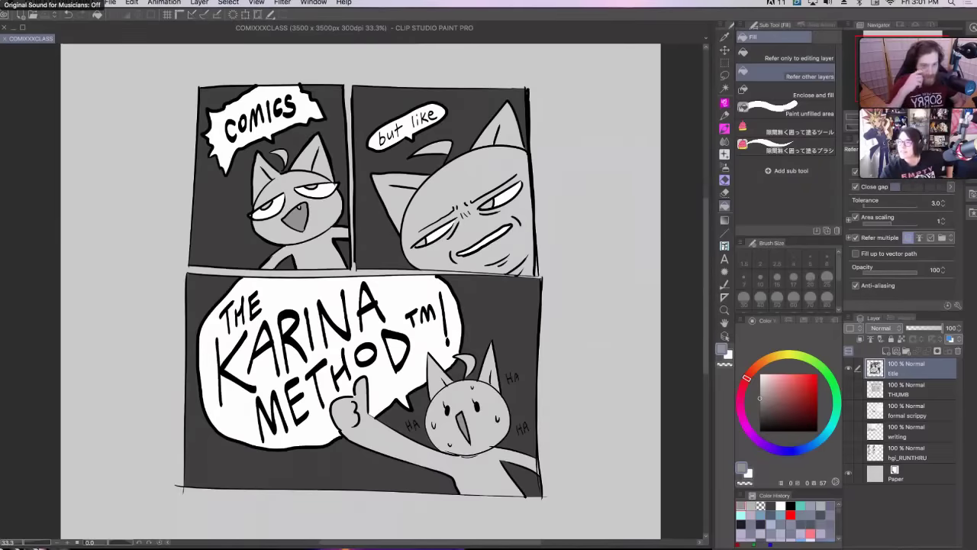
{"action": "key", "text": "Tab"}
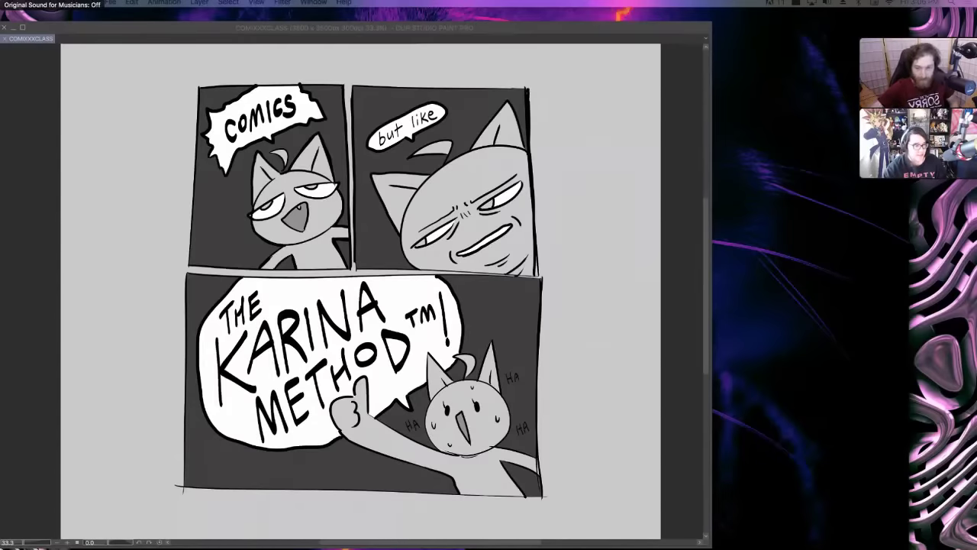
{"action": "key", "text": "Tab"}
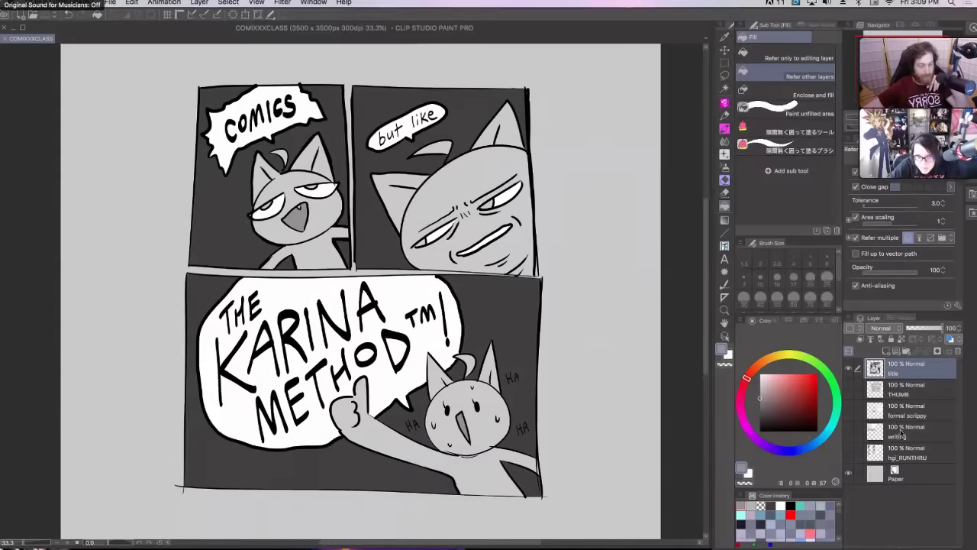
- Hide the title layer and show the writing layer
{"action": "left_click", "coordinate": [848, 370]}
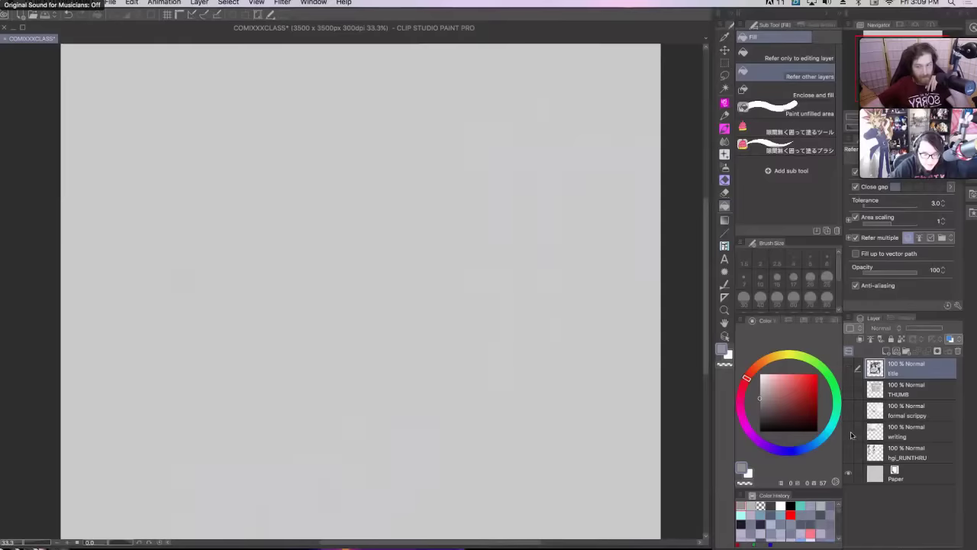
{"action": "left_click", "coordinate": [848, 432]}
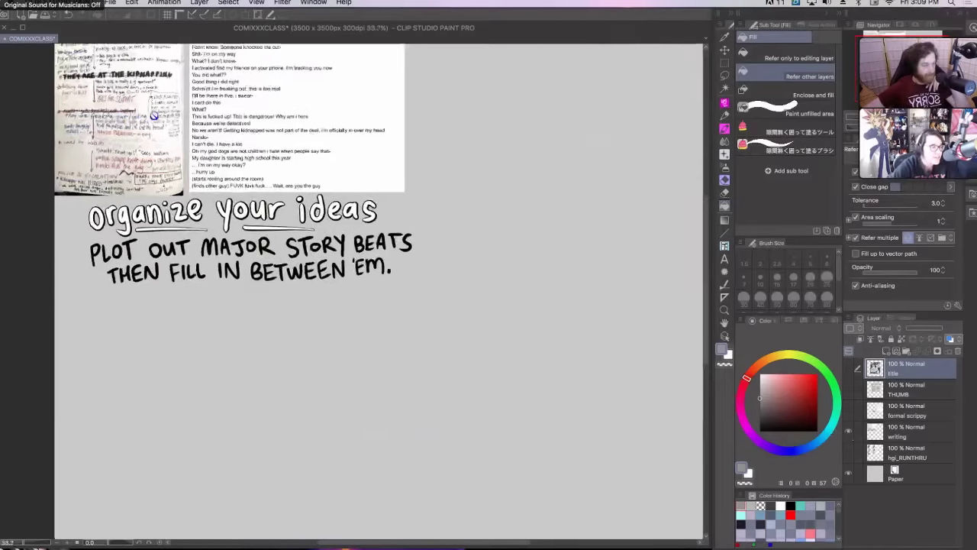
- Examine the handwritten story outline, the typed script and the "organize your ideas" caption on the writing layer
{"action": "scroll", "coordinate": [154, 115], "scroll_direction": "up", "scroll_amount": 2}
{"action": "scroll", "coordinate": [605, 265], "scroll_direction": "down", "scroll_amount": 1}
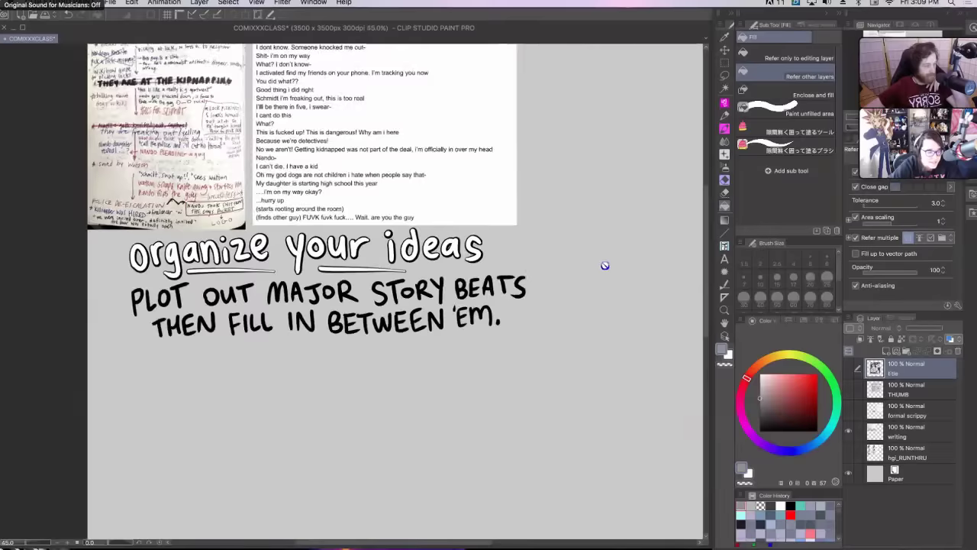
{"action": "scroll", "coordinate": [604, 265], "scroll_direction": "down", "scroll_amount": 1}
{"action": "scroll", "coordinate": [654, 218], "scroll_direction": "down", "scroll_amount": 1}
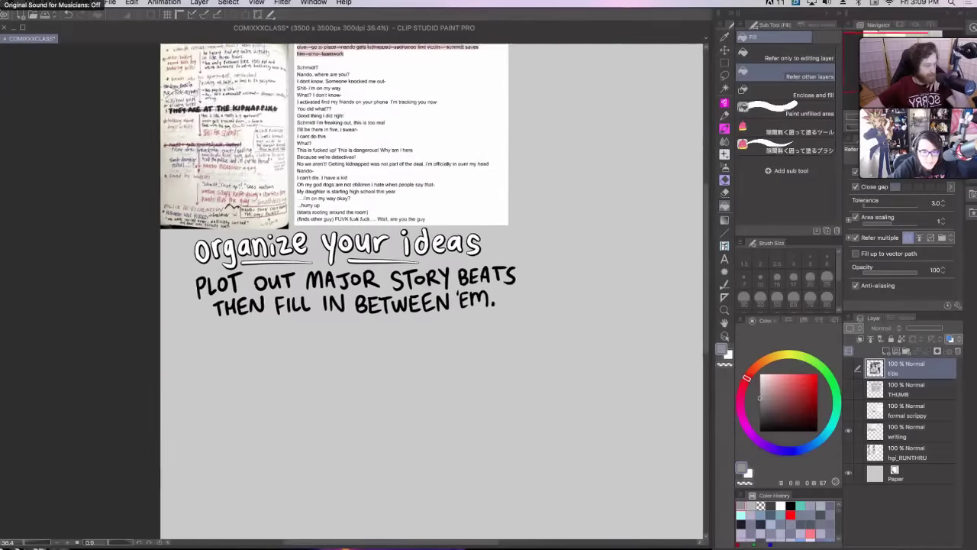
{"action": "left_click_drag", "start_coordinate": [458, 306], "coordinate": [415, 365]}
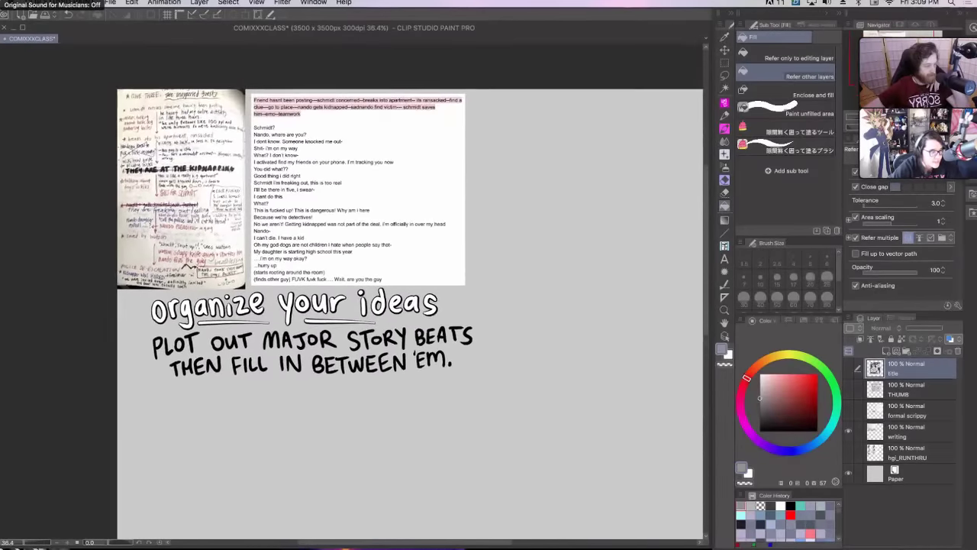
{"action": "scroll", "coordinate": [596, 203], "scroll_direction": "up", "scroll_amount": 1}
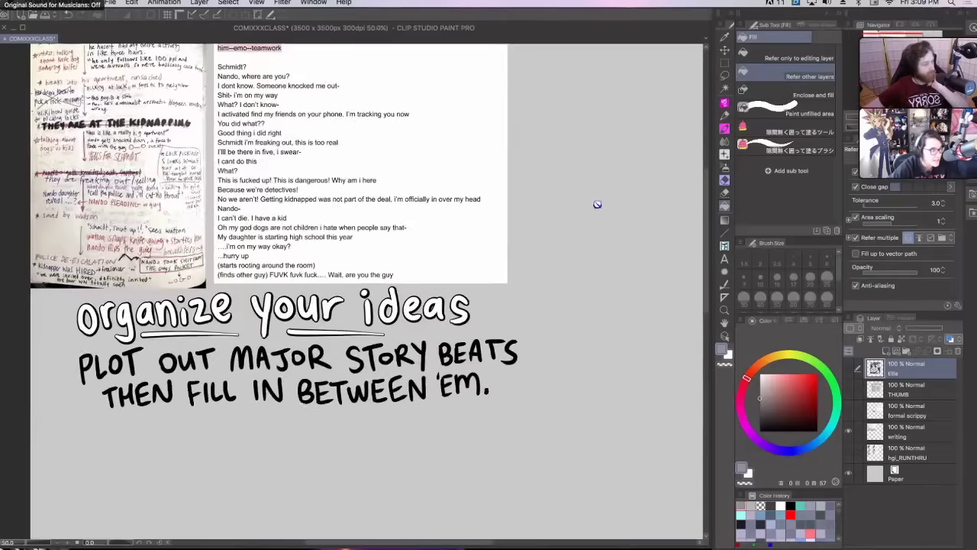
{"action": "scroll", "coordinate": [595, 203], "scroll_direction": "up", "scroll_amount": 1}
{"action": "left_click_drag", "start_coordinate": [367, 290], "coordinate": [377, 352]}
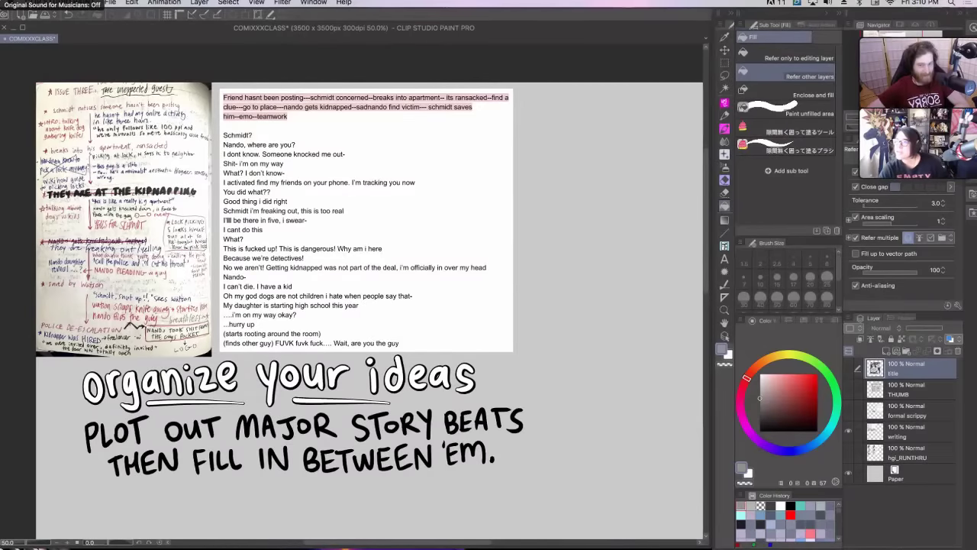
- View the script notes in image1.jpg, move its window out of the way and switch back to Clip Studio Paint
{"action": "key", "text": "Tab"}
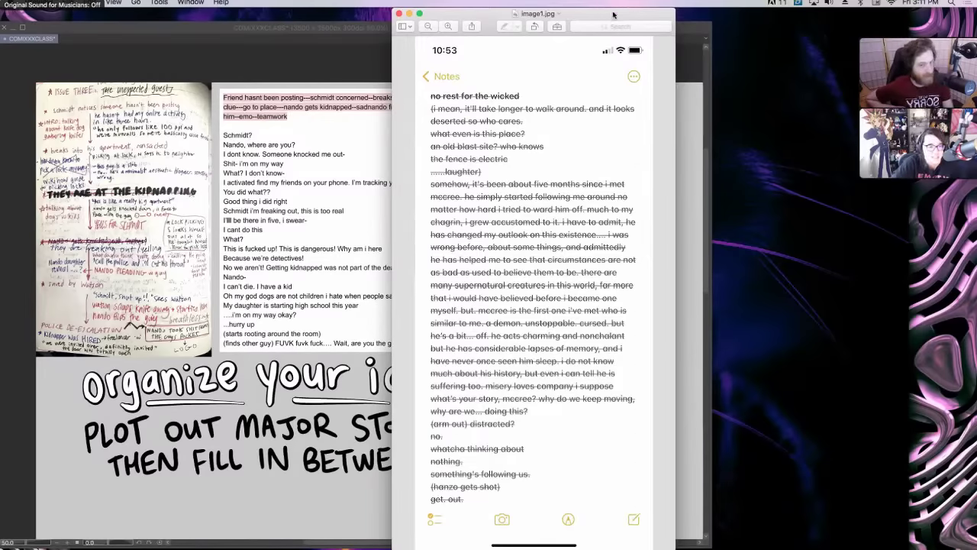
{"action": "left_click_drag", "start_coordinate": [613, 15], "coordinate": [976, 145]}
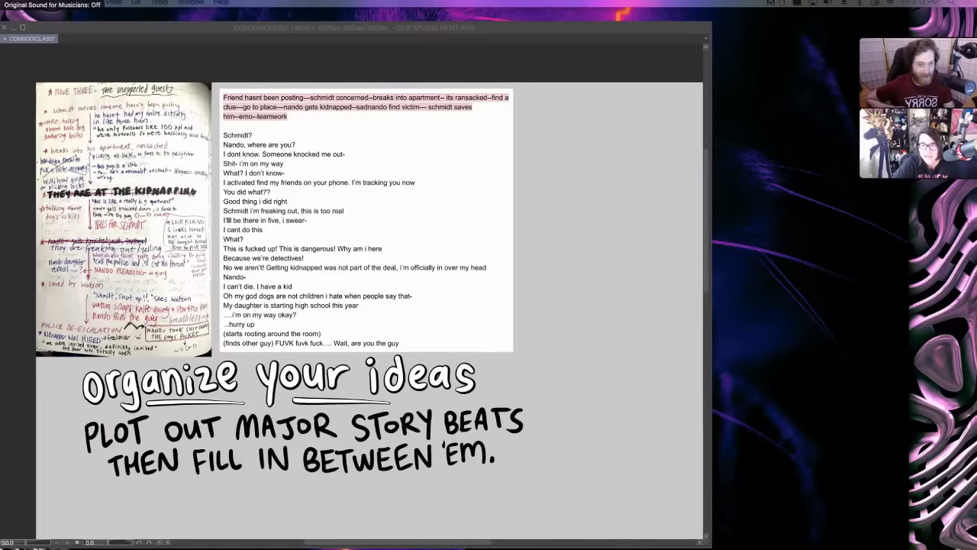
{"action": "left_click", "coordinate": [230, 30]}
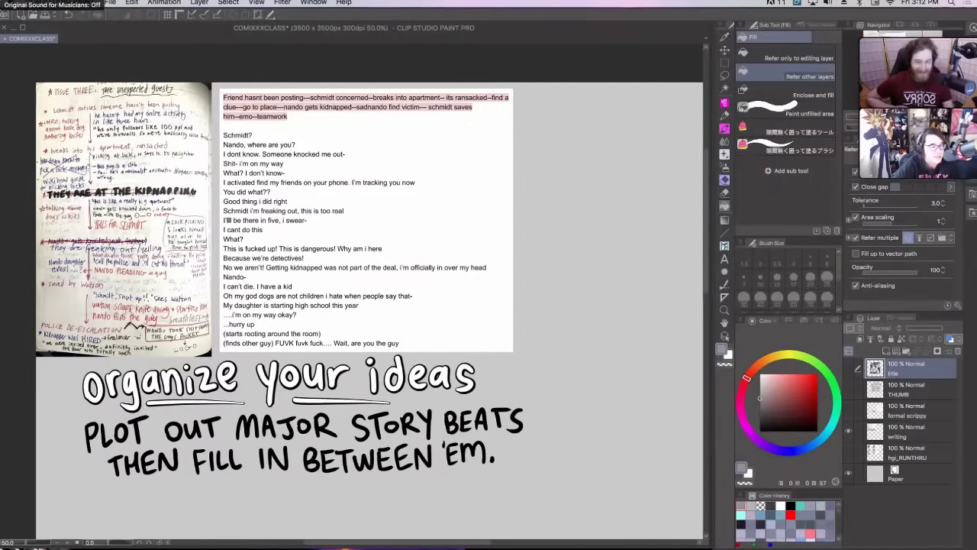
- Make the writing layer active and switch from the Fill tool to the Pen tool
{"action": "key", "text": "super+plus"}
{"action": "key", "text": "super+minus"}
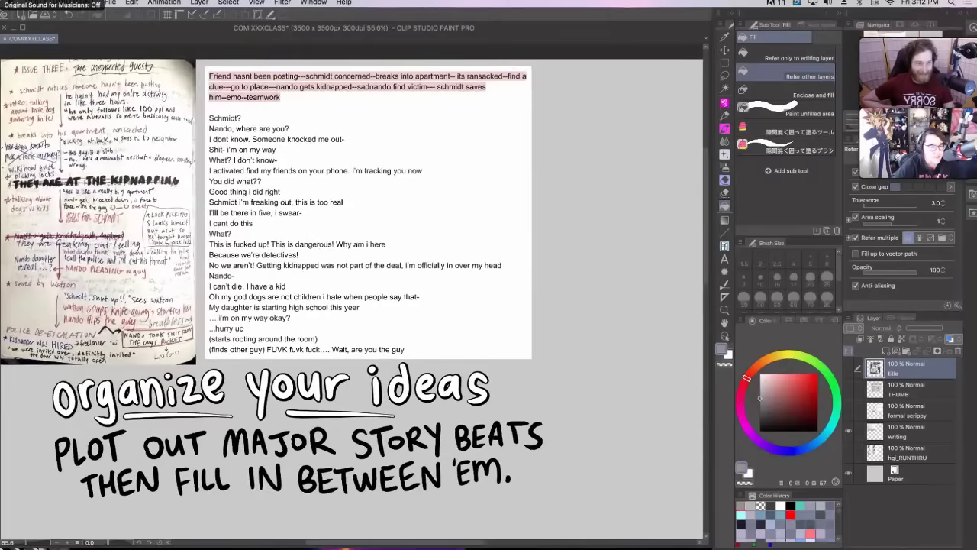
{"action": "scroll", "coordinate": [374, 298], "scroll_direction": "up", "scroll_amount": 1}
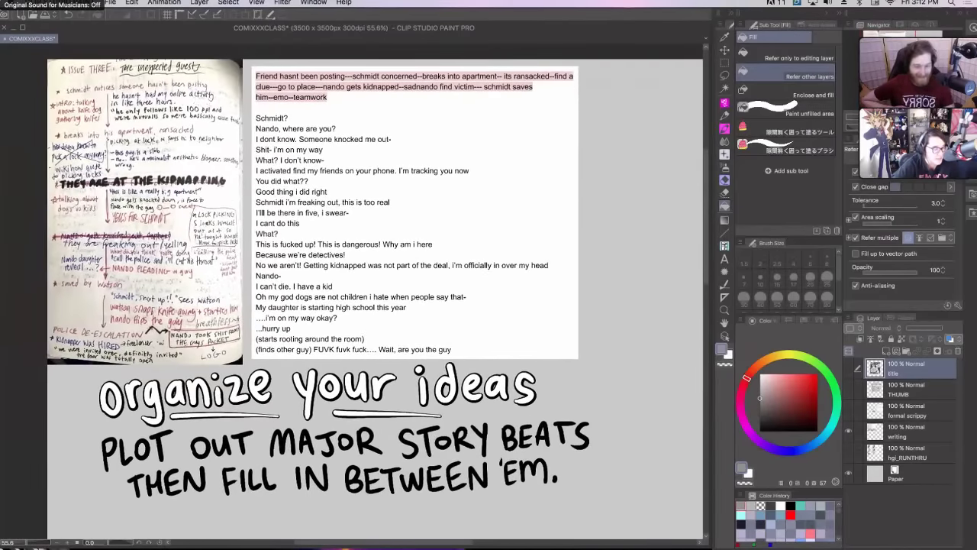
{"action": "scroll", "coordinate": [315, 298], "scroll_direction": "right", "scroll_amount": 1}
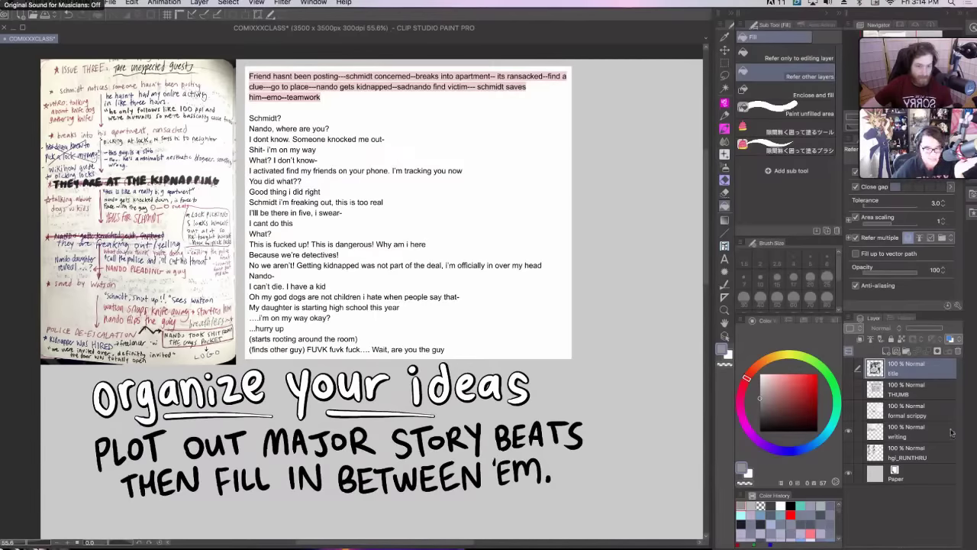
{"action": "left_click", "coordinate": [912, 433]}
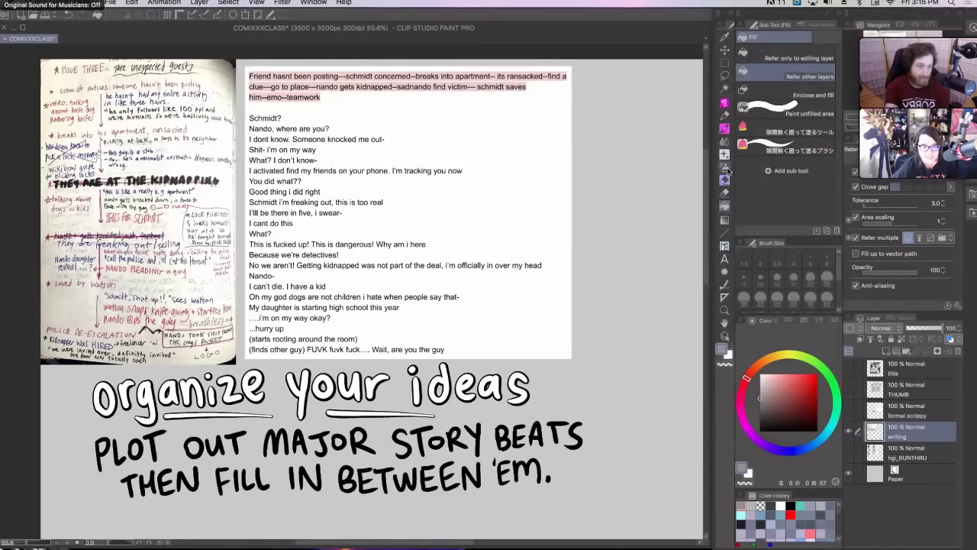
{"action": "left_click", "coordinate": [725, 102]}
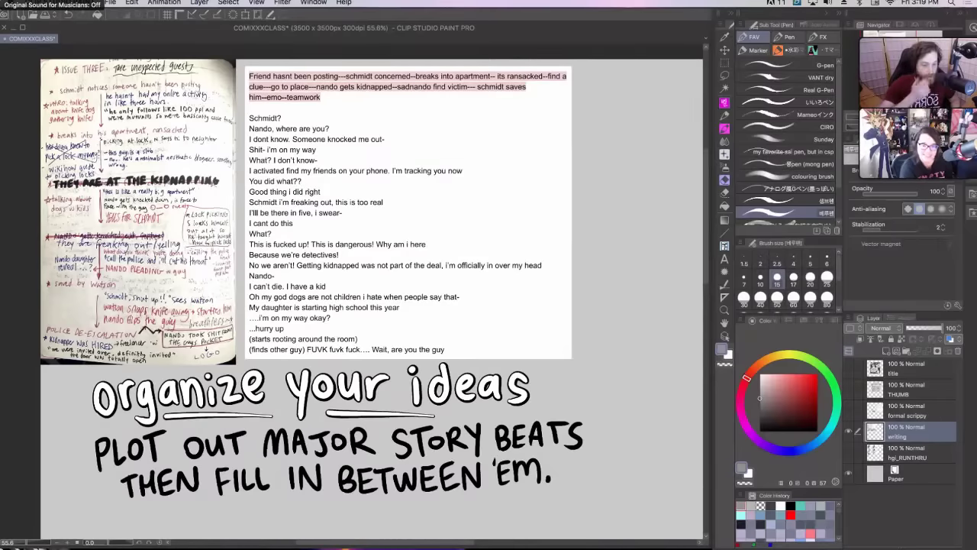
- Set the pen's drawing colour to black
{"action": "scroll", "coordinate": [523, 276], "scroll_direction": "up", "scroll_amount": 2}
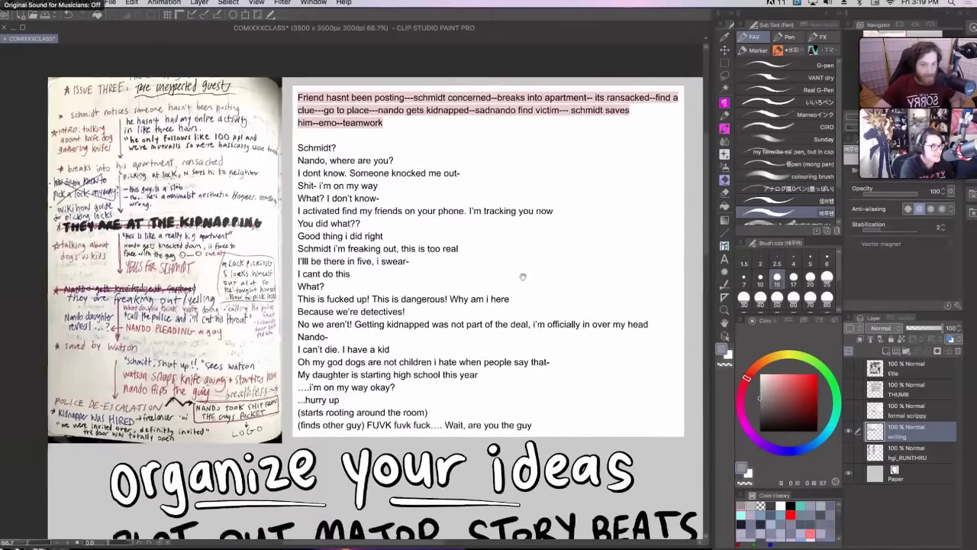
{"action": "scroll", "coordinate": [523, 276], "scroll_direction": "down", "scroll_amount": 2}
{"action": "scroll", "coordinate": [523, 276], "scroll_direction": "right", "scroll_amount": 2}
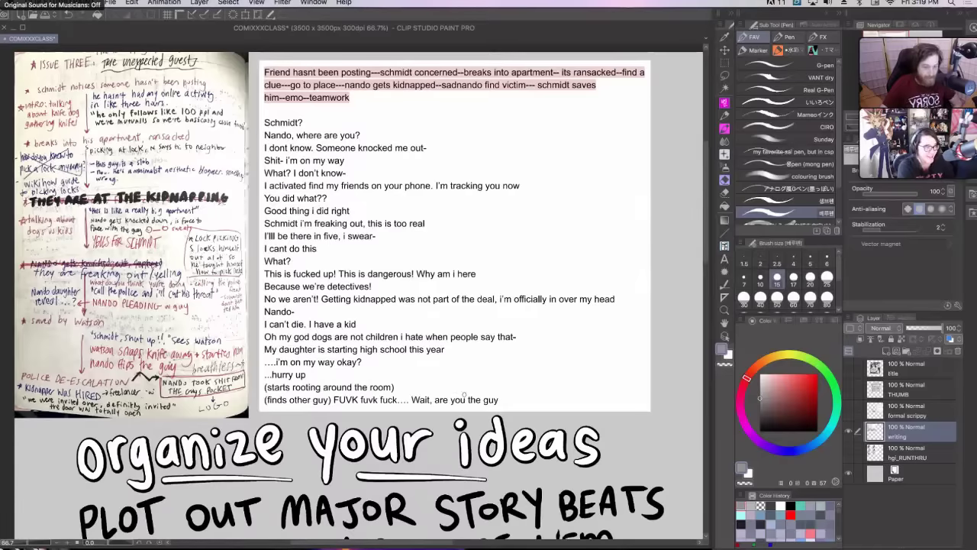
{"action": "mouse_move", "coordinate": [550, 176]}
{"action": "left_mouse_down"}
{"action": "mouse_move", "coordinate": [589, 157]}
{"action": "mouse_move", "coordinate": [496, 222]}
{"action": "mouse_move", "coordinate": [679, 187]}
{"action": "left_mouse_up"}
{"action": "key", "text": "super+z"}
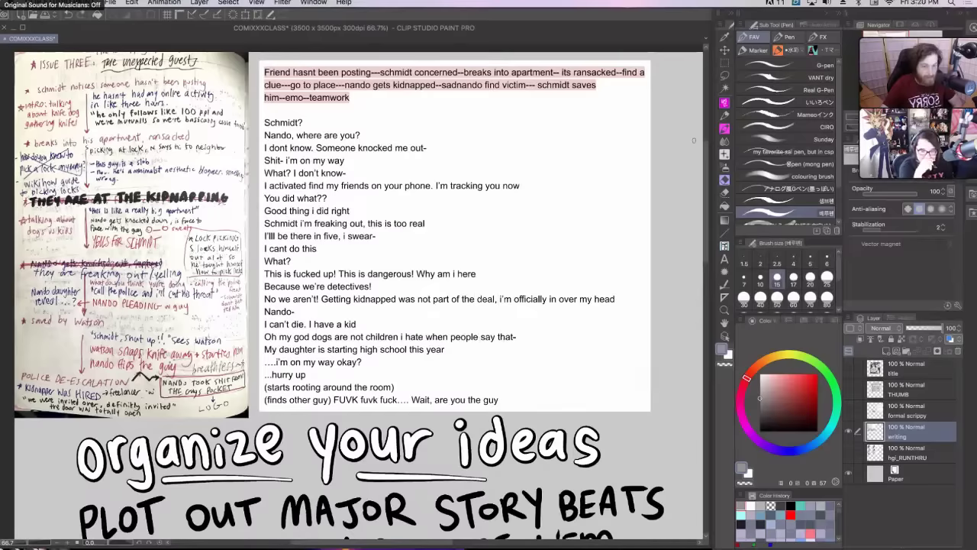
{"action": "left_click", "coordinate": [759, 431]}
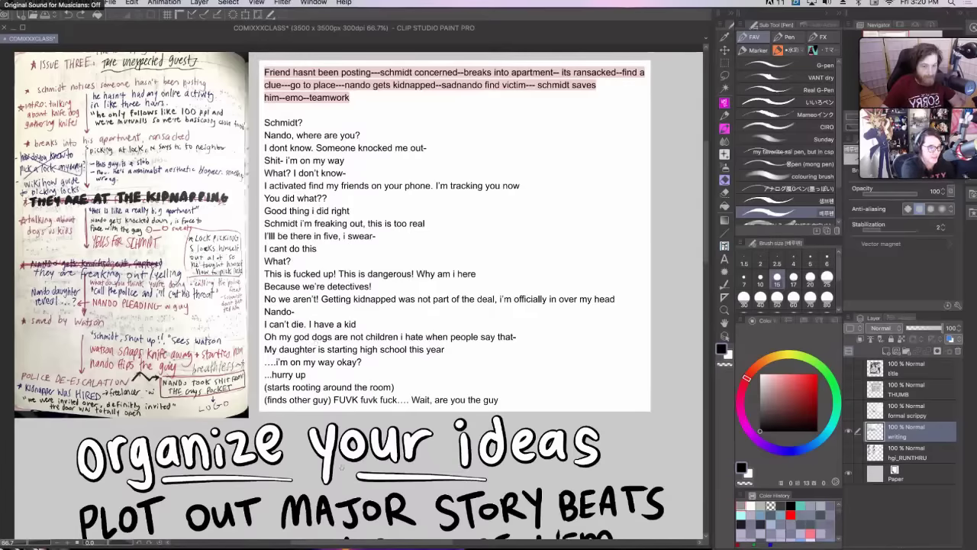
- Circle the typed script and draw a stroke under the outline's first story beat, undoing each mark
{"action": "mouse_move", "coordinate": [603, 422]}
{"action": "left_mouse_down"}
{"action": "mouse_move", "coordinate": [284, 74]}
{"action": "mouse_move", "coordinate": [351, 54]}
{"action": "mouse_move", "coordinate": [654, 379]}
{"action": "mouse_move", "coordinate": [639, 411]}
{"action": "left_mouse_up"}
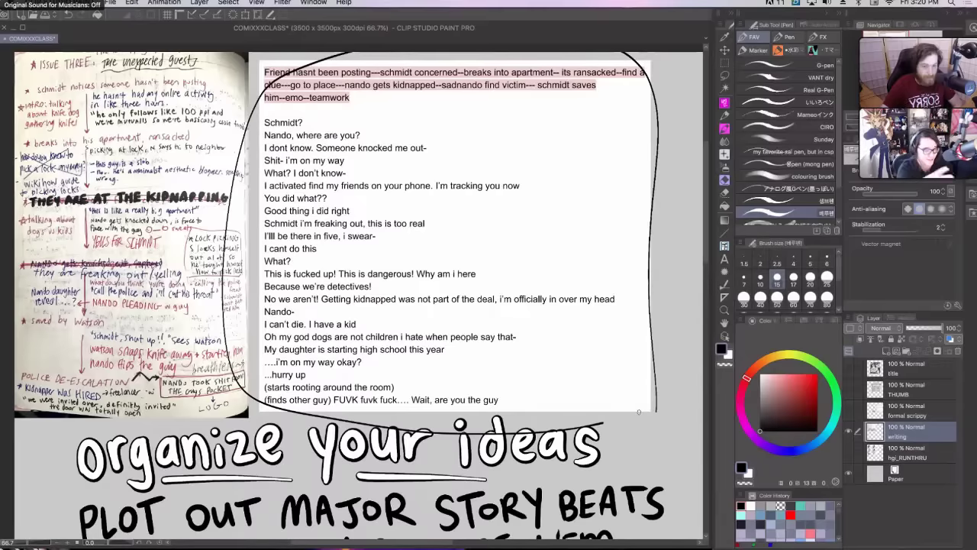
{"action": "key", "text": "super+z"}
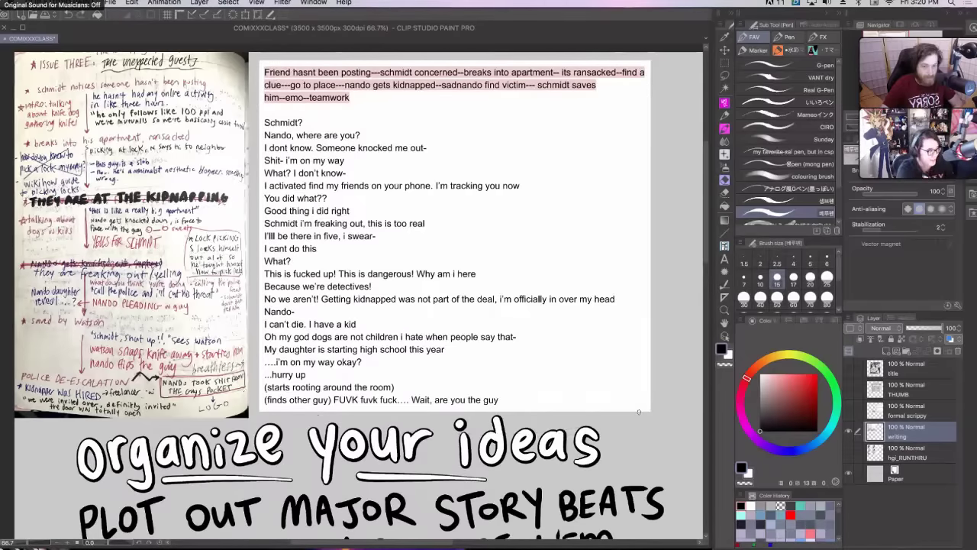
{"action": "scroll", "coordinate": [518, 338], "scroll_direction": "up", "scroll_amount": 3}
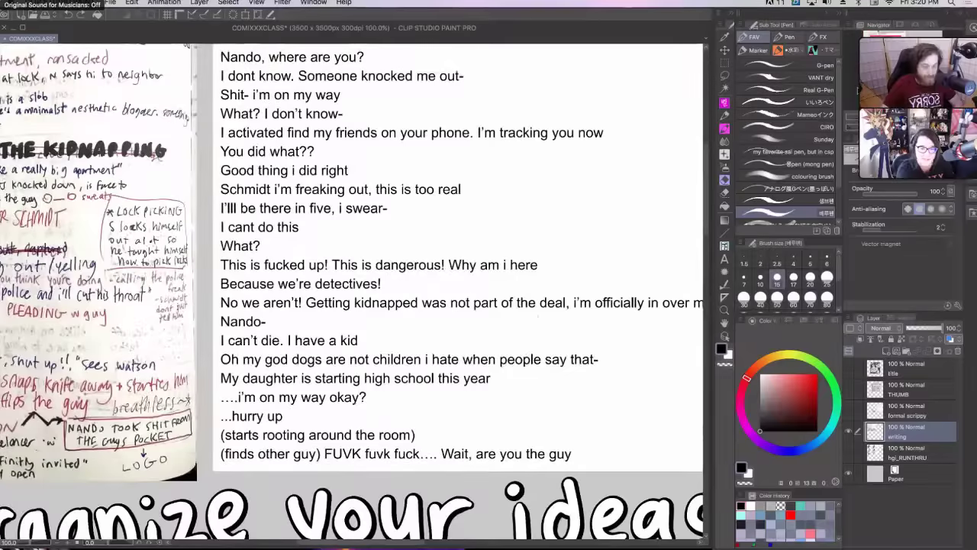
{"action": "scroll", "coordinate": [517, 338], "scroll_direction": "up", "scroll_amount": 2}
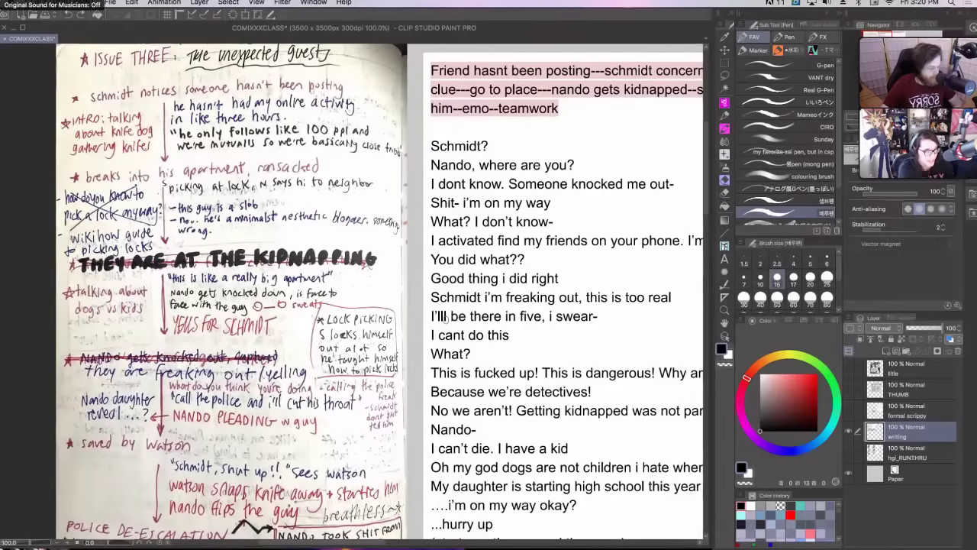
{"action": "left_click_drag", "start_coordinate": [71, 104], "coordinate": [374, 104]}
{"action": "key", "text": "ctrl+z"}
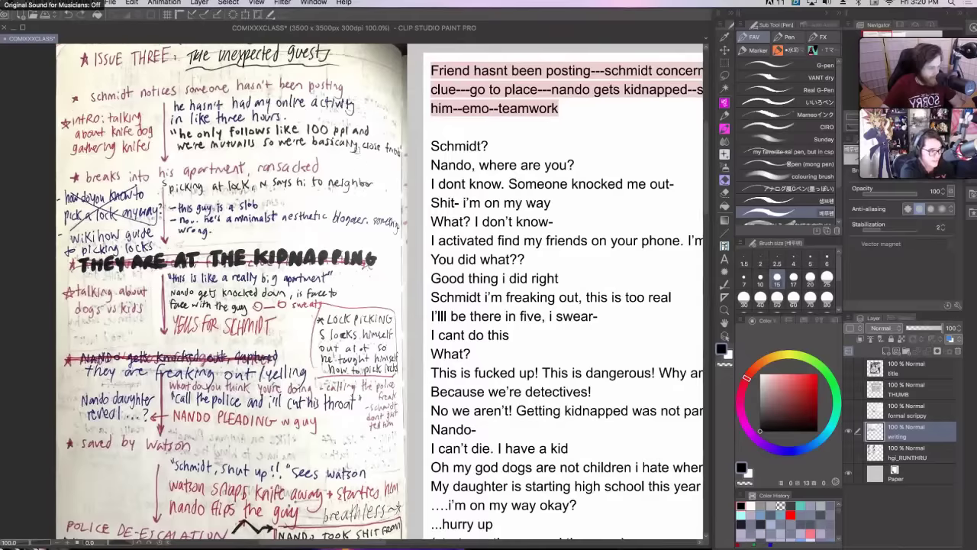
- Mark the five major story beats in the handwritten outline with short black strokes, from the missing posts to "saved by Watson"
{"action": "left_click_drag", "start_coordinate": [334, 163], "coordinate": [348, 164]}
{"action": "left_click_drag", "start_coordinate": [354, 85], "coordinate": [379, 82]}
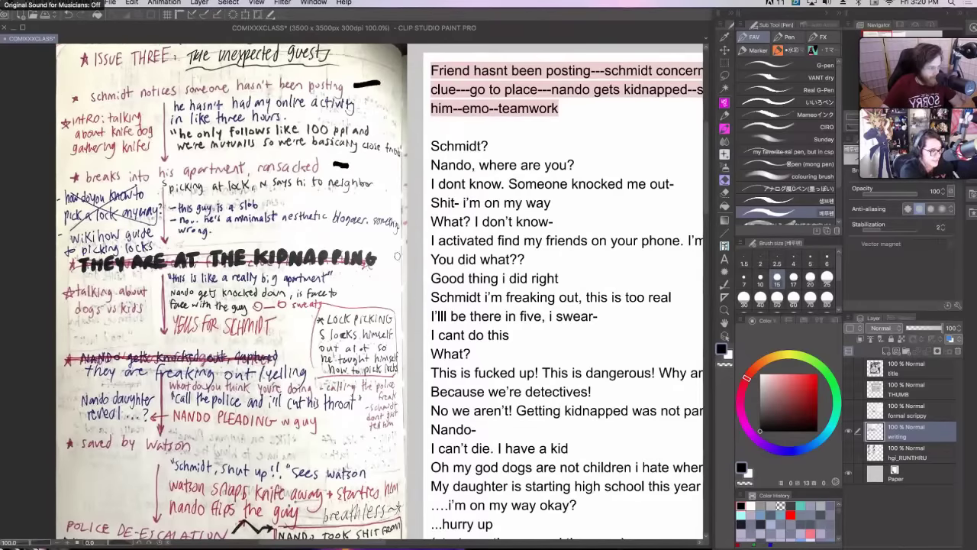
{"action": "mouse_move", "coordinate": [385, 263]}
{"action": "left_mouse_down"}
{"action": "mouse_move", "coordinate": [395, 261]}
{"action": "mouse_move", "coordinate": [386, 269]}
{"action": "left_mouse_up"}
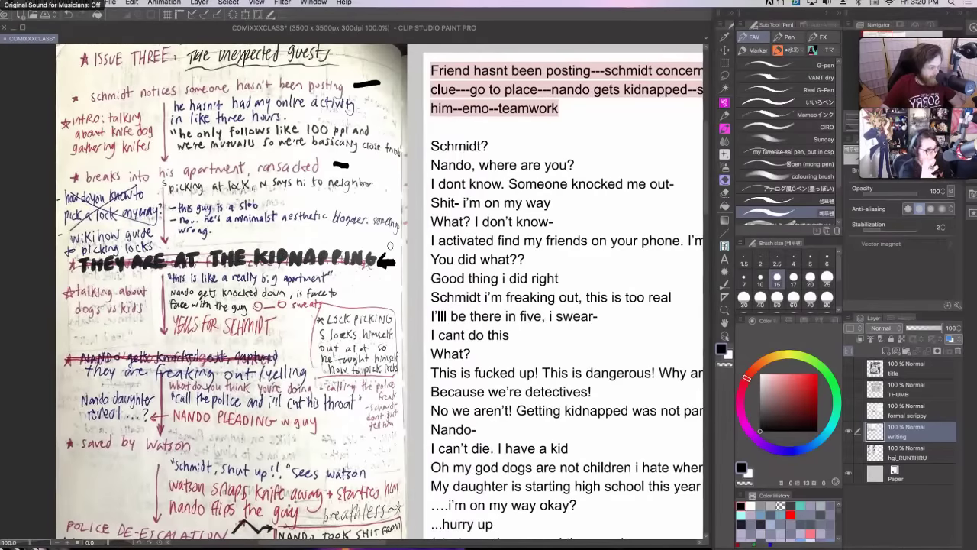
{"action": "mouse_move", "coordinate": [290, 356]}
{"action": "left_mouse_down"}
{"action": "mouse_move", "coordinate": [304, 356]}
{"action": "mouse_move", "coordinate": [284, 357]}
{"action": "left_mouse_up"}
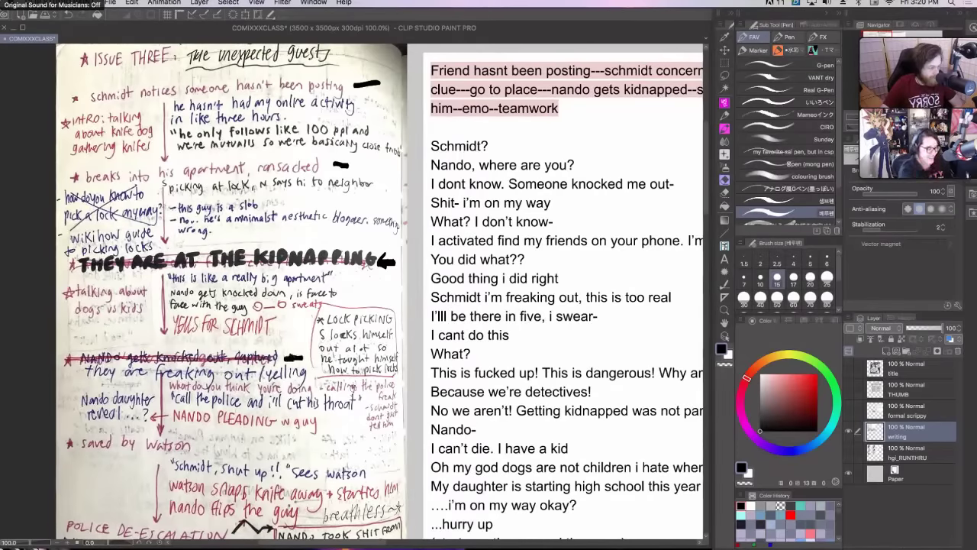
{"action": "left_click_drag", "start_coordinate": [203, 445], "coordinate": [243, 449]}
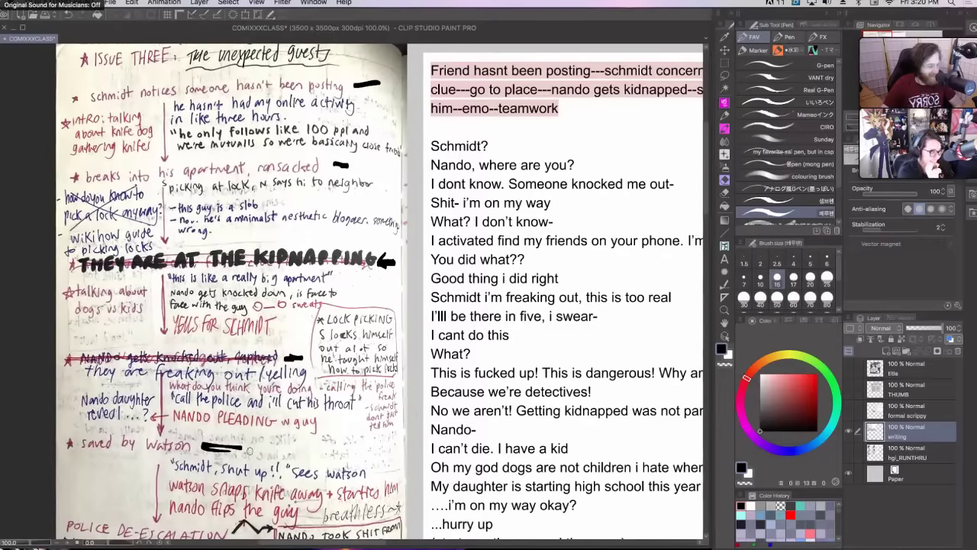
- Undo all the black marks beside the story beats in the handwritten outline
{"action": "key", "text": "super+z"}
{"action": "key", "text": "super+z"}
{"action": "key", "text": "super+z"}
{"action": "key", "text": "super+z"}
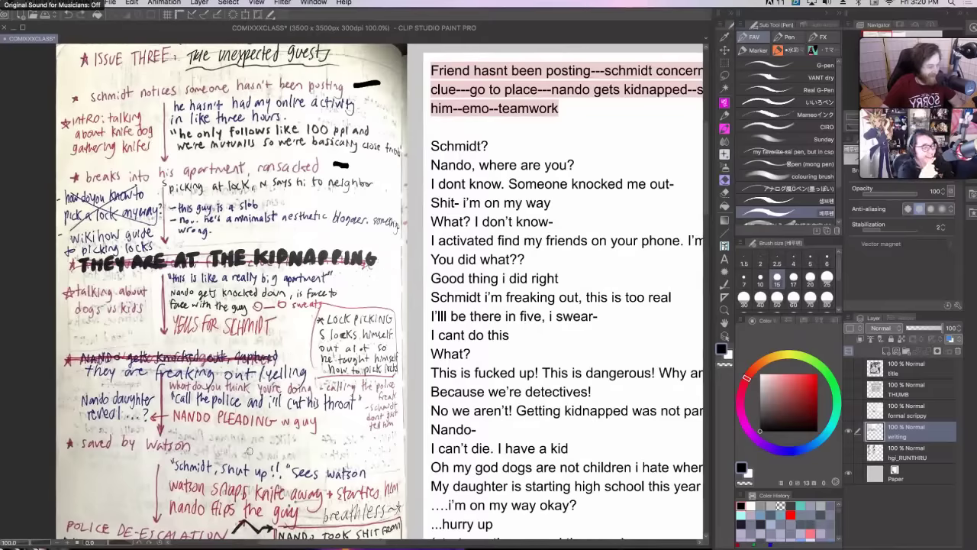
{"action": "key", "text": "super+z"}
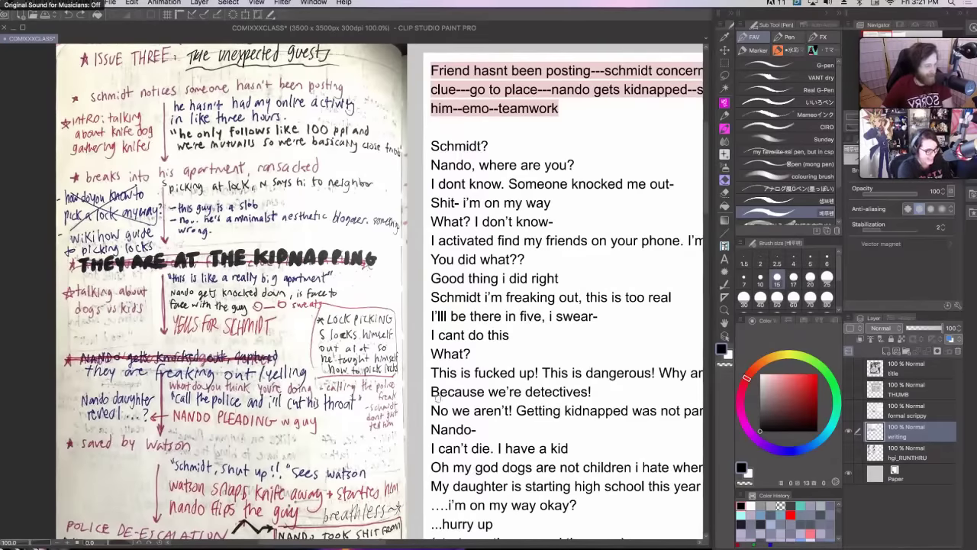
{"action": "scroll", "coordinate": [435, 396], "scroll_direction": "down", "scroll_amount": 1}
{"action": "scroll", "coordinate": [432, 386], "scroll_direction": "down", "scroll_amount": 1}
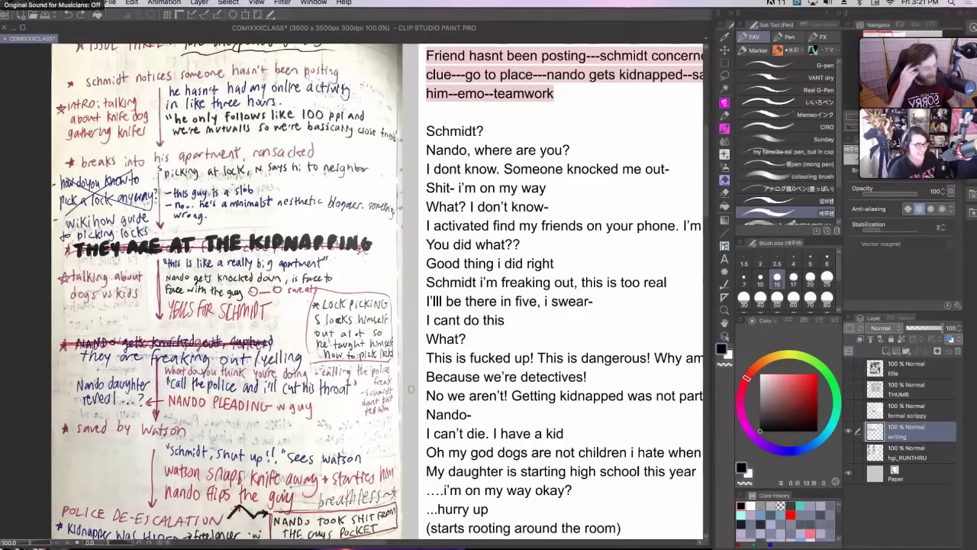
{"action": "scroll", "coordinate": [433, 282], "scroll_direction": "down", "scroll_amount": 2}
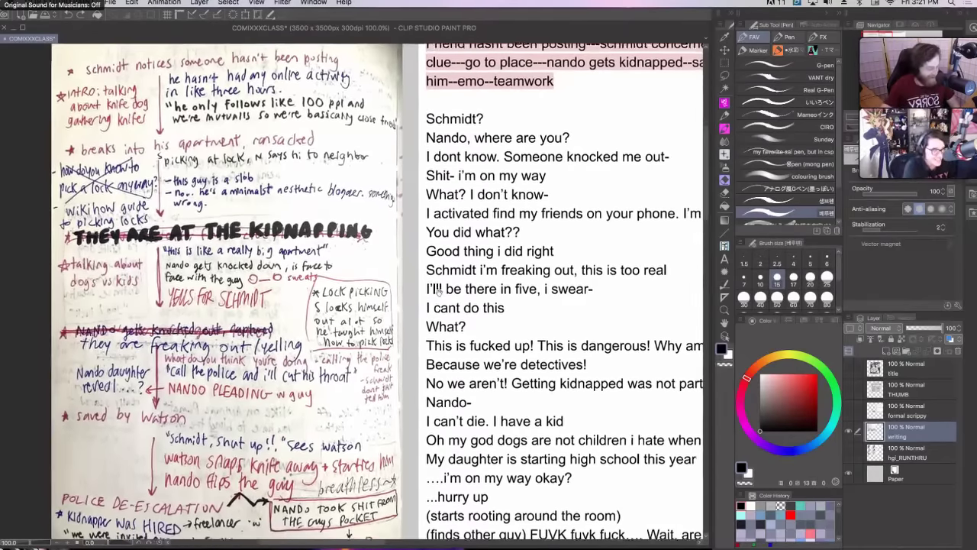
{"action": "scroll", "coordinate": [432, 282], "scroll_direction": "down", "scroll_amount": 1}
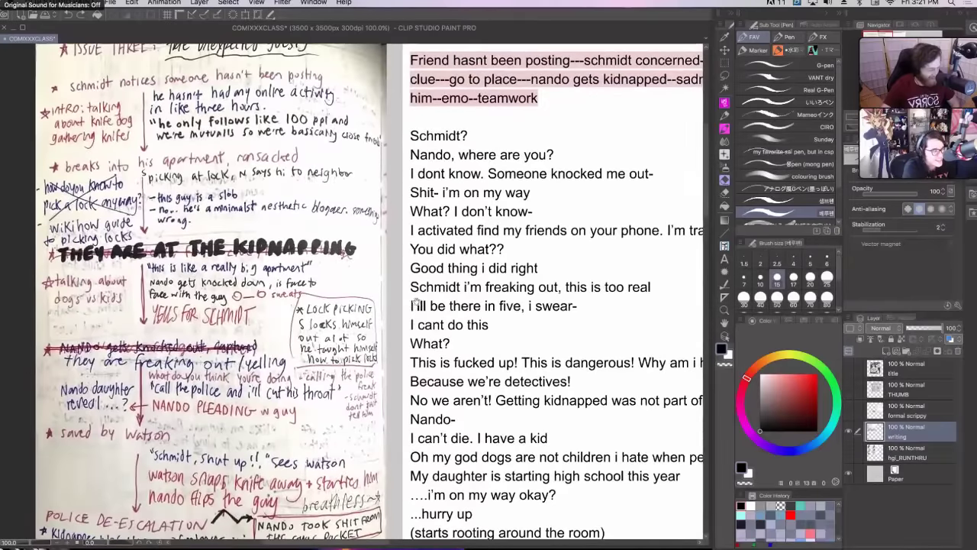
- Look over the handwritten outline and typed script, ending with a view of the whole "Organize your ideas" section
{"action": "scroll", "coordinate": [416, 310], "scroll_direction": "up", "scroll_amount": 3}
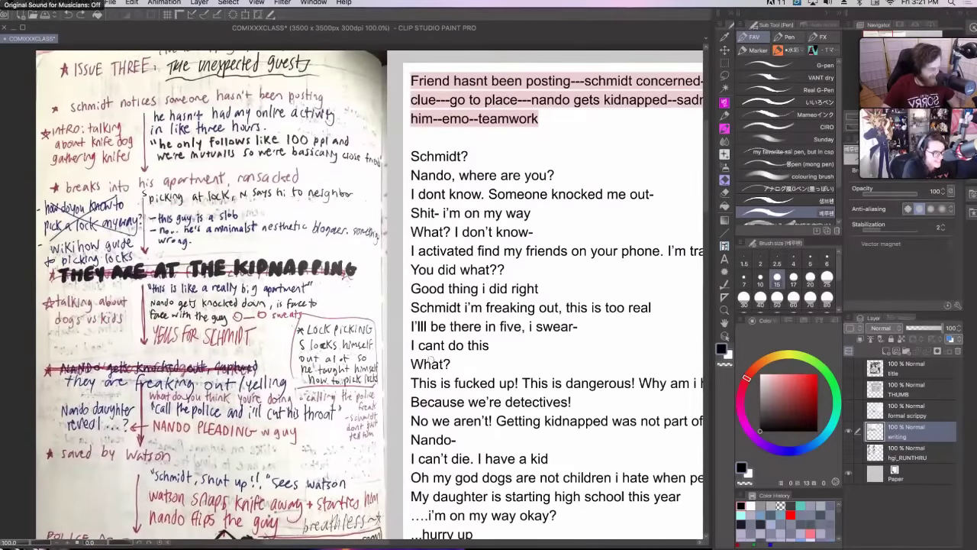
{"action": "scroll", "coordinate": [437, 364], "scroll_direction": "down", "scroll_amount": 2}
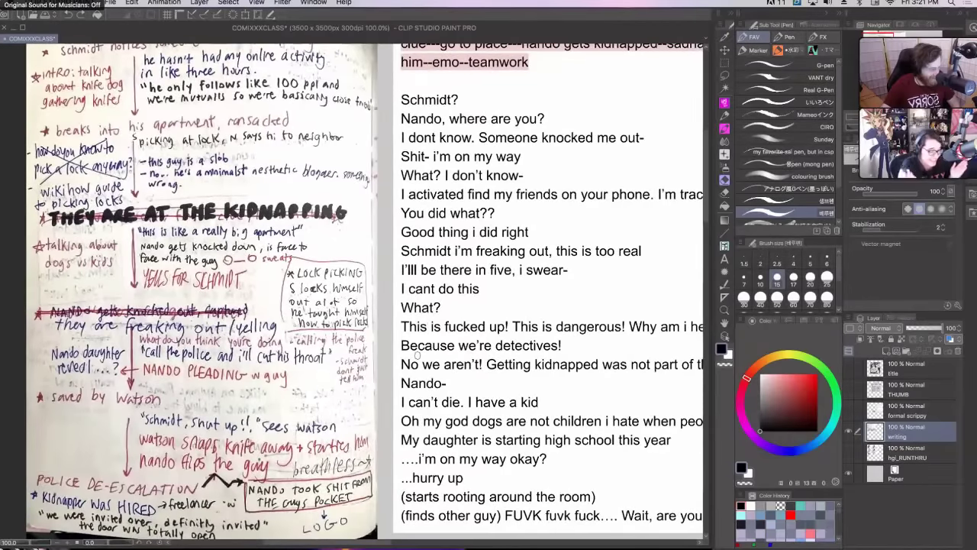
{"action": "scroll", "coordinate": [425, 319], "scroll_direction": "down", "scroll_amount": 2}
{"action": "scroll", "coordinate": [425, 319], "scroll_direction": "up", "scroll_amount": 2}
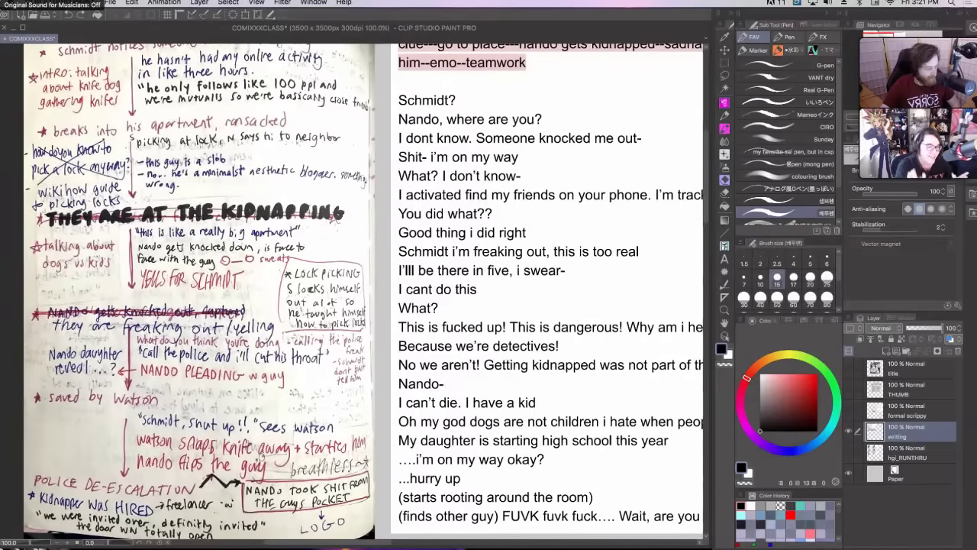
{"action": "key", "text": "ctrl+minus"}
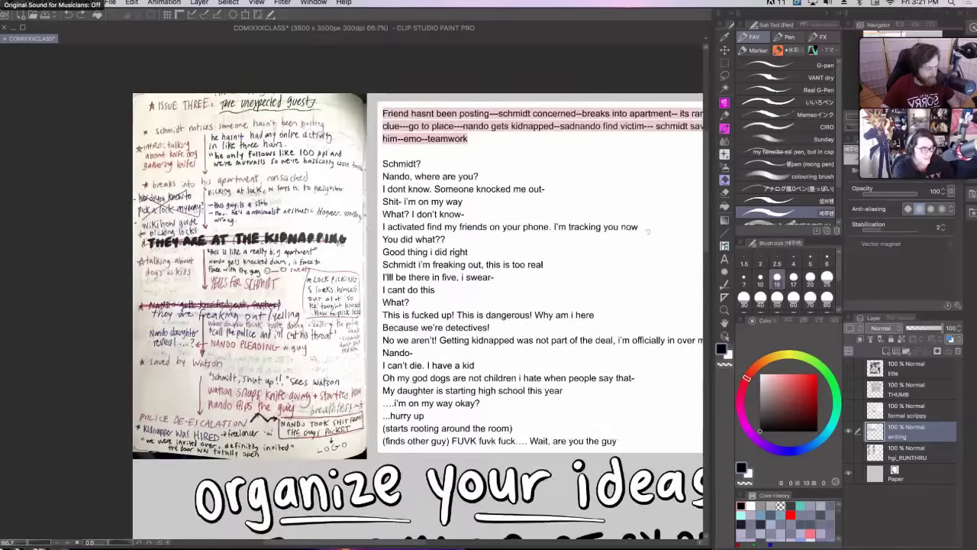
{"action": "key", "text": "ctrl+minus"}
{"action": "key", "text": "ctrl+minus"}
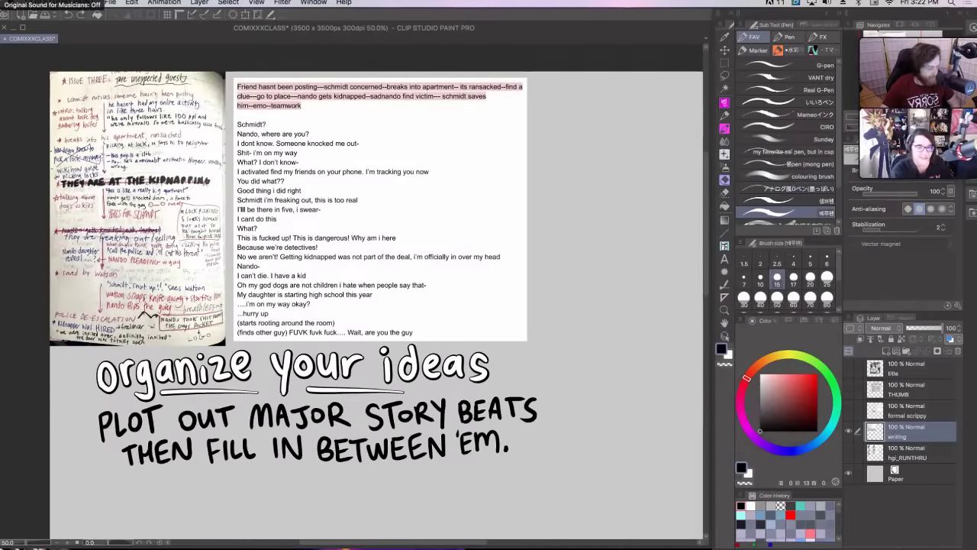
{"action": "key", "text": "super+minus"}
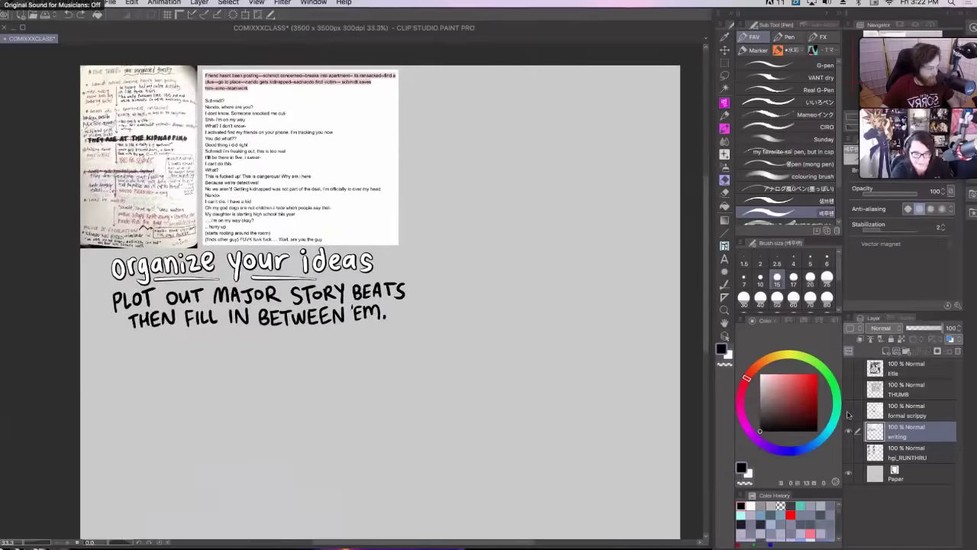
- Show the "formal scrippy" layer and bring its polished script for pages 19 to 23 into full view
{"action": "left_click", "coordinate": [848, 412]}
{"action": "scroll", "coordinate": [638, 336], "scroll_direction": "right", "scroll_amount": 3}
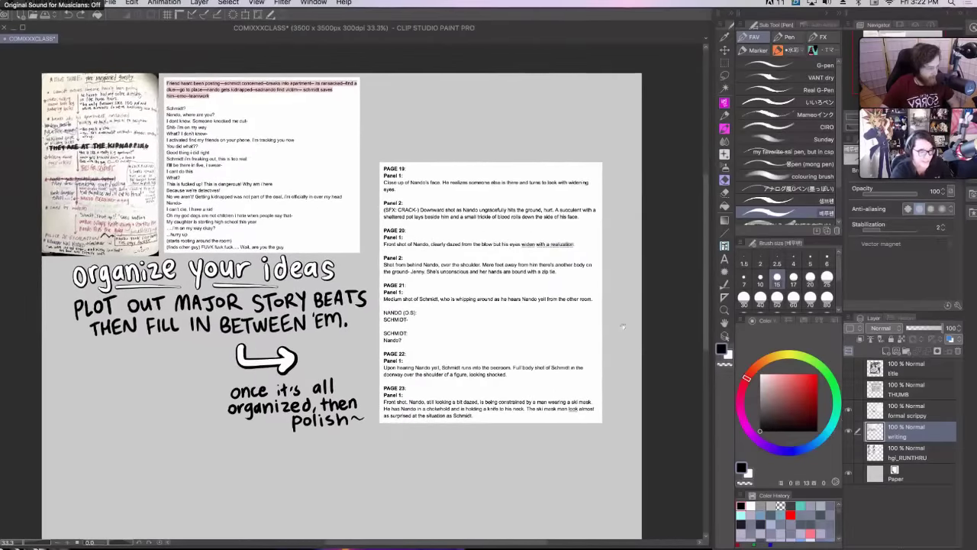
{"action": "key", "text": "super+plus"}
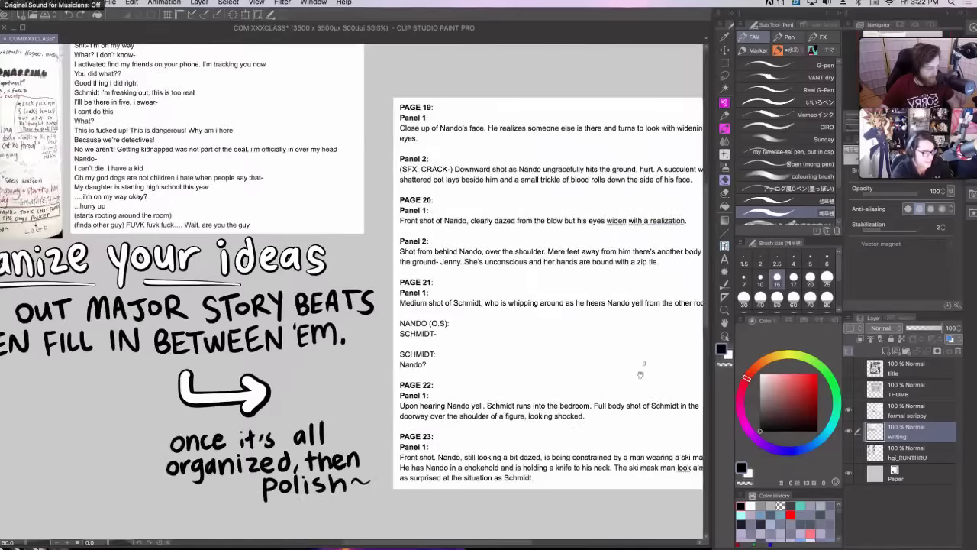
{"action": "left_click_drag", "start_coordinate": [643, 374], "coordinate": [600, 357]}
{"action": "scroll", "coordinate": [600, 357], "scroll_direction": "up", "scroll_amount": 2}
{"action": "scroll", "coordinate": [600, 357], "scroll_direction": "left", "scroll_amount": 1}
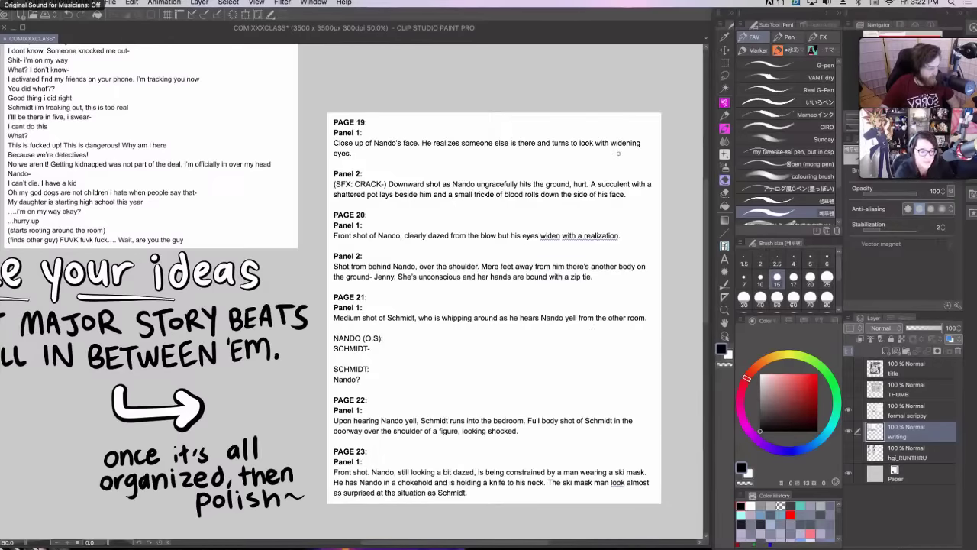
- On the "formal scrippy" layer, circle "widen with a realization" and draw a stroke around the script page, undoing both marks
{"action": "left_click", "coordinate": [900, 412]}
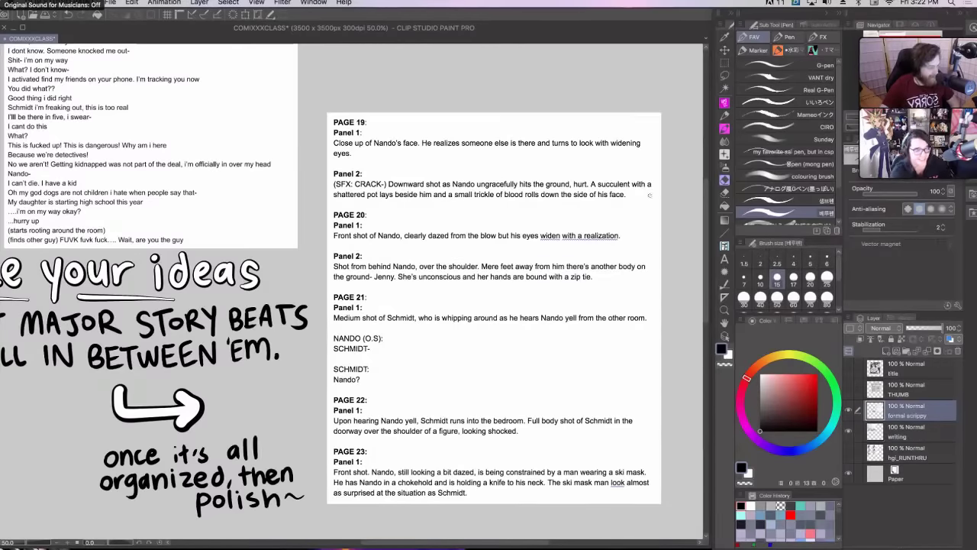
{"action": "mouse_move", "coordinate": [615, 222]}
{"action": "left_mouse_down"}
{"action": "mouse_move", "coordinate": [533, 237]}
{"action": "mouse_move", "coordinate": [650, 256]}
{"action": "left_mouse_up"}
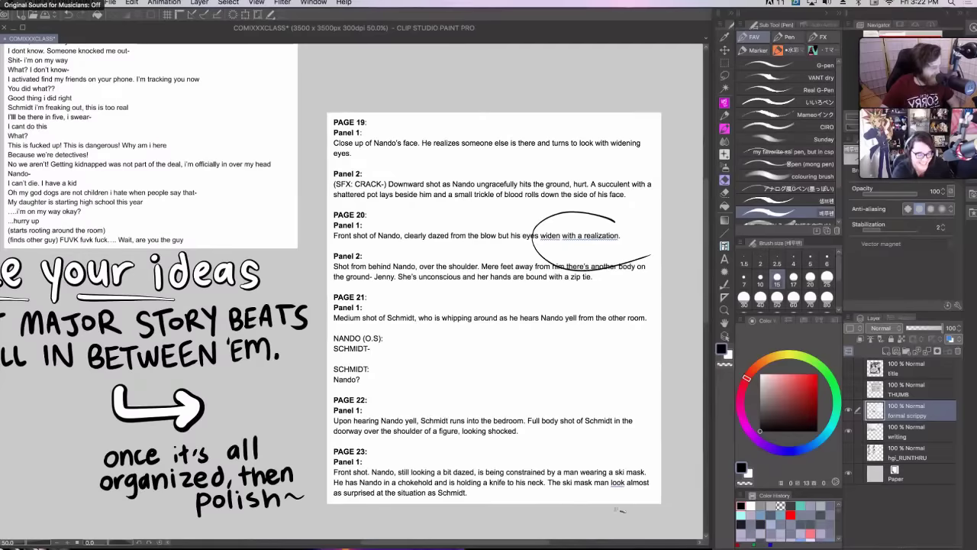
{"action": "left_click_drag", "start_coordinate": [624, 511], "coordinate": [674, 464]}
{"action": "key", "text": "ctrl+z"}
{"action": "key", "text": "ctrl+z"}
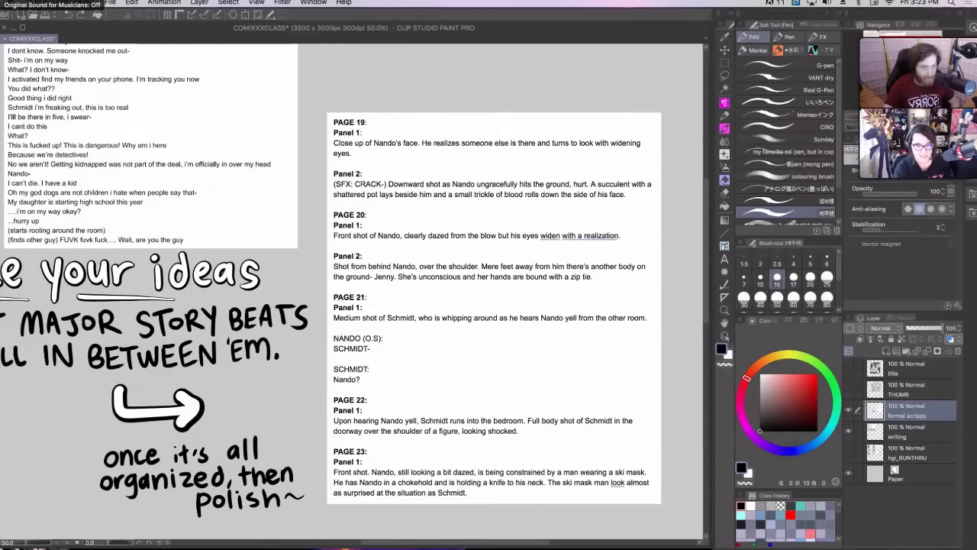
- Hide the "writing" and "formal scrippy" layers and show the "THUMB" layer
{"action": "key", "text": "ctrl+minus"}
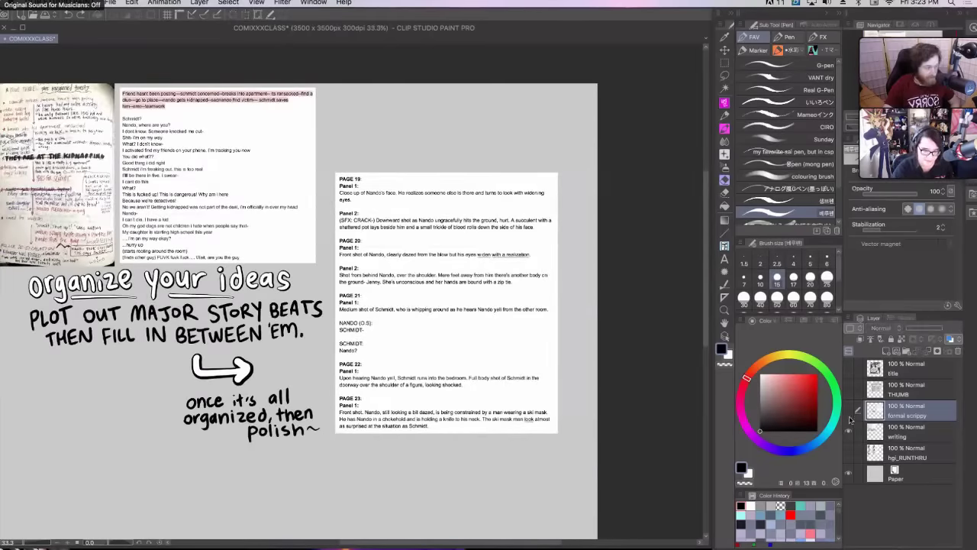
{"action": "left_click_drag", "start_coordinate": [848, 430], "coordinate": [848, 410]}
{"action": "left_click", "coordinate": [848, 388]}
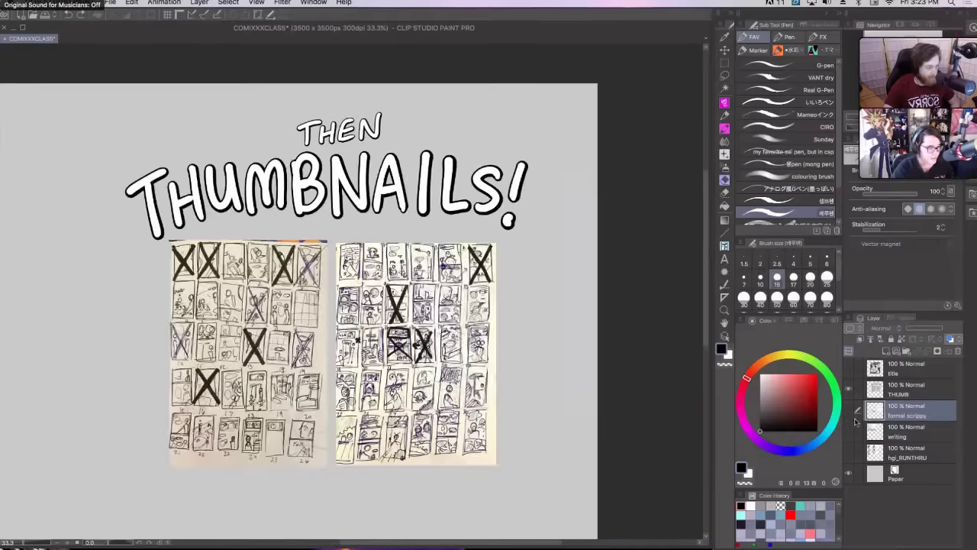
{"action": "scroll", "coordinate": [604, 199], "scroll_direction": "left", "scroll_amount": 5}
{"action": "scroll", "coordinate": [687, 155], "scroll_direction": "left", "scroll_amount": 2}
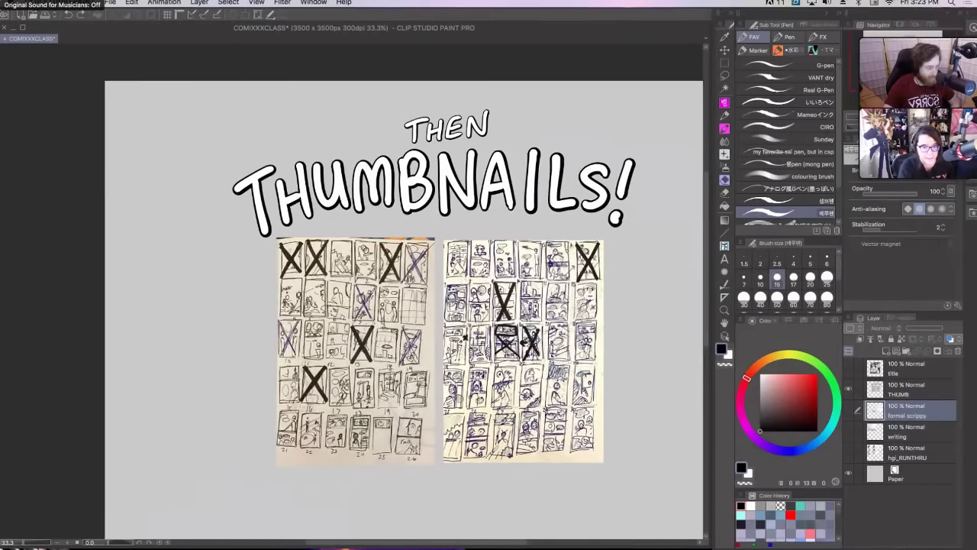
- Move the "THUMB" layer's heading and thumbnail sheets slightly down and to the left on the canvas
{"action": "left_click", "coordinate": [885, 393]}
{"action": "key", "text": "k"}
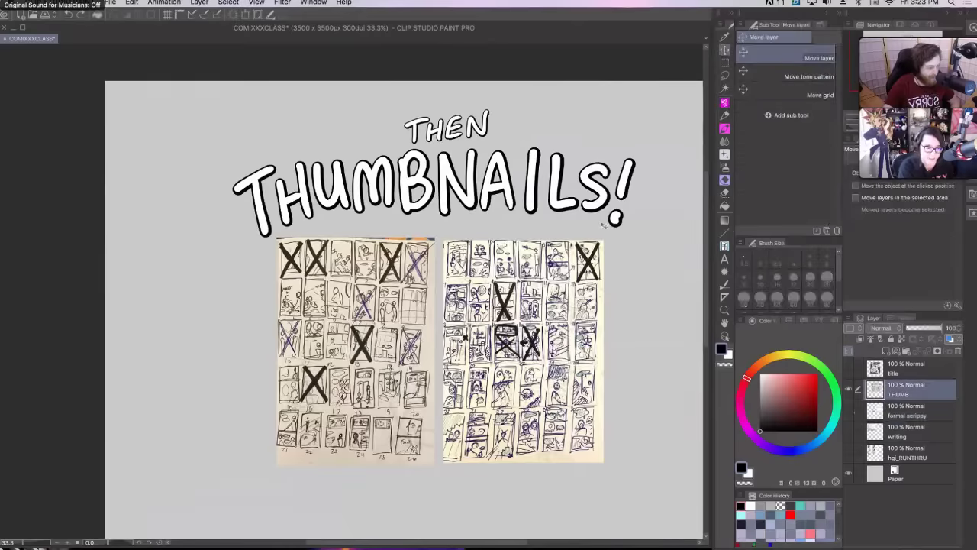
{"action": "left_click_drag", "start_coordinate": [427, 352], "coordinate": [409, 375]}
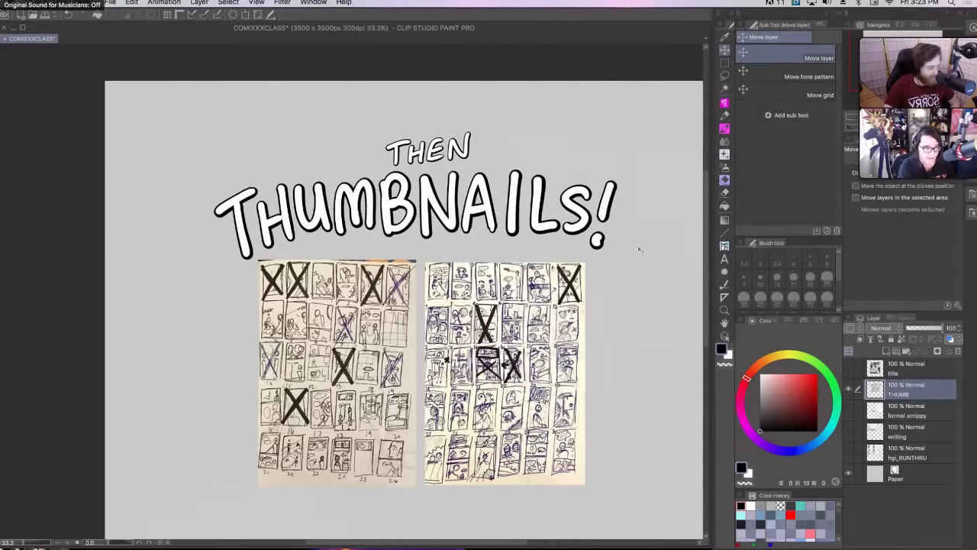
- Examine the two sheets of page thumbnails under the "Then Thumbnails!" heading up close, including the crossed-out pages
{"action": "scroll", "coordinate": [640, 250], "scroll_direction": "up", "scroll_amount": 3}
{"action": "scroll", "coordinate": [639, 250], "scroll_direction": "right", "scroll_amount": 5}
{"action": "scroll", "coordinate": [640, 249], "scroll_direction": "left", "scroll_amount": 2}
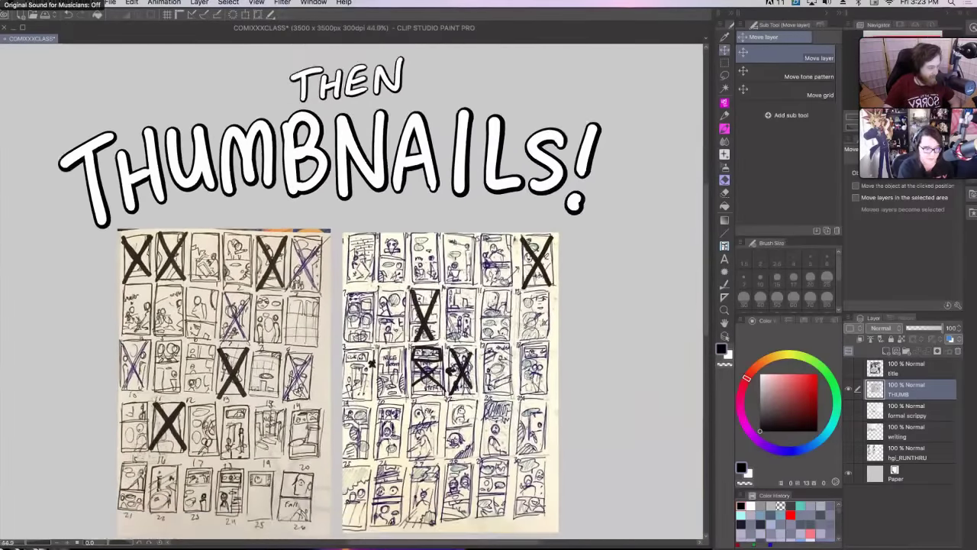
{"action": "scroll", "coordinate": [628, 235], "scroll_direction": "down", "scroll_amount": 2}
{"action": "scroll", "coordinate": [628, 235], "scroll_direction": "up", "scroll_amount": 2}
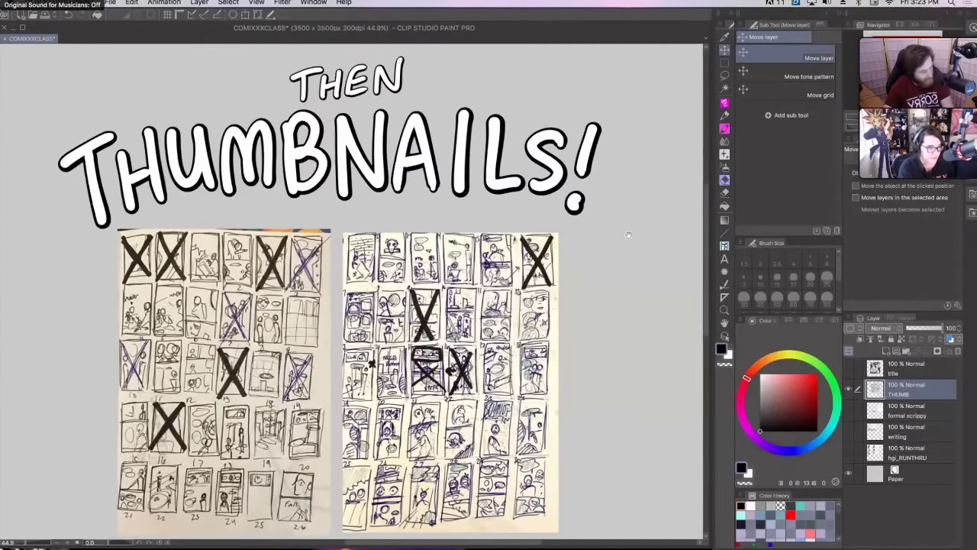
{"action": "scroll", "coordinate": [623, 205], "scroll_direction": "down", "scroll_amount": 1}
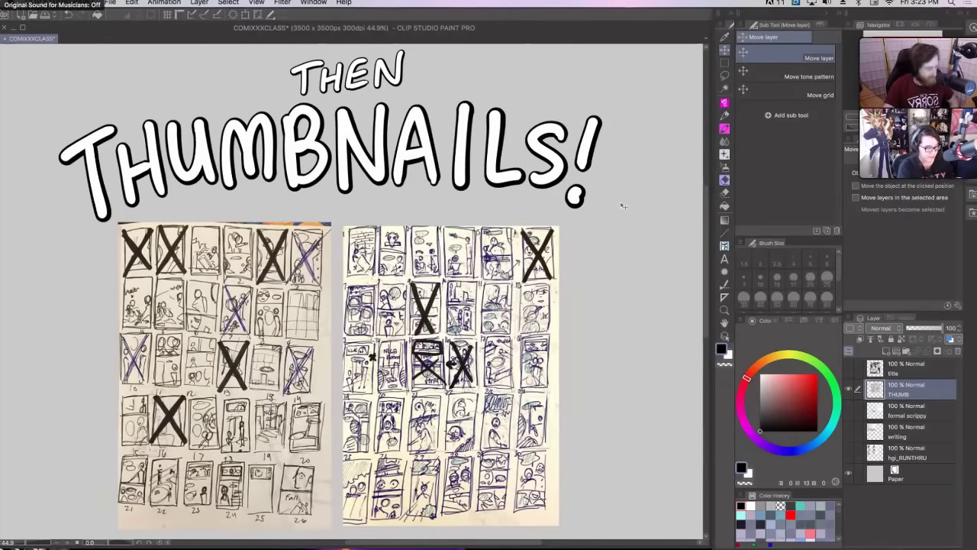
{"action": "scroll", "coordinate": [534, 259], "scroll_direction": "down", "scroll_amount": 3}
{"action": "scroll", "coordinate": [534, 259], "scroll_direction": "left", "scroll_amount": 3}
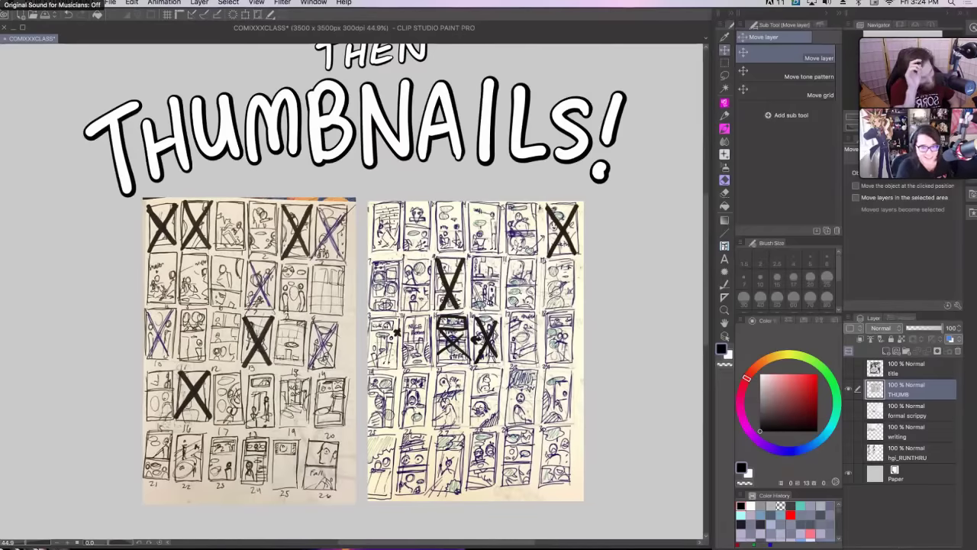
{"action": "scroll", "coordinate": [653, 313], "scroll_direction": "up", "scroll_amount": 1}
{"action": "scroll", "coordinate": [645, 297], "scroll_direction": "down", "scroll_amount": 2}
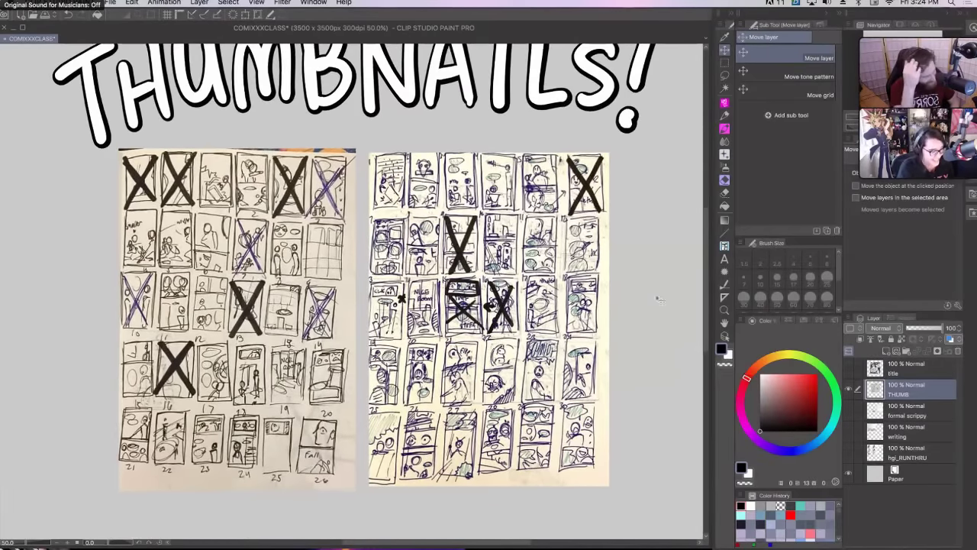
{"action": "scroll", "coordinate": [658, 300], "scroll_direction": "up", "scroll_amount": 1}
{"action": "scroll", "coordinate": [610, 252], "scroll_direction": "up", "scroll_amount": 1}
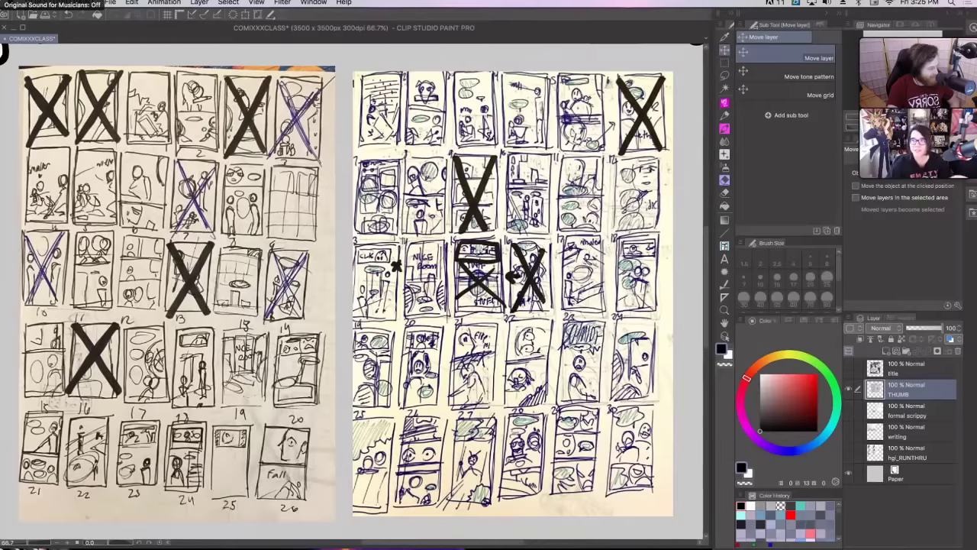
- Switch to Preview to view the notes screenshot image1.jpg, move its window aside and return to Clip Studio Paint
{"action": "key", "text": "ctrl+Up"}
{"action": "key", "text": "ctrl+Up"}
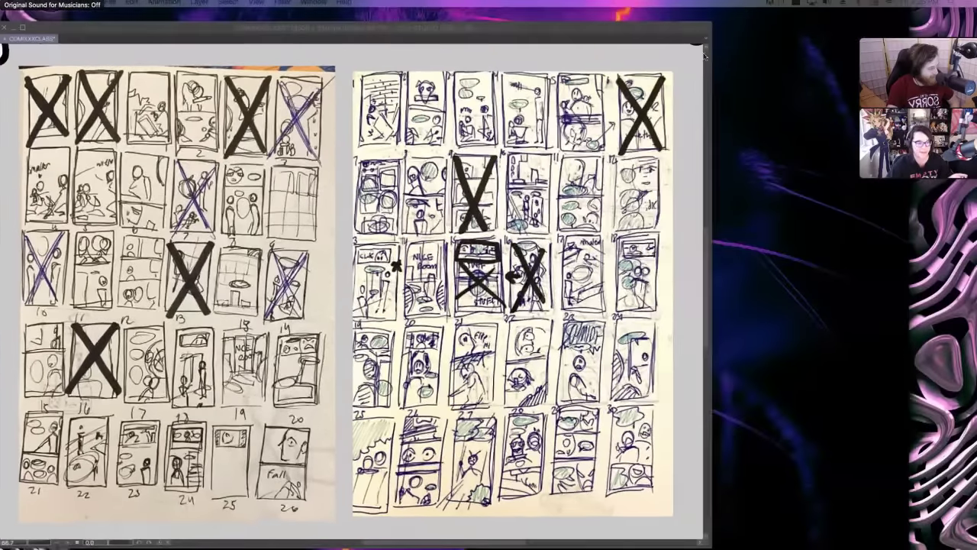
{"action": "key", "text": "super+Tab"}
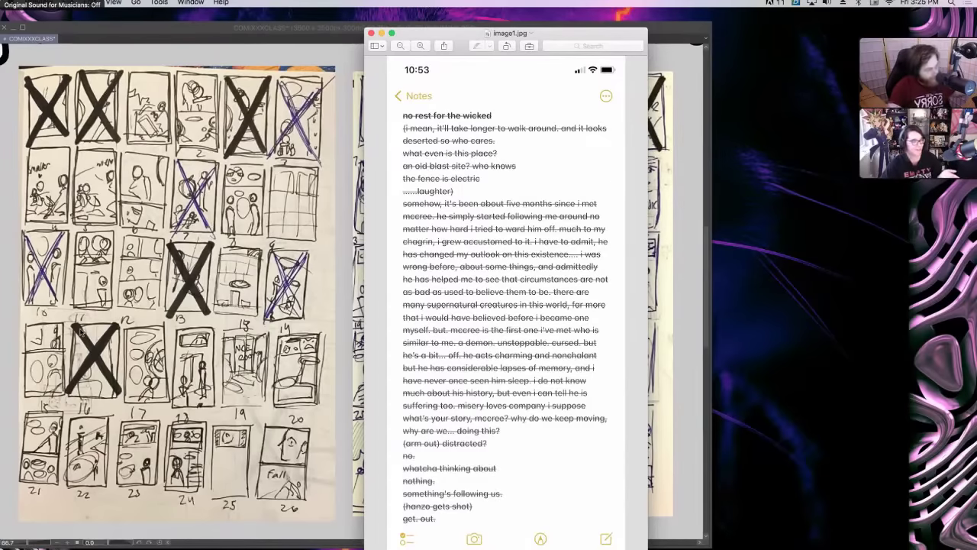
{"action": "left_click_drag", "start_coordinate": [474, 42], "coordinate": [976, 42]}
{"action": "left_click", "coordinate": [281, 37]}
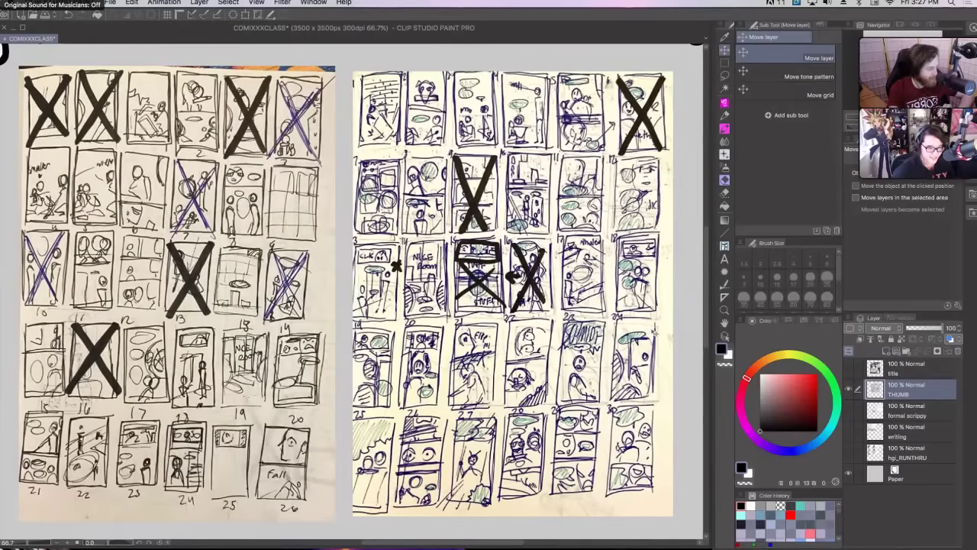
- Hide the "THUMB" layer and show the "hgi_RUNTHRU" layer, starting from its page 27 comparison
{"action": "left_click", "coordinate": [847, 391]}
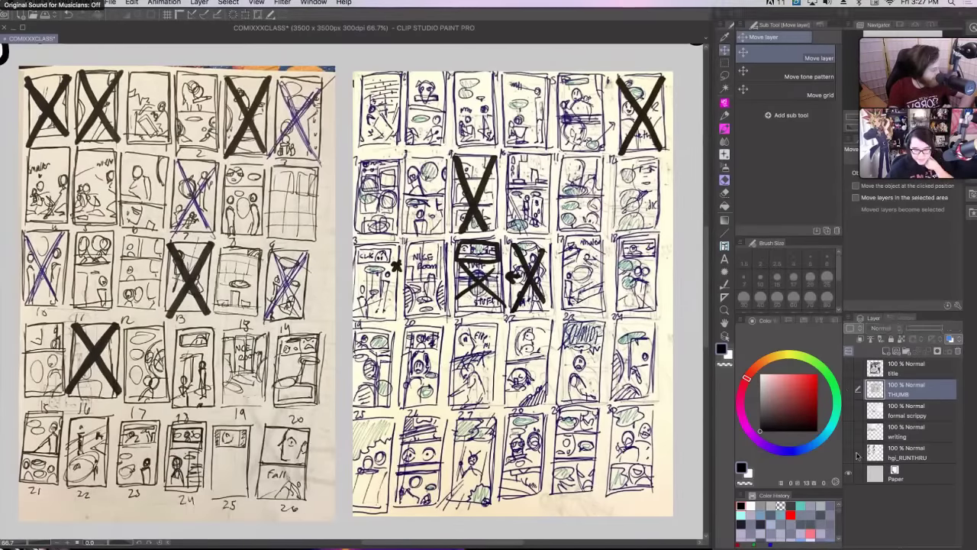
{"action": "scroll", "coordinate": [351, 294], "scroll_direction": "up", "scroll_amount": 10}
{"action": "scroll", "coordinate": [351, 294], "scroll_direction": "left", "scroll_amount": 10}
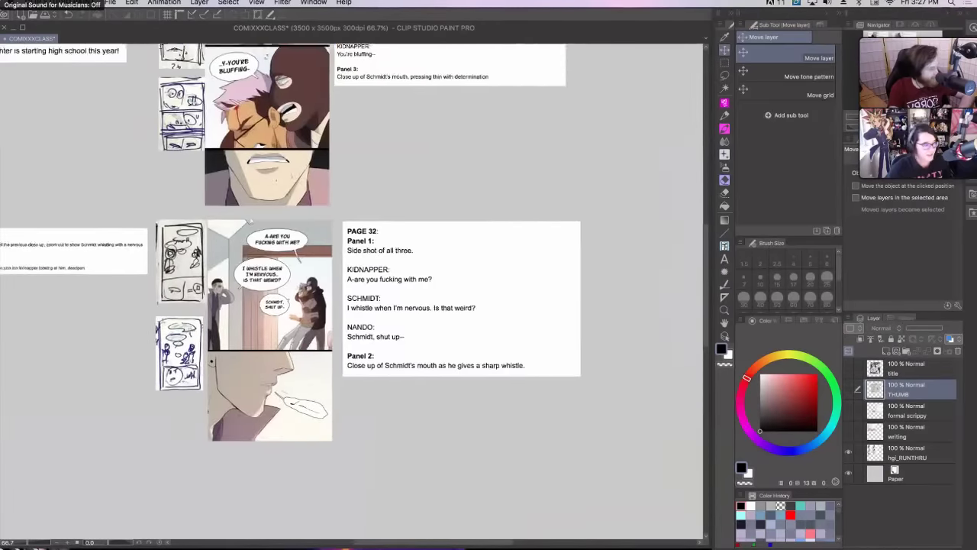
{"action": "scroll", "coordinate": [401, 302], "scroll_direction": "up", "scroll_amount": 1}
{"action": "scroll", "coordinate": [402, 301], "scroll_direction": "left", "scroll_amount": 1}
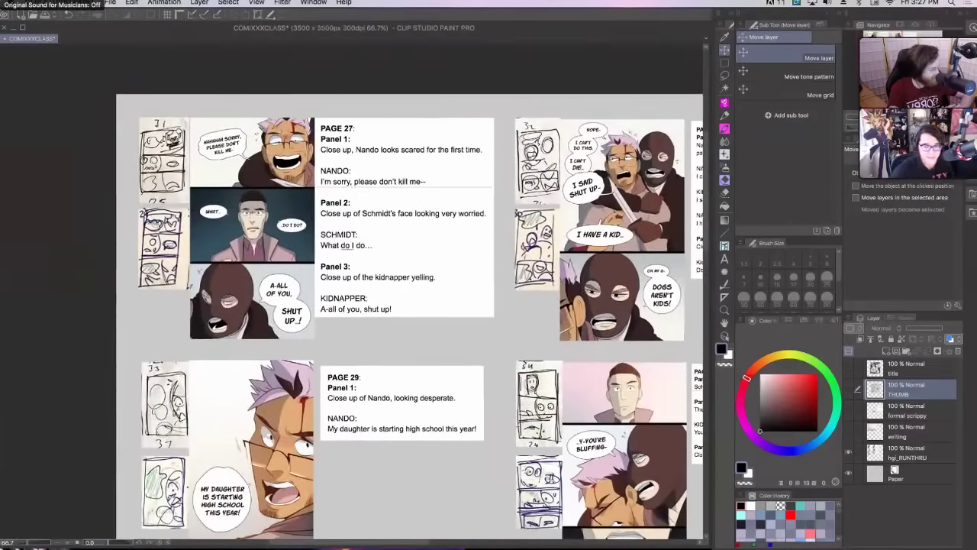
- Examine the page 27 and page 28 comparisons of thumbnails, finished art and script up close
{"action": "key", "text": "ctrl+alt+0"}
{"action": "scroll", "coordinate": [351, 293], "scroll_direction": "up", "scroll_amount": 3}
{"action": "scroll", "coordinate": [351, 294], "scroll_direction": "right", "scroll_amount": 2}
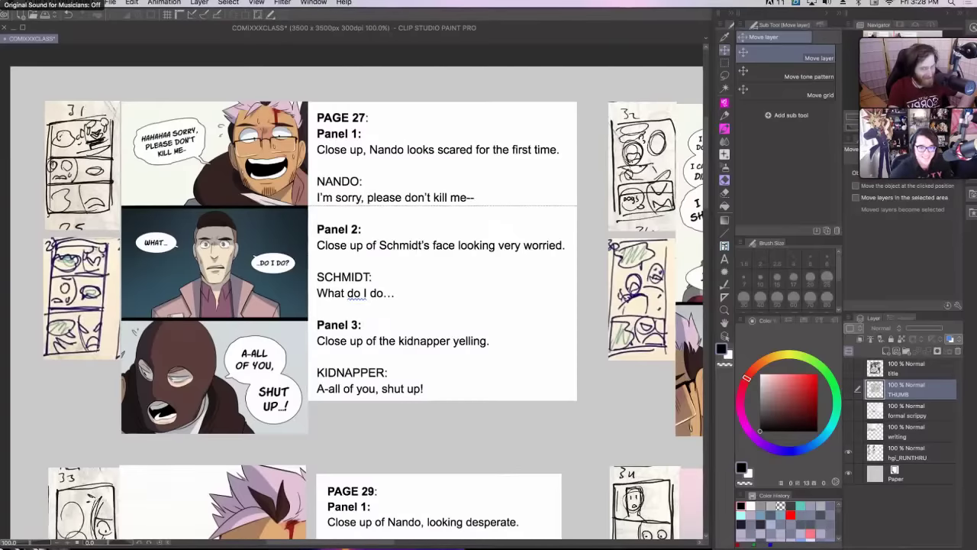
{"action": "scroll", "coordinate": [352, 306], "scroll_direction": "right", "scroll_amount": 10}
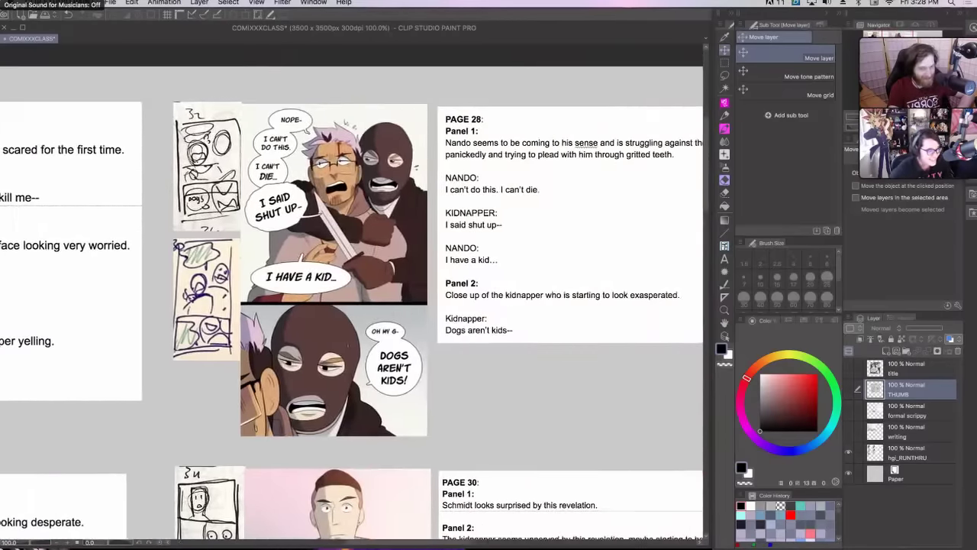
{"action": "scroll", "coordinate": [351, 306], "scroll_direction": "right", "scroll_amount": 2}
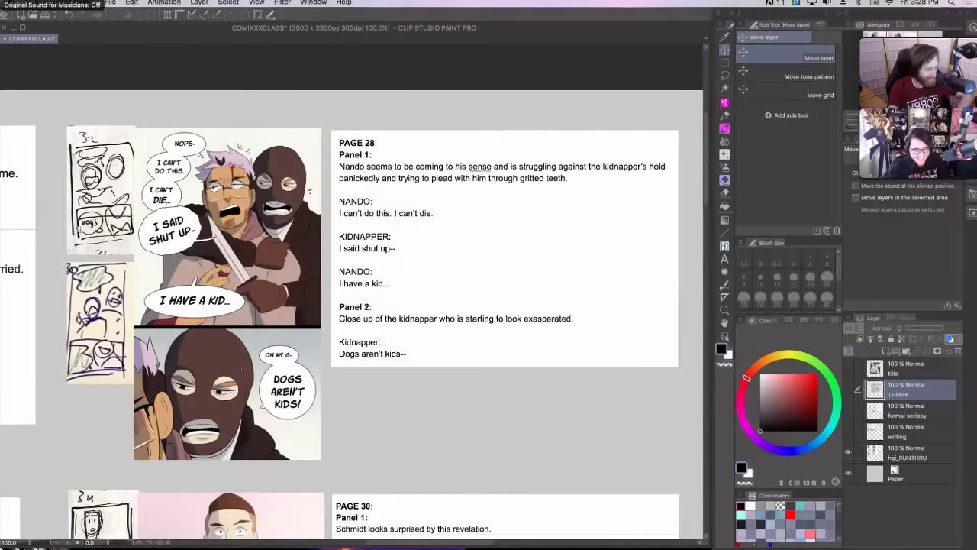
- Make the "hgi_RUNTHRU" layer active and switch to the Pen for marking up the page 28 comparison
{"action": "left_click", "coordinate": [886, 451]}
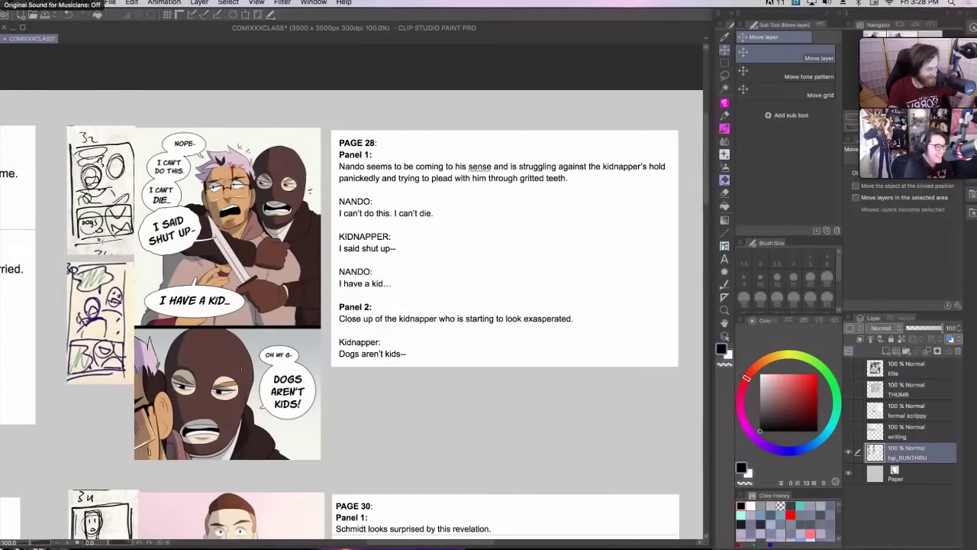
{"action": "key", "text": "p"}
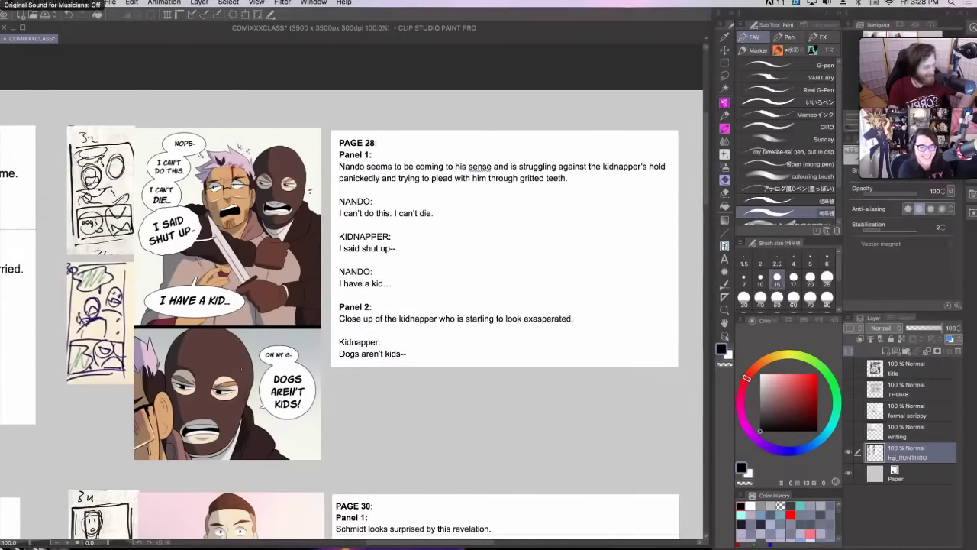
{"action": "scroll", "coordinate": [550, 352], "scroll_direction": "up", "scroll_amount": 3}
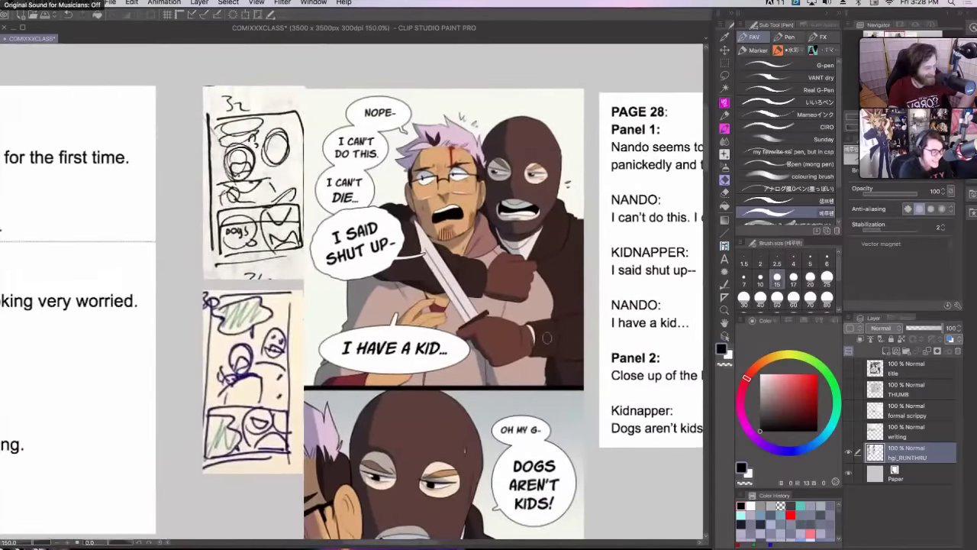
{"action": "left_click_drag", "start_coordinate": [550, 353], "coordinate": [495, 328]}
{"action": "scroll", "coordinate": [495, 327], "scroll_direction": "down", "scroll_amount": 1}
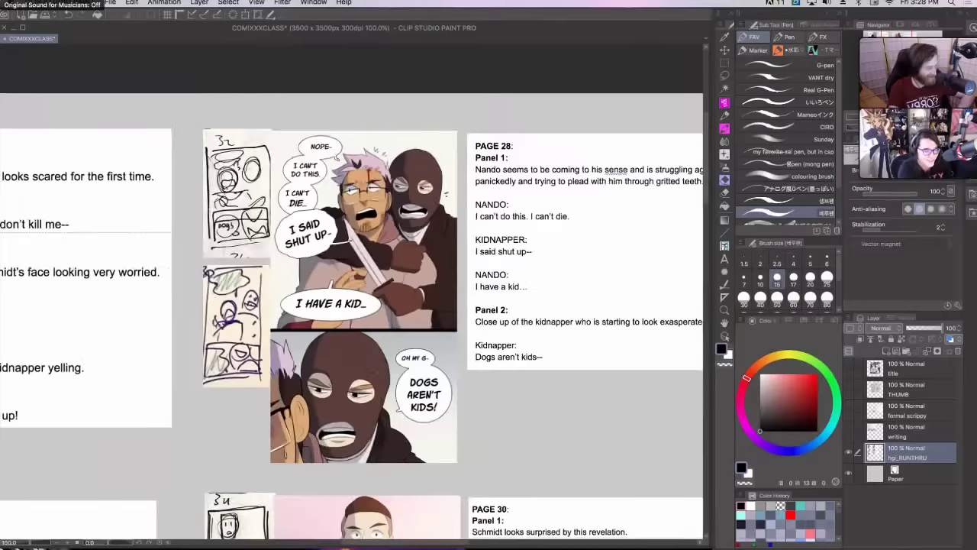
- Circle the lower "DOGS" panel in page 28's upper thumbnail with the pen and undo the circle
{"action": "scroll", "coordinate": [554, 234], "scroll_direction": "right", "scroll_amount": 5}
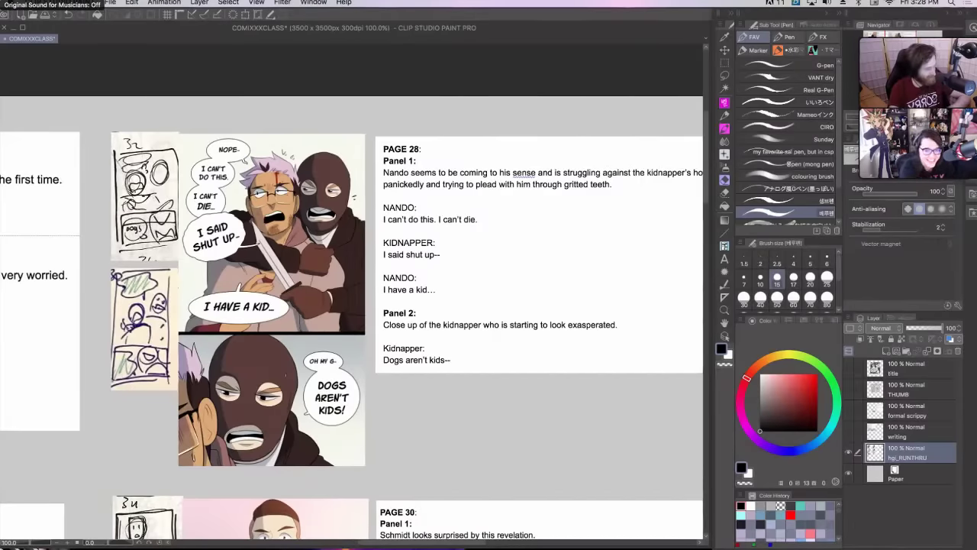
{"action": "mouse_move", "coordinate": [125, 245]}
{"action": "left_mouse_down"}
{"action": "mouse_move", "coordinate": [191, 229]}
{"action": "mouse_move", "coordinate": [136, 200]}
{"action": "left_mouse_up"}
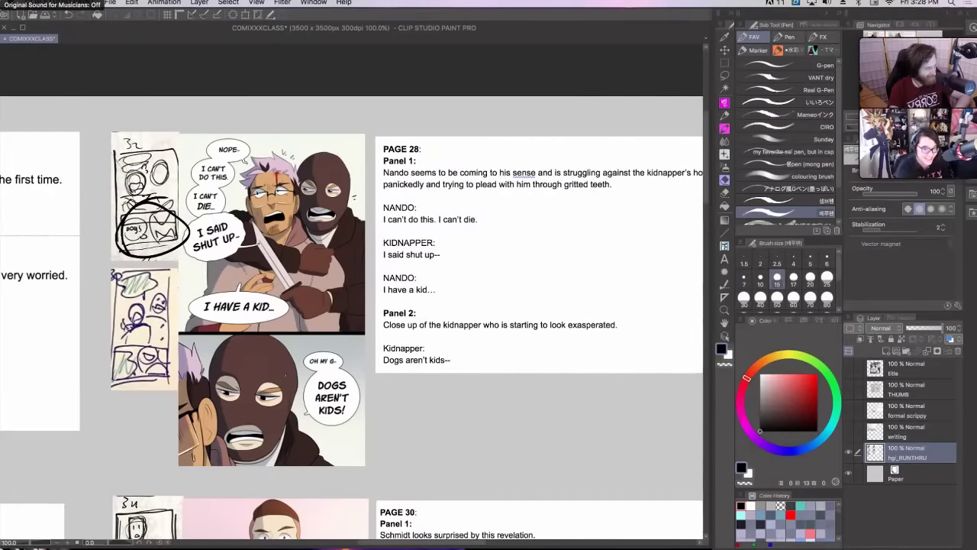
{"action": "key", "text": "ctrl+z"}
- Examine the page 29 and page 30 comparisons, matching each thumbnail with its finished art and script
{"action": "scroll", "coordinate": [351, 282], "scroll_direction": "up", "scroll_amount": 2}
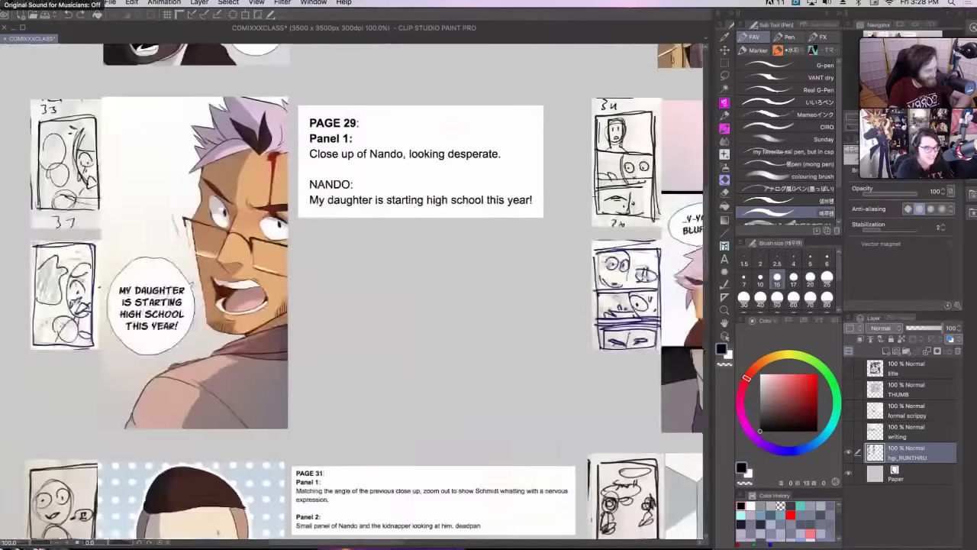
{"action": "scroll", "coordinate": [351, 290], "scroll_direction": "up", "scroll_amount": 2}
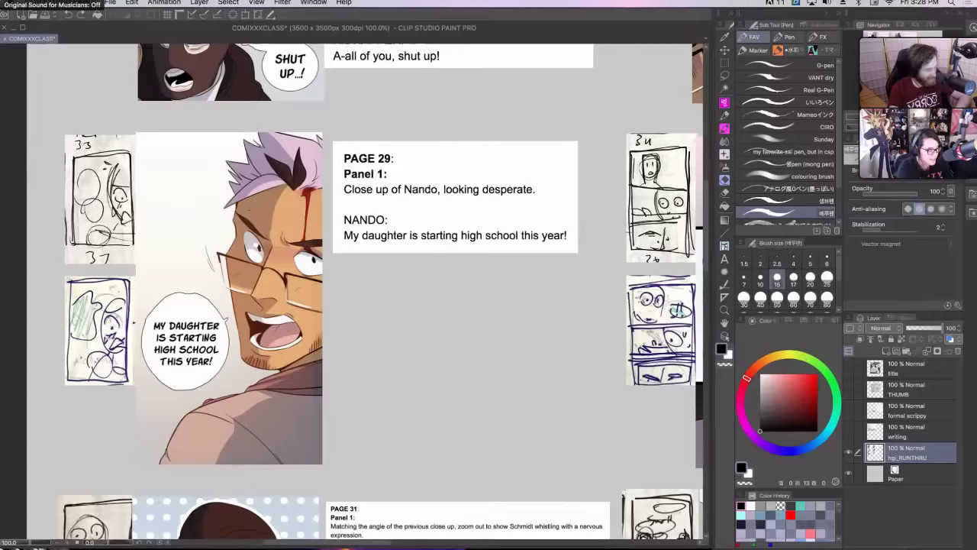
{"action": "scroll", "coordinate": [363, 291], "scroll_direction": "up", "scroll_amount": 1}
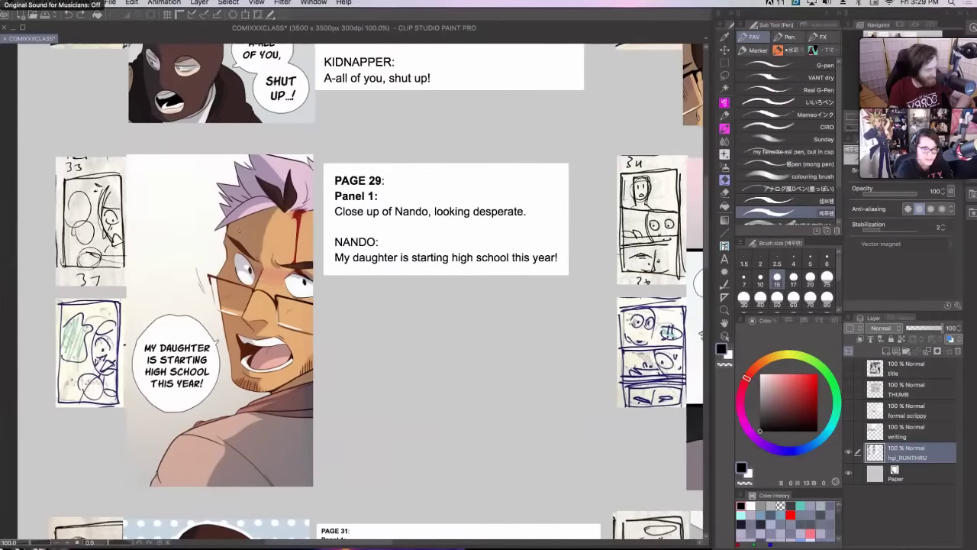
{"action": "scroll", "coordinate": [351, 290], "scroll_direction": "up", "scroll_amount": 3}
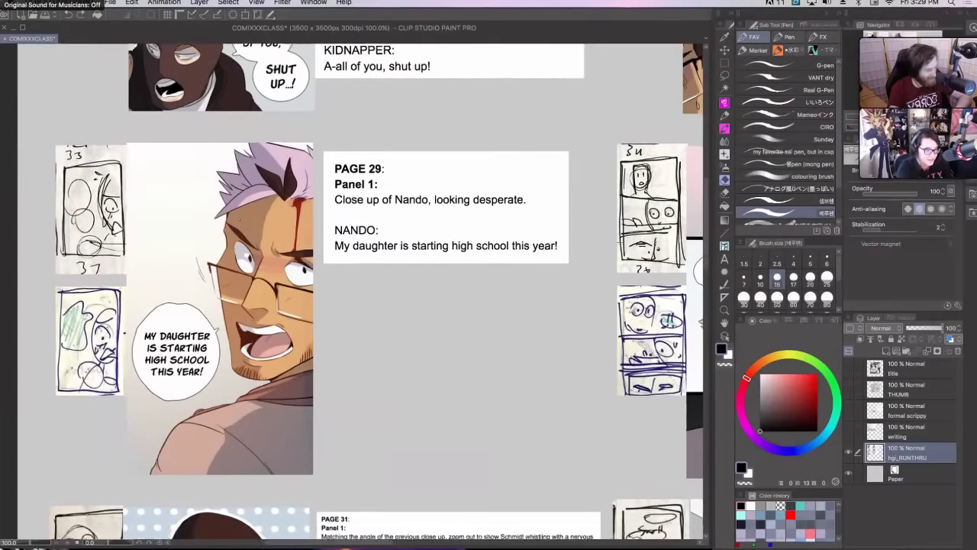
{"action": "scroll", "coordinate": [351, 293], "scroll_direction": "up", "scroll_amount": 2}
{"action": "scroll", "coordinate": [351, 294], "scroll_direction": "right", "scroll_amount": 10}
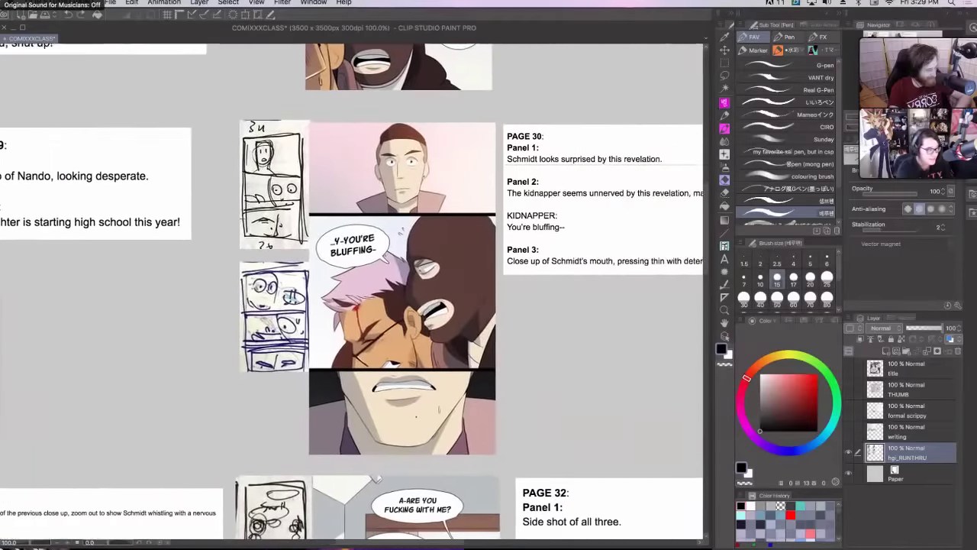
{"action": "scroll", "coordinate": [572, 229], "scroll_direction": "down", "scroll_amount": 1}
{"action": "scroll", "coordinate": [572, 228], "scroll_direction": "left", "scroll_amount": 1}
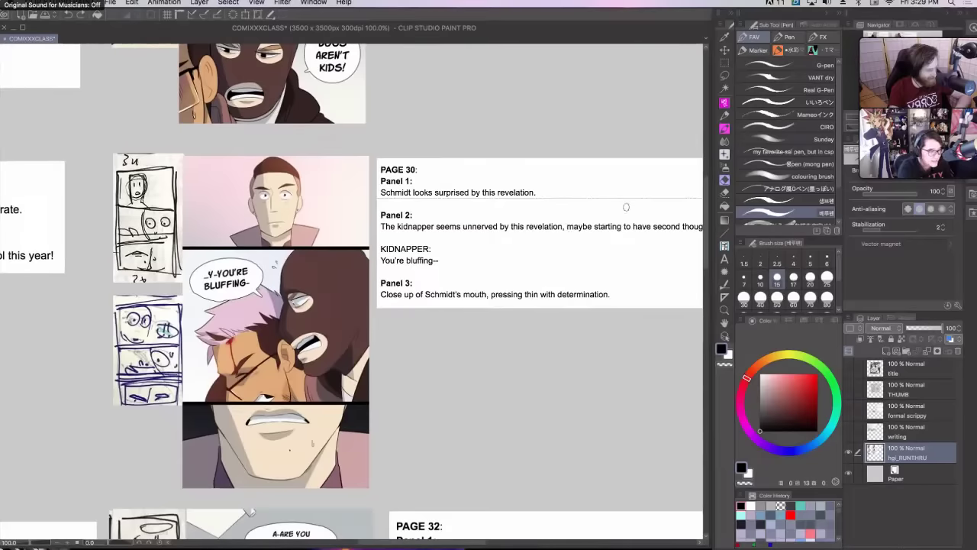
{"action": "scroll", "coordinate": [570, 243], "scroll_direction": "right", "scroll_amount": 1}
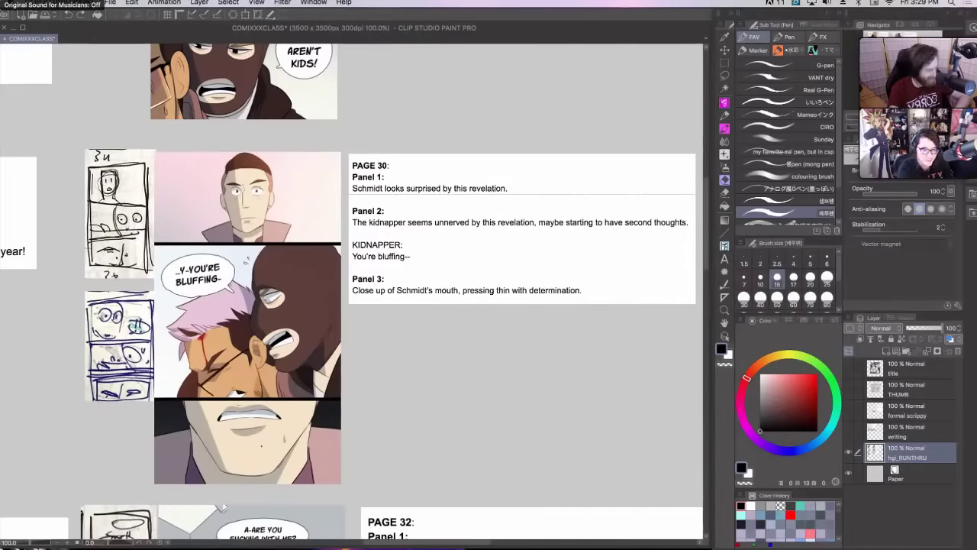
- Circle page 31's upper thumbnail with the pen and undo the circle
{"action": "scroll", "coordinate": [351, 293], "scroll_direction": "right", "scroll_amount": 10}
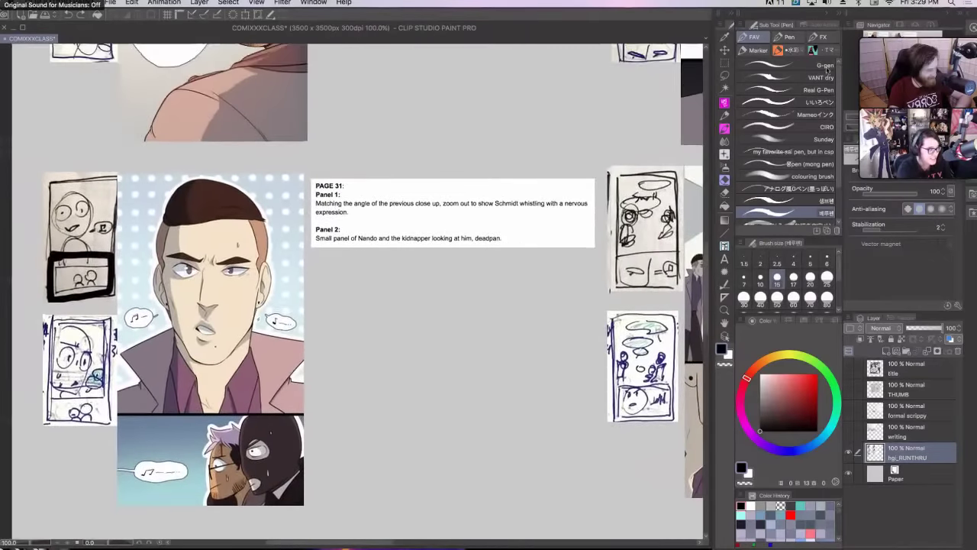
{"action": "mouse_move", "coordinate": [65, 170]}
{"action": "left_mouse_down"}
{"action": "mouse_move", "coordinate": [130, 221]}
{"action": "mouse_move", "coordinate": [54, 171]}
{"action": "left_mouse_up"}
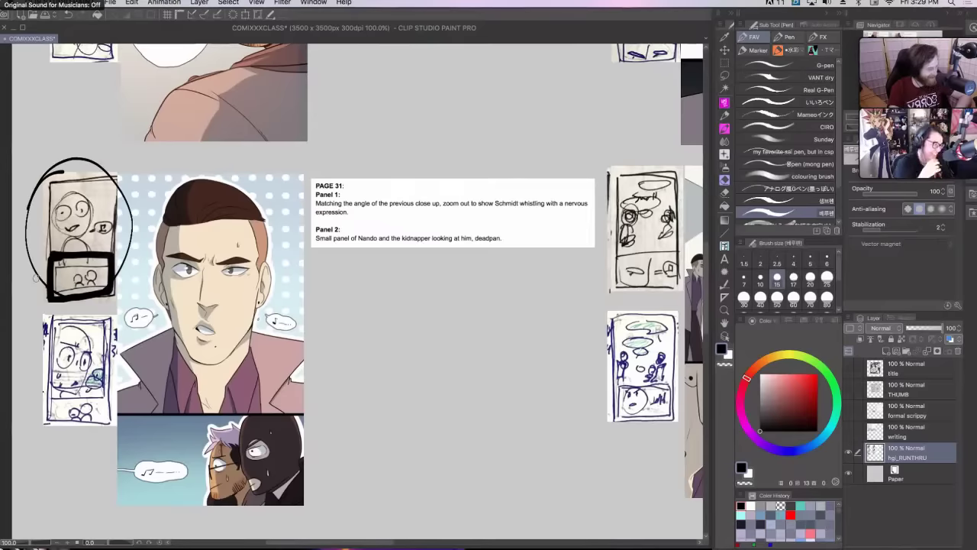
{"action": "key", "text": "super+z"}
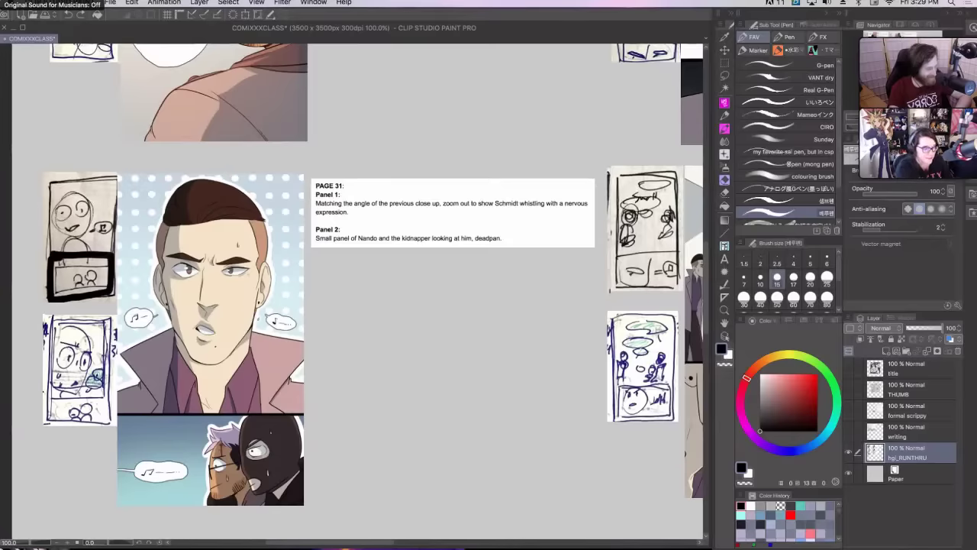
- Draw pen arrows pointing at page 31's script and at its upper thumbnail's framed lower panel, removing each one
{"action": "mouse_move", "coordinate": [447, 357]}
{"action": "left_mouse_down"}
{"action": "mouse_move", "coordinate": [444, 266]}
{"action": "mouse_move", "coordinate": [455, 278]}
{"action": "left_mouse_up"}
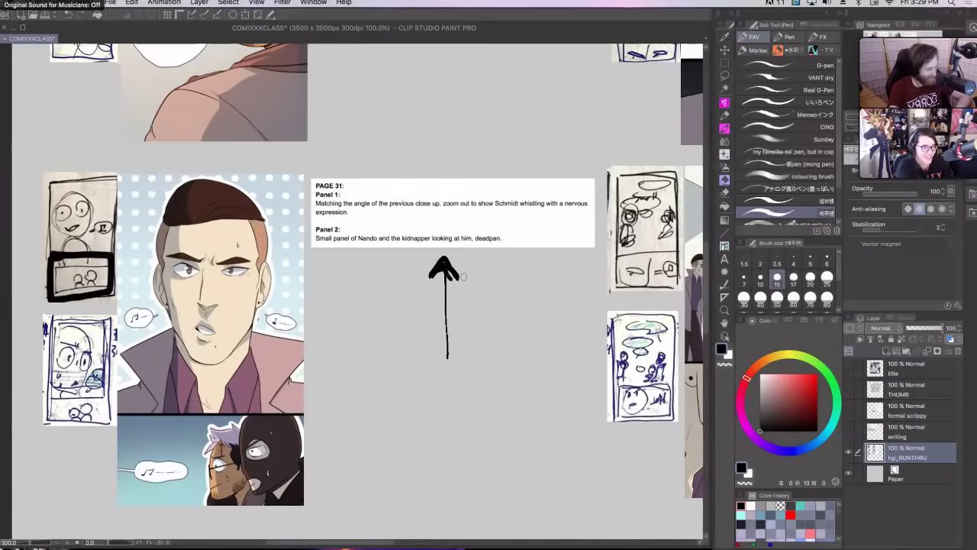
{"action": "key", "text": "Delete"}
{"action": "mouse_move", "coordinate": [239, 316]}
{"action": "left_mouse_down"}
{"action": "mouse_move", "coordinate": [93, 302]}
{"action": "mouse_move", "coordinate": [110, 318]}
{"action": "mouse_move", "coordinate": [107, 279]}
{"action": "left_mouse_up"}
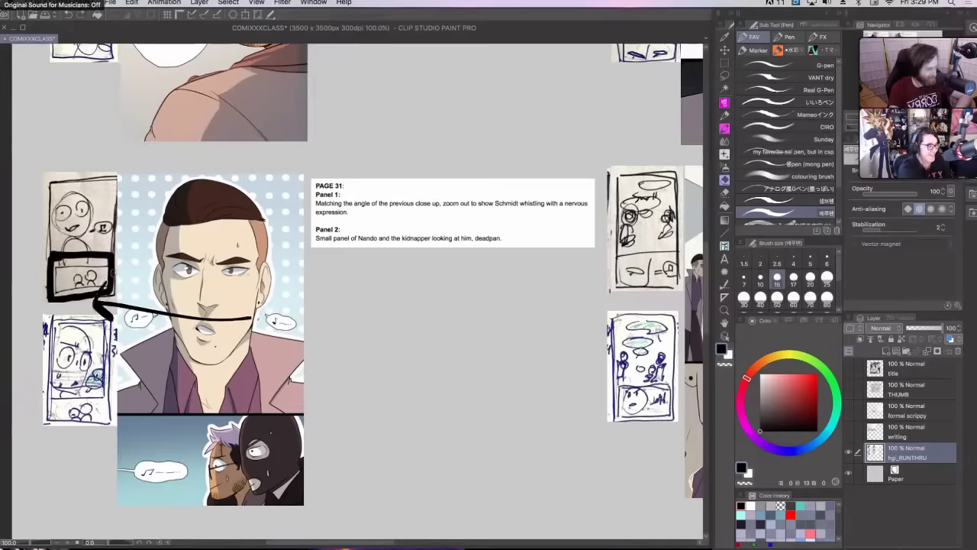
{"action": "key", "text": "Delete"}
- Draw long curves around page 31's lower thumbnail and a short arrow onto the top of its upper one, removing both marks
{"action": "left_click_drag", "start_coordinate": [86, 501], "coordinate": [44, 321]}
{"action": "left_click_drag", "start_coordinate": [72, 287], "coordinate": [79, 506]}
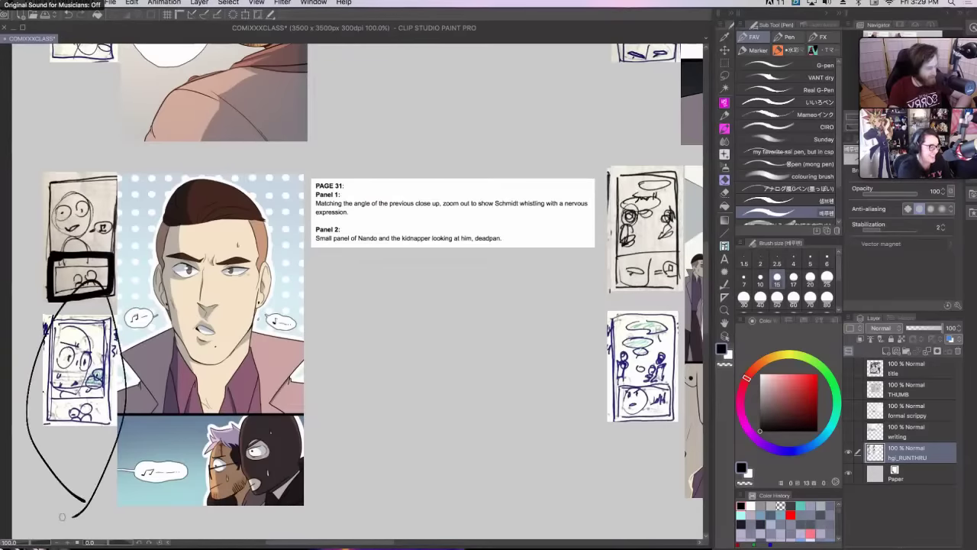
{"action": "key", "text": "Delete"}
{"action": "mouse_move", "coordinate": [66, 136]}
{"action": "left_mouse_down"}
{"action": "mouse_move", "coordinate": [67, 189]}
{"action": "mouse_move", "coordinate": [78, 181]}
{"action": "left_mouse_up"}
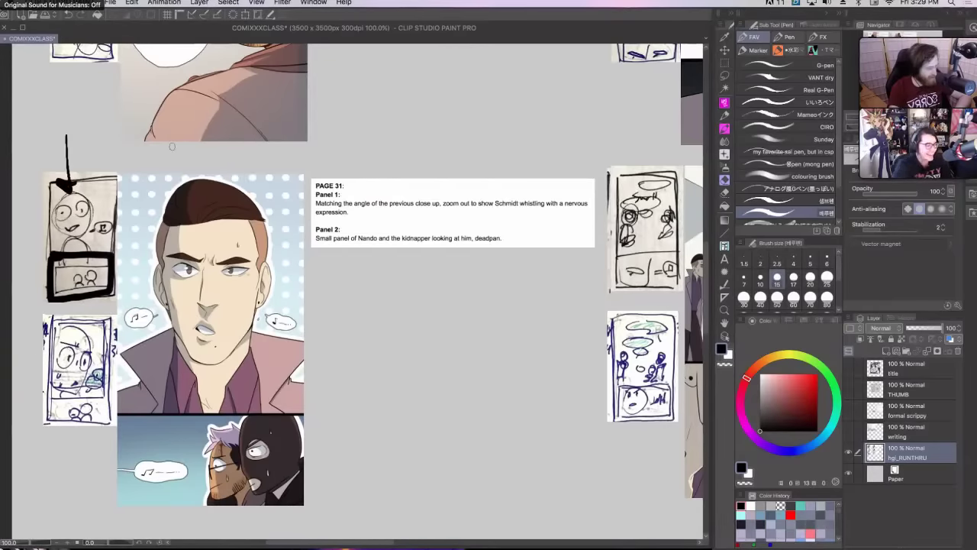
{"action": "key", "text": "Delete"}
- Examine page 32's thumbnails, finished art and script, and look back over the comparisons for pages 27 to 30
{"action": "scroll", "coordinate": [351, 290], "scroll_direction": "right", "scroll_amount": 3}
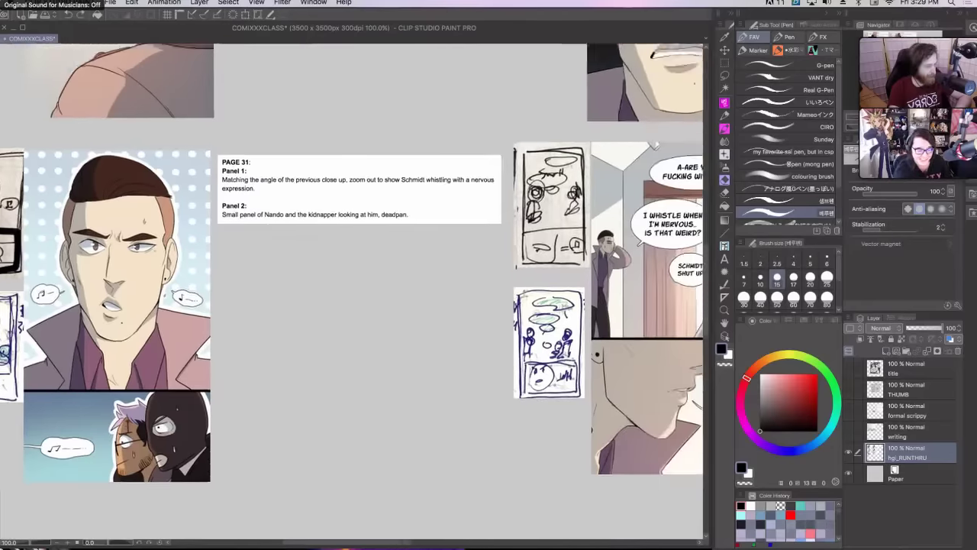
{"action": "scroll", "coordinate": [351, 267], "scroll_direction": "right", "scroll_amount": 10}
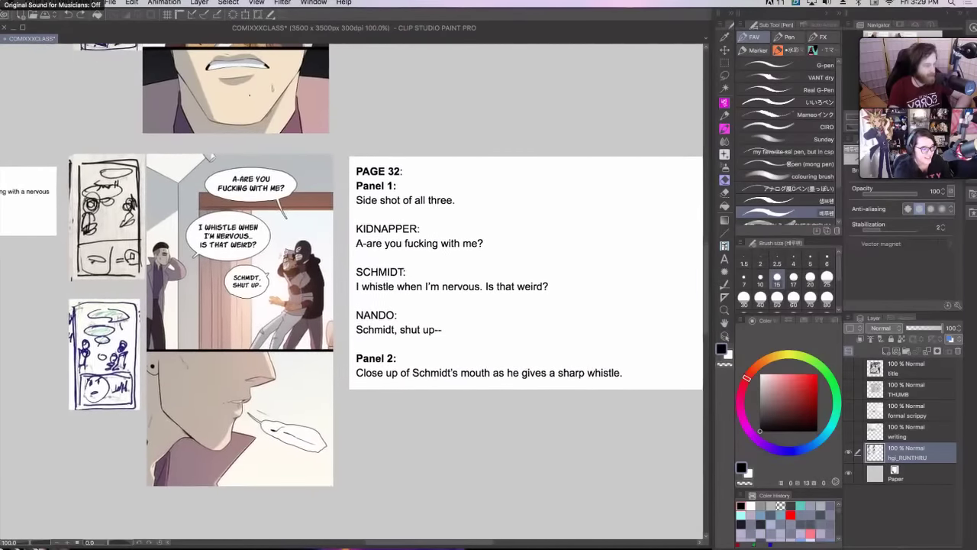
{"action": "scroll", "coordinate": [351, 267], "scroll_direction": "right", "scroll_amount": 1}
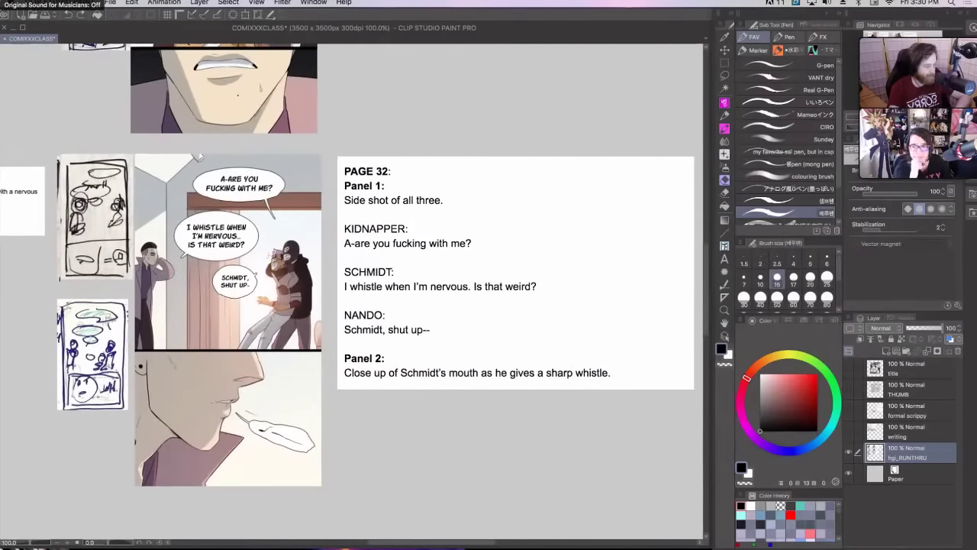
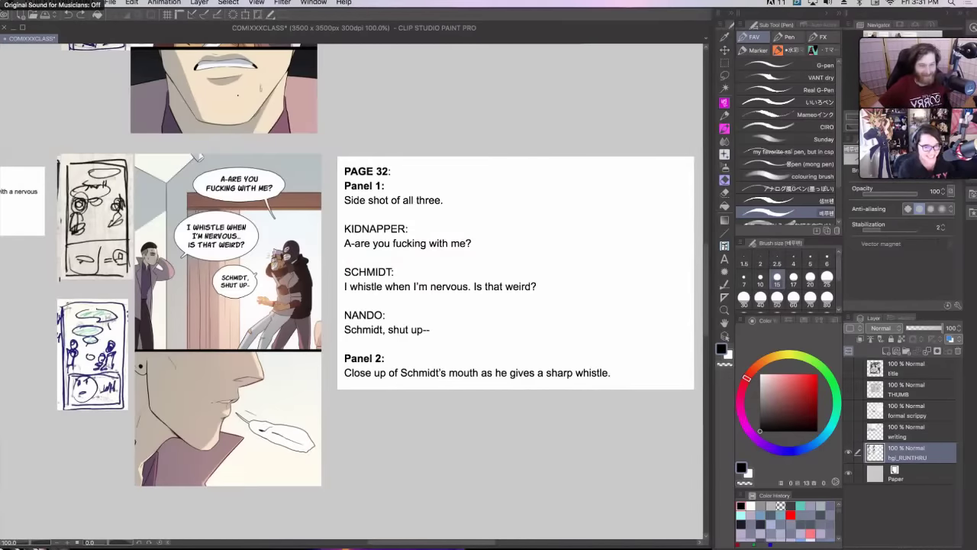
{"action": "scroll", "coordinate": [556, 464], "scroll_direction": "down", "scroll_amount": 3}
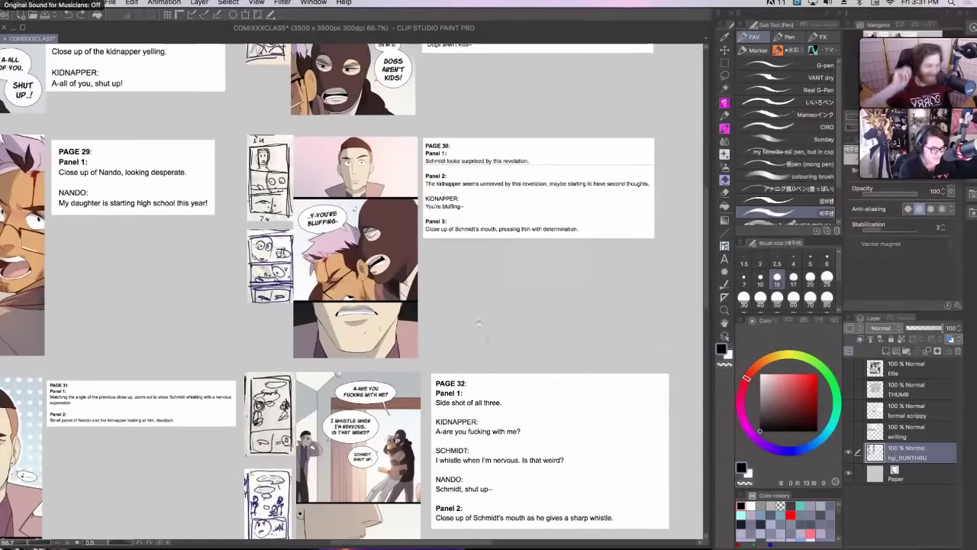
{"action": "left_click_drag", "start_coordinate": [479, 324], "coordinate": [630, 455]}
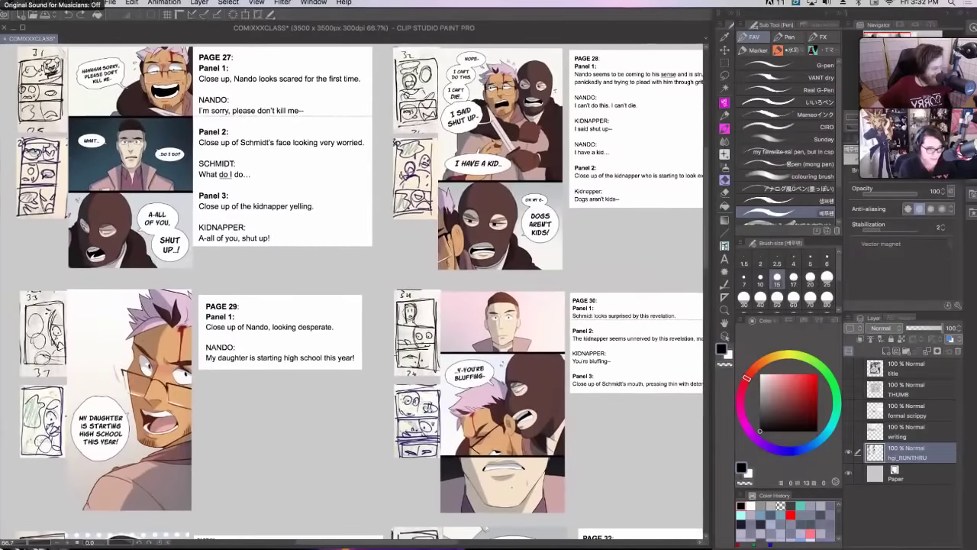
{"action": "left_click_drag", "start_coordinate": [644, 407], "coordinate": [572, 332]}
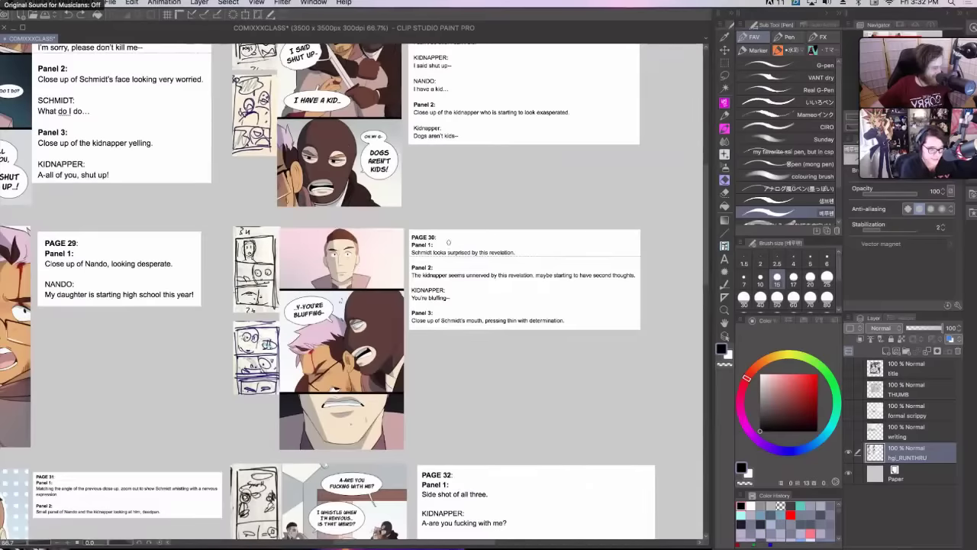
- Draw a small pen arrow pointing down at page 30's Panel 1 script text and undo it
{"action": "mouse_move", "coordinate": [449, 213]}
{"action": "left_mouse_down"}
{"action": "mouse_move", "coordinate": [458, 238]}
{"action": "mouse_move", "coordinate": [468, 225]}
{"action": "left_mouse_up"}
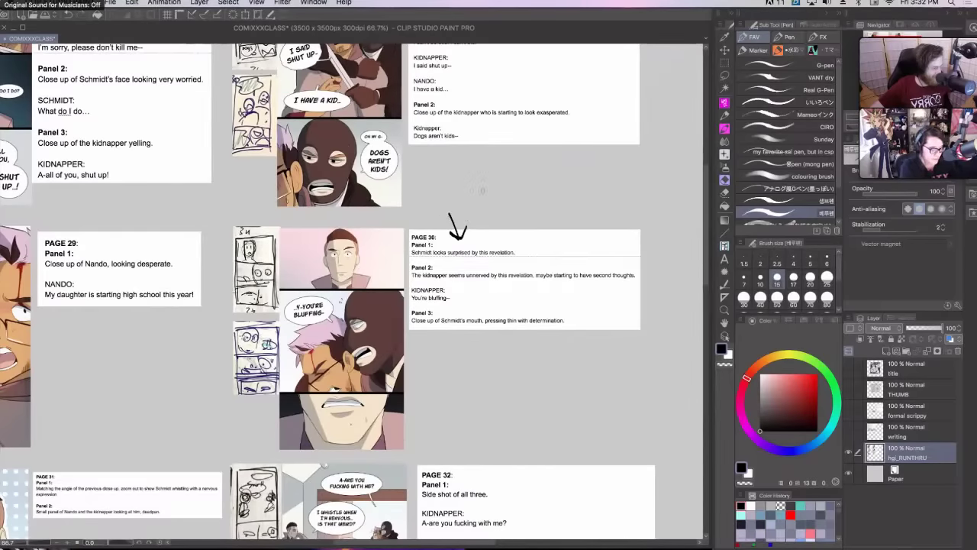
{"action": "key", "text": "ctrl+z"}
{"action": "key", "text": "ctrl+z"}
- Draw a curved double-headed arrow linking page 30's upper and lower thumbnails and undo its strokes
{"action": "left_click_drag", "start_coordinate": [226, 247], "coordinate": [227, 353]}
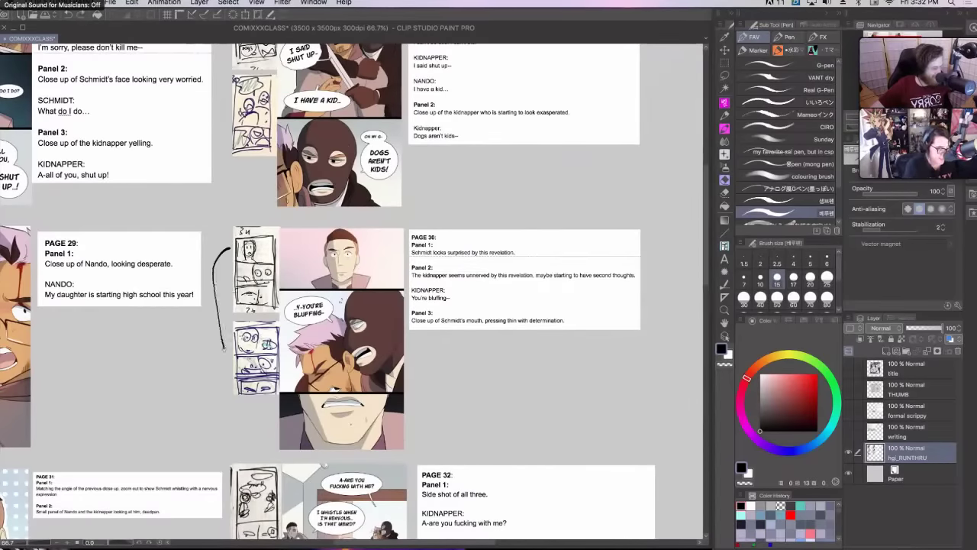
{"action": "mouse_move", "coordinate": [230, 244]}
{"action": "left_mouse_down"}
{"action": "mouse_move", "coordinate": [228, 261]}
{"action": "mouse_move", "coordinate": [226, 251]}
{"action": "left_mouse_up"}
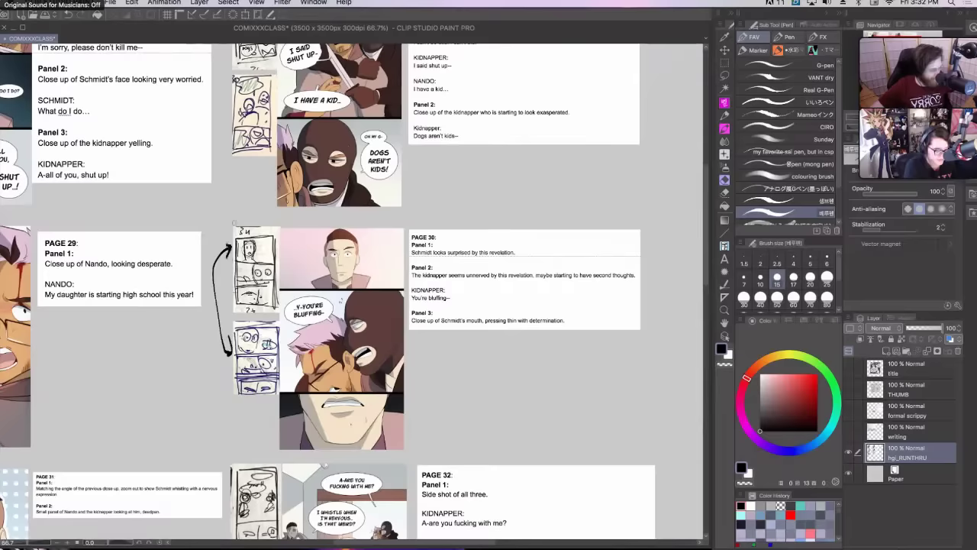
{"action": "key", "text": "ctrl+z"}
{"action": "key", "text": "ctrl+z"}
{"action": "key", "text": "ctrl+z"}
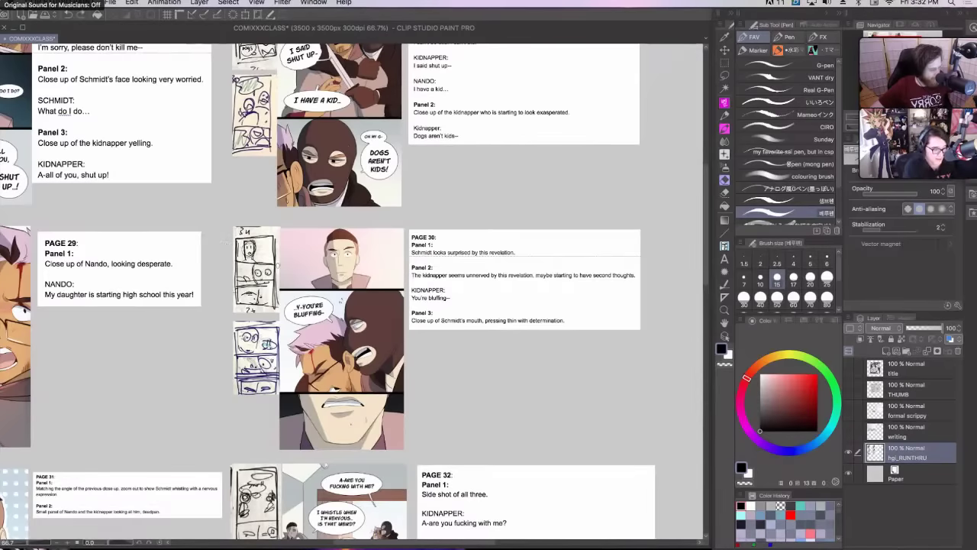
- Draw a short pen arrow from the top panel of page 30's upper thumbnail to the finished first panel
{"action": "left_click_drag", "start_coordinate": [266, 252], "coordinate": [297, 258]}
{"action": "left_click_drag", "start_coordinate": [297, 258], "coordinate": [288, 266]}
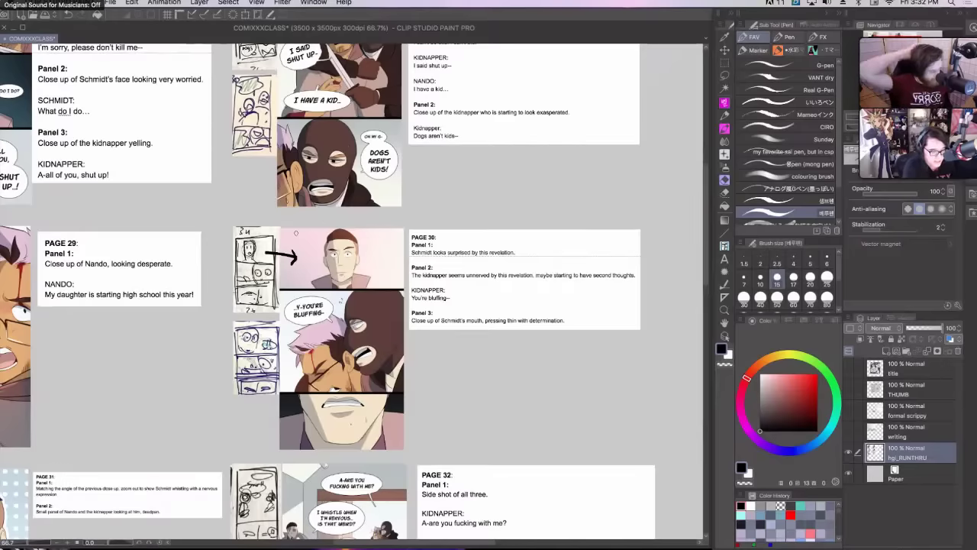
- Undo the pen arrow on page 30 and sketch a small round face above page 31's upper thumbnail
{"action": "key", "text": "ctrl+z"}
{"action": "key", "text": "ctrl+z"}
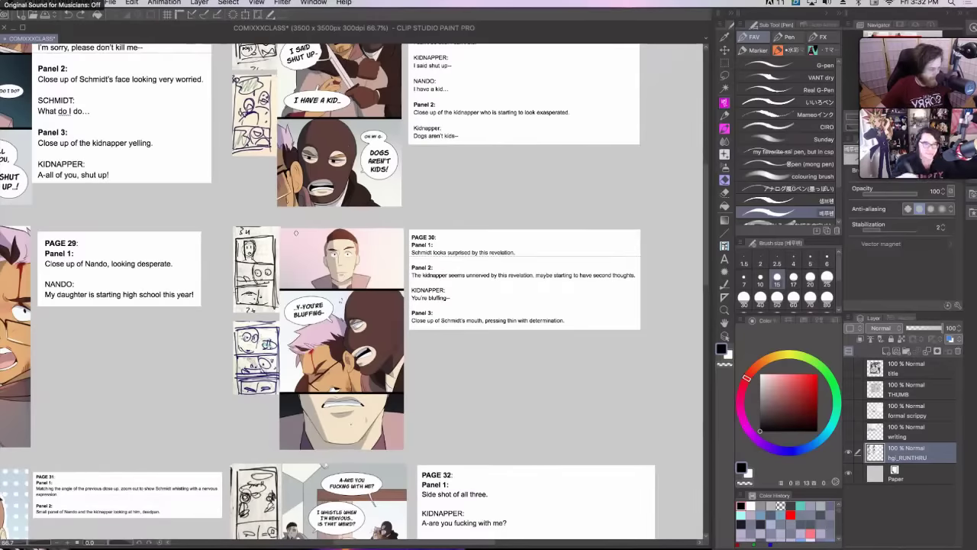
{"action": "scroll", "coordinate": [352, 293], "scroll_direction": "down", "scroll_amount": 3}
{"action": "scroll", "coordinate": [351, 293], "scroll_direction": "left", "scroll_amount": 4}
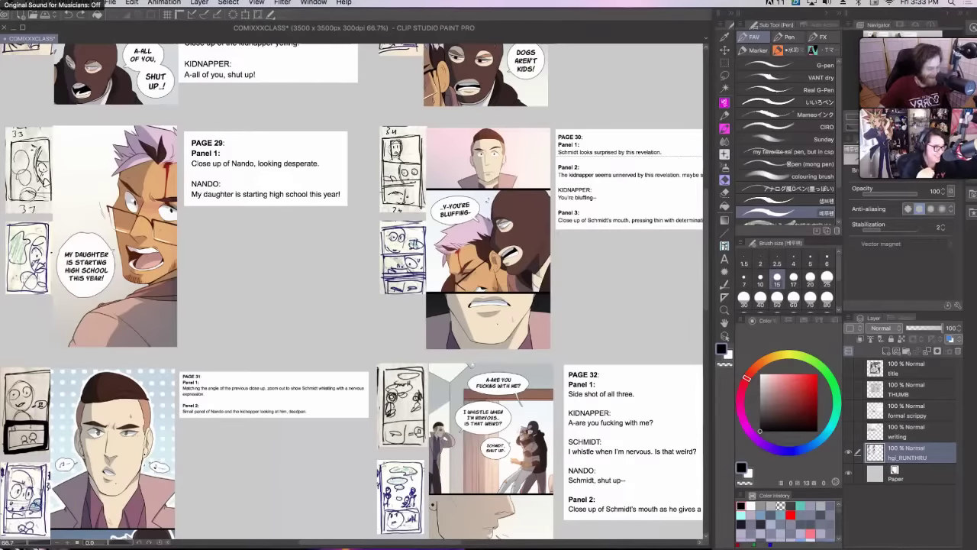
{"action": "mouse_move", "coordinate": [30, 368]}
{"action": "left_mouse_down"}
{"action": "mouse_move", "coordinate": [13, 362]}
{"action": "mouse_move", "coordinate": [35, 327]}
{"action": "mouse_move", "coordinate": [31, 370]}
{"action": "mouse_move", "coordinate": [21, 351]}
{"action": "mouse_move", "coordinate": [40, 348]}
{"action": "mouse_move", "coordinate": [35, 340]}
{"action": "mouse_move", "coordinate": [23, 355]}
{"action": "mouse_move", "coordinate": [32, 360]}
{"action": "left_mouse_up"}
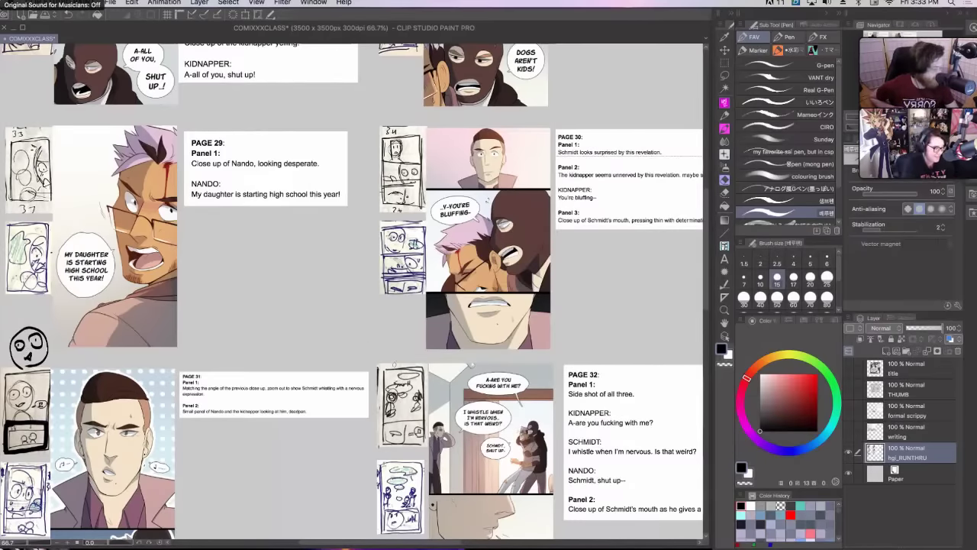
- Draw a short pen stroke between page 28's two thumbnails and undo it
{"action": "scroll", "coordinate": [354, 290], "scroll_direction": "down", "scroll_amount": 5}
{"action": "scroll", "coordinate": [354, 290], "scroll_direction": "left", "scroll_amount": 2}
{"action": "scroll", "coordinate": [355, 290], "scroll_direction": "up", "scroll_amount": 2}
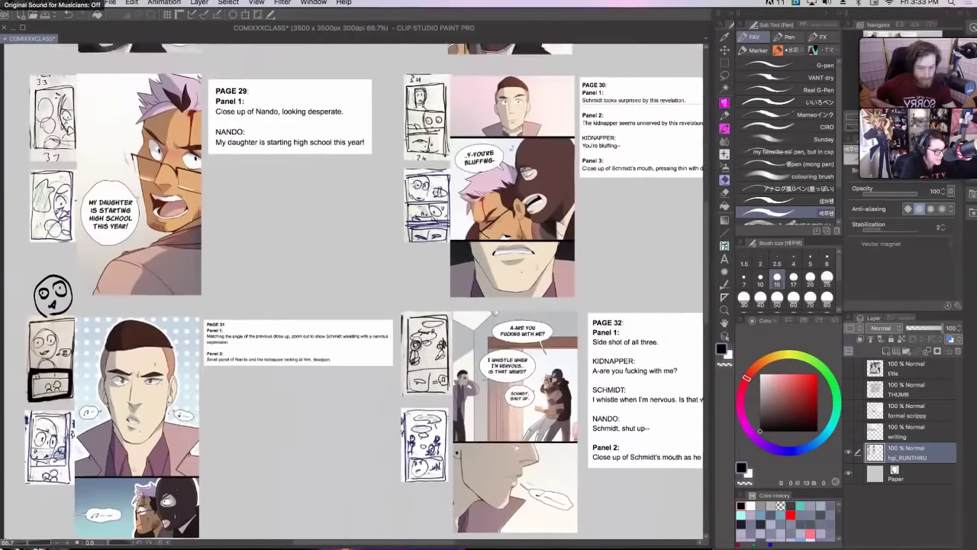
{"action": "scroll", "coordinate": [354, 290], "scroll_direction": "up", "scroll_amount": 5}
{"action": "scroll", "coordinate": [354, 290], "scroll_direction": "down", "scroll_amount": 1}
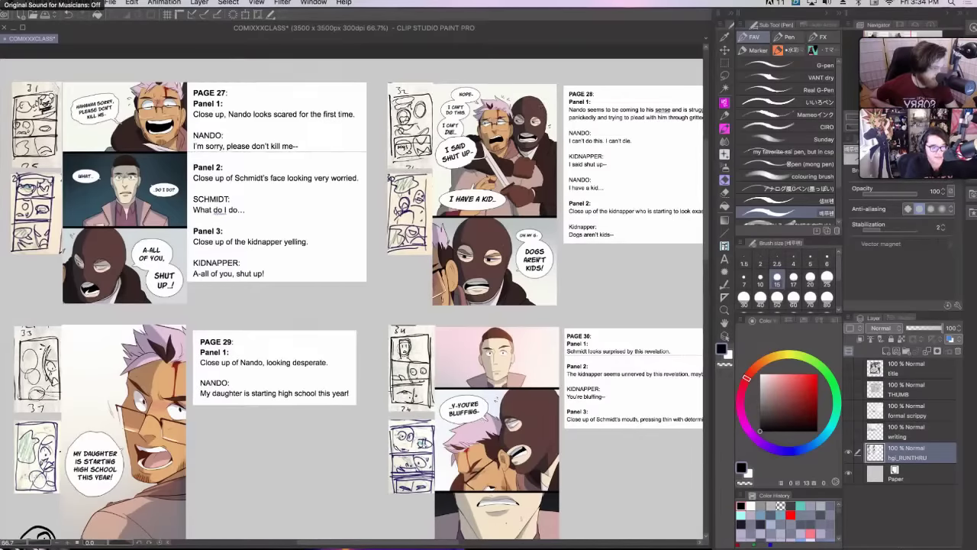
{"action": "mouse_move", "coordinate": [423, 169]}
{"action": "left_mouse_down"}
{"action": "mouse_move", "coordinate": [386, 222]}
{"action": "mouse_move", "coordinate": [435, 183]}
{"action": "left_mouse_up"}
{"action": "key", "text": "ctrl+z"}
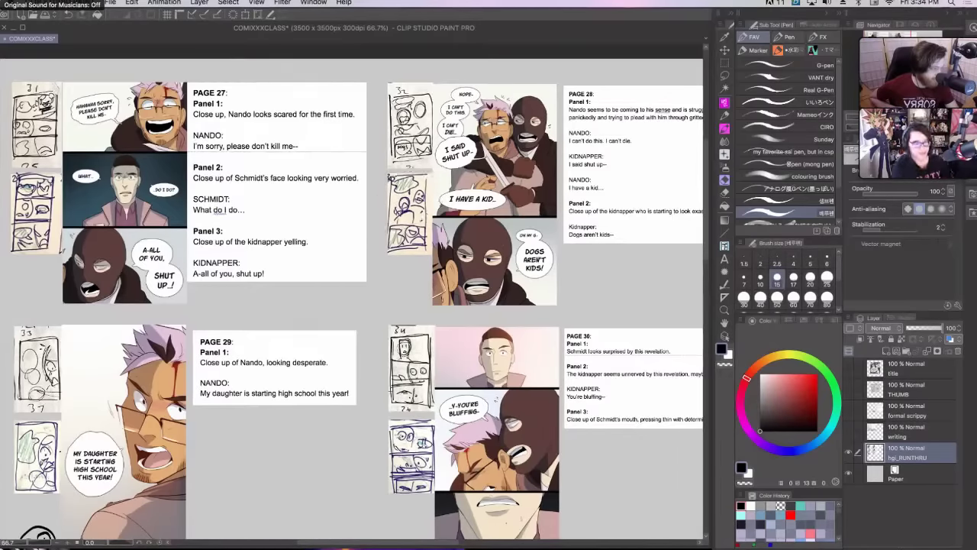
- Trace the central figure in page 28's lower thumbnail with the pen at 100% zoom and undo the strokes
{"action": "key", "text": "ctrl+alt+0"}
{"action": "left_click_drag", "start_coordinate": [458, 305], "coordinate": [381, 387]}
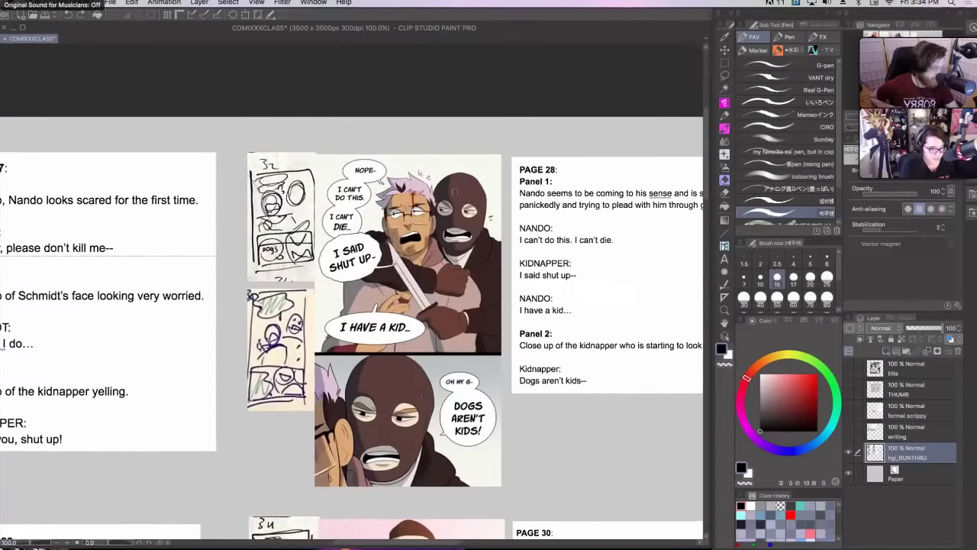
{"action": "mouse_move", "coordinate": [272, 353]}
{"action": "left_mouse_down"}
{"action": "mouse_move", "coordinate": [261, 336]}
{"action": "mouse_move", "coordinate": [280, 326]}
{"action": "mouse_move", "coordinate": [267, 350]}
{"action": "mouse_move", "coordinate": [286, 359]}
{"action": "left_mouse_up"}
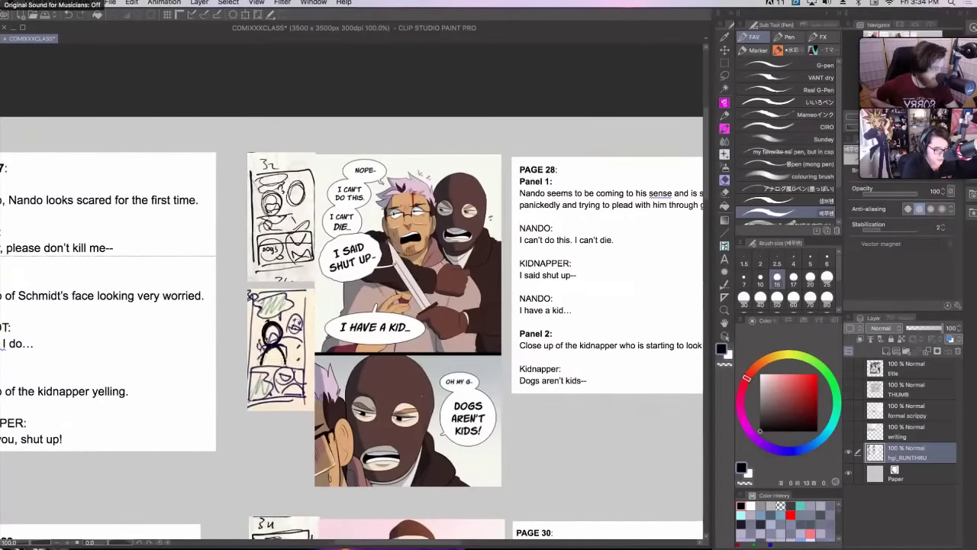
{"action": "key", "text": "ctrl+z"}
{"action": "key", "text": "ctrl+z"}
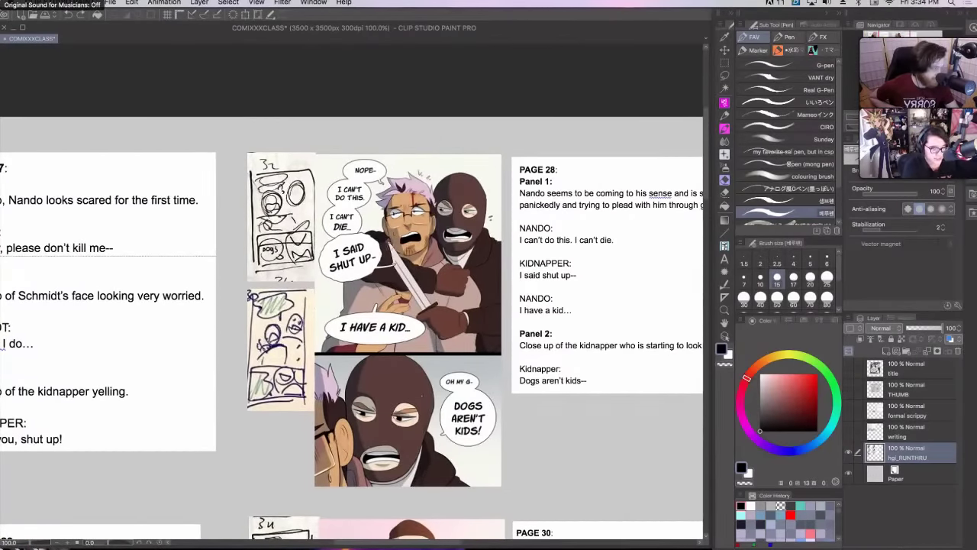
- Draw a diagonal pen arrow from page 28's lower thumbnail up to the finished first panel and undo its strokes
{"action": "left_click_drag", "start_coordinate": [296, 345], "coordinate": [334, 294]}
{"action": "mouse_move", "coordinate": [316, 304]}
{"action": "left_mouse_down"}
{"action": "mouse_move", "coordinate": [334, 291]}
{"action": "mouse_move", "coordinate": [329, 311]}
{"action": "left_mouse_up"}
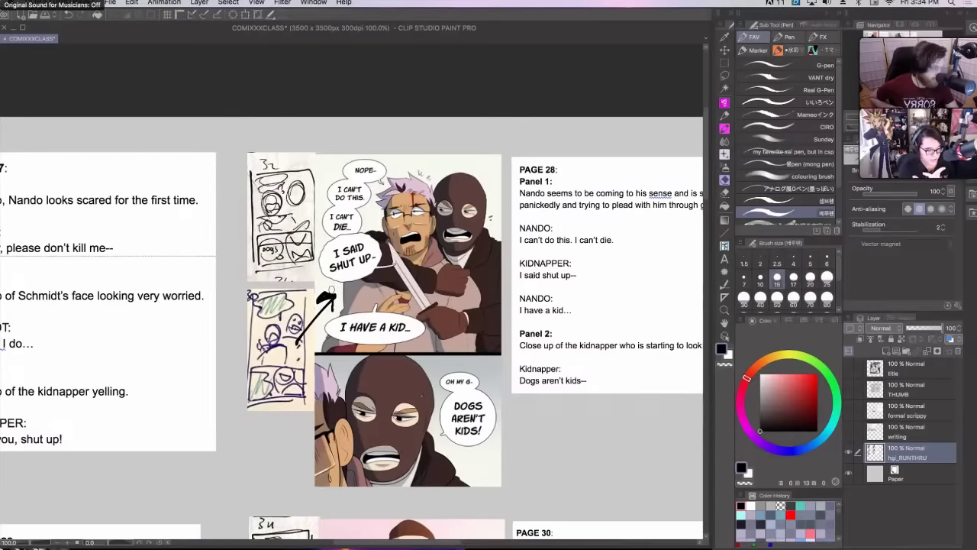
{"action": "key", "text": "super+z"}
{"action": "key", "text": "super+z"}
{"action": "key", "text": "super+z"}
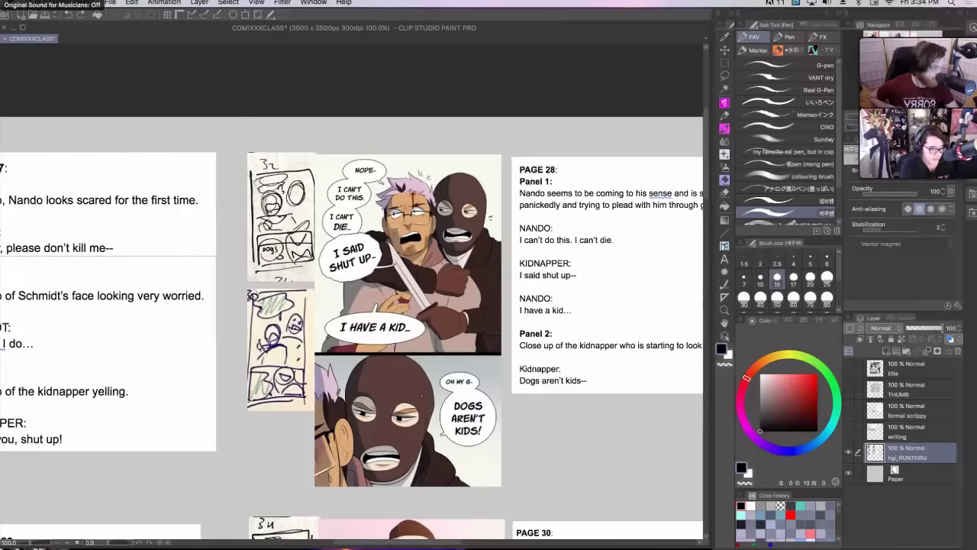
- Draw a short pen arrow pointing down to the "I have a kid" speech bubble on page 28 and undo it
{"action": "mouse_move", "coordinate": [246, 290]}
{"action": "left_mouse_down"}
{"action": "mouse_move", "coordinate": [309, 397]}
{"action": "mouse_move", "coordinate": [246, 291]}
{"action": "left_mouse_up"}
{"action": "key", "text": "super+z"}
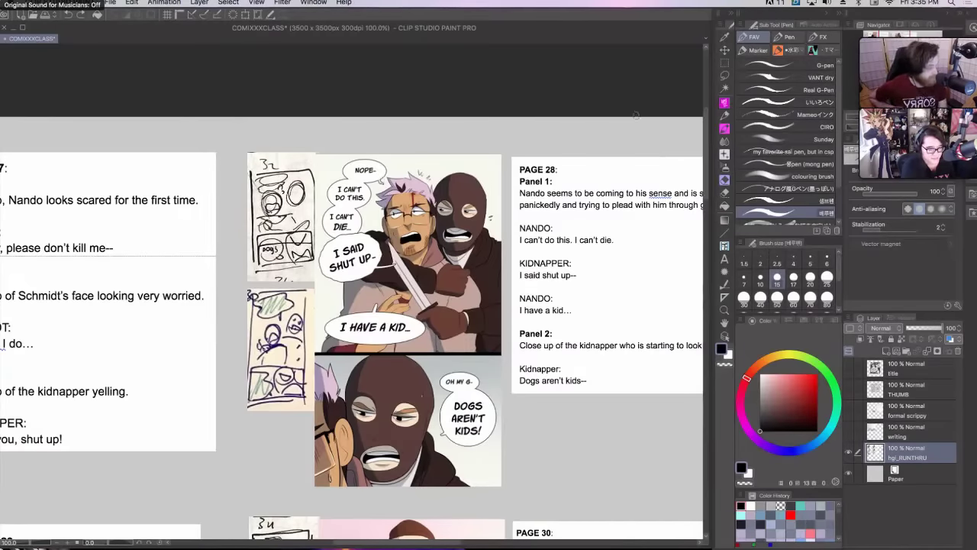
{"action": "left_click_drag", "start_coordinate": [341, 287], "coordinate": [358, 319]}
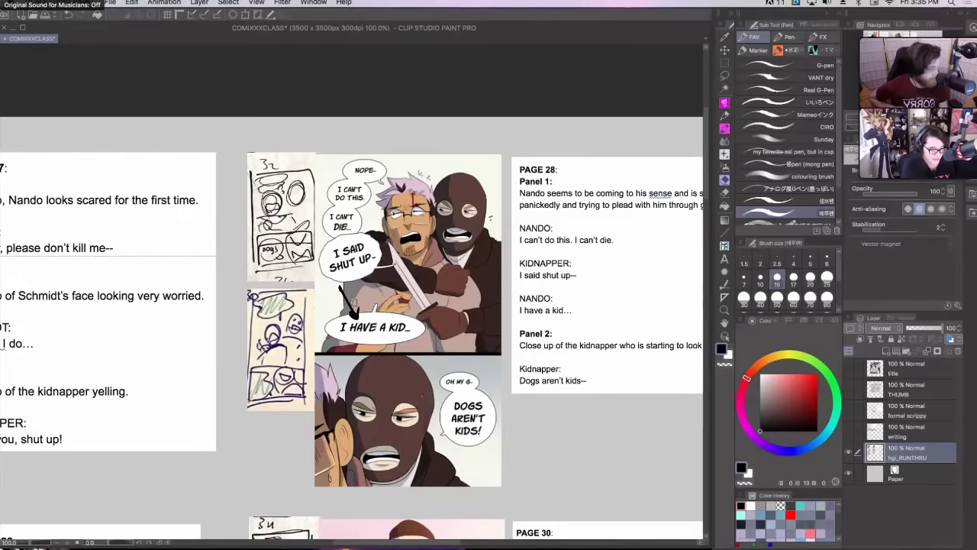
{"action": "key", "text": "super+z"}
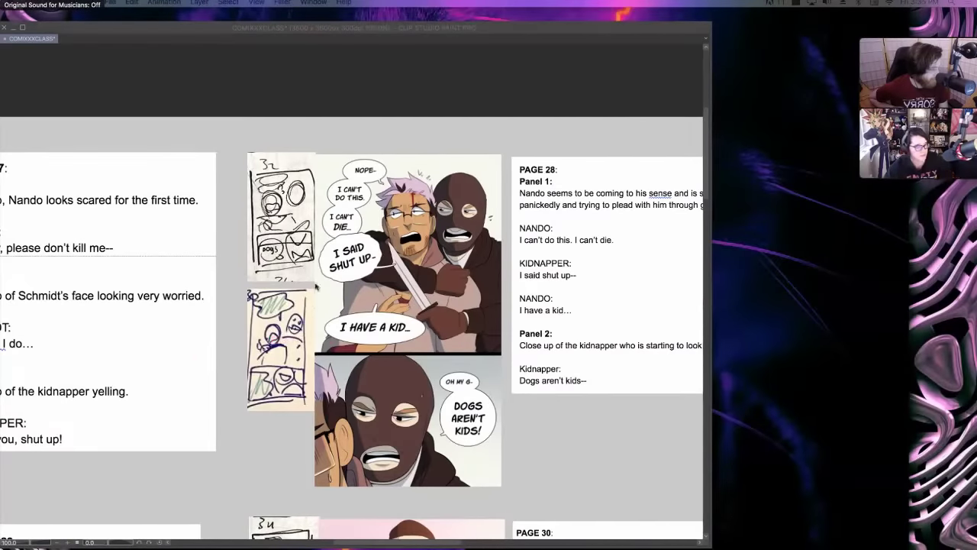
- Open 2demons_panels.png and view the vertical comic enlarged to 33.3%, starting from its first panel
{"action": "left_click", "coordinate": [174, 35]}
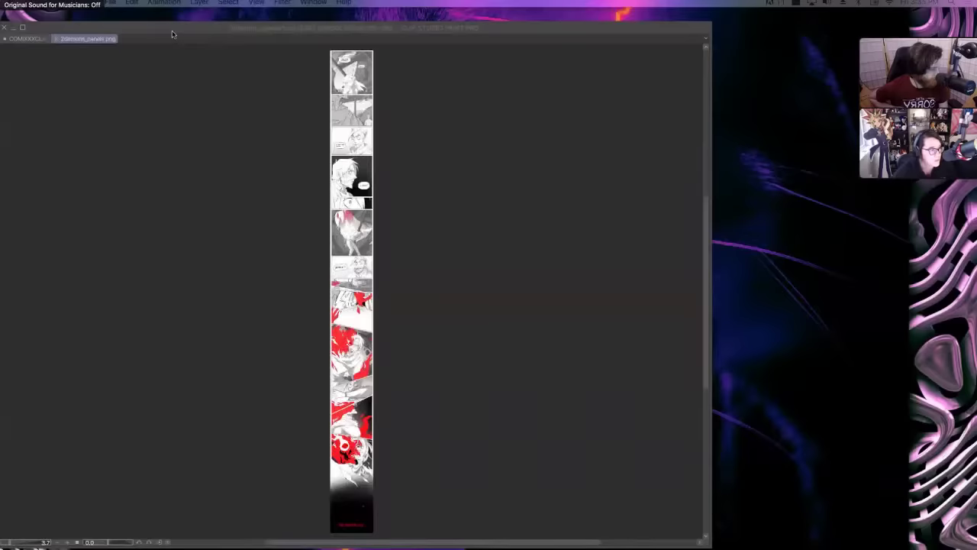
{"action": "key", "text": "super+plus"}
{"action": "key", "text": "super+plus"}
{"action": "key", "text": "super+plus"}
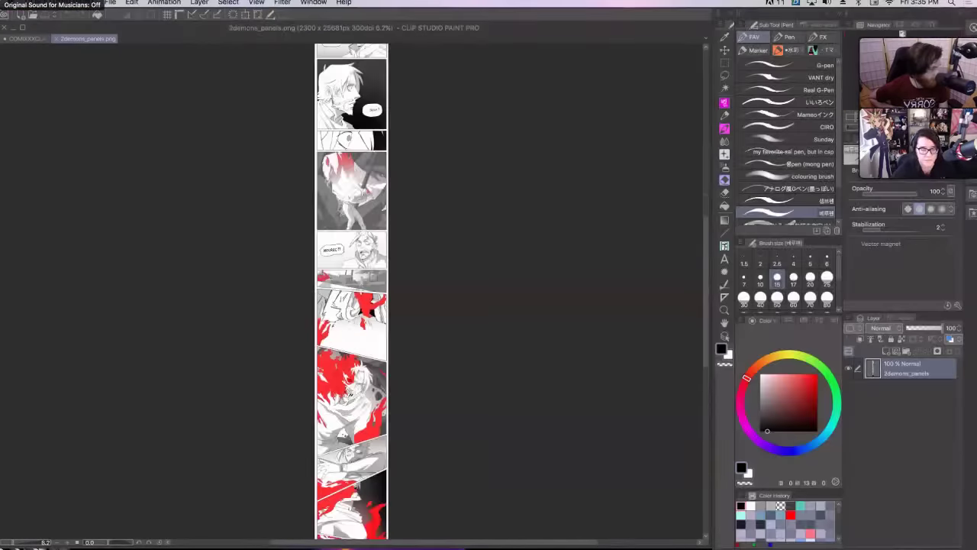
{"action": "key", "text": "super+minus"}
{"action": "scroll", "coordinate": [351, 290], "scroll_direction": "up", "scroll_amount": 10}
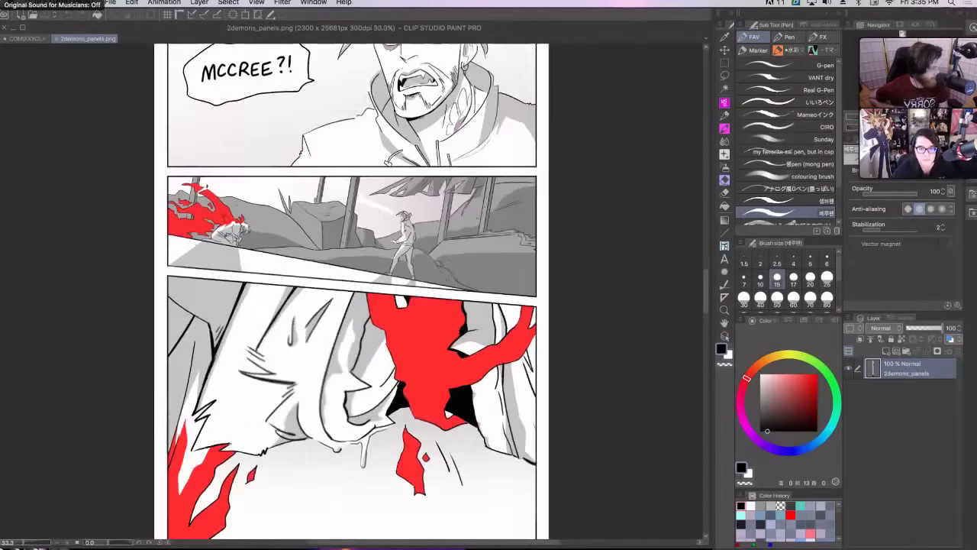
{"action": "scroll", "coordinate": [351, 290], "scroll_direction": "up", "scroll_amount": 10}
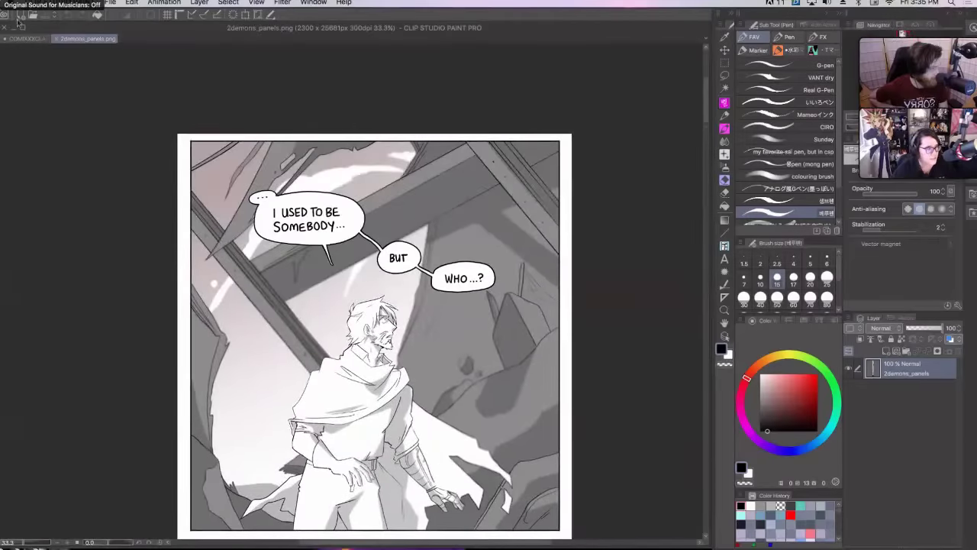
- Compare the opening panels of 2demons_panels.png with page 28 by switching between the comic and the class canvas
{"action": "key", "text": "ctrl+Tab"}
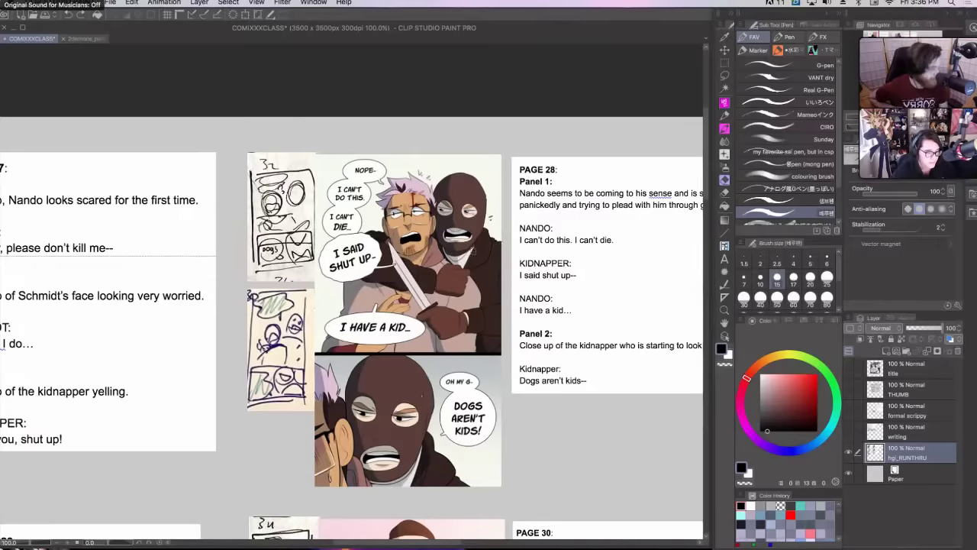
{"action": "left_click", "coordinate": [85, 39]}
{"action": "left_click", "coordinate": [30, 38]}
{"action": "left_click", "coordinate": [79, 39]}
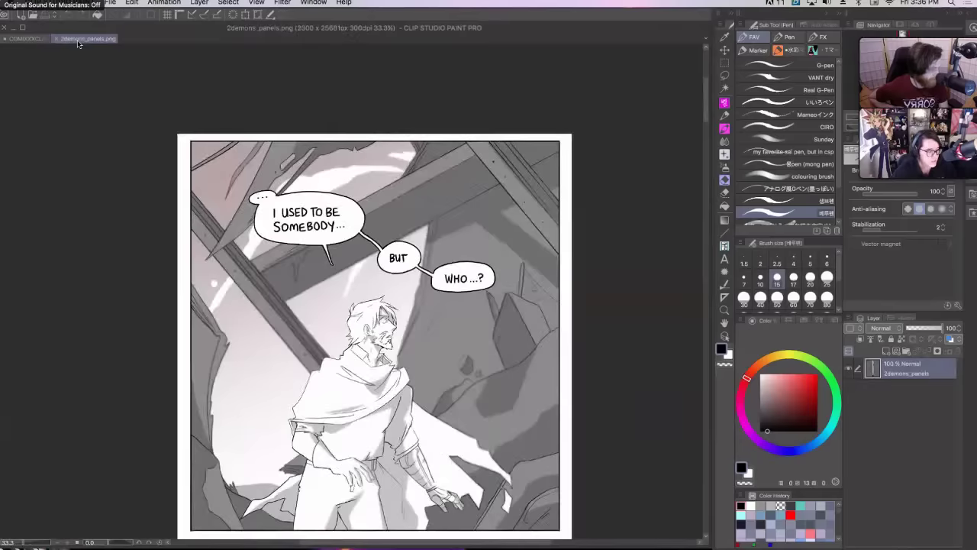
{"action": "scroll", "coordinate": [374, 306], "scroll_direction": "down", "scroll_amount": 5}
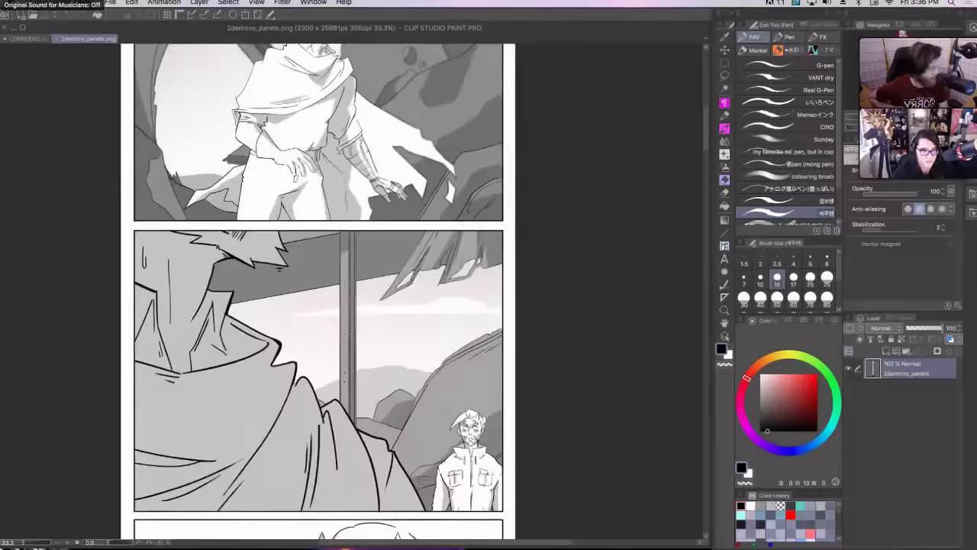
{"action": "scroll", "coordinate": [374, 305], "scroll_direction": "up", "scroll_amount": 5}
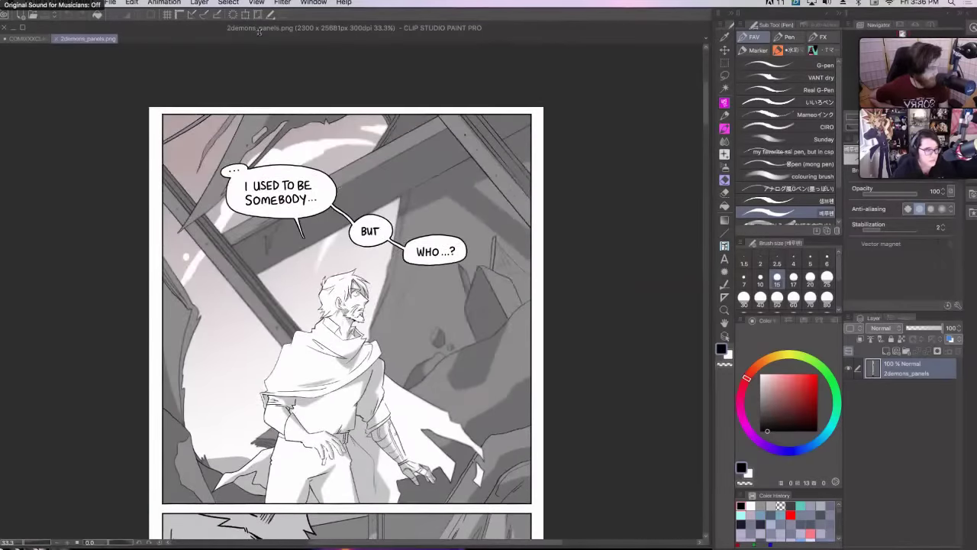
{"action": "left_click", "coordinate": [24, 39]}
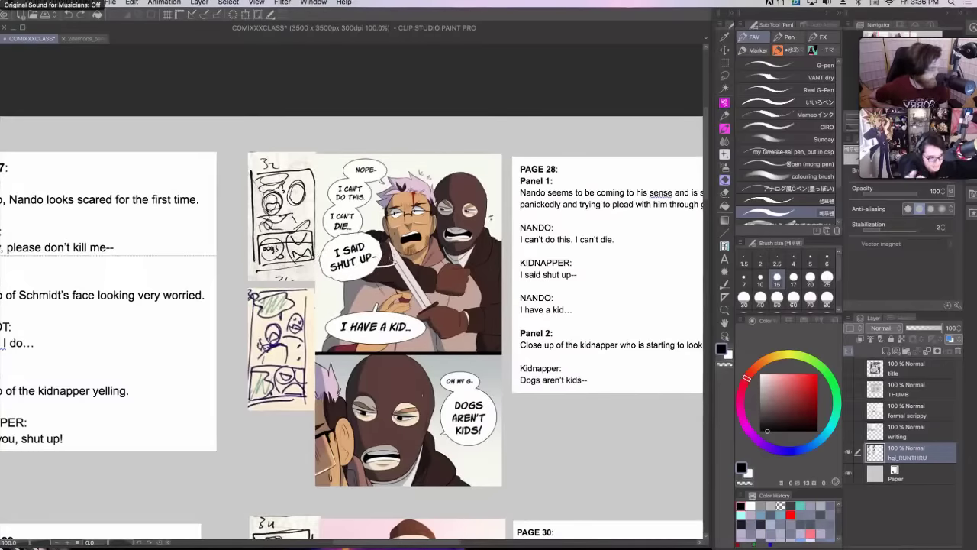
{"action": "left_click", "coordinate": [84, 39]}
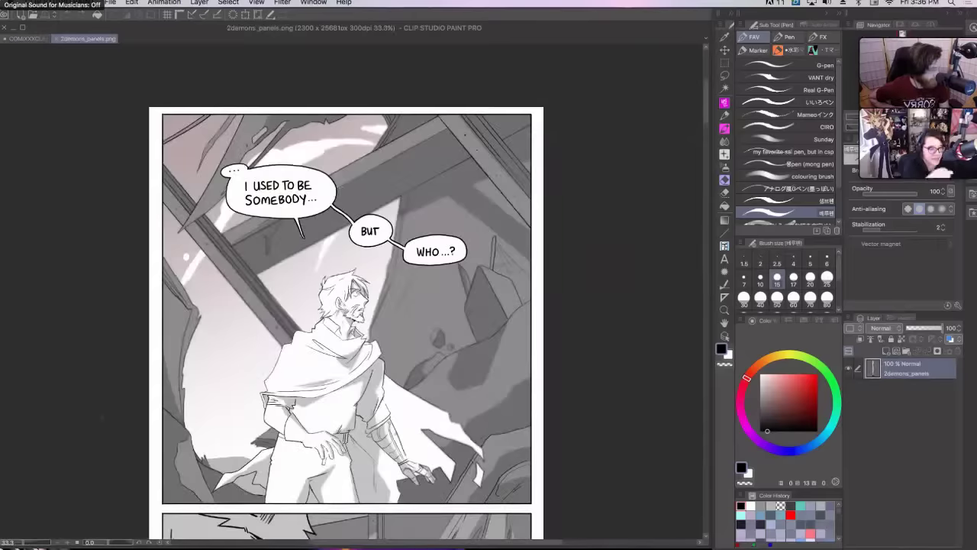
- Examine the 2demons_panels.png panels from the opening scene to the eye close-up and back, and return to the class canvas
{"action": "scroll", "coordinate": [474, 359], "scroll_direction": "up", "scroll_amount": 1}
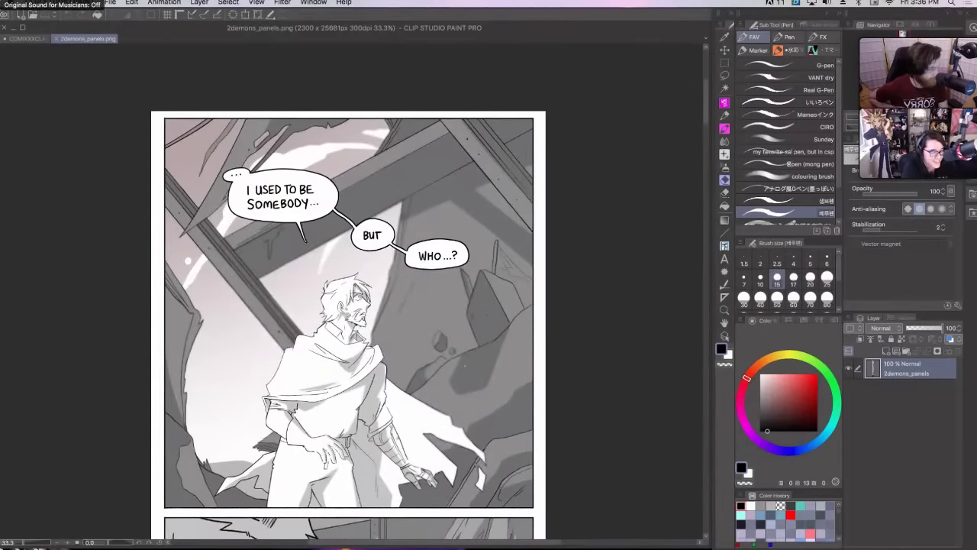
{"action": "scroll", "coordinate": [473, 402], "scroll_direction": "down", "scroll_amount": 1}
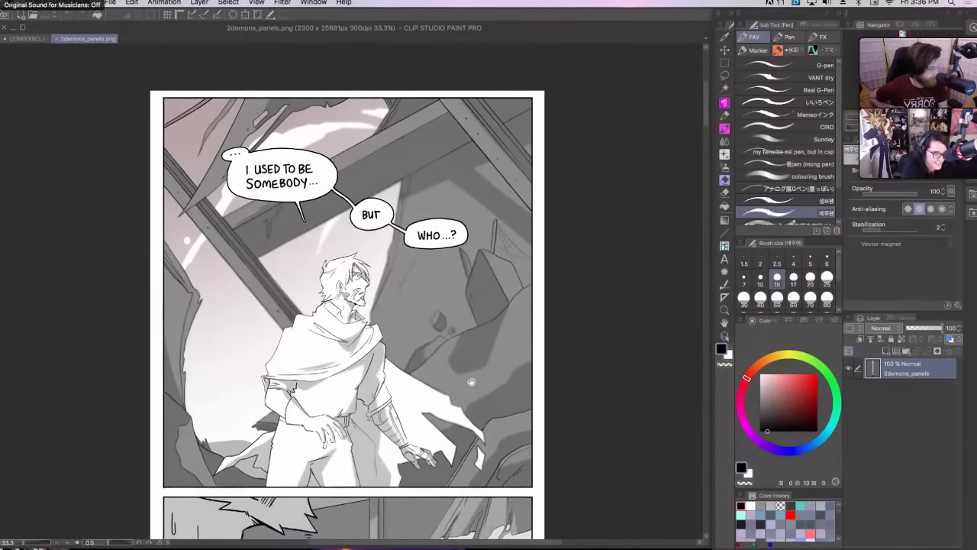
{"action": "scroll", "coordinate": [477, 411], "scroll_direction": "up", "scroll_amount": 2}
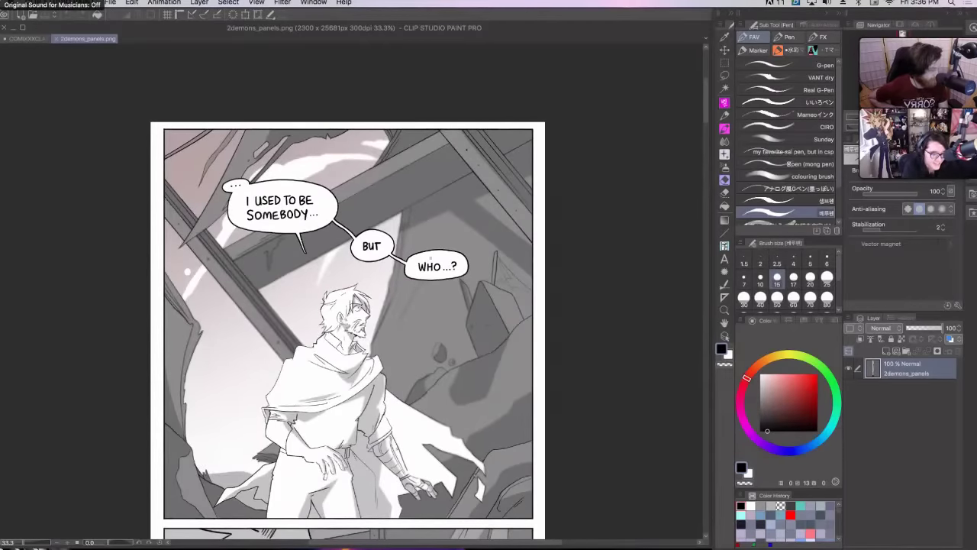
{"action": "scroll", "coordinate": [469, 334], "scroll_direction": "down", "scroll_amount": 10}
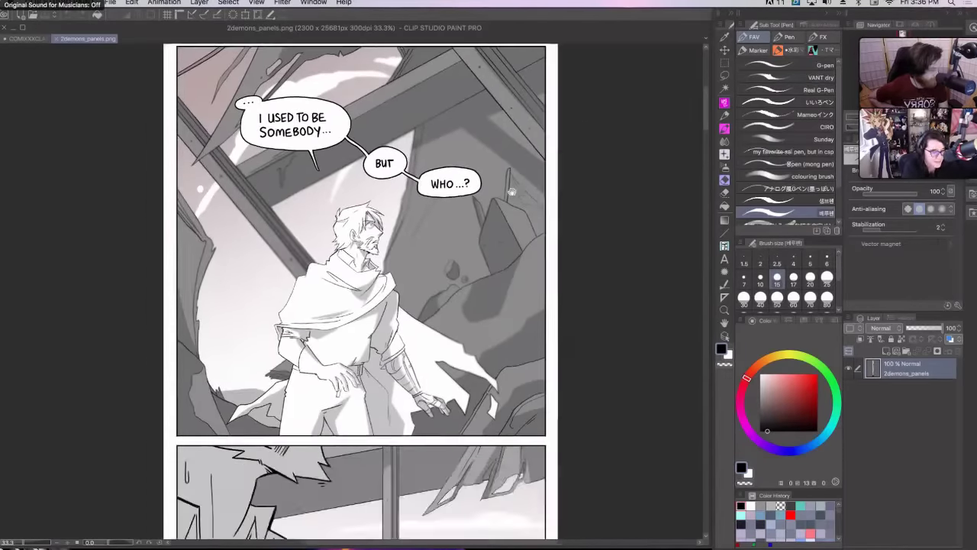
{"action": "scroll", "coordinate": [497, 196], "scroll_direction": "down", "scroll_amount": 4}
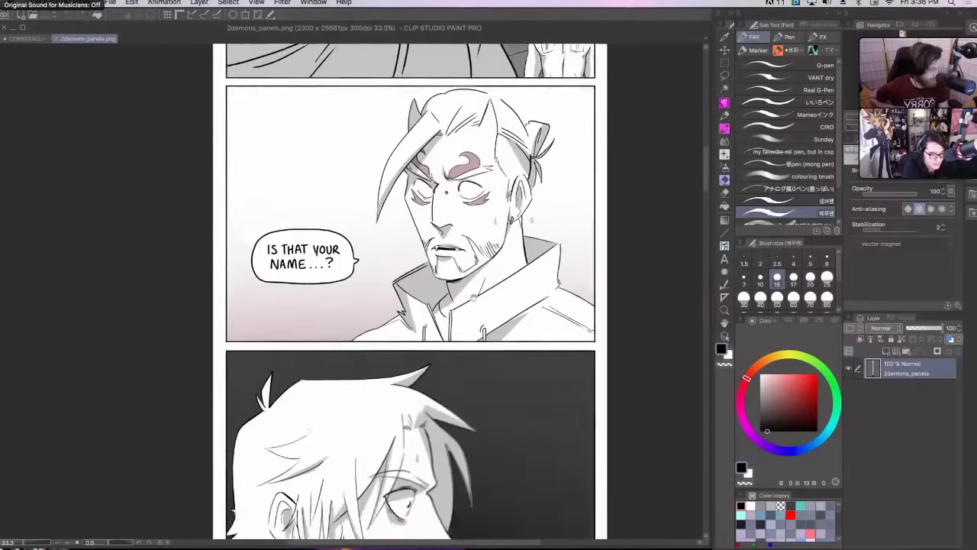
{"action": "scroll", "coordinate": [496, 203], "scroll_direction": "down", "scroll_amount": 4}
{"action": "scroll", "coordinate": [482, 232], "scroll_direction": "up", "scroll_amount": 3}
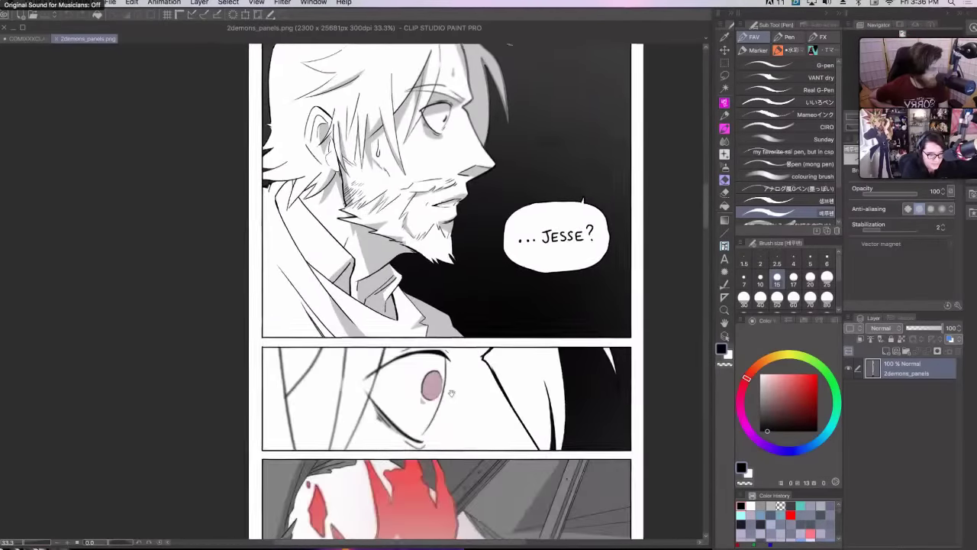
{"action": "scroll", "coordinate": [561, 456], "scroll_direction": "down", "scroll_amount": 3}
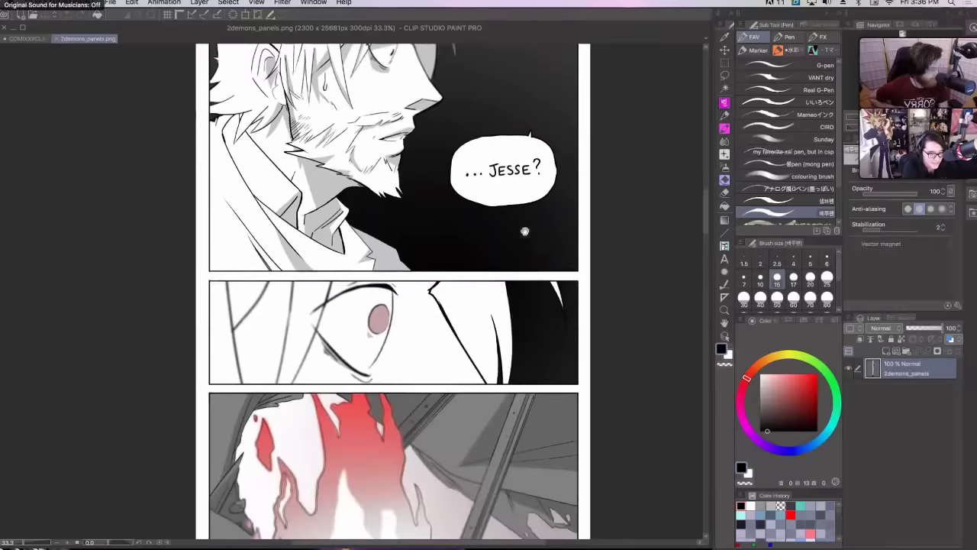
{"action": "key", "text": "super+minus"}
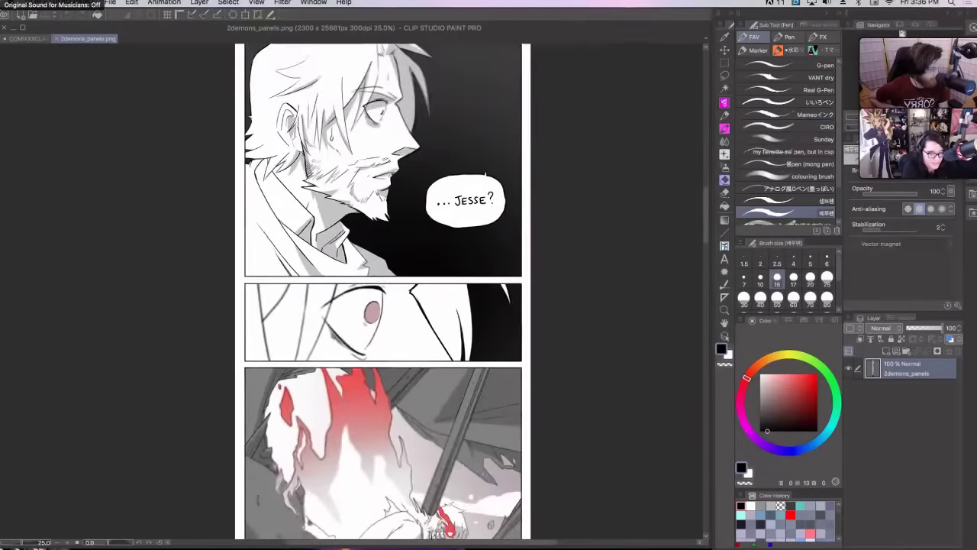
{"action": "scroll", "coordinate": [493, 320], "scroll_direction": "up", "scroll_amount": 7}
{"action": "scroll", "coordinate": [496, 354], "scroll_direction": "up", "scroll_amount": 7}
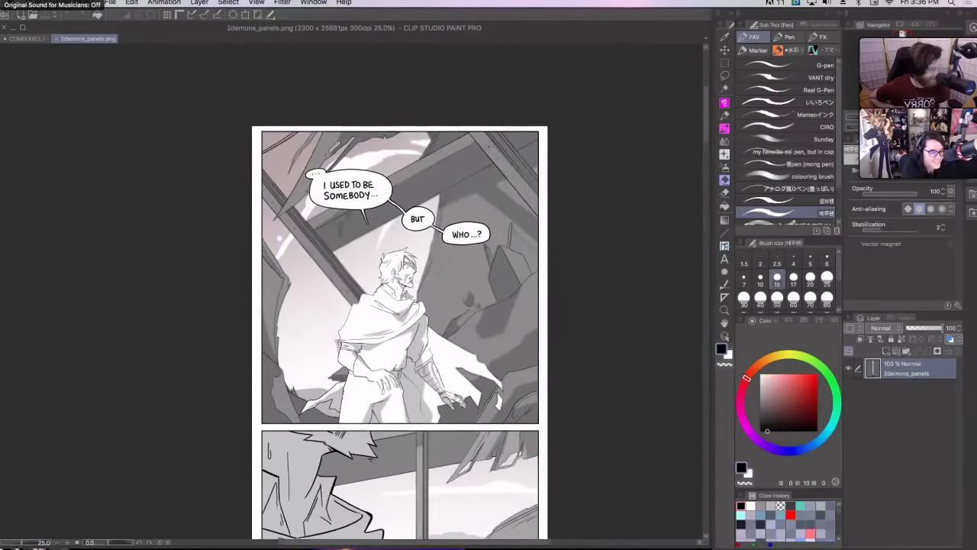
{"action": "left_click", "coordinate": [27, 39]}
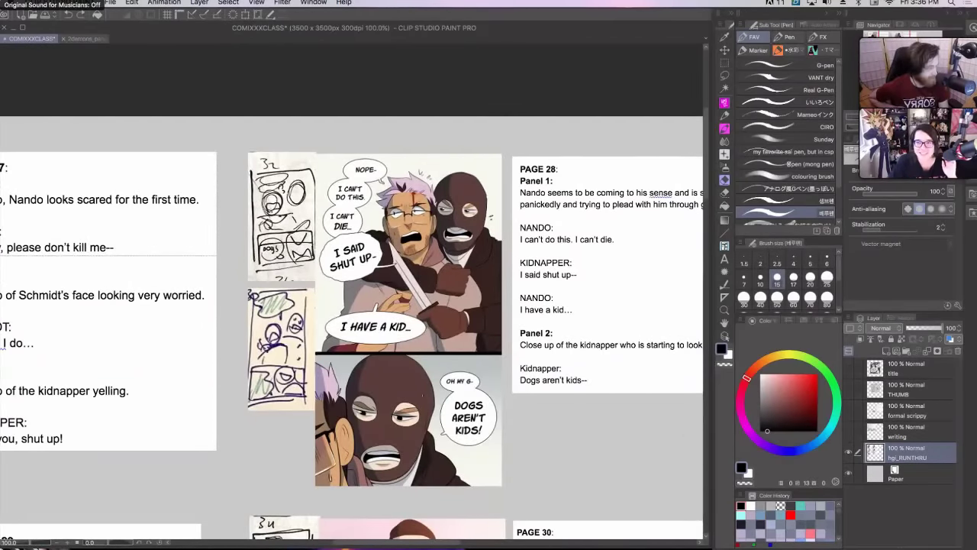
{"action": "key", "text": "Tab"}
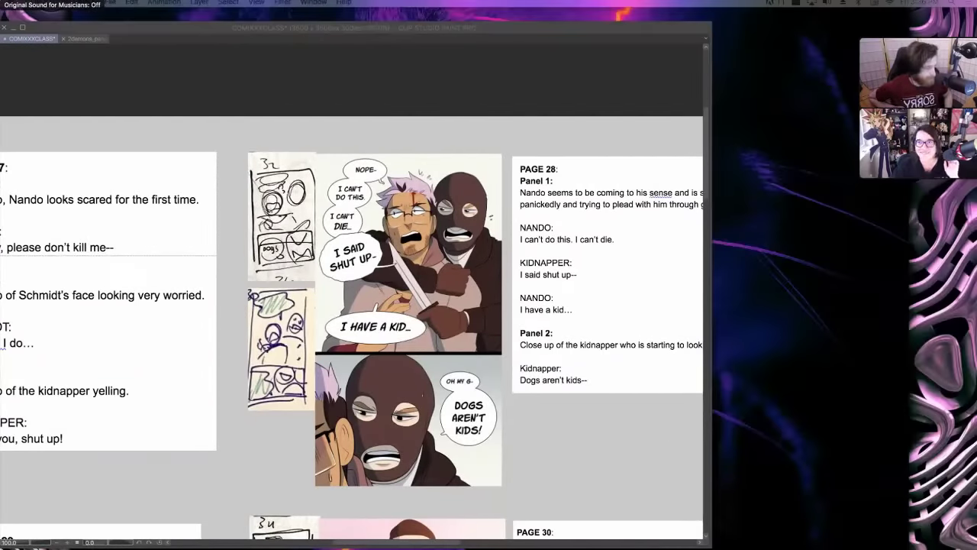
- Doodle a smiling face with bunny ears below the page 29 thumbnails on the class canvas
{"action": "key", "text": "Tab"}
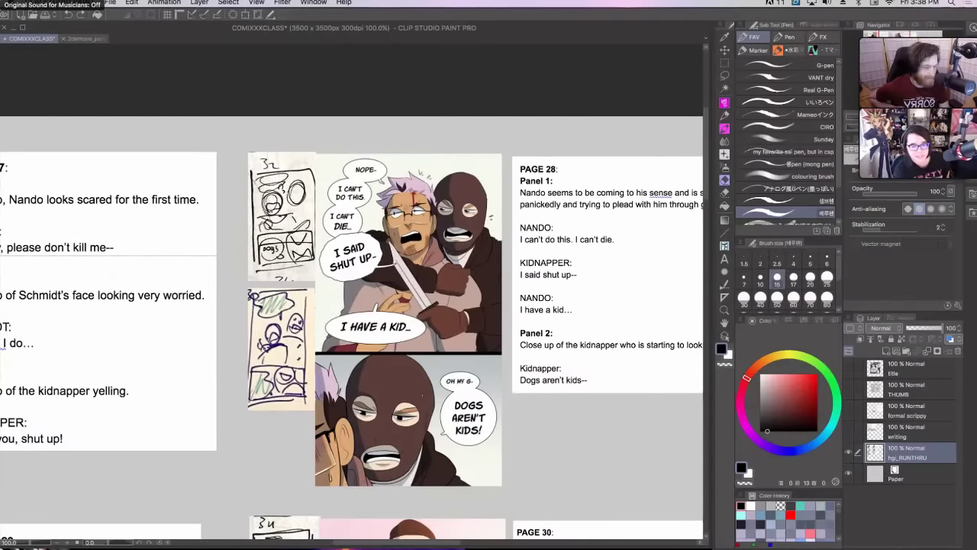
{"action": "scroll", "coordinate": [185, 85], "scroll_direction": "down", "scroll_amount": 3}
{"action": "scroll", "coordinate": [186, 84], "scroll_direction": "up", "scroll_amount": 1}
{"action": "scroll", "coordinate": [397, 294], "scroll_direction": "right", "scroll_amount": 3}
{"action": "scroll", "coordinate": [397, 294], "scroll_direction": "down", "scroll_amount": 2}
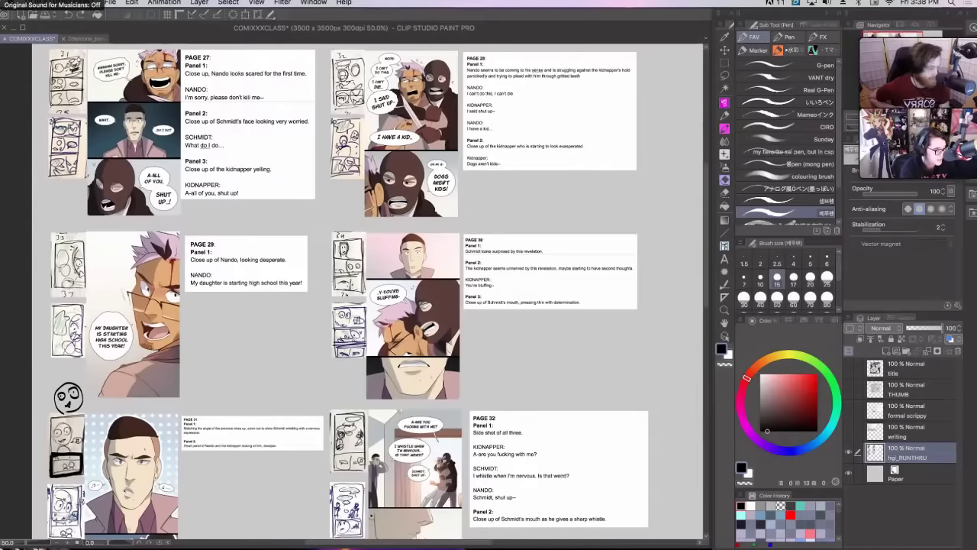
{"action": "left_click_drag", "start_coordinate": [51, 389], "coordinate": [66, 369]}
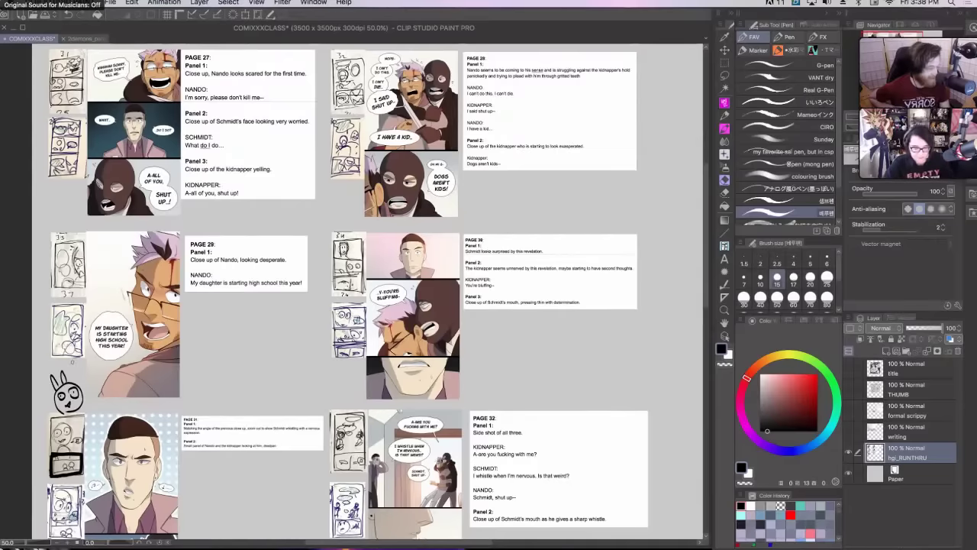
- Hide the hgi_RUNTHRU layer, show the title layer, and add a new layer above it
{"action": "left_click", "coordinate": [848, 453]}
{"action": "left_click", "coordinate": [848, 368]}
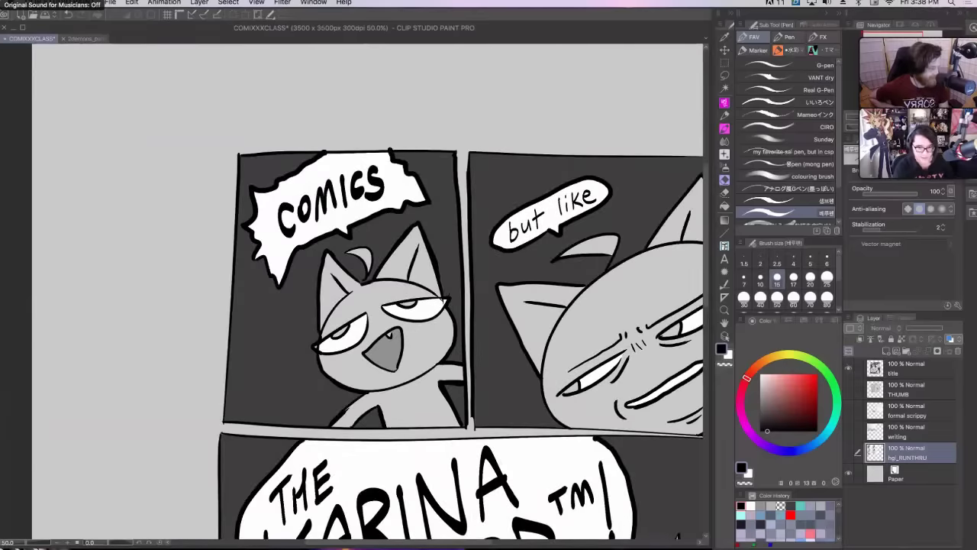
{"action": "scroll", "coordinate": [699, 508], "scroll_direction": "down", "scroll_amount": 3}
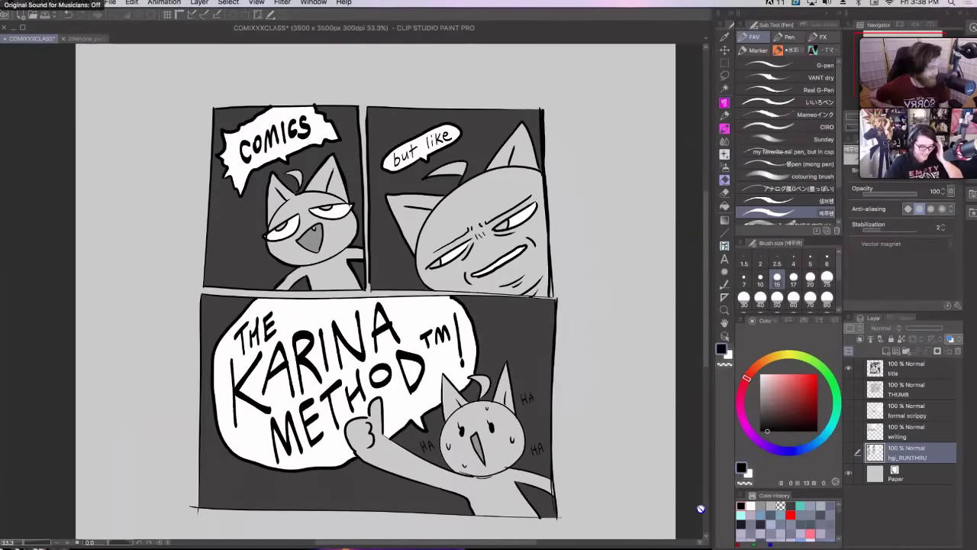
{"action": "left_click", "coordinate": [886, 351]}
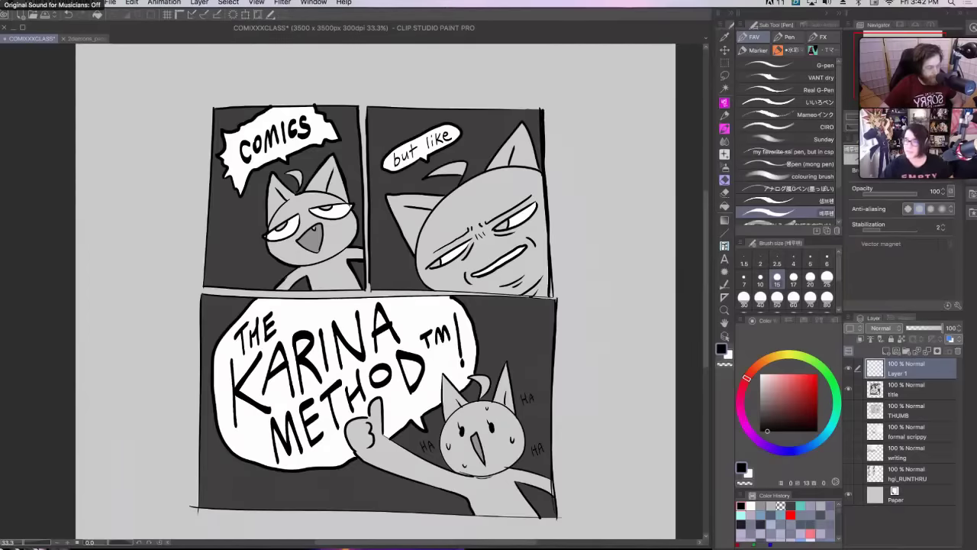
- Open BEASTARS_pacing.png and view it at 100%, starting from the opening panel of the pair walking by the brick wall
{"action": "key", "text": "super+Tab"}
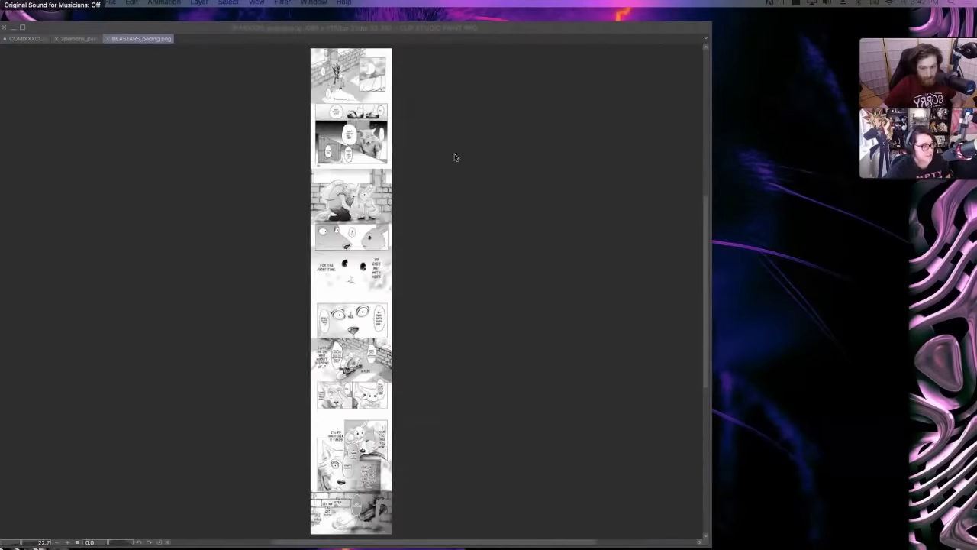
{"action": "key", "text": "Tab"}
{"action": "key", "text": "ctrl+alt+0"}
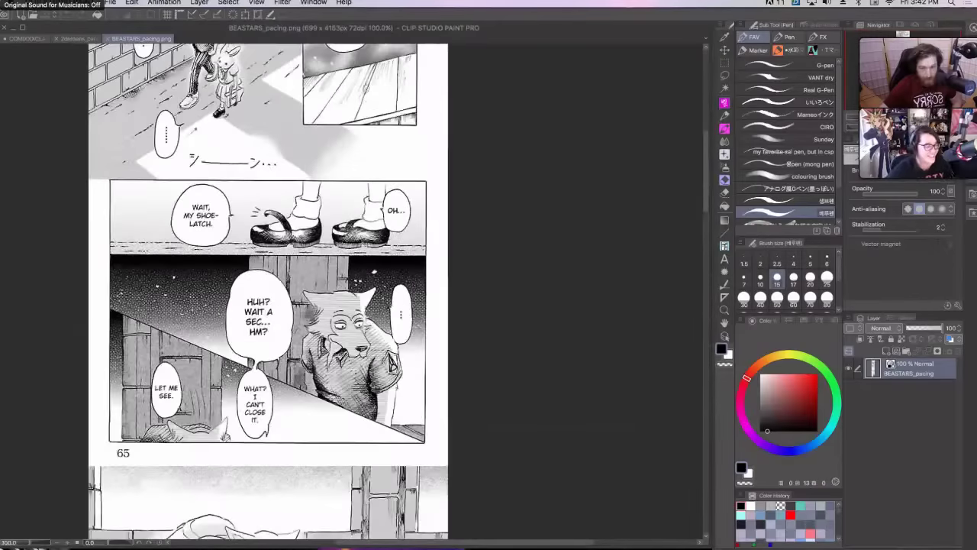
{"action": "scroll", "coordinate": [352, 294], "scroll_direction": "up", "scroll_amount": 5}
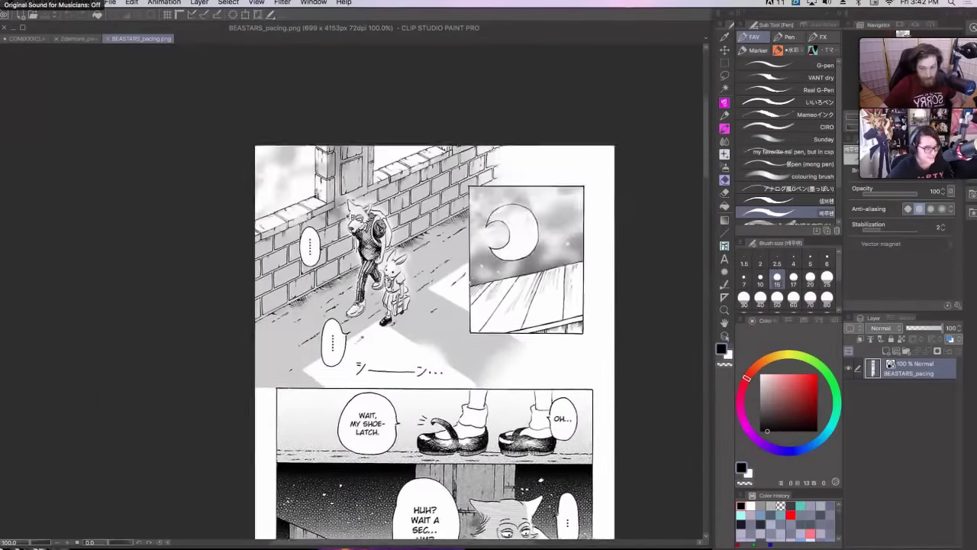
- Examine the BEASTARS_pacing.png panels from the opening walk through the shoe-latch scene to the wide-eyed "I see" close-up
{"action": "scroll", "coordinate": [420, 305], "scroll_direction": "down", "scroll_amount": 3}
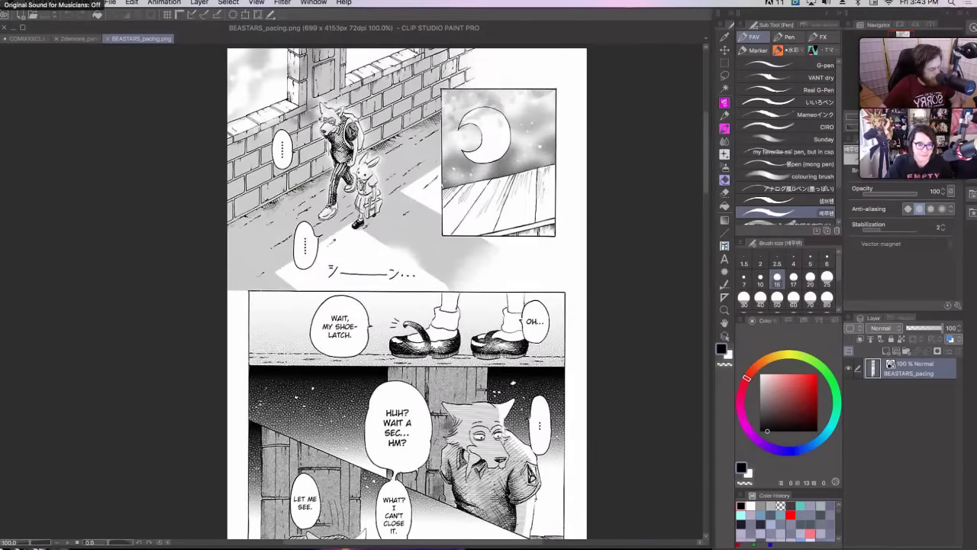
{"action": "scroll", "coordinate": [413, 290], "scroll_direction": "down", "scroll_amount": 5}
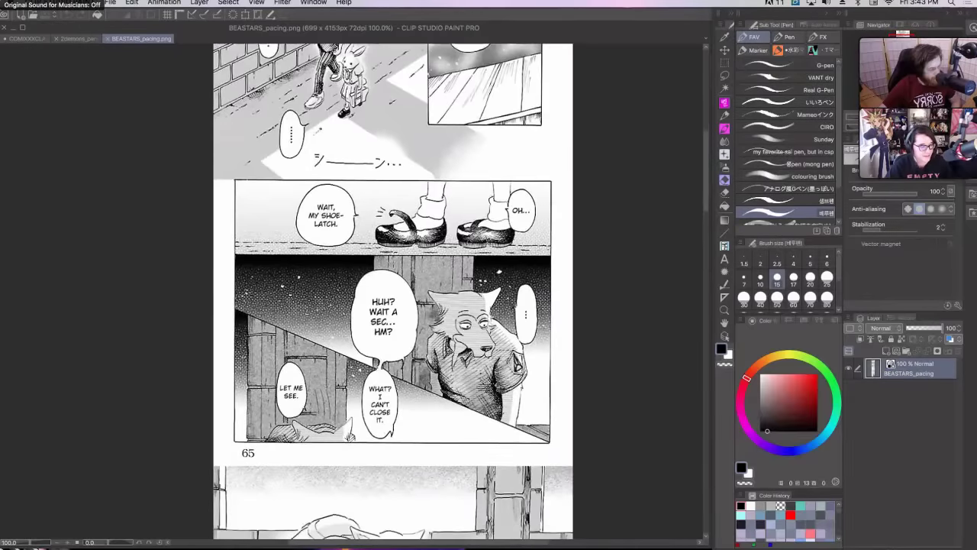
{"action": "scroll", "coordinate": [414, 290], "scroll_direction": "down", "scroll_amount": 9}
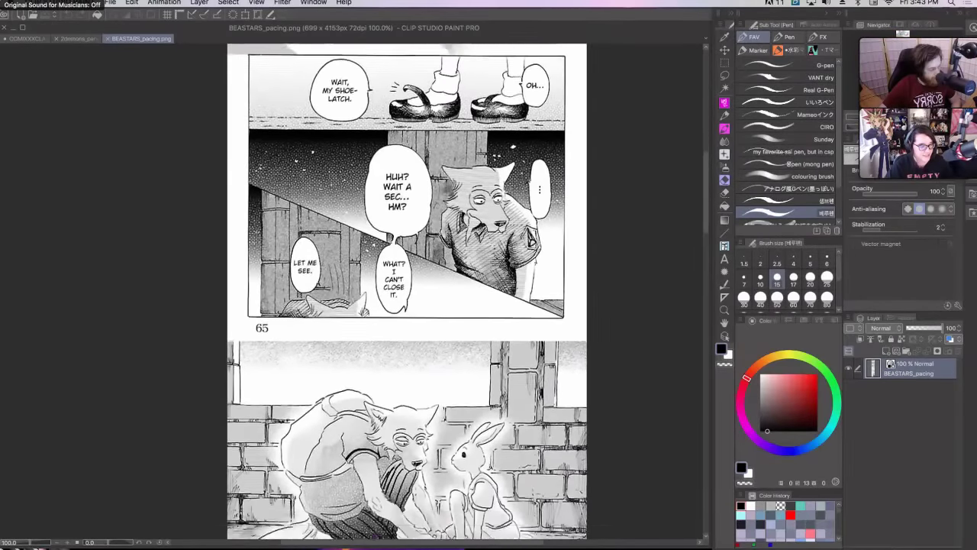
{"action": "scroll", "coordinate": [414, 290], "scroll_direction": "down", "scroll_amount": 11}
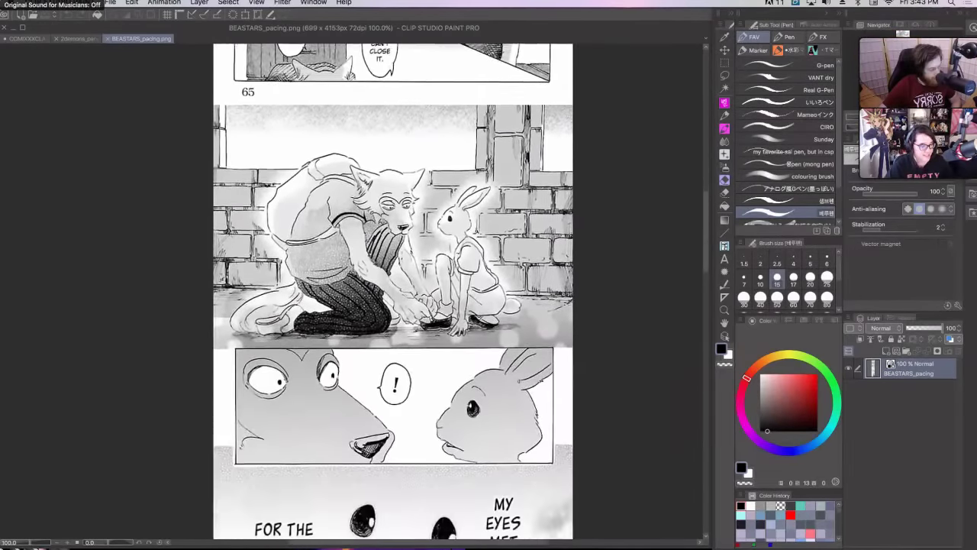
{"action": "scroll", "coordinate": [414, 291], "scroll_direction": "down", "scroll_amount": 4}
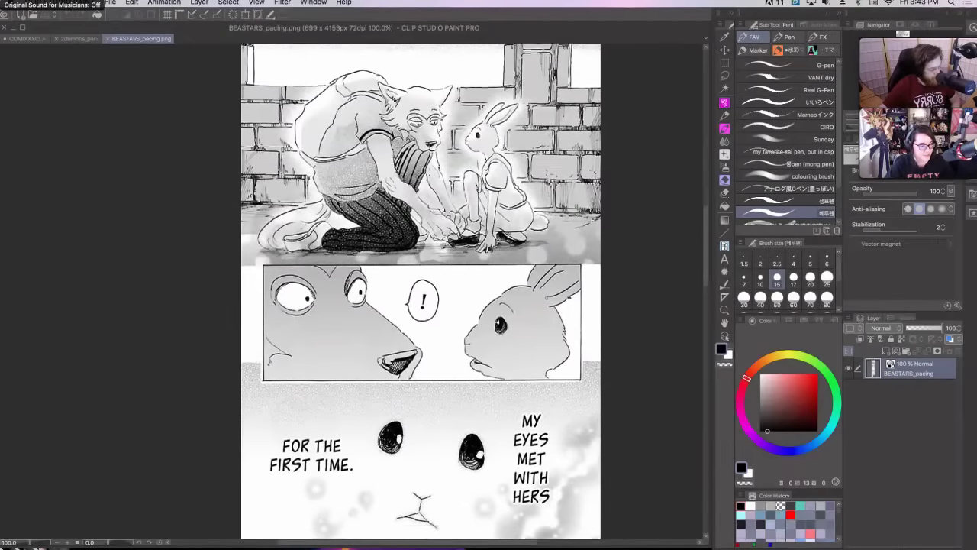
{"action": "scroll", "coordinate": [420, 290], "scroll_direction": "down", "scroll_amount": 3}
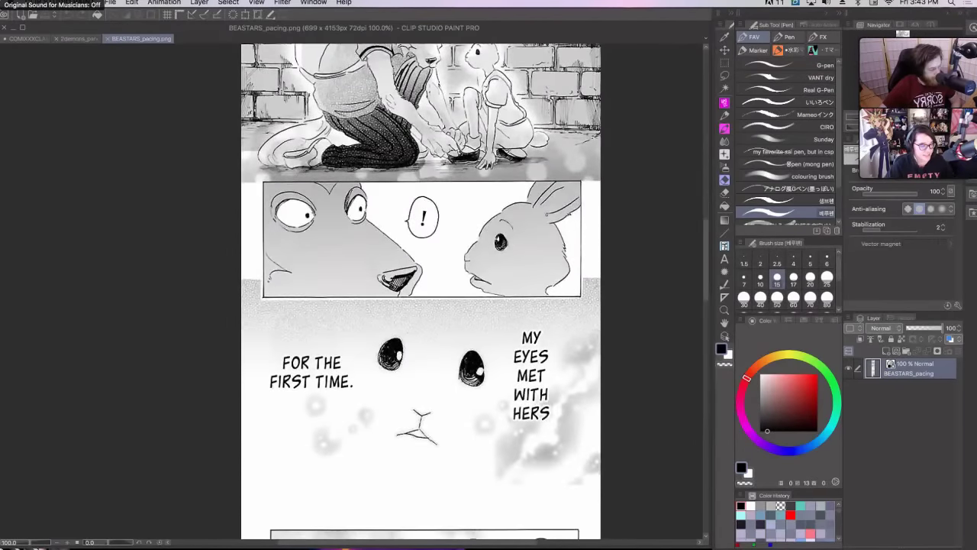
{"action": "scroll", "coordinate": [420, 290], "scroll_direction": "down", "scroll_amount": 2}
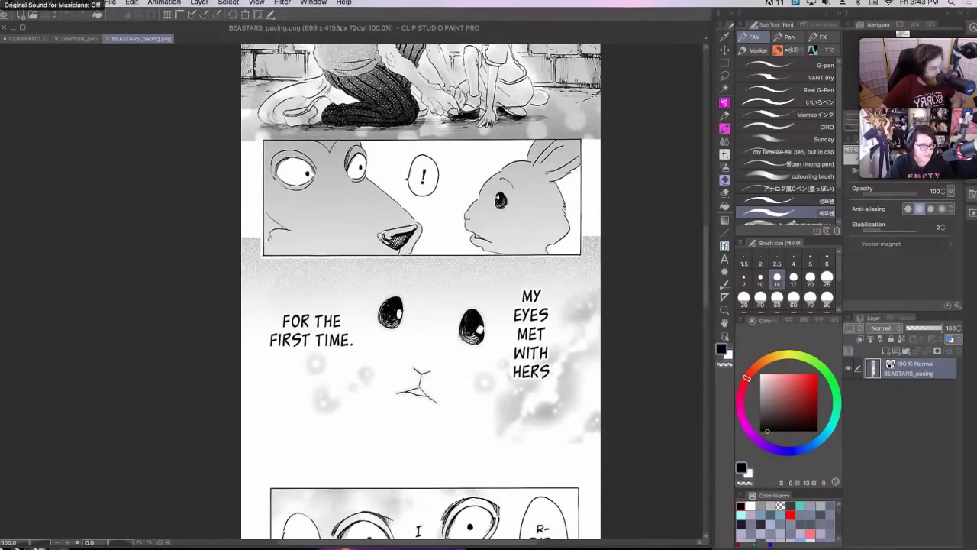
{"action": "scroll", "coordinate": [414, 290], "scroll_direction": "down", "scroll_amount": 7}
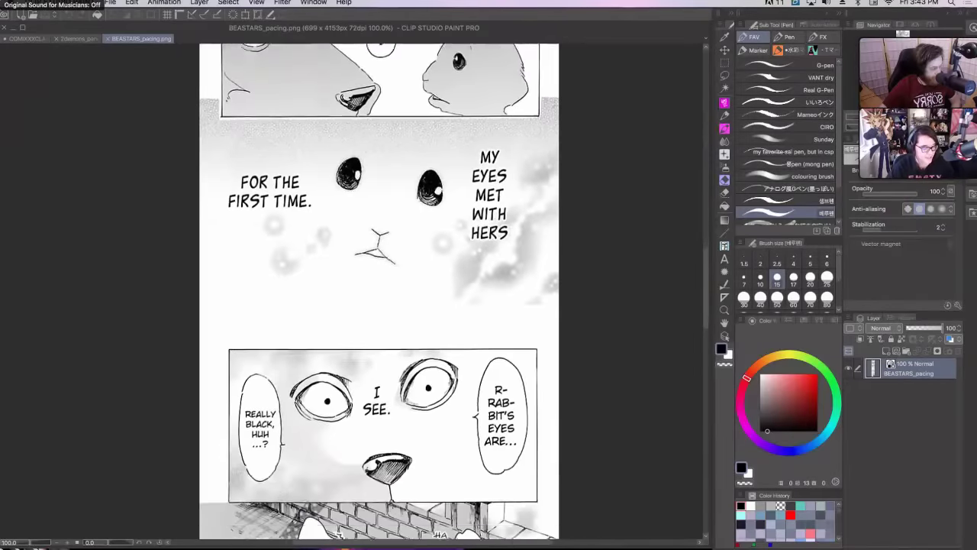
{"action": "scroll", "coordinate": [386, 290], "scroll_direction": "down", "scroll_amount": 1}
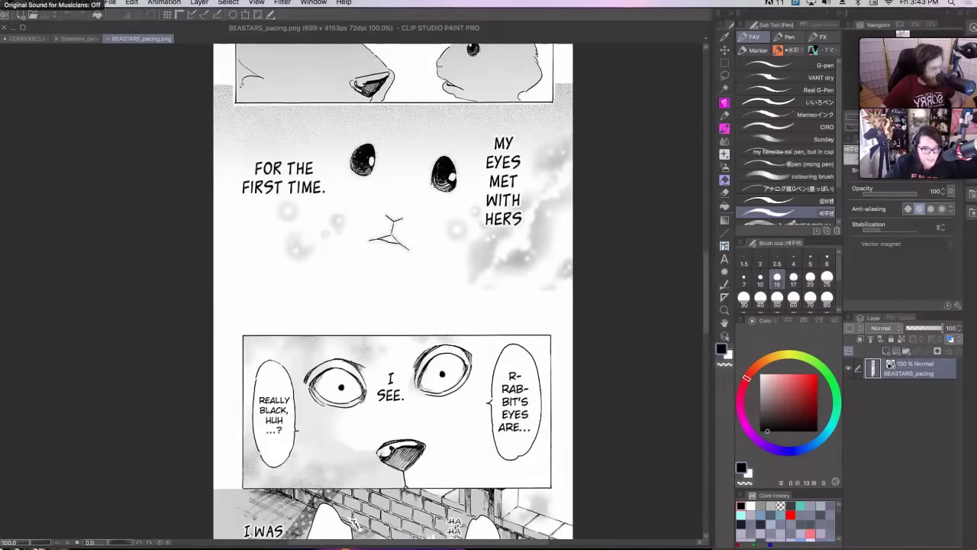
{"action": "scroll", "coordinate": [393, 290], "scroll_direction": "down", "scroll_amount": 5}
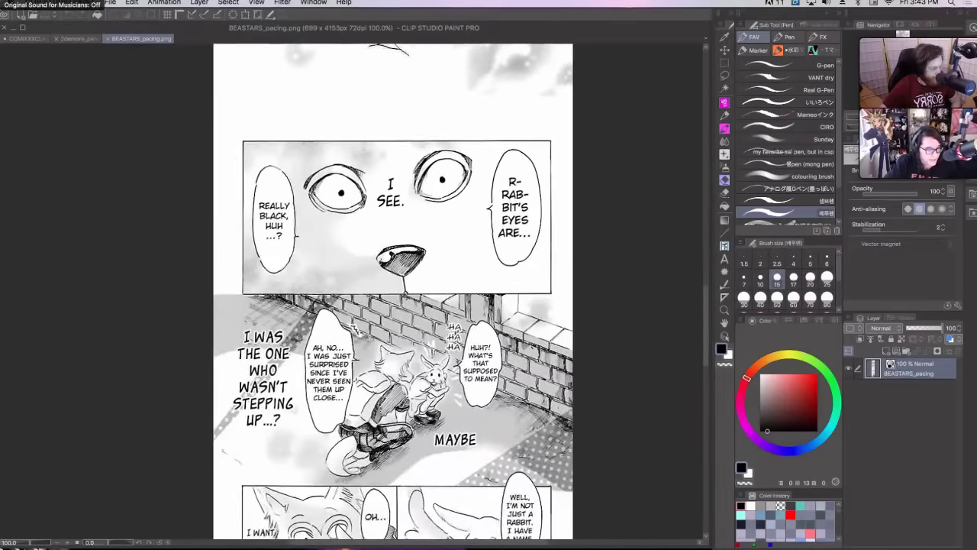
- Examine the remaining BEASTARS_pacing.png panels from the "I see" close-up down to the final crouching panel
{"action": "scroll", "coordinate": [482, 139], "scroll_direction": "left", "scroll_amount": 2}
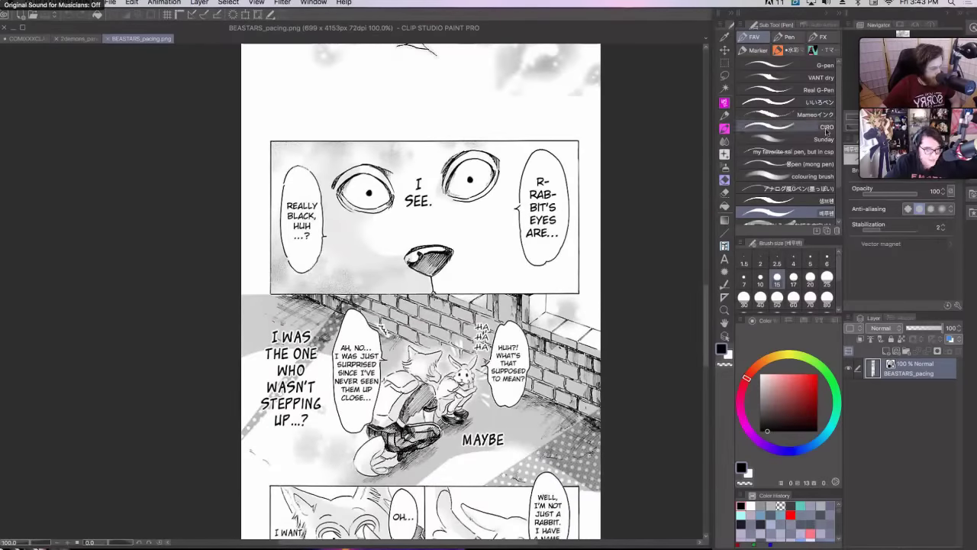
{"action": "scroll", "coordinate": [626, 254], "scroll_direction": "down", "scroll_amount": 2}
{"action": "scroll", "coordinate": [626, 254], "scroll_direction": "right", "scroll_amount": 2}
{"action": "scroll", "coordinate": [458, 290], "scroll_direction": "down", "scroll_amount": 2}
{"action": "scroll", "coordinate": [458, 290], "scroll_direction": "left", "scroll_amount": 2}
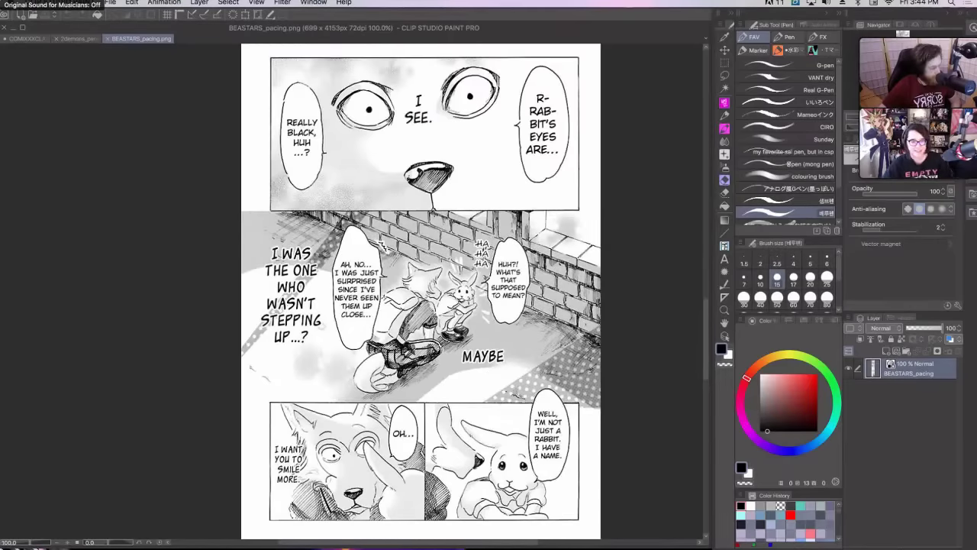
{"action": "scroll", "coordinate": [397, 293], "scroll_direction": "down", "scroll_amount": 15}
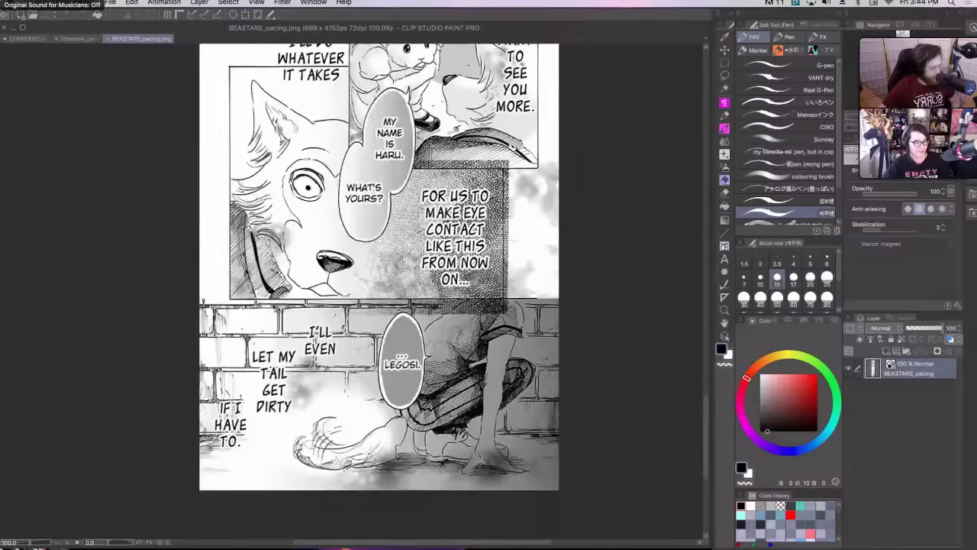
{"action": "scroll", "coordinate": [405, 290], "scroll_direction": "up", "scroll_amount": 3}
{"action": "scroll", "coordinate": [404, 290], "scroll_direction": "down", "scroll_amount": 1}
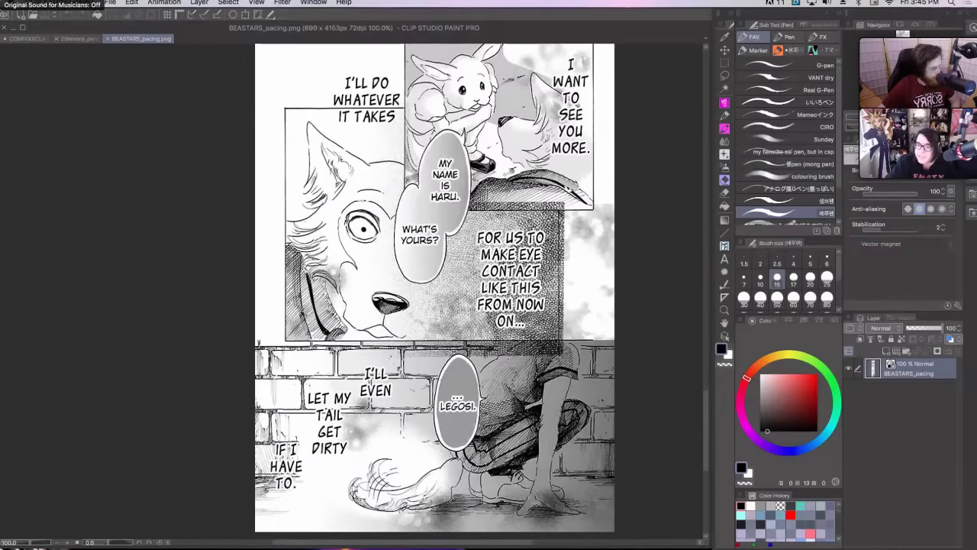
- Close BEASTARS_pacing.png and return to 2demons_panels.png
{"action": "key", "text": "super+Tab"}
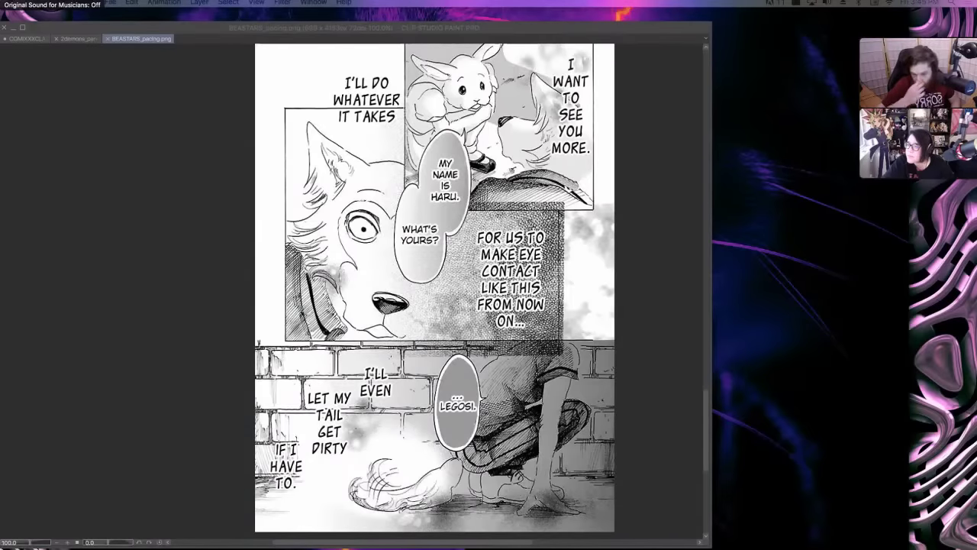
{"action": "key", "text": "Tab"}
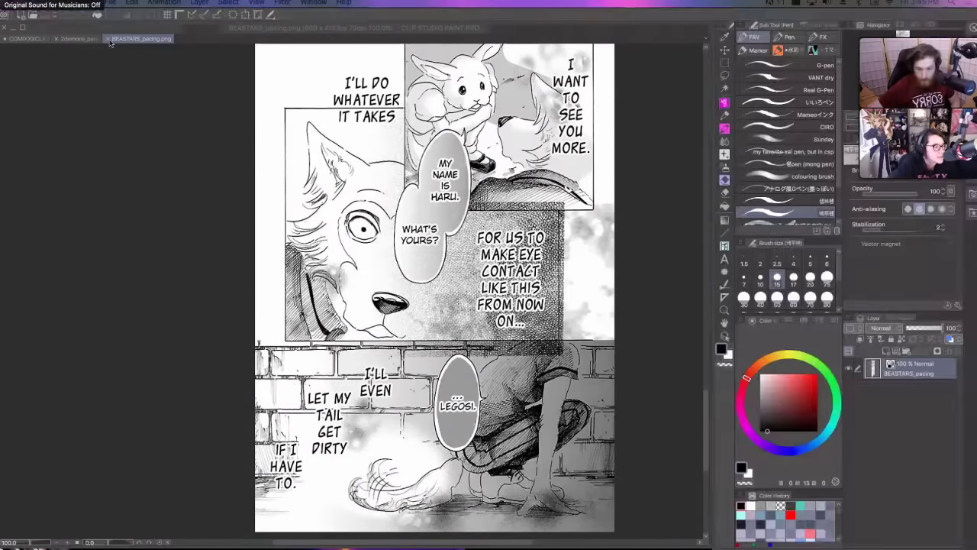
{"action": "left_click", "coordinate": [108, 39]}
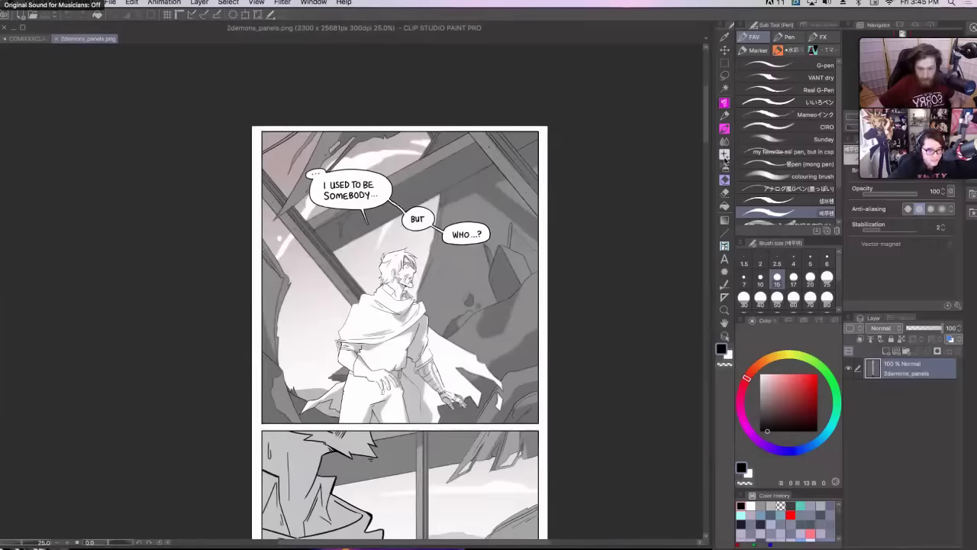
- Examine the "I used to be somebody" panel and the over-the-shoulder panel below it in 2demons_panels.png
{"action": "scroll", "coordinate": [400, 290], "scroll_direction": "down", "scroll_amount": 3}
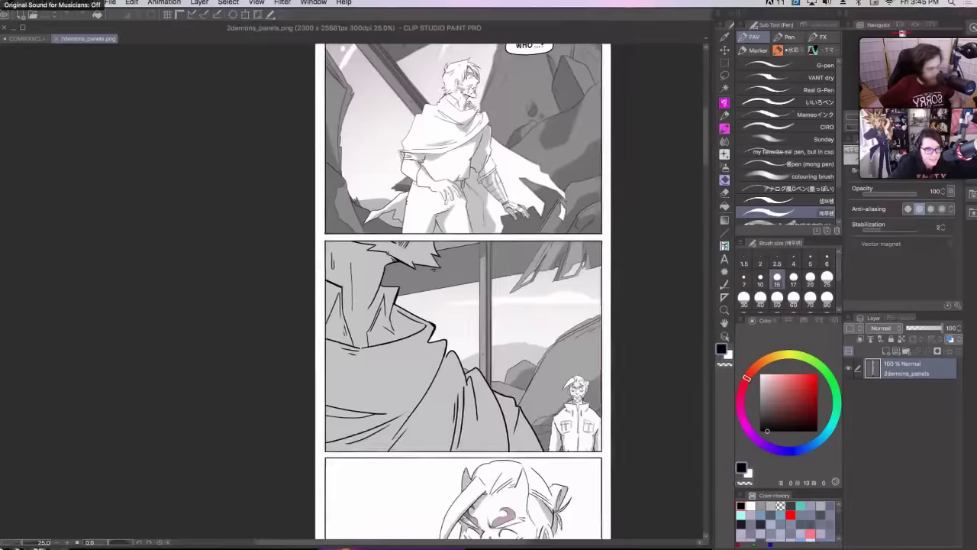
{"action": "left_click_drag", "start_coordinate": [901, 36], "coordinate": [903, 33]}
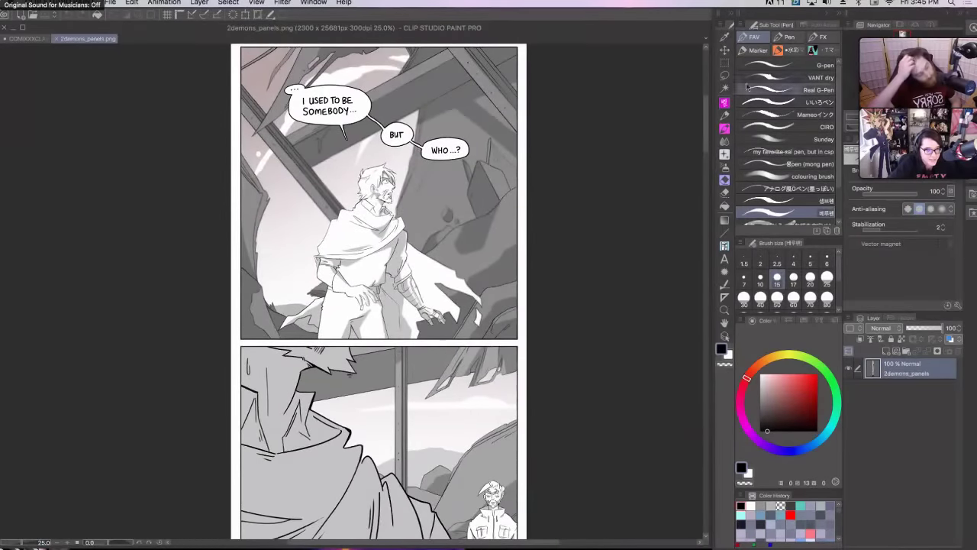
{"action": "left_click_drag", "start_coordinate": [902, 34], "coordinate": [902, 33]}
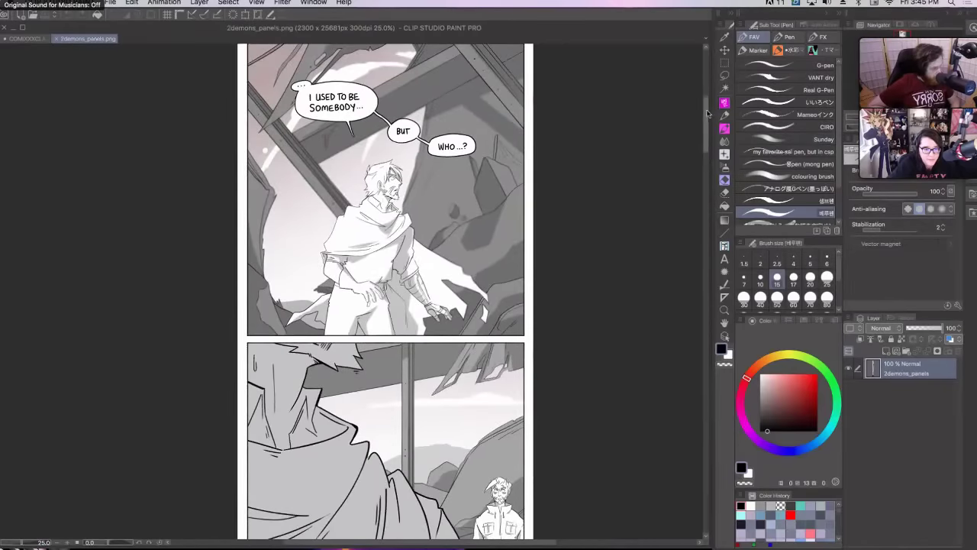
{"action": "scroll", "coordinate": [708, 113], "scroll_direction": "up", "scroll_amount": 1}
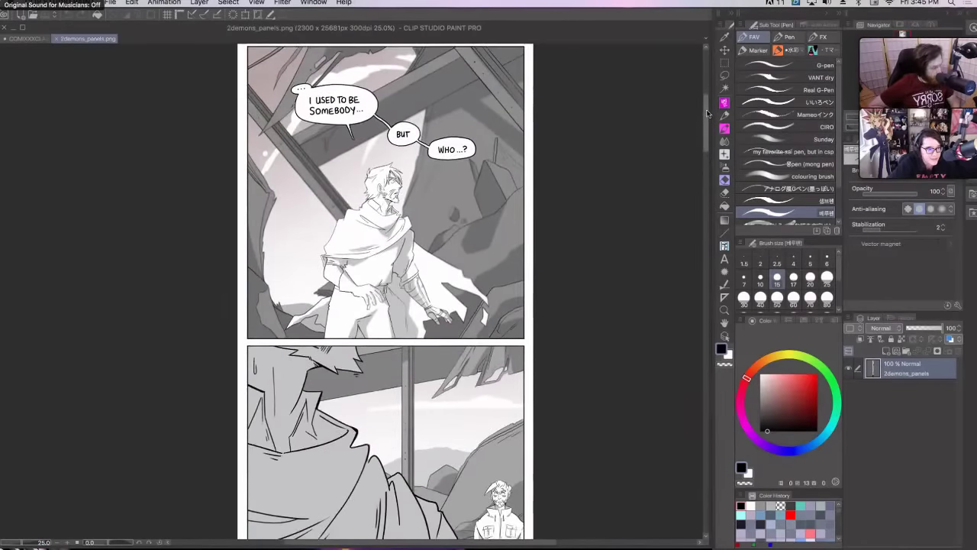
{"action": "scroll", "coordinate": [708, 113], "scroll_direction": "up", "scroll_amount": 1}
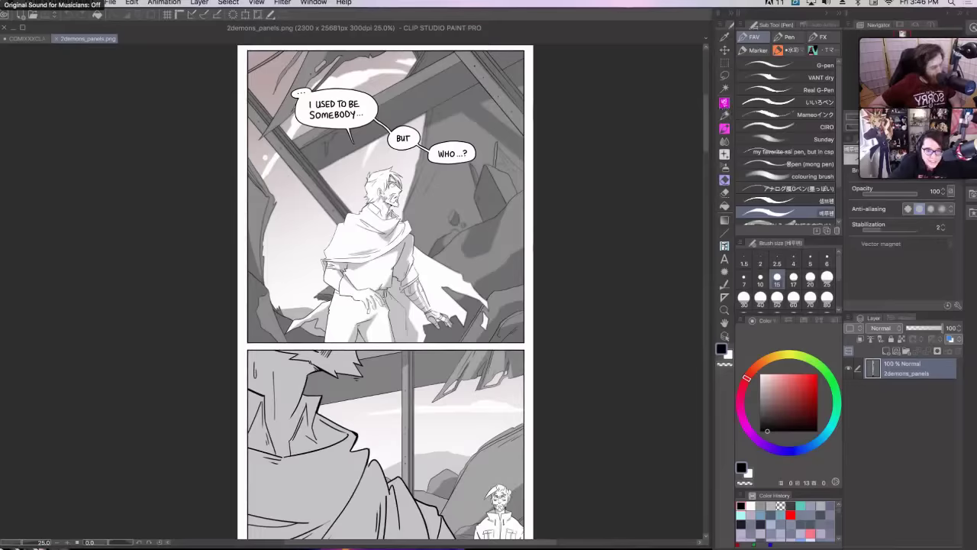
{"action": "scroll", "coordinate": [708, 112], "scroll_direction": "up", "scroll_amount": 1}
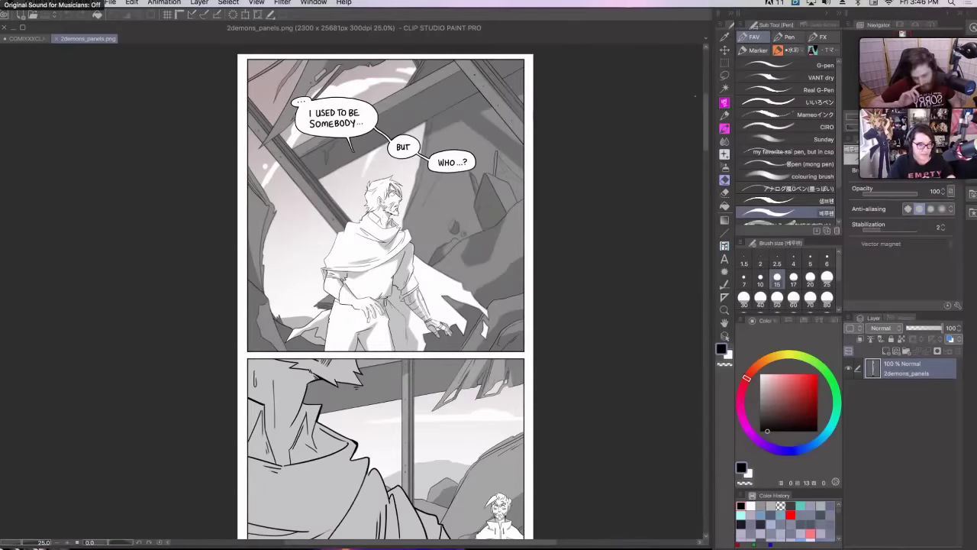
{"action": "left_click_drag", "start_coordinate": [706, 107], "coordinate": [706, 110]}
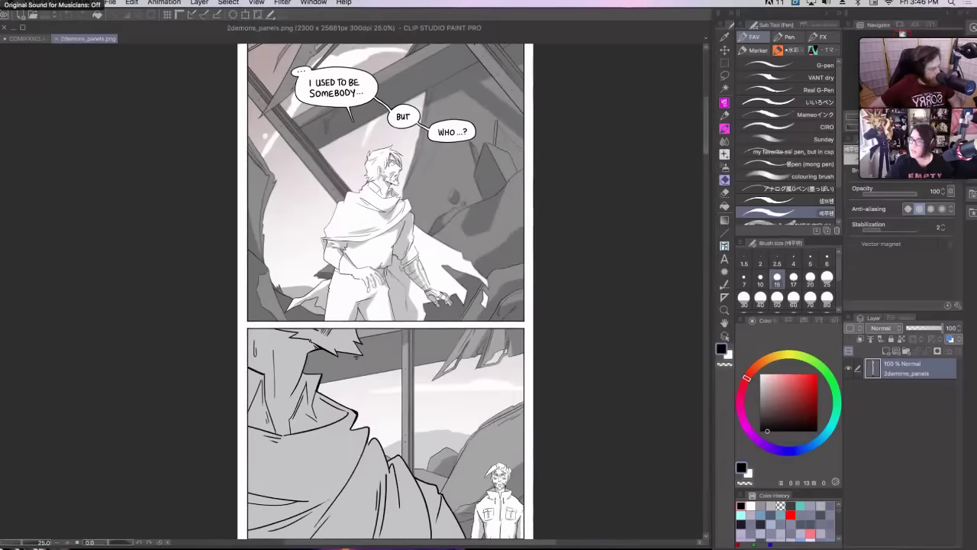
- Open hawkeye_action.png as another comic reference beside the class canvas
{"action": "key", "text": "super+Tab"}
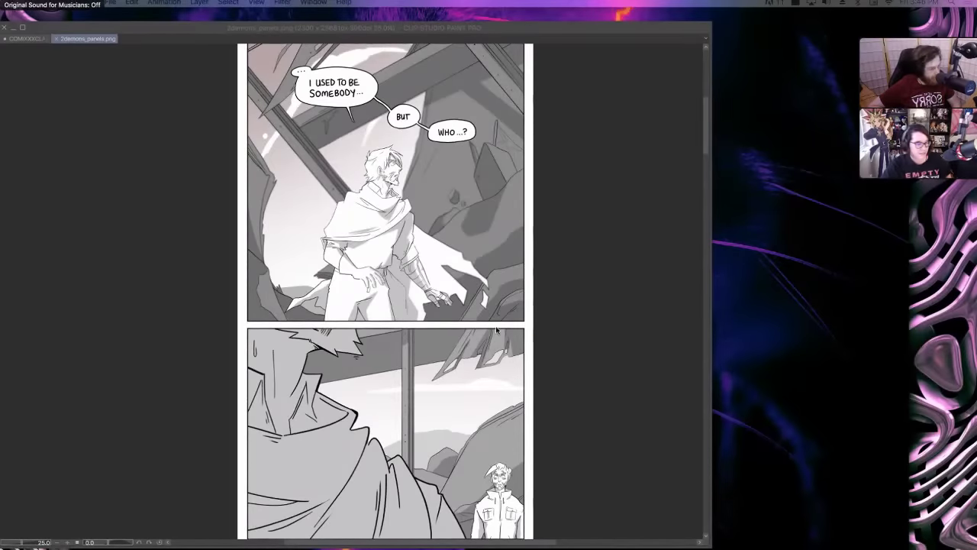
{"action": "key", "text": "Tab"}
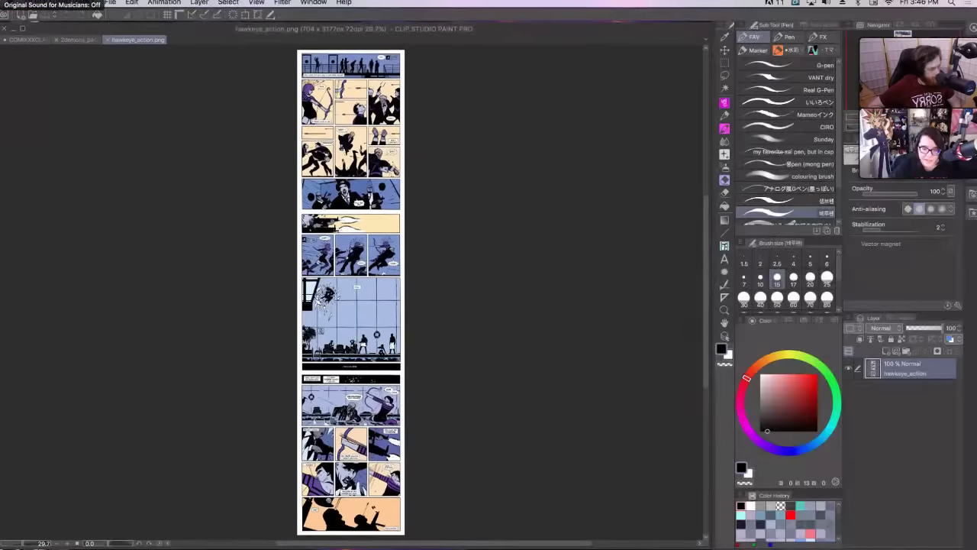
- Examine the opening balcony panel and the archery panels of hawkeye_action.png at 100% size
{"action": "key", "text": "super+alt+0"}
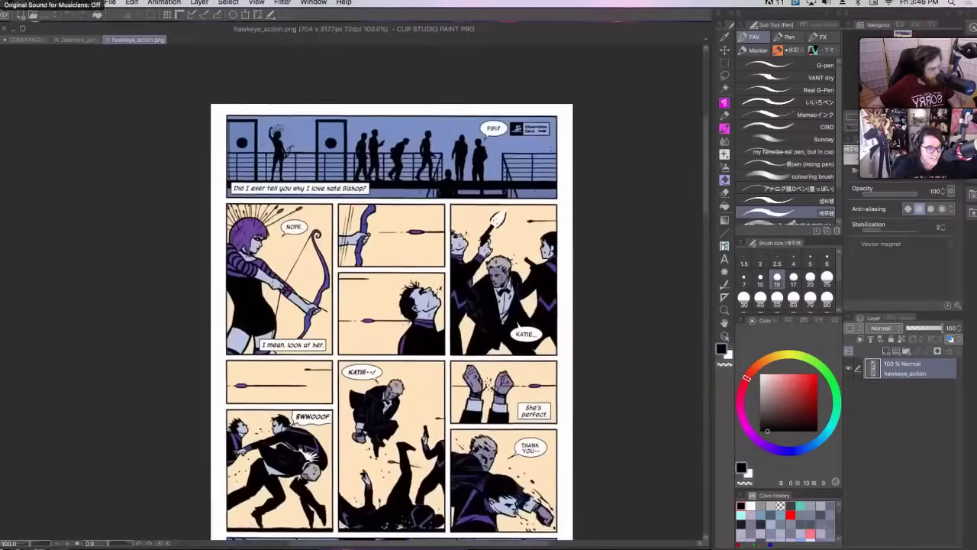
{"action": "scroll", "coordinate": [393, 321], "scroll_direction": "down", "scroll_amount": 3}
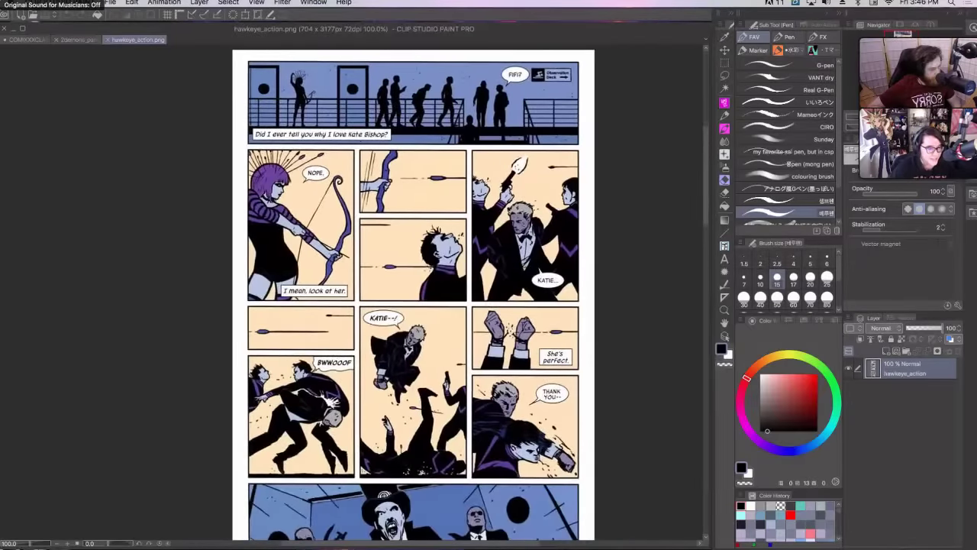
{"action": "scroll", "coordinate": [393, 294], "scroll_direction": "right", "scroll_amount": 2}
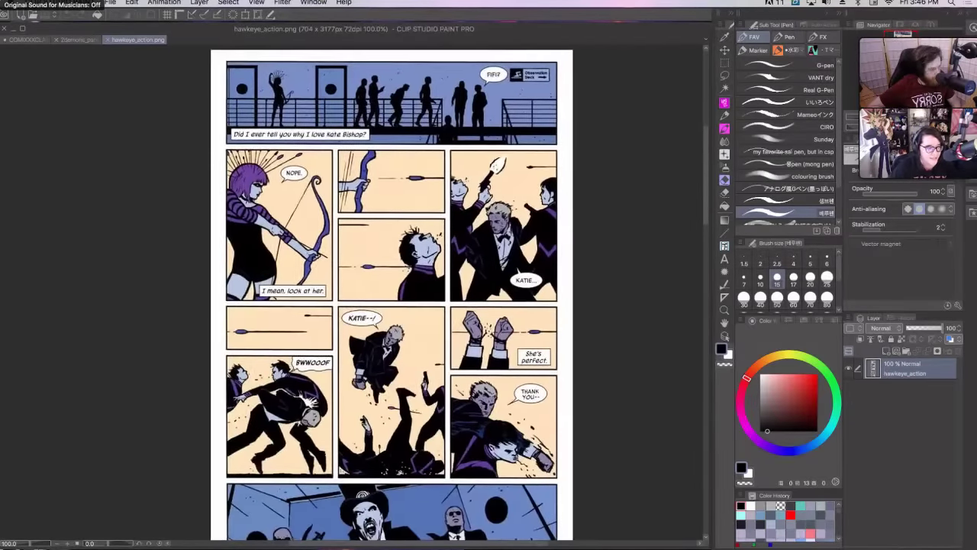
{"action": "scroll", "coordinate": [403, 294], "scroll_direction": "left", "scroll_amount": 2}
{"action": "scroll", "coordinate": [402, 294], "scroll_direction": "down", "scroll_amount": 1}
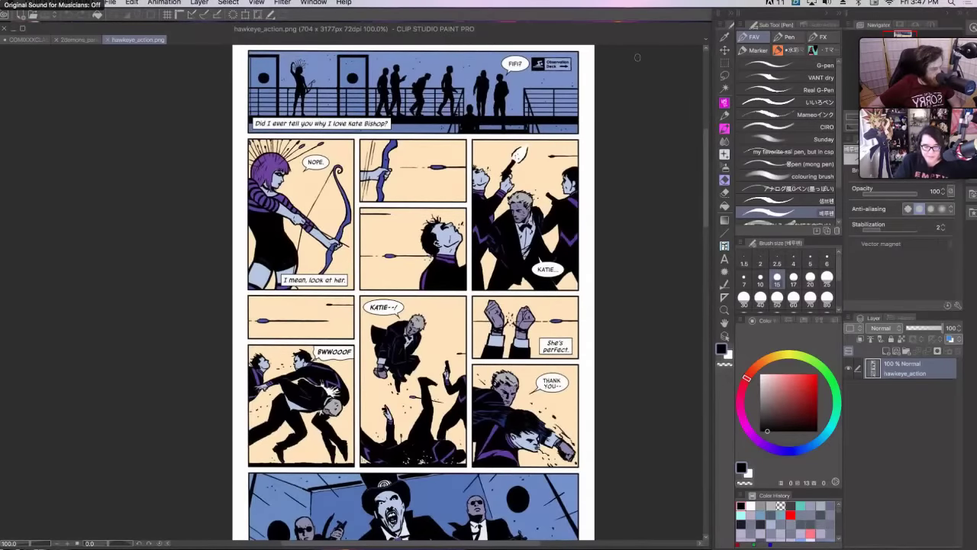
- Switch the drawing colour to red, sketch arrows across the opening balcony panel in both directions, and undo them
{"action": "left_click_drag", "start_coordinate": [804, 393], "coordinate": [818, 373]}
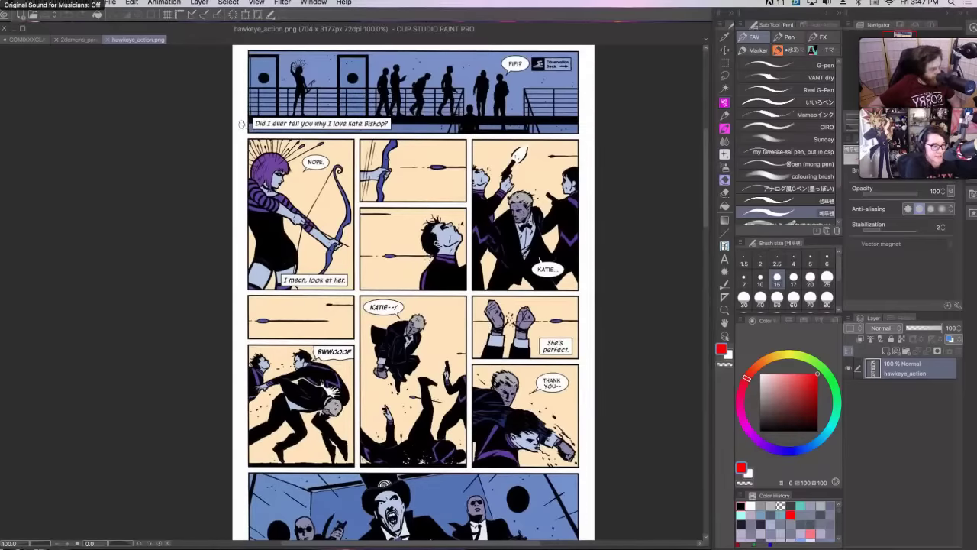
{"action": "left_click_drag", "start_coordinate": [245, 120], "coordinate": [570, 119]}
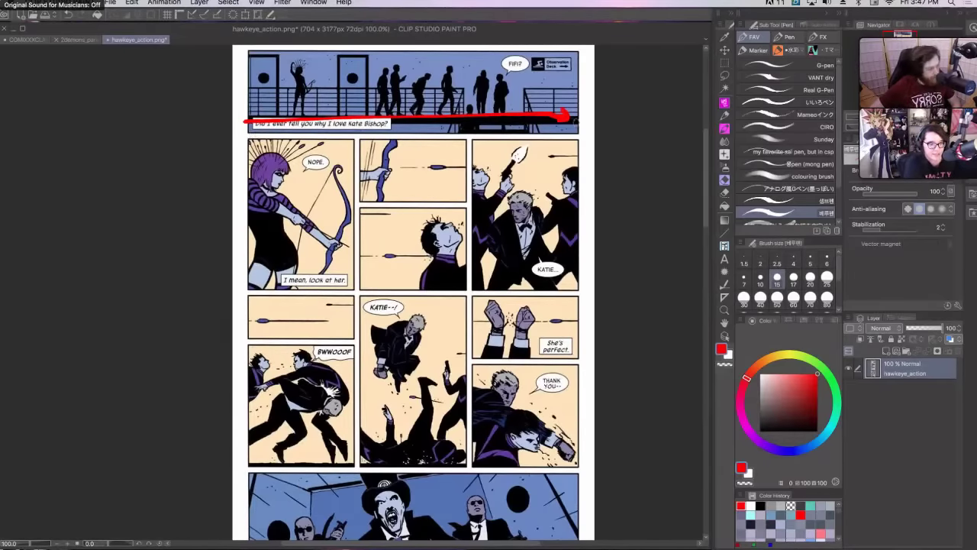
{"action": "key", "text": "super+z"}
{"action": "mouse_move", "coordinate": [582, 123]}
{"action": "left_mouse_down"}
{"action": "mouse_move", "coordinate": [260, 123]}
{"action": "mouse_move", "coordinate": [330, 83]}
{"action": "mouse_move", "coordinate": [288, 118]}
{"action": "left_mouse_up"}
{"action": "key", "text": "super+z"}
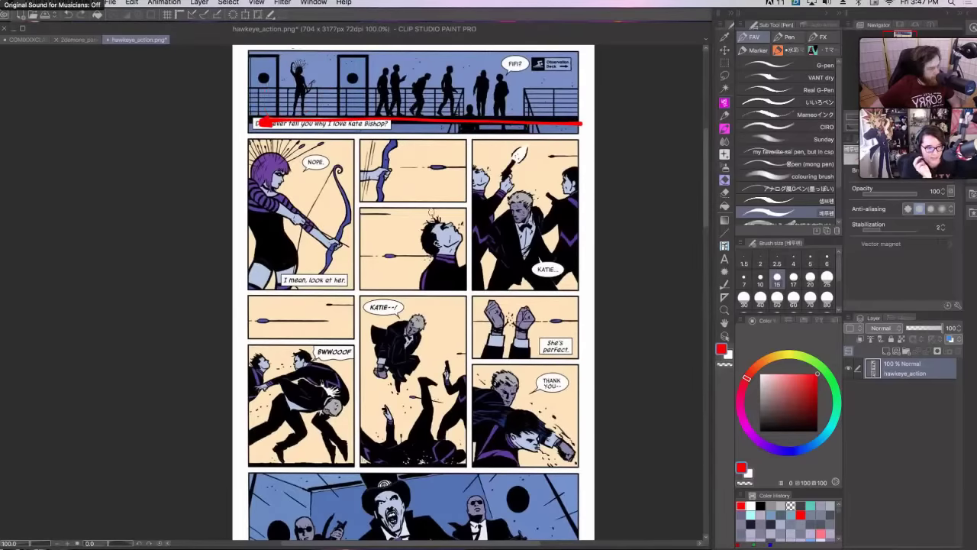
{"action": "key", "text": "super+z"}
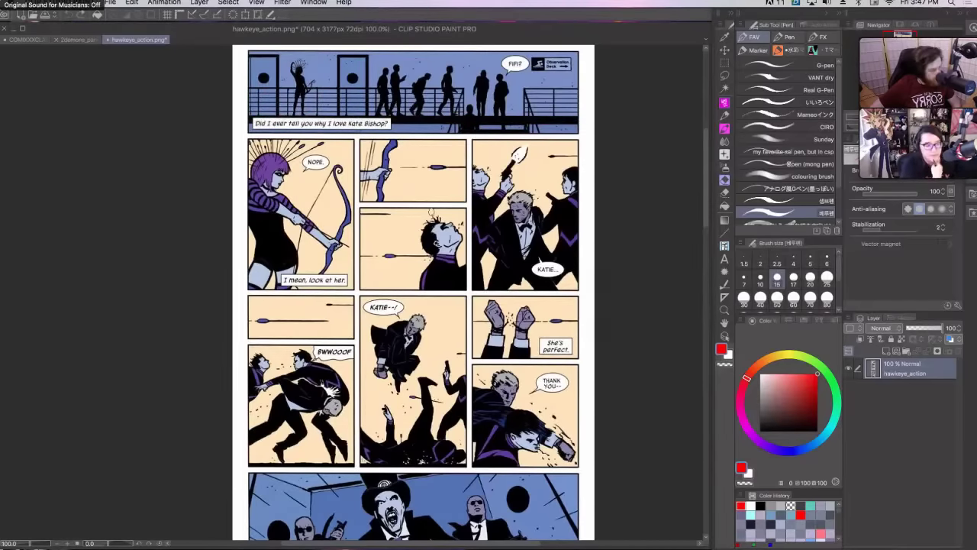
- Draw a straight red line along the arrow's path across the third row of panels, and undo it
{"action": "scroll", "coordinate": [551, 281], "scroll_direction": "down", "scroll_amount": 3}
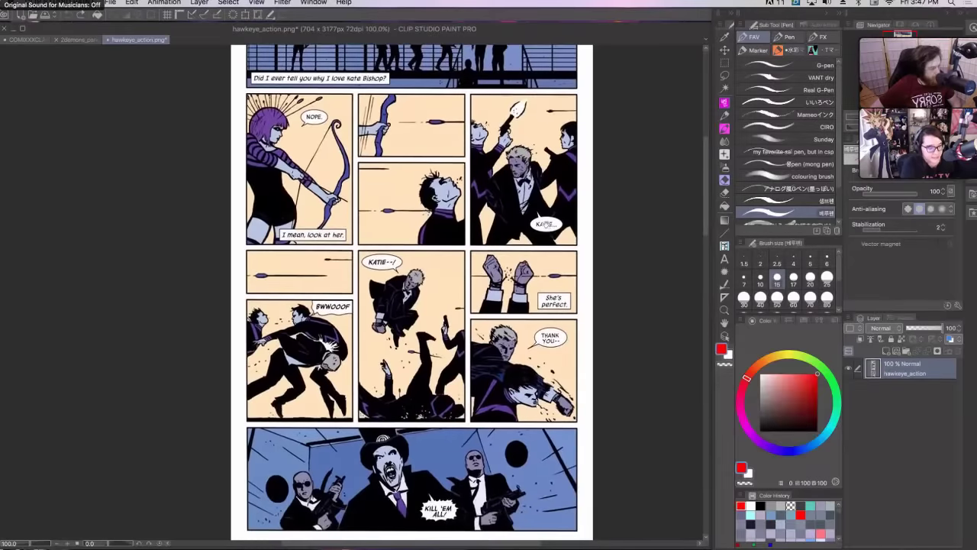
{"action": "scroll", "coordinate": [556, 239], "scroll_direction": "down", "scroll_amount": 1}
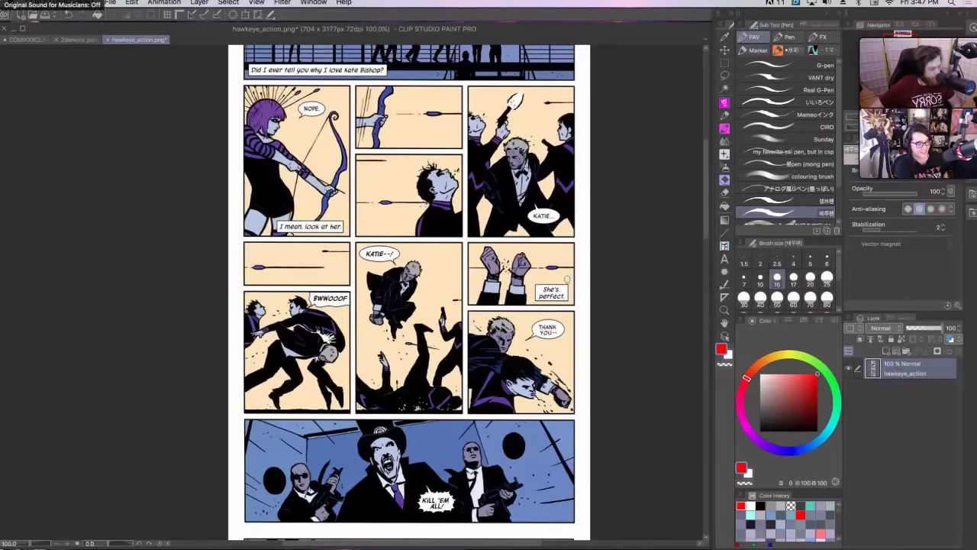
{"action": "left_click", "coordinate": [572, 266], "text": "shift"}
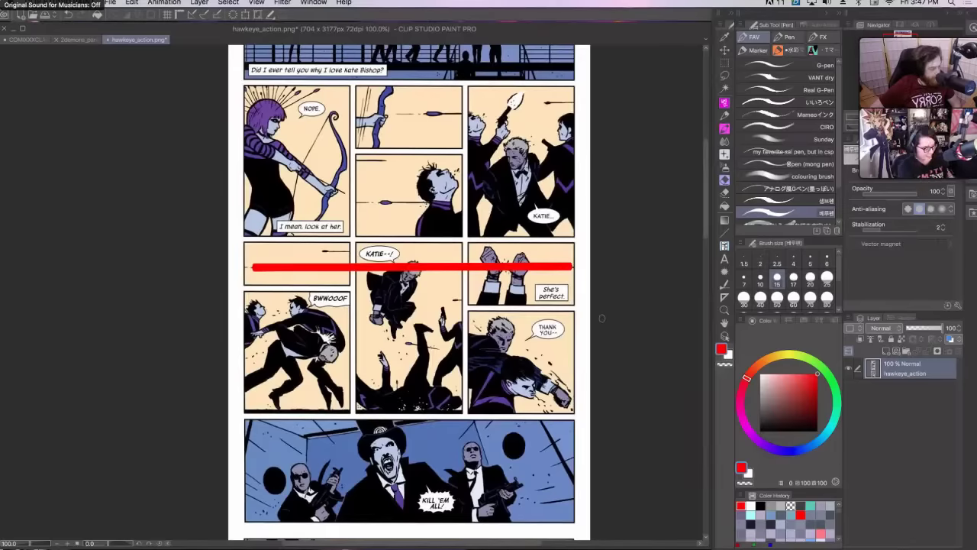
{"action": "key", "text": "ctrl+z"}
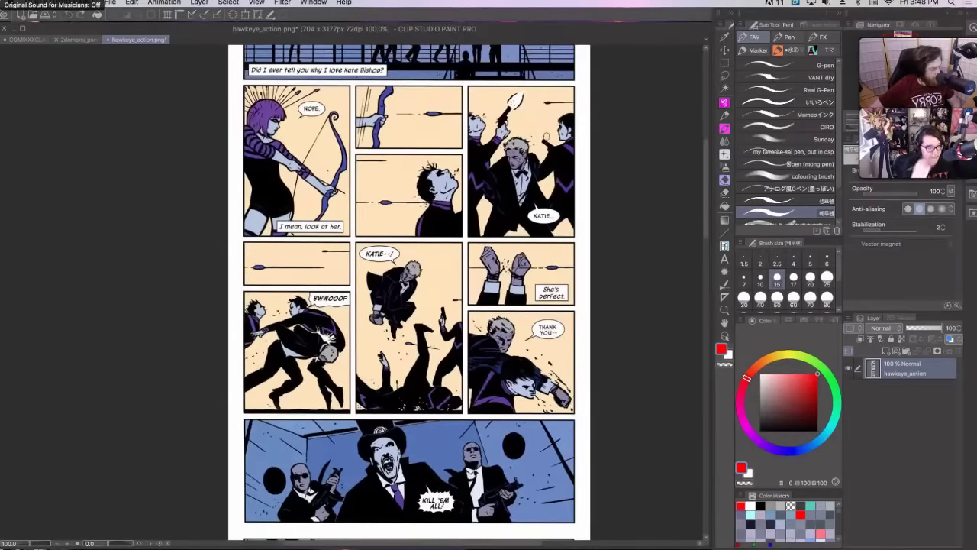
- Examine the remaining hawkeye_action.png panels from "KILL 'EM ALL!" through the window crash to the final silhouettes
{"action": "scroll", "coordinate": [435, 290], "scroll_direction": "down", "scroll_amount": 5}
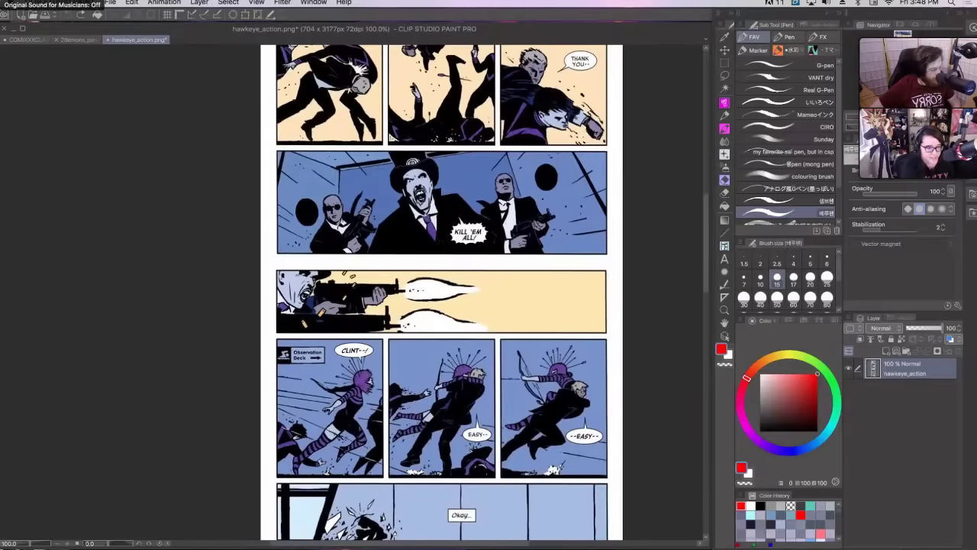
{"action": "scroll", "coordinate": [559, 292], "scroll_direction": "down", "scroll_amount": 2}
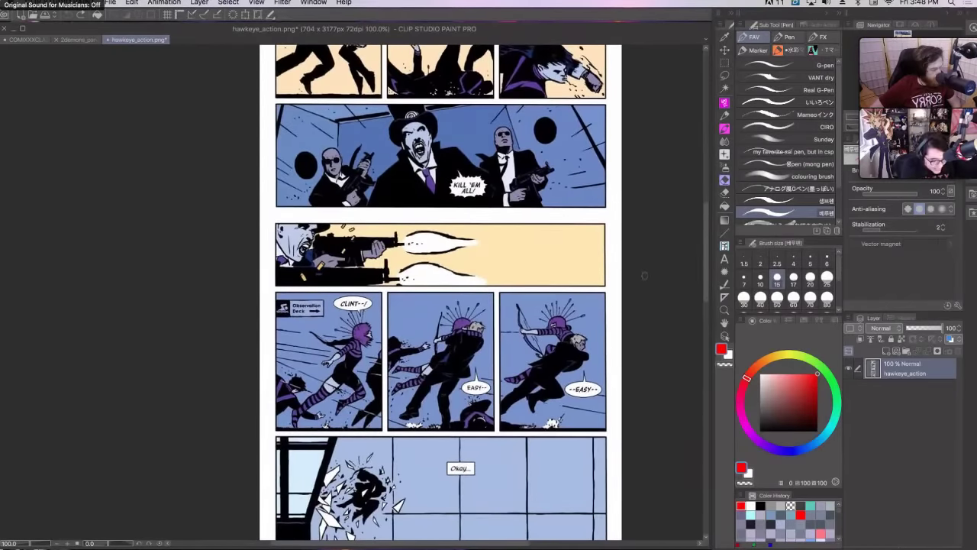
{"action": "scroll", "coordinate": [555, 244], "scroll_direction": "down", "scroll_amount": 5}
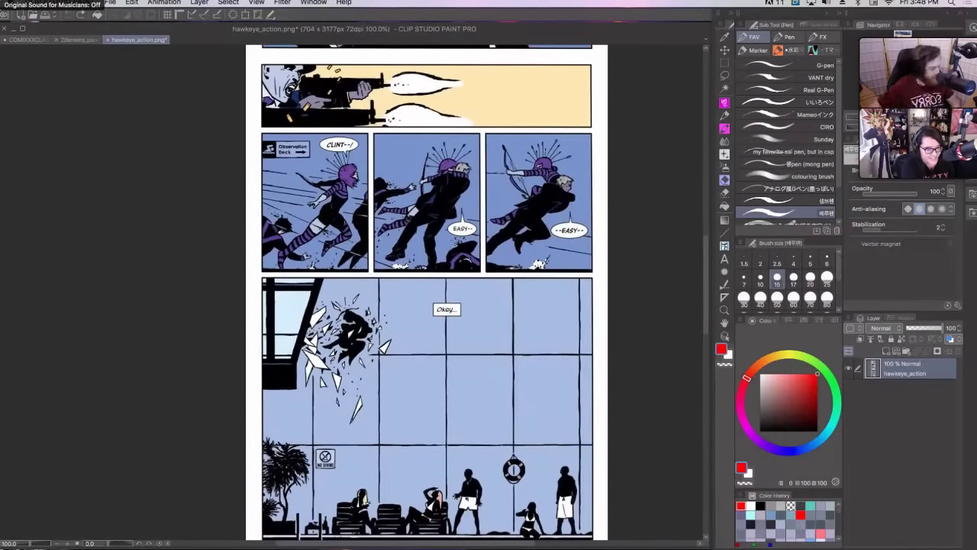
{"action": "scroll", "coordinate": [528, 224], "scroll_direction": "down", "scroll_amount": 3}
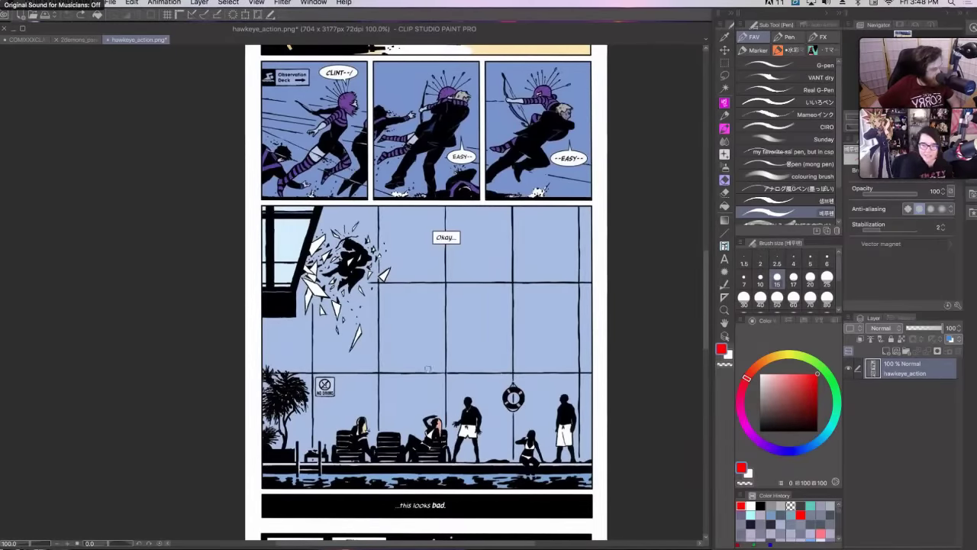
{"action": "scroll", "coordinate": [436, 337], "scroll_direction": "down", "scroll_amount": 2}
{"action": "scroll", "coordinate": [436, 337], "scroll_direction": "down", "scroll_amount": 8}
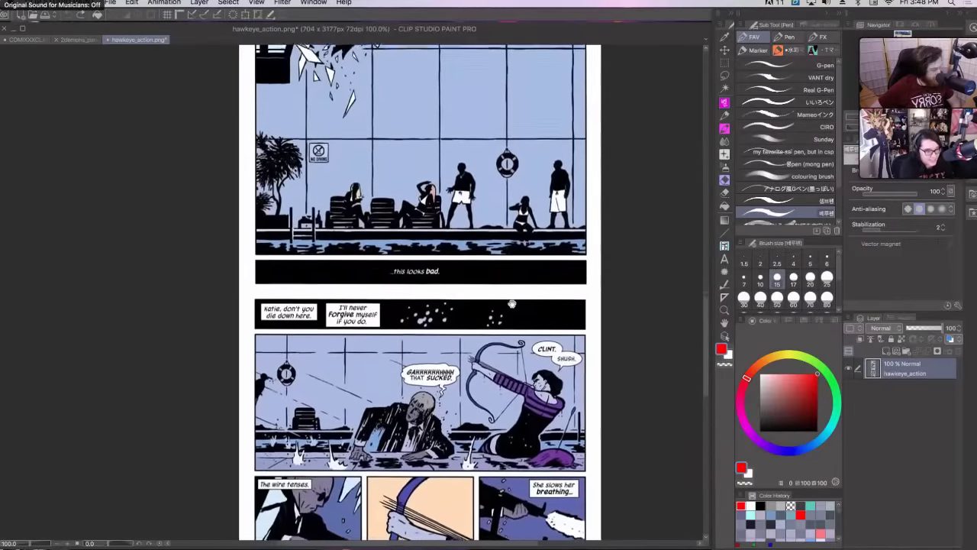
{"action": "scroll", "coordinate": [514, 188], "scroll_direction": "down", "scroll_amount": 6}
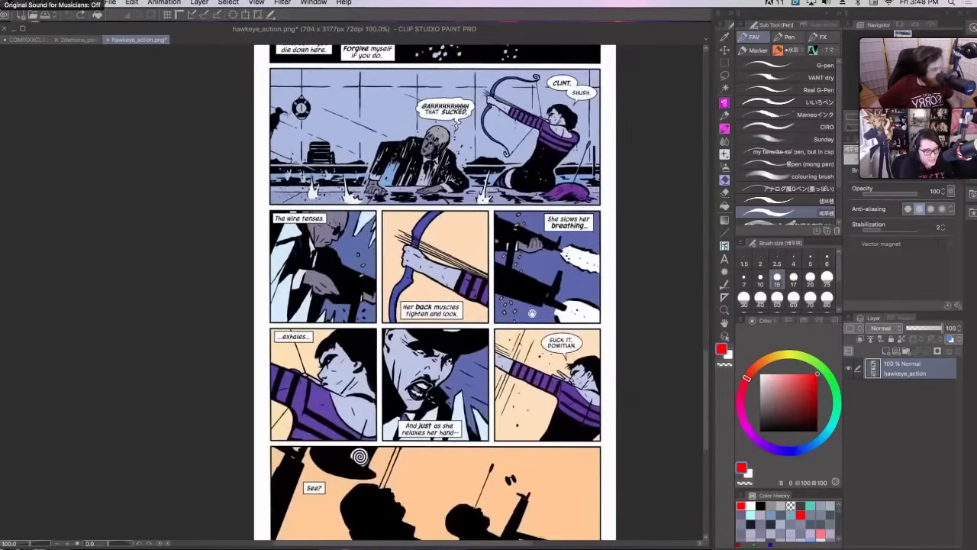
{"action": "scroll", "coordinate": [530, 275], "scroll_direction": "up", "scroll_amount": 1}
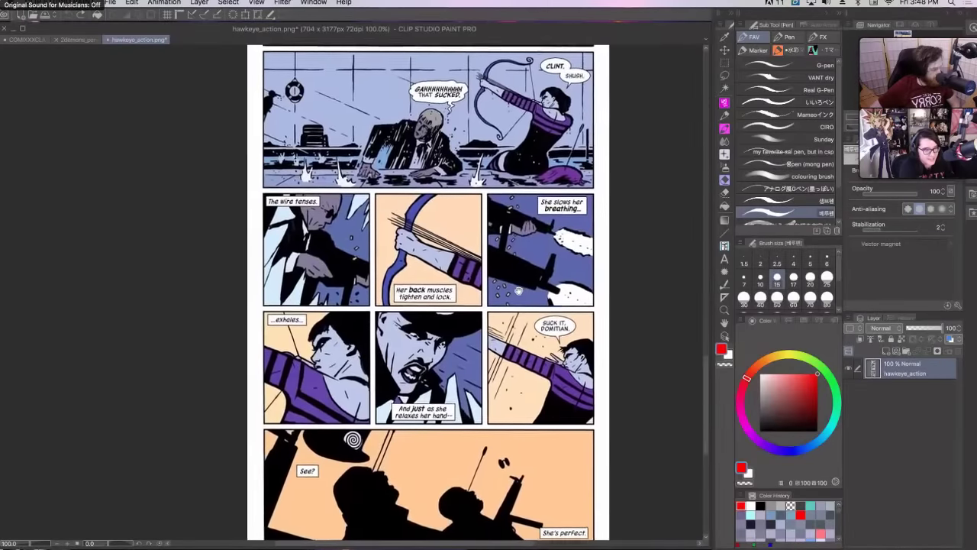
{"action": "scroll", "coordinate": [514, 288], "scroll_direction": "down", "scroll_amount": 1}
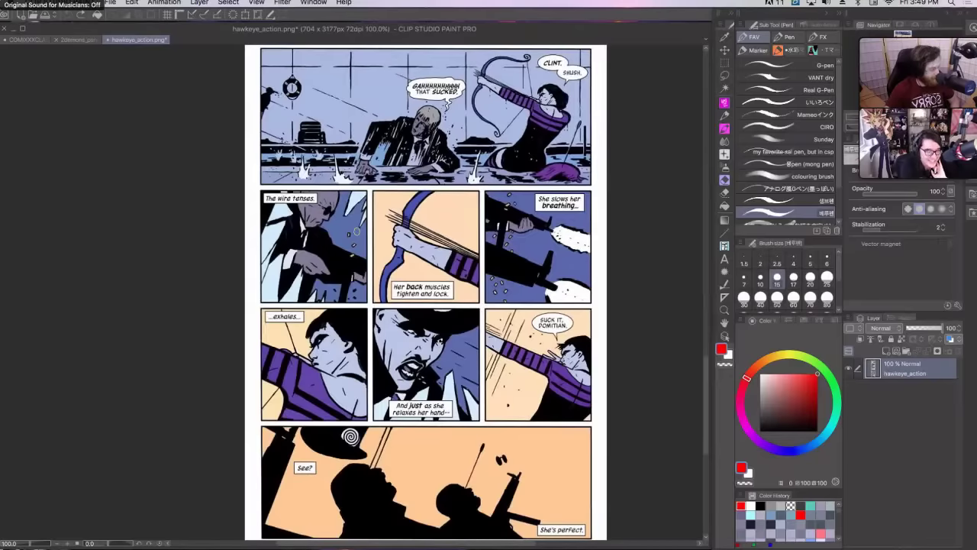
- Outline the six-panel grid between the poolside panel and the final silhouettes in red, and undo the outline
{"action": "mouse_move", "coordinate": [254, 195]}
{"action": "left_mouse_down"}
{"action": "mouse_move", "coordinate": [248, 312]}
{"action": "mouse_move", "coordinate": [588, 426]}
{"action": "mouse_move", "coordinate": [551, 187]}
{"action": "mouse_move", "coordinate": [245, 187]}
{"action": "left_mouse_up"}
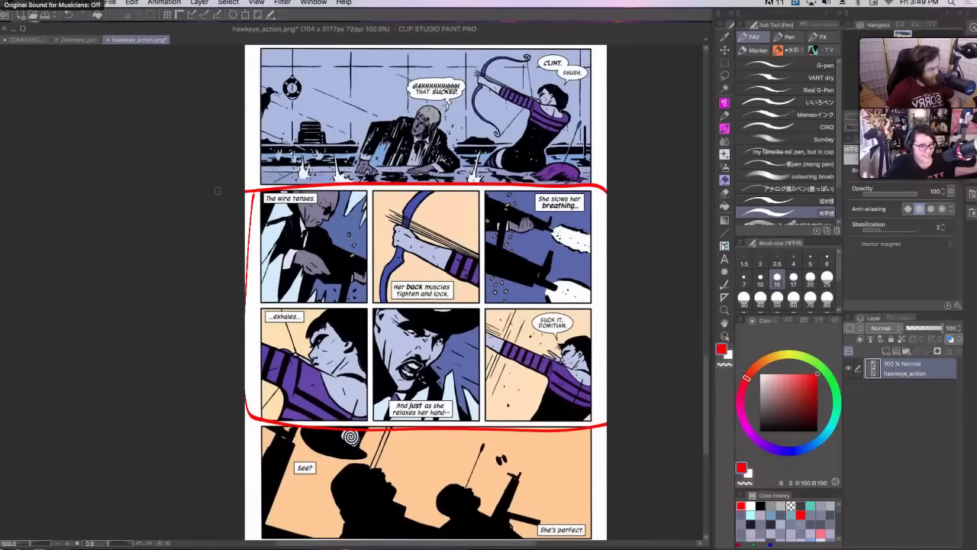
{"action": "key", "text": "ctrl+z"}
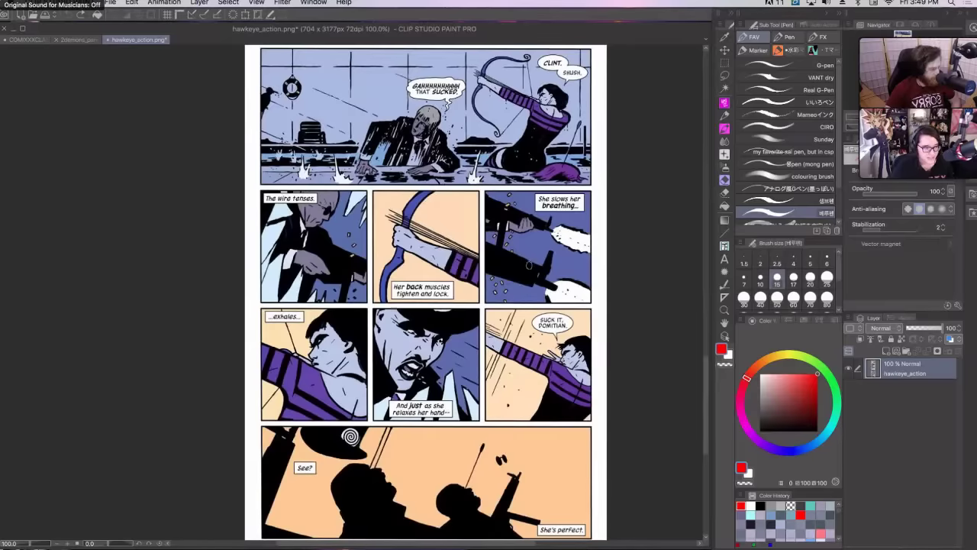
{"action": "scroll", "coordinate": [528, 265], "scroll_direction": "down", "scroll_amount": 1}
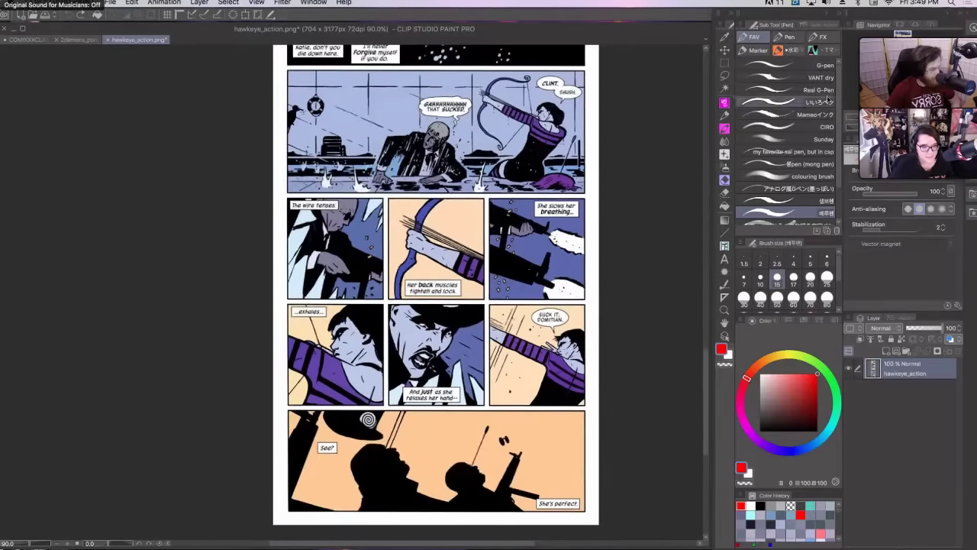
- Open hawkeye_guiding.png as another comic reference beside the existing canvases
{"action": "mouse_move", "coordinate": [920, 61]}
{"action": "left_mouse_down"}
{"action": "mouse_move", "coordinate": [919, 80]}
{"action": "mouse_move", "coordinate": [917, 64]}
{"action": "left_mouse_up"}
{"action": "key", "text": "super+Tab"}
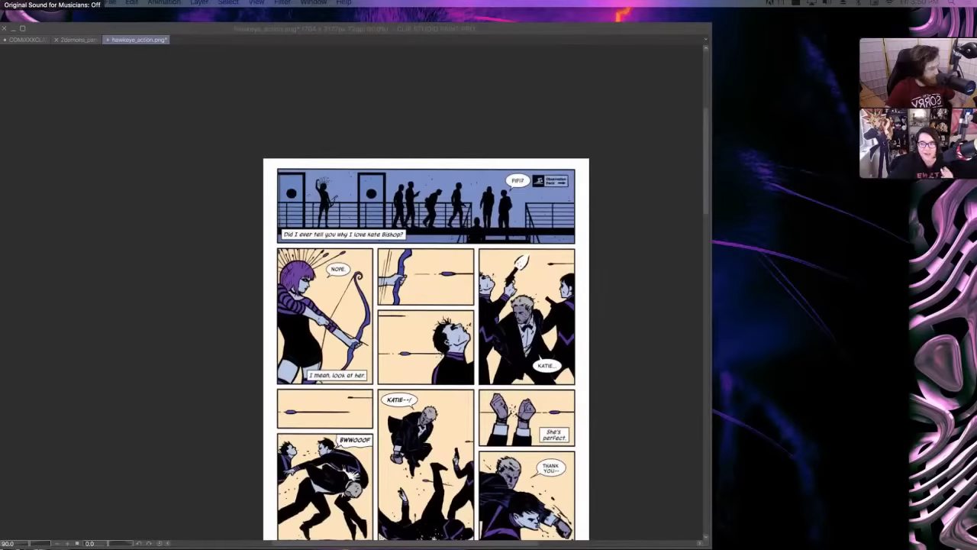
{"action": "left_click_drag", "start_coordinate": [722, 418], "coordinate": [667, 407]}
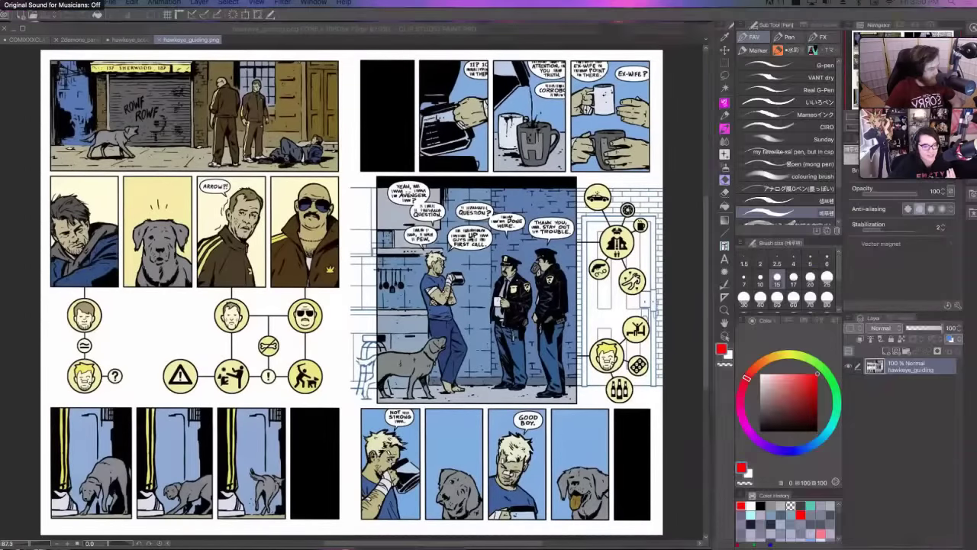
{"action": "left_click", "coordinate": [685, 336]}
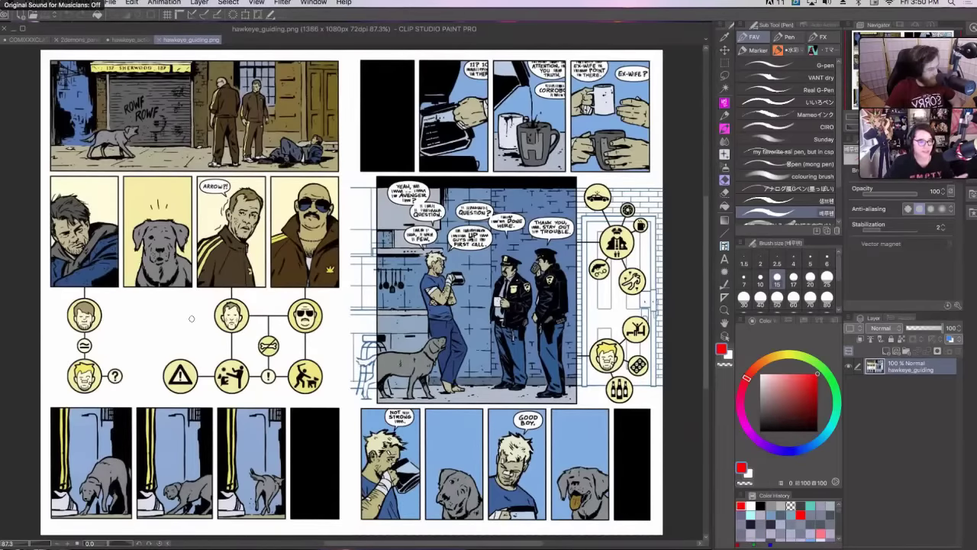
- Examine the kitchen panel with the two police officers and the closing dog panels of hawkeye_guiding.png up close
{"action": "scroll", "coordinate": [230, 241], "scroll_direction": "up", "scroll_amount": 1}
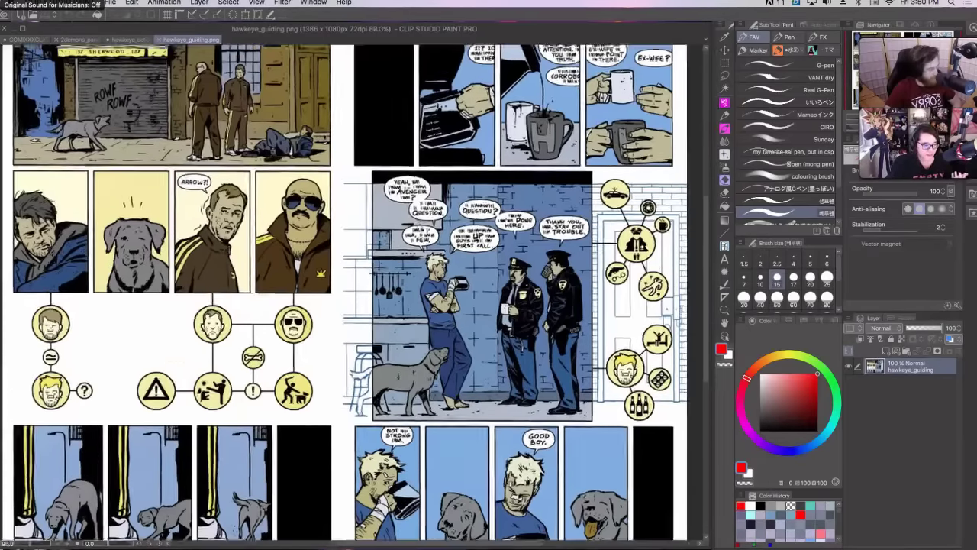
{"action": "scroll", "coordinate": [382, 252], "scroll_direction": "up", "scroll_amount": 2}
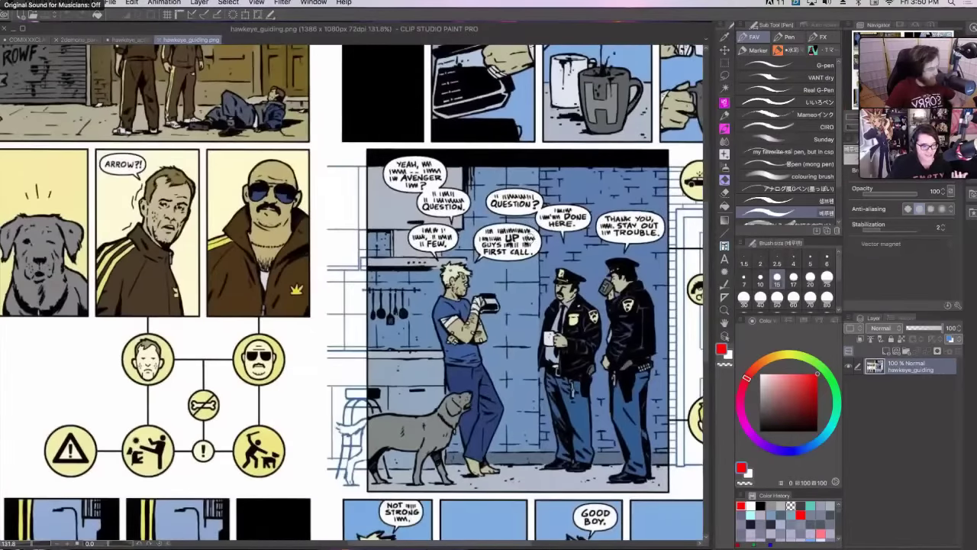
{"action": "scroll", "coordinate": [382, 251], "scroll_direction": "down", "scroll_amount": 4}
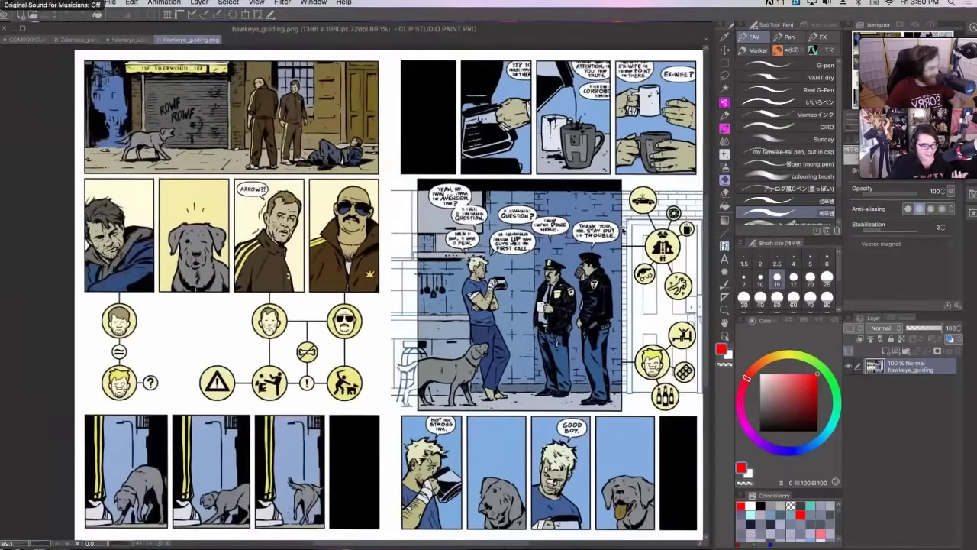
{"action": "scroll", "coordinate": [625, 226], "scroll_direction": "right", "scroll_amount": 2}
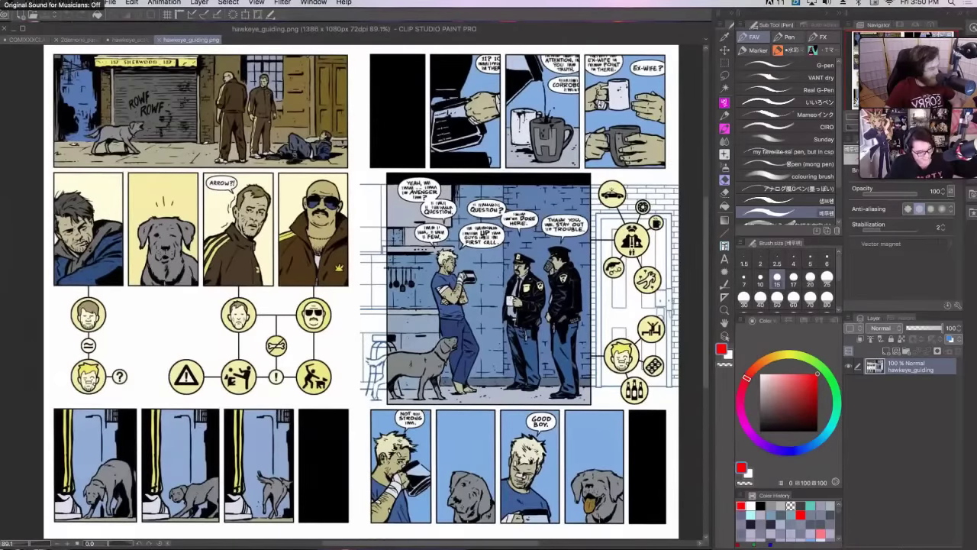
{"action": "scroll", "coordinate": [610, 535], "scroll_direction": "up", "scroll_amount": 3}
{"action": "scroll", "coordinate": [620, 470], "scroll_direction": "up", "scroll_amount": 2}
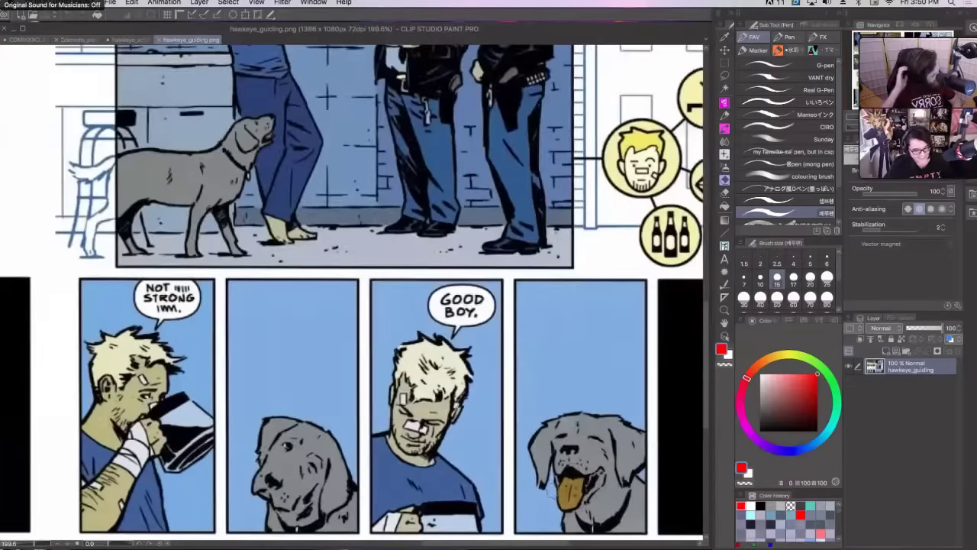
{"action": "scroll", "coordinate": [614, 500], "scroll_direction": "down", "scroll_amount": 1}
{"action": "scroll", "coordinate": [579, 359], "scroll_direction": "down", "scroll_amount": 4}
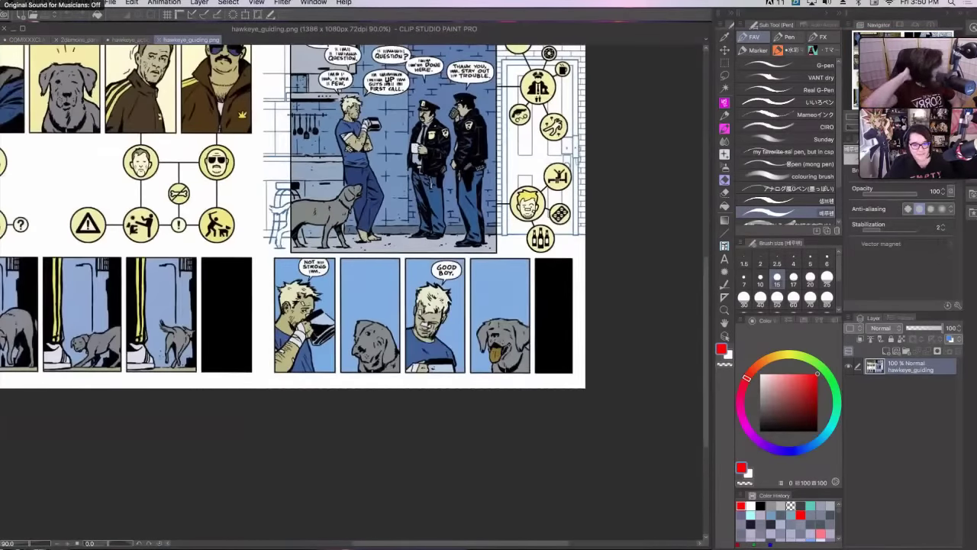
- View the whole hawkeye_guiding.png spread at 90% to study how its panels and icons guide the reader
{"action": "scroll", "coordinate": [351, 290], "scroll_direction": "up", "scroll_amount": 1}
{"action": "scroll", "coordinate": [129, 416], "scroll_direction": "up", "scroll_amount": 1}
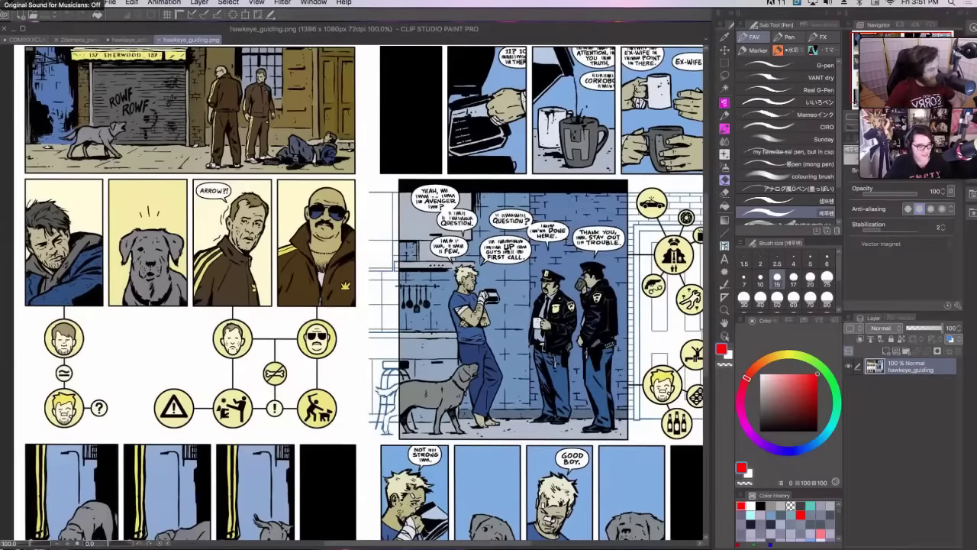
{"action": "key", "text": "ctrl+minus"}
{"action": "left_click_drag", "start_coordinate": [367, 297], "coordinate": [326, 279]}
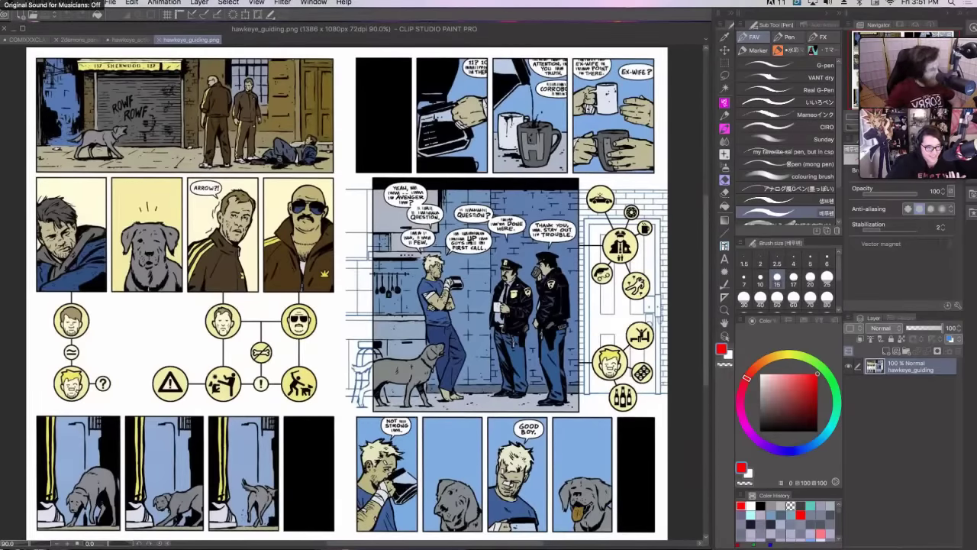
{"action": "left_click_drag", "start_coordinate": [343, 290], "coordinate": [341, 287]}
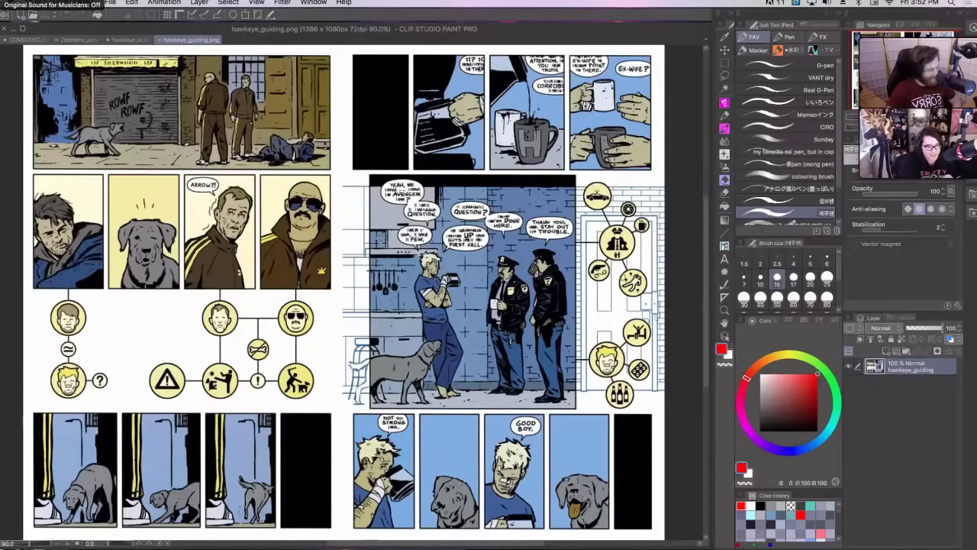
- Circle the man in the kitchen panel and the portraits of the two tracksuit men in red, undoing each mark
{"action": "mouse_move", "coordinate": [467, 223]}
{"action": "left_mouse_down"}
{"action": "mouse_move", "coordinate": [416, 347]}
{"action": "mouse_move", "coordinate": [488, 245]}
{"action": "left_mouse_up"}
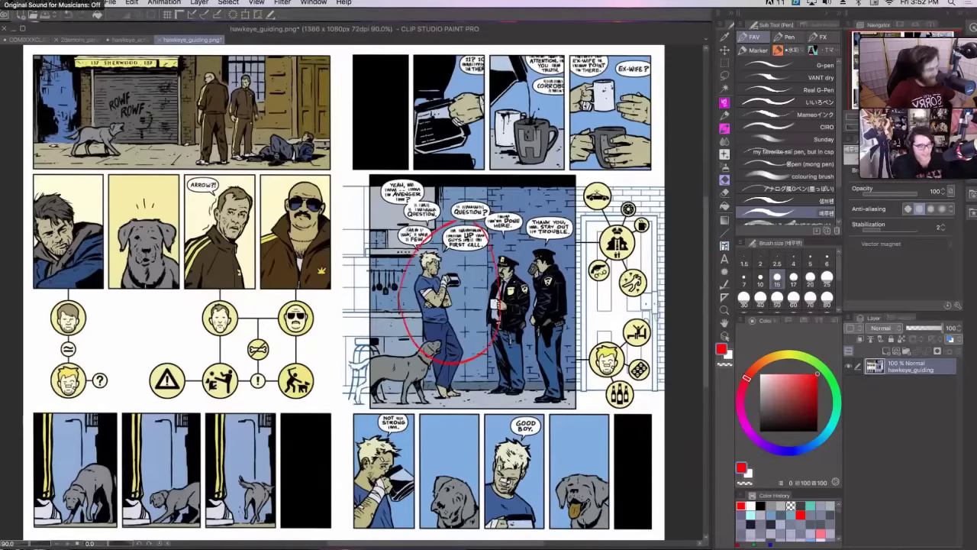
{"action": "key", "text": "super+z"}
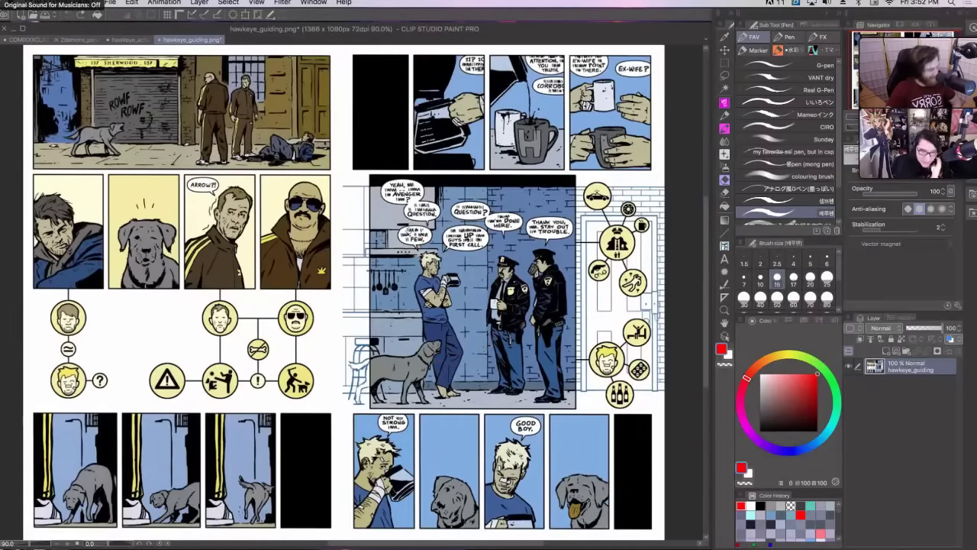
{"action": "left_click_drag", "start_coordinate": [320, 179], "coordinate": [338, 176]}
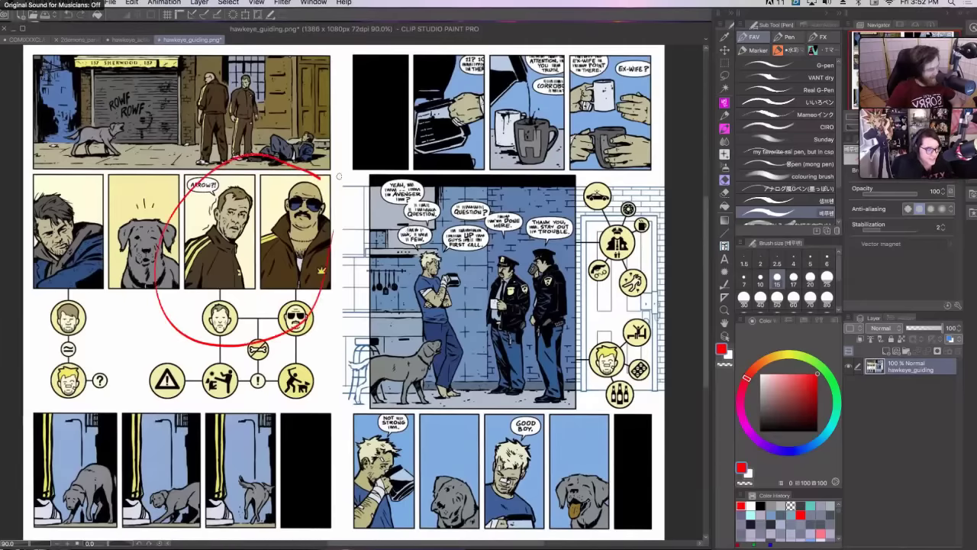
{"action": "key", "text": "super+z"}
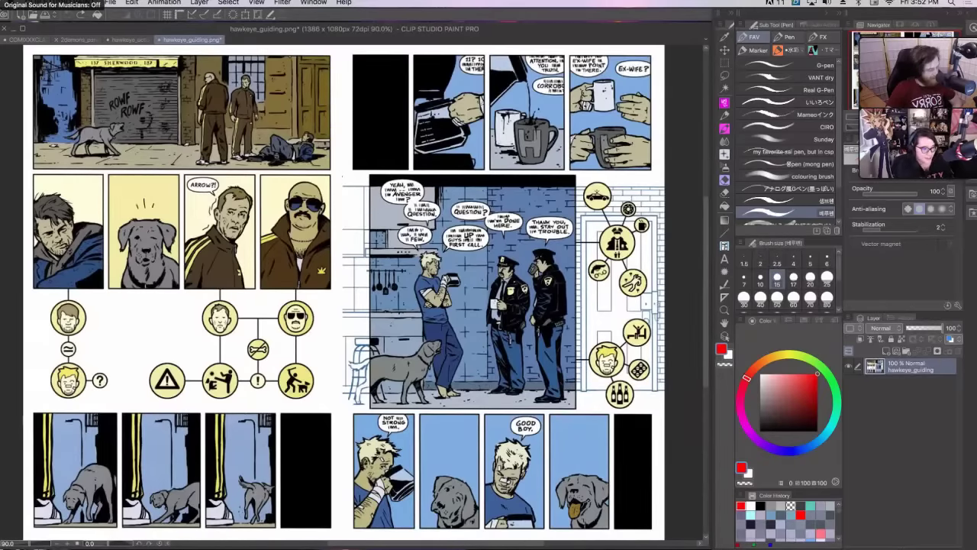
{"action": "mouse_move", "coordinate": [420, 168]}
{"action": "left_mouse_down"}
{"action": "mouse_move", "coordinate": [387, 250]}
{"action": "mouse_move", "coordinate": [456, 191]}
{"action": "left_mouse_up"}
{"action": "key", "text": "ctrl+z"}
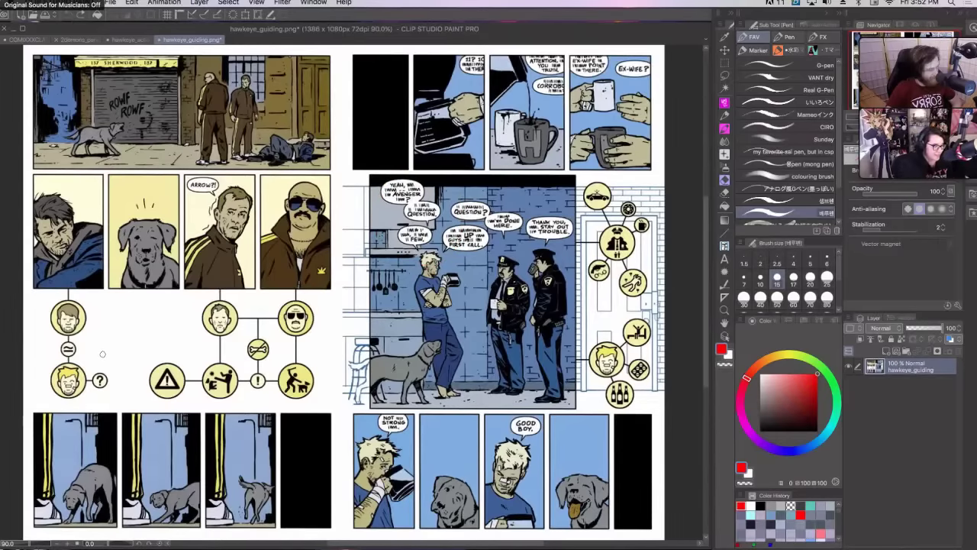
- Draw a red arrow pointing at the approximately-equal icon between the two linked face icons, and undo it
{"action": "mouse_move", "coordinate": [99, 345]}
{"action": "left_mouse_down"}
{"action": "mouse_move", "coordinate": [165, 334]}
{"action": "mouse_move", "coordinate": [105, 354]}
{"action": "mouse_move", "coordinate": [114, 331]}
{"action": "left_mouse_up"}
{"action": "key", "text": "ctrl+z"}
{"action": "key", "text": "ctrl+z"}
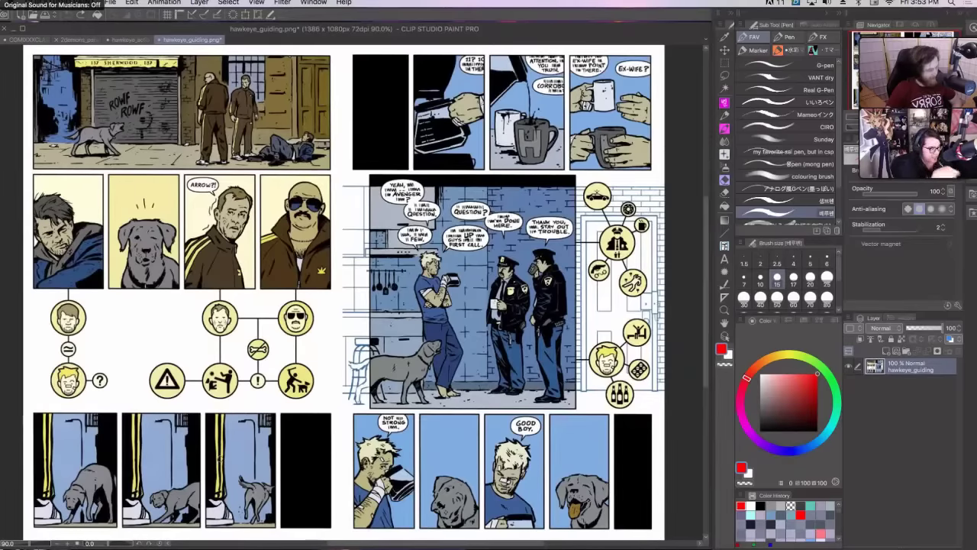
{"action": "mouse_move", "coordinate": [122, 309]}
{"action": "left_mouse_down"}
{"action": "mouse_move", "coordinate": [92, 336]}
{"action": "mouse_move", "coordinate": [102, 345]}
{"action": "left_mouse_up"}
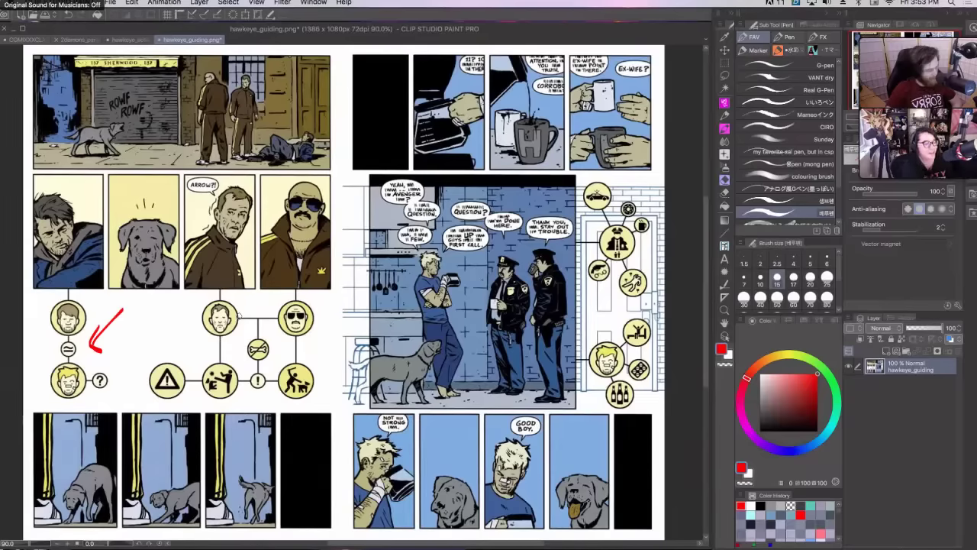
{"action": "key", "text": "super+z"}
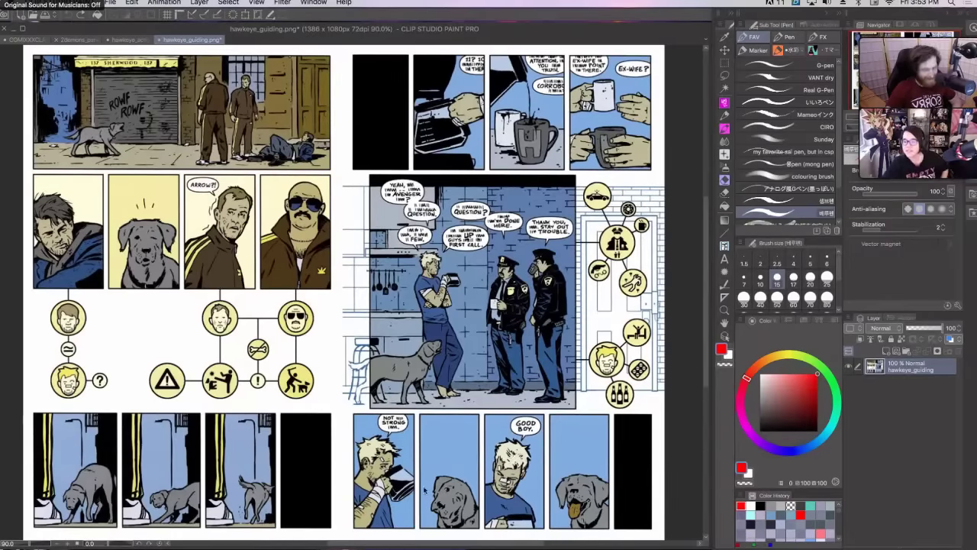
- Switch to hawkeye_action.png and view its page at 97.6%, from the silhouettes to the fight panels
{"action": "left_click", "coordinate": [135, 40]}
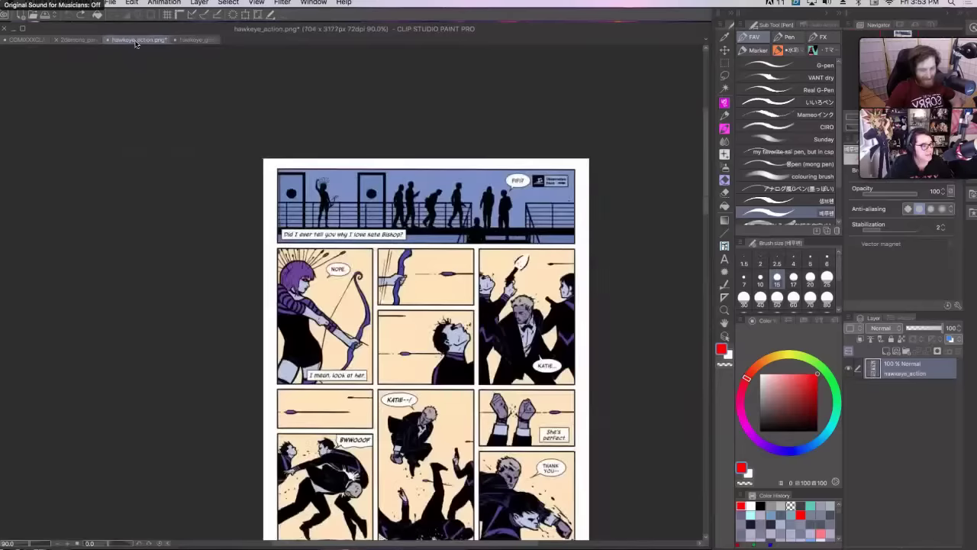
{"action": "scroll", "coordinate": [408, 358], "scroll_direction": "down", "scroll_amount": 3}
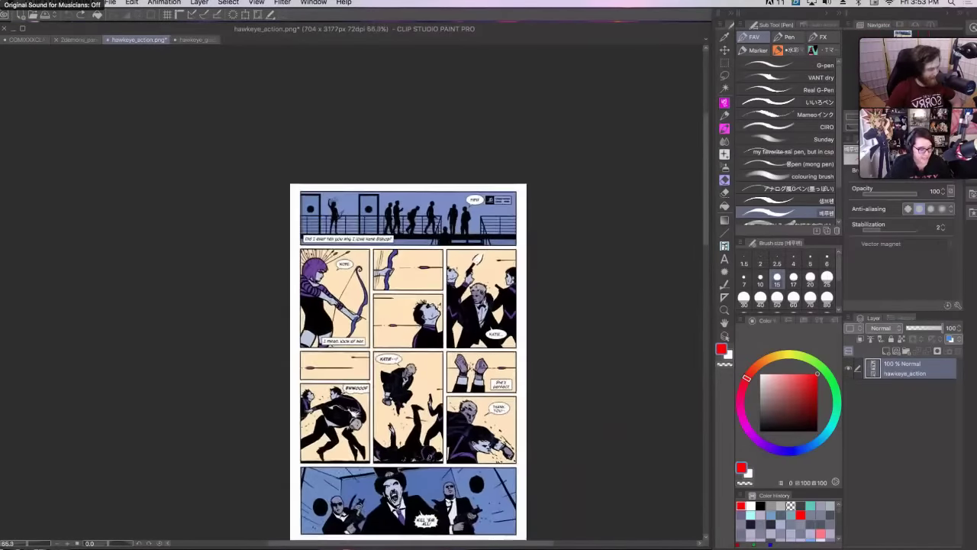
{"action": "scroll", "coordinate": [386, 366], "scroll_direction": "up", "scroll_amount": 3}
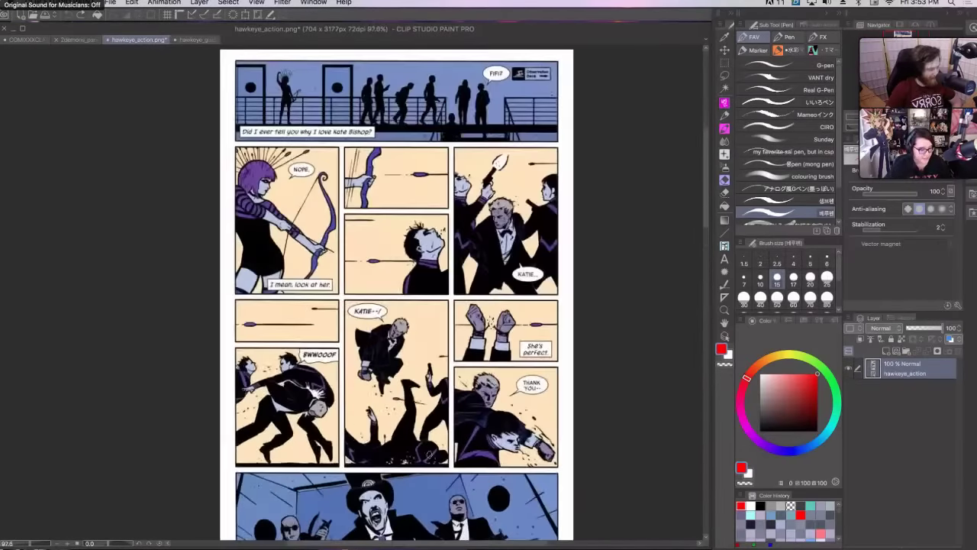
- Switch to 2demons_panels.png and compare its opening "I used to be somebody" panel with the over-the-shoulder panel below it
{"action": "left_click", "coordinate": [91, 41]}
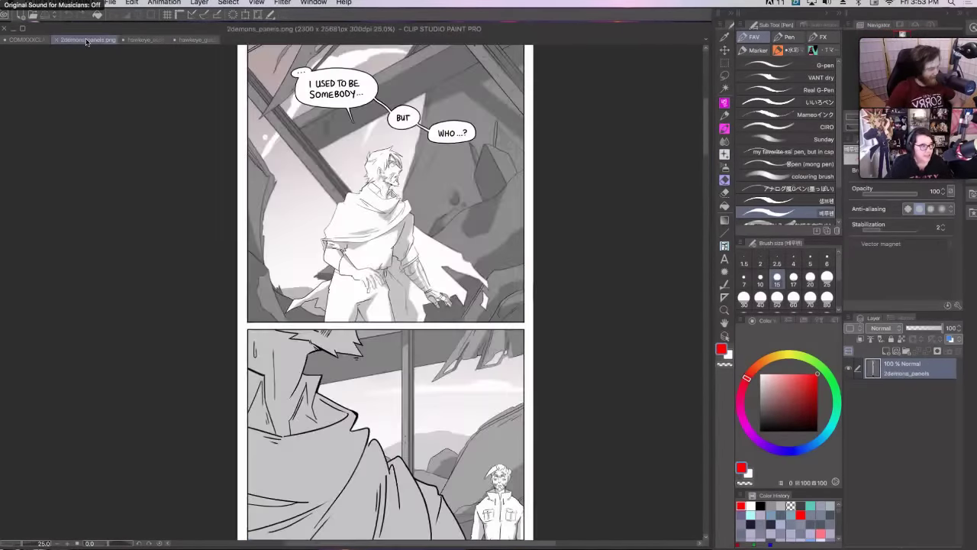
{"action": "scroll", "coordinate": [385, 290], "scroll_direction": "up", "scroll_amount": 2}
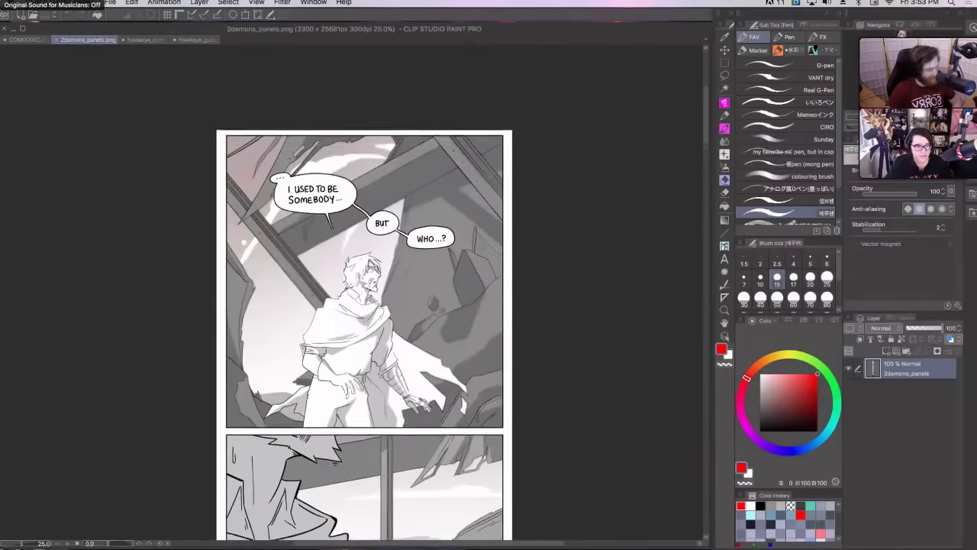
{"action": "scroll", "coordinate": [386, 290], "scroll_direction": "up", "scroll_amount": 3}
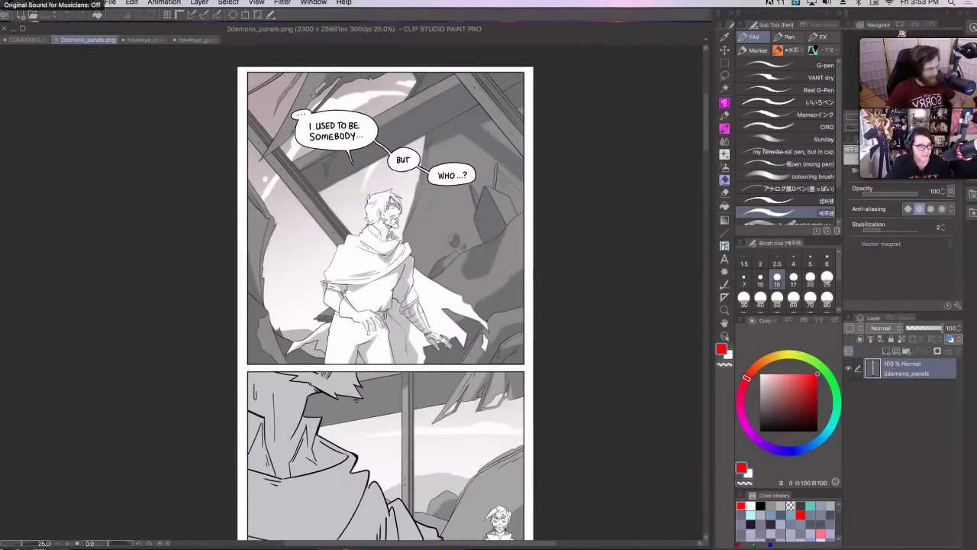
{"action": "scroll", "coordinate": [416, 297], "scroll_direction": "down", "scroll_amount": 3}
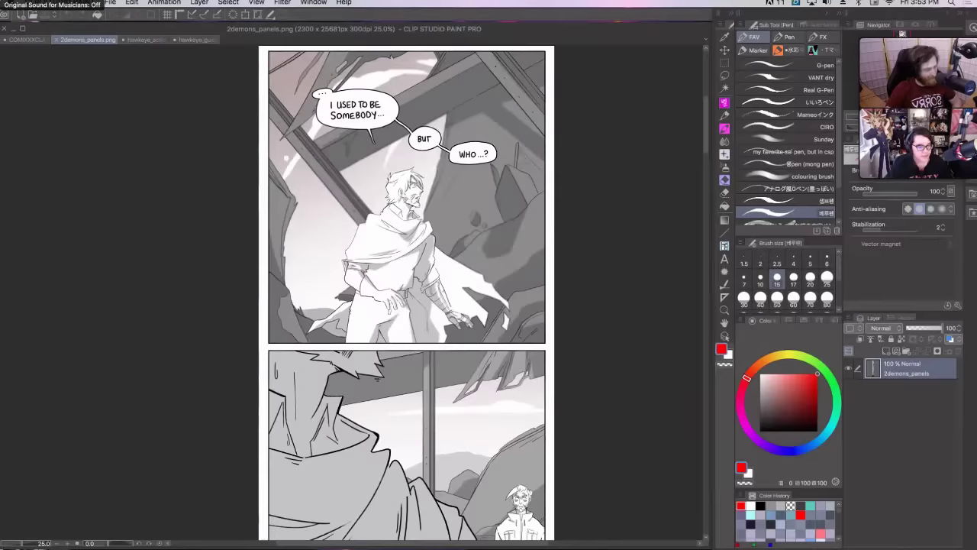
{"action": "scroll", "coordinate": [407, 290], "scroll_direction": "down", "scroll_amount": 5}
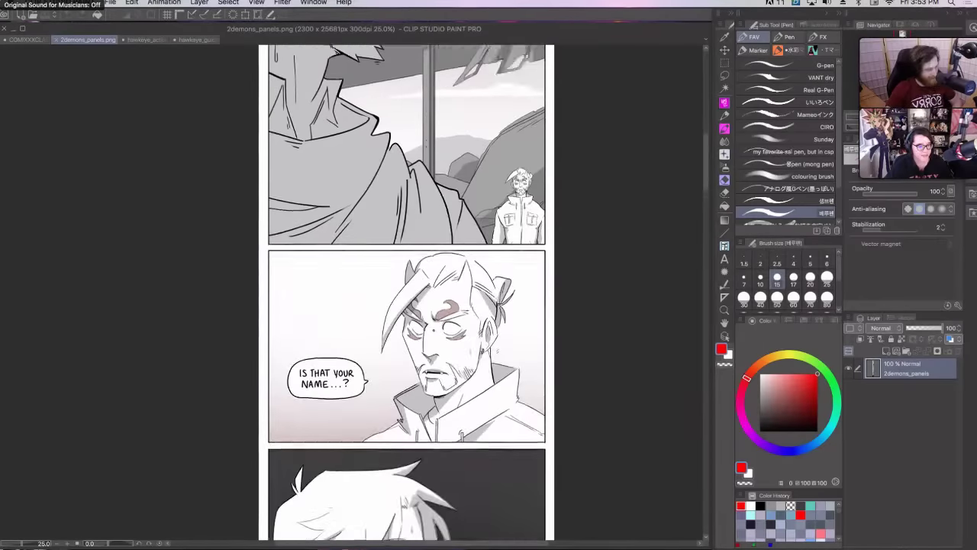
{"action": "scroll", "coordinate": [407, 290], "scroll_direction": "up", "scroll_amount": 5}
{"action": "scroll", "coordinate": [407, 290], "scroll_direction": "up", "scroll_amount": 2}
{"action": "scroll", "coordinate": [407, 290], "scroll_direction": "right", "scroll_amount": 1}
{"action": "scroll", "coordinate": [428, 298], "scroll_direction": "down", "scroll_amount": 3}
{"action": "scroll", "coordinate": [427, 298], "scroll_direction": "left", "scroll_amount": 1}
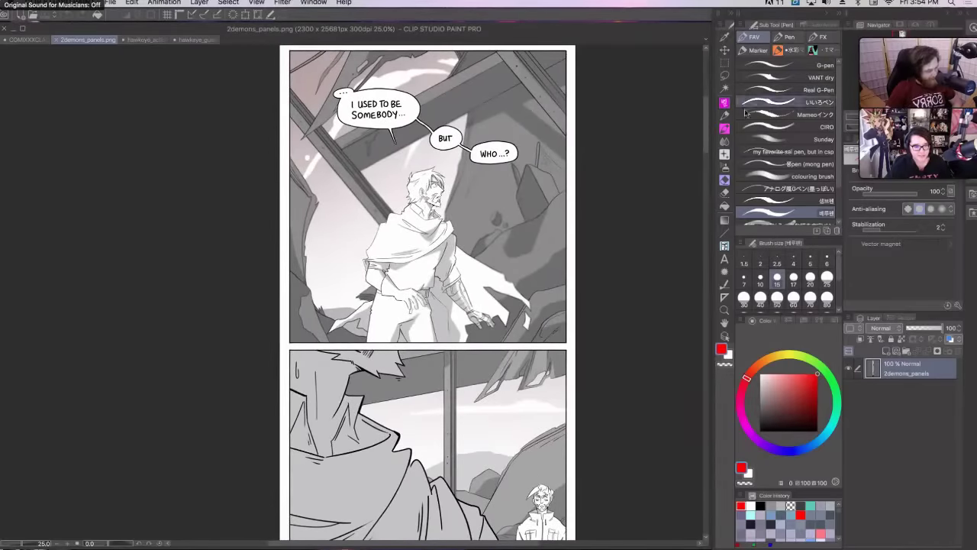
- Follow the 2demons_panels.png conversation from the over-the-shoulder panel to the "...Jesse?" panel and the eye close-up
{"action": "scroll", "coordinate": [709, 120], "scroll_direction": "down", "scroll_amount": 2}
{"action": "mouse_move", "coordinate": [708, 120]}
{"action": "left_mouse_down"}
{"action": "mouse_move", "coordinate": [710, 140]}
{"action": "mouse_move", "coordinate": [712, 109]}
{"action": "mouse_move", "coordinate": [714, 117]}
{"action": "left_mouse_up"}
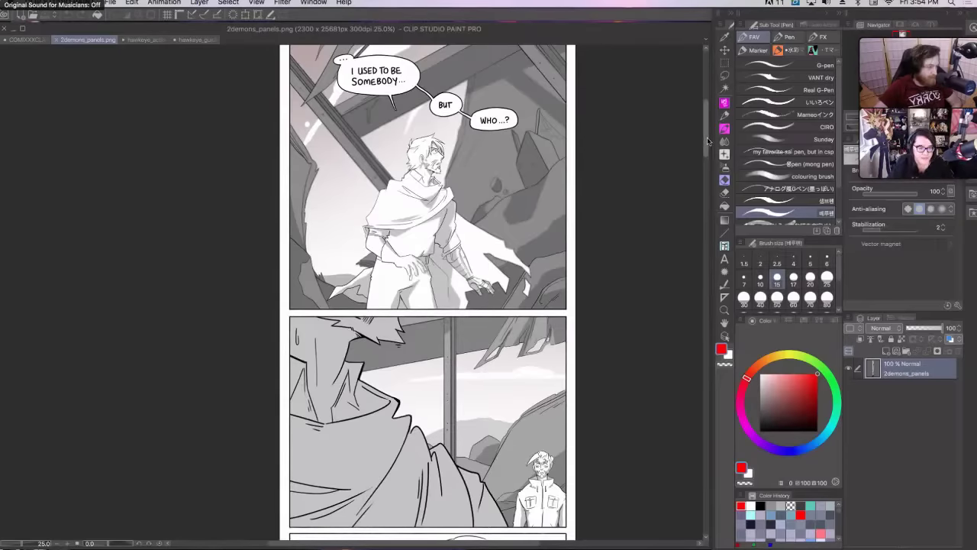
{"action": "left_click_drag", "start_coordinate": [708, 141], "coordinate": [709, 143]}
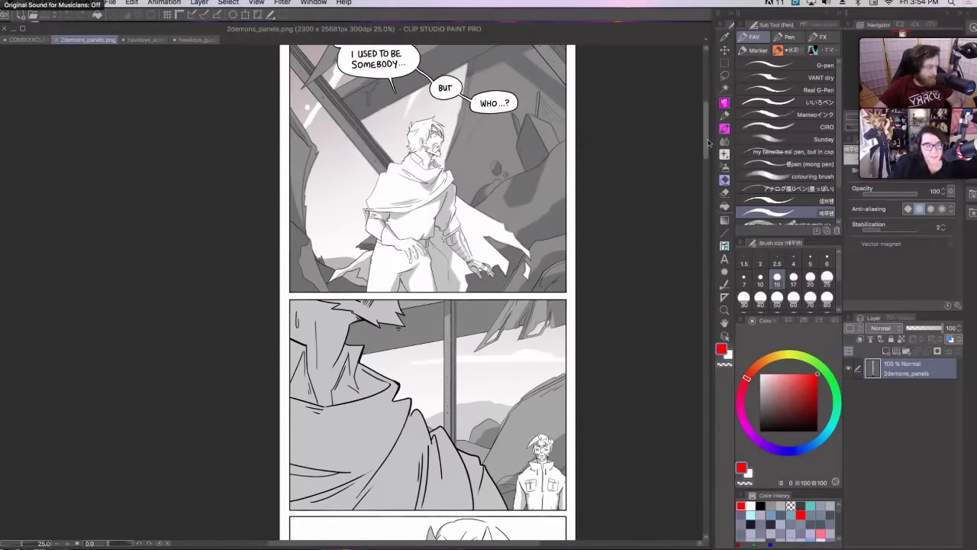
{"action": "left_click_drag", "start_coordinate": [708, 141], "coordinate": [731, 233]}
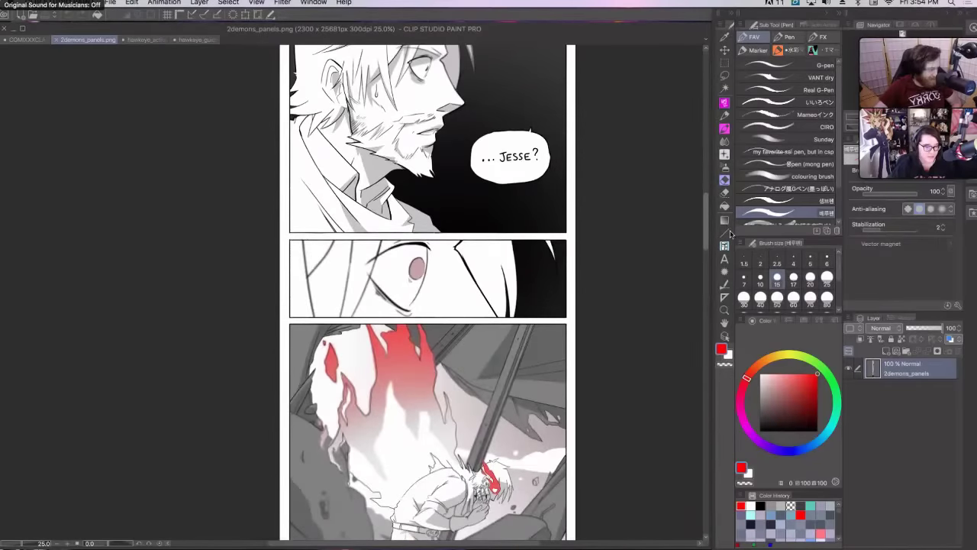
{"action": "left_click_drag", "start_coordinate": [733, 242], "coordinate": [739, 253]}
- Examine how the panels turn slanted from the flaming figure and "McCree?!" to the large red-eyed transformation panel
{"action": "scroll", "coordinate": [738, 252], "scroll_direction": "down", "scroll_amount": 10}
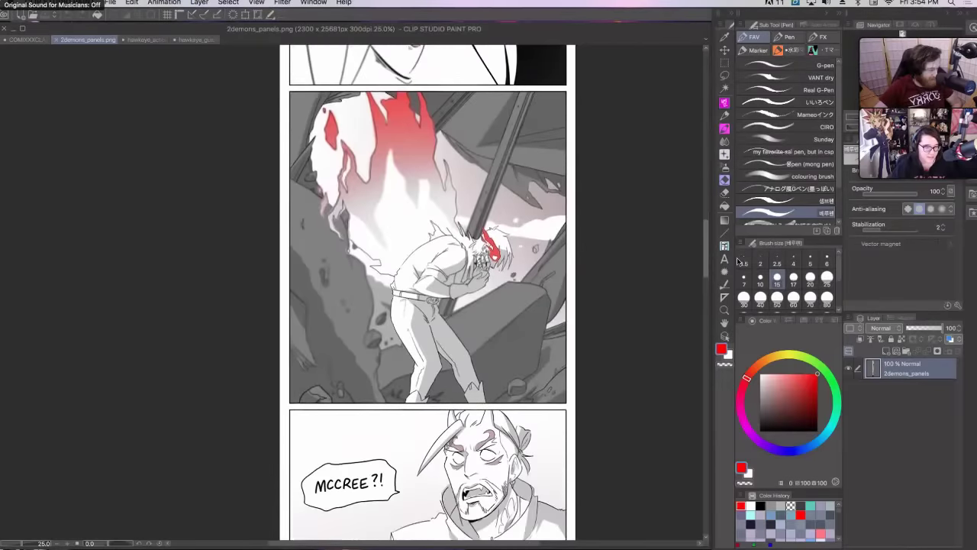
{"action": "scroll", "coordinate": [741, 278], "scroll_direction": "down", "scroll_amount": 7}
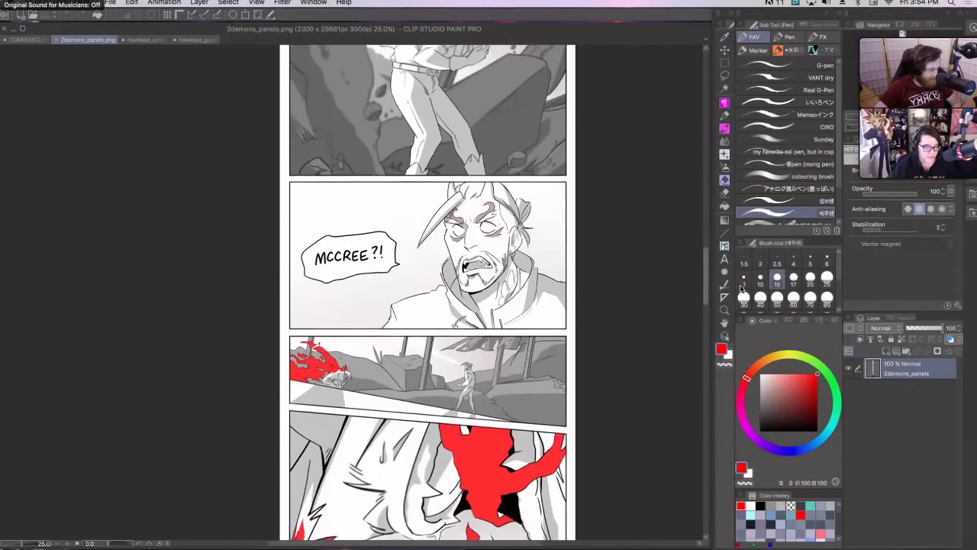
{"action": "scroll", "coordinate": [742, 305], "scroll_direction": "down", "scroll_amount": 6}
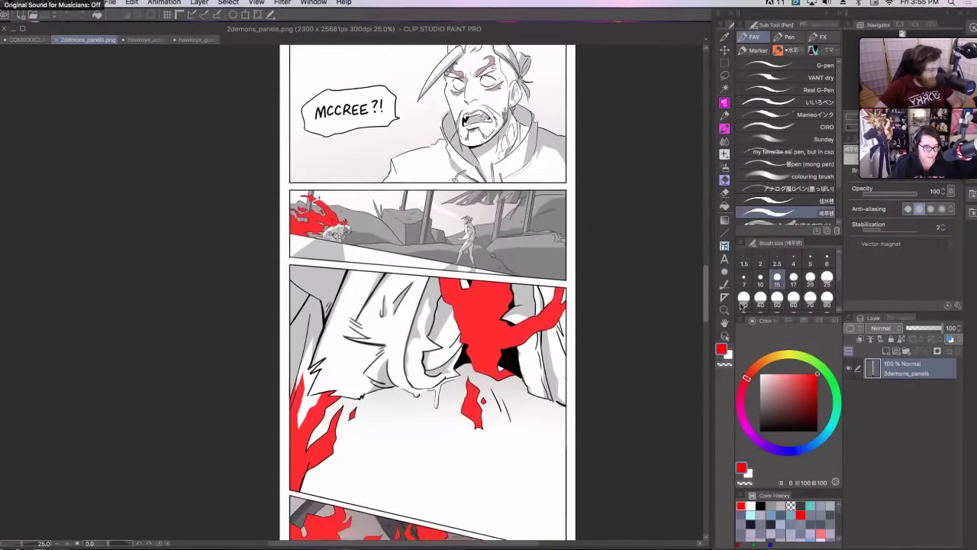
{"action": "scroll", "coordinate": [741, 315], "scroll_direction": "down", "scroll_amount": 1}
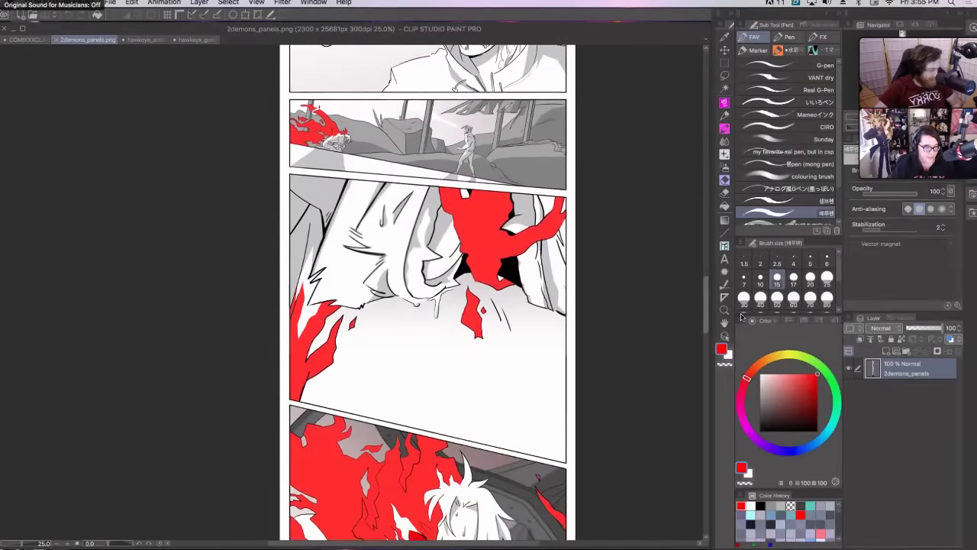
{"action": "scroll", "coordinate": [741, 315], "scroll_direction": "down", "scroll_amount": 3}
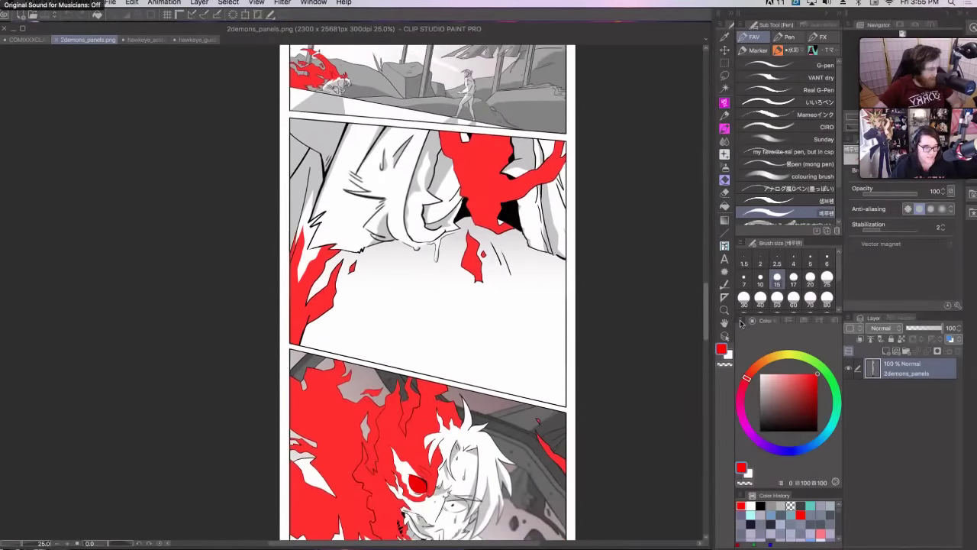
{"action": "scroll", "coordinate": [739, 323], "scroll_direction": "down", "scroll_amount": 10}
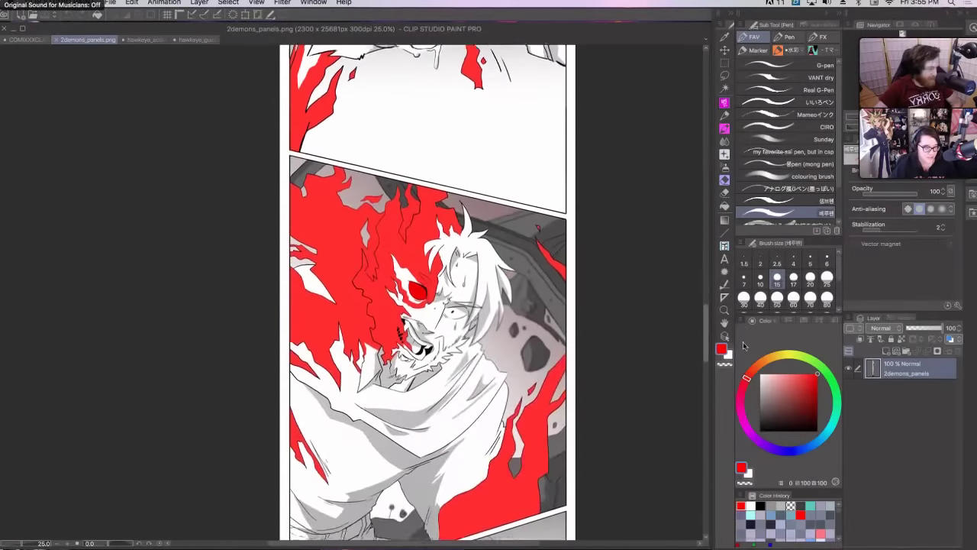
{"action": "scroll", "coordinate": [744, 349], "scroll_direction": "down", "scroll_amount": 2}
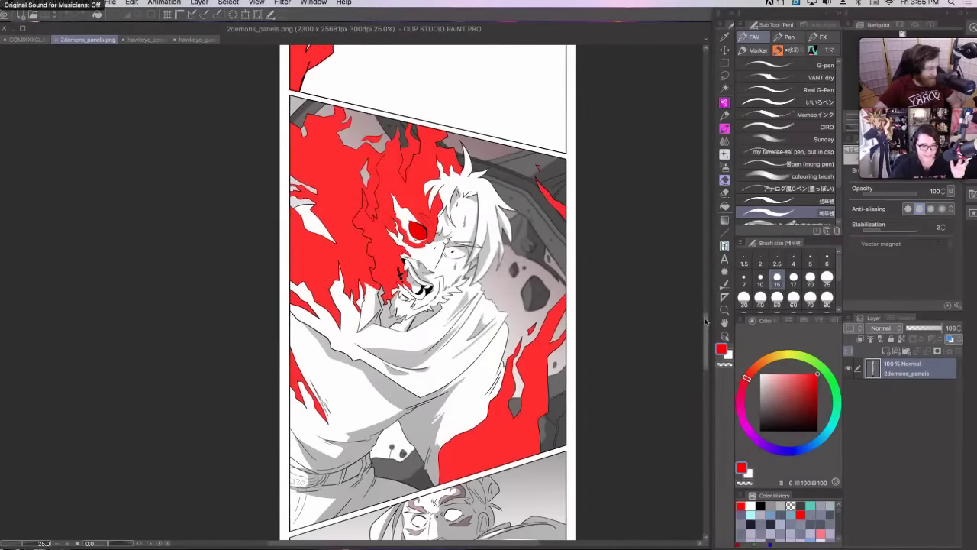
- Follow the diagonal action panels from the transformation down to the closing "Fair warning, kid." text on black
{"action": "left_click_drag", "start_coordinate": [705, 322], "coordinate": [706, 327]}
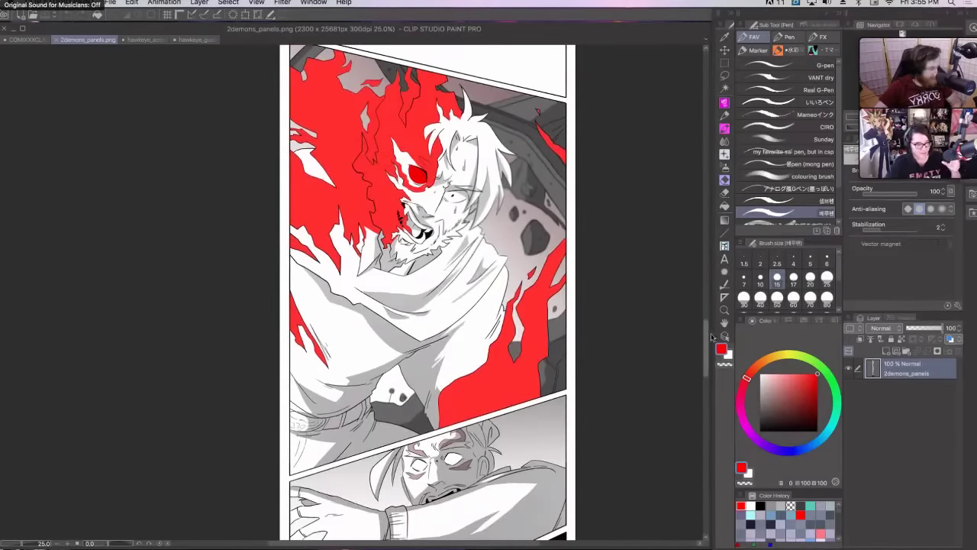
{"action": "scroll", "coordinate": [711, 336], "scroll_direction": "down", "scroll_amount": 5}
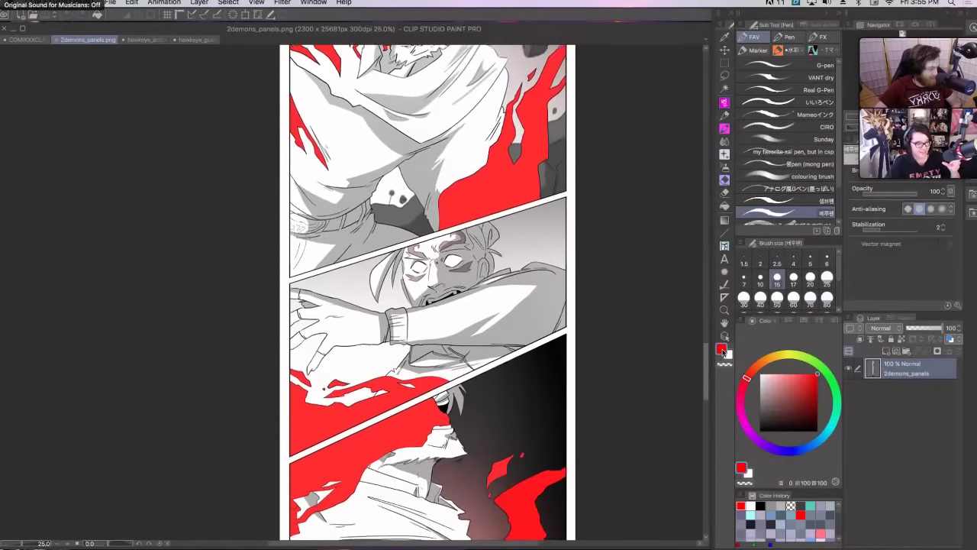
{"action": "scroll", "coordinate": [727, 354], "scroll_direction": "down", "scroll_amount": 1}
{"action": "scroll", "coordinate": [726, 354], "scroll_direction": "down", "scroll_amount": 6}
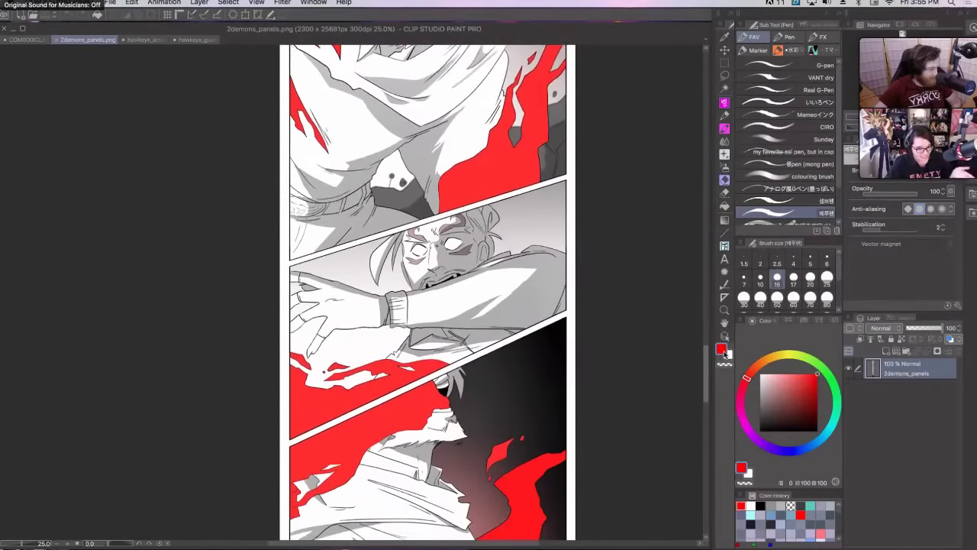
{"action": "scroll", "coordinate": [732, 382], "scroll_direction": "down", "scroll_amount": 6}
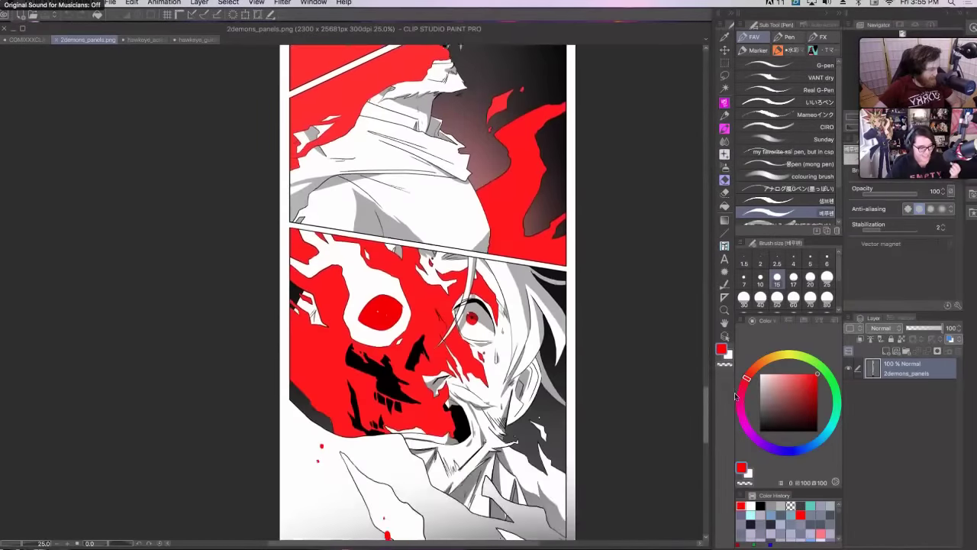
{"action": "scroll", "coordinate": [738, 404], "scroll_direction": "down", "scroll_amount": 8}
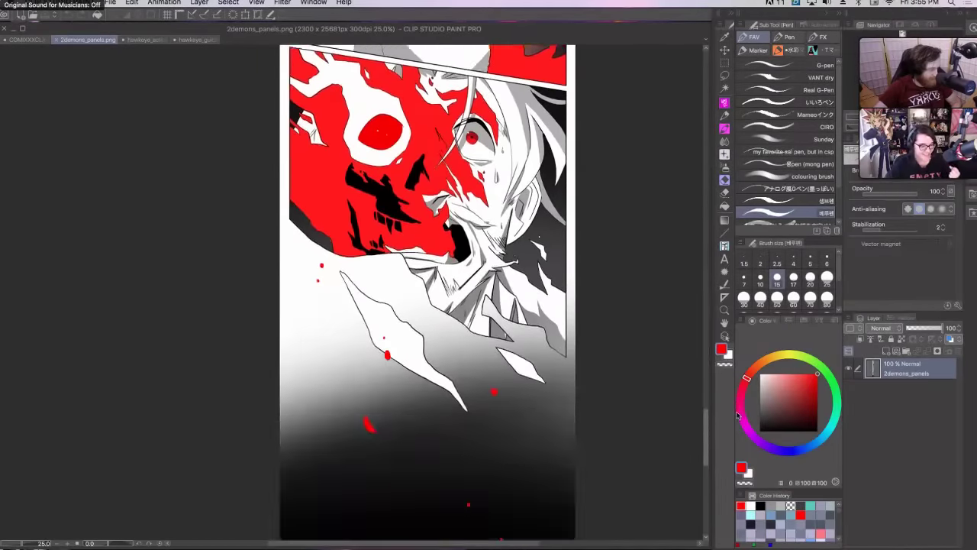
{"action": "scroll", "coordinate": [739, 431], "scroll_direction": "down", "scroll_amount": 4}
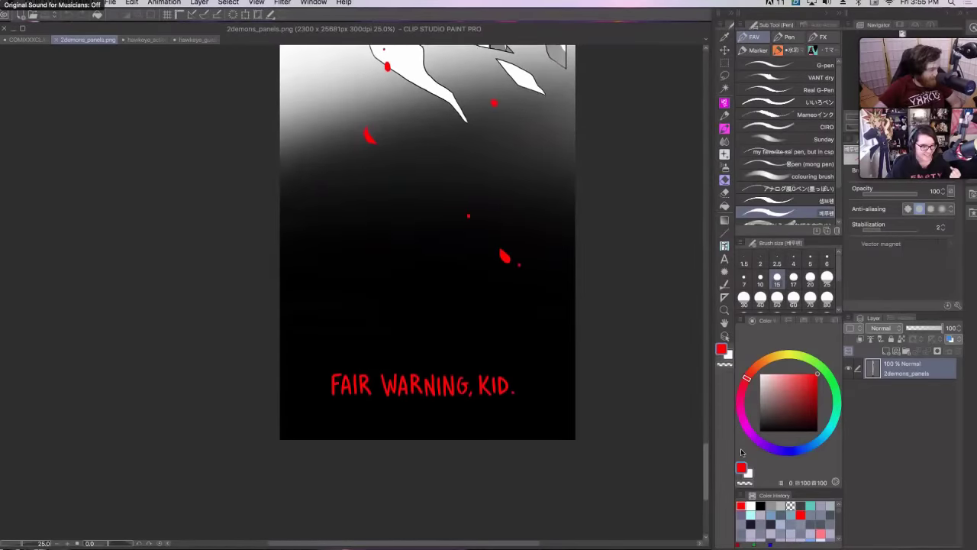
- Return to the half-burning screaming face panel and examine how it fades into black beneath
{"action": "scroll", "coordinate": [742, 405], "scroll_direction": "up", "scroll_amount": 15}
{"action": "scroll", "coordinate": [744, 375], "scroll_direction": "down", "scroll_amount": 7}
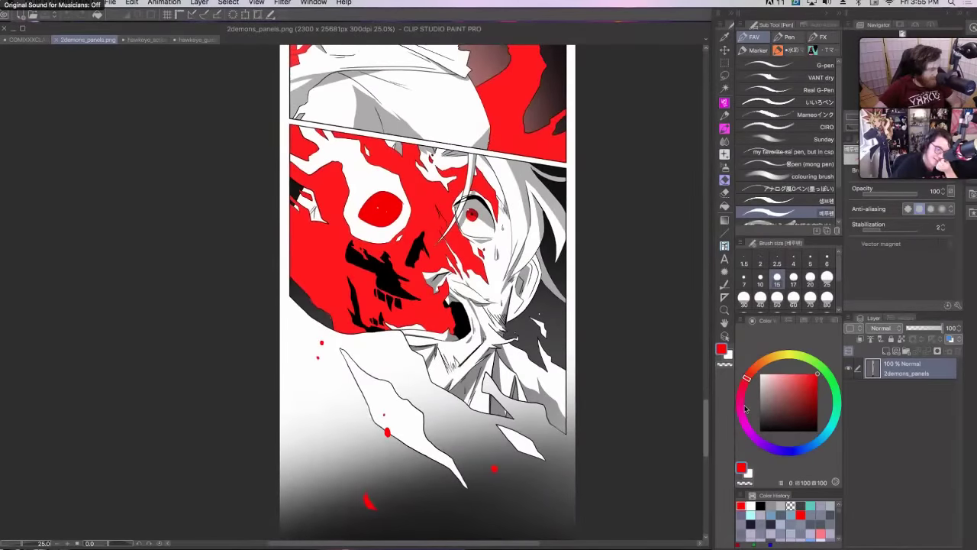
{"action": "scroll", "coordinate": [745, 408], "scroll_direction": "up", "scroll_amount": 1}
{"action": "scroll", "coordinate": [746, 406], "scroll_direction": "up", "scroll_amount": 1}
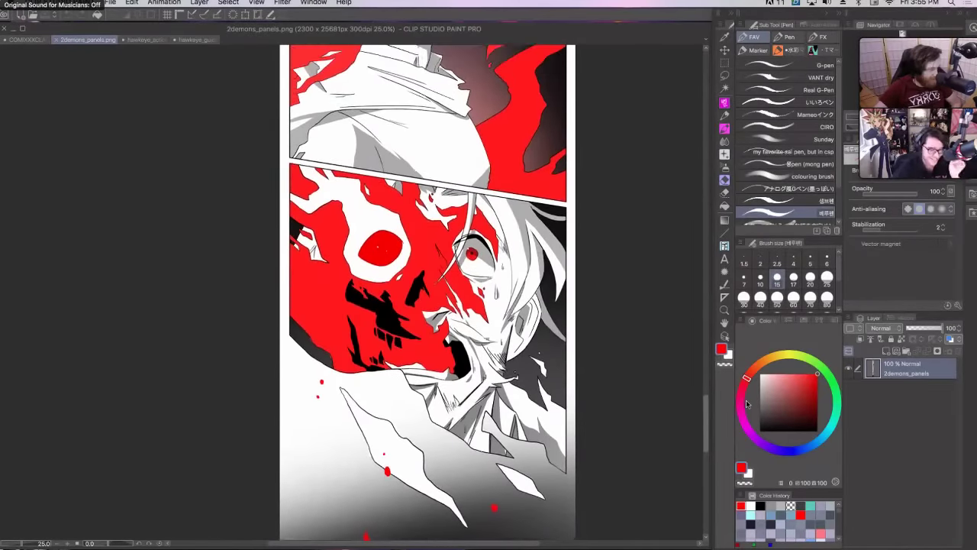
- Compare the half-burning screaming face panel with the large transformation panel and the slanted outstretched-arm panel above it
{"action": "scroll", "coordinate": [747, 402], "scroll_direction": "up", "scroll_amount": 1}
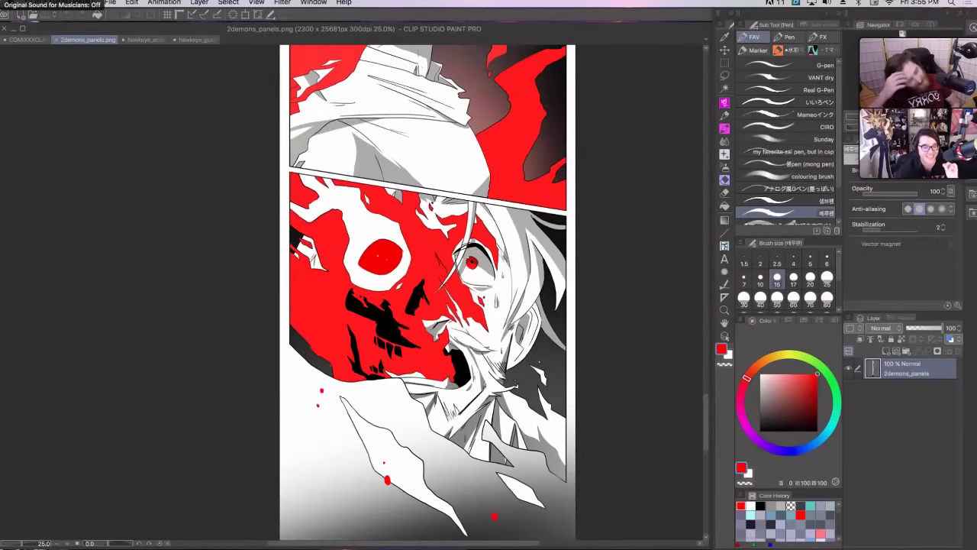
{"action": "scroll", "coordinate": [709, 418], "scroll_direction": "down", "scroll_amount": 2}
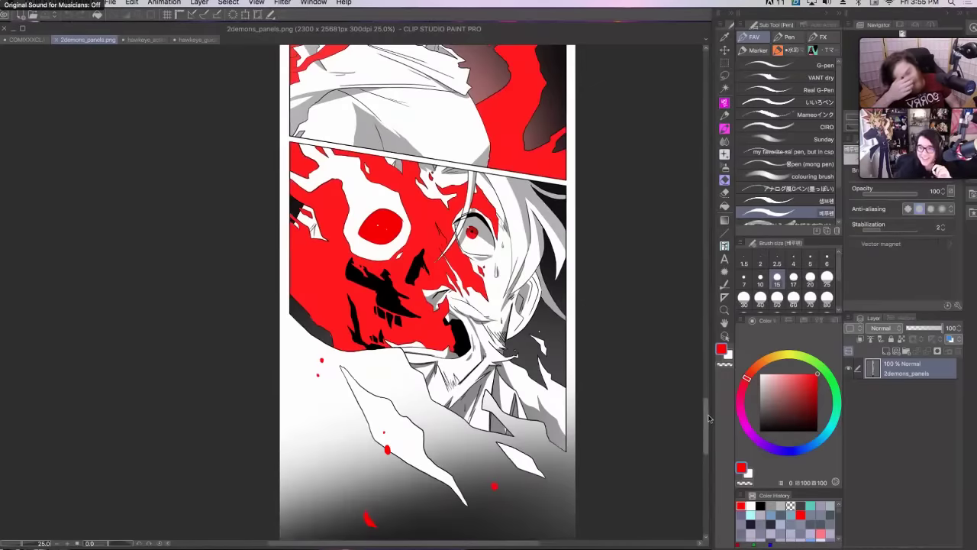
{"action": "scroll", "coordinate": [709, 418], "scroll_direction": "down", "scroll_amount": 1}
{"action": "mouse_move", "coordinate": [710, 418]}
{"action": "left_mouse_down"}
{"action": "mouse_move", "coordinate": [713, 427]}
{"action": "mouse_move", "coordinate": [713, 410]}
{"action": "left_mouse_up"}
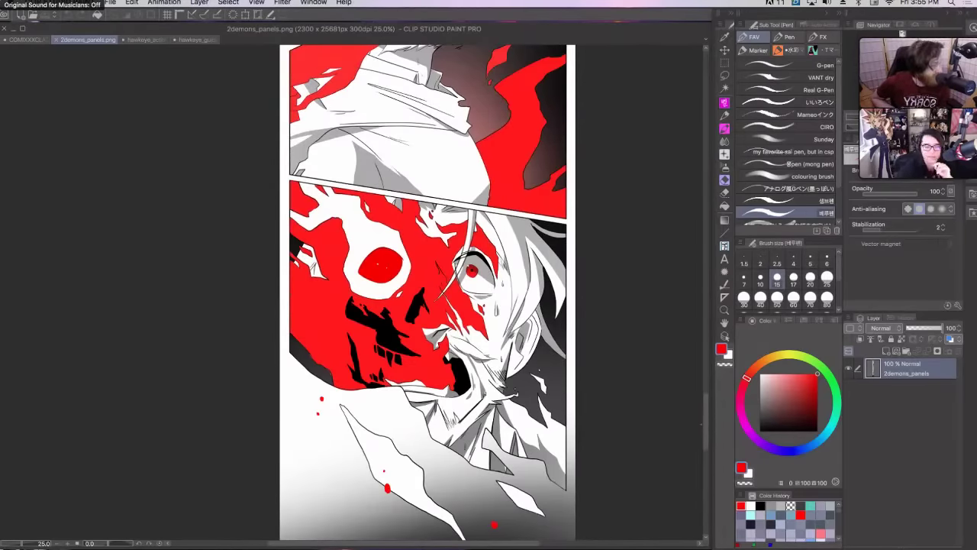
{"action": "left_click_drag", "start_coordinate": [711, 412], "coordinate": [725, 353]}
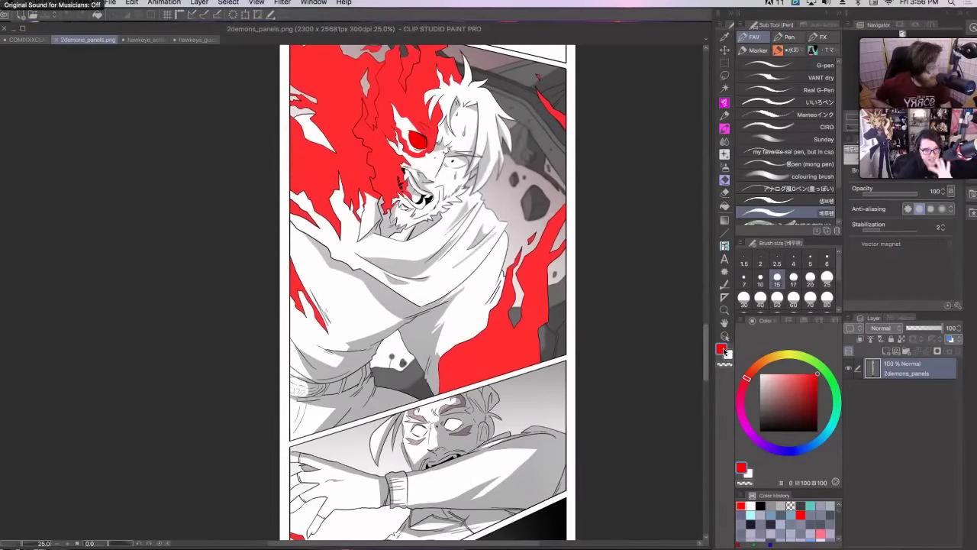
{"action": "left_click_drag", "start_coordinate": [724, 352], "coordinate": [710, 416]}
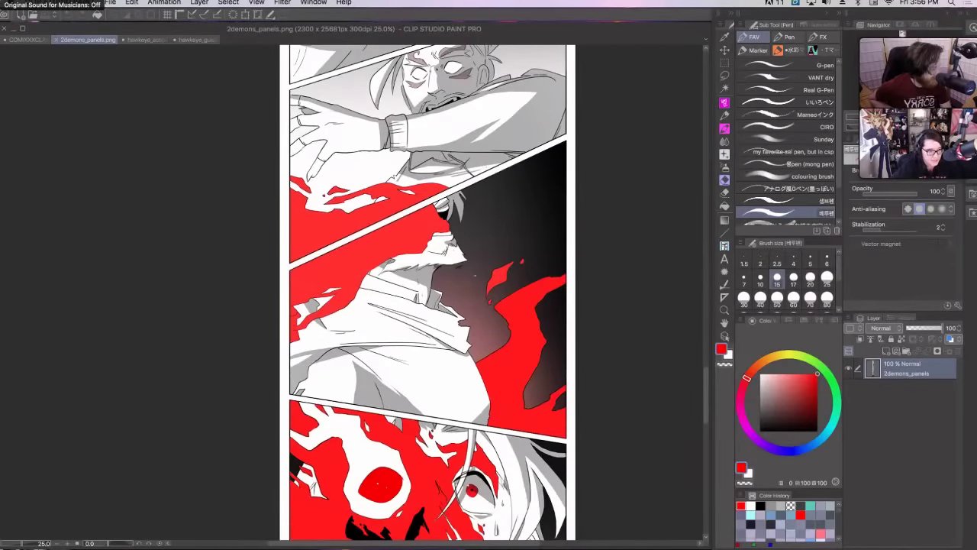
- View the slanted action panels and the fade into black together as one continuous sequence at reduced zoom
{"action": "scroll", "coordinate": [510, 277], "scroll_direction": "down", "scroll_amount": 6}
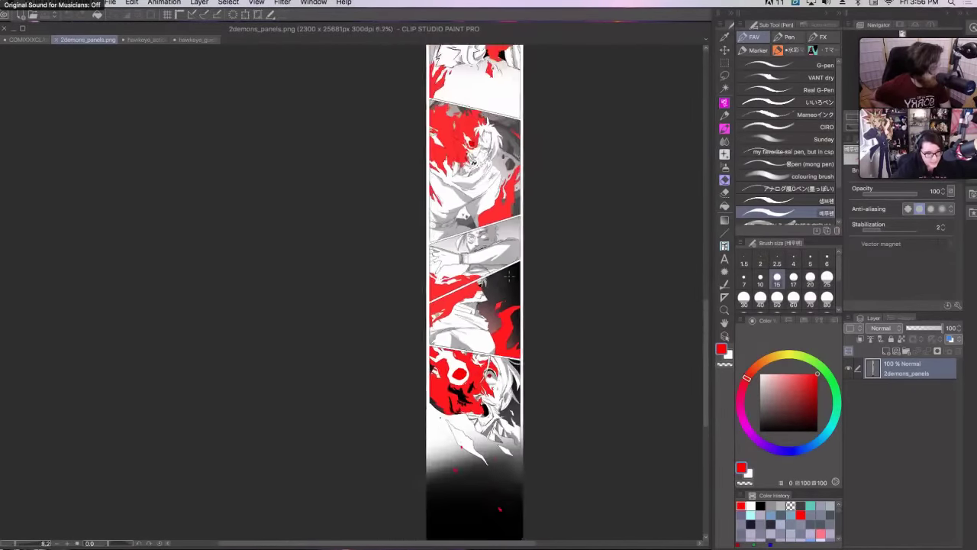
{"action": "scroll", "coordinate": [509, 277], "scroll_direction": "up", "scroll_amount": 2}
{"action": "left_click_drag", "start_coordinate": [707, 360], "coordinate": [724, 372]}
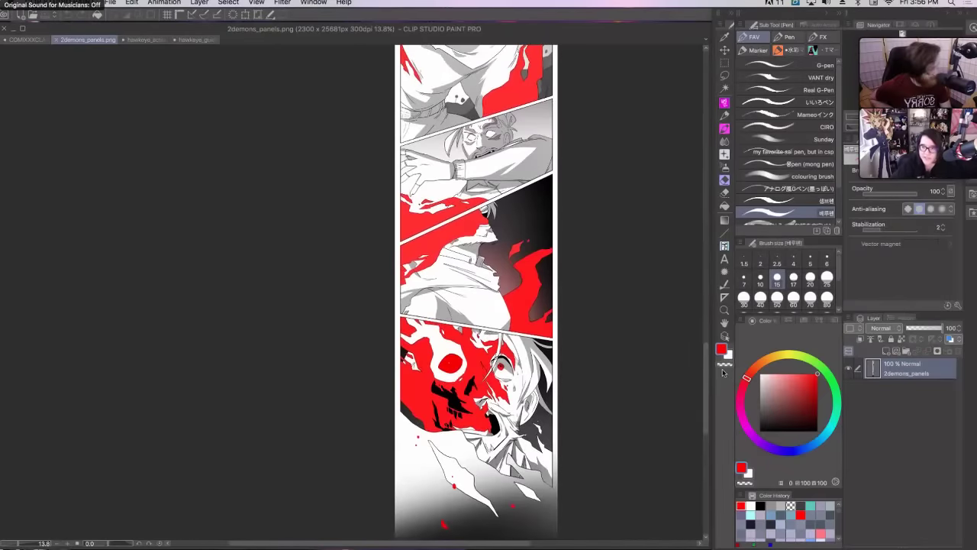
- Switch to ZOMBILLENIUM_intro.png and examine its two-page spread, including the large aerial crossroads panel with the winged shadow
{"action": "key", "text": "Tab"}
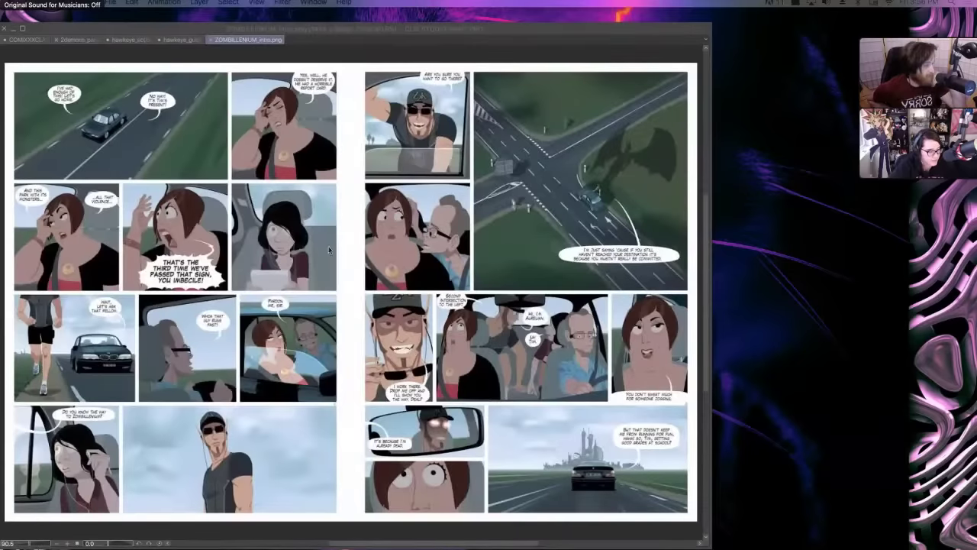
{"action": "left_click", "coordinate": [67, 28]}
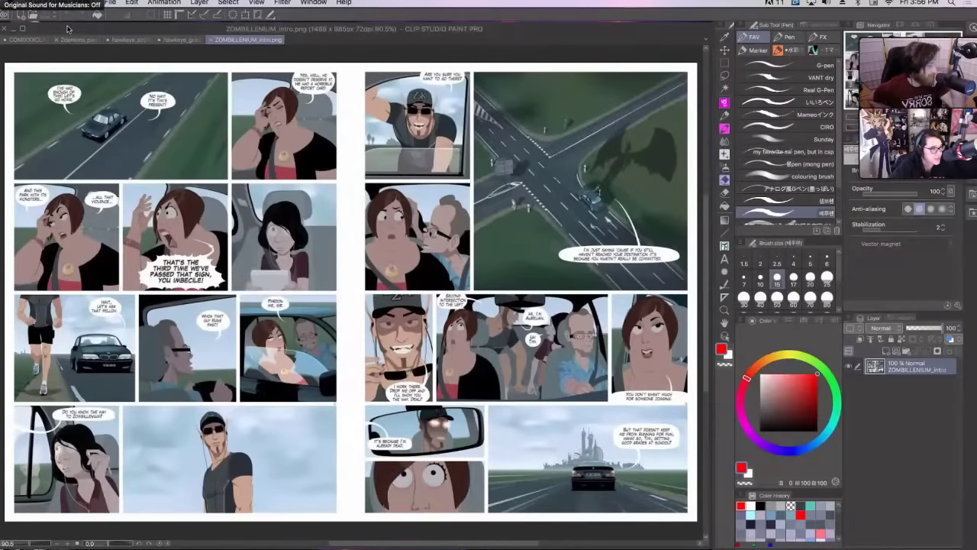
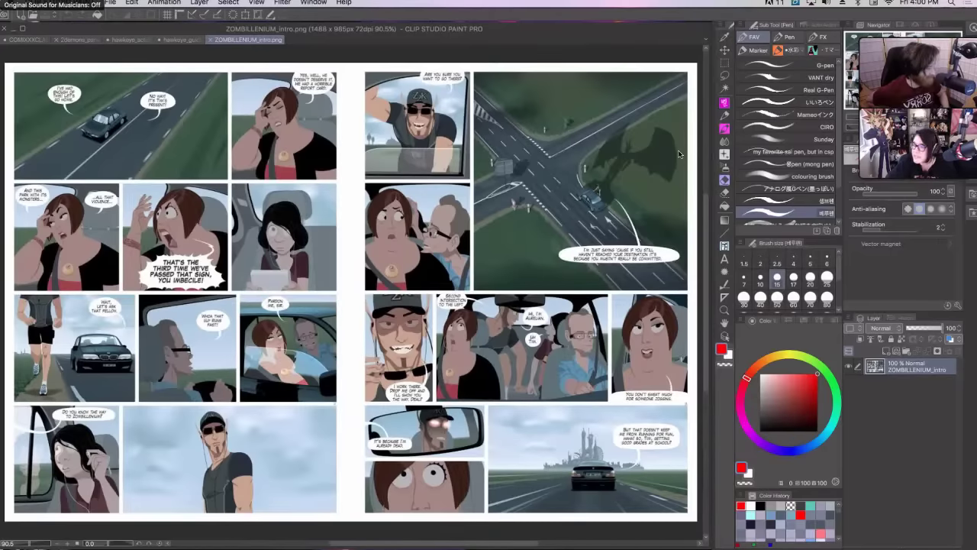
{"action": "left_click_drag", "start_coordinate": [679, 155], "coordinate": [595, 314]}
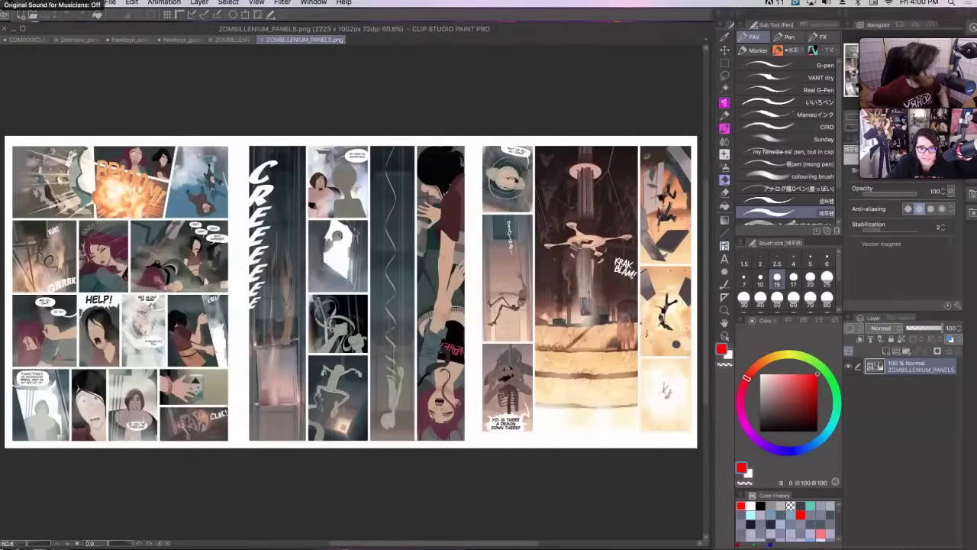
- Enlarge ZOMBILLENIUM_PANELS.png to 100% and examine the first page from the "BRAOOM!" explosion down to the "CLAC!" panel
{"action": "key", "text": "ctrl+plus"}
{"action": "key", "text": "ctrl+plus"}
{"action": "scroll", "coordinate": [351, 294], "scroll_direction": "left", "scroll_amount": 8}
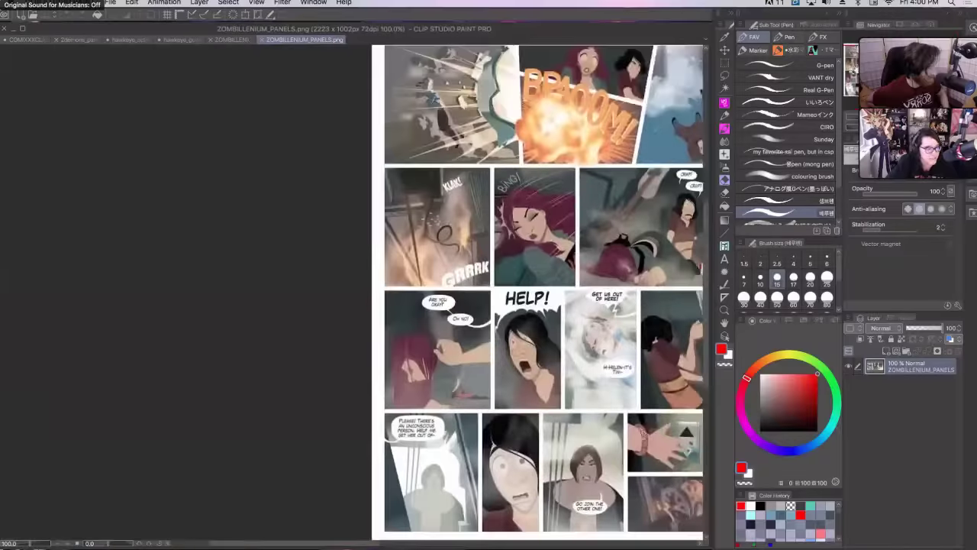
{"action": "scroll", "coordinate": [351, 294], "scroll_direction": "right", "scroll_amount": 5}
{"action": "scroll", "coordinate": [402, 292], "scroll_direction": "down", "scroll_amount": 2}
{"action": "scroll", "coordinate": [402, 292], "scroll_direction": "right", "scroll_amount": 2}
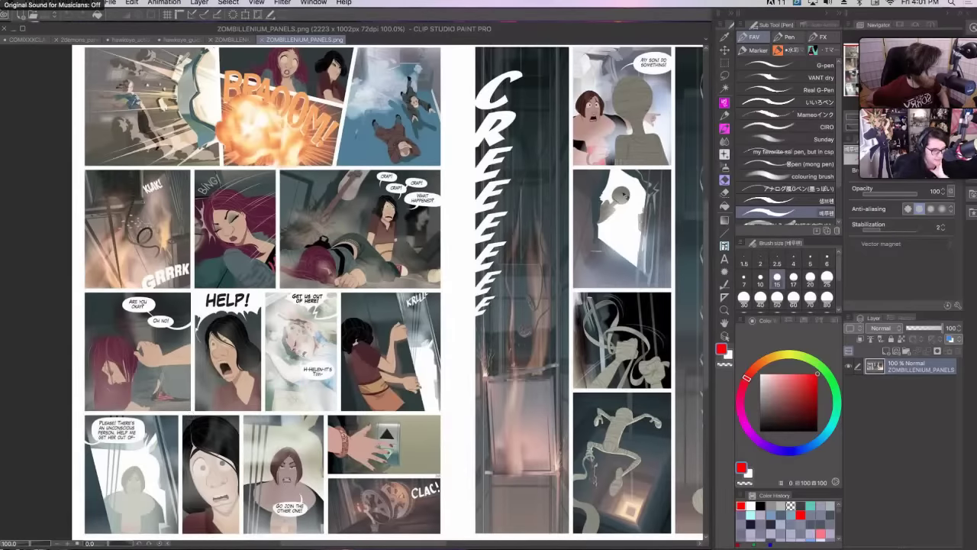
- Examine the tall vertical panels on the second and third pages of ZOMBILLENIUM_PANELS.png
{"action": "scroll", "coordinate": [382, 290], "scroll_direction": "right", "scroll_amount": 5}
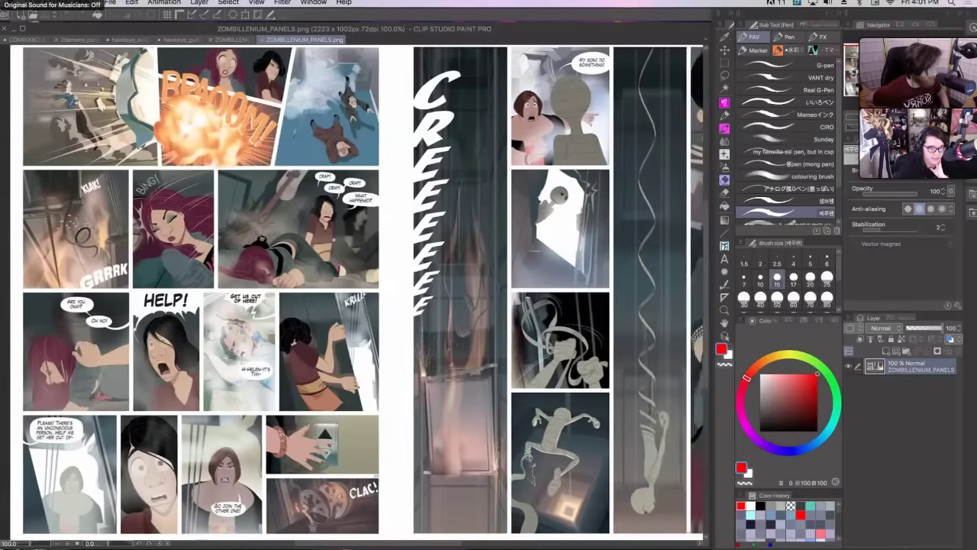
{"action": "scroll", "coordinate": [352, 290], "scroll_direction": "right", "scroll_amount": 20}
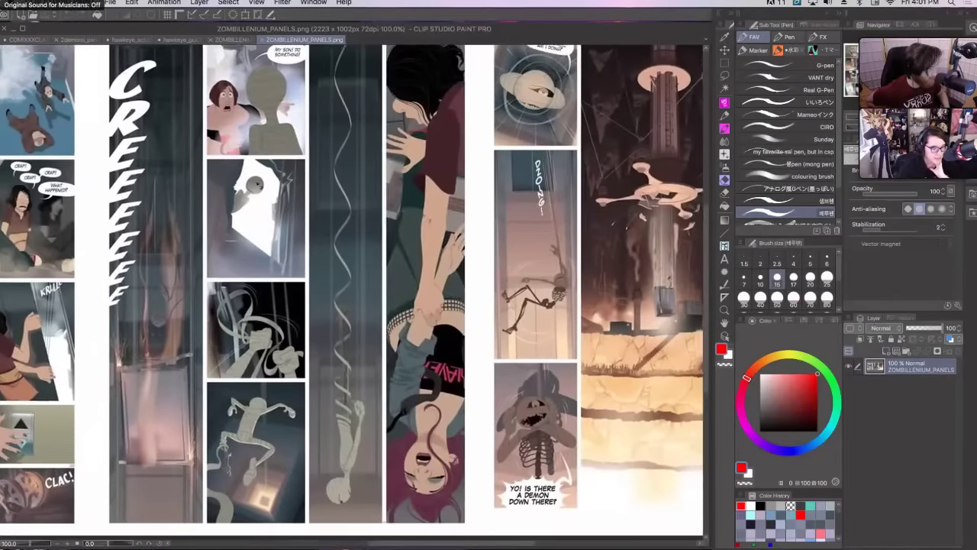
{"action": "scroll", "coordinate": [351, 290], "scroll_direction": "left", "scroll_amount": 6}
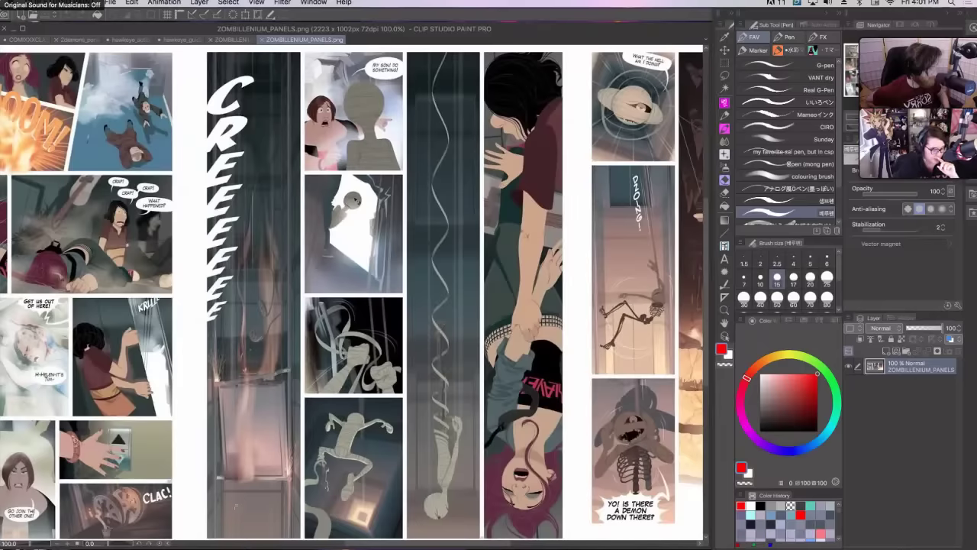
- Draw a red downward arrow along the tall falling elevator panel beside the "CREEE" lettering and undo it
{"action": "mouse_move", "coordinate": [264, 69]}
{"action": "left_mouse_down"}
{"action": "mouse_move", "coordinate": [274, 267]}
{"action": "mouse_move", "coordinate": [256, 424]}
{"action": "mouse_move", "coordinate": [260, 502]}
{"action": "mouse_move", "coordinate": [246, 468]}
{"action": "left_mouse_up"}
{"action": "left_click_drag", "start_coordinate": [262, 504], "coordinate": [273, 465]}
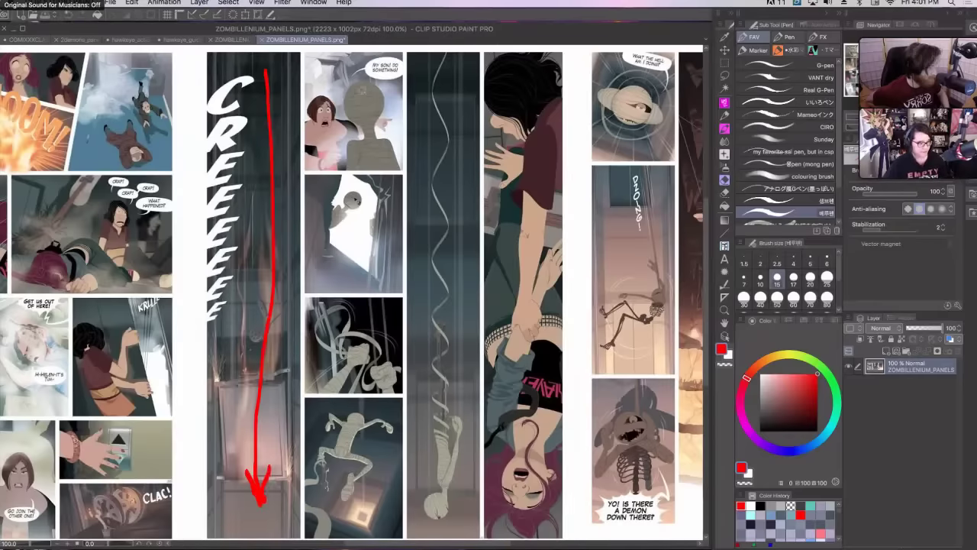
{"action": "key", "text": "ctrl+z"}
{"action": "key", "text": "ctrl+z"}
{"action": "key", "text": "ctrl+z"}
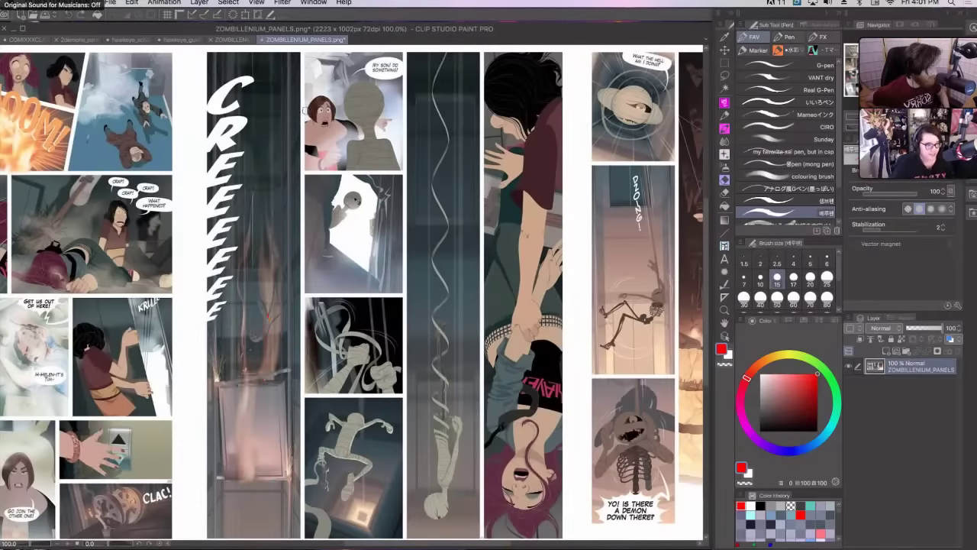
- Follow the second page's stacked small panels downward and continue across to the third page's falling scenes
{"action": "left_click", "coordinate": [260, 118]}
{"action": "left_click", "coordinate": [392, 104]}
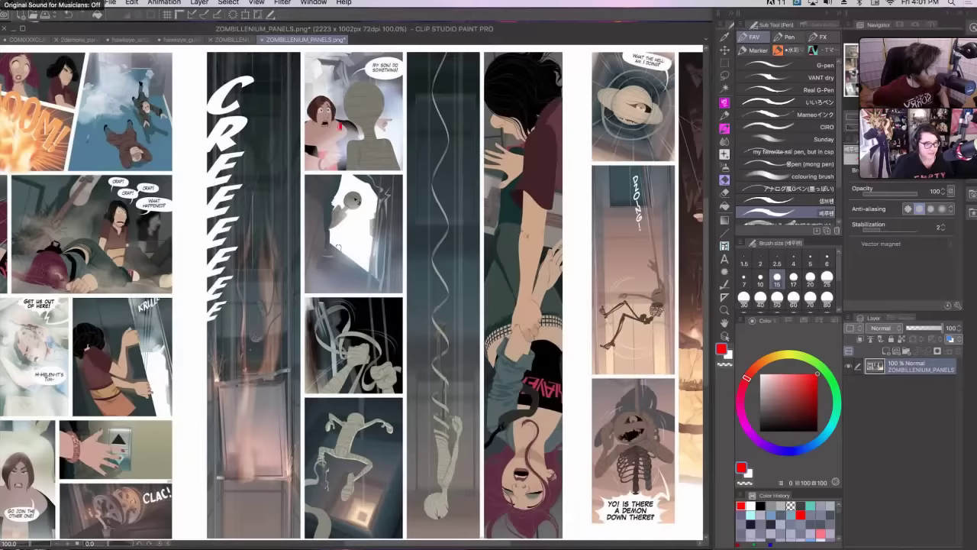
{"action": "left_click", "coordinate": [347, 354]}
{"action": "left_click", "coordinate": [338, 530]}
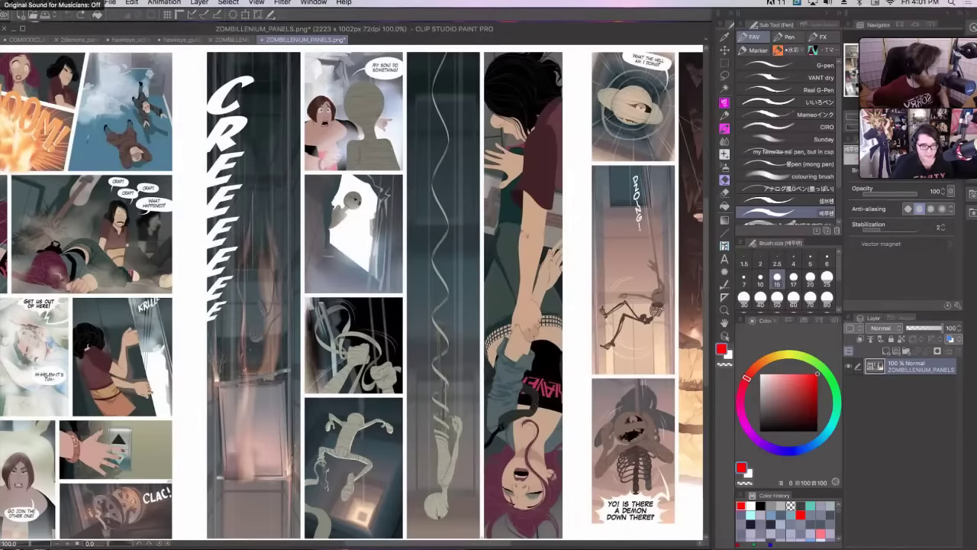
{"action": "scroll", "coordinate": [351, 294], "scroll_direction": "right", "scroll_amount": 10}
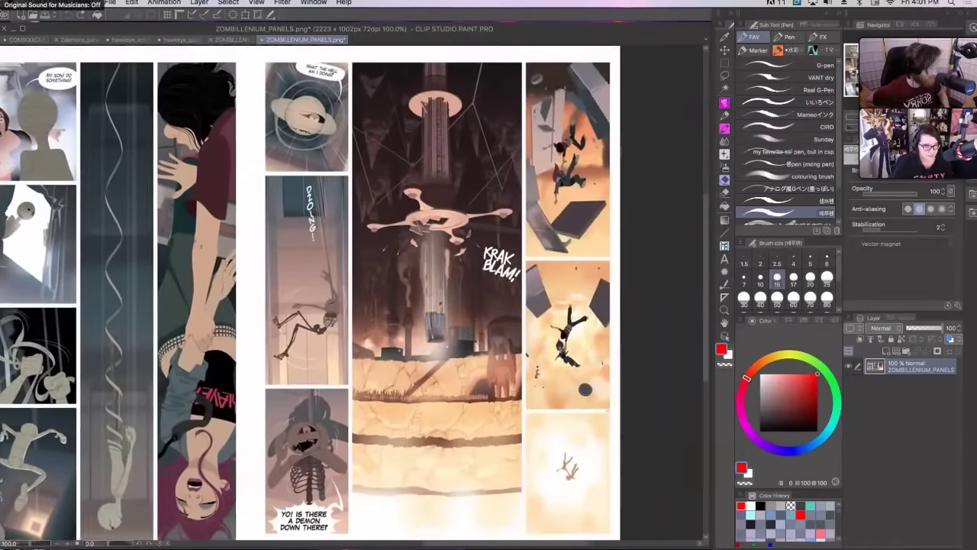
{"action": "scroll", "coordinate": [351, 294], "scroll_direction": "up", "scroll_amount": 1}
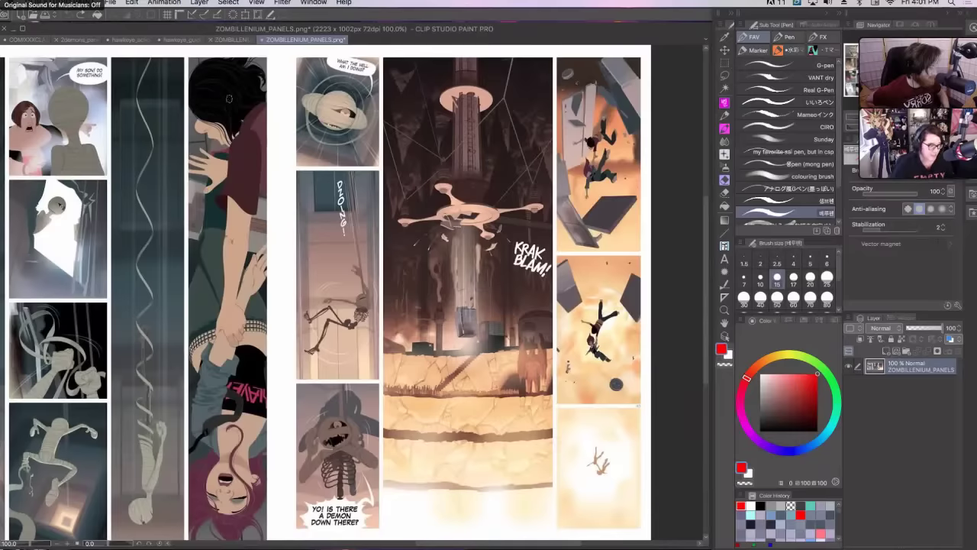
- Draw a red downward stroke over the arm-holding panel, undo it, and mark the third page's three columns with red downward arrows
{"action": "left_click_drag", "start_coordinate": [242, 140], "coordinate": [210, 458]}
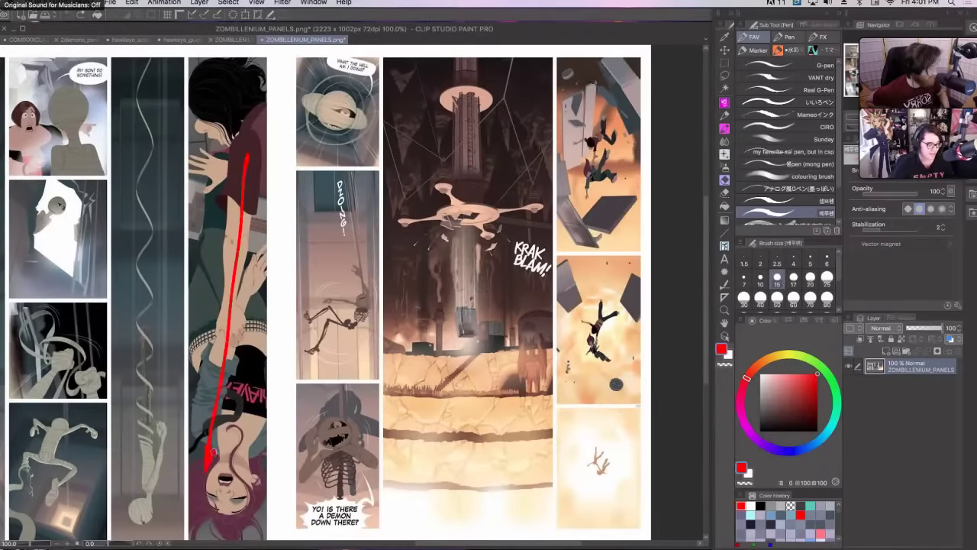
{"action": "key", "text": "ctrl+z"}
{"action": "mouse_move", "coordinate": [356, 115]}
{"action": "left_mouse_down"}
{"action": "mouse_move", "coordinate": [348, 456]}
{"action": "mouse_move", "coordinate": [359, 438]}
{"action": "left_mouse_up"}
{"action": "left_click_drag", "start_coordinate": [501, 103], "coordinate": [500, 457]}
{"action": "mouse_move", "coordinate": [489, 445]}
{"action": "left_mouse_down"}
{"action": "mouse_move", "coordinate": [496, 459]}
{"action": "mouse_move", "coordinate": [506, 439]}
{"action": "left_mouse_up"}
{"action": "left_click_drag", "start_coordinate": [611, 106], "coordinate": [618, 481]}
{"action": "left_click_drag", "start_coordinate": [618, 481], "coordinate": [631, 461]}
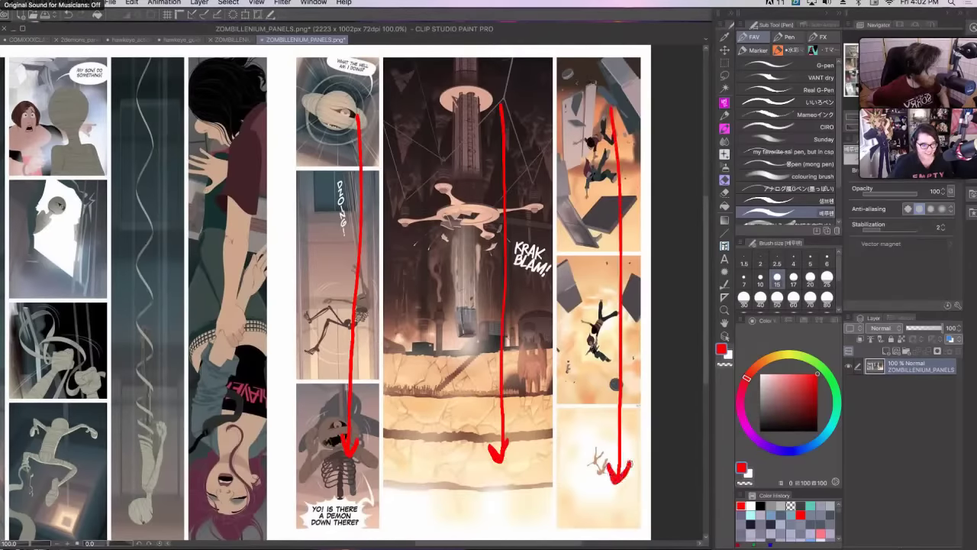
- Draw a red horizontal arrow across the upper part of the third page's three columns and undo it
{"action": "left_click_drag", "start_coordinate": [345, 118], "coordinate": [586, 120]}
{"action": "left_click_drag", "start_coordinate": [586, 121], "coordinate": [552, 139]}
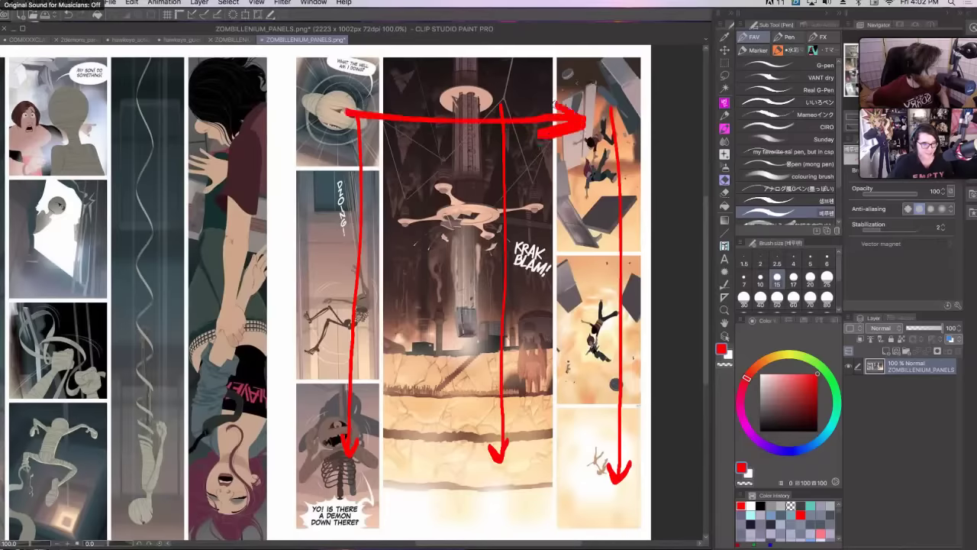
{"action": "key", "text": "super+z"}
{"action": "key", "text": "super+z"}
{"action": "key", "text": "super+z"}
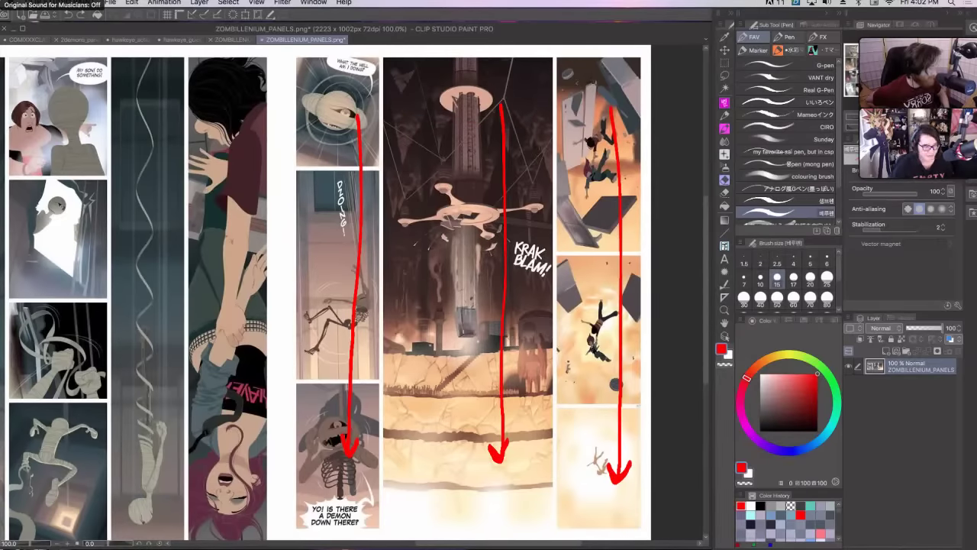
- Undo the three red downward arrows on the third page
{"action": "scroll", "coordinate": [354, 293], "scroll_direction": "left", "scroll_amount": 2}
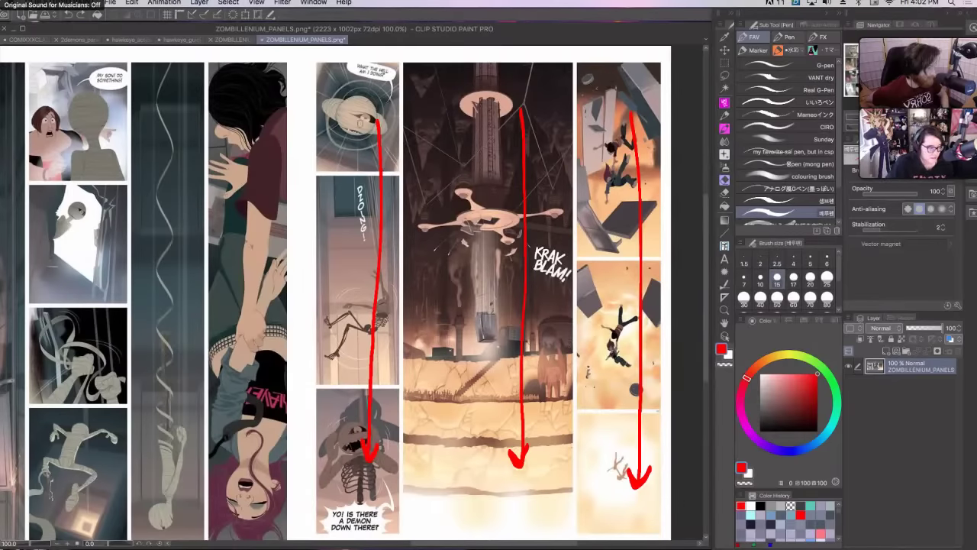
{"action": "key", "text": "ctrl+z"}
{"action": "key", "text": "ctrl+z"}
{"action": "key", "text": "ctrl+z"}
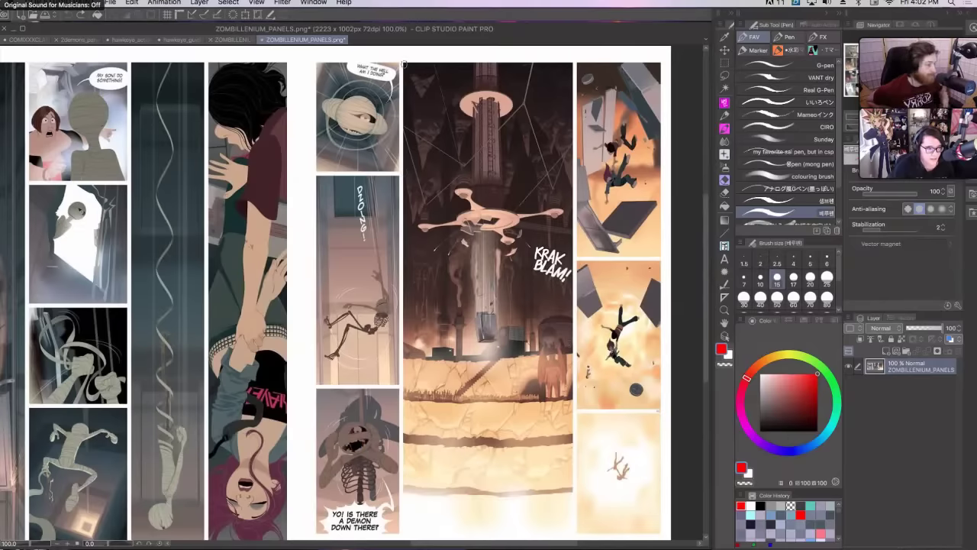
- Box the top of the "KRAK BLAM!" panel in red, add a downward arrow, undo both, and try a stroke down the adjacent falling-figures column
{"action": "mouse_move", "coordinate": [403, 64]}
{"action": "left_mouse_down"}
{"action": "mouse_move", "coordinate": [419, 162]}
{"action": "mouse_move", "coordinate": [442, 188]}
{"action": "mouse_move", "coordinate": [556, 183]}
{"action": "mouse_move", "coordinate": [570, 136]}
{"action": "mouse_move", "coordinate": [563, 70]}
{"action": "mouse_move", "coordinate": [386, 69]}
{"action": "left_mouse_up"}
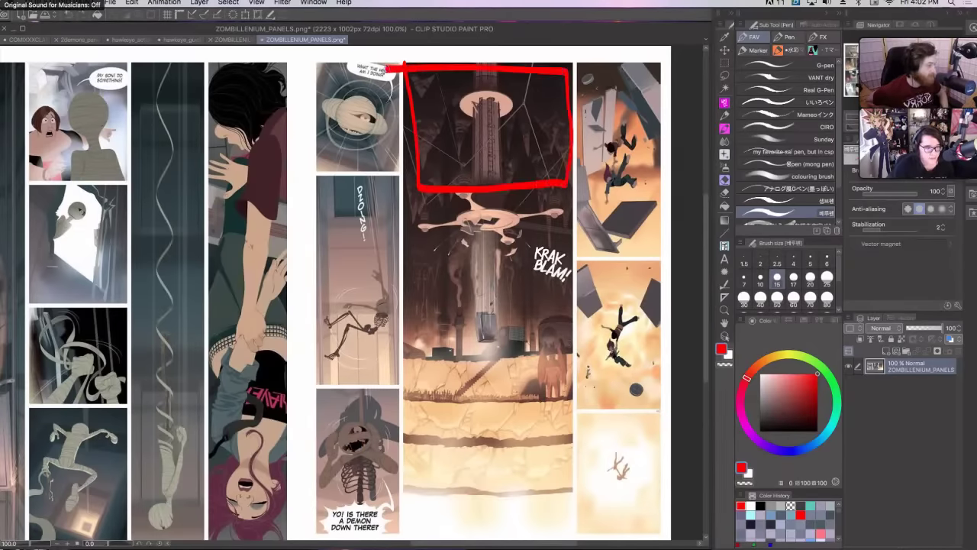
{"action": "mouse_move", "coordinate": [501, 138]}
{"action": "left_mouse_down"}
{"action": "mouse_move", "coordinate": [505, 202]}
{"action": "mouse_move", "coordinate": [516, 538]}
{"action": "mouse_move", "coordinate": [531, 516]}
{"action": "left_mouse_up"}
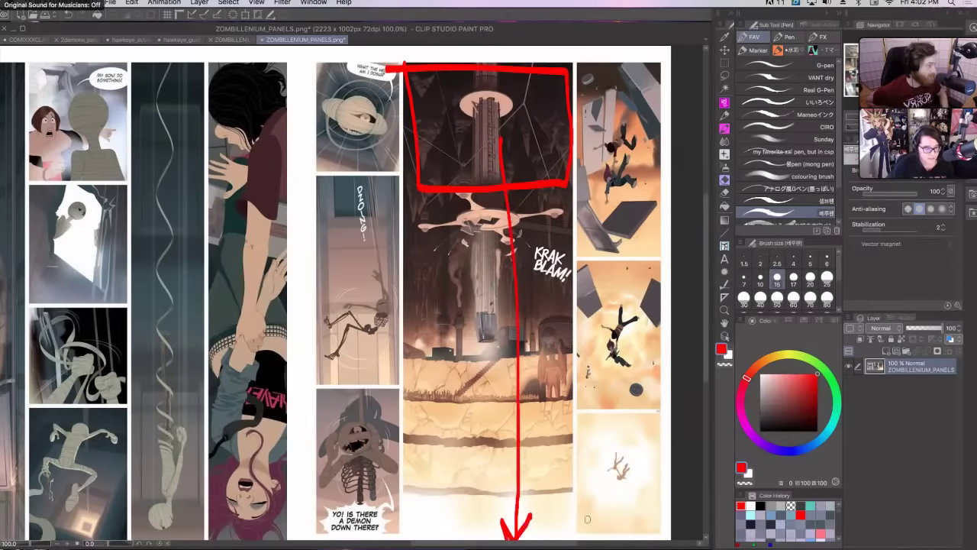
{"action": "key", "text": "super+z"}
{"action": "key", "text": "super+z"}
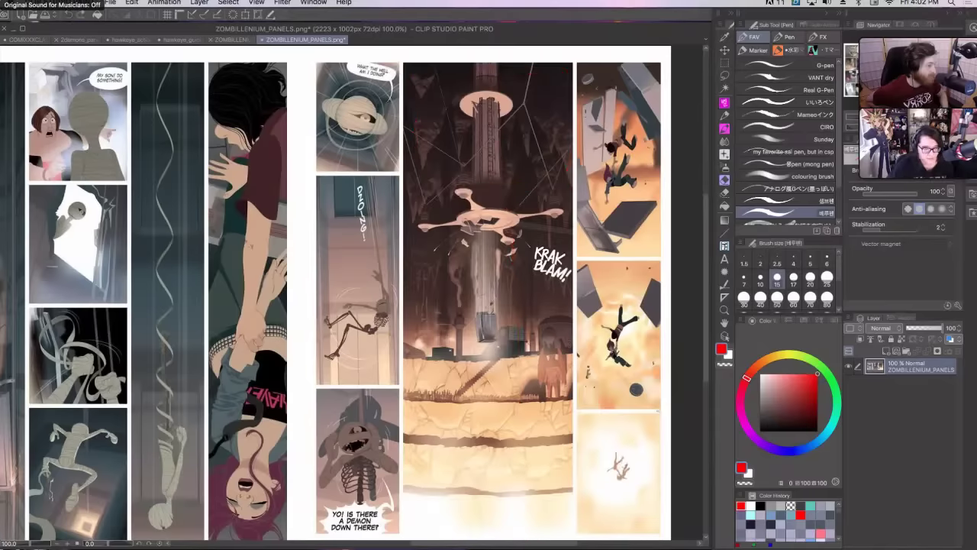
{"action": "mouse_move", "coordinate": [590, 215]}
{"action": "left_mouse_down"}
{"action": "mouse_move", "coordinate": [596, 320]}
{"action": "mouse_move", "coordinate": [593, 457]}
{"action": "left_mouse_up"}
{"action": "key", "text": "super+z"}
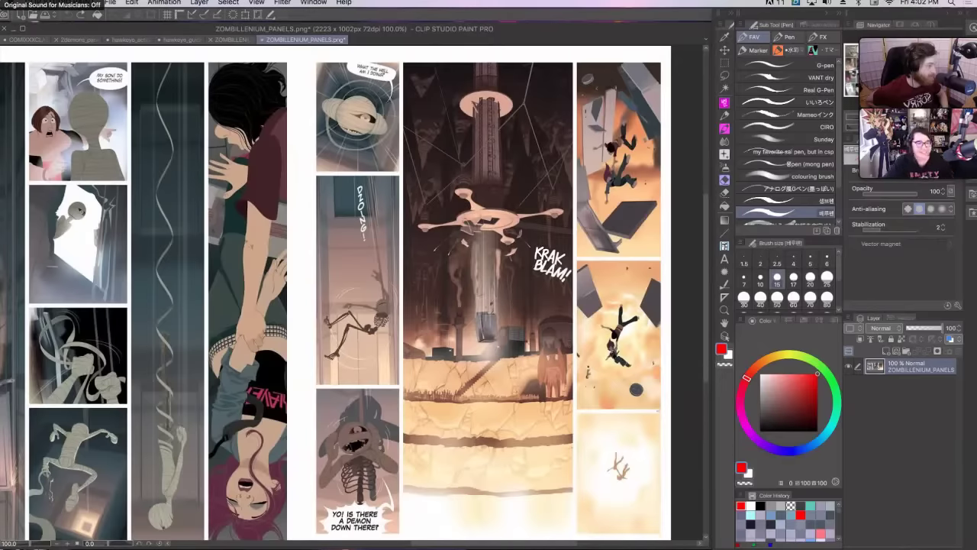
- Return from the third page through the vertical elevator panels to the first page and compare their panel layouts
{"action": "left_click_drag", "start_coordinate": [488, 422], "coordinate": [514, 411]}
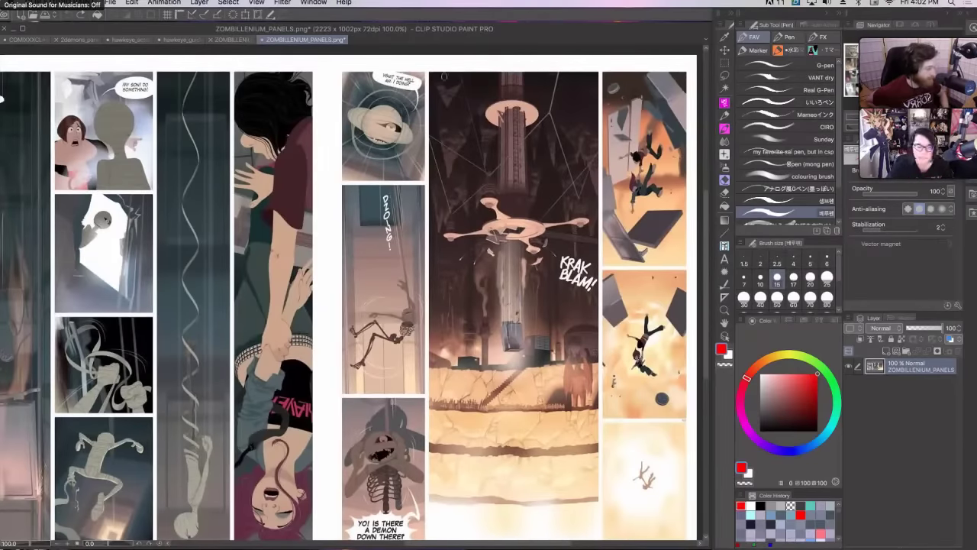
{"action": "left_click_drag", "start_coordinate": [152, 305], "coordinate": [268, 284]}
{"action": "mouse_move", "coordinate": [225, 171]}
{"action": "left_mouse_down"}
{"action": "mouse_move", "coordinate": [220, 229]}
{"action": "mouse_move", "coordinate": [233, 170]}
{"action": "left_mouse_up"}
{"action": "key", "text": "ctrl+z"}
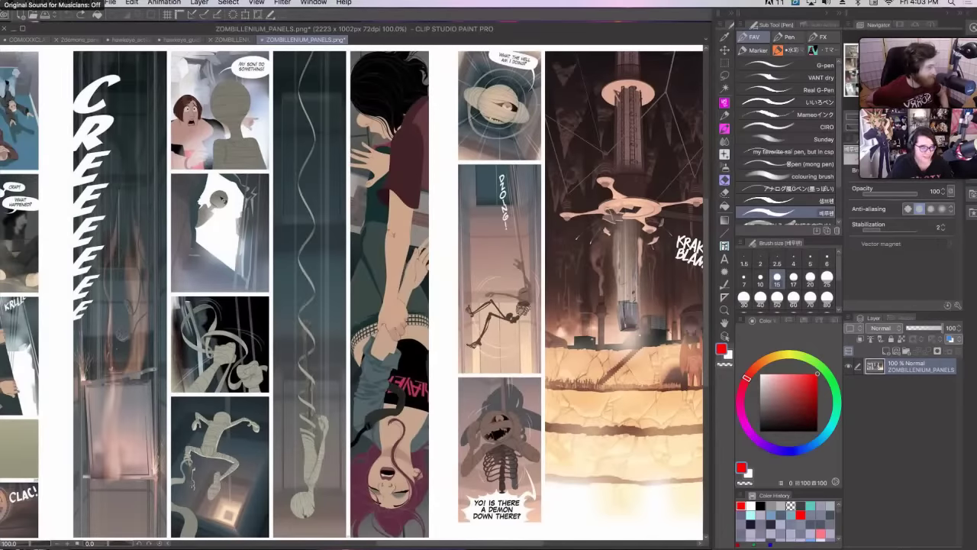
{"action": "scroll", "coordinate": [351, 294], "scroll_direction": "left", "scroll_amount": 10}
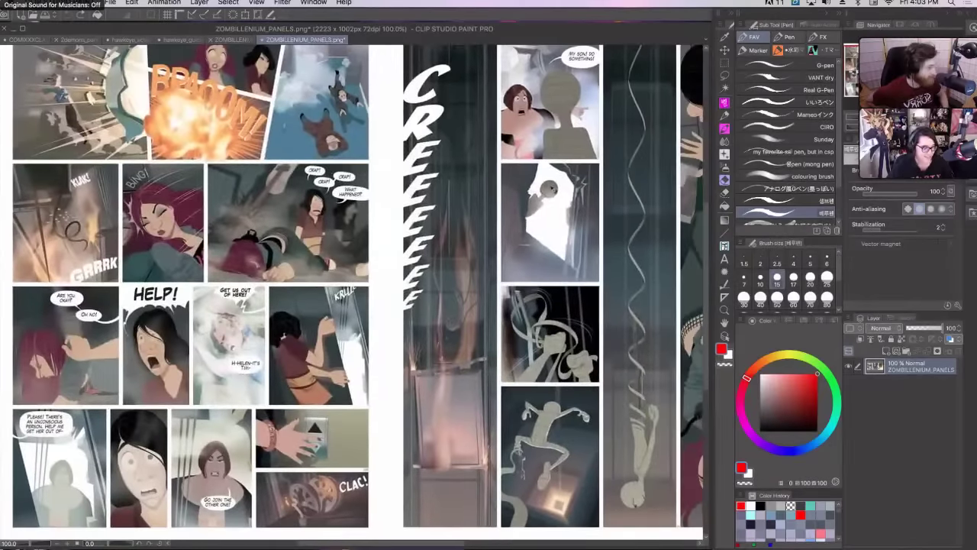
- Open blacksad_goated.jpg as the next reference comic and bring its first page into view at 100%
{"action": "scroll", "coordinate": [351, 294], "scroll_direction": "right", "scroll_amount": 12}
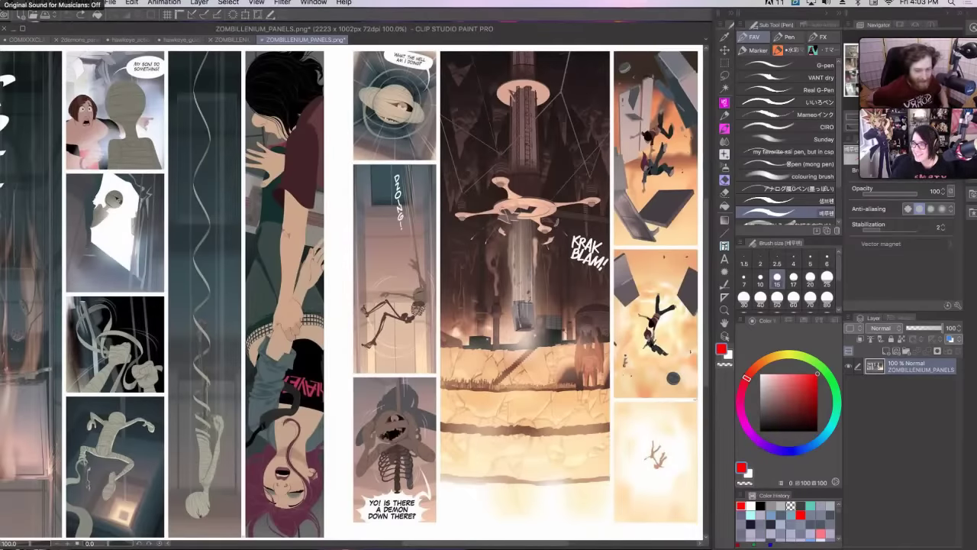
{"action": "key", "text": "super+Tab"}
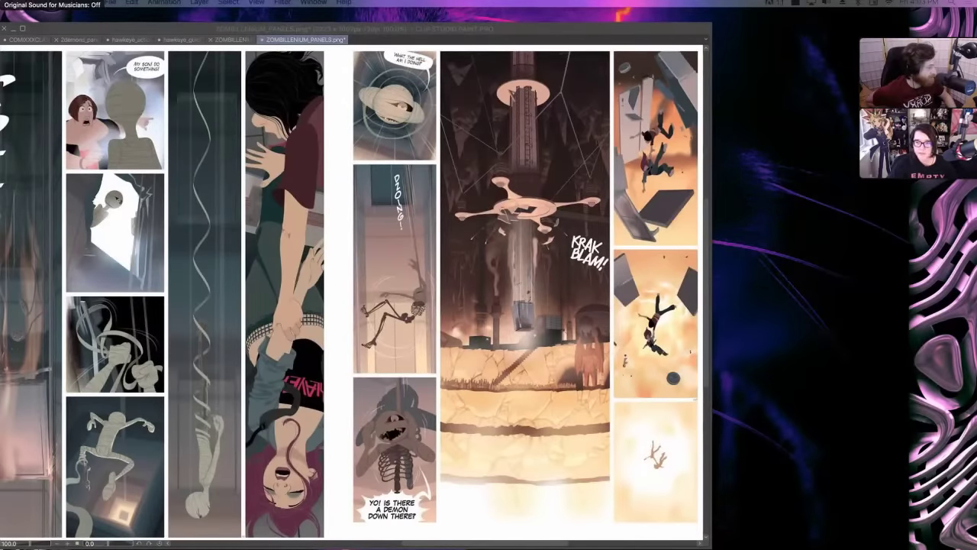
{"action": "left_click_drag", "start_coordinate": [942, 470], "coordinate": [569, 381]}
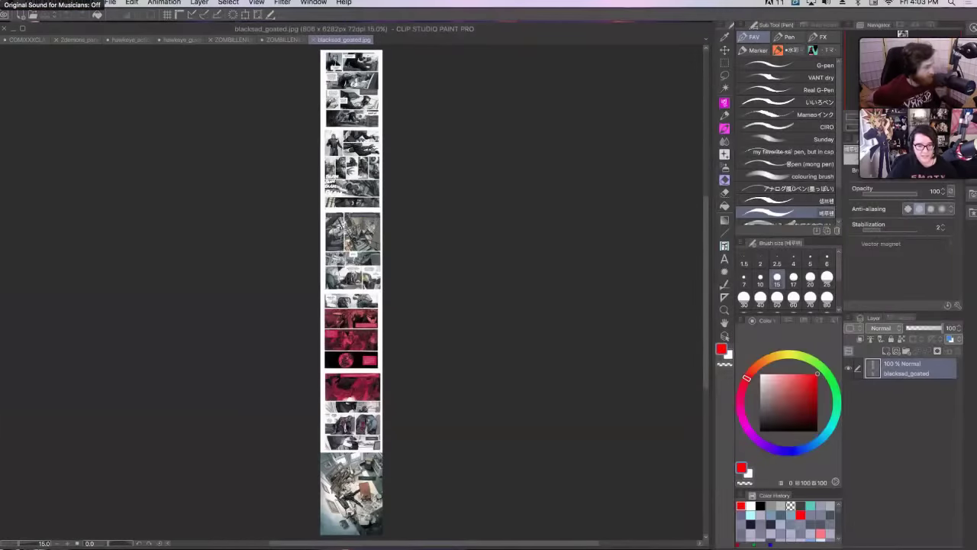
{"action": "scroll", "coordinate": [351, 488], "scroll_direction": "up", "scroll_amount": 10}
{"action": "scroll", "coordinate": [351, 290], "scroll_direction": "down", "scroll_amount": 10}
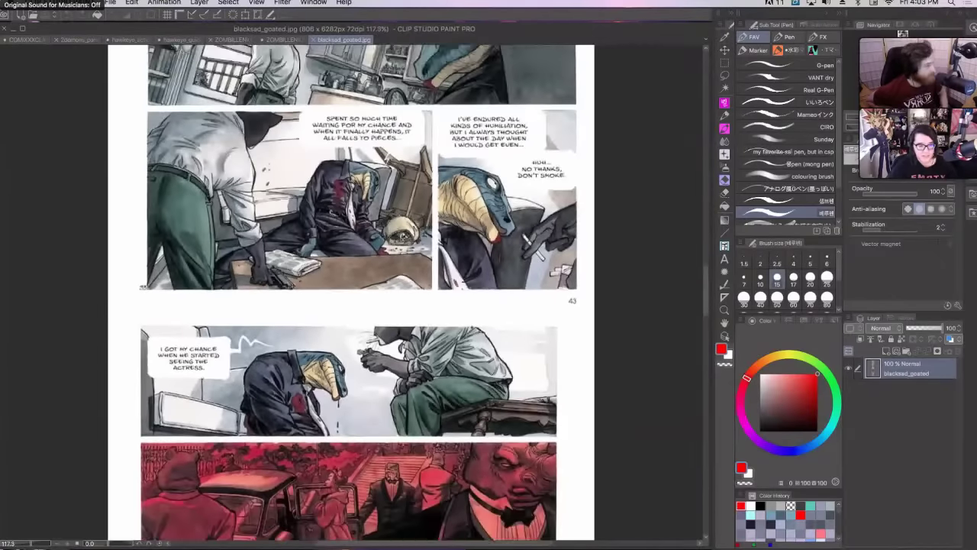
{"action": "scroll", "coordinate": [351, 290], "scroll_direction": "up", "scroll_amount": 6}
{"action": "scroll", "coordinate": [351, 290], "scroll_direction": "down", "scroll_amount": 3}
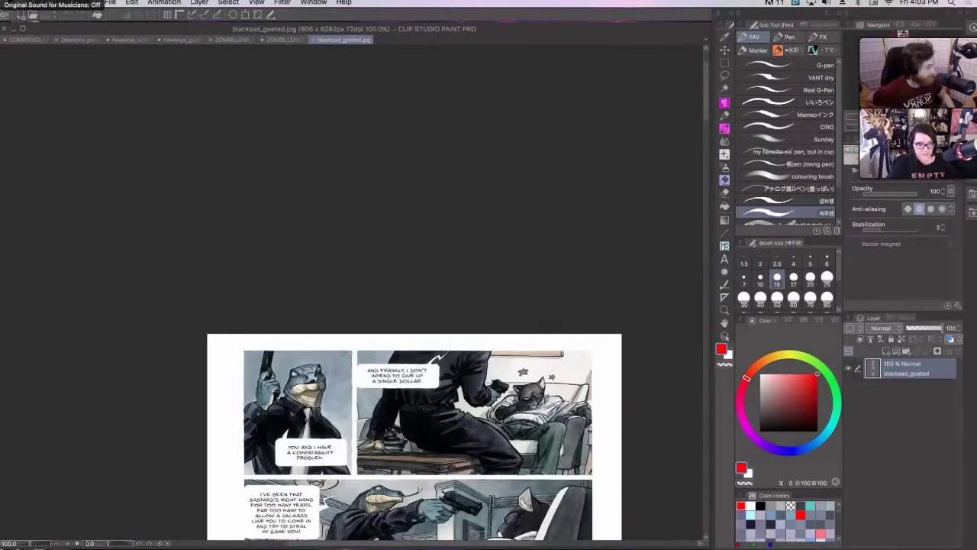
{"action": "scroll", "coordinate": [702, 133], "scroll_direction": "down", "scroll_amount": 5}
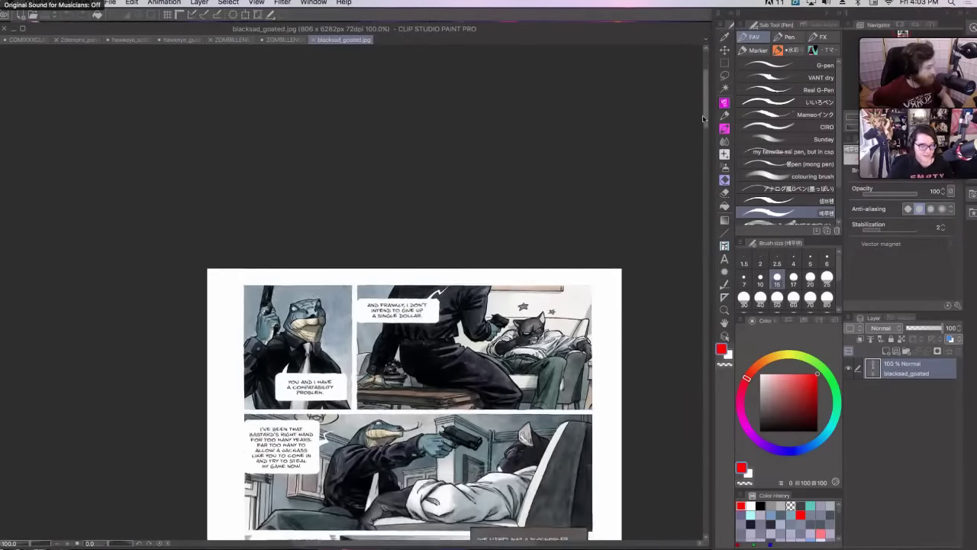
{"action": "scroll", "coordinate": [702, 134], "scroll_direction": "down", "scroll_amount": 2}
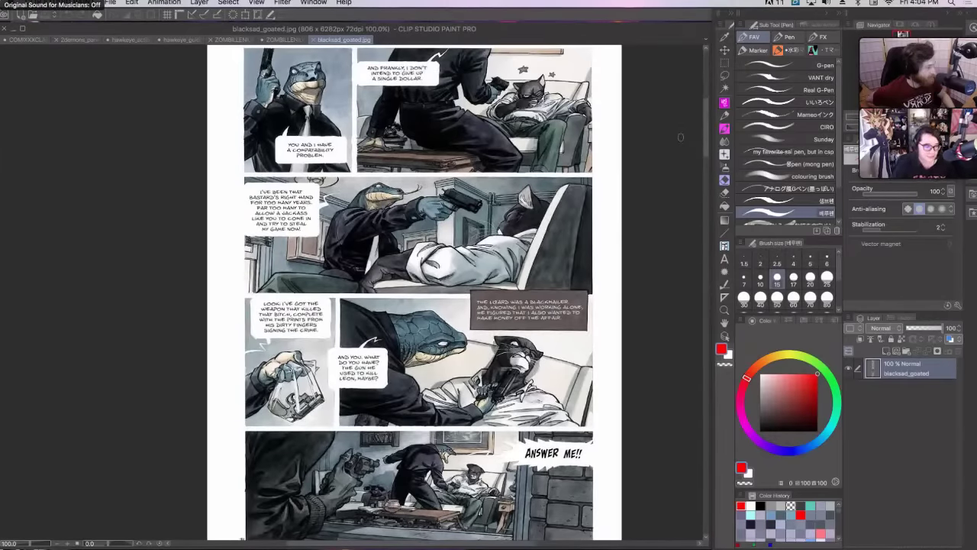
- Mark the first page's second panel and the lizard's collar in the first panel with red strokes, undoing each mark
{"action": "mouse_move", "coordinate": [512, 77]}
{"action": "left_mouse_down"}
{"action": "mouse_move", "coordinate": [504, 106]}
{"action": "mouse_move", "coordinate": [532, 64]}
{"action": "mouse_move", "coordinate": [519, 89]}
{"action": "left_mouse_up"}
{"action": "key", "text": "super+z"}
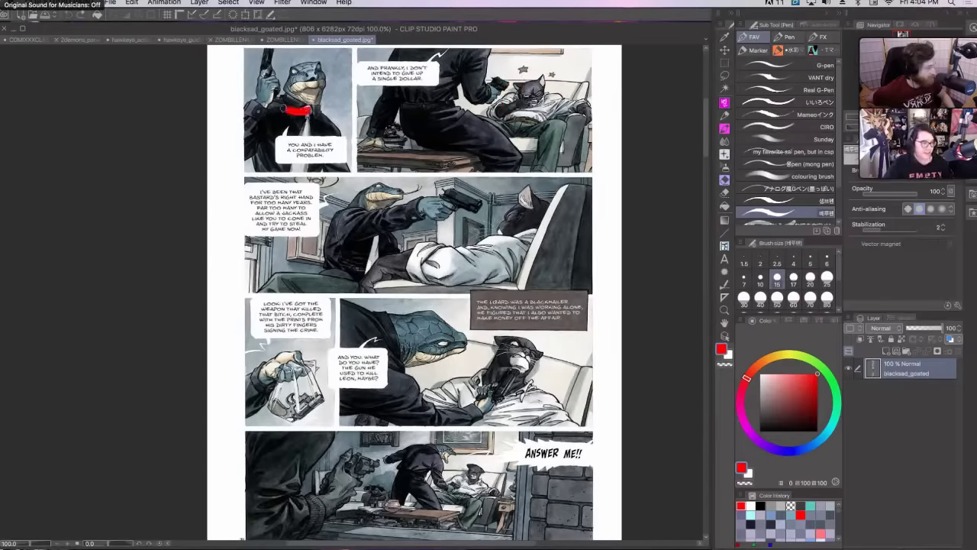
{"action": "mouse_move", "coordinate": [290, 115]}
{"action": "left_mouse_down"}
{"action": "mouse_move", "coordinate": [342, 61]}
{"action": "mouse_move", "coordinate": [323, 105]}
{"action": "left_mouse_up"}
{"action": "key", "text": "super+z"}
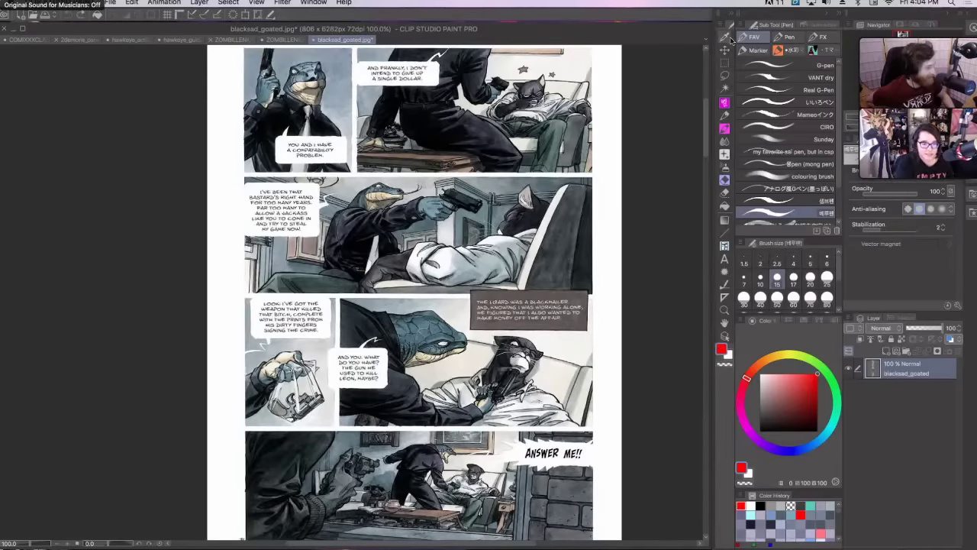
{"action": "left_click", "coordinate": [724, 322]}
{"action": "left_click", "coordinate": [724, 115]}
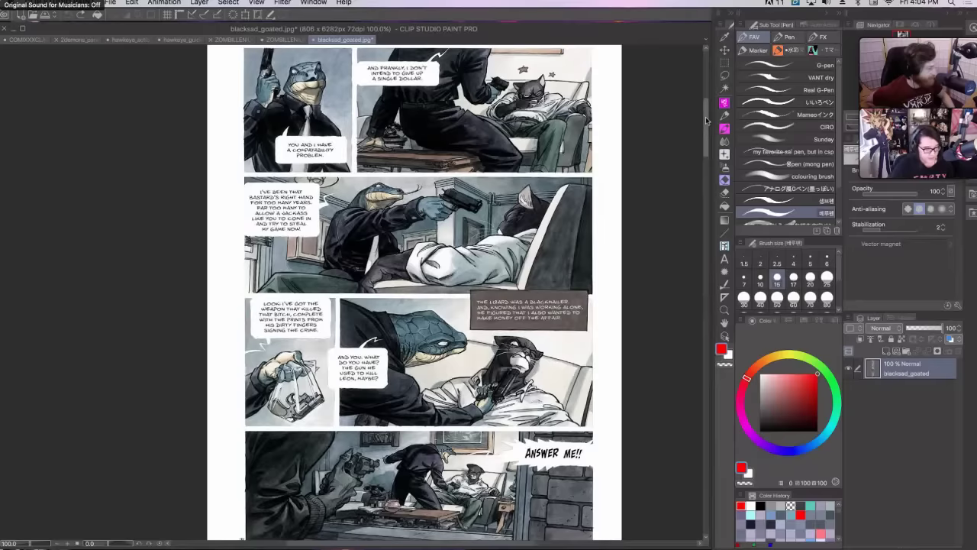
- On the second page, outline the opening gunshot panel and the adjacent panel in red, circle the cat's face, and undo the marks
{"action": "left_click_drag", "start_coordinate": [705, 119], "coordinate": [700, 184]}
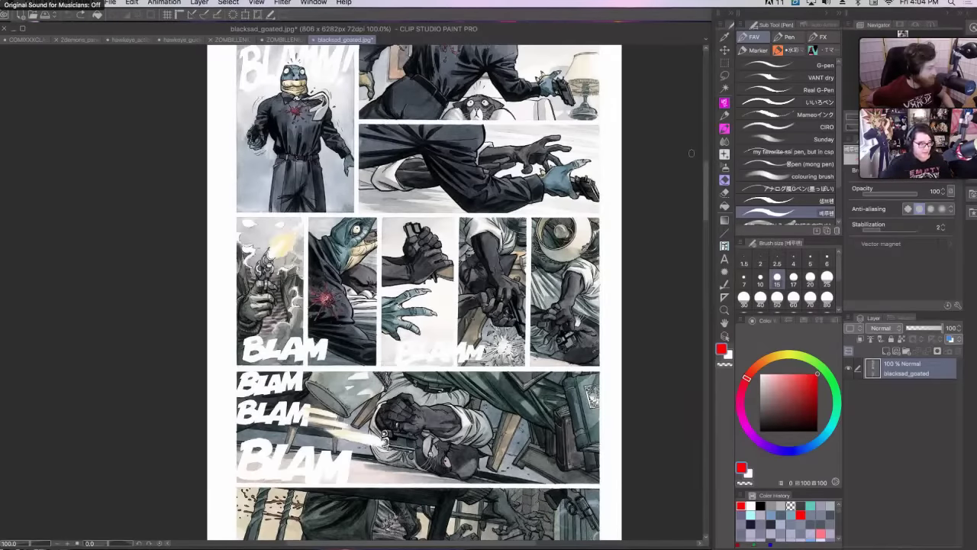
{"action": "mouse_move", "coordinate": [240, 95]}
{"action": "left_mouse_down"}
{"action": "mouse_move", "coordinate": [231, 150]}
{"action": "mouse_move", "coordinate": [313, 205]}
{"action": "mouse_move", "coordinate": [352, 76]}
{"action": "mouse_move", "coordinate": [232, 54]}
{"action": "left_mouse_up"}
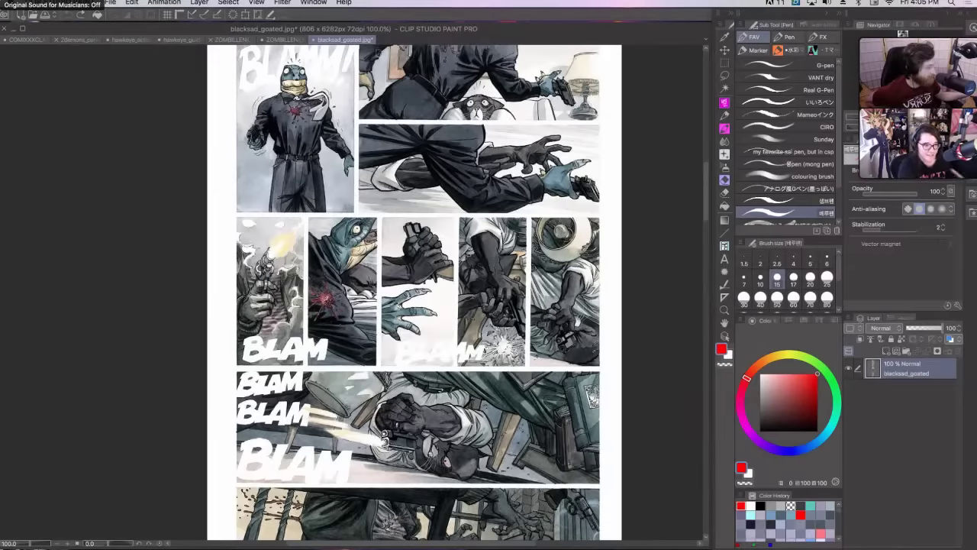
{"action": "mouse_move", "coordinate": [357, 55]}
{"action": "left_mouse_down"}
{"action": "mouse_move", "coordinate": [450, 126]}
{"action": "mouse_move", "coordinate": [602, 107]}
{"action": "mouse_move", "coordinate": [350, 52]}
{"action": "left_mouse_up"}
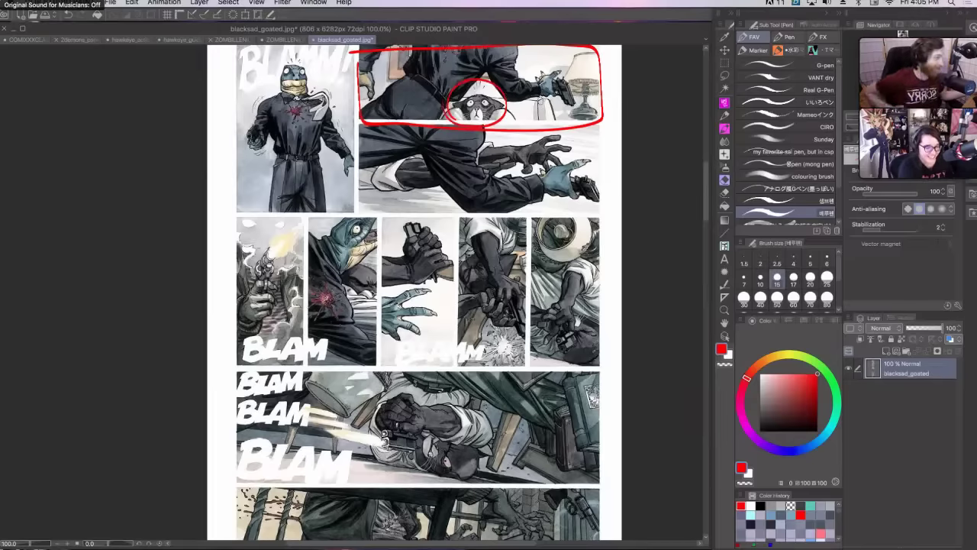
{"action": "key", "text": "super+z"}
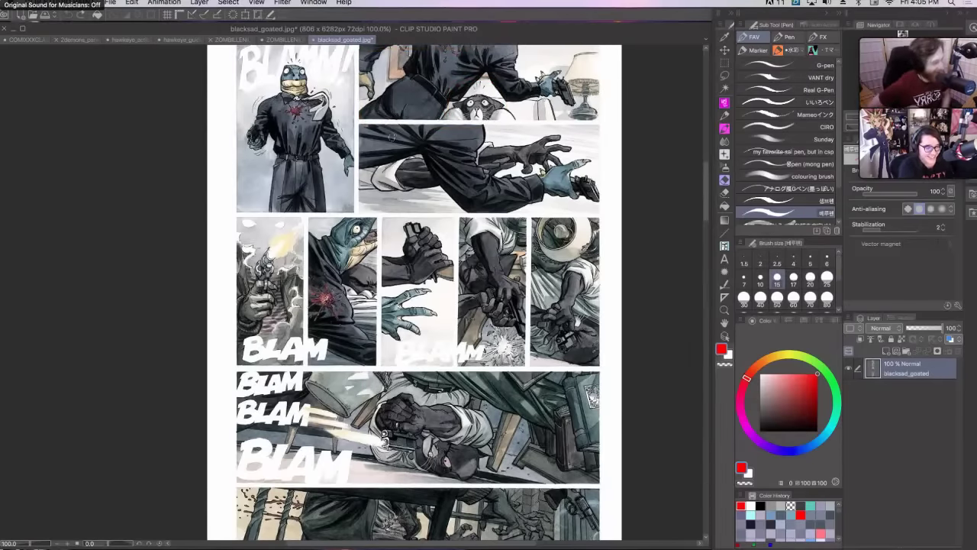
- Box the wide panel of the two reaching hands in red and undo the outline
{"action": "left_click_drag", "start_coordinate": [359, 205], "coordinate": [600, 206]}
{"action": "mouse_move", "coordinate": [357, 124]}
{"action": "left_mouse_down"}
{"action": "mouse_move", "coordinate": [601, 127]}
{"action": "mouse_move", "coordinate": [602, 207]}
{"action": "left_mouse_up"}
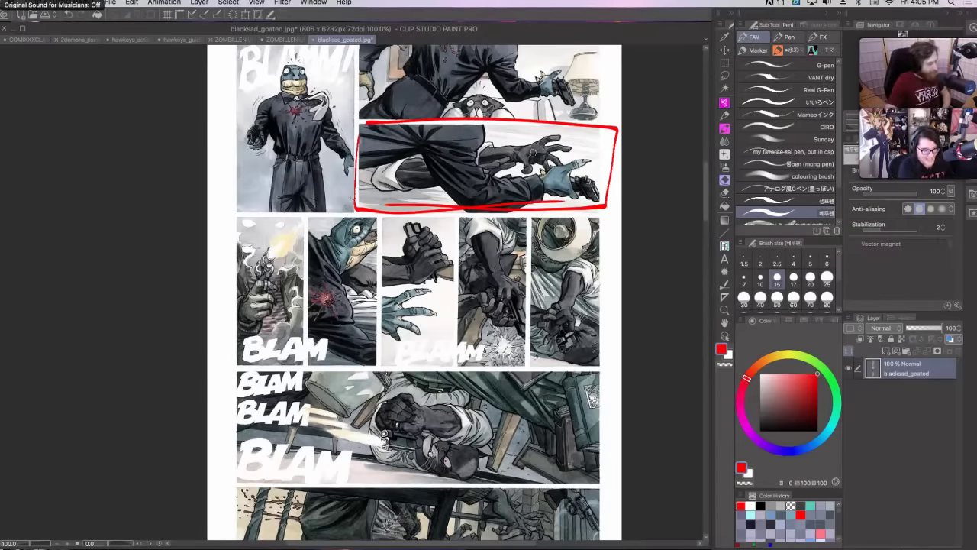
{"action": "key", "text": "super+z"}
{"action": "key", "text": "super+z"}
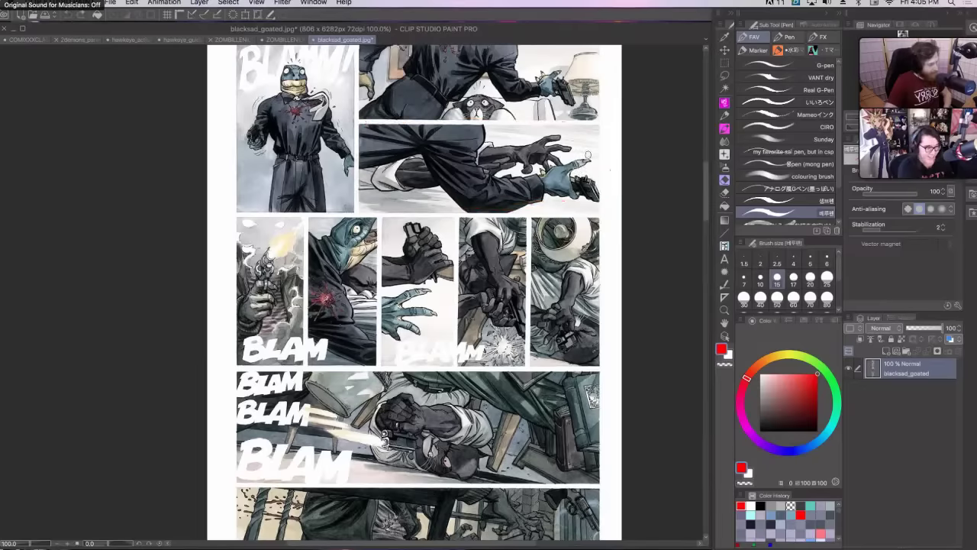
- Box the firing revolver panel, circle the shadowed gunman in the "ANSWER ME!!" panel above, and undo both marks
{"action": "mouse_move", "coordinate": [299, 216]}
{"action": "left_mouse_down"}
{"action": "mouse_move", "coordinate": [305, 358]}
{"action": "mouse_move", "coordinate": [241, 360]}
{"action": "mouse_move", "coordinate": [277, 205]}
{"action": "left_mouse_up"}
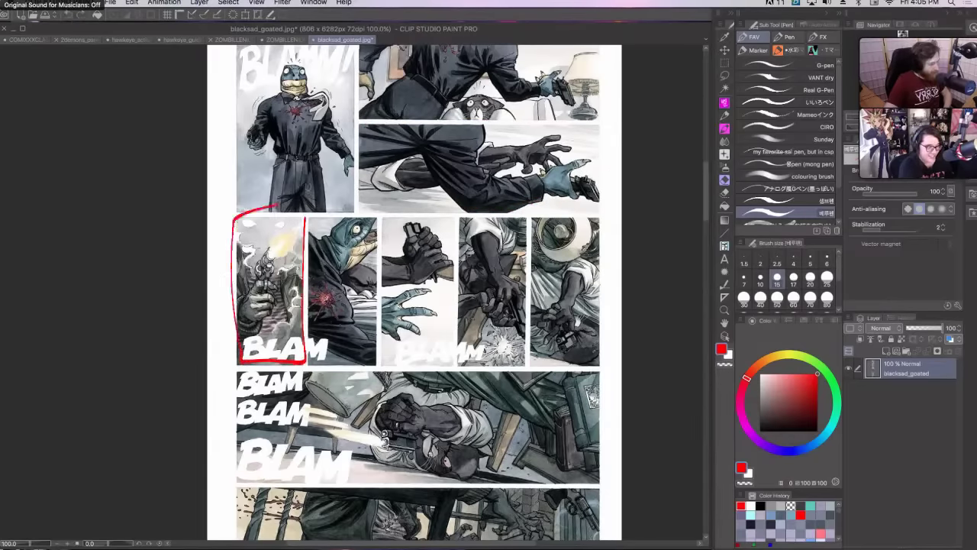
{"action": "scroll", "coordinate": [227, 198], "scroll_direction": "up", "scroll_amount": 5}
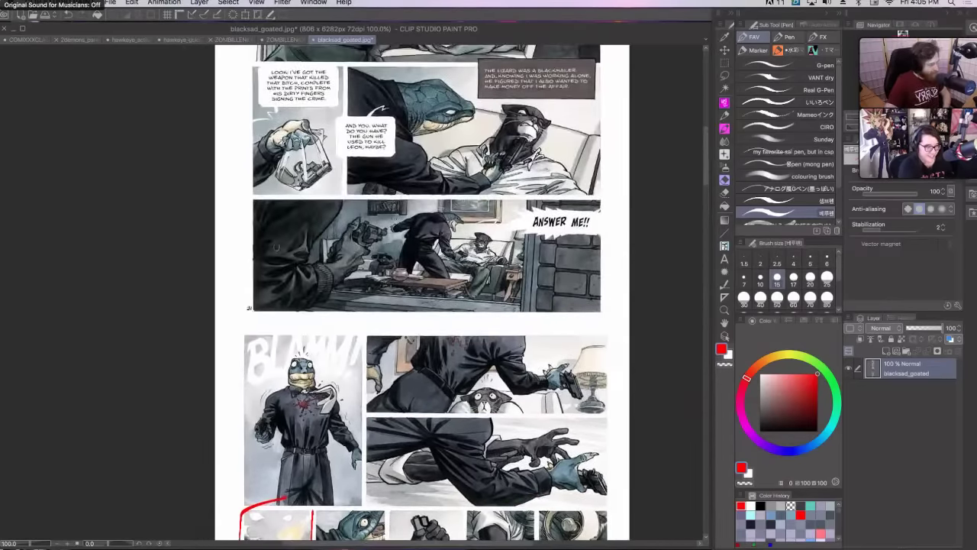
{"action": "mouse_move", "coordinate": [349, 192]}
{"action": "left_mouse_down"}
{"action": "mouse_move", "coordinate": [305, 305]}
{"action": "mouse_move", "coordinate": [403, 222]}
{"action": "left_mouse_up"}
{"action": "scroll", "coordinate": [516, 99], "scroll_direction": "down", "scroll_amount": 4}
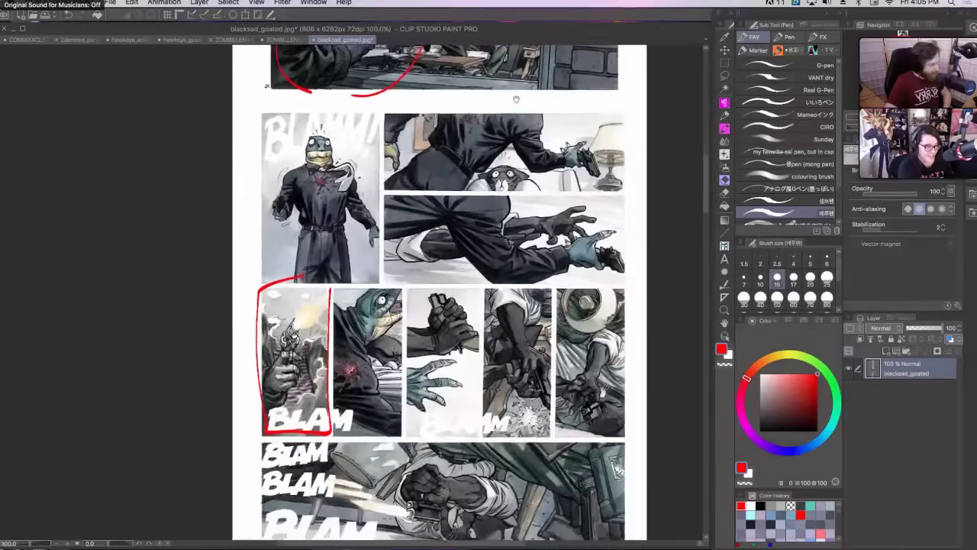
{"action": "scroll", "coordinate": [516, 99], "scroll_direction": "down", "scroll_amount": 2}
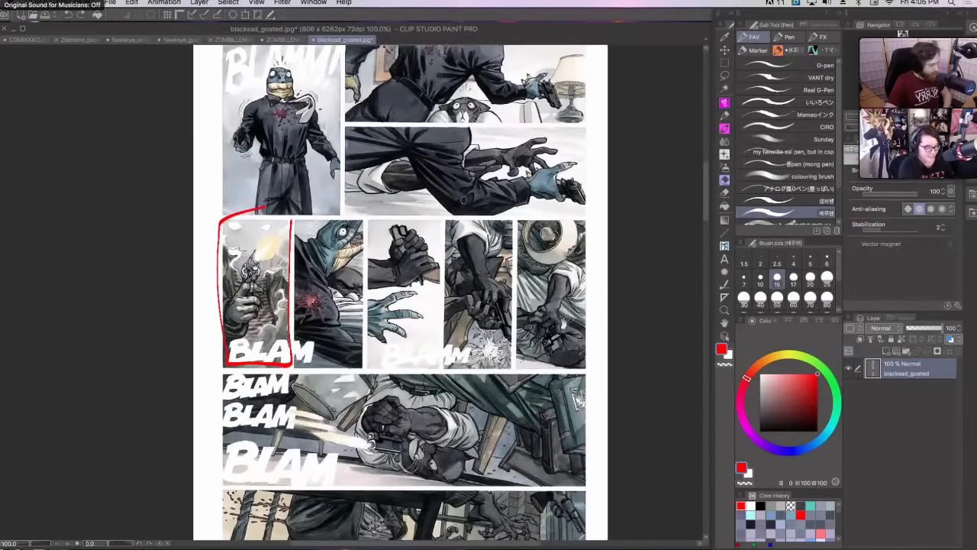
{"action": "key", "text": "super+z"}
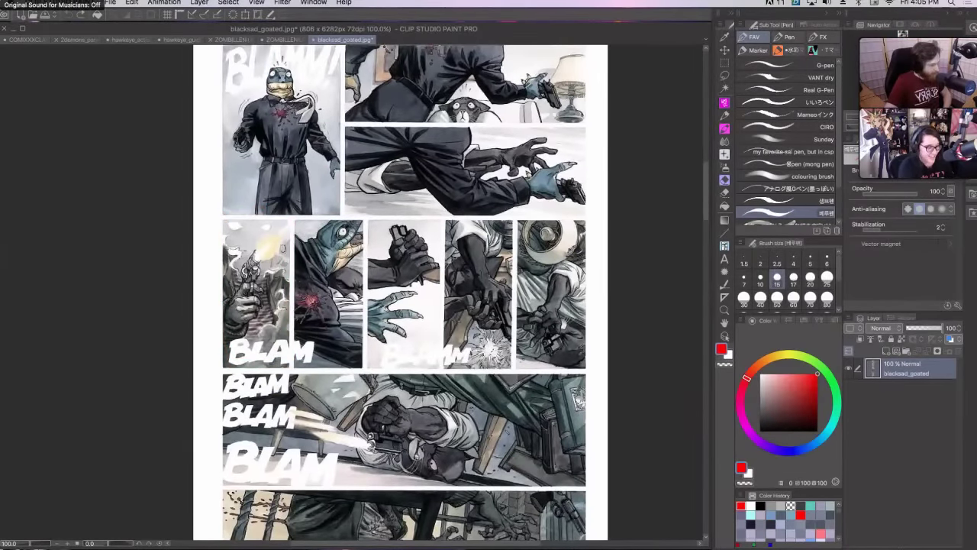
- Dot the focal points across the row of five narrow panels in red and undo the dots
{"action": "left_click", "coordinate": [245, 268]}
{"action": "left_click", "coordinate": [353, 292]}
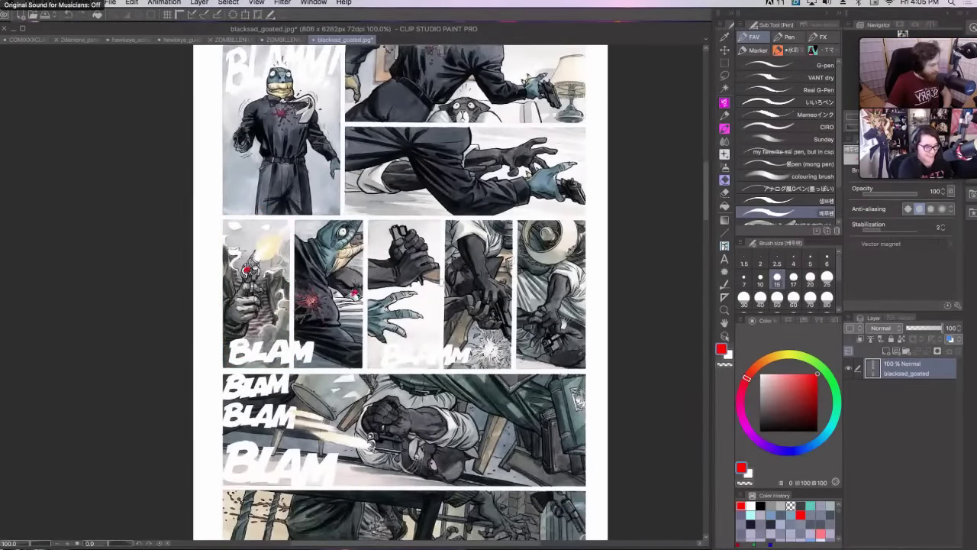
{"action": "left_click", "coordinate": [489, 291]}
{"action": "left_click", "coordinate": [550, 289]}
{"action": "key", "text": "ctrl+z"}
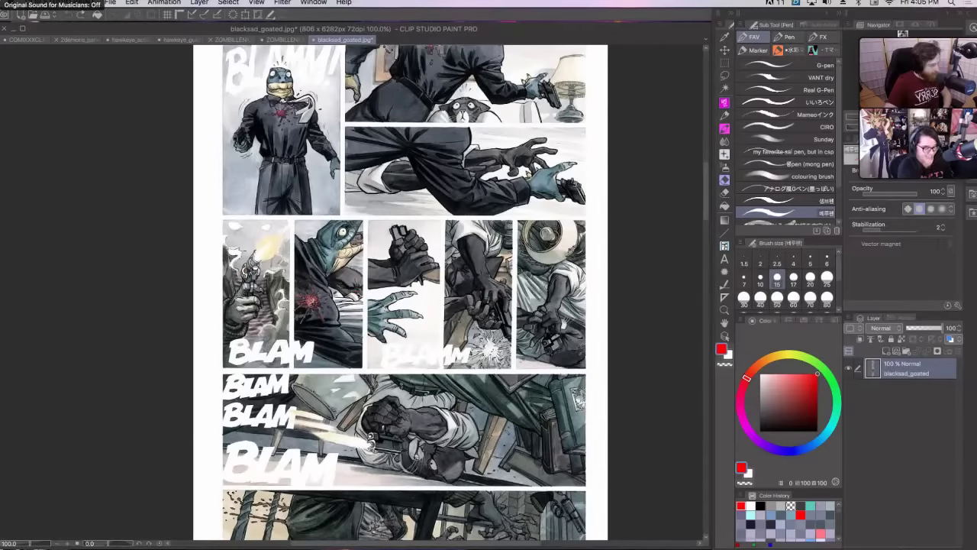
- Outline the row of five narrow panels and the wide "BLAM" panel beneath it in red, undoing both outlines
{"action": "scroll", "coordinate": [529, 275], "scroll_direction": "down", "scroll_amount": 2}
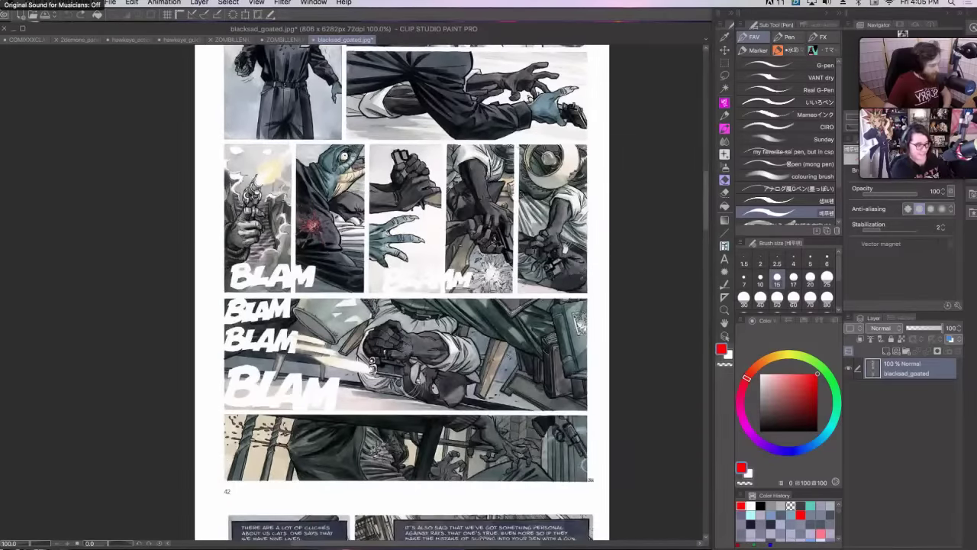
{"action": "scroll", "coordinate": [518, 159], "scroll_direction": "up", "scroll_amount": 1}
{"action": "mouse_move", "coordinate": [213, 168]}
{"action": "left_mouse_down"}
{"action": "mouse_move", "coordinate": [214, 314]}
{"action": "mouse_move", "coordinate": [491, 324]}
{"action": "mouse_move", "coordinate": [580, 200]}
{"action": "mouse_move", "coordinate": [486, 170]}
{"action": "mouse_move", "coordinate": [219, 177]}
{"action": "left_mouse_up"}
{"action": "scroll", "coordinate": [209, 305], "scroll_direction": "down", "scroll_amount": 1}
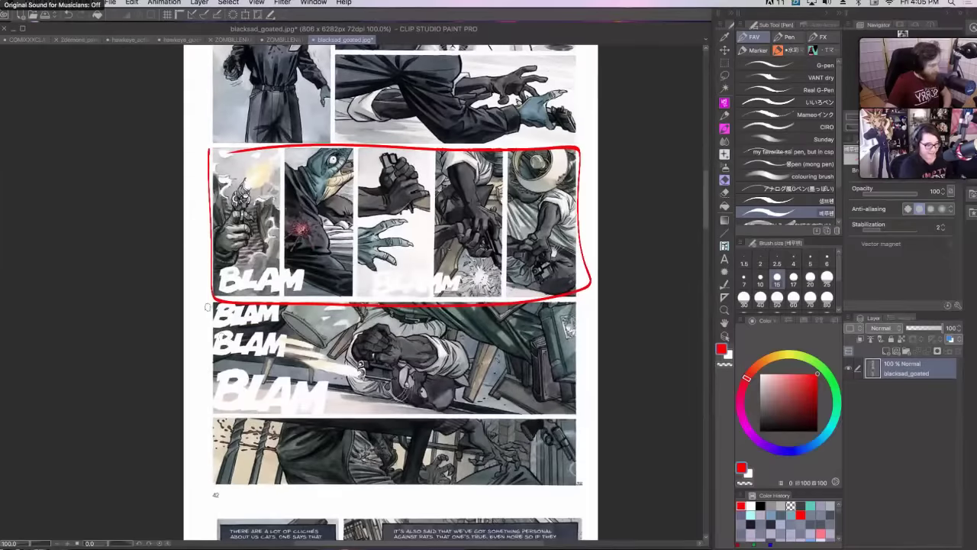
{"action": "mouse_move", "coordinate": [207, 307]}
{"action": "left_mouse_down"}
{"action": "mouse_move", "coordinate": [595, 374]}
{"action": "mouse_move", "coordinate": [230, 302]}
{"action": "left_mouse_up"}
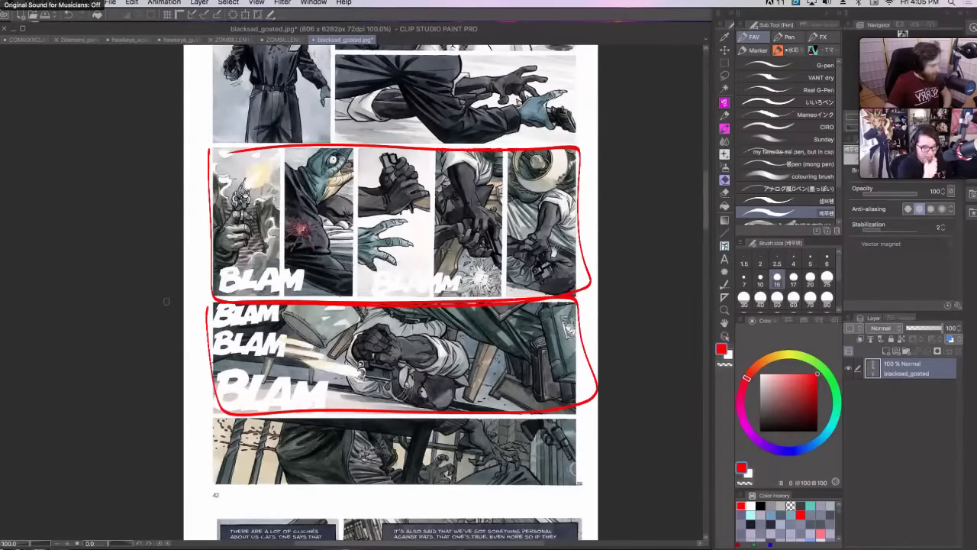
{"action": "key", "text": "ctrl+z"}
{"action": "key", "text": "ctrl+z"}
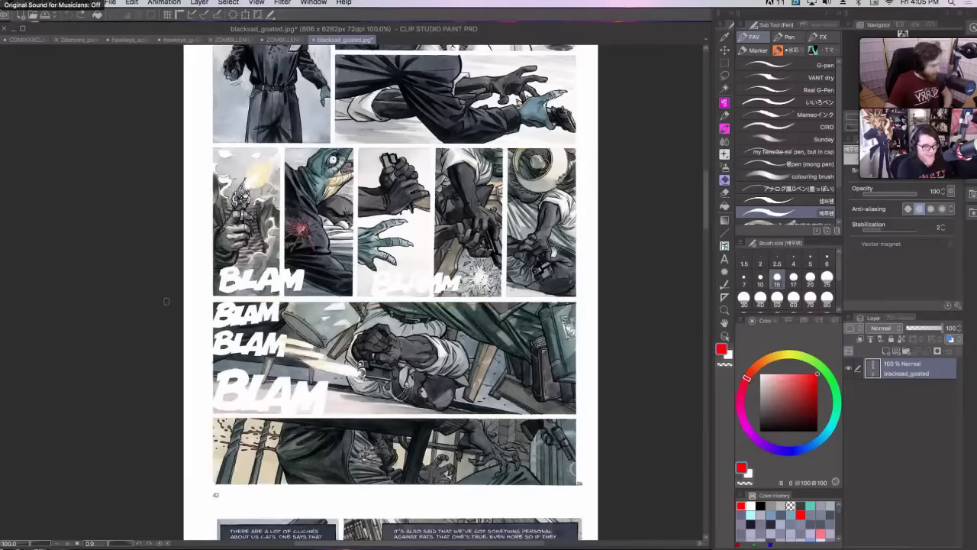
- Trace the eye's path across the five narrow panels and from the lizard's hand above into them, undoing each red stroke
{"action": "mouse_move", "coordinate": [269, 232]}
{"action": "left_mouse_down"}
{"action": "mouse_move", "coordinate": [363, 239]}
{"action": "mouse_move", "coordinate": [598, 203]}
{"action": "left_mouse_up"}
{"action": "key", "text": "ctrl+z"}
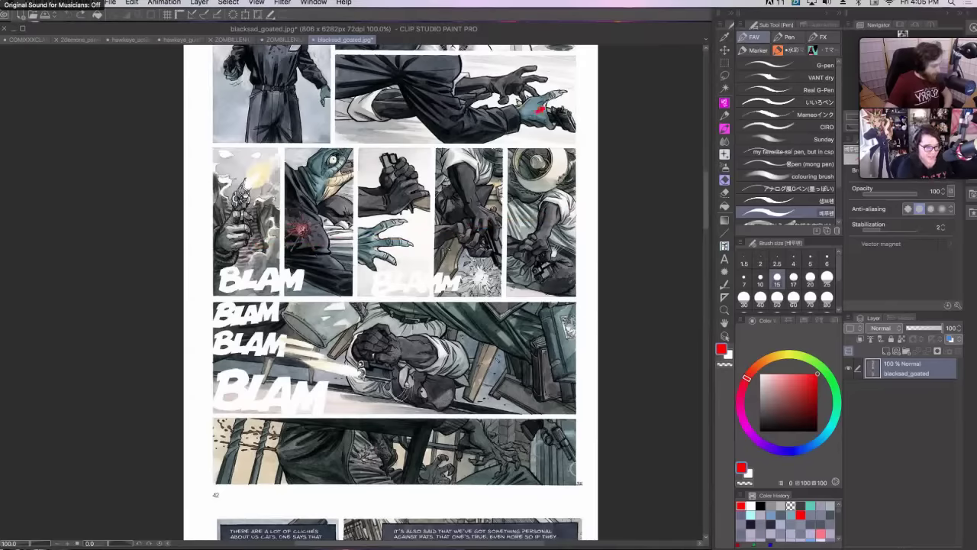
{"action": "left_click_drag", "start_coordinate": [543, 111], "coordinate": [418, 192]}
{"action": "key", "text": "ctrl+z"}
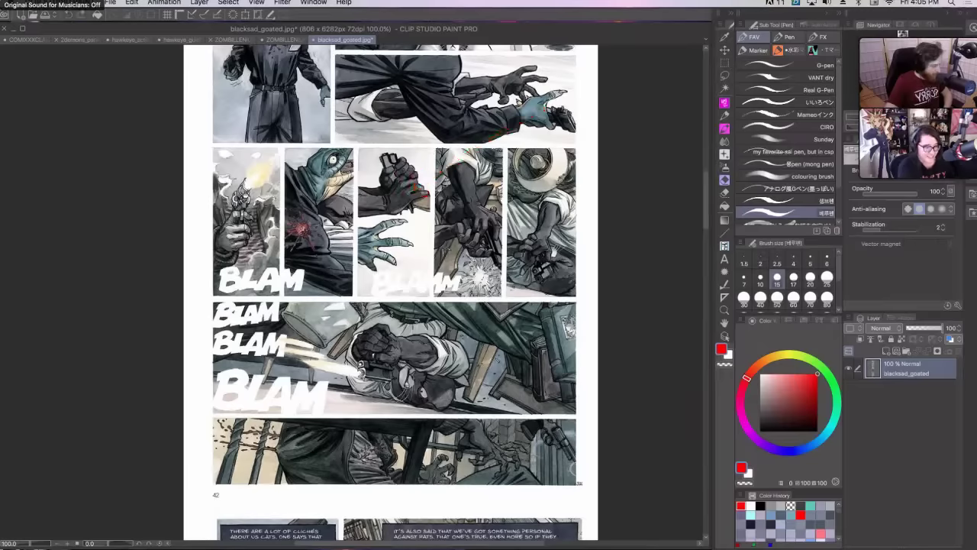
{"action": "left_click_drag", "start_coordinate": [490, 204], "coordinate": [532, 208]}
{"action": "key", "text": "ctrl+z"}
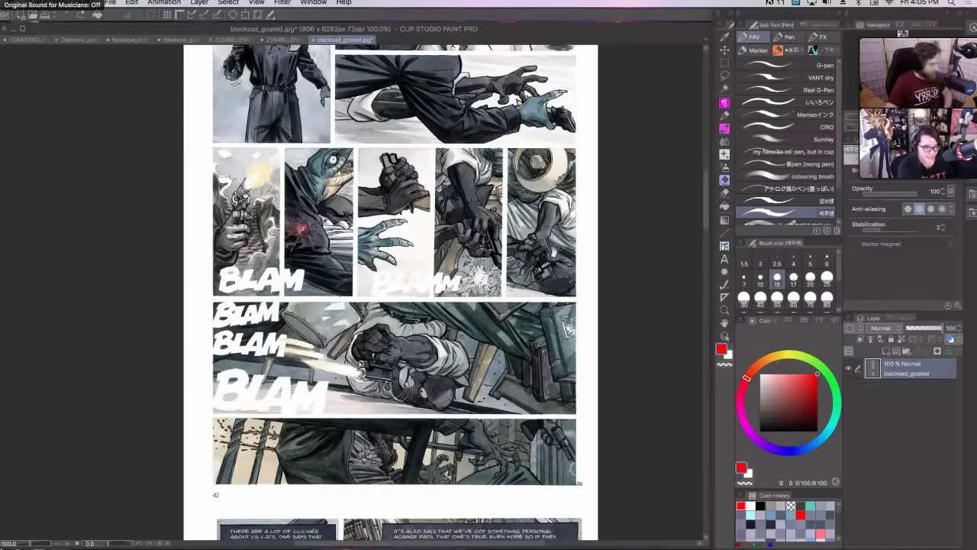
- Box the wide "BLAM" panel in red, add arrows pointing down toward its lower corner, and undo the marks
{"action": "scroll", "coordinate": [397, 290], "scroll_direction": "down", "scroll_amount": 5}
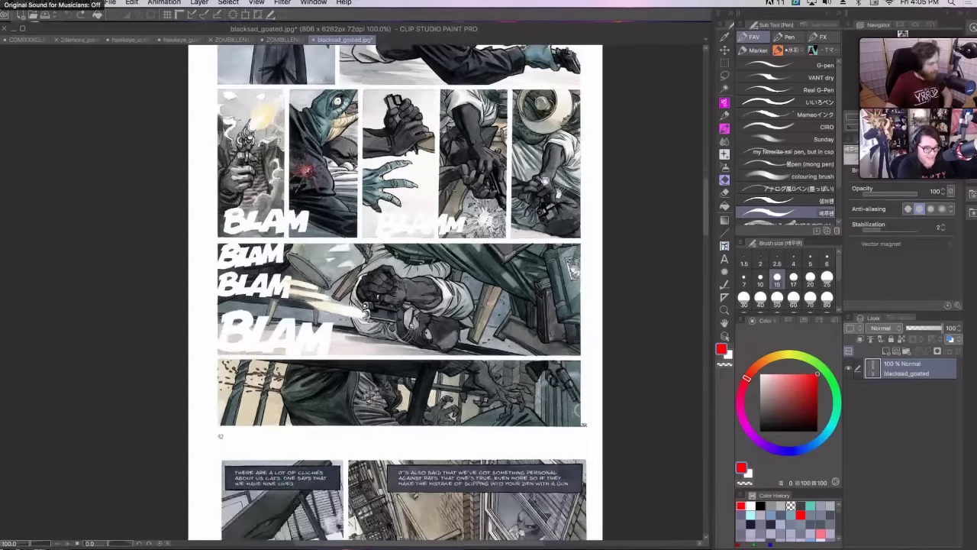
{"action": "mouse_move", "coordinate": [590, 202]}
{"action": "left_mouse_down"}
{"action": "mouse_move", "coordinate": [445, 313]}
{"action": "mouse_move", "coordinate": [244, 203]}
{"action": "mouse_move", "coordinate": [609, 200]}
{"action": "left_mouse_up"}
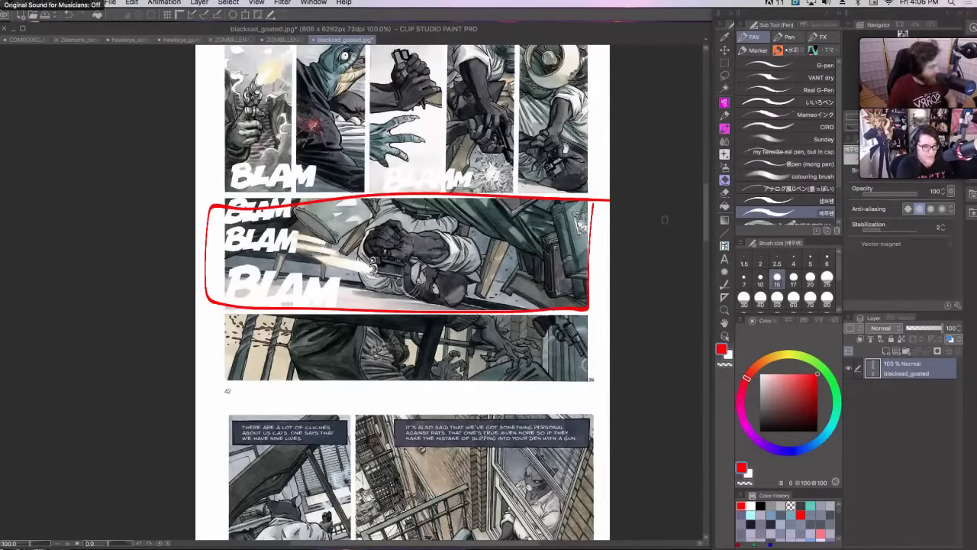
{"action": "mouse_move", "coordinate": [510, 203]}
{"action": "left_mouse_down"}
{"action": "mouse_move", "coordinate": [538, 221]}
{"action": "mouse_move", "coordinate": [571, 279]}
{"action": "left_mouse_up"}
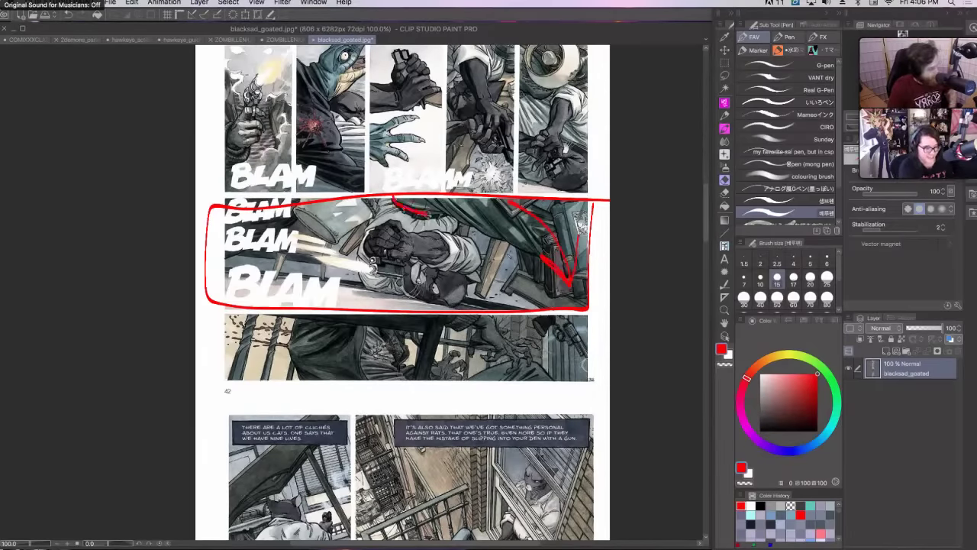
{"action": "key", "text": "ctrl+z"}
{"action": "key", "text": "ctrl+z"}
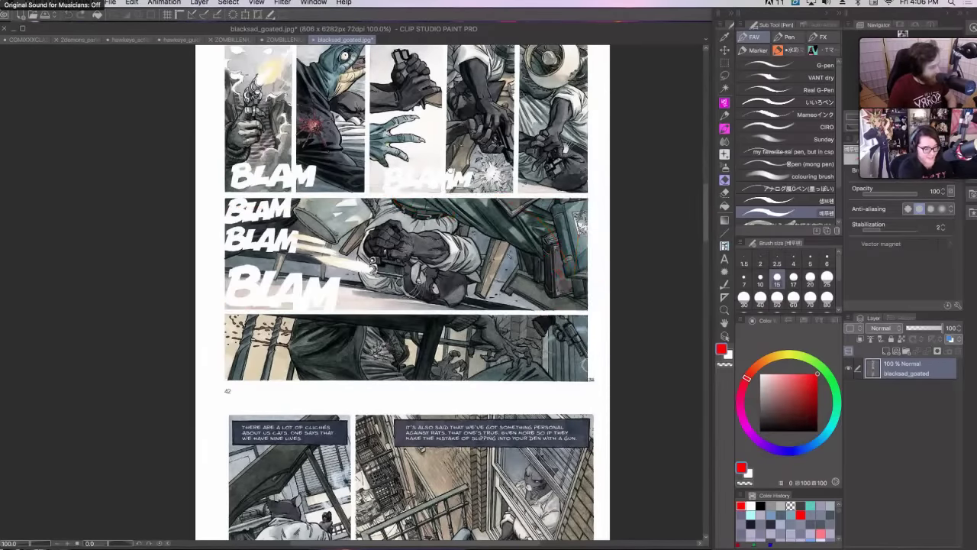
- Sketch curved red strokes descending diagonally through the wide "BLAM" panel to show its movement, and undo them
{"action": "mouse_move", "coordinate": [432, 193]}
{"action": "left_mouse_down"}
{"action": "mouse_move", "coordinate": [489, 233]}
{"action": "mouse_move", "coordinate": [495, 221]}
{"action": "mouse_move", "coordinate": [510, 246]}
{"action": "mouse_move", "coordinate": [469, 206]}
{"action": "mouse_move", "coordinate": [458, 221]}
{"action": "mouse_move", "coordinate": [521, 231]}
{"action": "mouse_move", "coordinate": [553, 259]}
{"action": "mouse_move", "coordinate": [578, 263]}
{"action": "left_mouse_up"}
{"action": "mouse_move", "coordinate": [397, 200]}
{"action": "left_mouse_down"}
{"action": "mouse_move", "coordinate": [448, 216]}
{"action": "mouse_move", "coordinate": [477, 273]}
{"action": "left_mouse_up"}
{"action": "key", "text": "ctrl+z"}
{"action": "key", "text": "ctrl+z"}
{"action": "key", "text": "ctrl+z"}
{"action": "key", "text": "ctrl+z"}
{"action": "key", "text": "ctrl+z"}
{"action": "key", "text": "ctrl+z"}
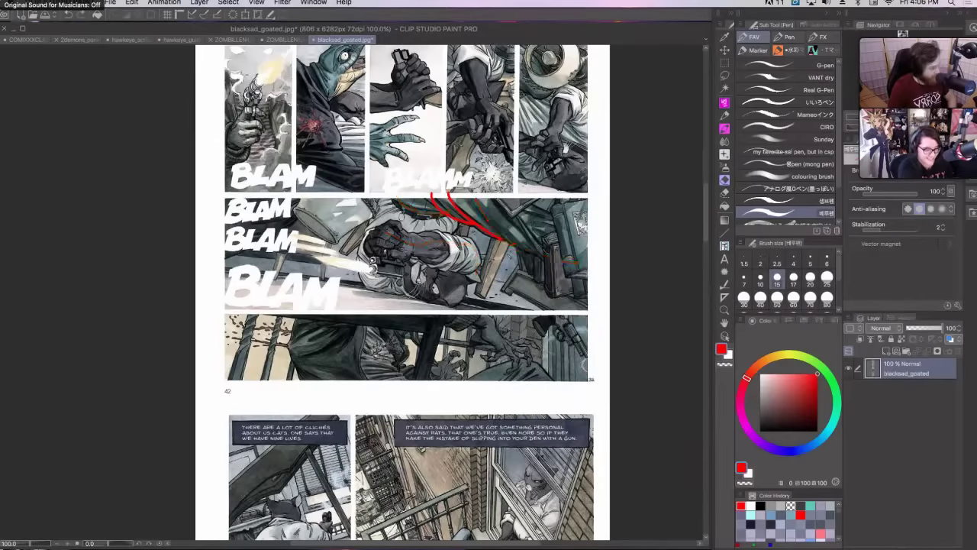
- Undo the curved red strokes, circle the cat's head in the wide "BLAM" panel in red, and undo the circle
{"action": "key", "text": "ctrl+z"}
{"action": "key", "text": "ctrl+z"}
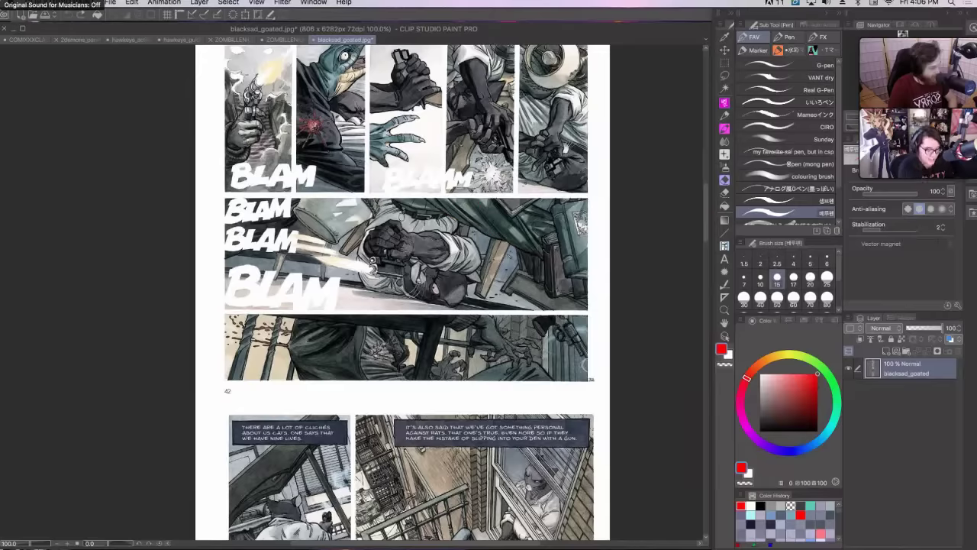
{"action": "mouse_move", "coordinate": [432, 290]}
{"action": "left_mouse_down"}
{"action": "mouse_move", "coordinate": [448, 291]}
{"action": "mouse_move", "coordinate": [433, 279]}
{"action": "mouse_move", "coordinate": [433, 252]}
{"action": "left_mouse_up"}
{"action": "key", "text": "ctrl+z"}
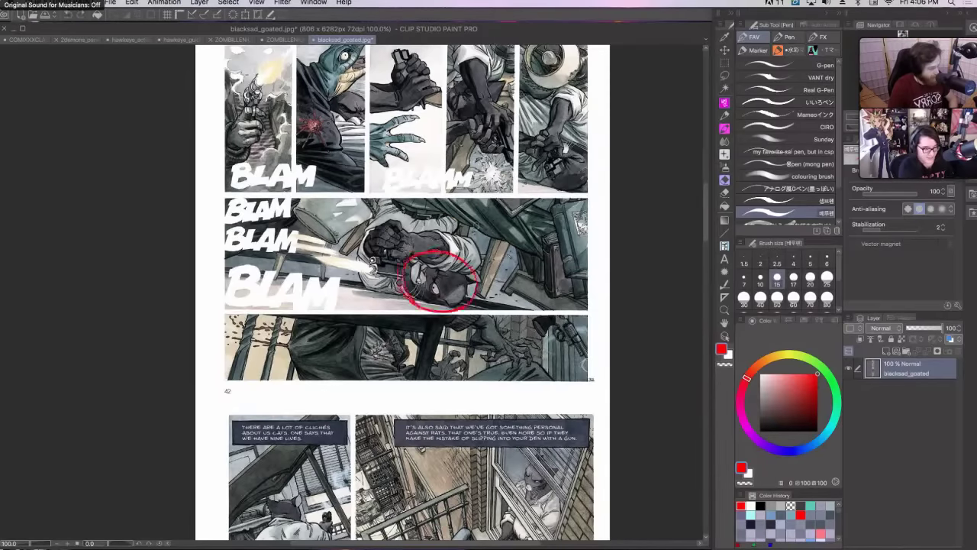
{"action": "key", "text": "ctrl+z"}
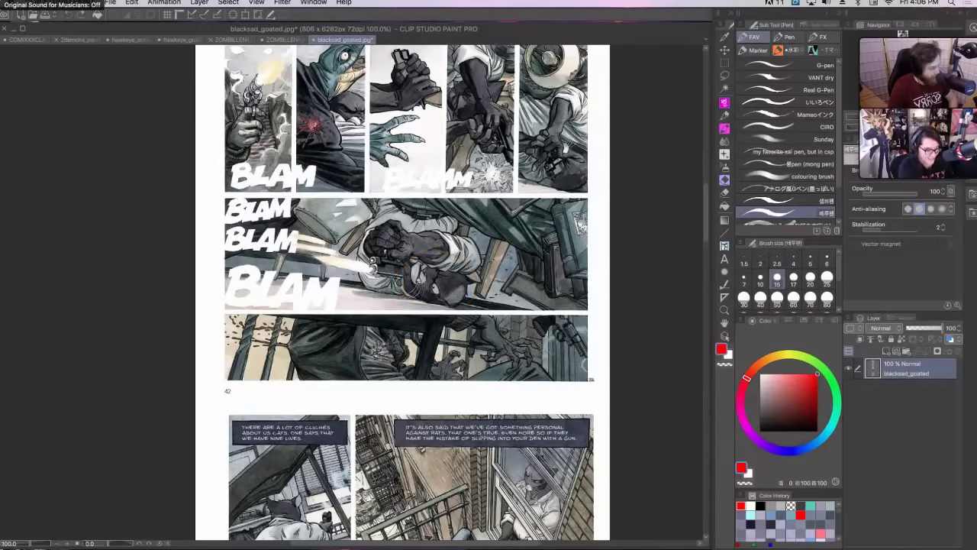
- Box the long, thin panel below the wide "BLAM" panel in red and undo the whole outline
{"action": "scroll", "coordinate": [517, 263], "scroll_direction": "down", "scroll_amount": 3}
{"action": "mouse_move", "coordinate": [227, 245]}
{"action": "left_mouse_down"}
{"action": "mouse_move", "coordinate": [228, 308]}
{"action": "mouse_move", "coordinate": [610, 312]}
{"action": "left_mouse_up"}
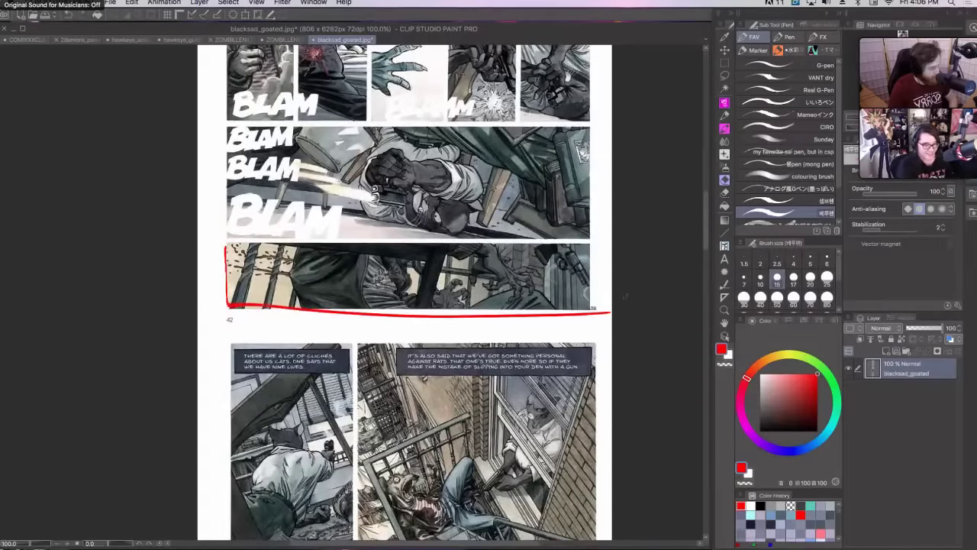
{"action": "mouse_move", "coordinate": [227, 244]}
{"action": "left_mouse_down"}
{"action": "mouse_move", "coordinate": [631, 241]}
{"action": "mouse_move", "coordinate": [588, 237]}
{"action": "mouse_move", "coordinate": [594, 309]}
{"action": "left_mouse_up"}
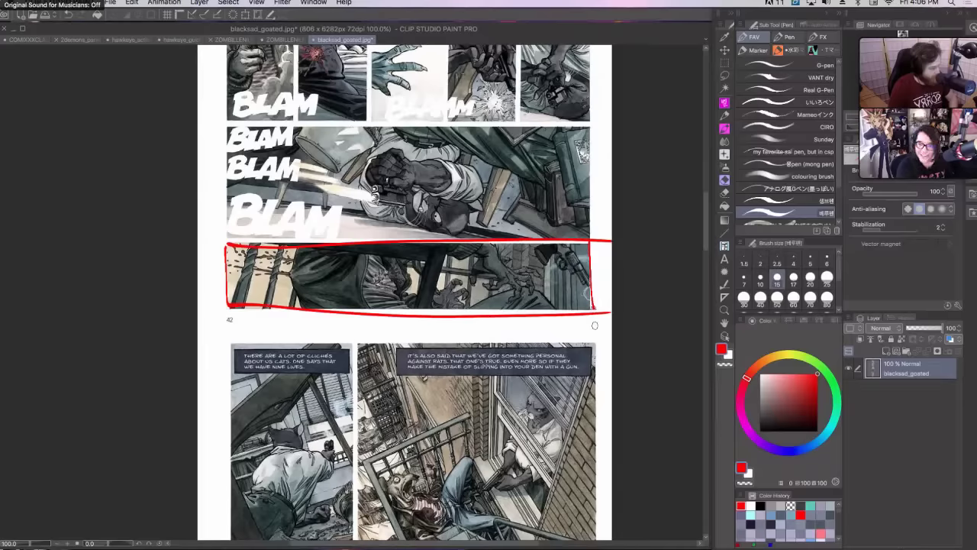
{"action": "key", "text": "super+z"}
{"action": "key", "text": "super+z"}
{"action": "key", "text": "super+z"}
{"action": "key", "text": "super+z"}
- Make a red mark at the opening caption about cat clichés on the following page and undo it
{"action": "scroll", "coordinate": [554, 206], "scroll_direction": "down", "scroll_amount": 3}
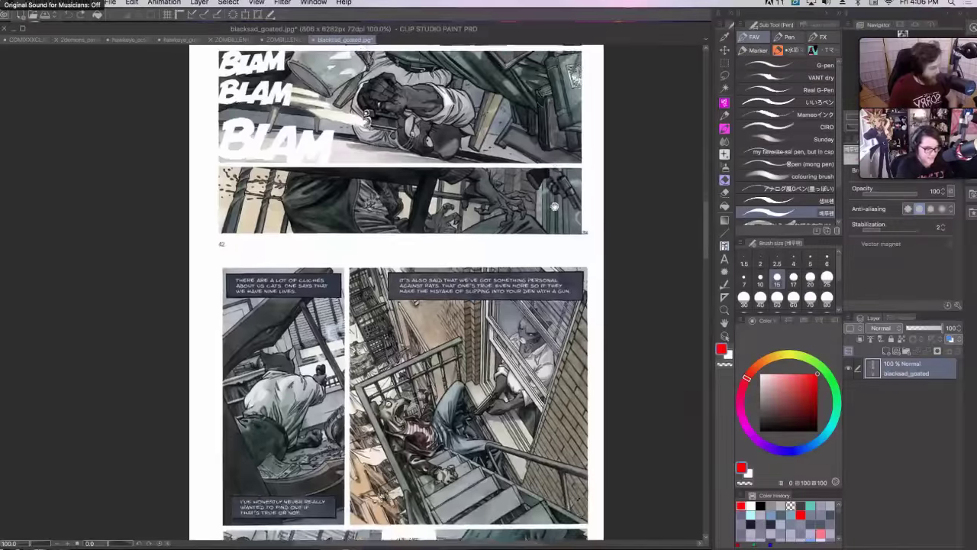
{"action": "scroll", "coordinate": [554, 206], "scroll_direction": "down", "scroll_amount": 5}
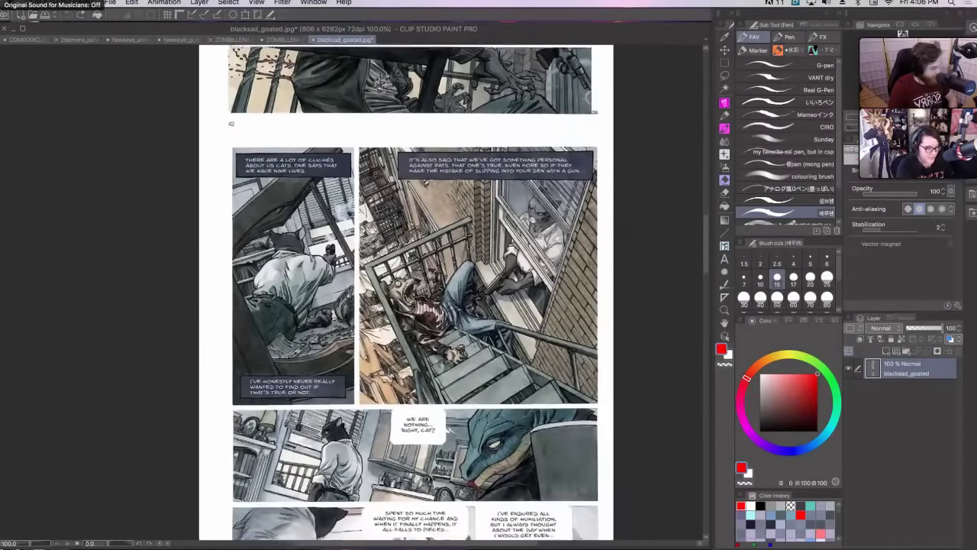
{"action": "scroll", "coordinate": [539, 249], "scroll_direction": "down", "scroll_amount": 3}
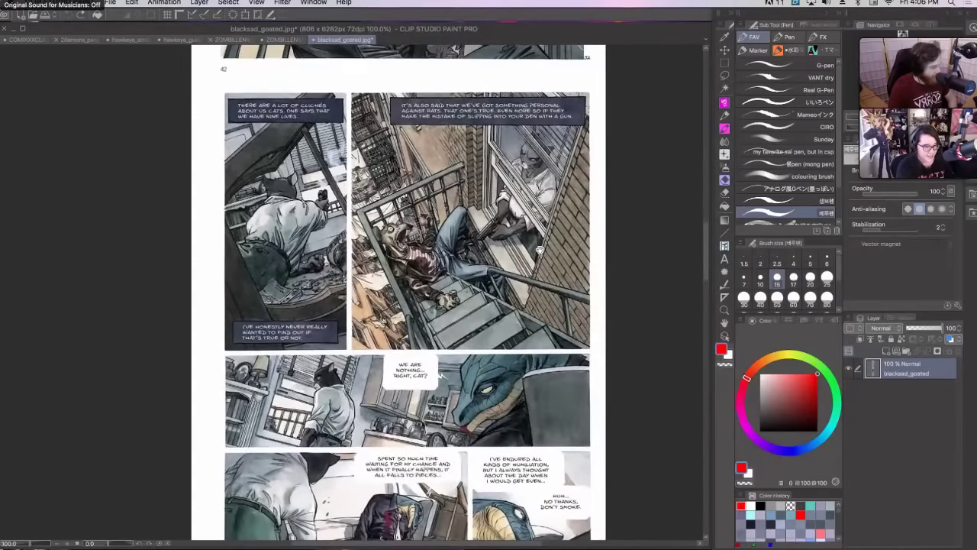
{"action": "scroll", "coordinate": [538, 249], "scroll_direction": "up", "scroll_amount": 1}
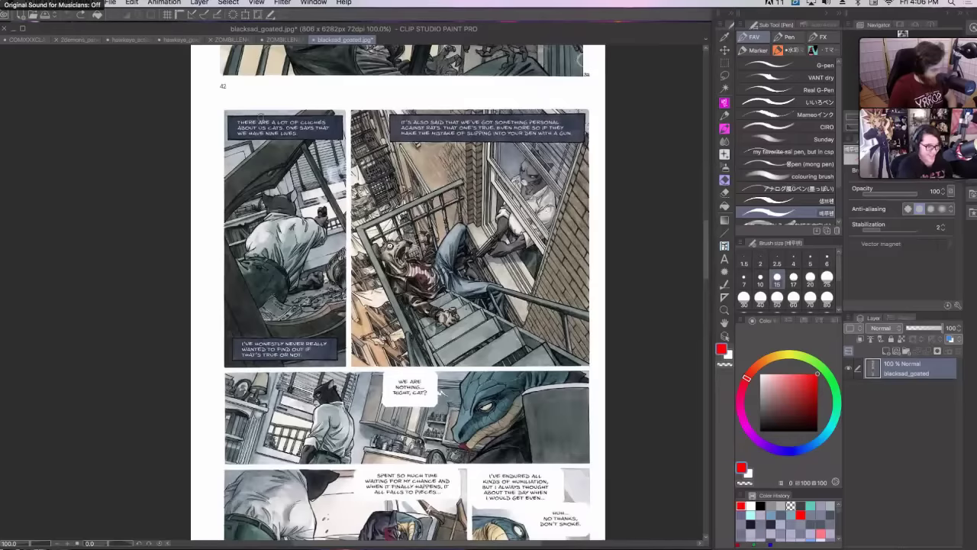
{"action": "mouse_move", "coordinate": [232, 115]}
{"action": "left_mouse_down"}
{"action": "mouse_move", "coordinate": [331, 138]}
{"action": "mouse_move", "coordinate": [239, 111]}
{"action": "left_mouse_up"}
{"action": "key", "text": "super+z"}
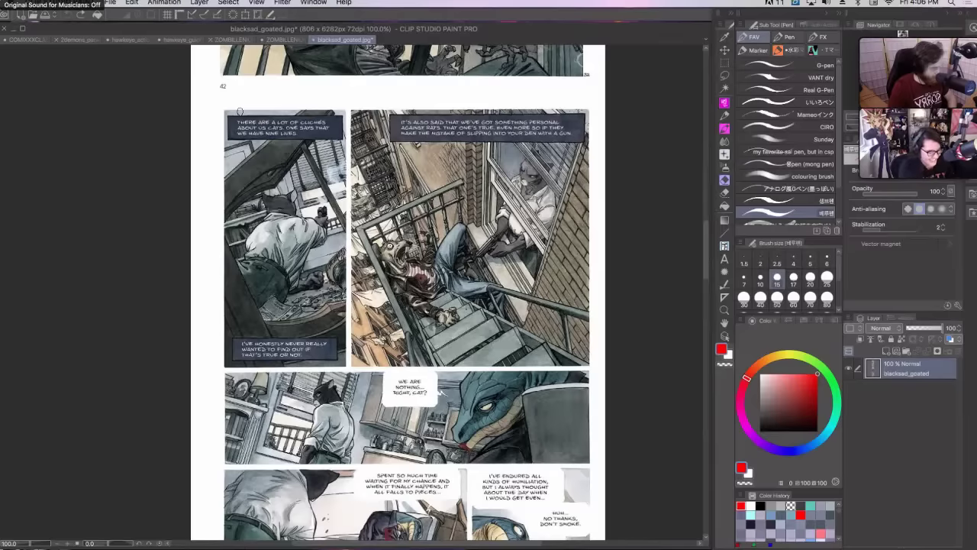
- Go back to the shootout page, draw a red stroke beside the wounded lizard's standing panel, and undo it
{"action": "left_click_drag", "start_coordinate": [538, 291], "coordinate": [532, 257]}
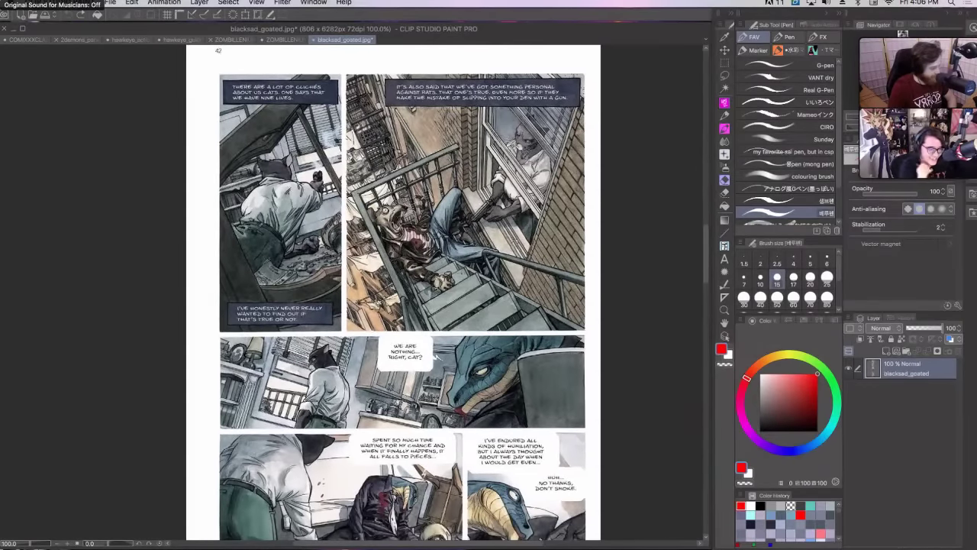
{"action": "left_click_drag", "start_coordinate": [542, 264], "coordinate": [533, 232]}
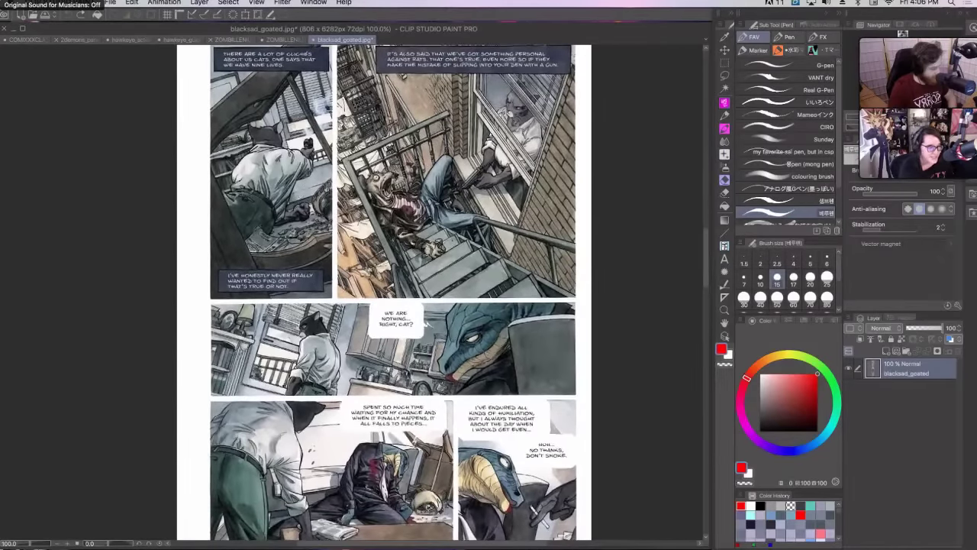
{"action": "scroll", "coordinate": [382, 290], "scroll_direction": "up", "scroll_amount": 10}
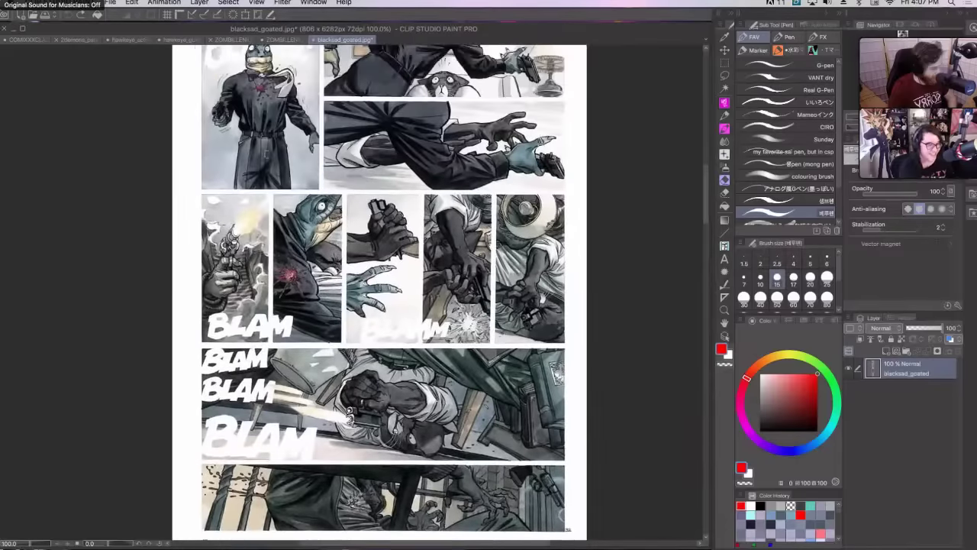
{"action": "mouse_move", "coordinate": [178, 181]}
{"action": "left_mouse_down"}
{"action": "mouse_move", "coordinate": [177, 244]}
{"action": "mouse_move", "coordinate": [572, 229]}
{"action": "mouse_move", "coordinate": [196, 85]}
{"action": "left_mouse_up"}
{"action": "key", "text": "ctrl+z"}
- Circle the cat in the first panel and the figures in the fire-escape panel beside it in red, undoing each mark
{"action": "scroll", "coordinate": [382, 290], "scroll_direction": "down", "scroll_amount": 3}
{"action": "scroll", "coordinate": [382, 290], "scroll_direction": "down", "scroll_amount": 10}
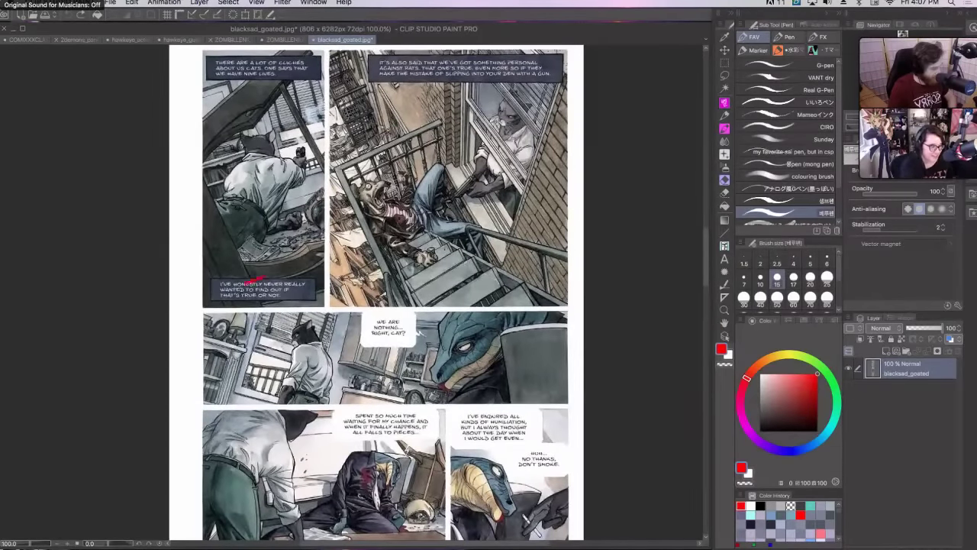
{"action": "left_click_drag", "start_coordinate": [246, 282], "coordinate": [301, 97]}
{"action": "key", "text": "super+z"}
{"action": "left_click_drag", "start_coordinate": [510, 87], "coordinate": [540, 221]}
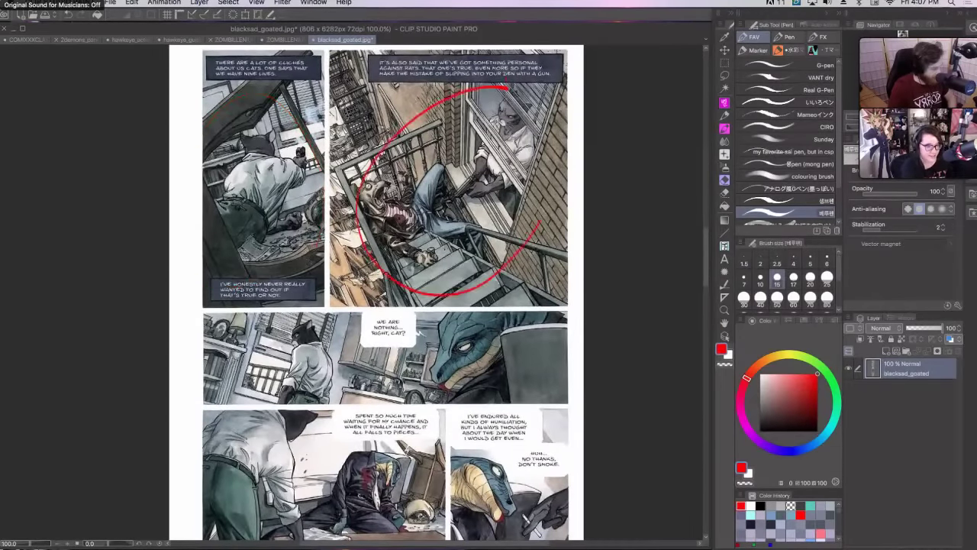
{"action": "key", "text": "super+z"}
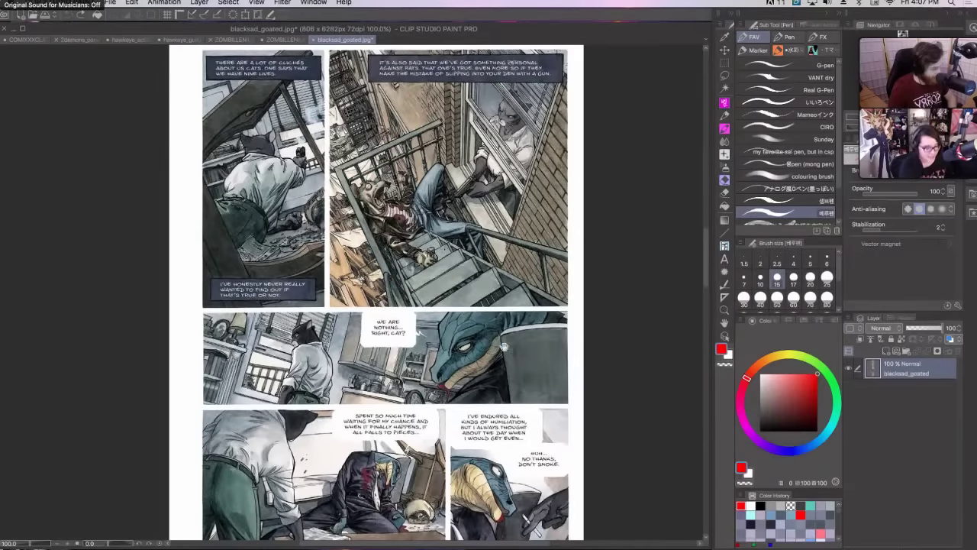
- Examine the following Blacksad pages, from the lizard's conversation through the red flashback panels to the overhead view of the wrecked room
{"action": "scroll", "coordinate": [516, 223], "scroll_direction": "down", "scroll_amount": 4}
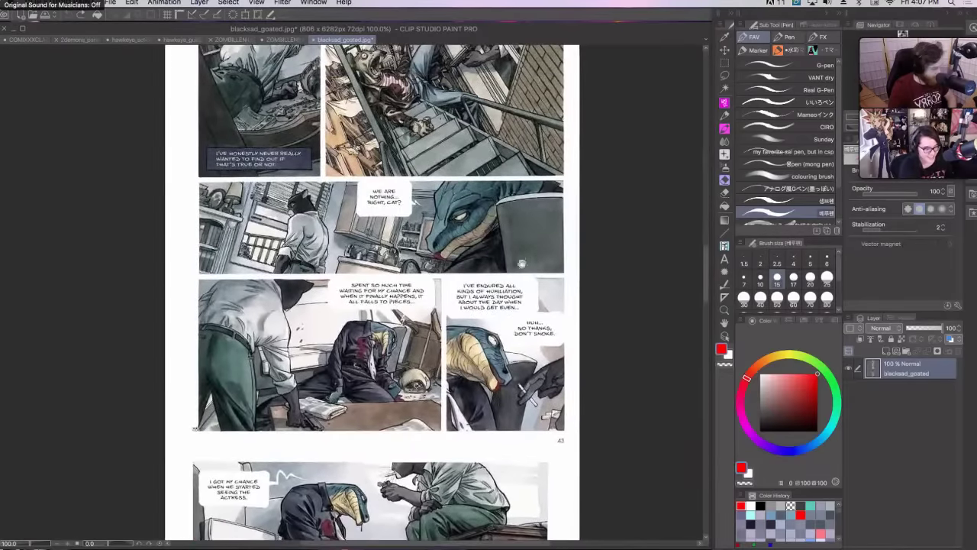
{"action": "scroll", "coordinate": [530, 274], "scroll_direction": "down", "scroll_amount": 2}
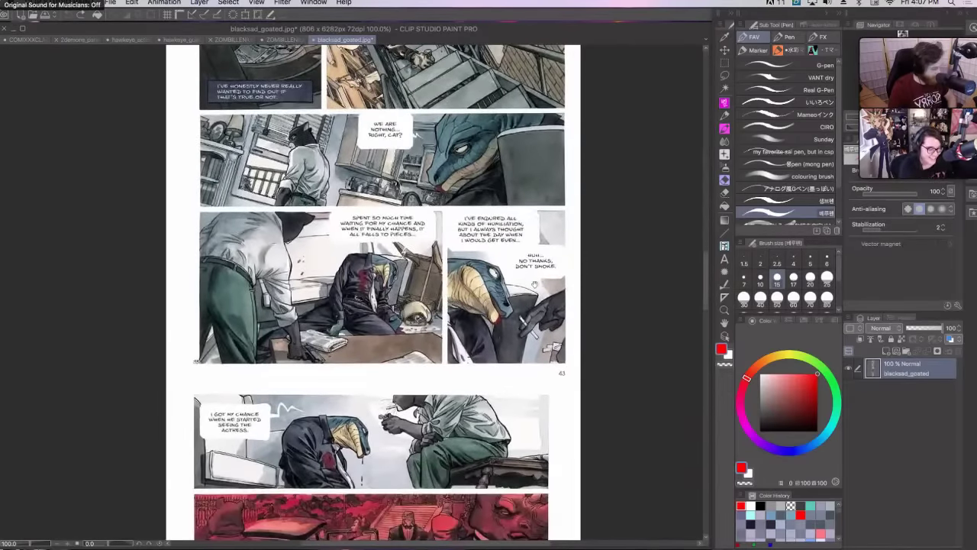
{"action": "scroll", "coordinate": [531, 253], "scroll_direction": "down", "scroll_amount": 4}
{"action": "left_click_drag", "start_coordinate": [544, 332], "coordinate": [548, 219]}
{"action": "scroll", "coordinate": [548, 219], "scroll_direction": "down", "scroll_amount": 5}
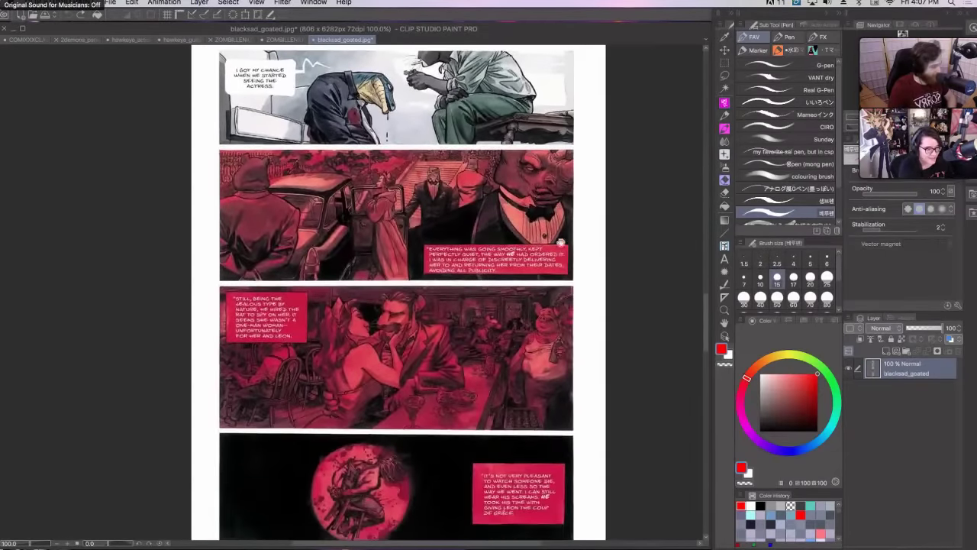
{"action": "scroll", "coordinate": [561, 243], "scroll_direction": "up", "scroll_amount": 1}
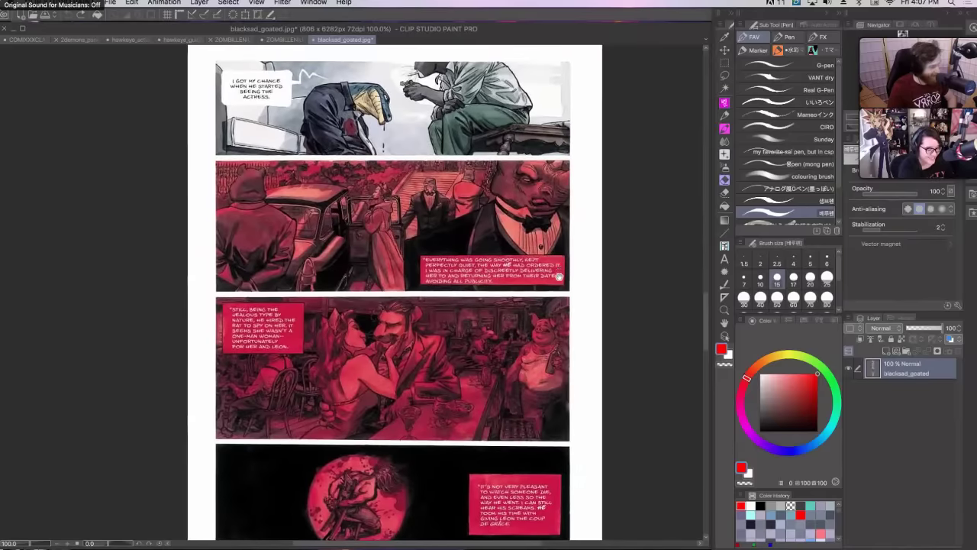
{"action": "scroll", "coordinate": [555, 256], "scroll_direction": "down", "scroll_amount": 2}
{"action": "scroll", "coordinate": [560, 293], "scroll_direction": "down", "scroll_amount": 7}
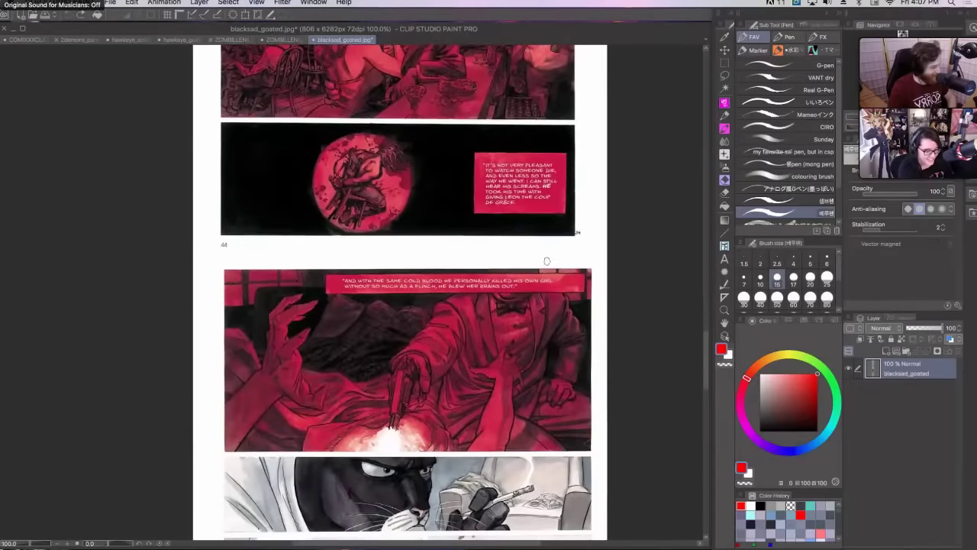
{"action": "scroll", "coordinate": [544, 351], "scroll_direction": "down", "scroll_amount": 5}
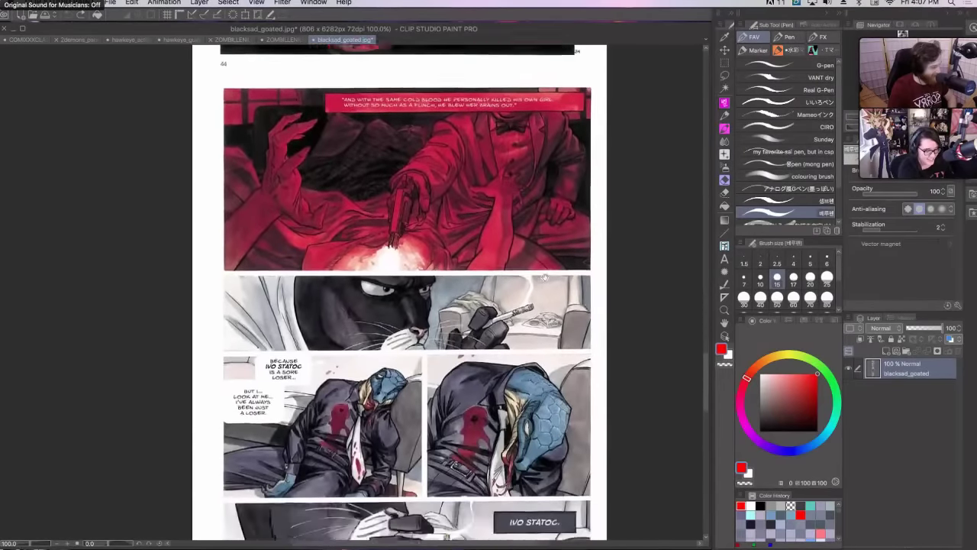
{"action": "scroll", "coordinate": [544, 277], "scroll_direction": "down", "scroll_amount": 2}
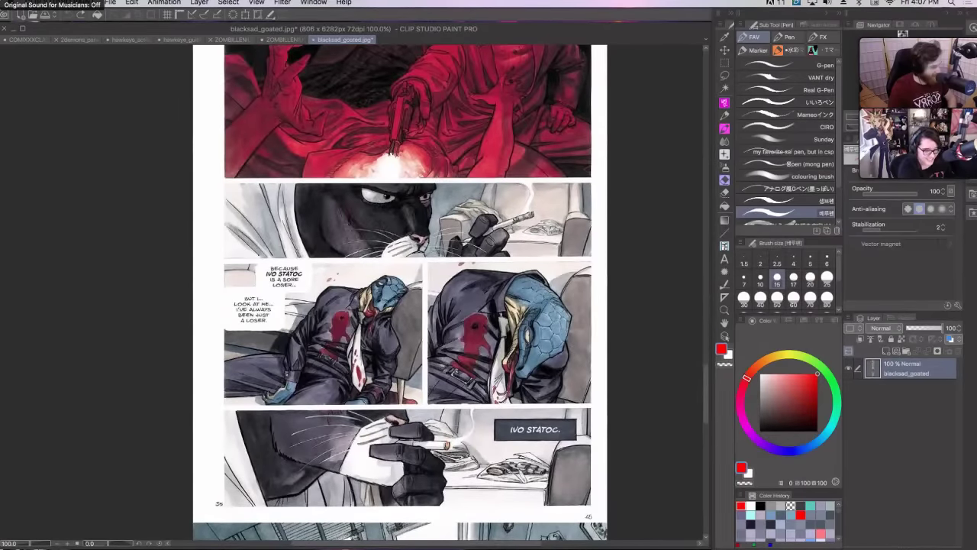
{"action": "scroll", "coordinate": [574, 307], "scroll_direction": "down", "scroll_amount": 4}
{"action": "scroll", "coordinate": [385, 294], "scroll_direction": "down", "scroll_amount": 18}
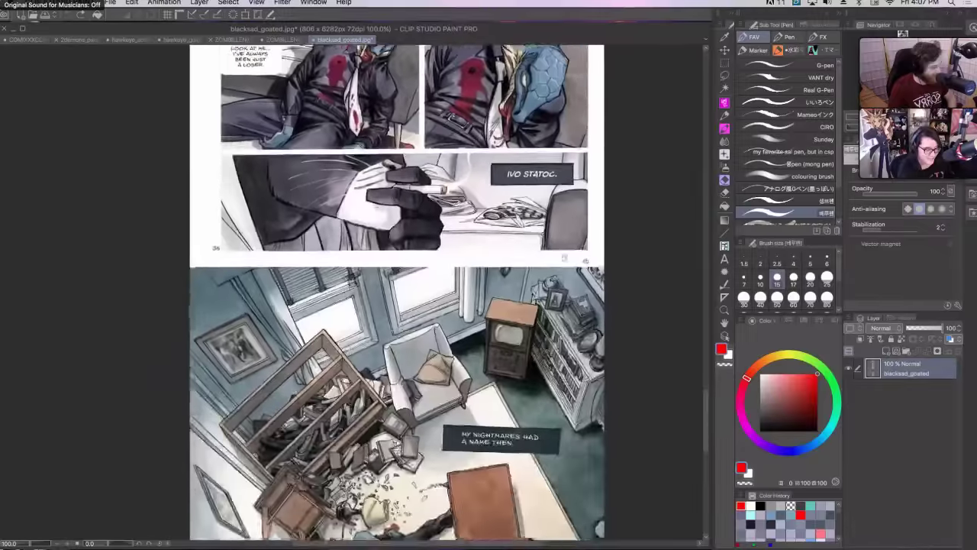
{"action": "scroll", "coordinate": [373, 292], "scroll_direction": "down", "scroll_amount": 1}
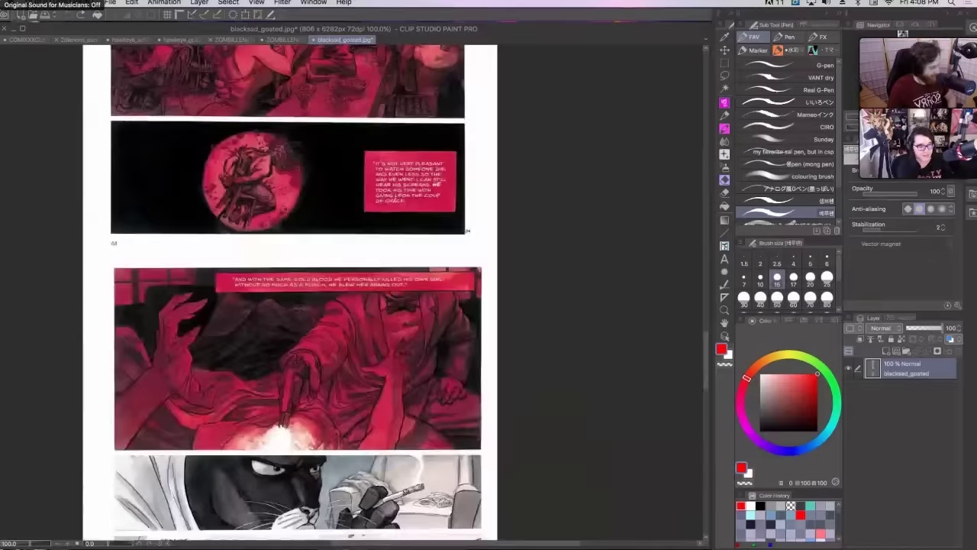
- Return to the shootout page and review the sequence from there down to the red flashback panels
{"action": "left_click", "coordinate": [710, 192]}
{"action": "scroll", "coordinate": [412, 290], "scroll_direction": "down", "scroll_amount": 10}
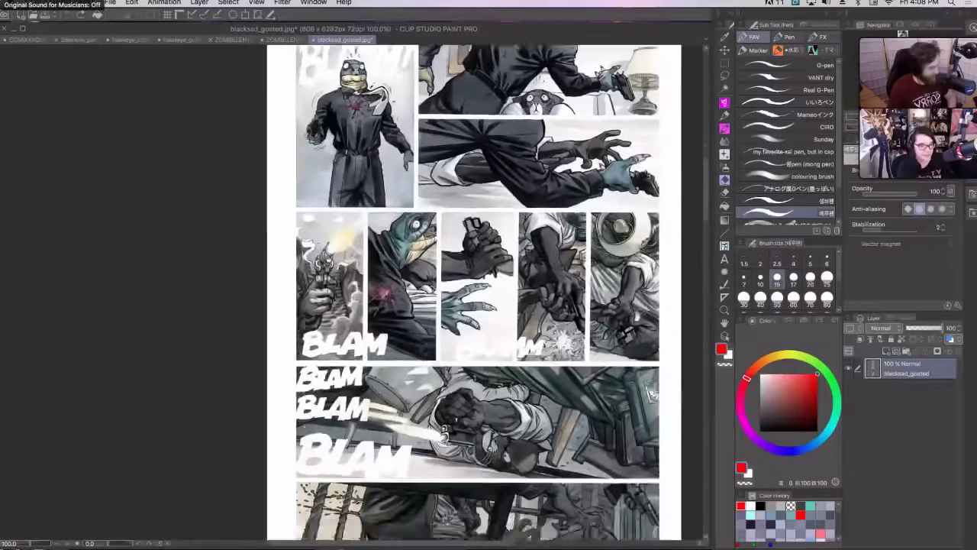
{"action": "scroll", "coordinate": [402, 290], "scroll_direction": "down", "scroll_amount": 15}
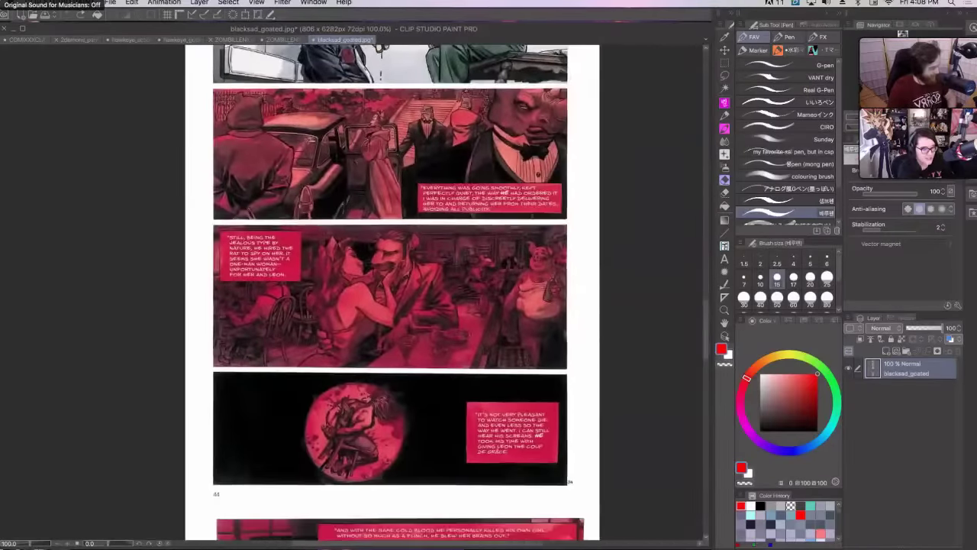
- Examine the red flashback panels and the panels after them in blacksad_goated.jpg, down to the overhead room splash page
{"action": "scroll", "coordinate": [381, 290], "scroll_direction": "down", "scroll_amount": 10}
{"action": "scroll", "coordinate": [382, 290], "scroll_direction": "up", "scroll_amount": 7}
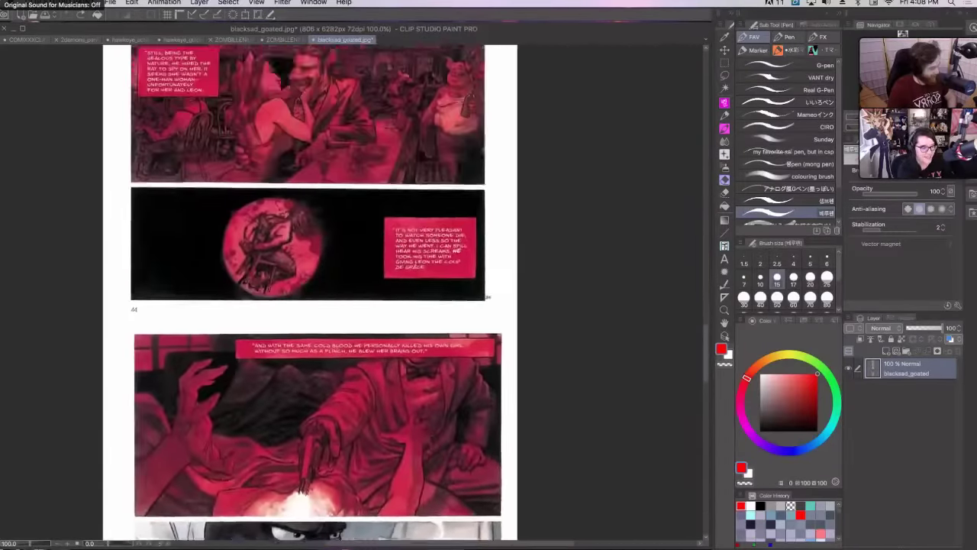
{"action": "scroll", "coordinate": [381, 290], "scroll_direction": "down", "scroll_amount": 10}
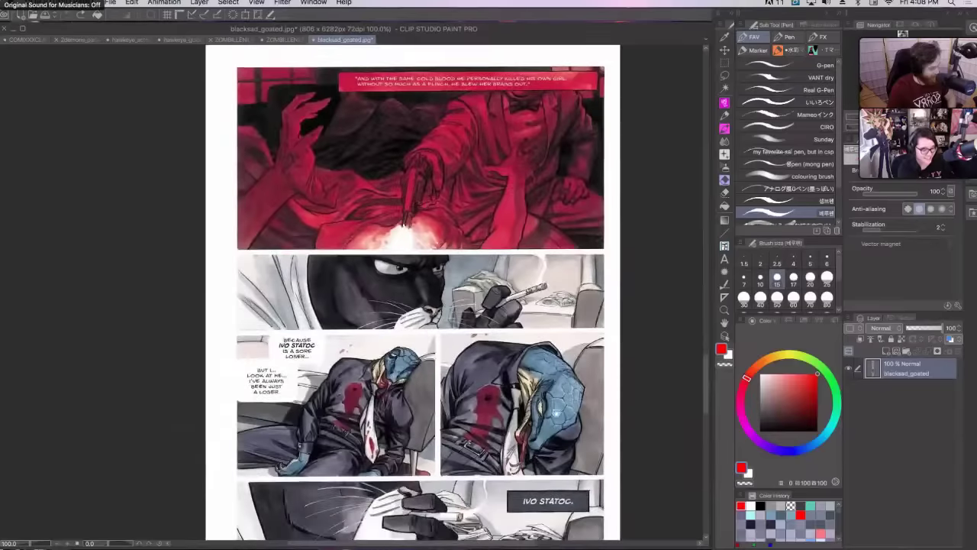
{"action": "scroll", "coordinate": [382, 290], "scroll_direction": "down", "scroll_amount": 3}
{"action": "scroll", "coordinate": [382, 290], "scroll_direction": "down", "scroll_amount": 4}
{"action": "scroll", "coordinate": [381, 290], "scroll_direction": "up", "scroll_amount": 3}
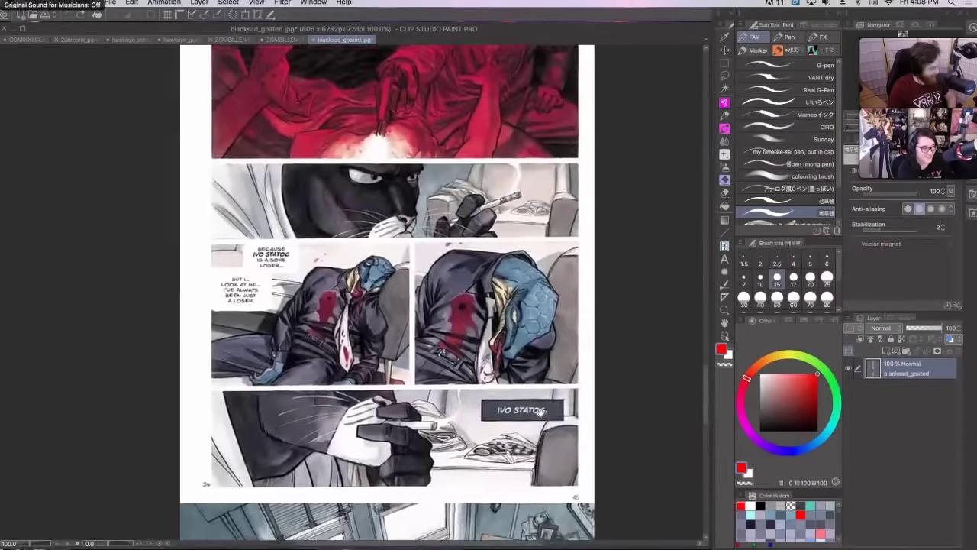
{"action": "scroll", "coordinate": [382, 291], "scroll_direction": "down", "scroll_amount": 5}
{"action": "scroll", "coordinate": [382, 290], "scroll_direction": "down", "scroll_amount": 5}
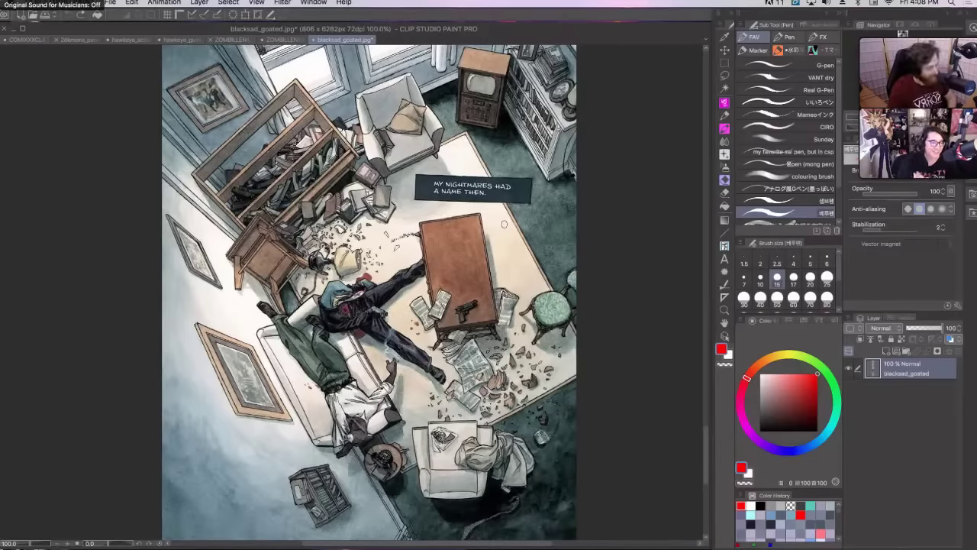
- Examine the gunfight page of the Blacksad comic together with the gunpoint confrontation page that precedes it
{"action": "scroll", "coordinate": [503, 223], "scroll_direction": "down", "scroll_amount": 15}
{"action": "scroll", "coordinate": [582, 260], "scroll_direction": "up", "scroll_amount": 3}
{"action": "scroll", "coordinate": [582, 259], "scroll_direction": "right", "scroll_amount": 4}
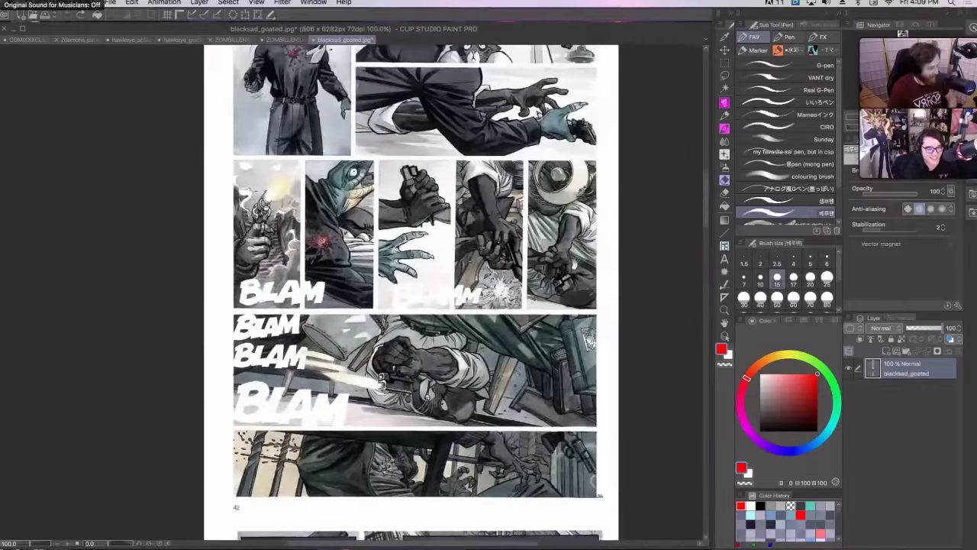
{"action": "scroll", "coordinate": [547, 259], "scroll_direction": "down", "scroll_amount": 1}
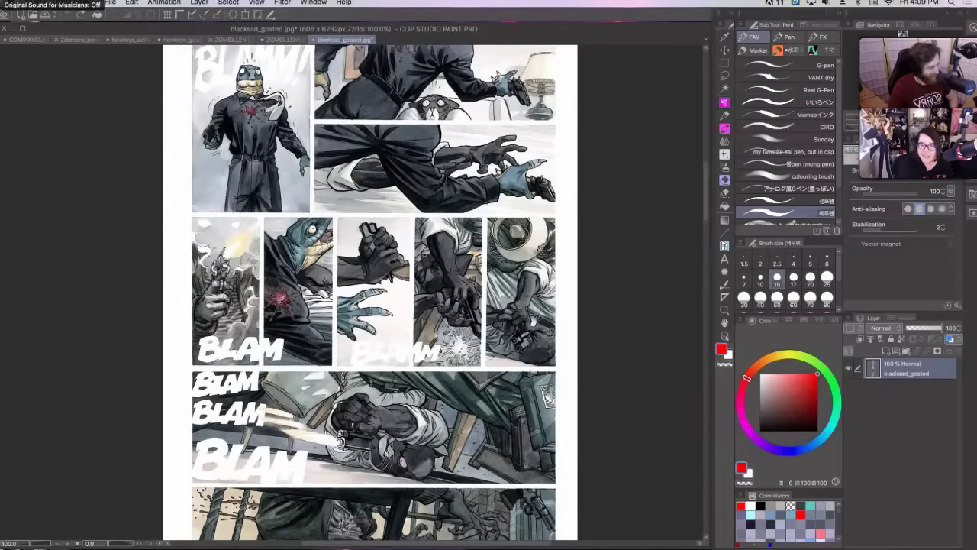
{"action": "scroll", "coordinate": [370, 290], "scroll_direction": "down", "scroll_amount": 10}
{"action": "scroll", "coordinate": [370, 290], "scroll_direction": "up", "scroll_amount": 12}
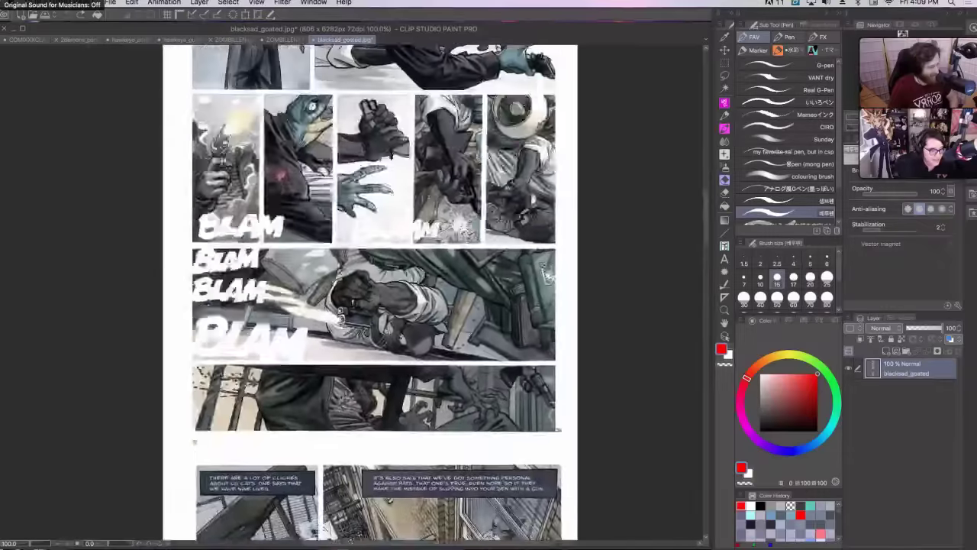
{"action": "scroll", "coordinate": [370, 290], "scroll_direction": "left", "scroll_amount": 3}
{"action": "scroll", "coordinate": [519, 228], "scroll_direction": "up", "scroll_amount": 10}
{"action": "scroll", "coordinate": [519, 229], "scroll_direction": "right", "scroll_amount": 3}
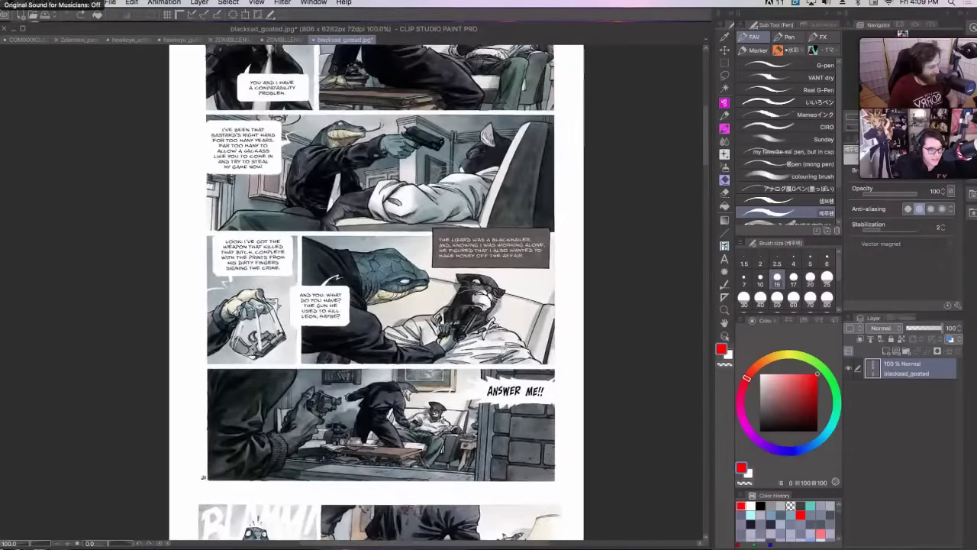
{"action": "scroll", "coordinate": [518, 386], "scroll_direction": "down", "scroll_amount": 3}
{"action": "scroll", "coordinate": [508, 344], "scroll_direction": "down", "scroll_amount": 5}
{"action": "scroll", "coordinate": [508, 343], "scroll_direction": "right", "scroll_amount": 1}
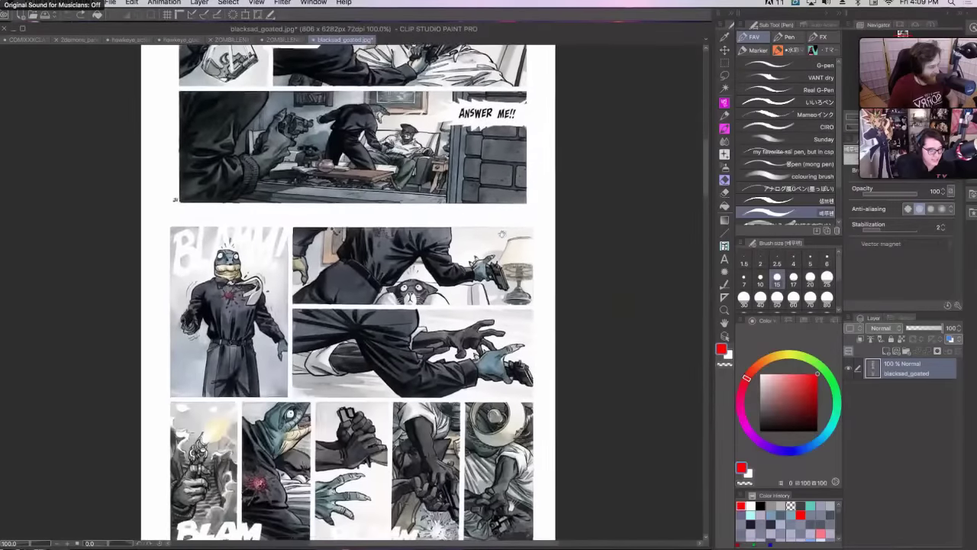
{"action": "scroll", "coordinate": [512, 333], "scroll_direction": "down", "scroll_amount": 2}
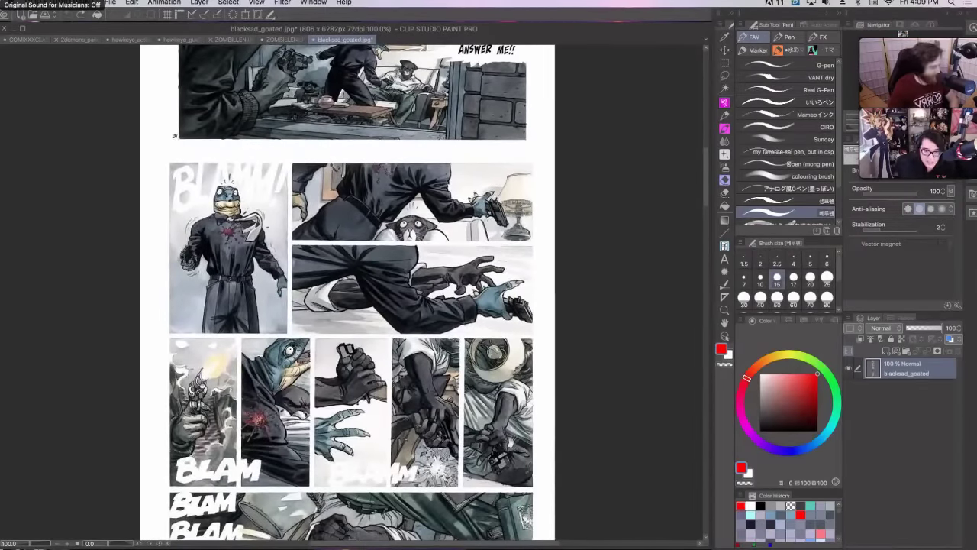
- Review the Blacksad sequence from the gunfight through the red flashback to the closing overhead view of the wrecked room
{"action": "scroll", "coordinate": [450, 290], "scroll_direction": "down", "scroll_amount": 15}
{"action": "scroll", "coordinate": [450, 290], "scroll_direction": "left", "scroll_amount": 3}
{"action": "scroll", "coordinate": [451, 290], "scroll_direction": "down", "scroll_amount": 4}
{"action": "scroll", "coordinate": [450, 290], "scroll_direction": "right", "scroll_amount": 3}
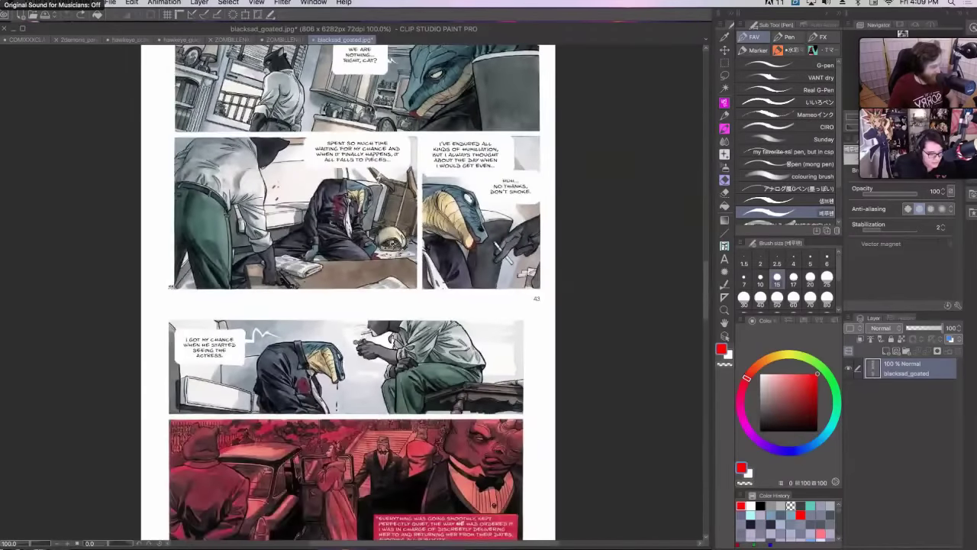
{"action": "scroll", "coordinate": [619, 216], "scroll_direction": "down", "scroll_amount": 10}
{"action": "scroll", "coordinate": [619, 216], "scroll_direction": "down", "scroll_amount": 3}
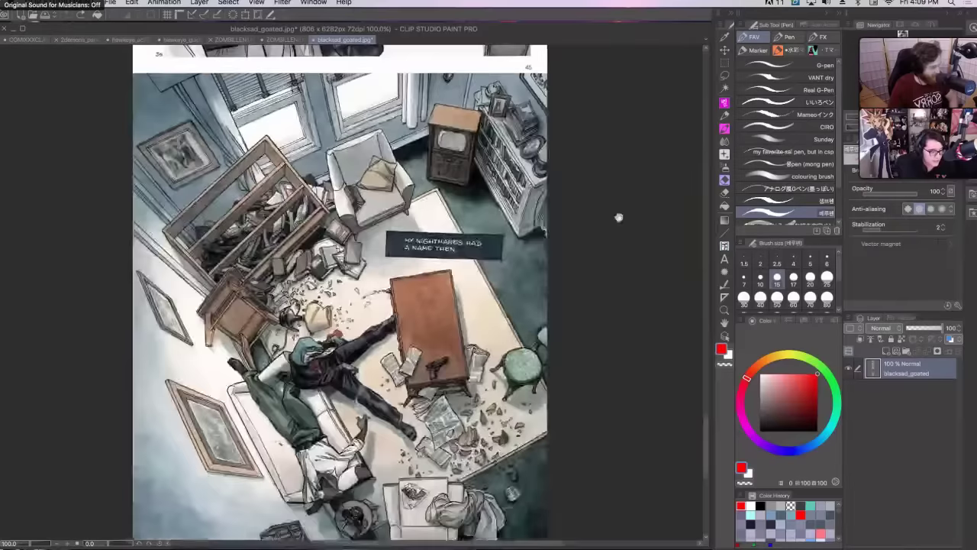
{"action": "scroll", "coordinate": [629, 202], "scroll_direction": "up", "scroll_amount": 1}
{"action": "scroll", "coordinate": [628, 201], "scroll_direction": "left", "scroll_amount": 1}
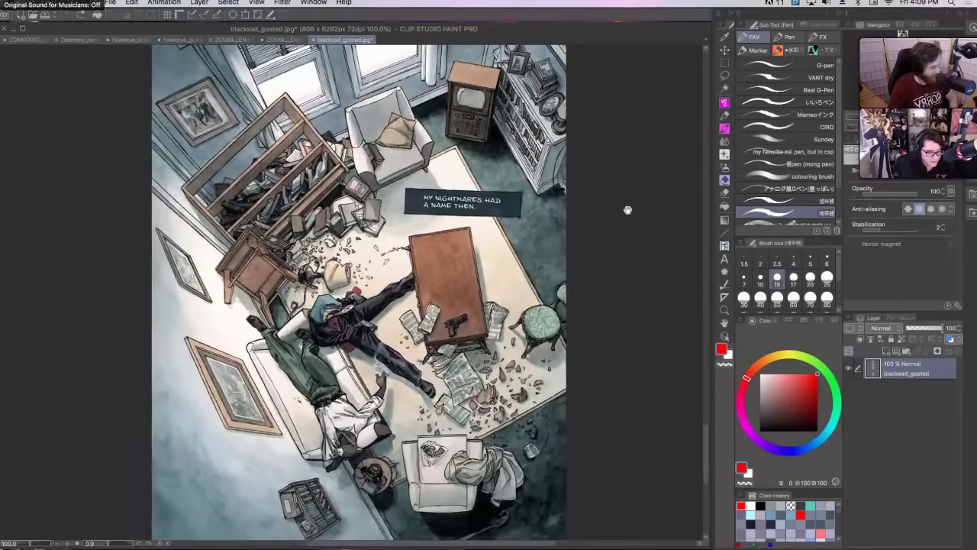
{"action": "scroll", "coordinate": [605, 221], "scroll_direction": "up", "scroll_amount": 1}
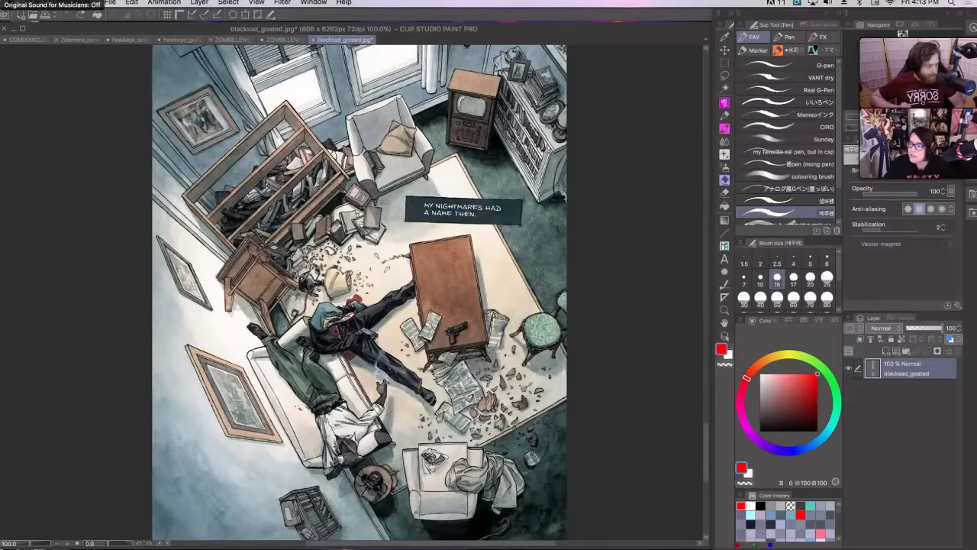
- Open hawkeye_heads.jpg in the painting program and add a blank layer above the comic page
{"action": "key", "text": "super+Tab"}
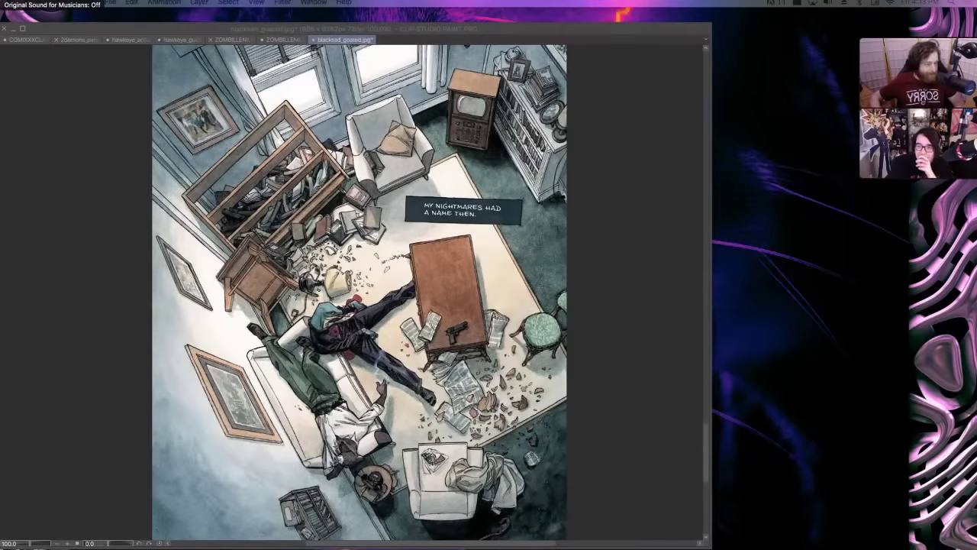
{"action": "mouse_move", "coordinate": [555, 535]}
{"action": "left_mouse_down"}
{"action": "mouse_move", "coordinate": [661, 442]}
{"action": "mouse_move", "coordinate": [668, 405]}
{"action": "left_mouse_up"}
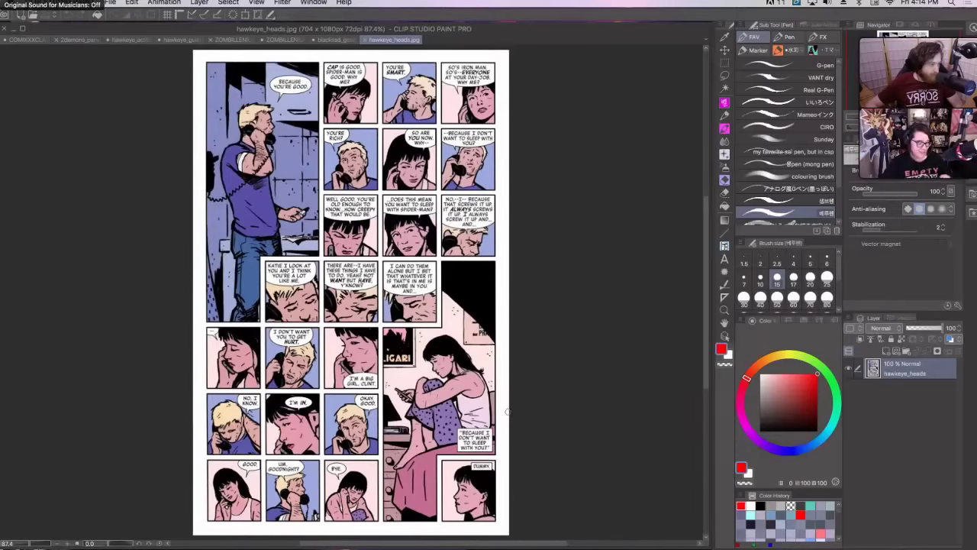
{"action": "left_click", "coordinate": [887, 354]}
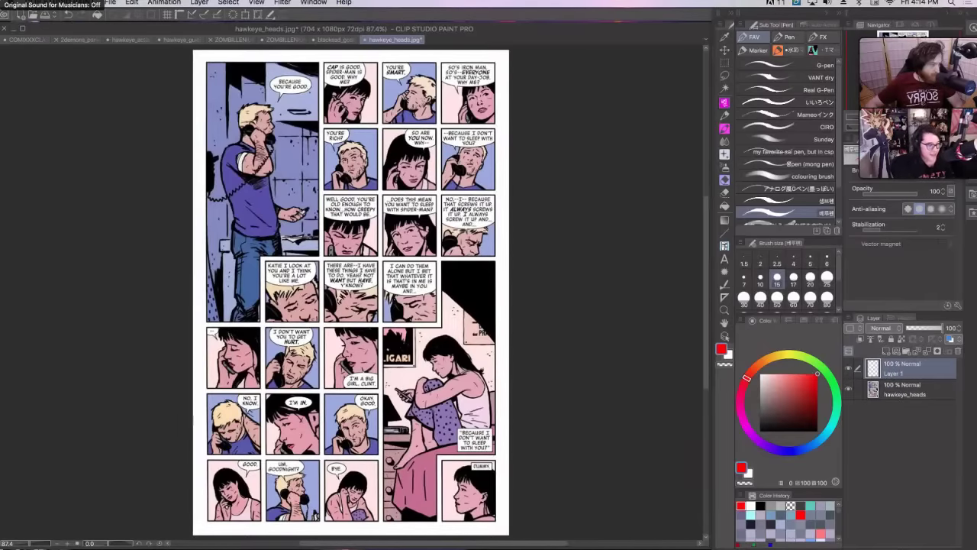
- Draw a red arrow from the large standing man to the seated woman, and undo it
{"action": "mouse_move", "coordinate": [284, 181]}
{"action": "left_mouse_down"}
{"action": "mouse_move", "coordinate": [424, 344]}
{"action": "mouse_move", "coordinate": [419, 322]}
{"action": "left_mouse_up"}
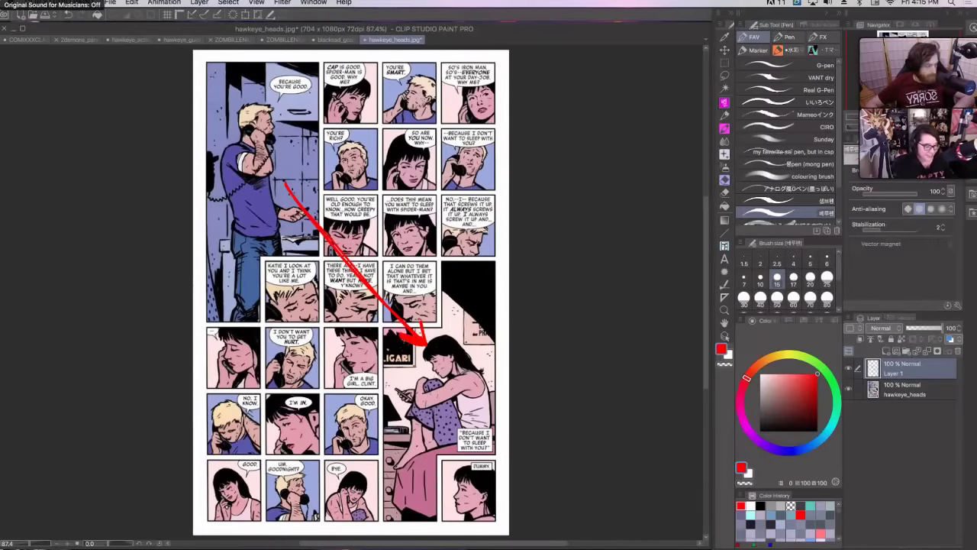
{"action": "key", "text": "ctrl+z"}
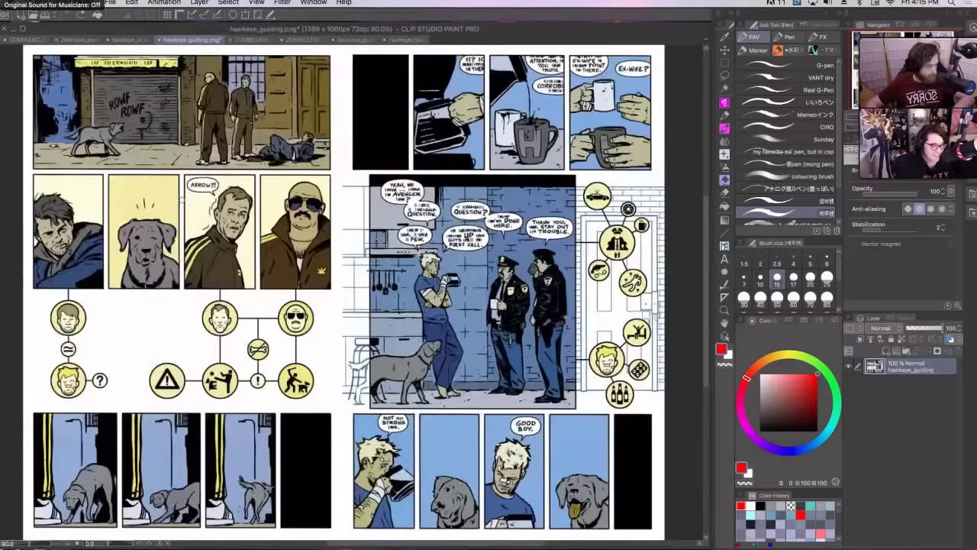
- Bring up hawkeye_guiding.png and hawkeye_action.png, and examine the panel layouts of the action pages
{"action": "left_click", "coordinate": [183, 40]}
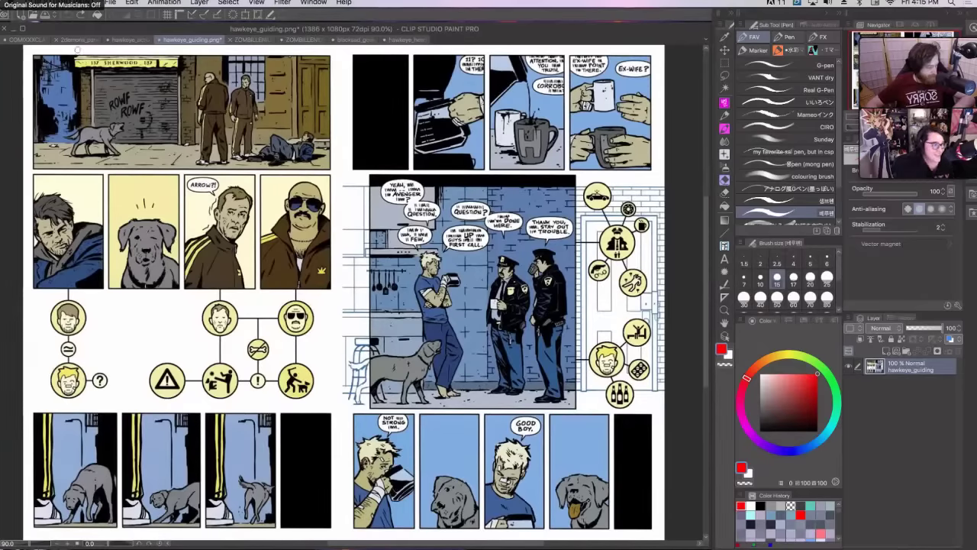
{"action": "left_click", "coordinate": [126, 40]}
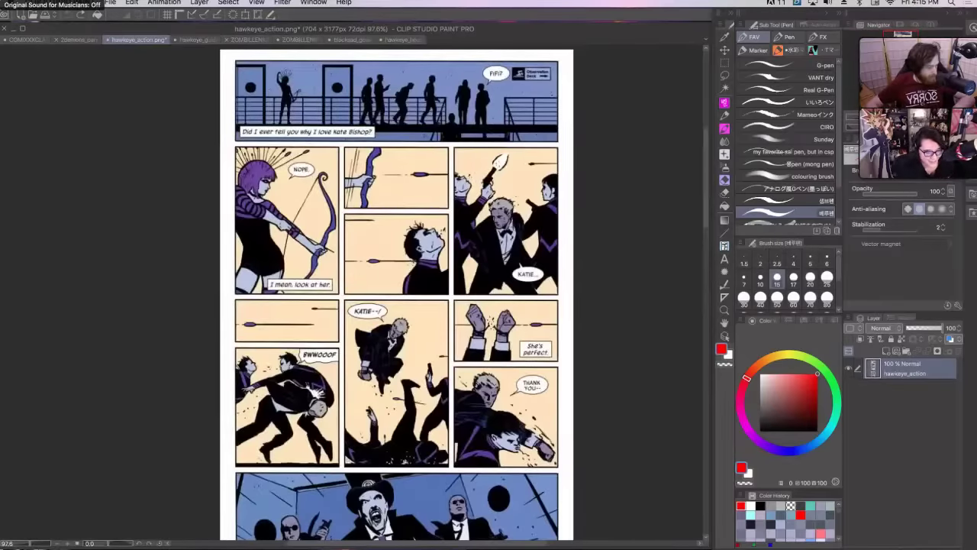
{"action": "scroll", "coordinate": [396, 298], "scroll_direction": "down", "scroll_amount": 10}
{"action": "scroll", "coordinate": [386, 297], "scroll_direction": "up", "scroll_amount": 2}
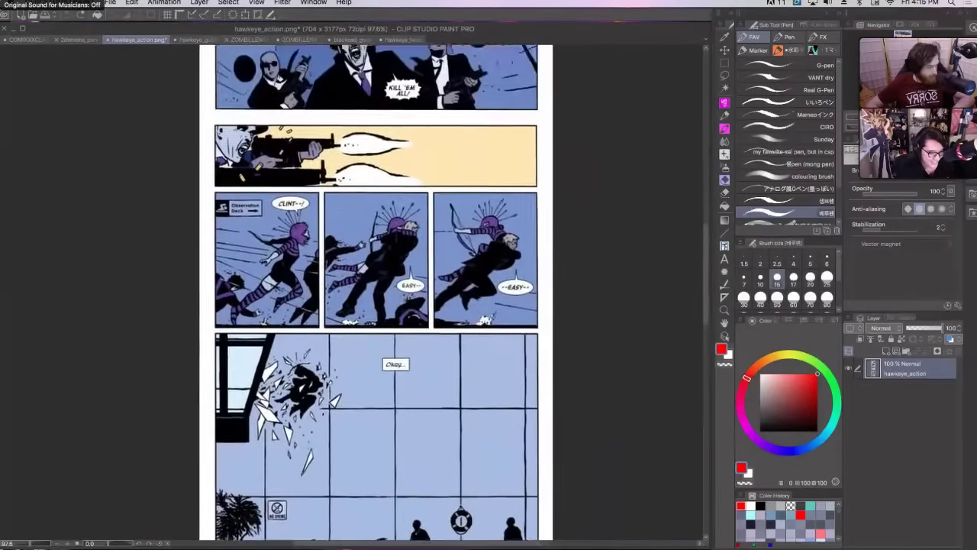
{"action": "scroll", "coordinate": [387, 297], "scroll_direction": "down", "scroll_amount": 10}
{"action": "scroll", "coordinate": [386, 298], "scroll_direction": "up", "scroll_amount": 7}
{"action": "scroll", "coordinate": [386, 297], "scroll_direction": "down", "scroll_amount": 10}
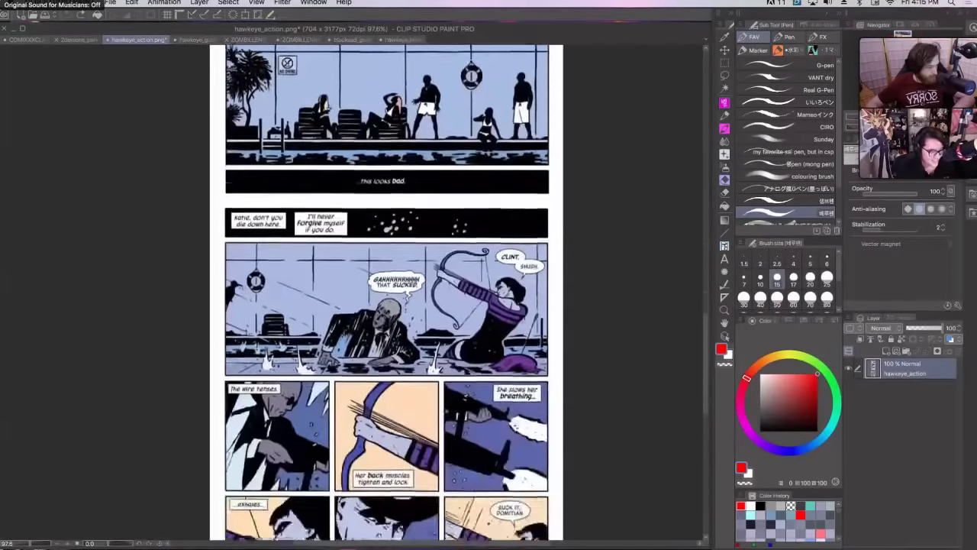
{"action": "scroll", "coordinate": [386, 298], "scroll_direction": "up", "scroll_amount": 7}
{"action": "scroll", "coordinate": [386, 297], "scroll_direction": "up", "scroll_amount": 15}
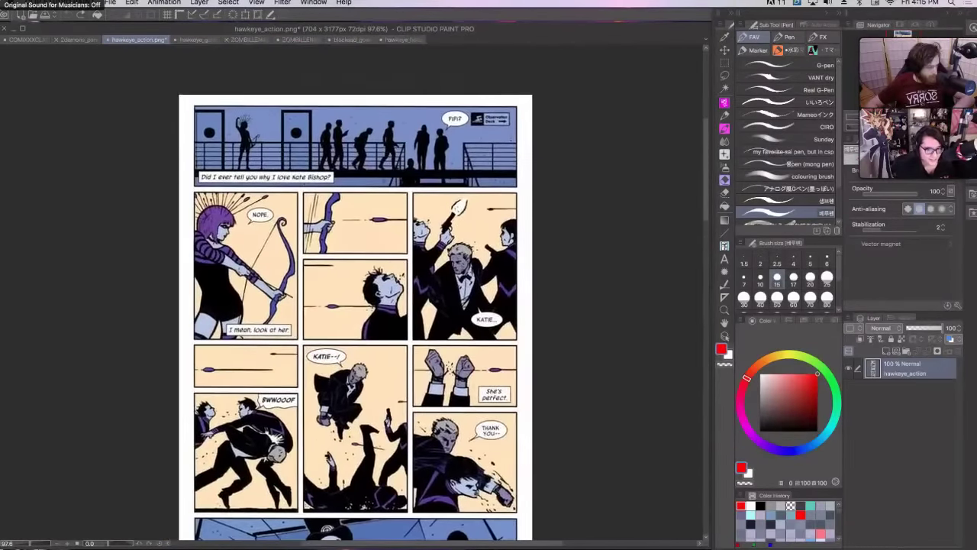
{"action": "scroll", "coordinate": [386, 298], "scroll_direction": "down", "scroll_amount": 3}
{"action": "scroll", "coordinate": [386, 297], "scroll_direction": "up", "scroll_amount": 1}
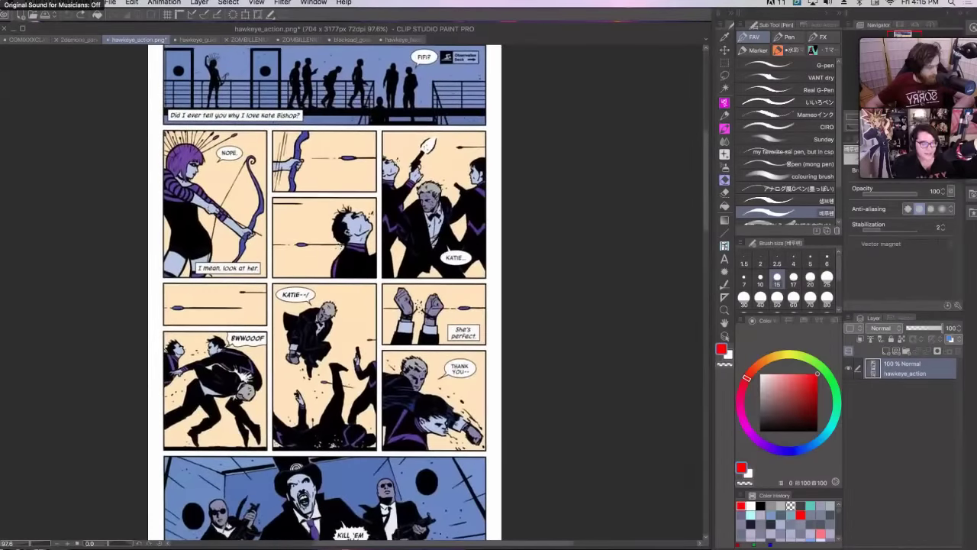
- Return to hawkeye_heads.jpg, outline the block of small head panels in red, and remove the marks
{"action": "left_click", "coordinate": [418, 40]}
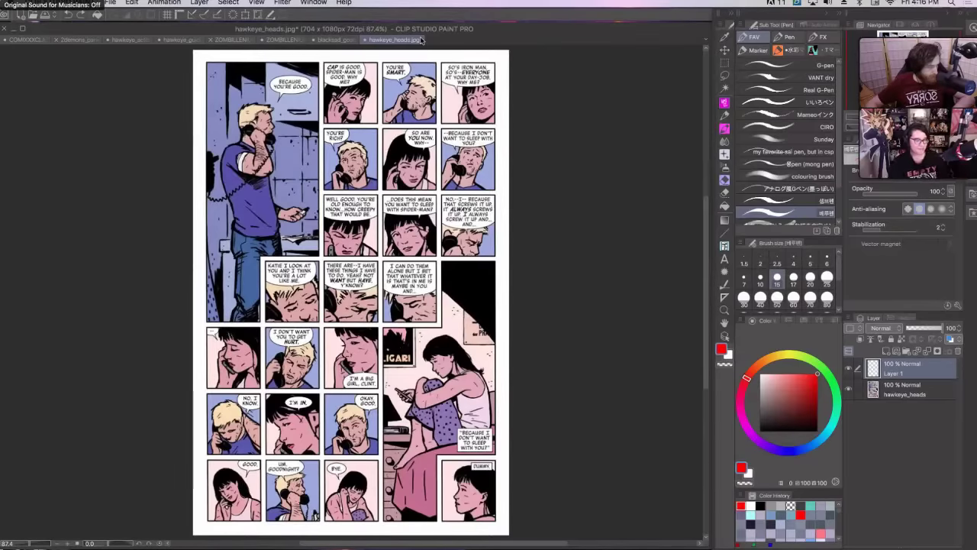
{"action": "mouse_move", "coordinate": [351, 228]}
{"action": "left_mouse_down"}
{"action": "mouse_move", "coordinate": [313, 229]}
{"action": "mouse_move", "coordinate": [446, 222]}
{"action": "mouse_move", "coordinate": [363, 229]}
{"action": "left_mouse_up"}
{"action": "key", "text": "Delete"}
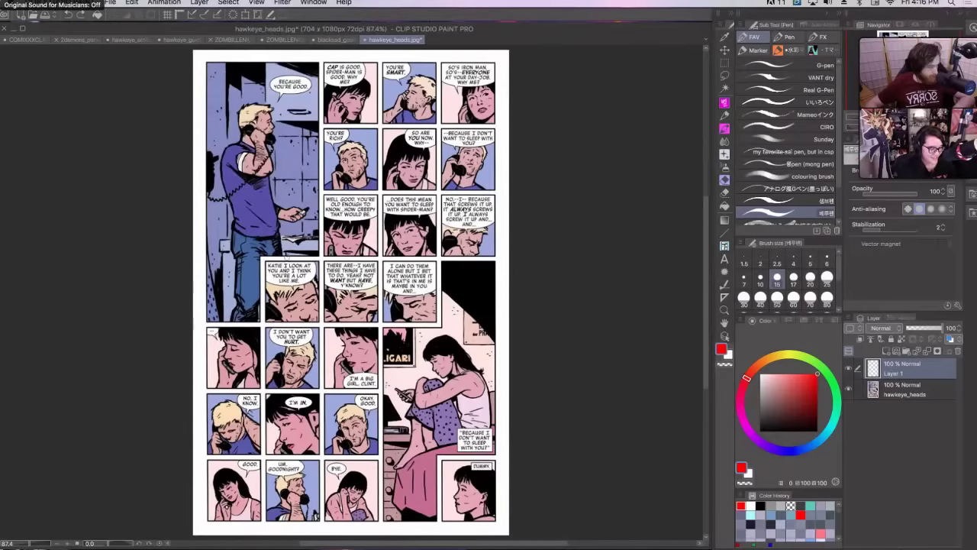
{"action": "mouse_move", "coordinate": [336, 257]}
{"action": "left_mouse_down"}
{"action": "mouse_move", "coordinate": [321, 264]}
{"action": "mouse_move", "coordinate": [371, 288]}
{"action": "mouse_move", "coordinate": [372, 325]}
{"action": "mouse_move", "coordinate": [375, 315]}
{"action": "left_mouse_up"}
{"action": "key", "text": "ctrl+z"}
{"action": "key", "text": "ctrl+z"}
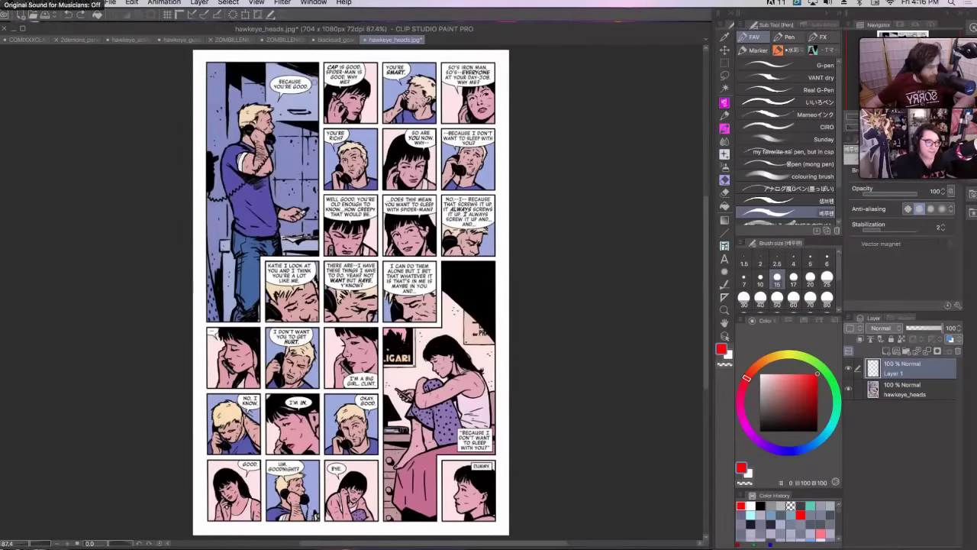
{"action": "mouse_move", "coordinate": [322, 64]}
{"action": "left_mouse_down"}
{"action": "mouse_move", "coordinate": [321, 183]}
{"action": "mouse_move", "coordinate": [245, 299]}
{"action": "mouse_move", "coordinate": [221, 525]}
{"action": "mouse_move", "coordinate": [384, 351]}
{"action": "mouse_move", "coordinate": [438, 276]}
{"action": "mouse_move", "coordinate": [508, 248]}
{"action": "mouse_move", "coordinate": [397, 54]}
{"action": "mouse_move", "coordinate": [317, 244]}
{"action": "left_mouse_up"}
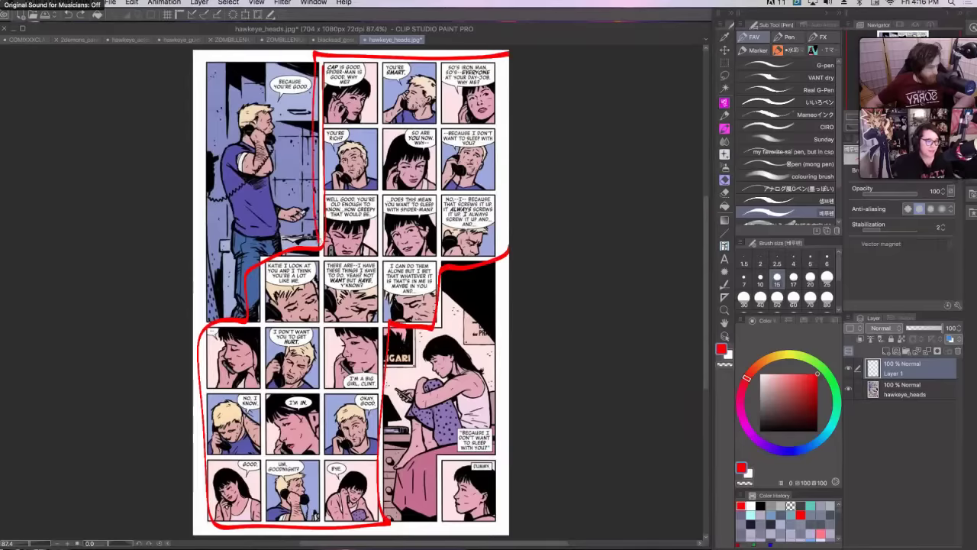
{"action": "key", "text": "ctrl+z"}
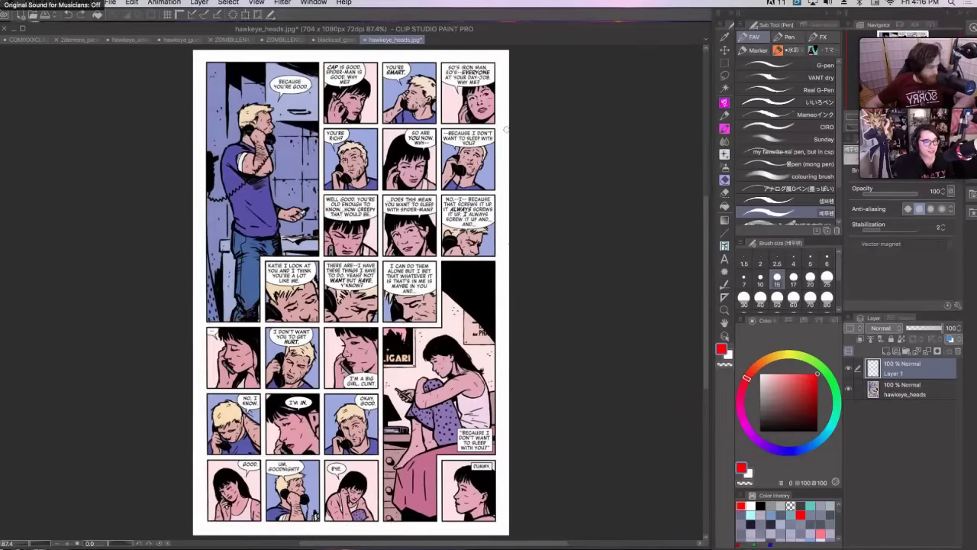
- Mark red direction lines across the page toward the standing man, diagonally through the head panels, and toward the seated woman, clearing each one
{"action": "mouse_move", "coordinate": [508, 178]}
{"action": "left_mouse_down"}
{"action": "mouse_move", "coordinate": [306, 214]}
{"action": "mouse_move", "coordinate": [313, 175]}
{"action": "left_mouse_up"}
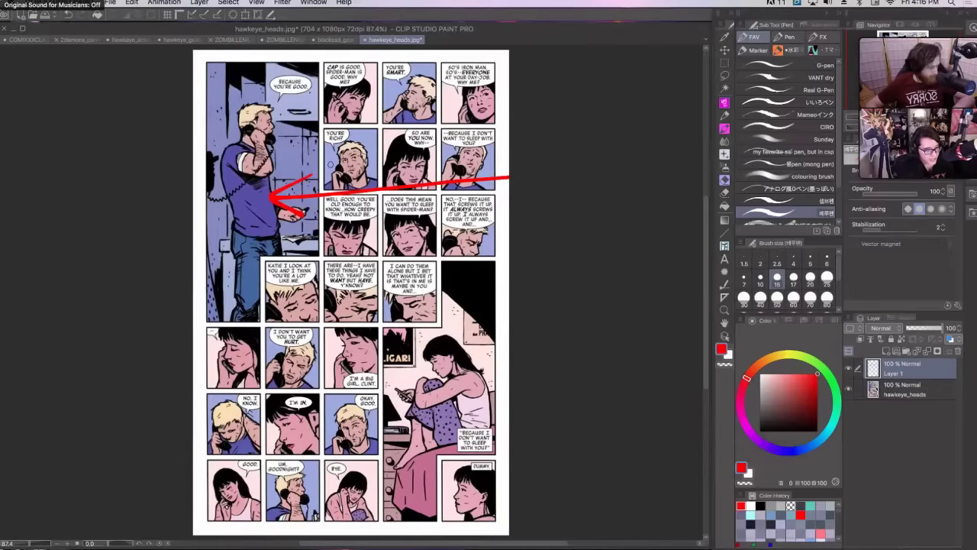
{"action": "key", "text": "Delete"}
{"action": "left_click_drag", "start_coordinate": [495, 55], "coordinate": [217, 509]}
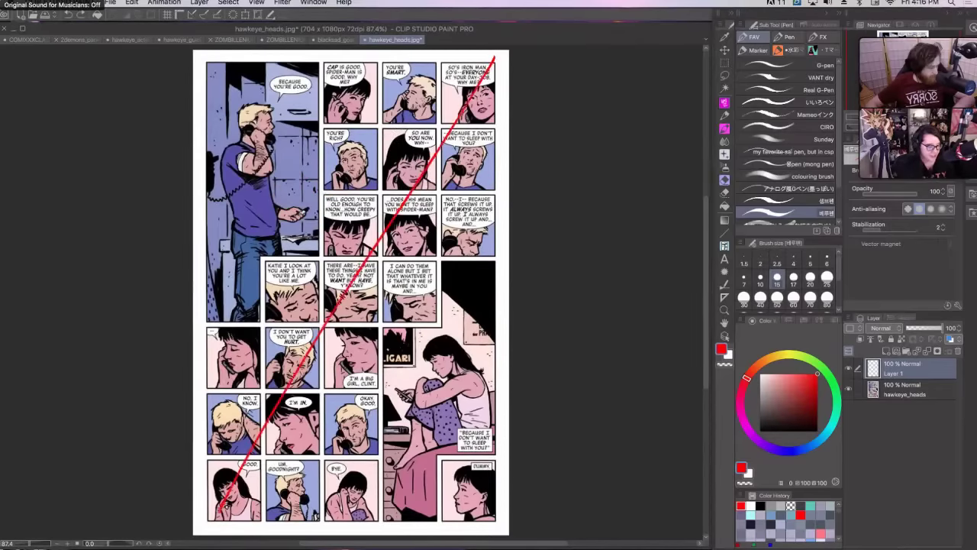
{"action": "key", "text": "Delete"}
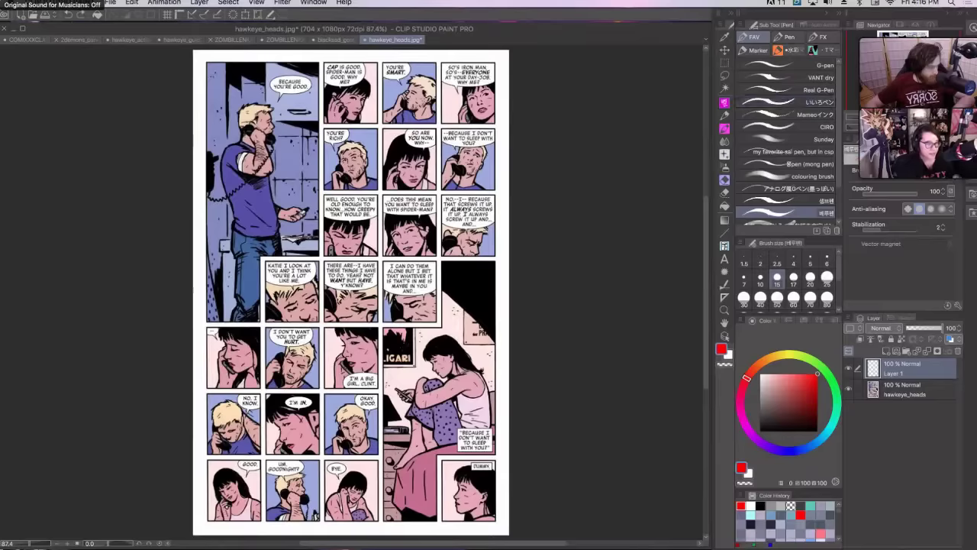
{"action": "left_click_drag", "start_coordinate": [286, 221], "coordinate": [413, 362]}
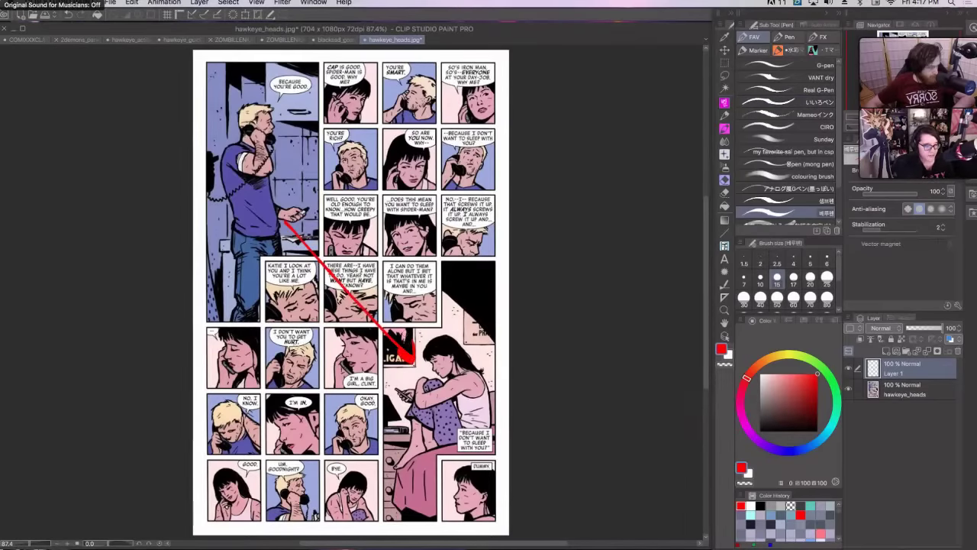
{"action": "key", "text": "Delete"}
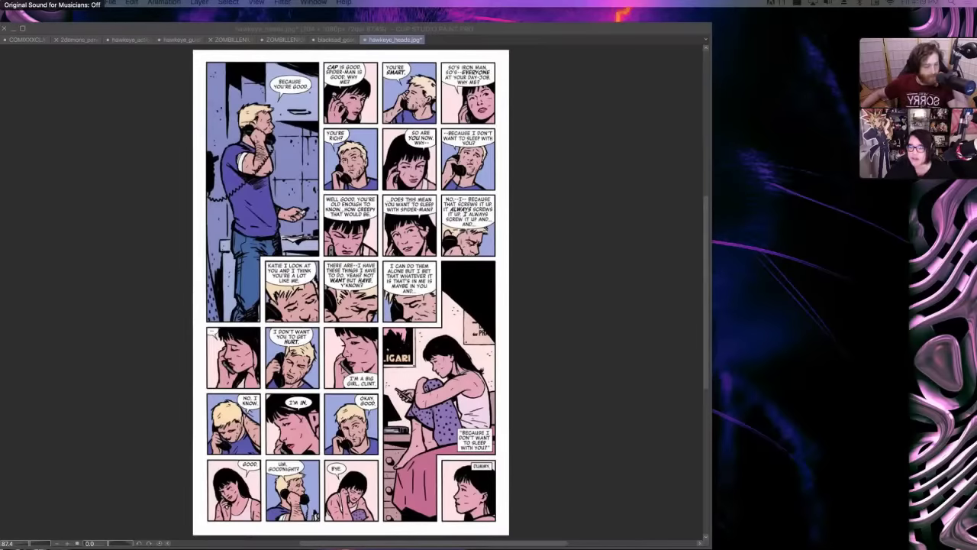
- Open v1_03.jpg and v1_04.jpg, and compare the two comic pages
{"action": "left_click_drag", "start_coordinate": [143, 388], "coordinate": [249, 351]}
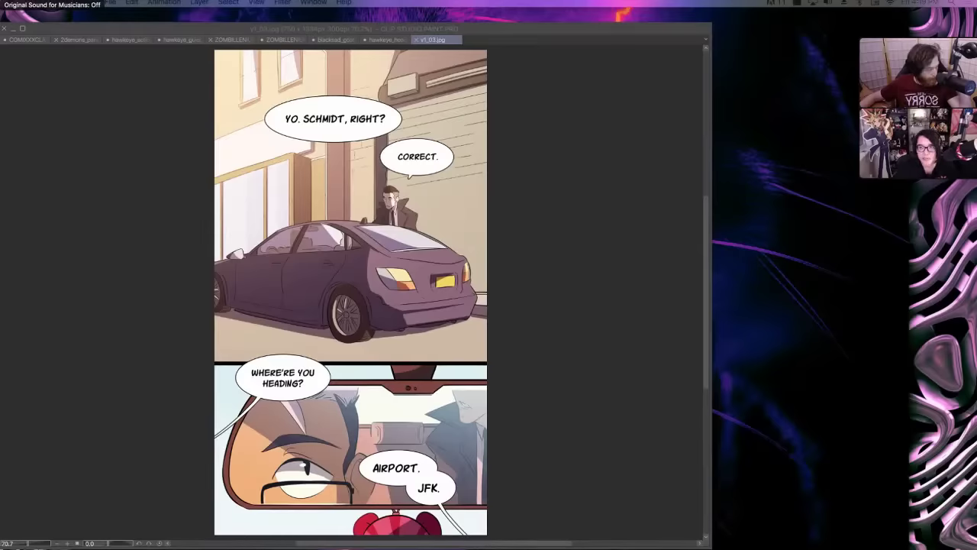
{"action": "left_click_drag", "start_coordinate": [763, 399], "coordinate": [558, 423]}
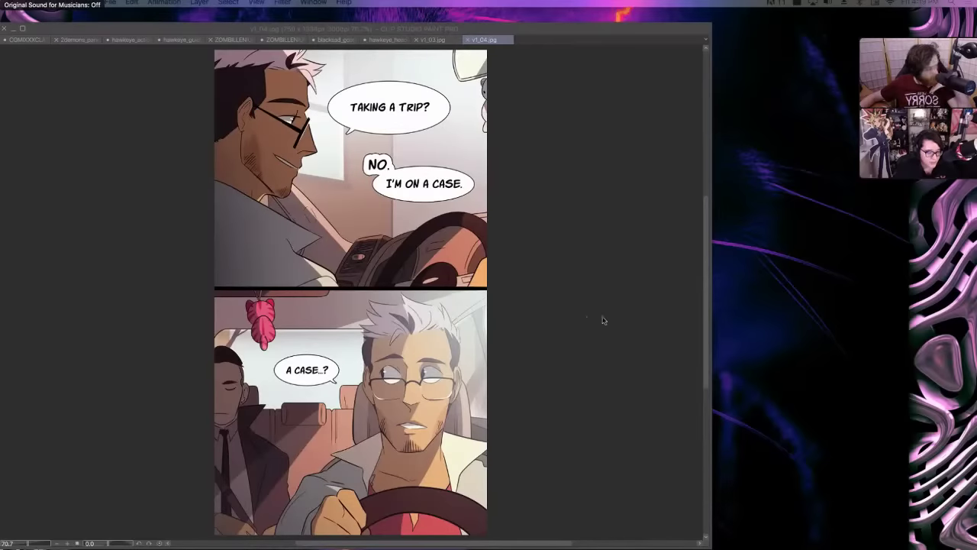
{"action": "left_click", "coordinate": [433, 40]}
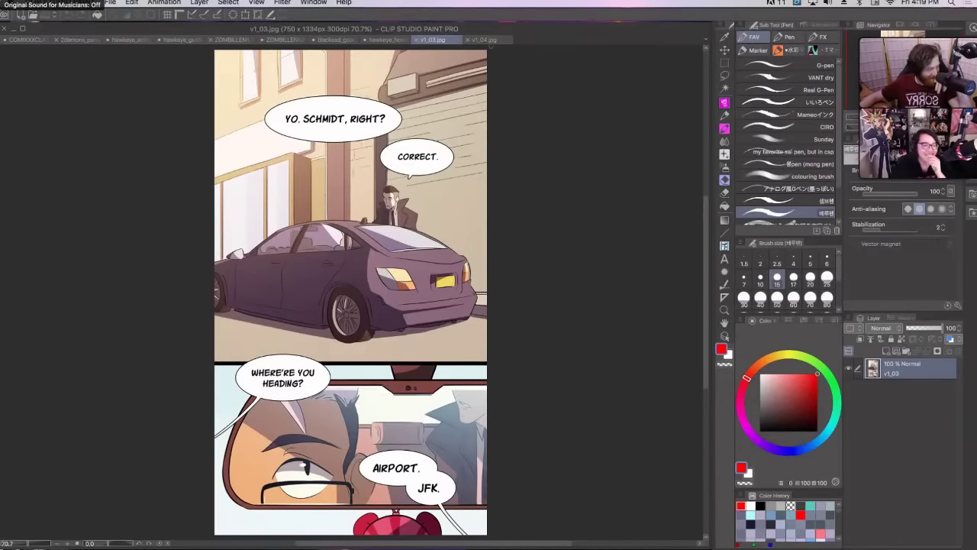
{"action": "left_click", "coordinate": [486, 42]}
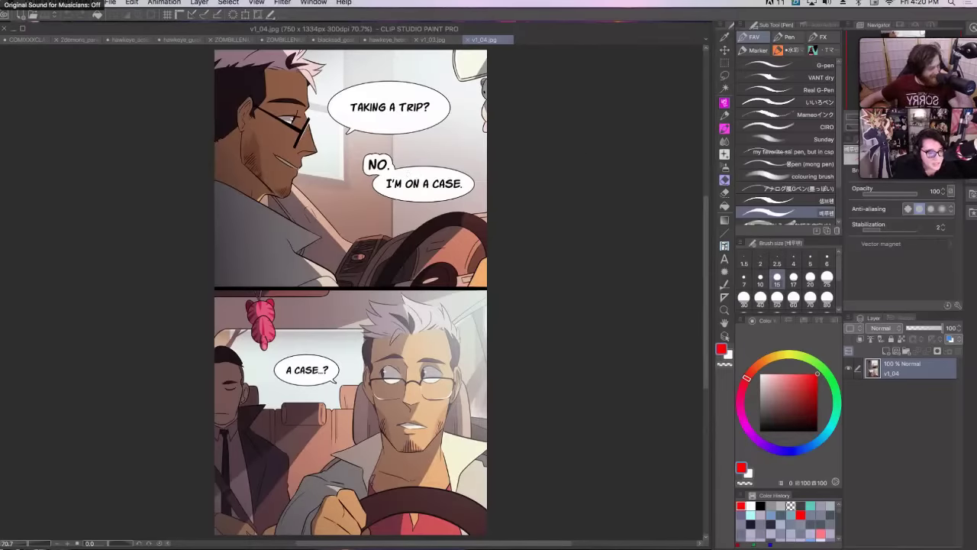
- Circle the charm at the upper panel's edge in red, draw an arrow to the pink charm in the lower panel, and undo both marks
{"action": "mouse_move", "coordinate": [484, 68]}
{"action": "left_mouse_down"}
{"action": "mouse_move", "coordinate": [471, 93]}
{"action": "mouse_move", "coordinate": [485, 156]}
{"action": "left_mouse_up"}
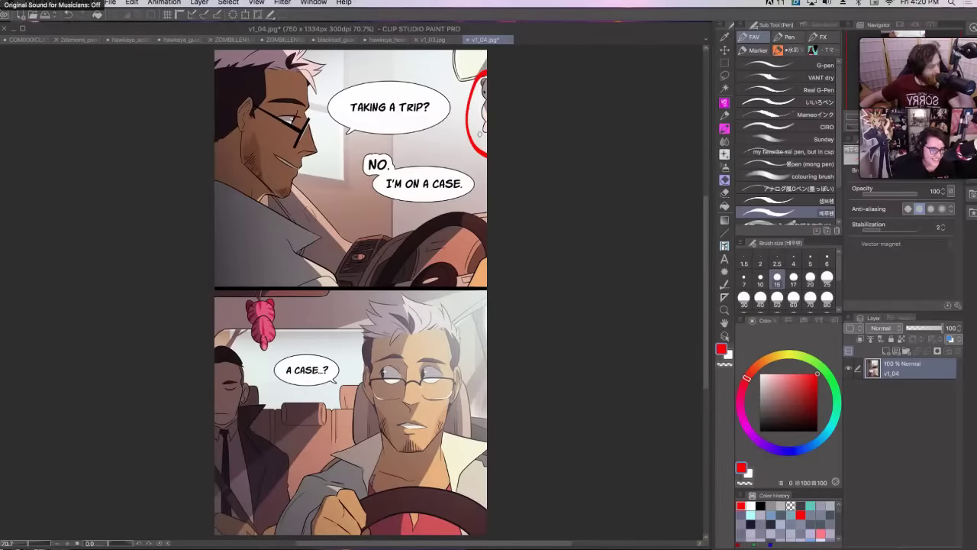
{"action": "mouse_move", "coordinate": [479, 131]}
{"action": "left_mouse_down"}
{"action": "mouse_move", "coordinate": [402, 216]}
{"action": "mouse_move", "coordinate": [300, 295]}
{"action": "mouse_move", "coordinate": [282, 327]}
{"action": "mouse_move", "coordinate": [309, 321]}
{"action": "left_mouse_up"}
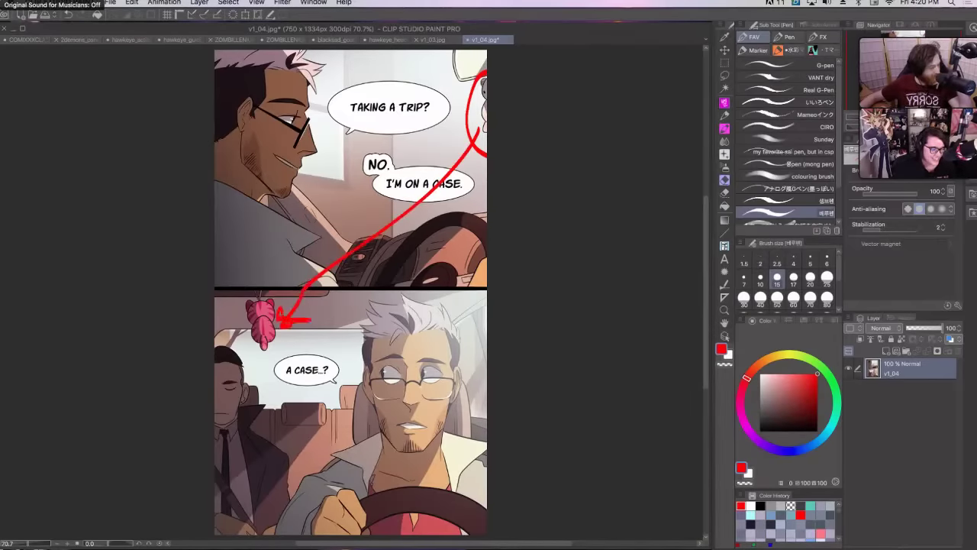
{"action": "key", "text": "super+z"}
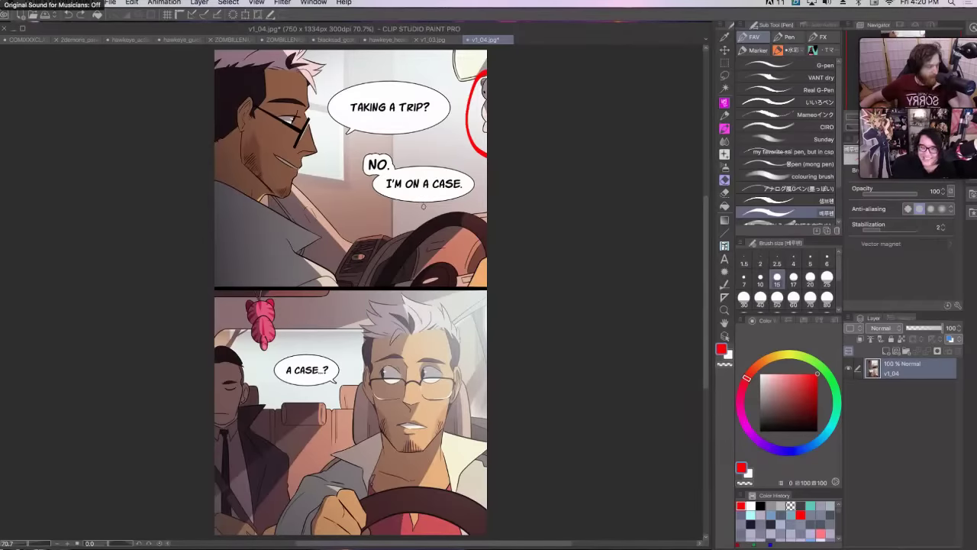
{"action": "key", "text": "super+z"}
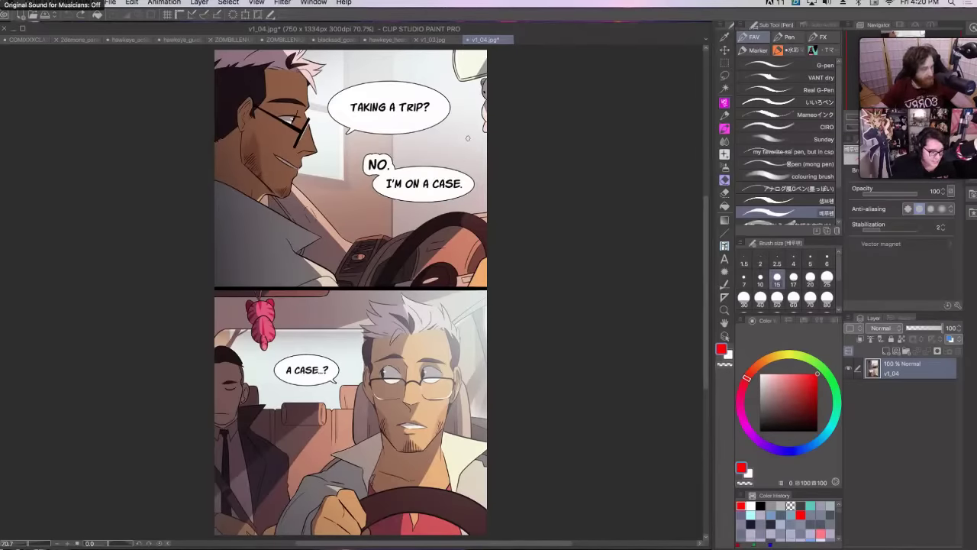
- Draw a straight double-headed red arrow between the hanging charms of both panels, and remove it
{"action": "left_click_drag", "start_coordinate": [467, 139], "coordinate": [275, 319]}
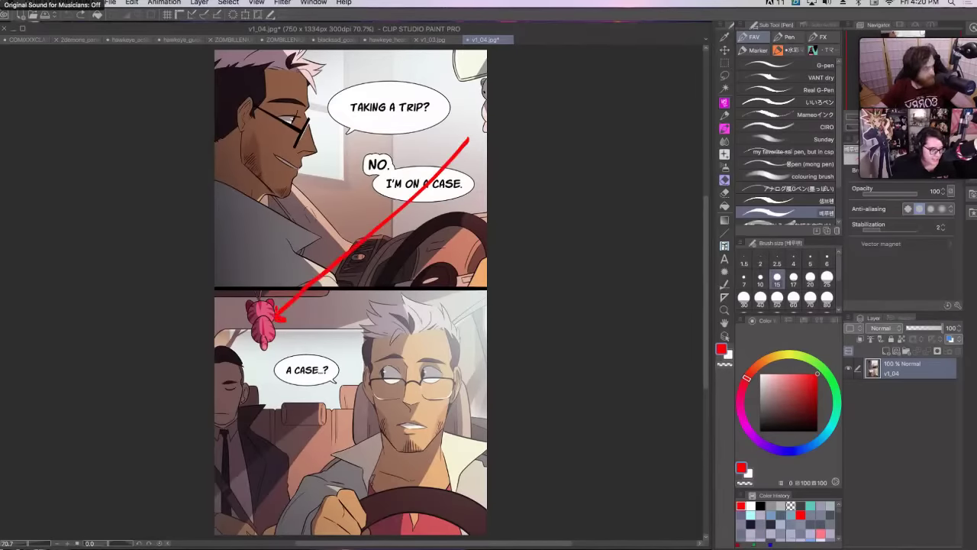
{"action": "mouse_move", "coordinate": [469, 134]}
{"action": "left_mouse_down"}
{"action": "mouse_move", "coordinate": [458, 143]}
{"action": "mouse_move", "coordinate": [467, 149]}
{"action": "mouse_move", "coordinate": [469, 136]}
{"action": "mouse_move", "coordinate": [469, 145]}
{"action": "left_mouse_up"}
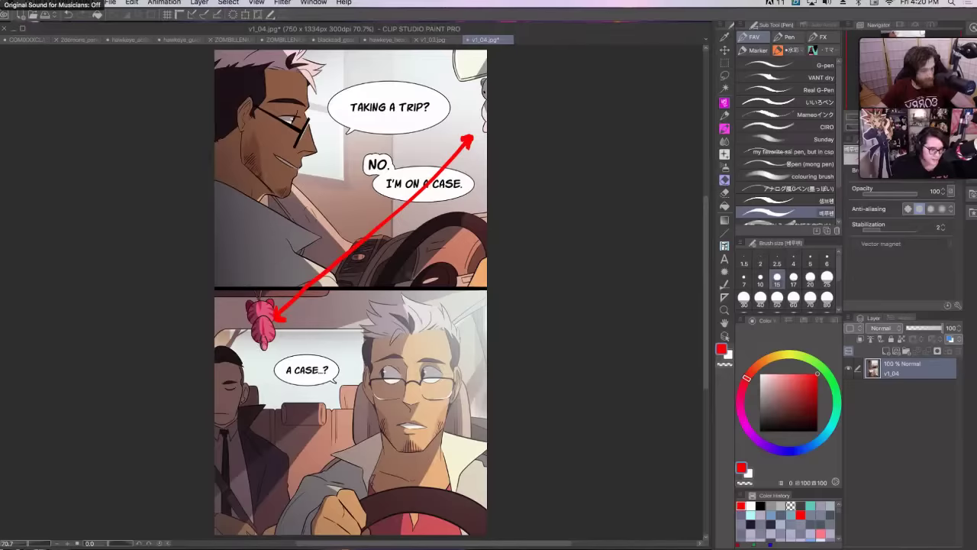
{"action": "key", "text": "super+z"}
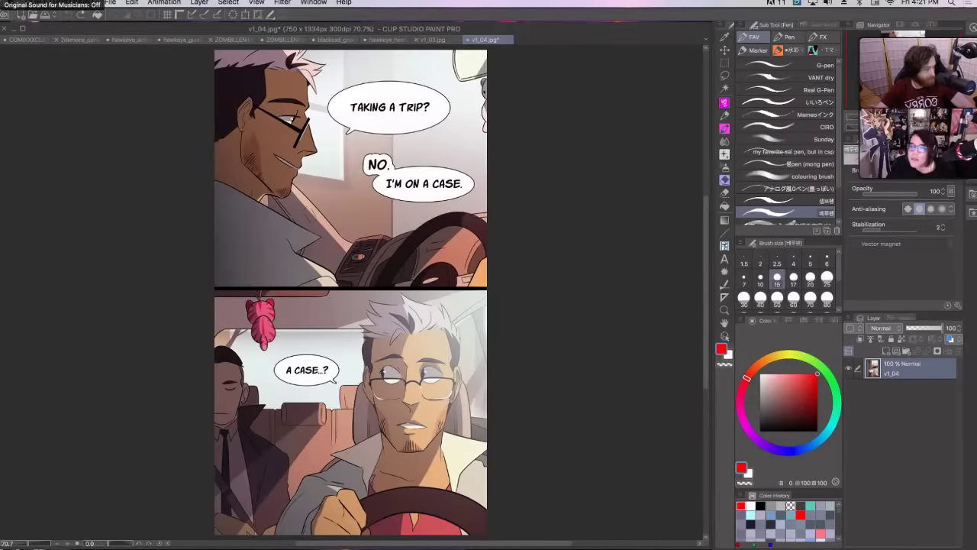
- Open the further comic pages v1_05.jpg, v1_06.jpg, v1_02.jpg, v1_07.jpg, v1_08.jpg and v1_09.jpg one after another
{"action": "key", "text": "Tab"}
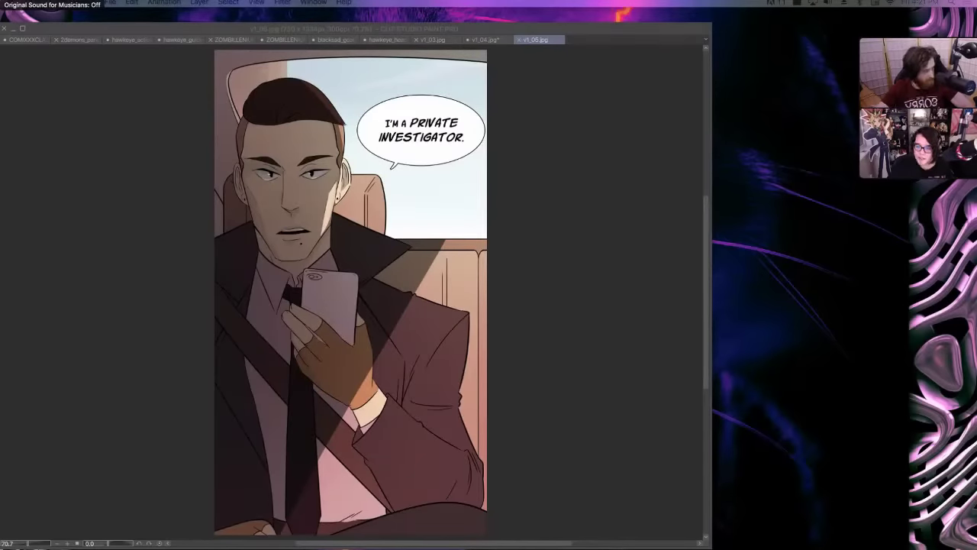
{"action": "left_click_drag", "start_coordinate": [499, 349], "coordinate": [497, 333]}
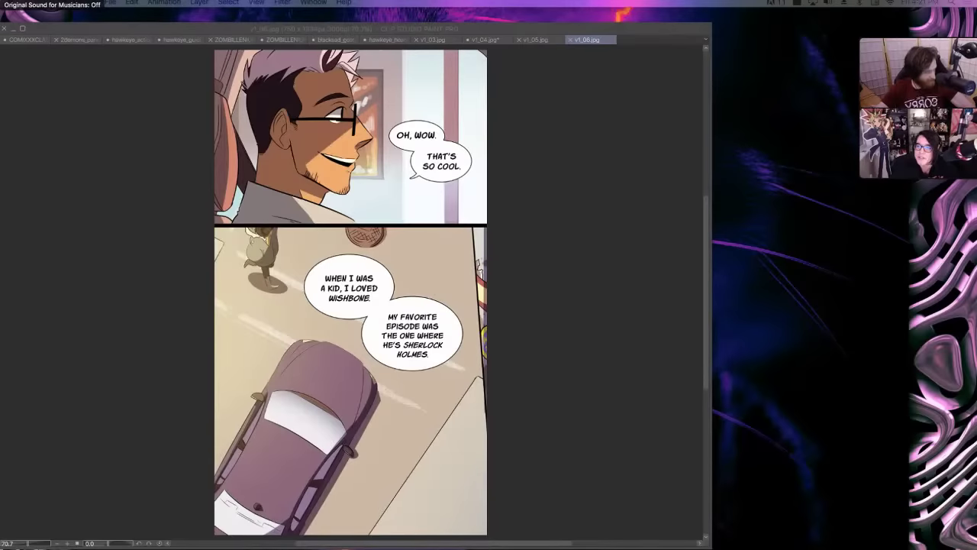
{"action": "left_click_drag", "start_coordinate": [749, 419], "coordinate": [422, 386]}
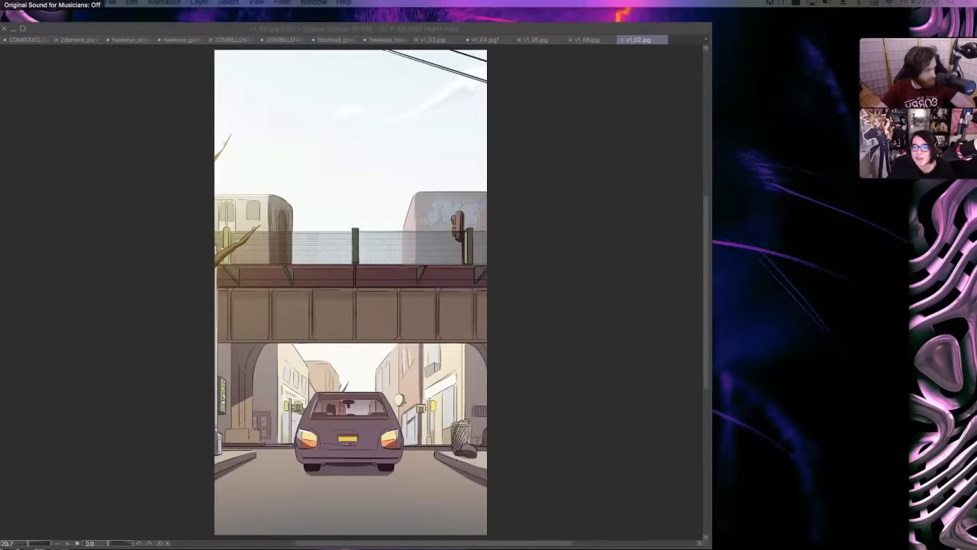
{"action": "left_click_drag", "start_coordinate": [436, 359], "coordinate": [433, 355]}
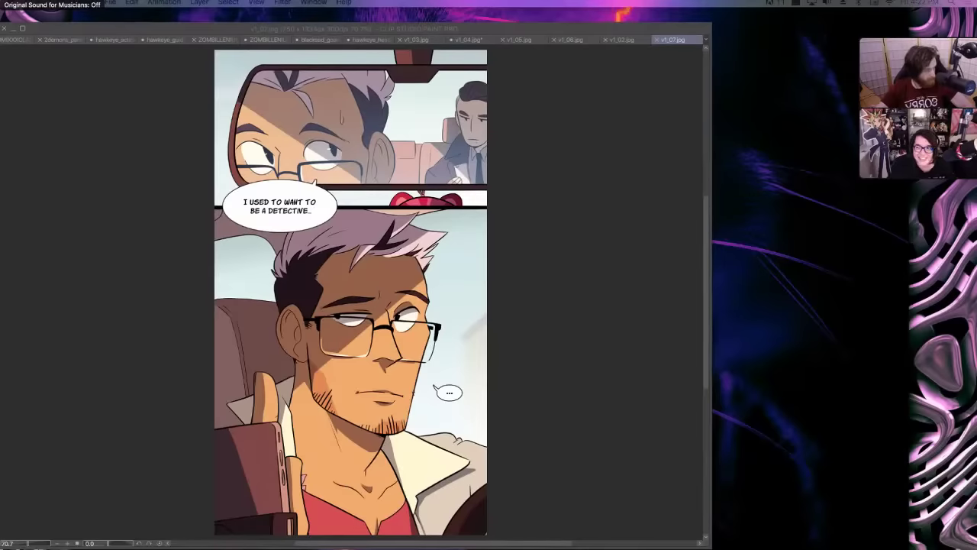
{"action": "left_click_drag", "start_coordinate": [730, 273], "coordinate": [646, 275]}
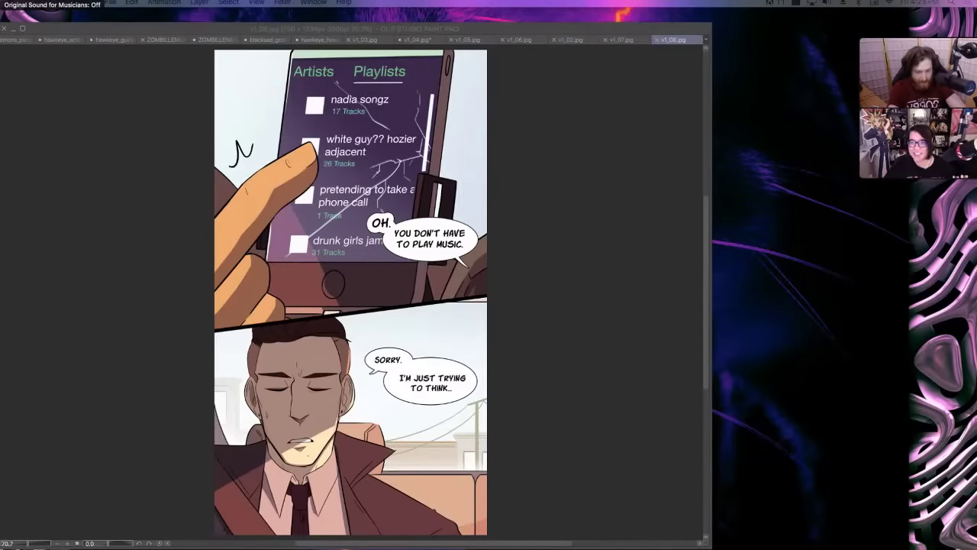
{"action": "key", "text": "ctrl+Tab"}
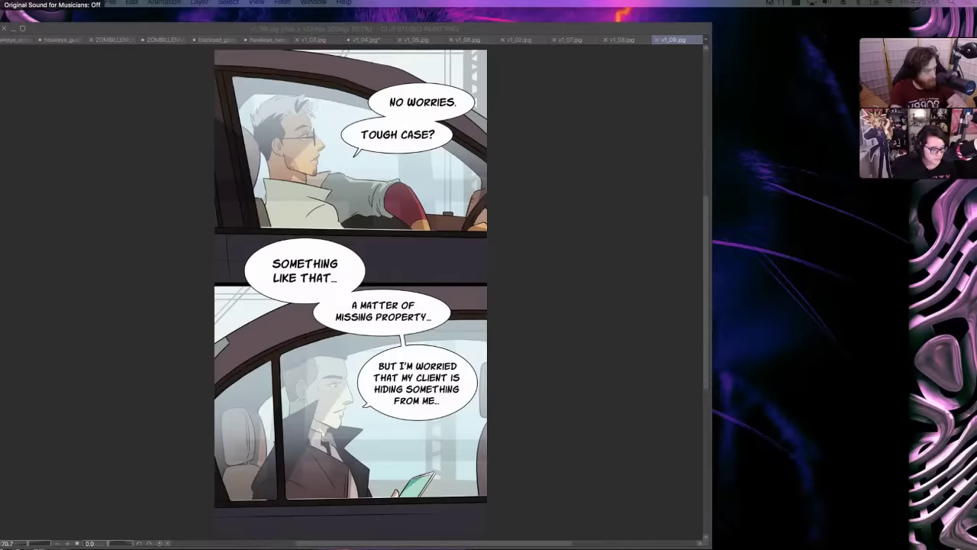
- Page in order from v1_03.jpg to v1_09.jpg to review the car conversation, closing v1_02.jpg on the way
{"action": "left_click", "coordinate": [328, 42]}
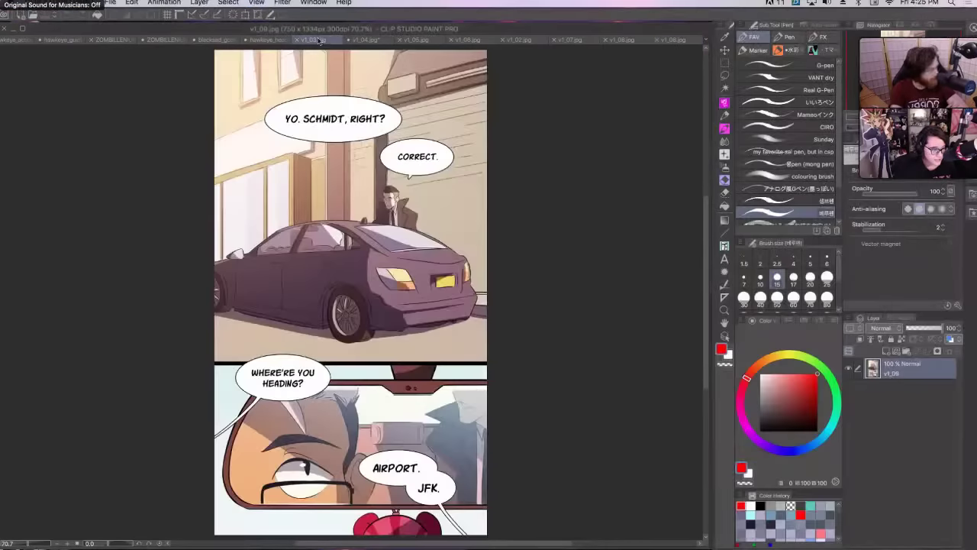
{"action": "left_click", "coordinate": [372, 43]}
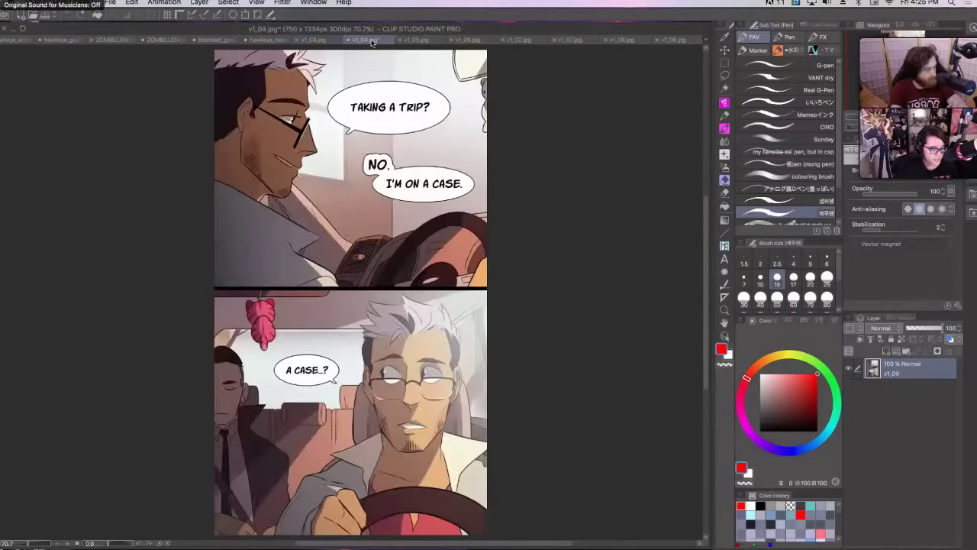
{"action": "left_click", "coordinate": [422, 41]}
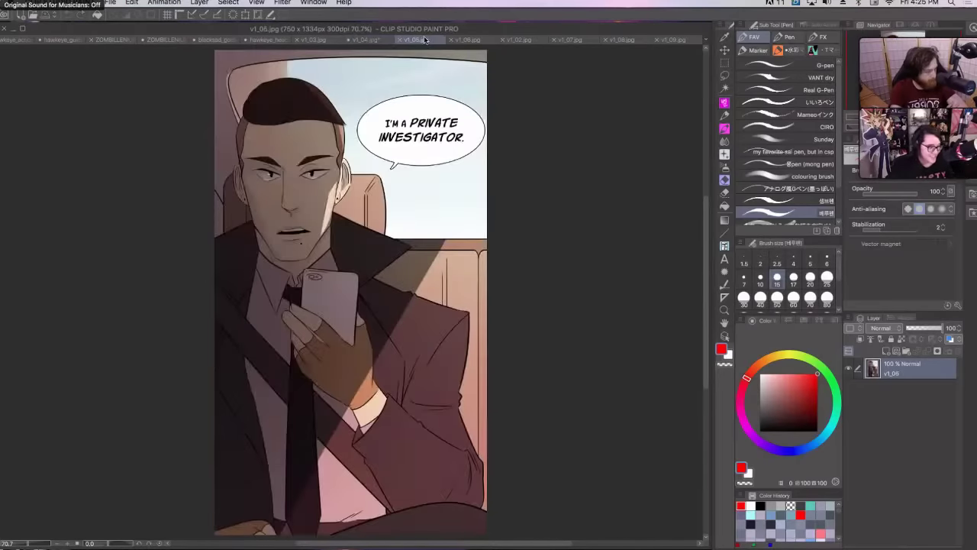
{"action": "left_click", "coordinate": [470, 41]}
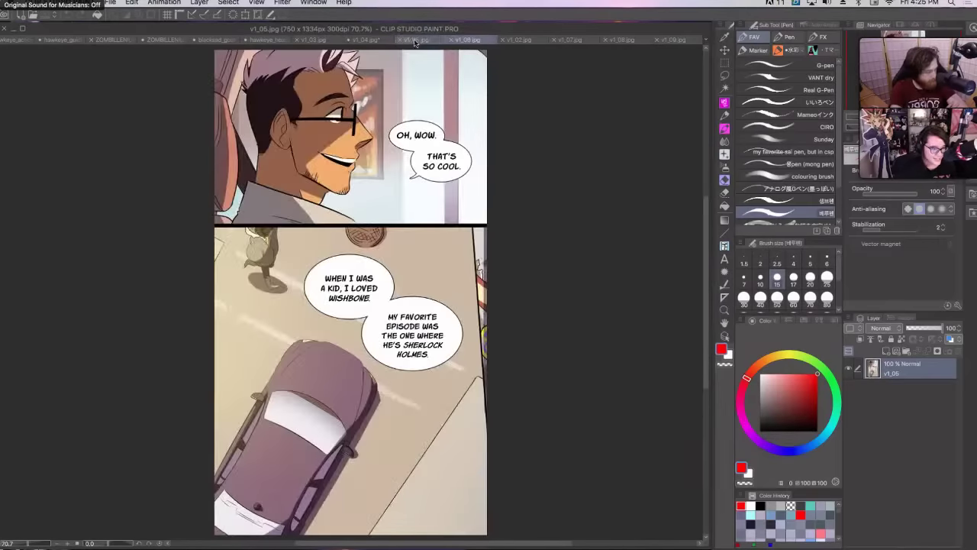
{"action": "left_click", "coordinate": [525, 41]}
{"action": "left_click", "coordinate": [522, 41]}
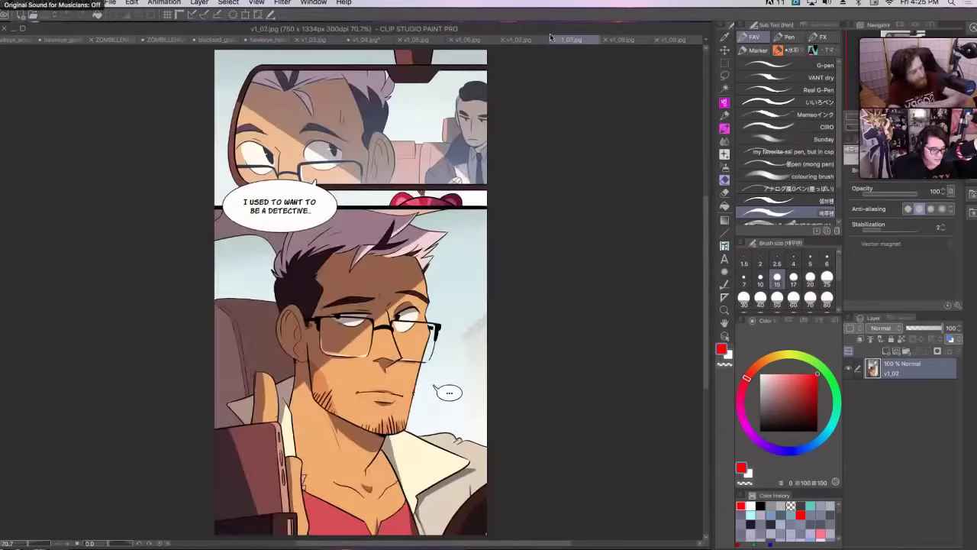
{"action": "left_click", "coordinate": [560, 42]}
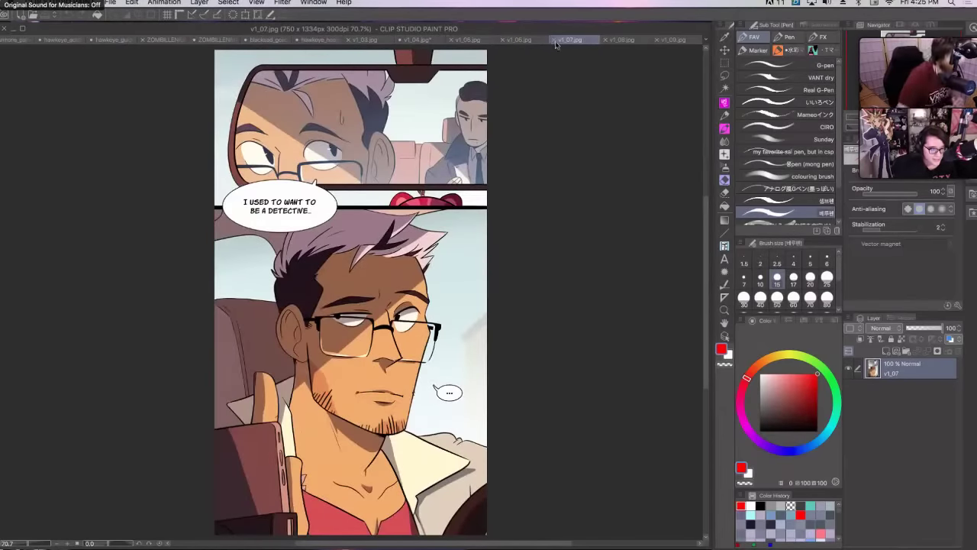
{"action": "left_click", "coordinate": [622, 42]}
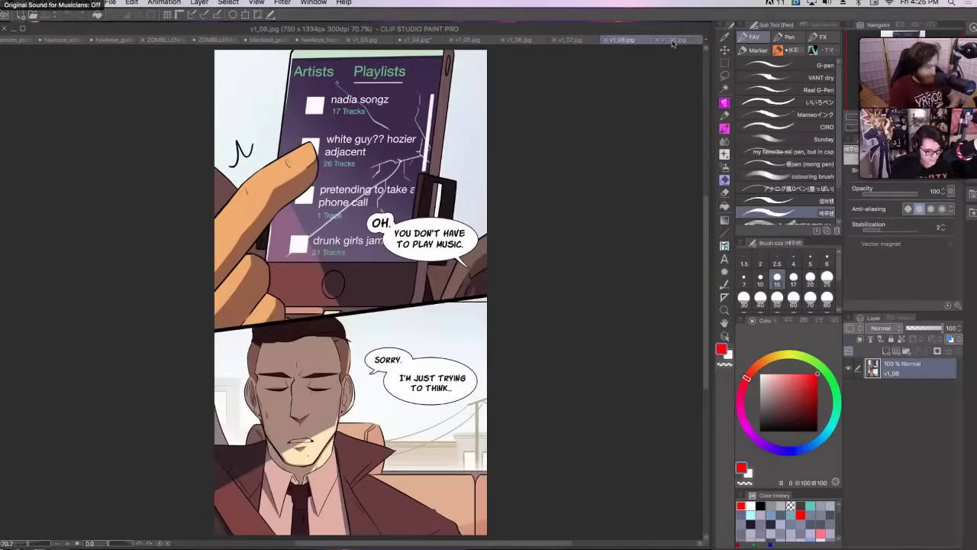
{"action": "left_click", "coordinate": [672, 42]}
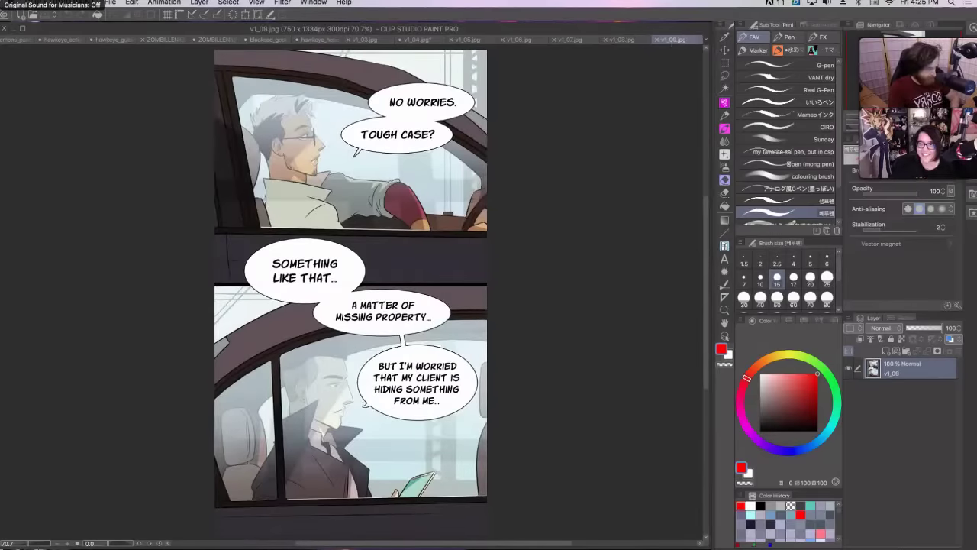
- Open v1_10.jpg, v1_11.jpg and v1_25.jpg, look back as far as v1_09.jpg, and return to v1_10.jpg
{"action": "key", "text": "Tab"}
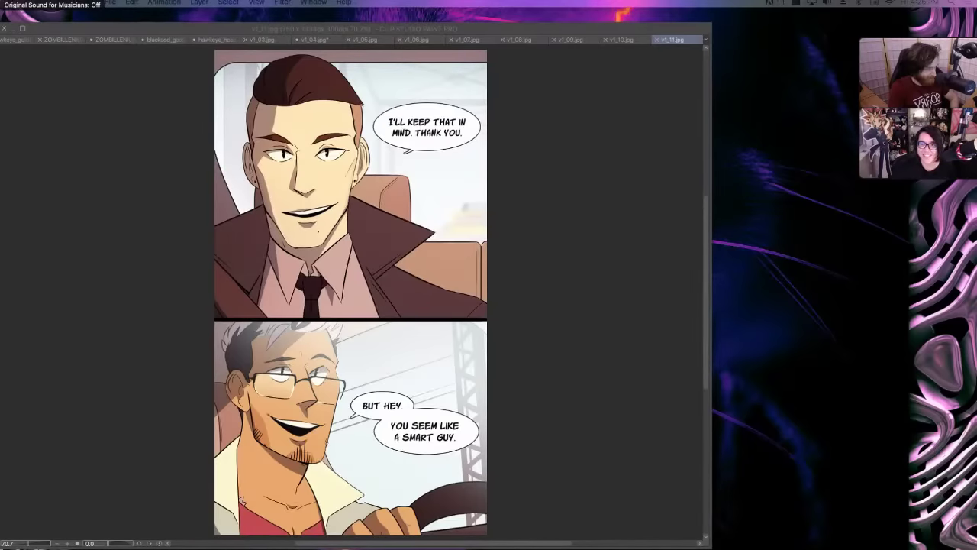
{"action": "left_click_drag", "start_coordinate": [435, 401], "coordinate": [430, 399]}
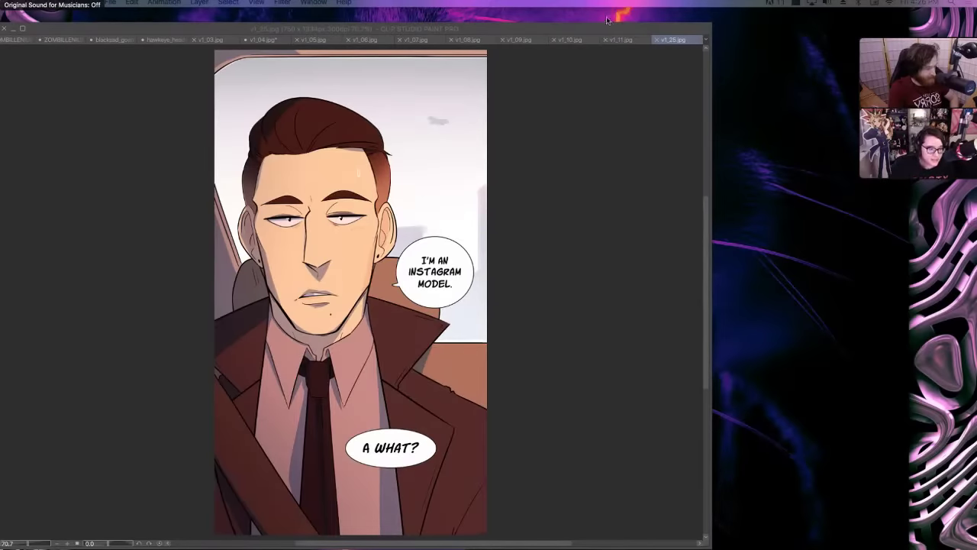
{"action": "left_click", "coordinate": [624, 41]}
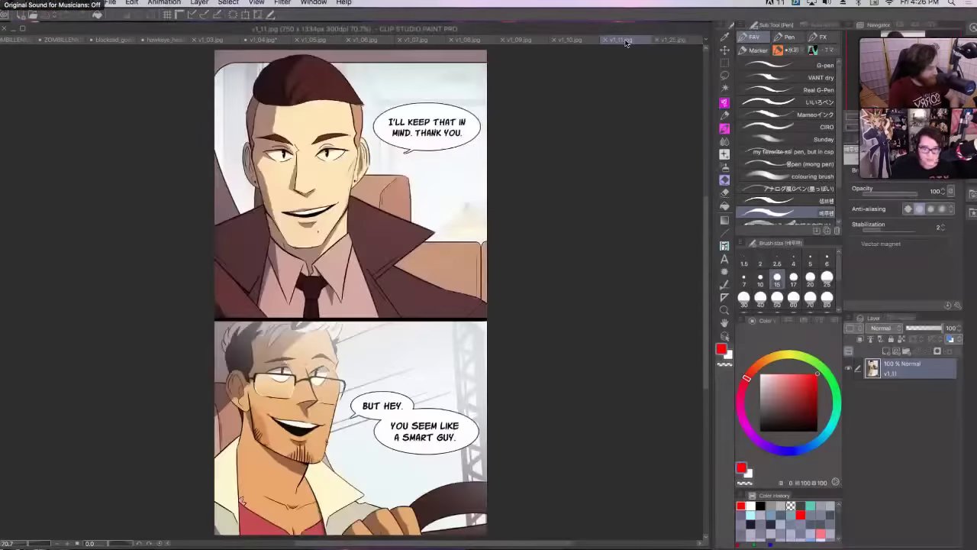
{"action": "left_click", "coordinate": [571, 41]}
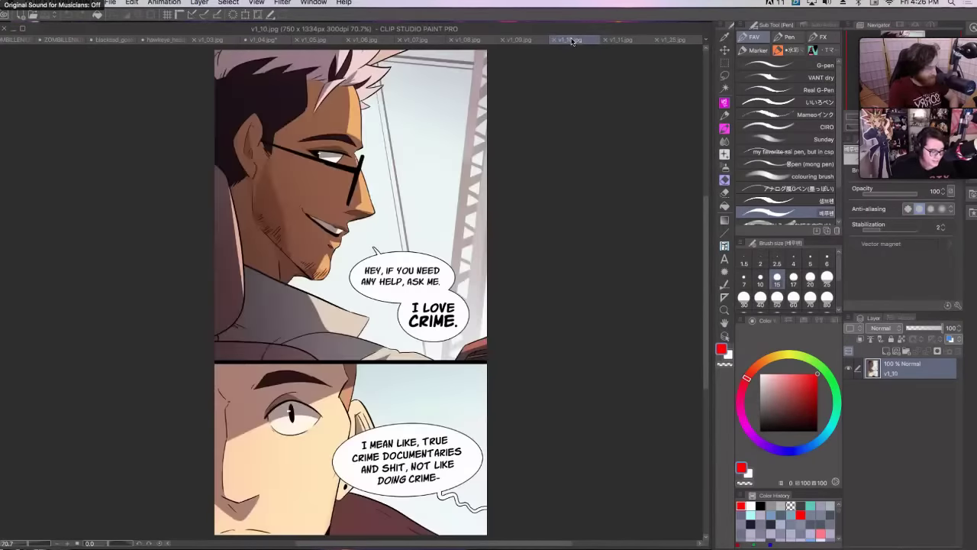
{"action": "left_click", "coordinate": [528, 41]}
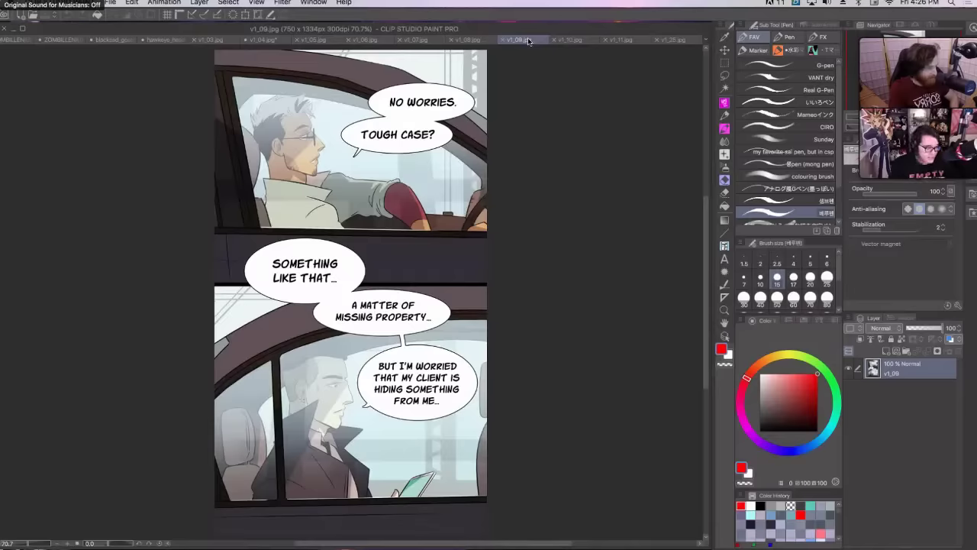
{"action": "left_click", "coordinate": [571, 40]}
- Open v2_04.jpg, and revisit v1_25.jpg, v1_10.jpg and v1_04.jpg for comparison
{"action": "key", "text": "super+Tab"}
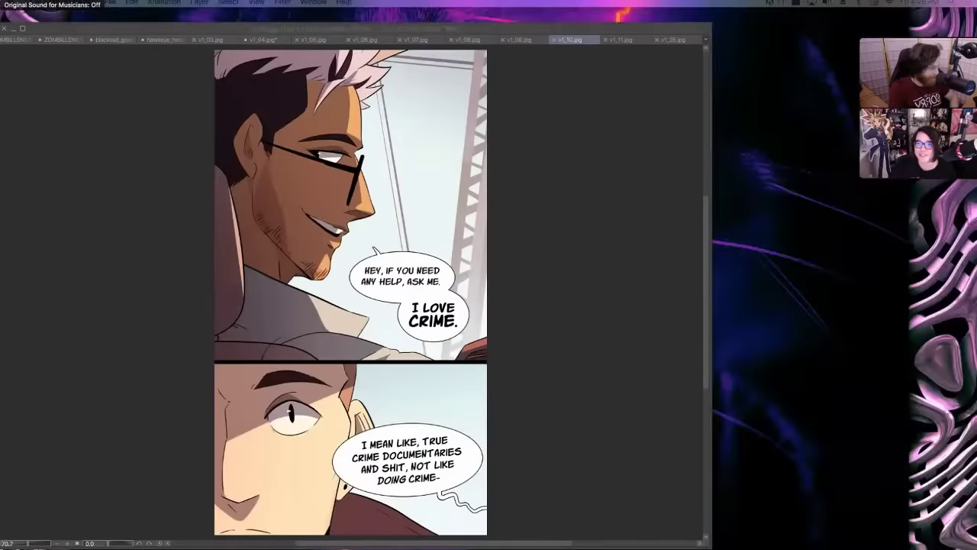
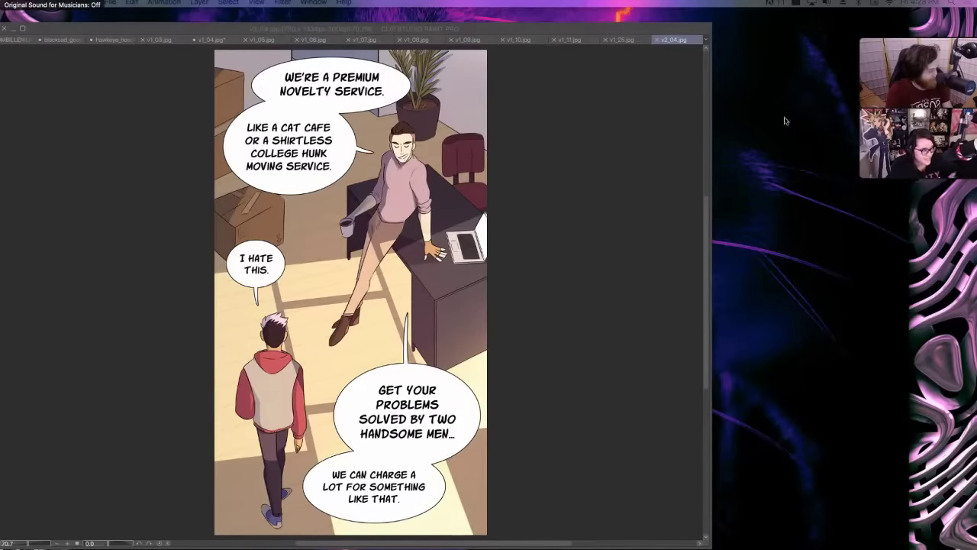
{"action": "left_click", "coordinate": [618, 39]}
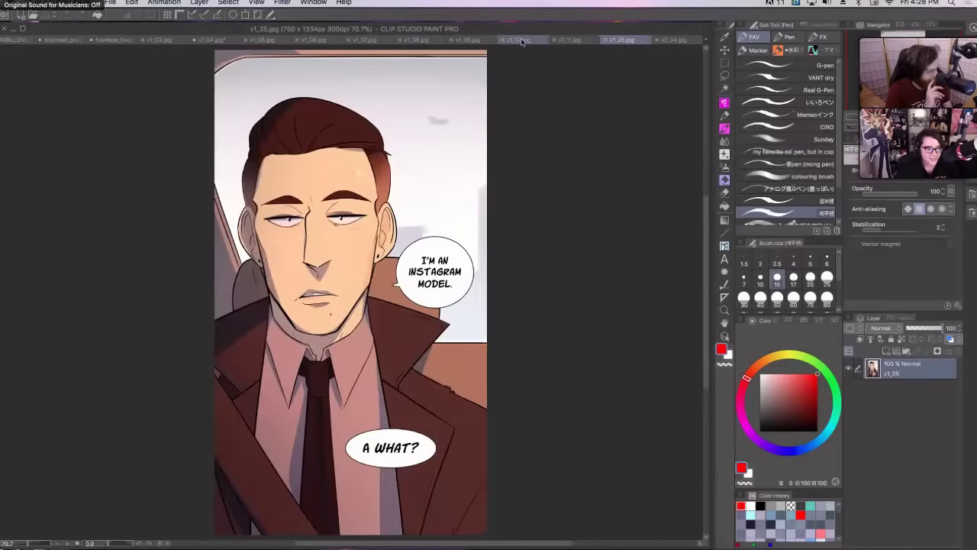
{"action": "left_click", "coordinate": [519, 40]}
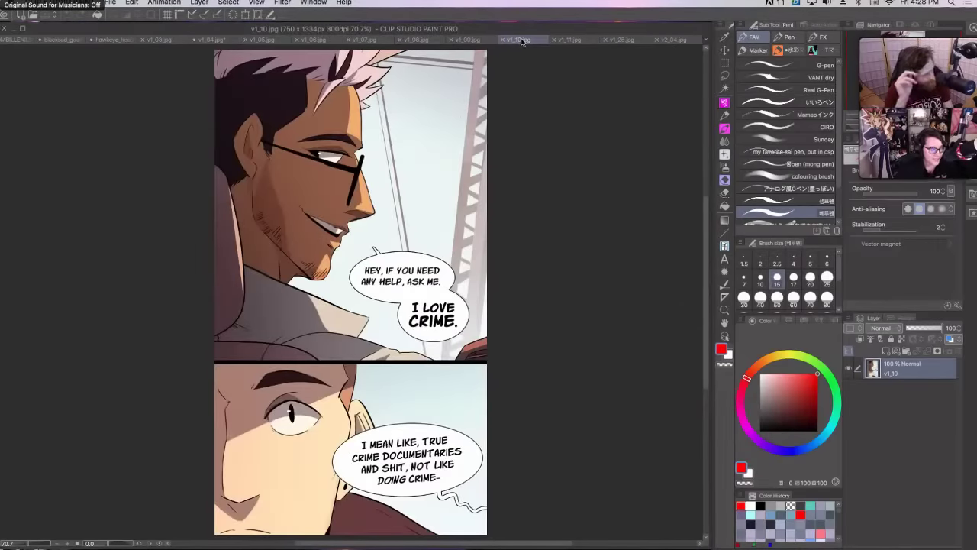
{"action": "left_click", "coordinate": [208, 39]}
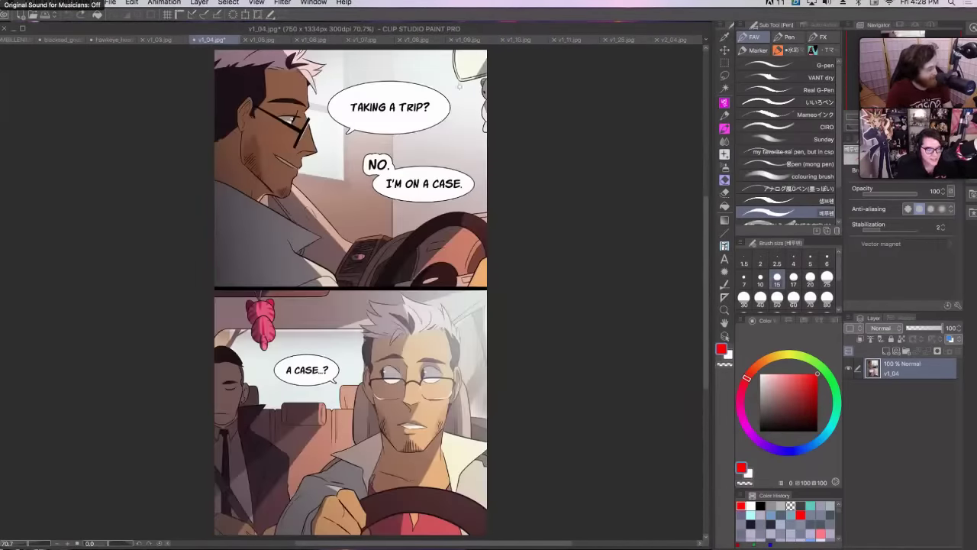
- Circle the hanging charm at the edge of v1_04.jpg's upper panel in red, and undo the marking
{"action": "mouse_move", "coordinate": [484, 65]}
{"action": "left_mouse_down"}
{"action": "mouse_move", "coordinate": [461, 91]}
{"action": "mouse_move", "coordinate": [483, 146]}
{"action": "left_mouse_up"}
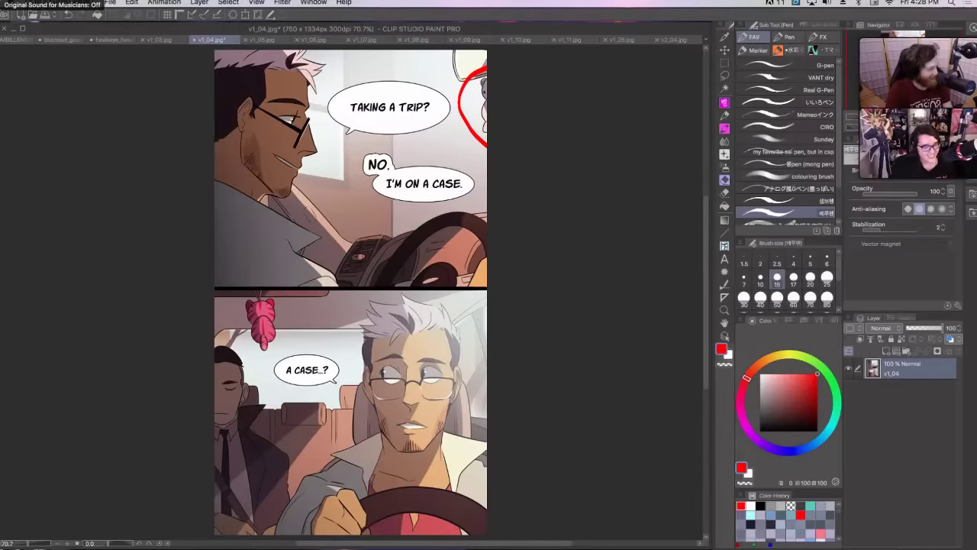
{"action": "key", "text": "super+z"}
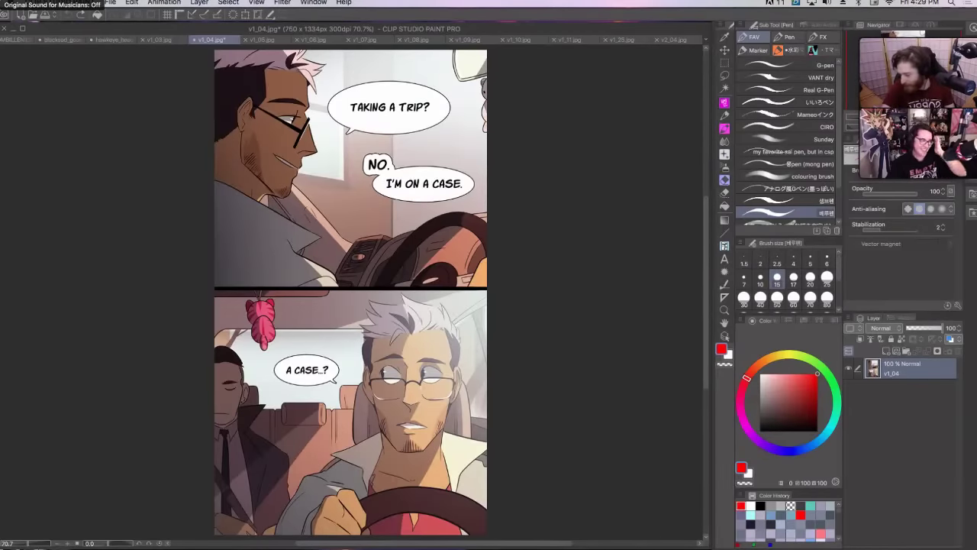
- Close v1_04.jpg without saving, along with the pages v1_05.jpg, v1_03.jpg and v1_06.jpg
{"action": "left_click", "coordinate": [195, 41]}
{"action": "left_click", "coordinate": [454, 214]}
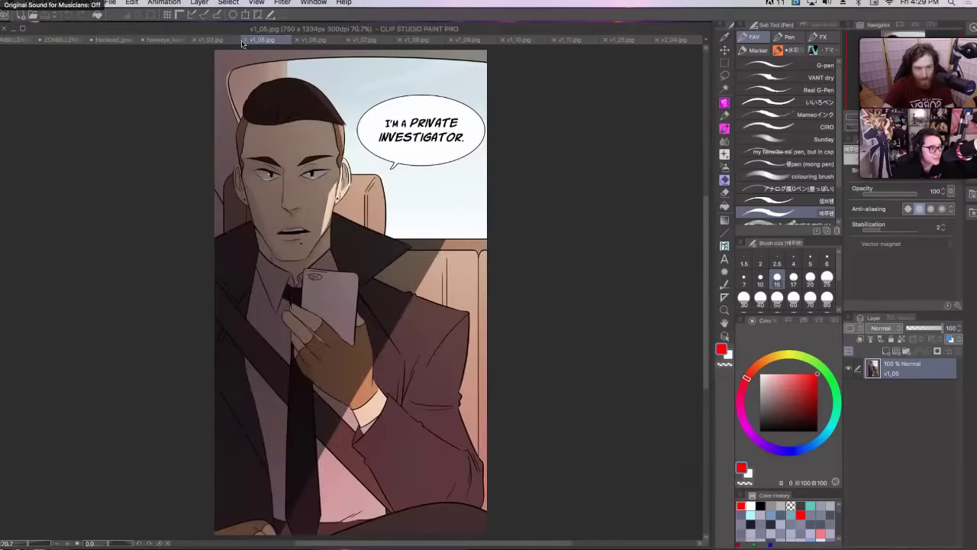
{"action": "left_click", "coordinate": [242, 41]}
{"action": "left_click", "coordinate": [246, 42]}
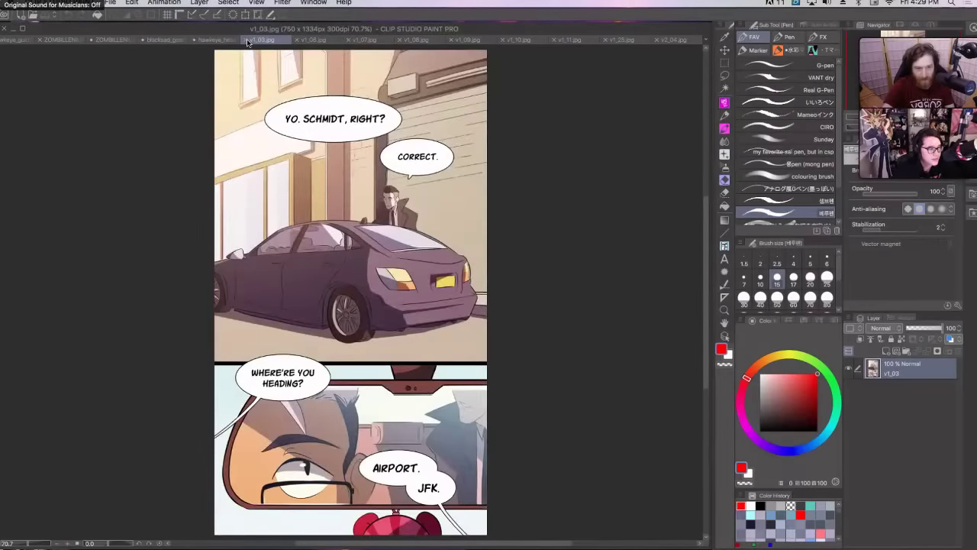
{"action": "left_click", "coordinate": [247, 40]}
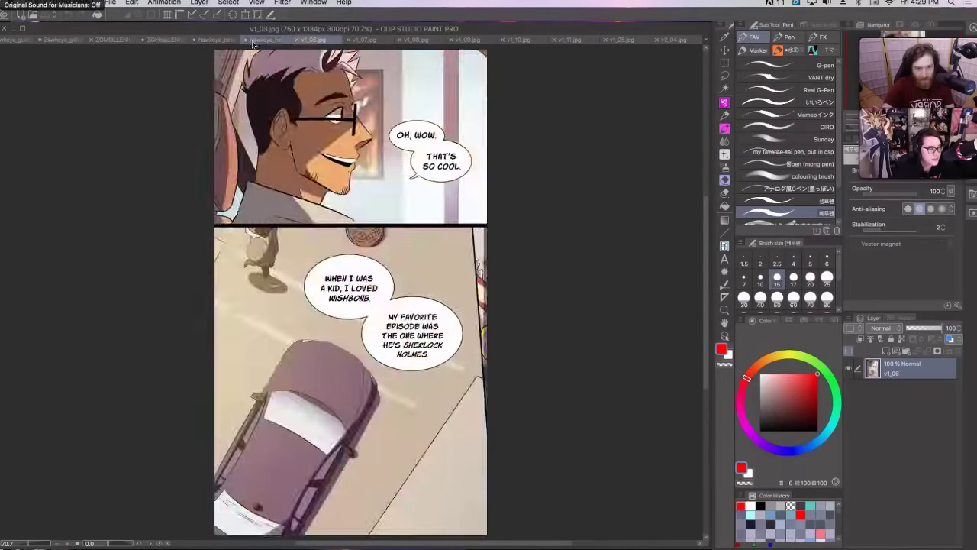
{"action": "left_click", "coordinate": [297, 43]}
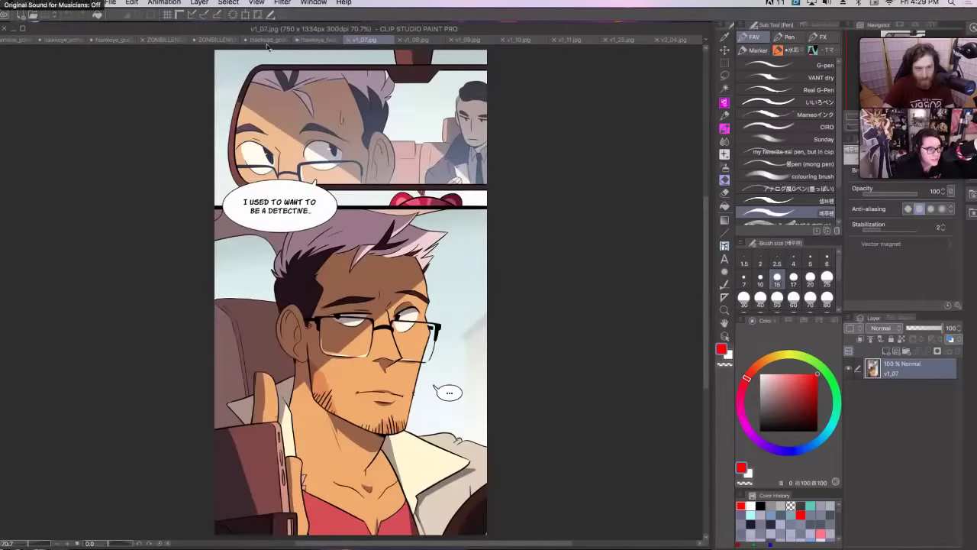
- Close the Hawkeye page next to v1_07.jpg, ZOMBILLENIUM_PANELS and blacksad_goated, discarding their changes
{"action": "left_click", "coordinate": [267, 45]}
{"action": "left_click", "coordinate": [458, 215]}
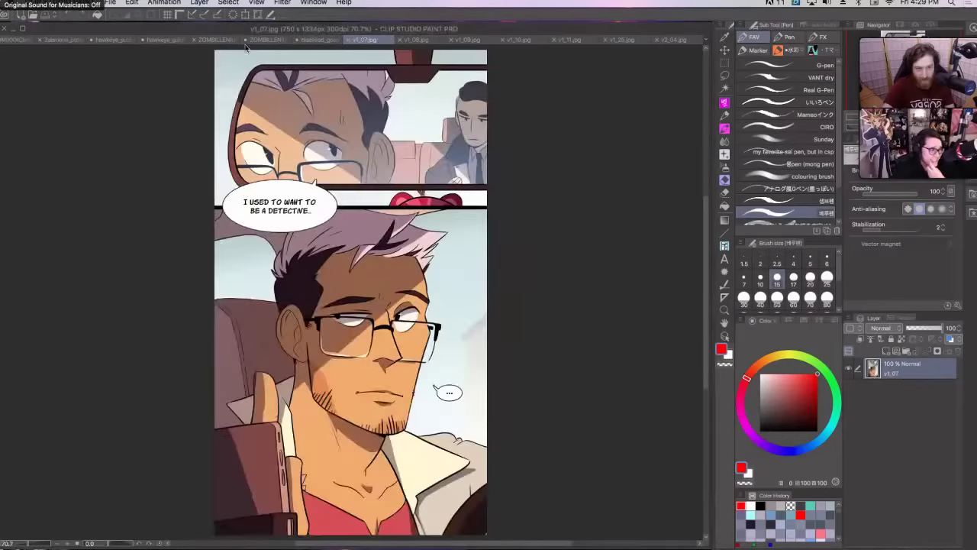
{"action": "left_click", "coordinate": [246, 40]}
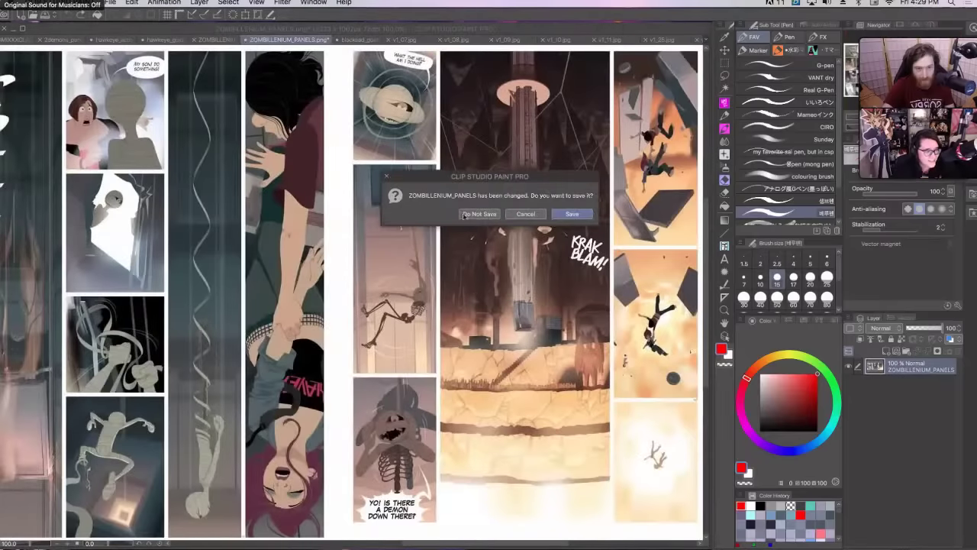
{"action": "left_click", "coordinate": [464, 215]}
{"action": "left_click", "coordinate": [262, 41]}
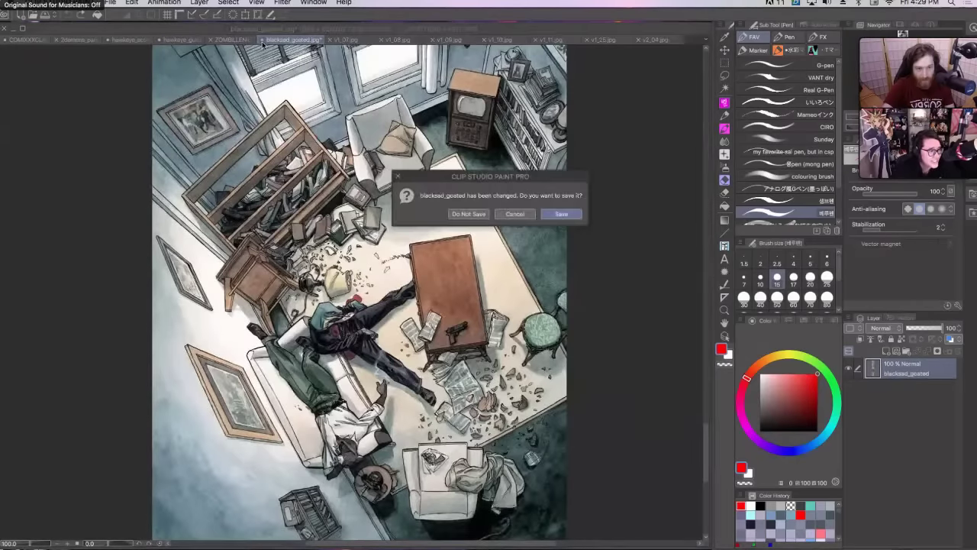
{"action": "left_click", "coordinate": [468, 214]}
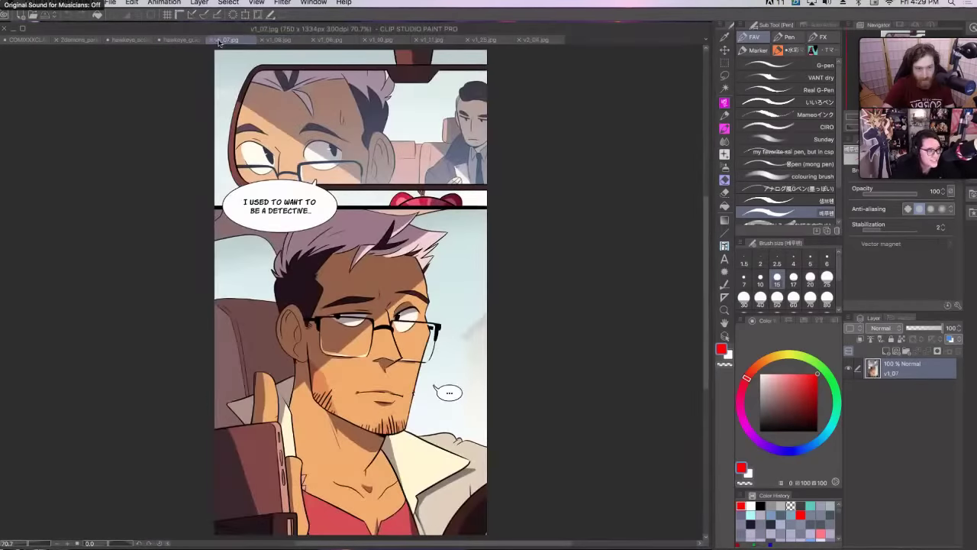
- Close hawkeye_guiding and hawkeye_action without saving their changes, and close 2demons_panels.png
{"action": "left_click", "coordinate": [160, 40]}
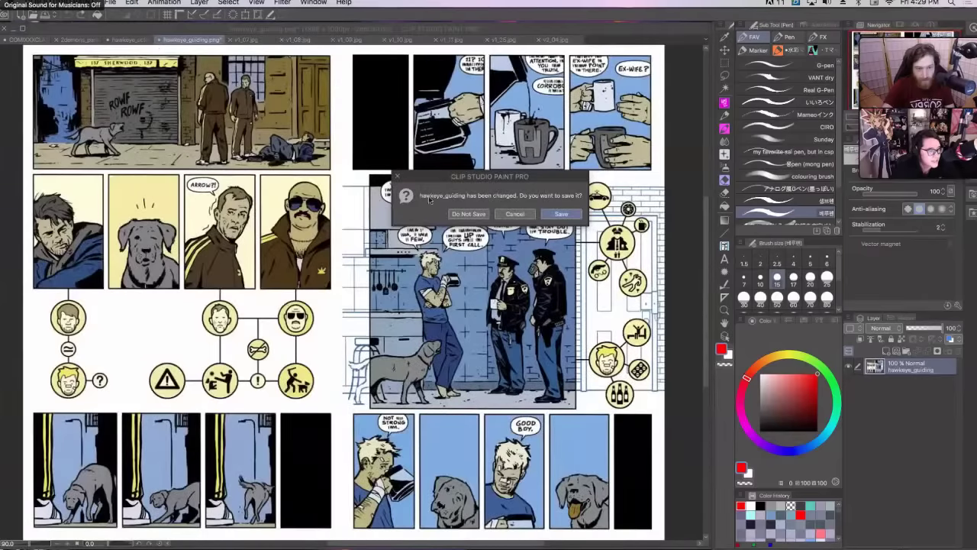
{"action": "left_click", "coordinate": [460, 216]}
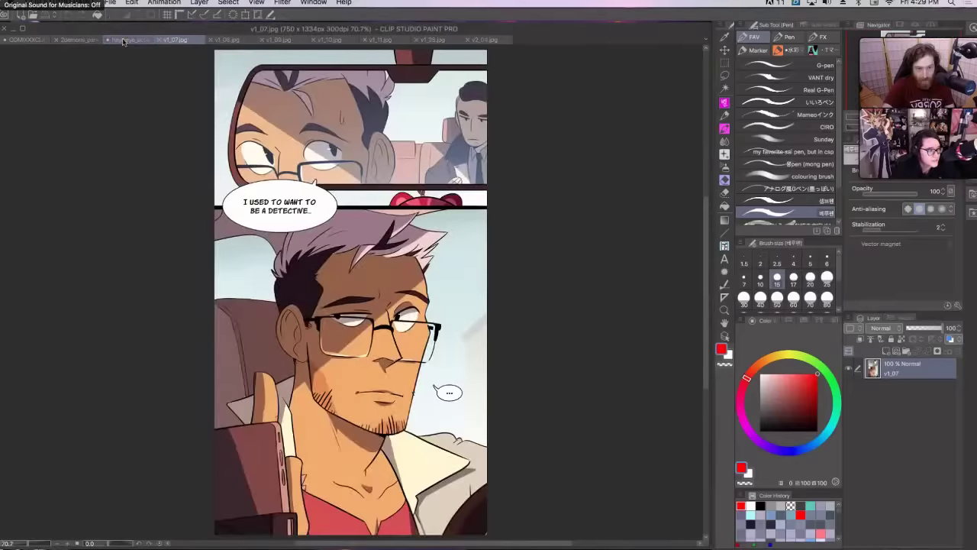
{"action": "left_click", "coordinate": [122, 41]}
{"action": "left_click", "coordinate": [107, 39]}
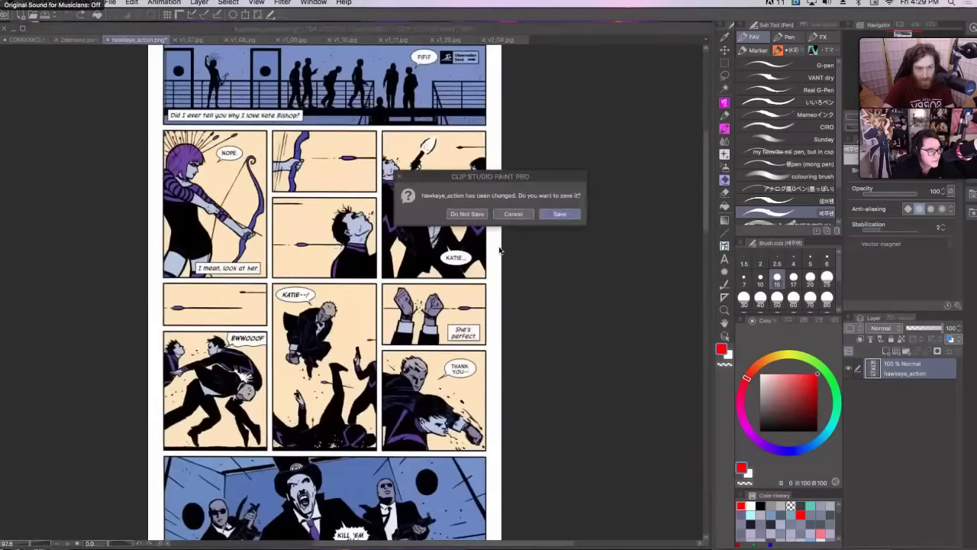
{"action": "left_click", "coordinate": [466, 214]}
{"action": "left_click", "coordinate": [76, 42]}
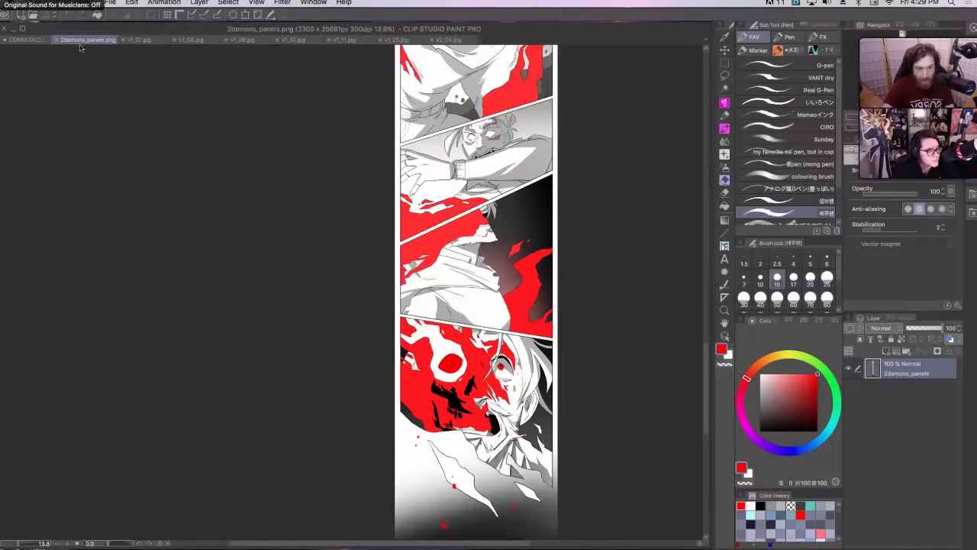
{"action": "left_click", "coordinate": [56, 39]}
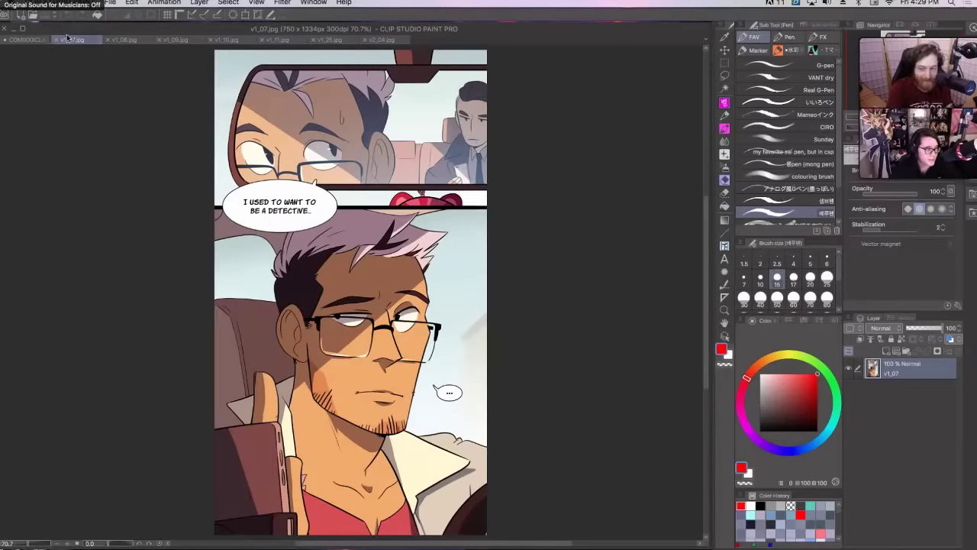
- Close all remaining v1 and v2 comic pages, ending with v1_07.jpg, so only COMIXXXCLASS stays open
{"action": "left_click", "coordinate": [108, 41]}
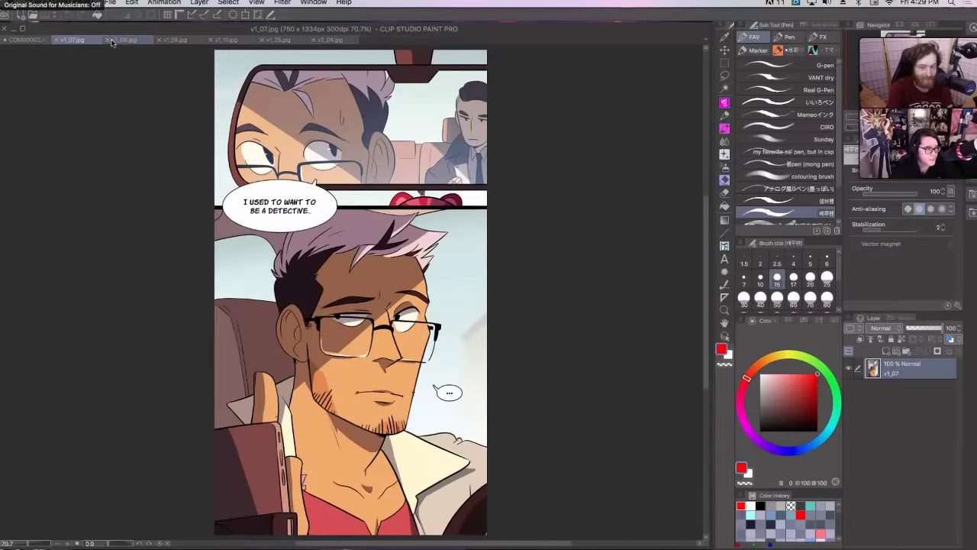
{"action": "left_click", "coordinate": [107, 41]}
{"action": "left_click", "coordinate": [108, 41]}
{"action": "left_click", "coordinate": [108, 41]}
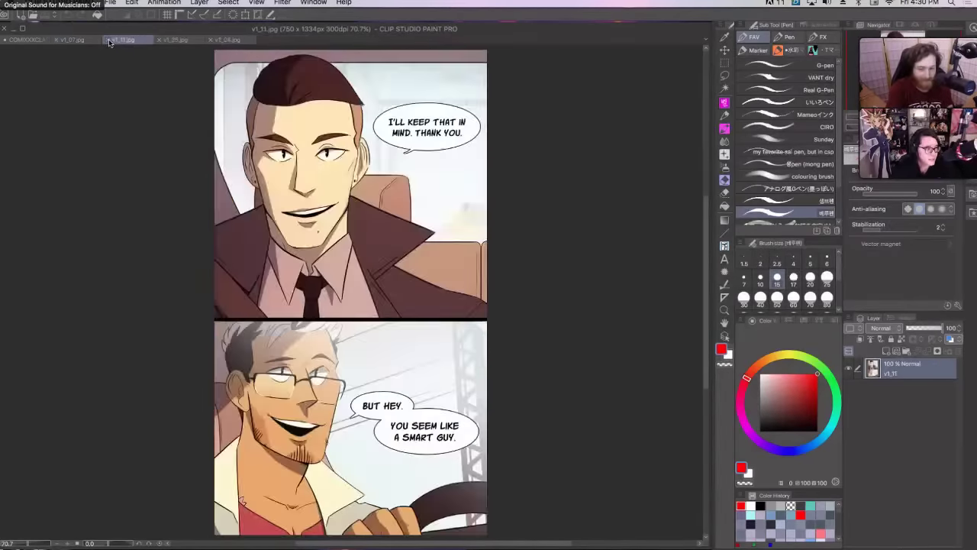
{"action": "left_click", "coordinate": [107, 41]}
{"action": "left_click", "coordinate": [108, 41]}
{"action": "left_click", "coordinate": [108, 41]}
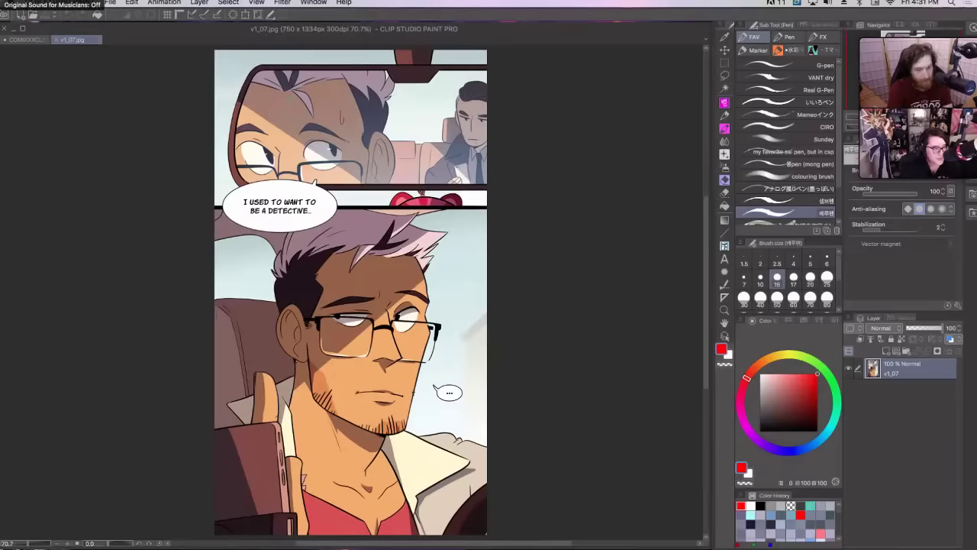
{"action": "left_click", "coordinate": [57, 40]}
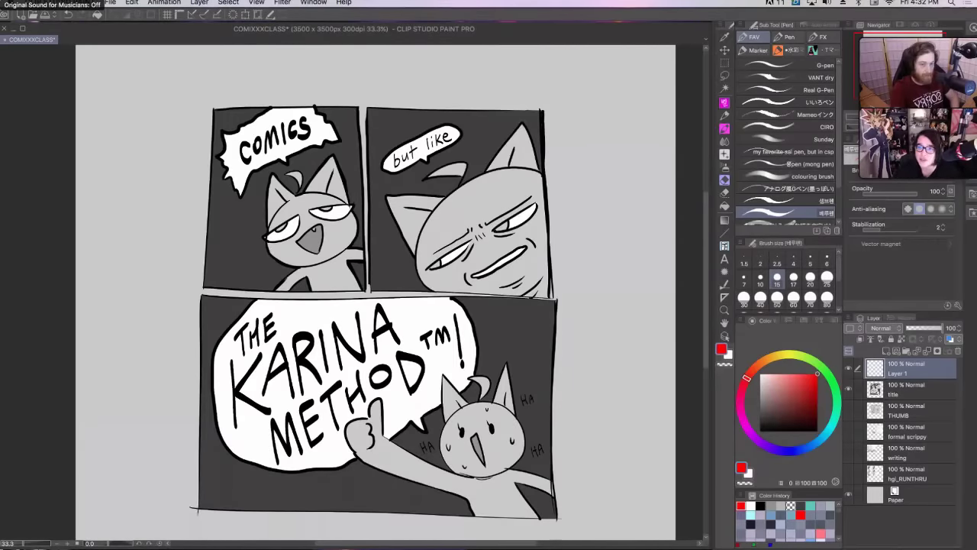
- Open the layered comic page HGPI_01_p24.psd alongside COMIXXXCLASS
{"action": "key", "text": "super+Tab"}
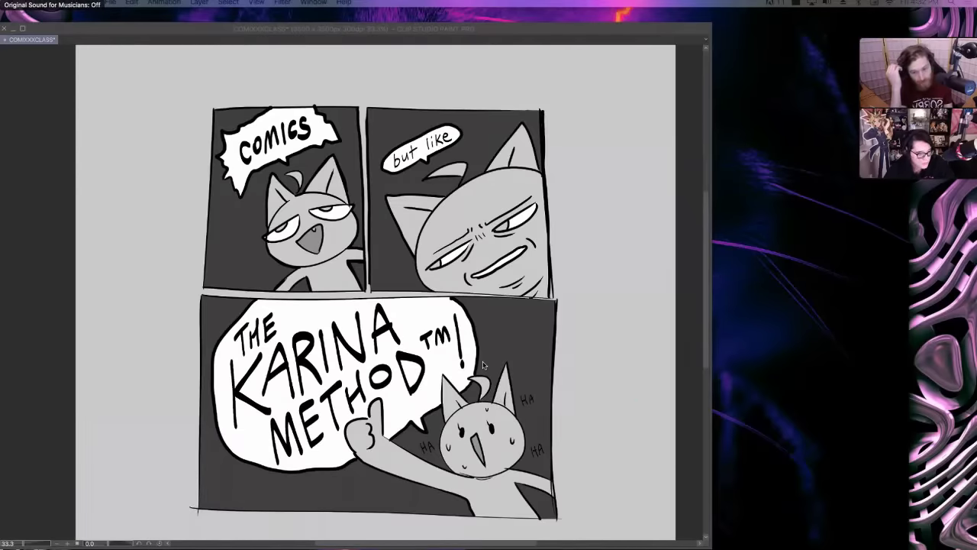
{"action": "key", "text": "ctrl+Tab"}
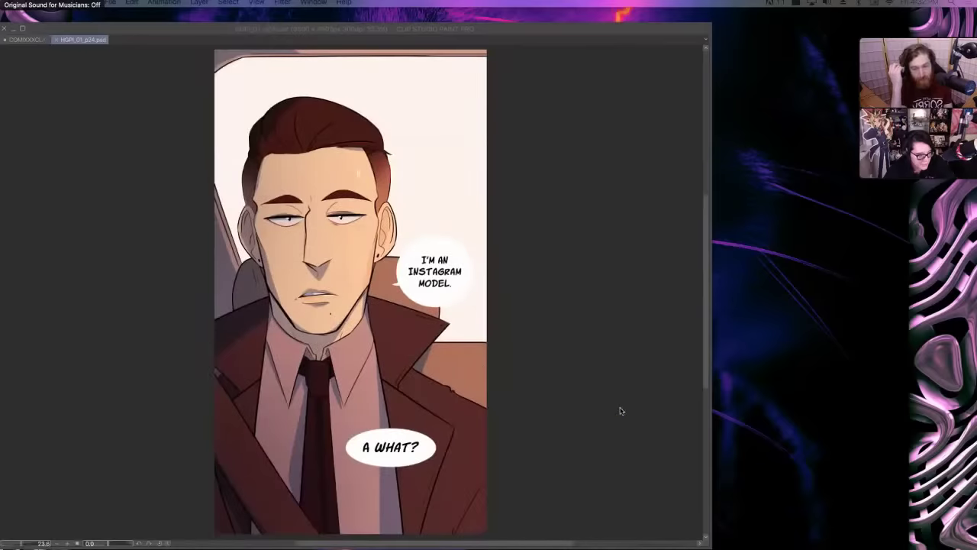
{"action": "key", "text": "Tab"}
- Examine the layer structure of HGPI_01_p24.psd, including the sgfhgf layer, expanding and collapsing folder 24
{"action": "scroll", "coordinate": [931, 457], "scroll_direction": "down", "scroll_amount": 3}
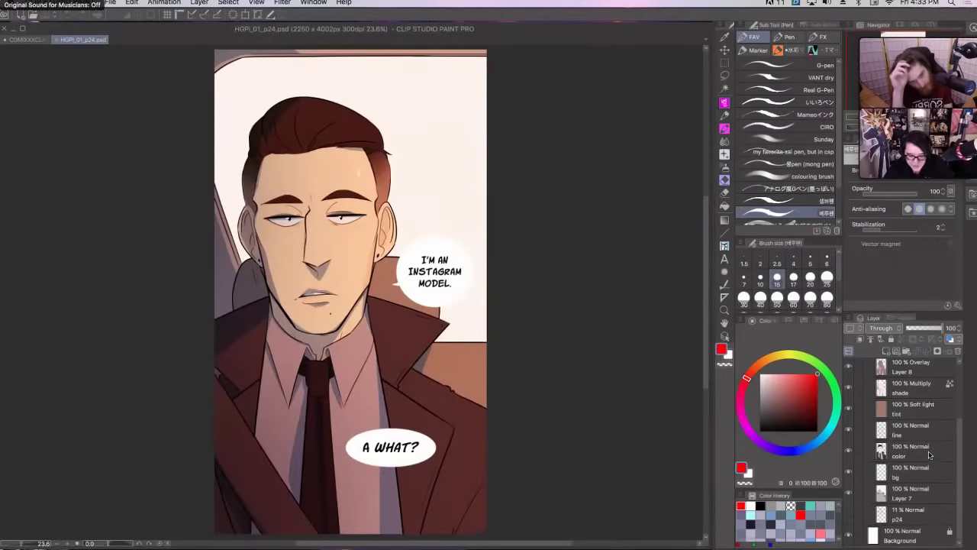
{"action": "scroll", "coordinate": [931, 456], "scroll_direction": "up", "scroll_amount": 1}
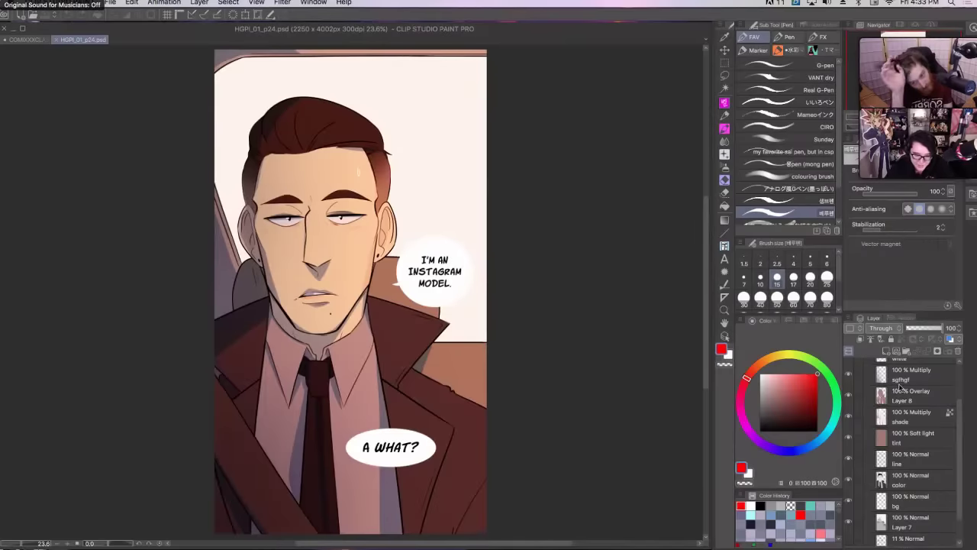
{"action": "left_click", "coordinate": [905, 386]}
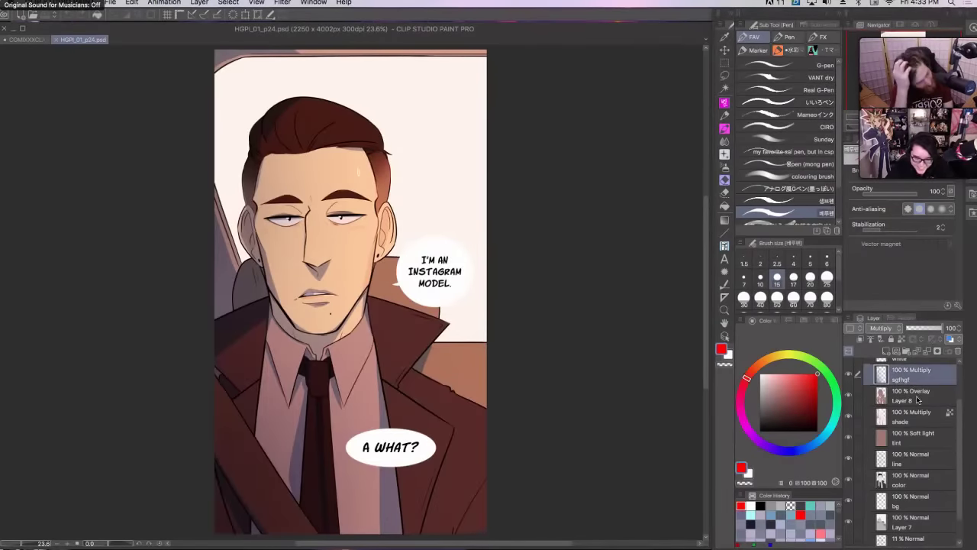
{"action": "scroll", "coordinate": [912, 418], "scroll_direction": "down", "scroll_amount": 1}
{"action": "scroll", "coordinate": [908, 423], "scroll_direction": "up", "scroll_amount": 3}
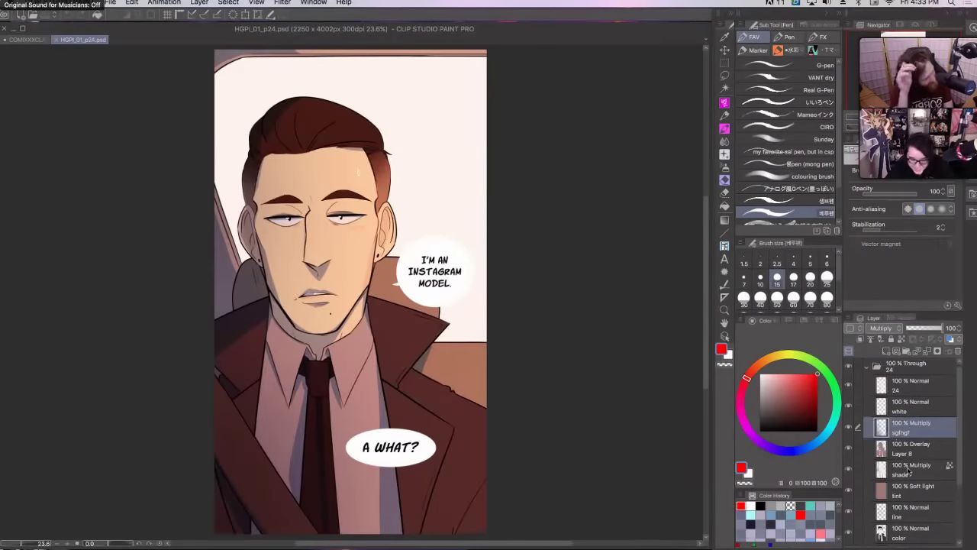
{"action": "left_click", "coordinate": [868, 369]}
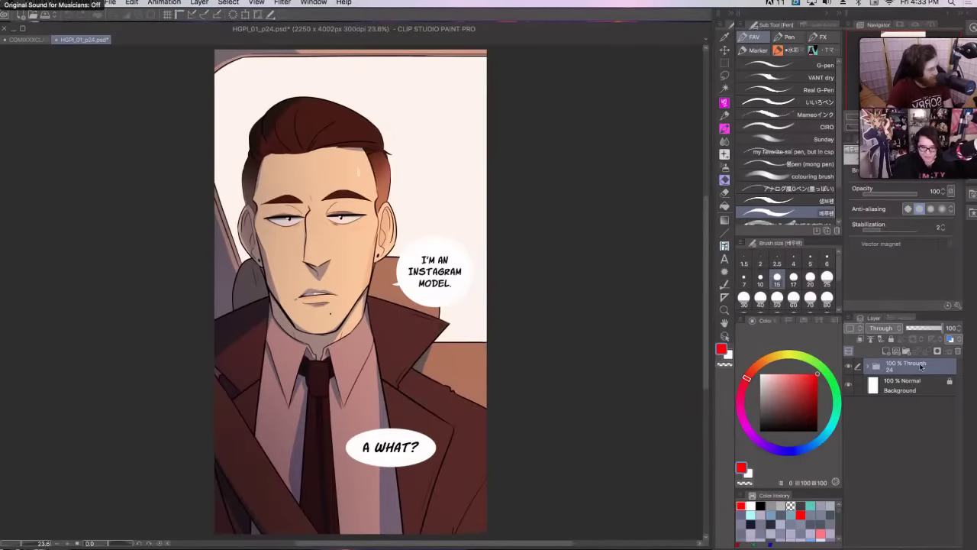
{"action": "left_click", "coordinate": [866, 367]}
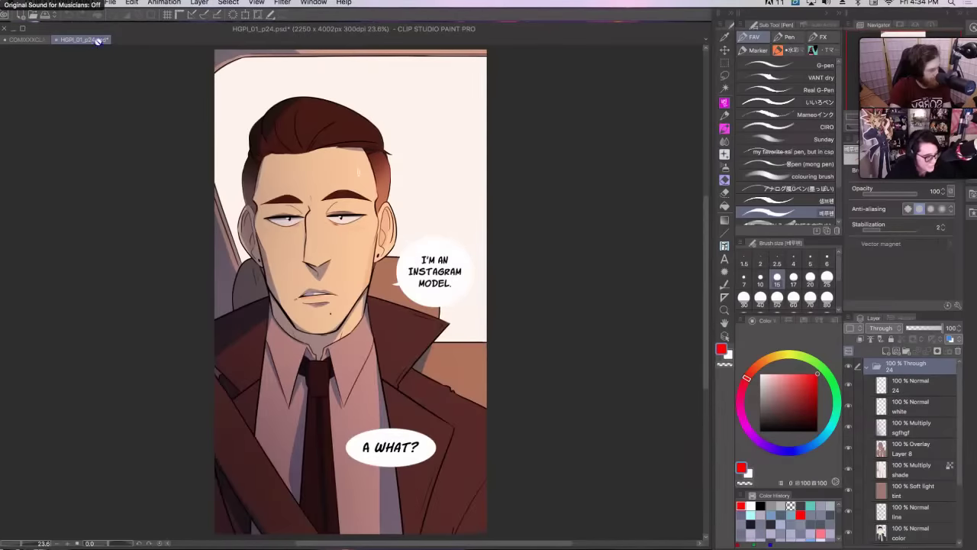
{"action": "left_click", "coordinate": [866, 367]}
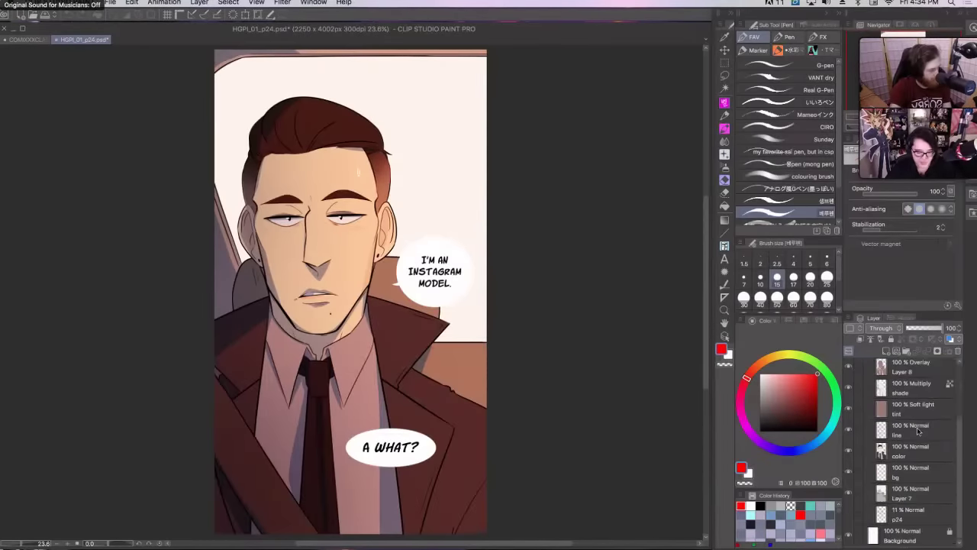
{"action": "left_click", "coordinate": [866, 367]}
{"action": "left_click", "coordinate": [867, 367]}
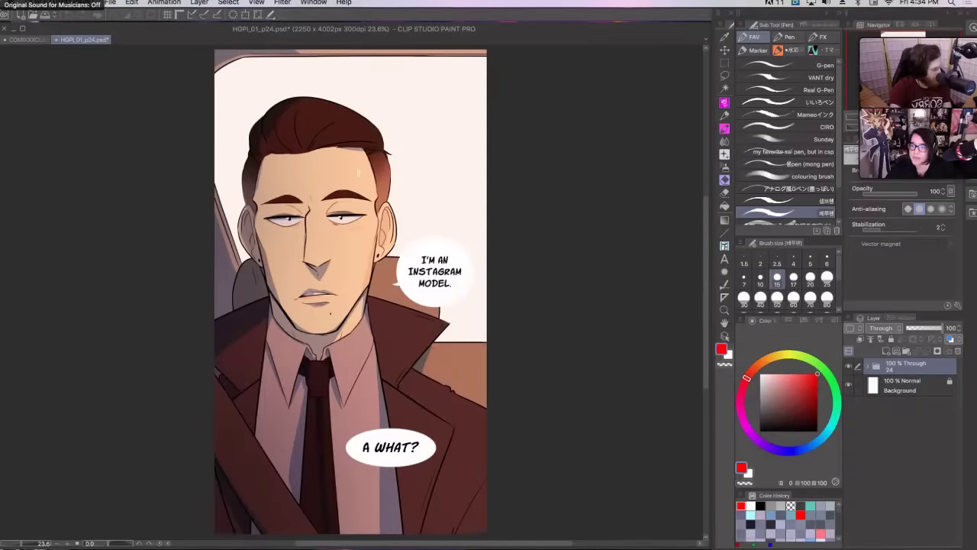
- Open the long vertical comic 2dsthsdfsd_final.psd and restore the canvas window to its maximized size
{"action": "key", "text": "super+Tab"}
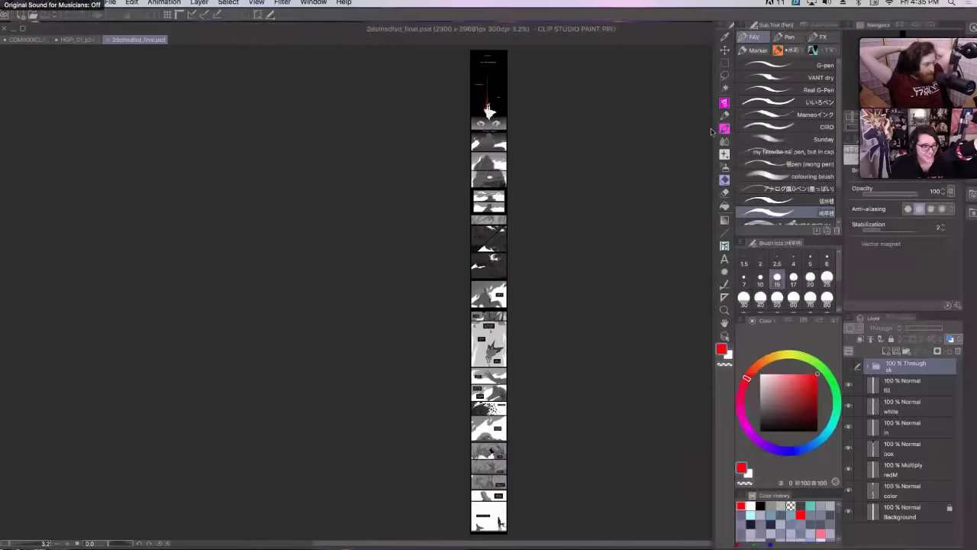
{"action": "key", "text": "super+plus"}
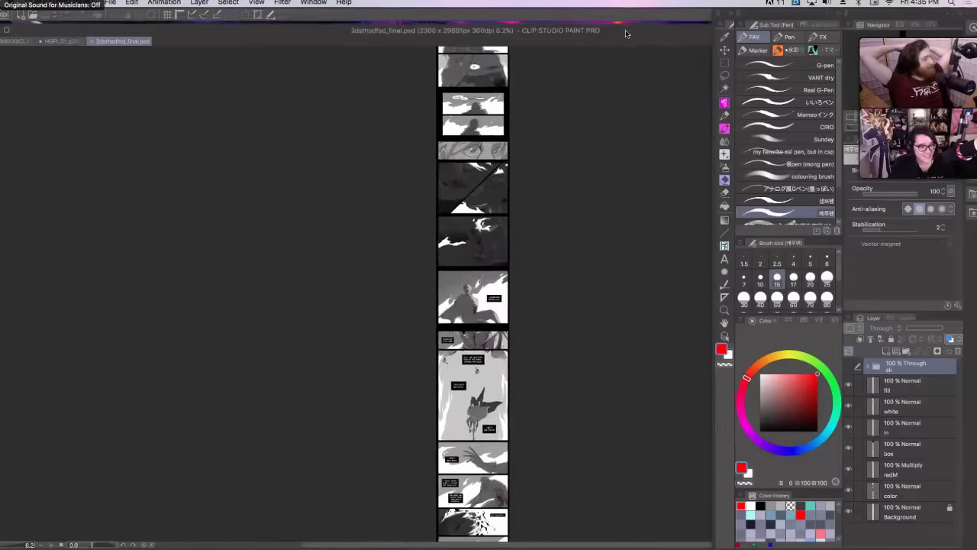
{"action": "left_click_drag", "start_coordinate": [641, 35], "coordinate": [640, 52]}
{"action": "left_click", "coordinate": [20, 46]}
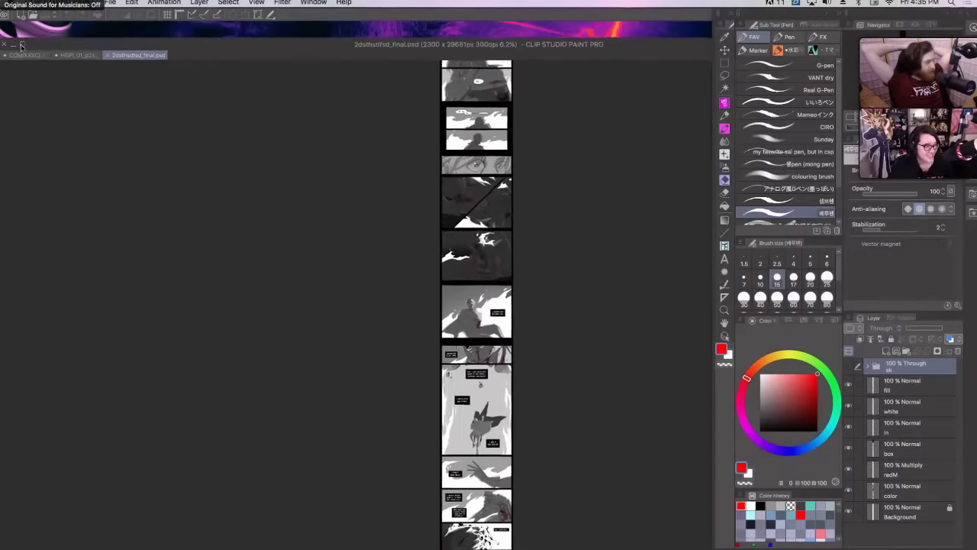
- Examine the opening of the vertical comic, from the falling figure on black to the close-up of the eyes
{"action": "left_click_drag", "start_coordinate": [351, 305], "coordinate": [442, 477]}
{"action": "key", "text": "super+plus"}
{"action": "key", "text": "super+plus"}
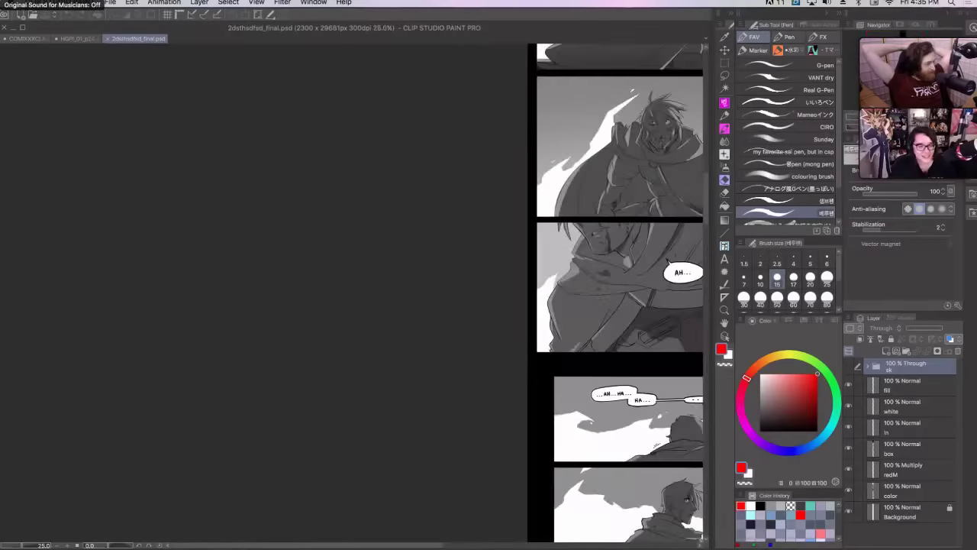
{"action": "scroll", "coordinate": [565, 290], "scroll_direction": "up", "scroll_amount": 10}
{"action": "left_click_drag", "start_coordinate": [901, 38], "coordinate": [904, 36]}
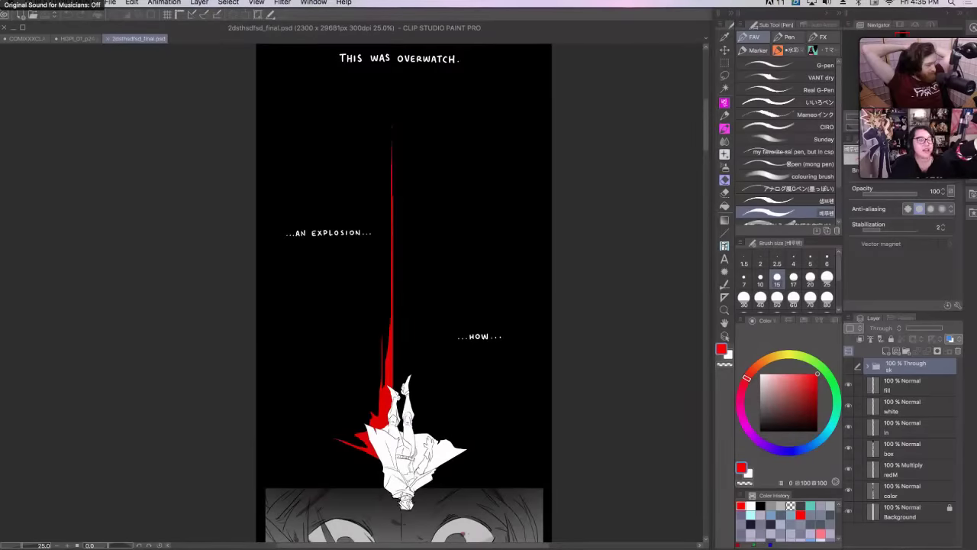
{"action": "key", "text": "super+minus"}
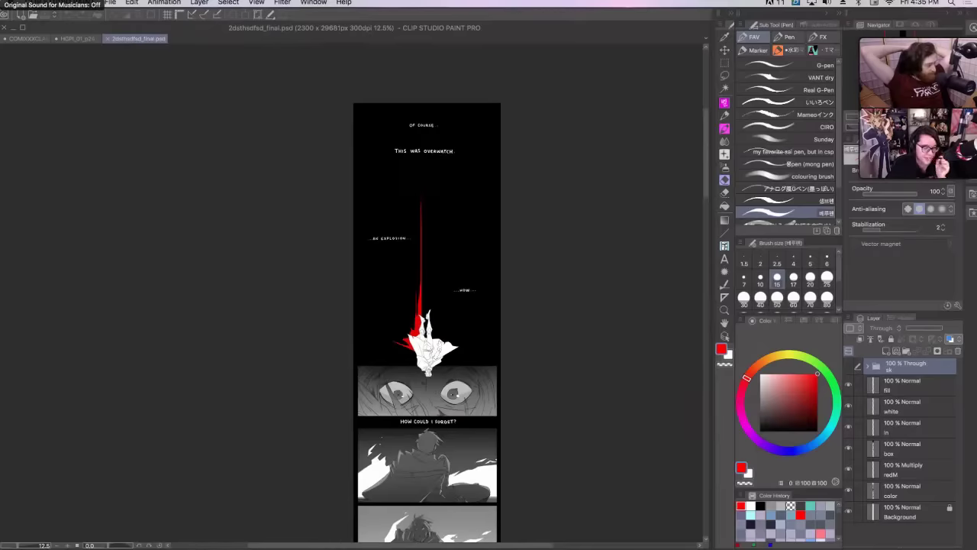
- Skim the vertical comic from the eyes close-up down to the caped figure panels and back to the early scenes
{"action": "scroll", "coordinate": [414, 305], "scroll_direction": "down", "scroll_amount": 15}
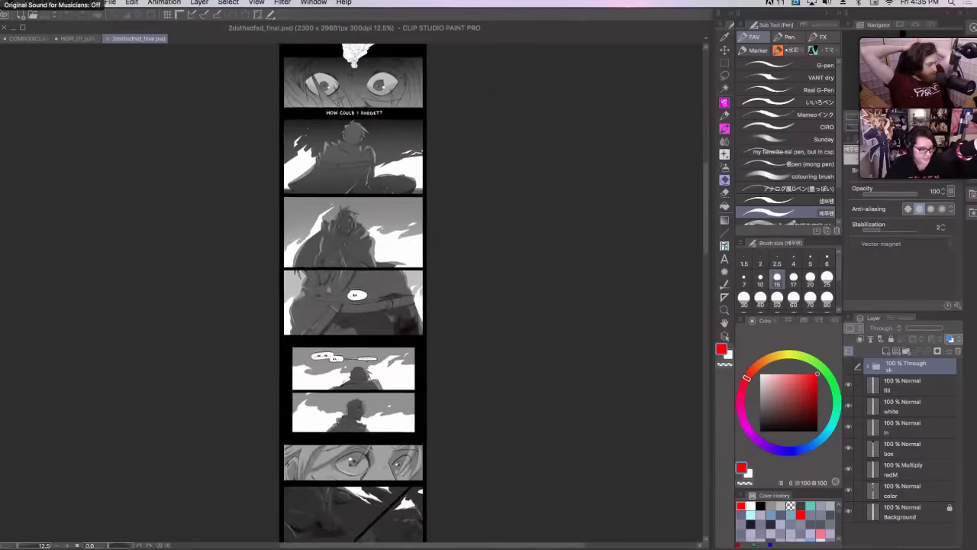
{"action": "scroll", "coordinate": [414, 305], "scroll_direction": "down", "scroll_amount": 15}
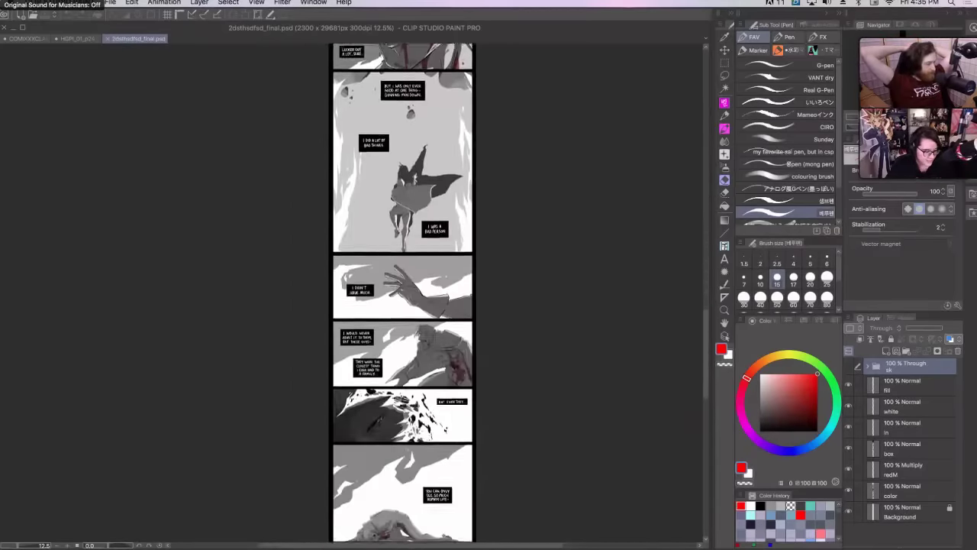
{"action": "scroll", "coordinate": [415, 306], "scroll_direction": "up", "scroll_amount": 20}
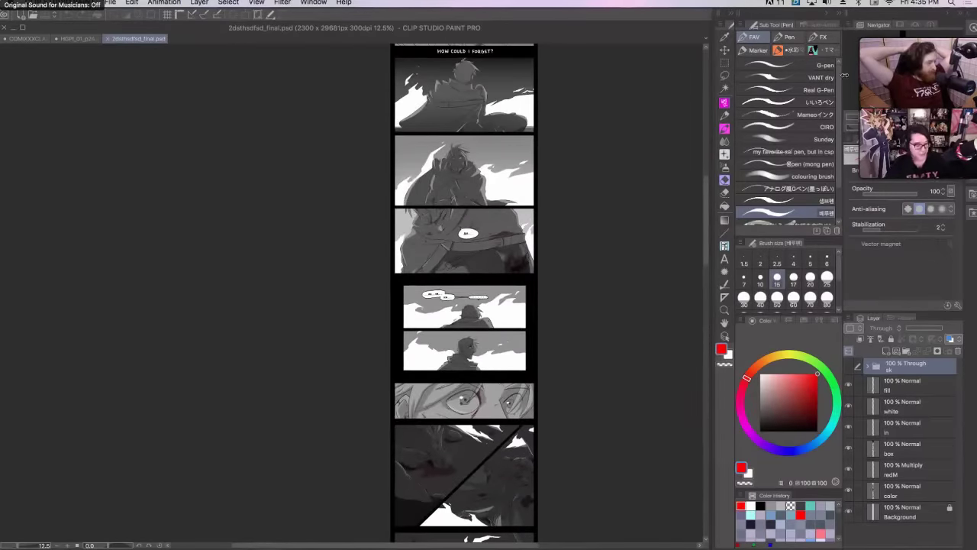
- Examine the comic's opening at 25% zoom, following the red streak and falling figure down to the wide-eyed close-up
{"action": "key", "text": "super+plus"}
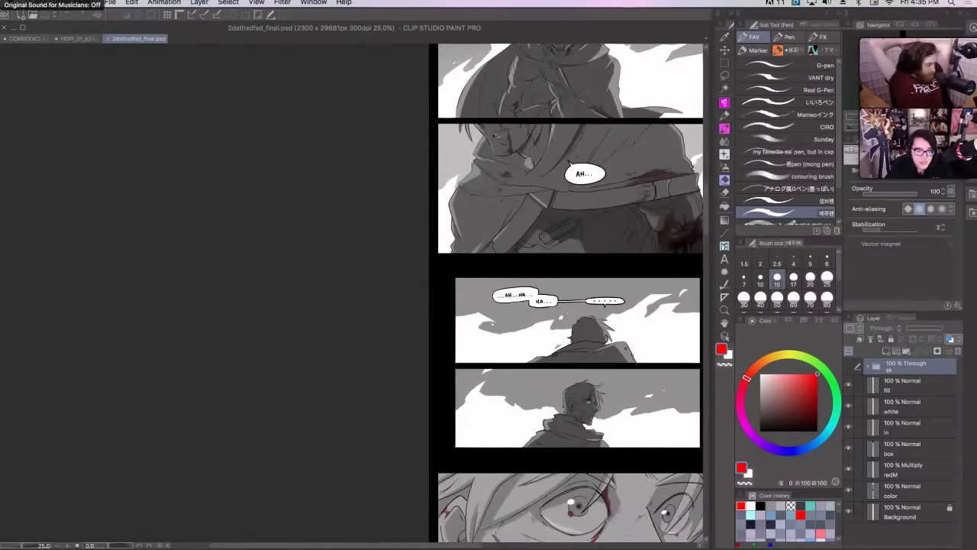
{"action": "scroll", "coordinate": [414, 305], "scroll_direction": "up", "scroll_amount": 10}
{"action": "scroll", "coordinate": [414, 305], "scroll_direction": "up", "scroll_amount": 10}
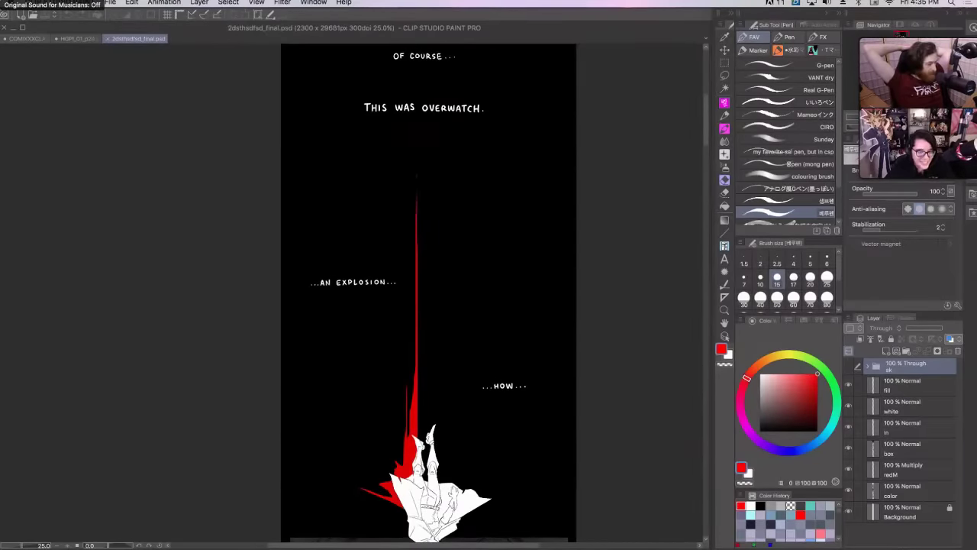
{"action": "scroll", "coordinate": [355, 298], "scroll_direction": "down", "scroll_amount": 3}
{"action": "scroll", "coordinate": [343, 297], "scroll_direction": "left", "scroll_amount": 2}
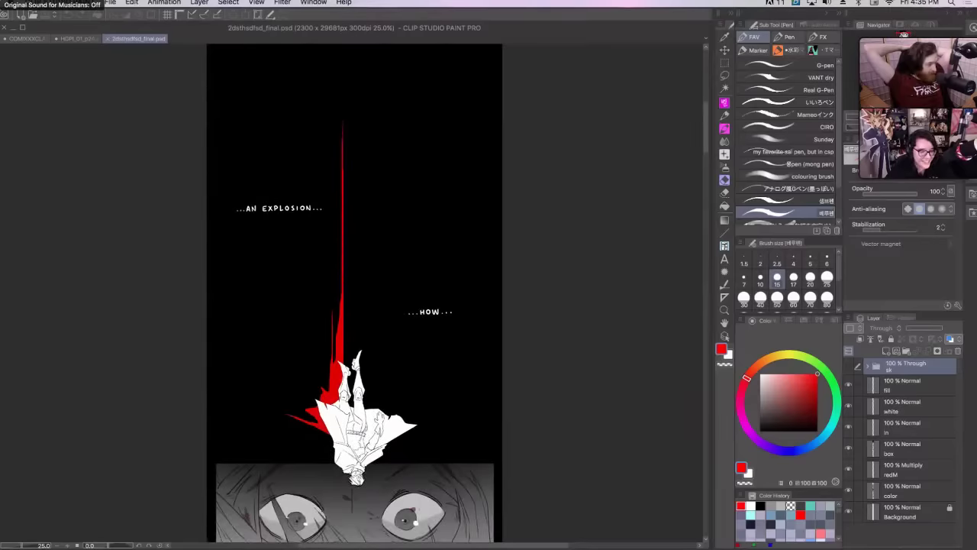
{"action": "scroll", "coordinate": [355, 298], "scroll_direction": "down", "scroll_amount": 3}
{"action": "scroll", "coordinate": [355, 298], "scroll_direction": "right", "scroll_amount": 2}
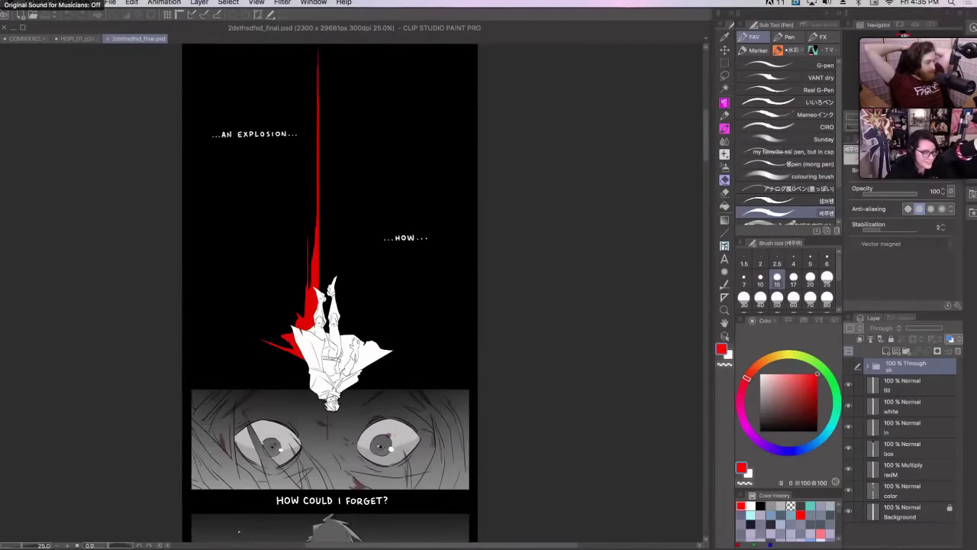
{"action": "scroll", "coordinate": [355, 297], "scroll_direction": "left", "scroll_amount": 4}
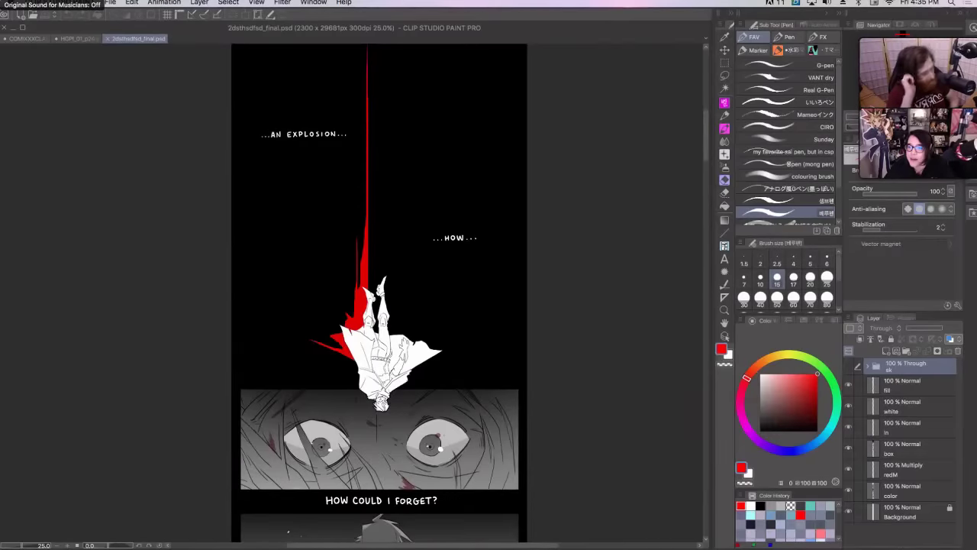
- Switch to Finder and select bigone_1.psd in the 2DEMONS SPECIFICALLY folder
{"action": "key", "text": "Tab"}
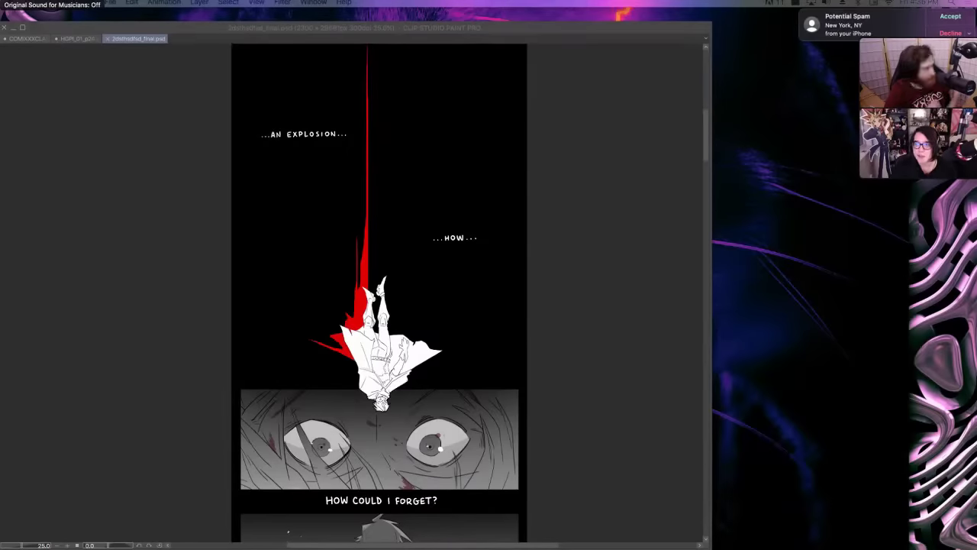
{"action": "mouse_move", "coordinate": [948, 35]}
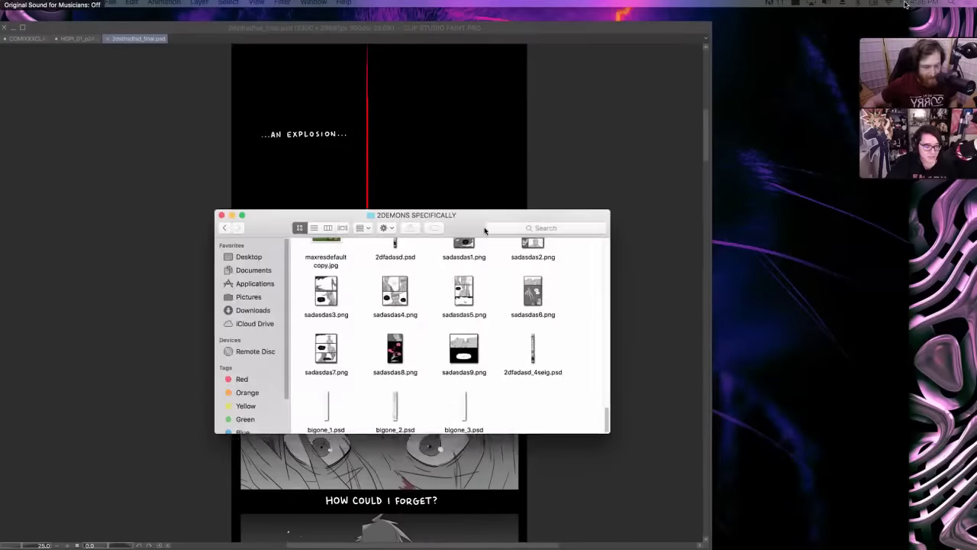
{"action": "left_click", "coordinate": [345, 341]}
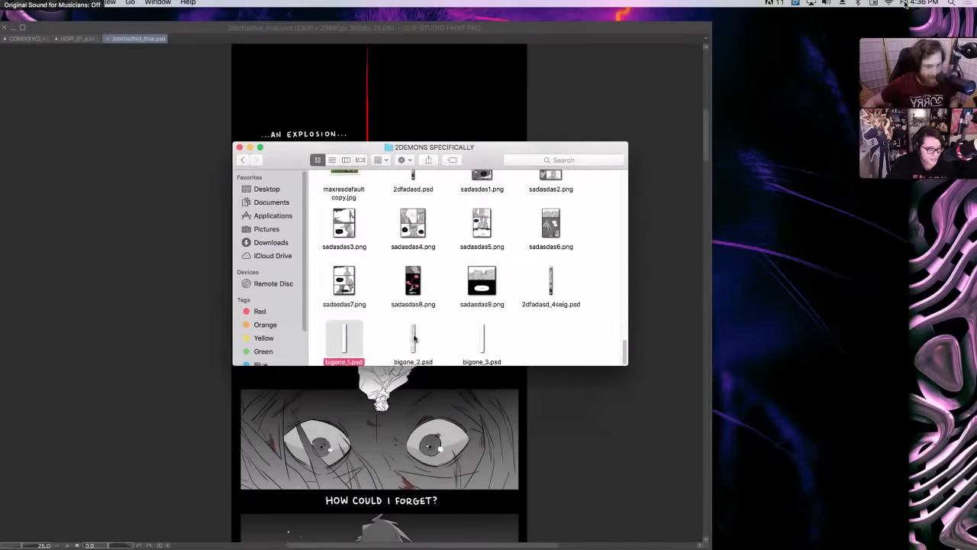
{"action": "key", "text": "Right"}
{"action": "key", "text": "Right"}
{"action": "left_click", "coordinate": [344, 333]}
{"action": "key", "text": "Right"}
{"action": "key", "text": "Right"}
{"action": "left_click", "coordinate": [360, 341]}
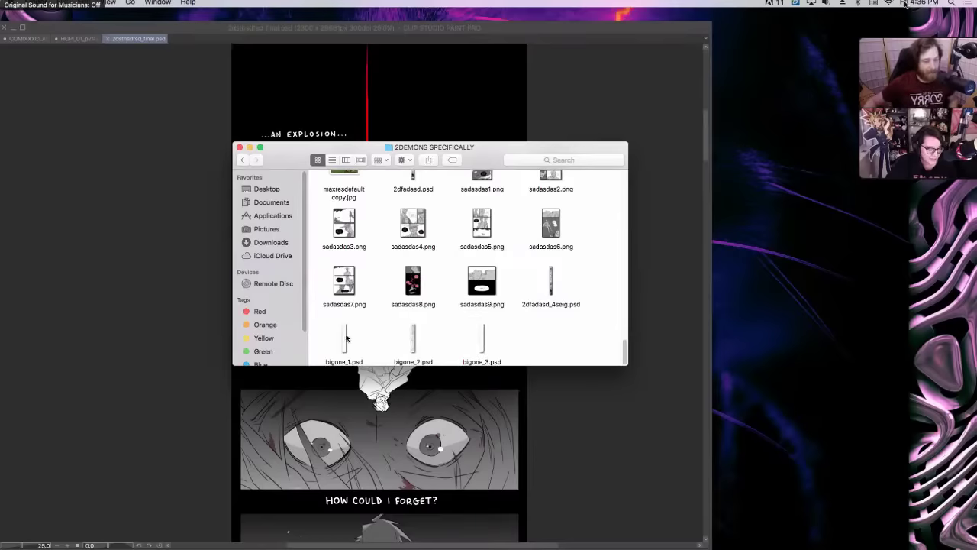
{"action": "left_click", "coordinate": [348, 340]}
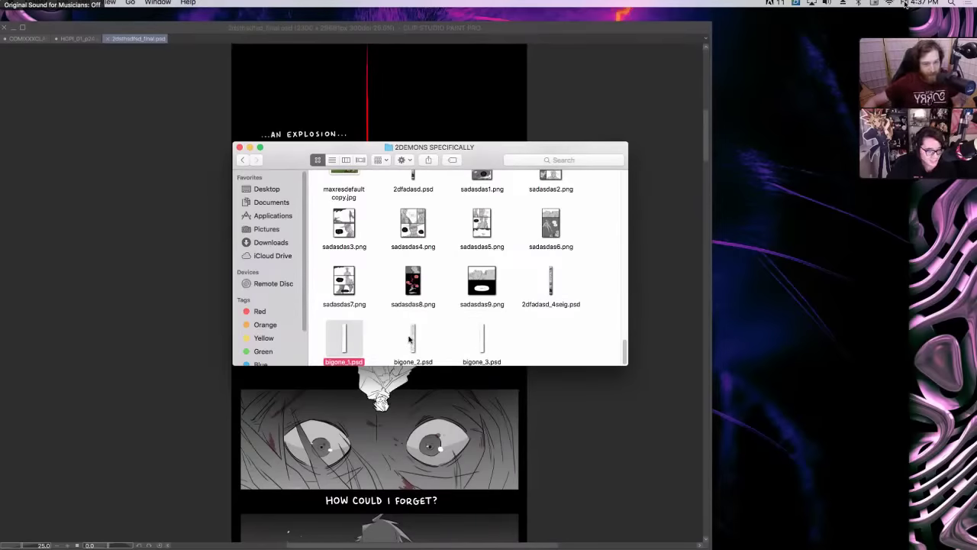
- Preview the rough comic strips bigone_1.psd, bigone_2.psd and bigone_3.psd, then close the preview and the folder window
{"action": "key", "text": "space"}
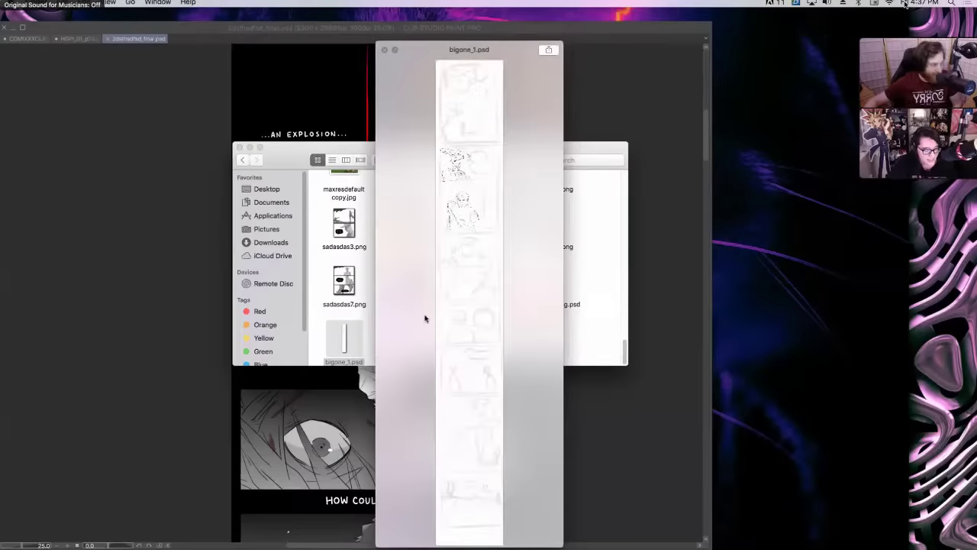
{"action": "key", "text": "Right"}
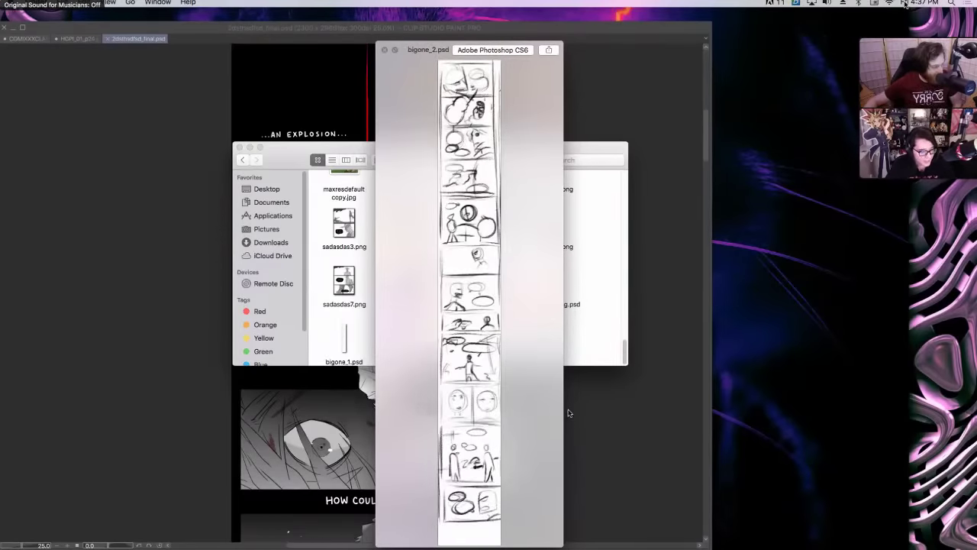
{"action": "key", "text": "Right"}
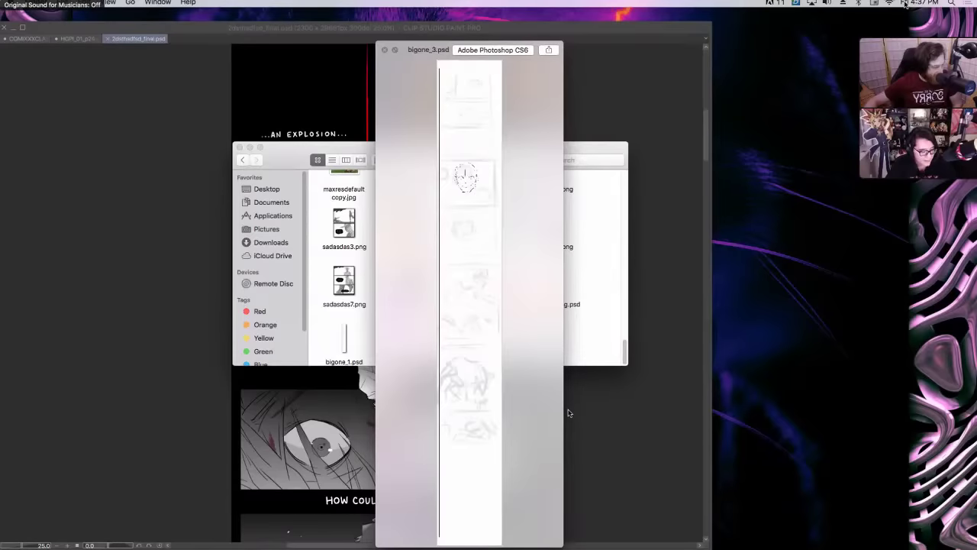
{"action": "key", "text": "Left"}
{"action": "key", "text": "Left"}
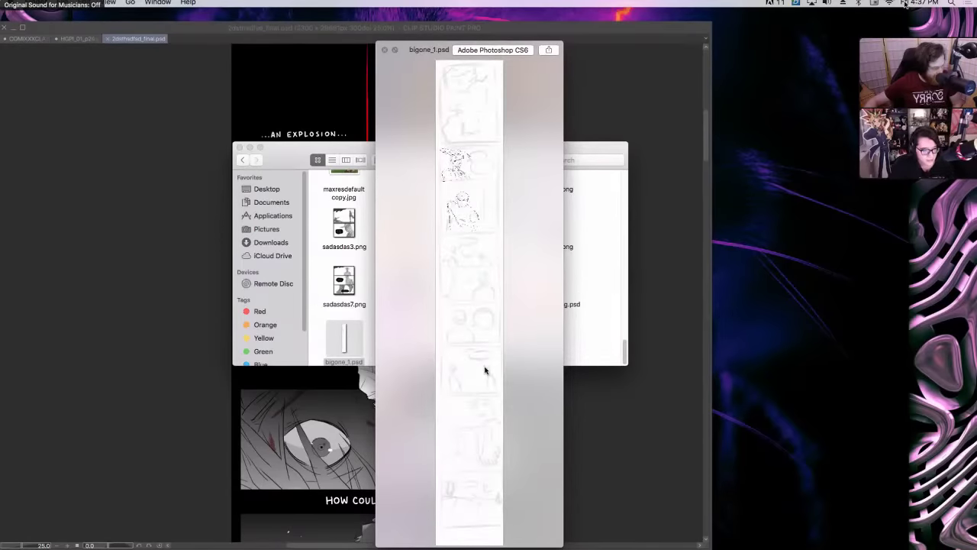
{"action": "key", "text": "space"}
{"action": "key", "text": "super+w"}
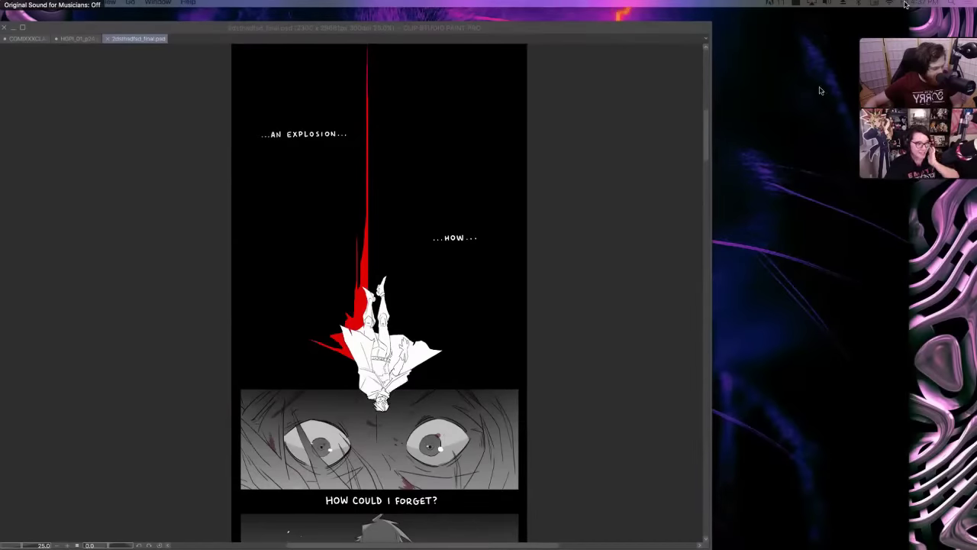
- Switch back to Clip Studio Paint and inspect the fill, color and redM layers of the vertical comic
{"action": "key", "text": "Tab"}
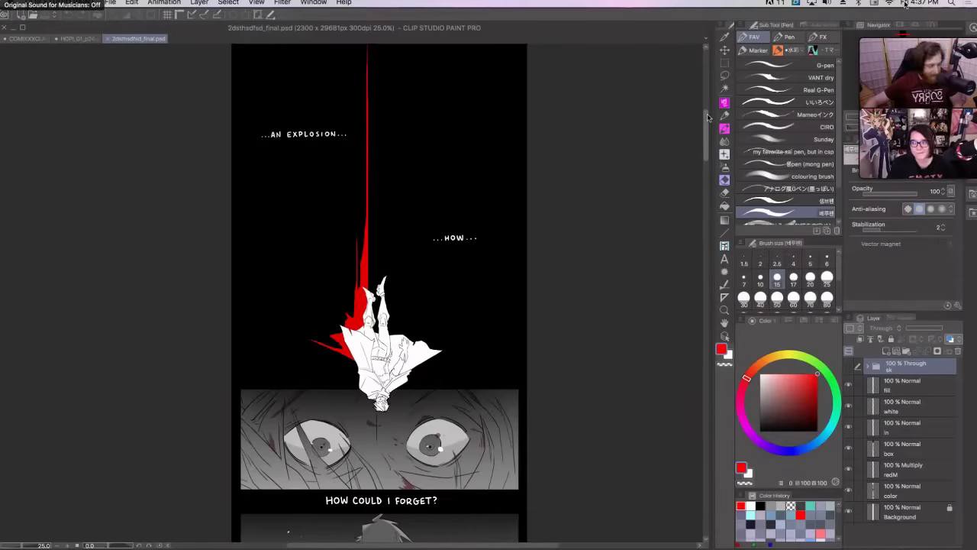
{"action": "left_click", "coordinate": [909, 381]}
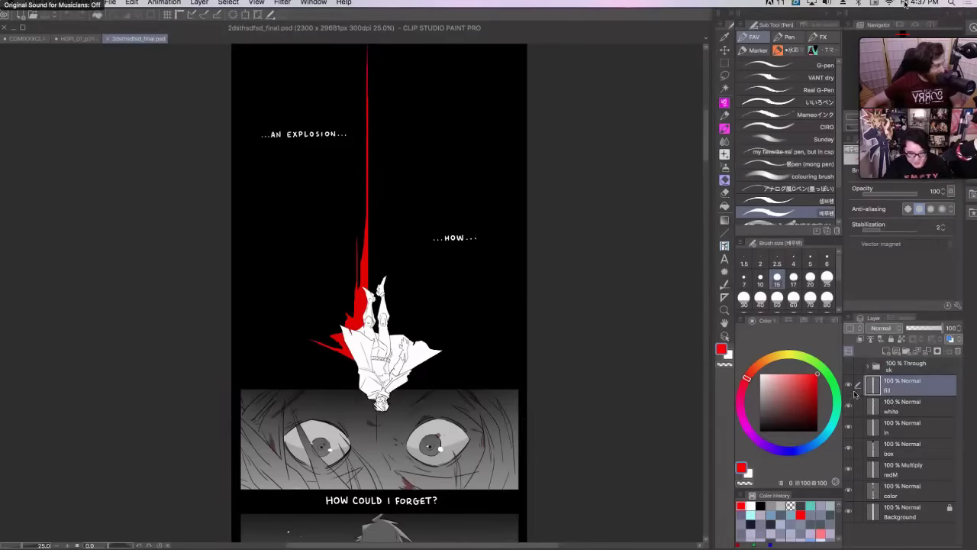
{"action": "left_click", "coordinate": [890, 492]}
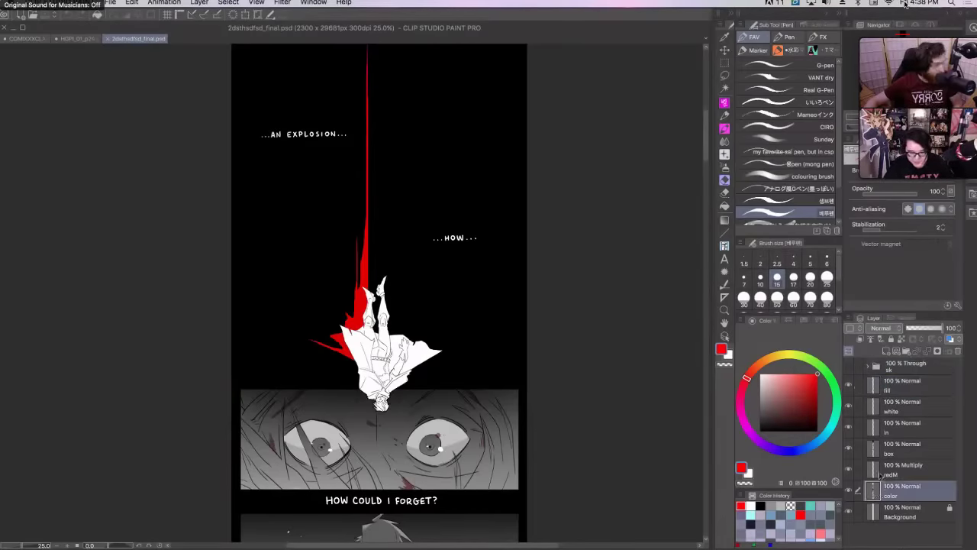
{"action": "left_click", "coordinate": [903, 470]}
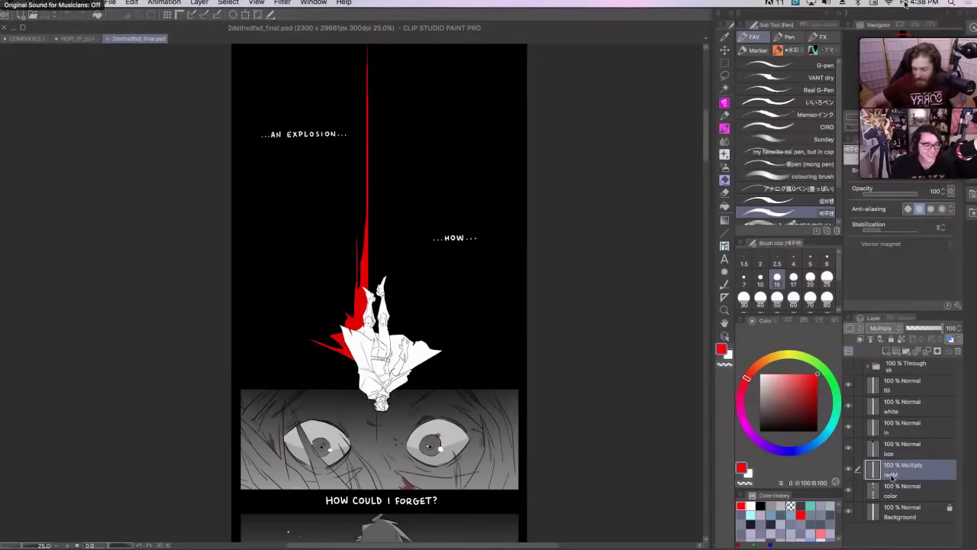
- Read through the vertical comic from the diagonal split panel to the "LOST.", "WASTED." and "BEFORE IT STOPS MATTERING." close-ups
{"action": "scroll", "coordinate": [354, 290], "scroll_direction": "down", "scroll_amount": 15}
{"action": "scroll", "coordinate": [355, 290], "scroll_direction": "down", "scroll_amount": 15}
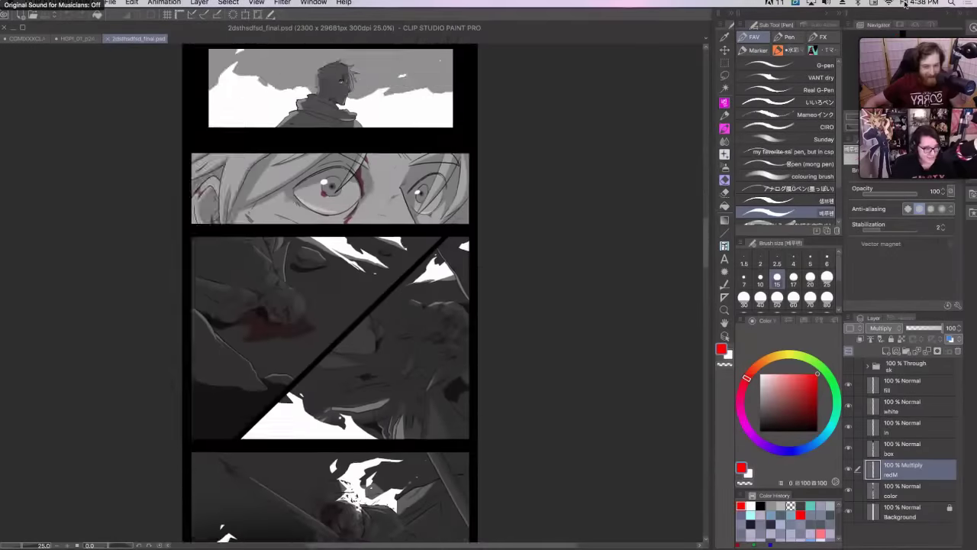
{"action": "scroll", "coordinate": [404, 295], "scroll_direction": "down", "scroll_amount": 15}
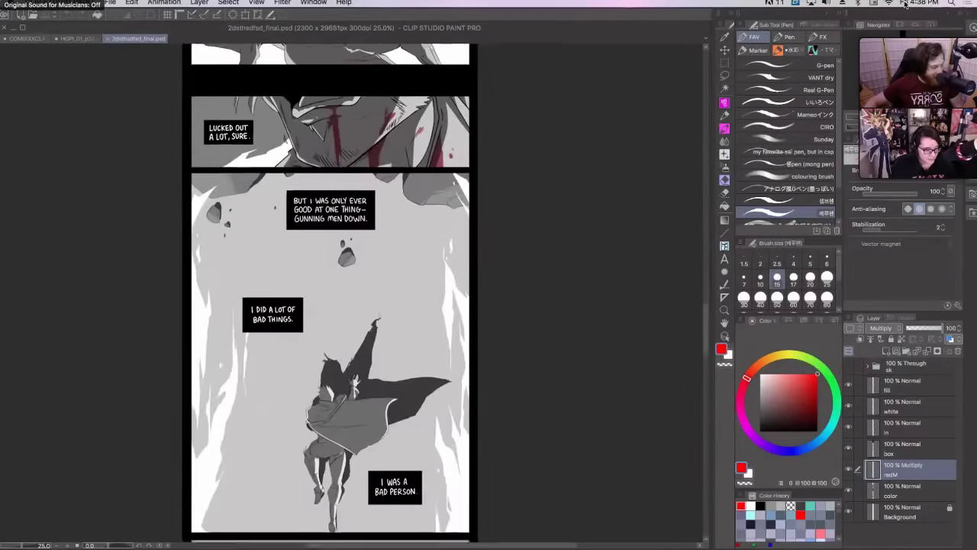
{"action": "scroll", "coordinate": [429, 295], "scroll_direction": "down", "scroll_amount": 15}
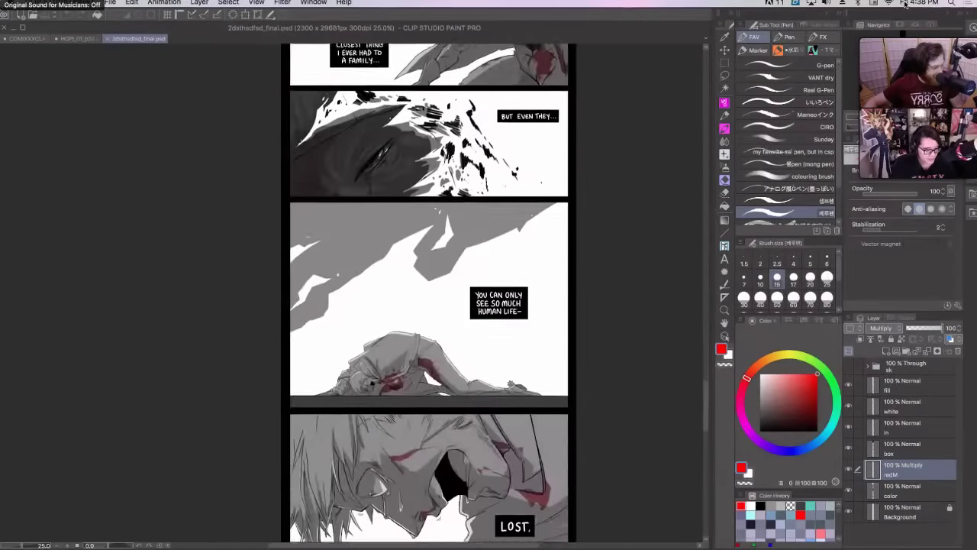
{"action": "scroll", "coordinate": [428, 295], "scroll_direction": "down", "scroll_amount": 4}
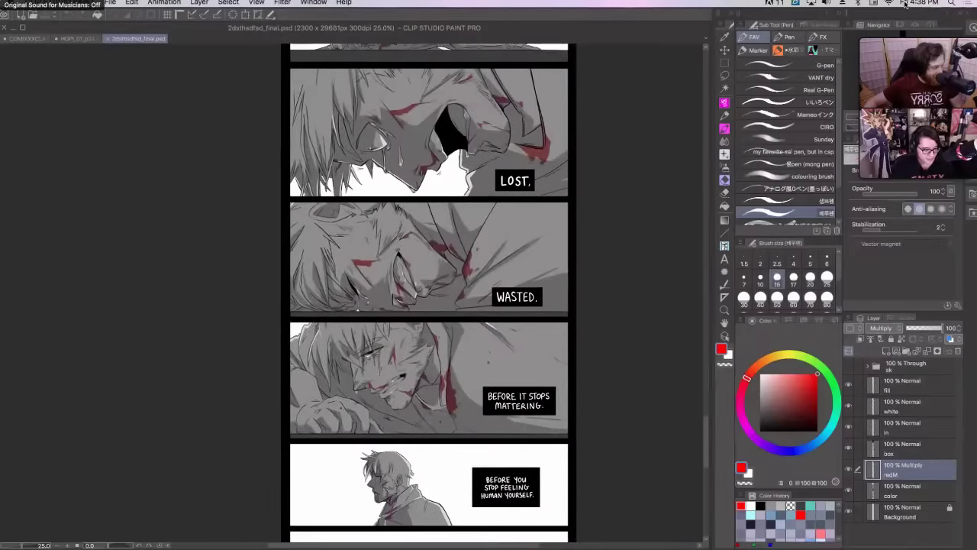
{"action": "scroll", "coordinate": [428, 295], "scroll_direction": "down", "scroll_amount": 2}
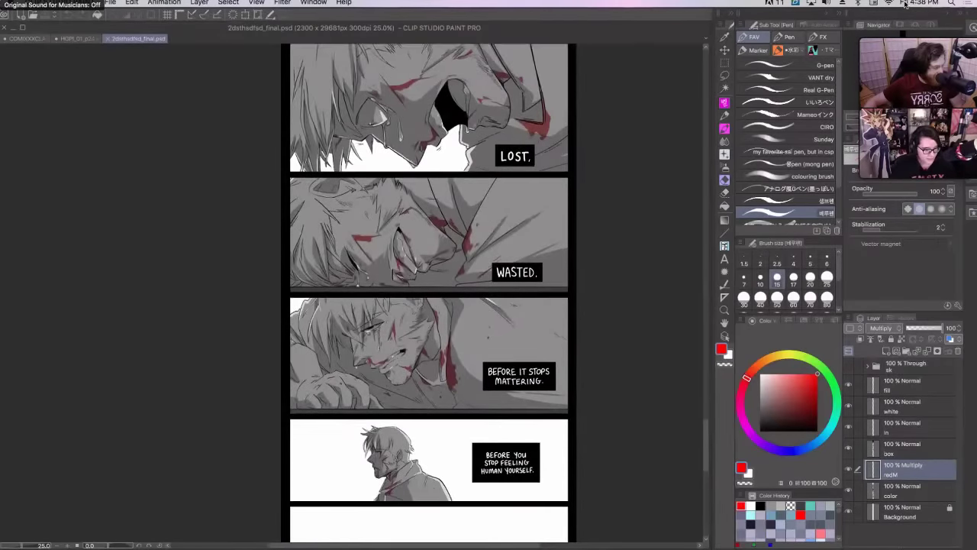
{"action": "scroll", "coordinate": [428, 295], "scroll_direction": "up", "scroll_amount": 4}
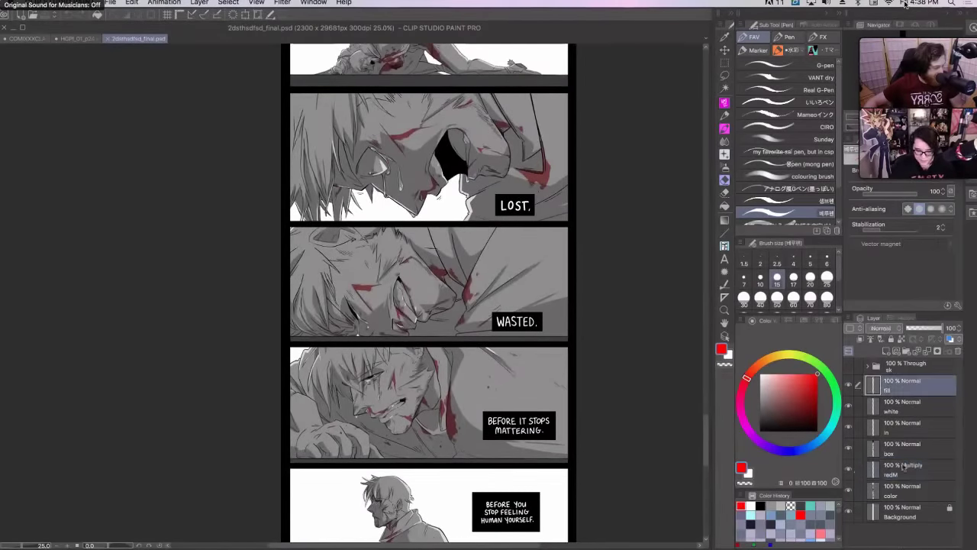
- Select the fill layer and check what the fill, in, box and redM layers contribute by hiding and reshowing each
{"action": "left_click", "coordinate": [892, 387]}
{"action": "left_click", "coordinate": [849, 389]}
{"action": "left_click", "coordinate": [849, 390]}
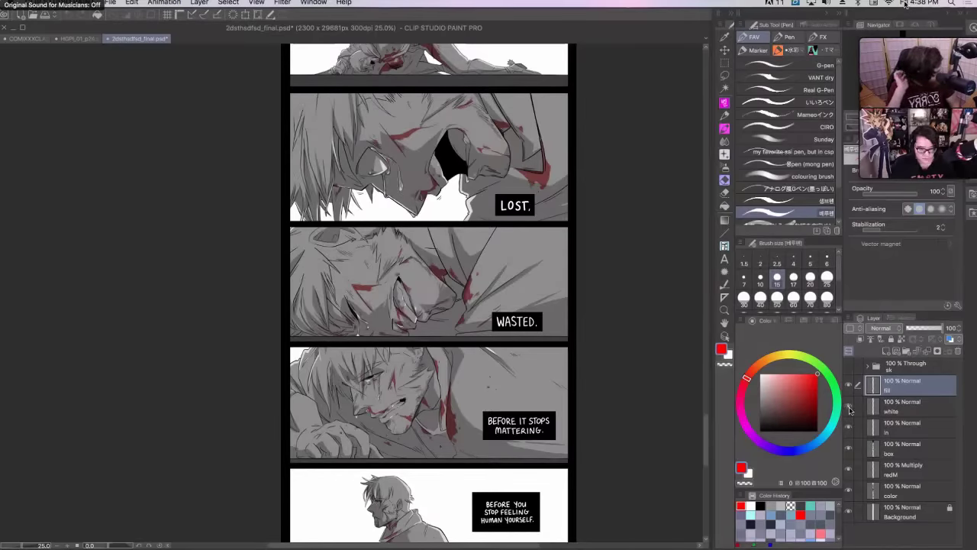
{"action": "left_click", "coordinate": [849, 429]}
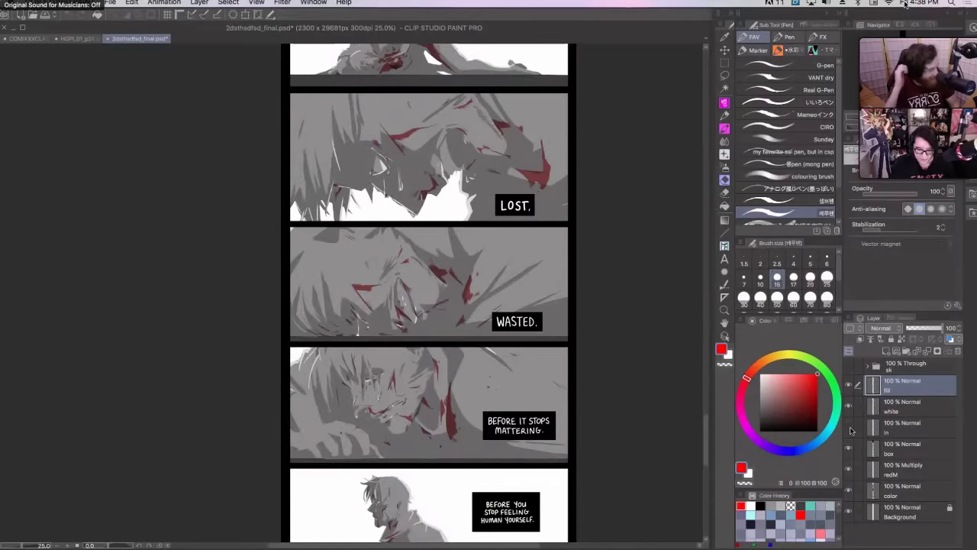
{"action": "left_click", "coordinate": [850, 429]}
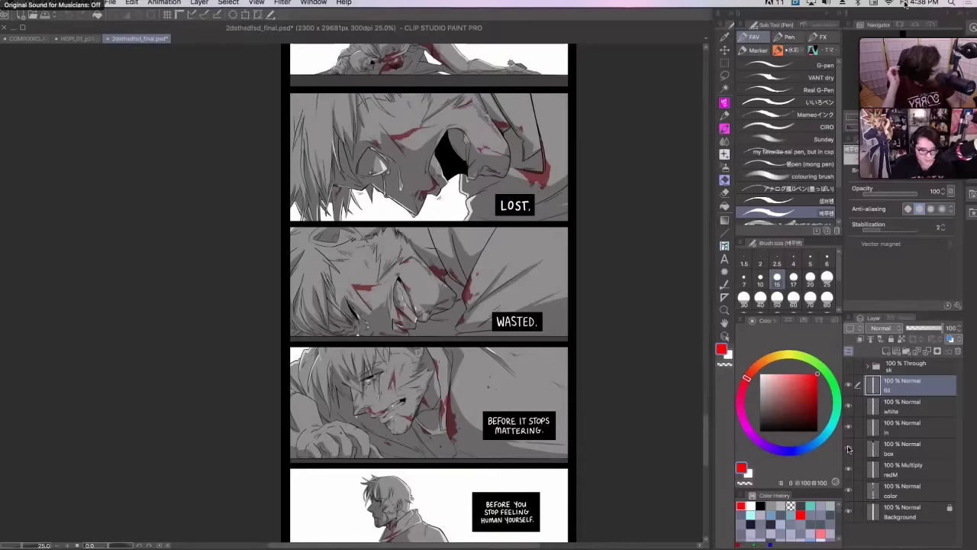
{"action": "left_click", "coordinate": [849, 448]}
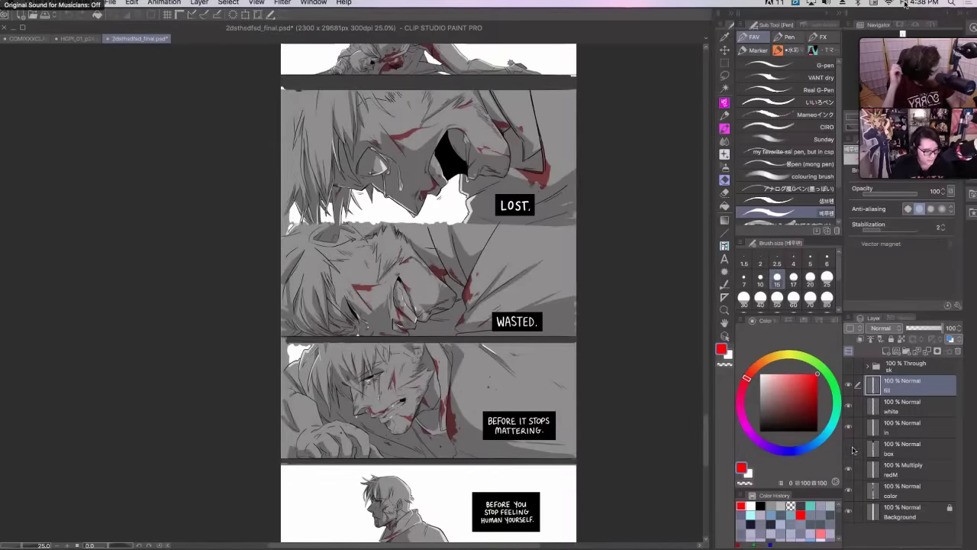
{"action": "left_click", "coordinate": [848, 449]}
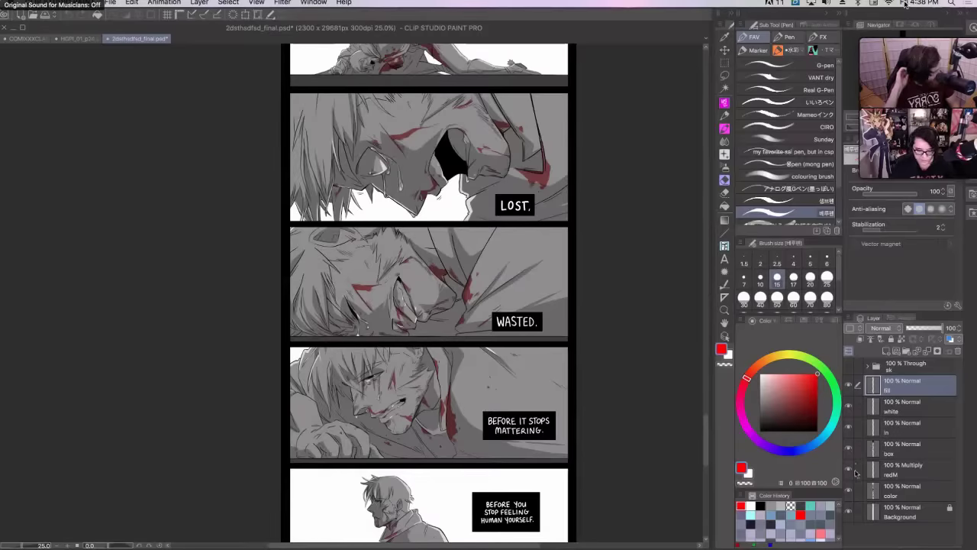
{"action": "left_click", "coordinate": [849, 469]}
{"action": "left_click", "coordinate": [848, 470]}
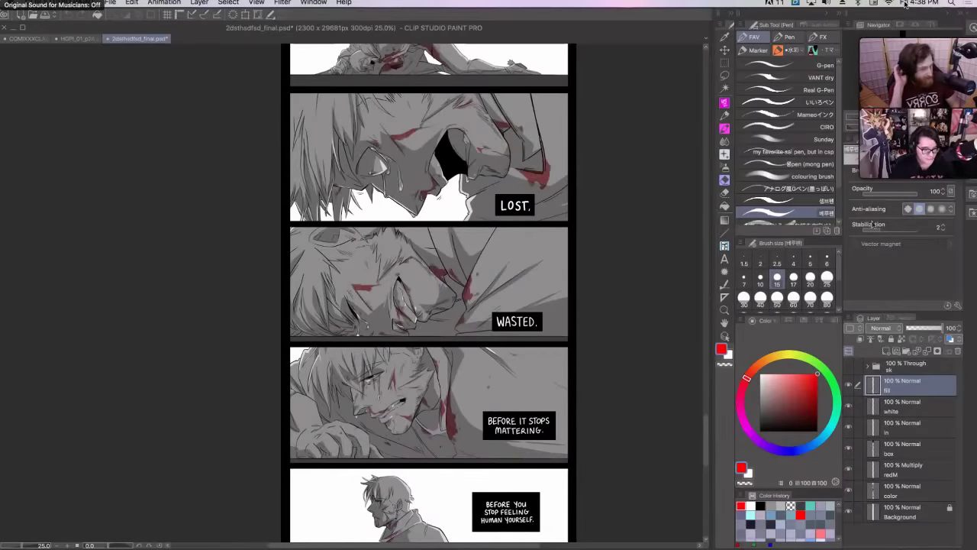
- Hide the color layer, review the bare line art from the split panel to the "LOST." and "WASTED." close-ups, and reshow it
{"action": "scroll", "coordinate": [428, 290], "scroll_direction": "down", "scroll_amount": 15}
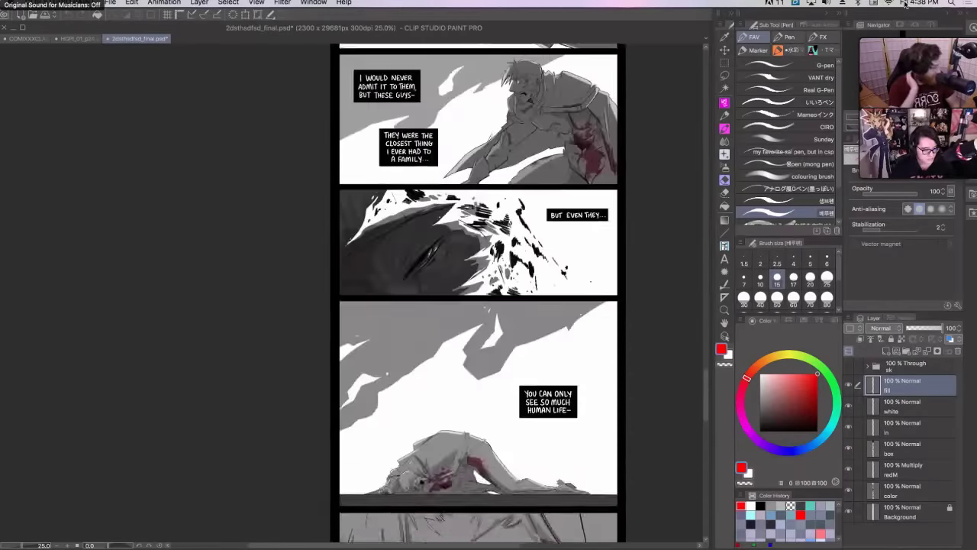
{"action": "scroll", "coordinate": [428, 290], "scroll_direction": "up", "scroll_amount": 8}
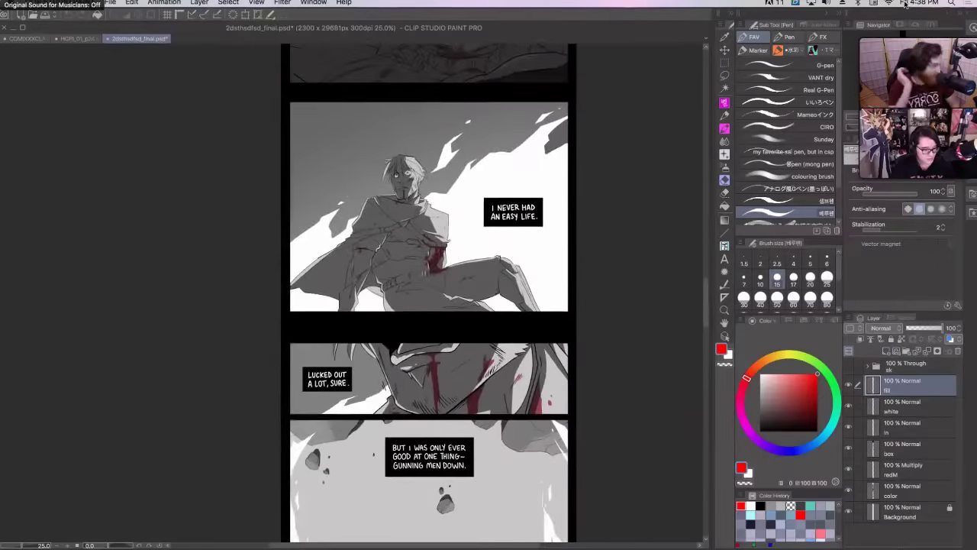
{"action": "left_click", "coordinate": [856, 469]}
{"action": "left_click", "coordinate": [856, 470]}
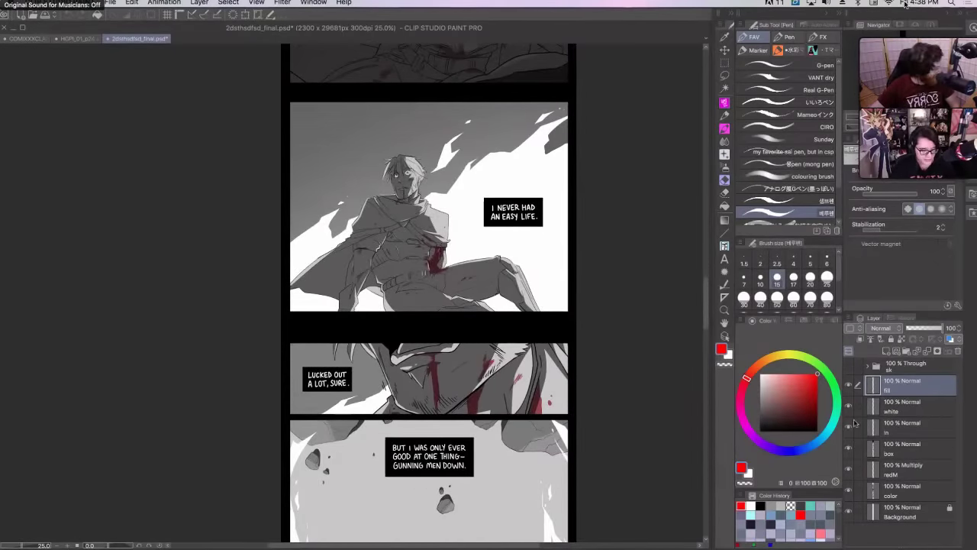
{"action": "left_click", "coordinate": [851, 492]}
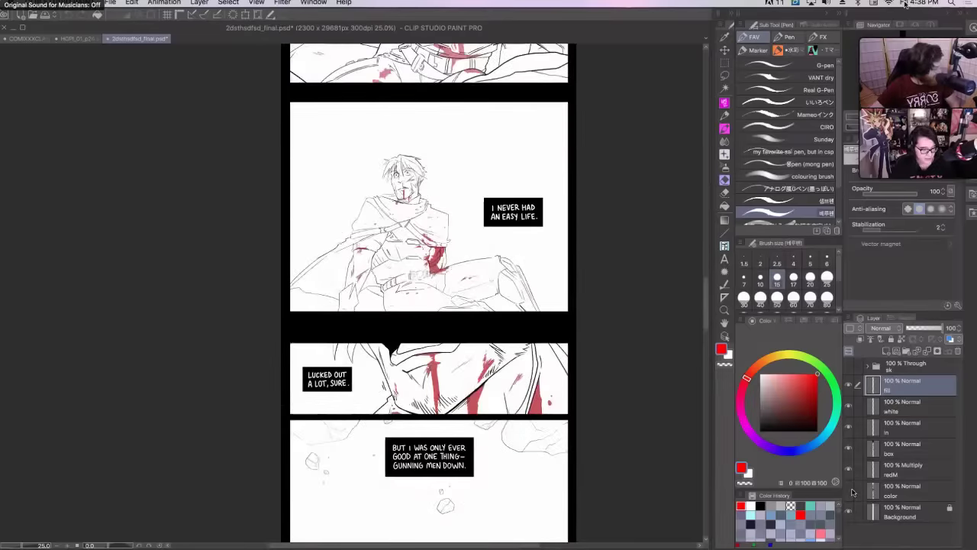
{"action": "scroll", "coordinate": [429, 297], "scroll_direction": "up", "scroll_amount": 10}
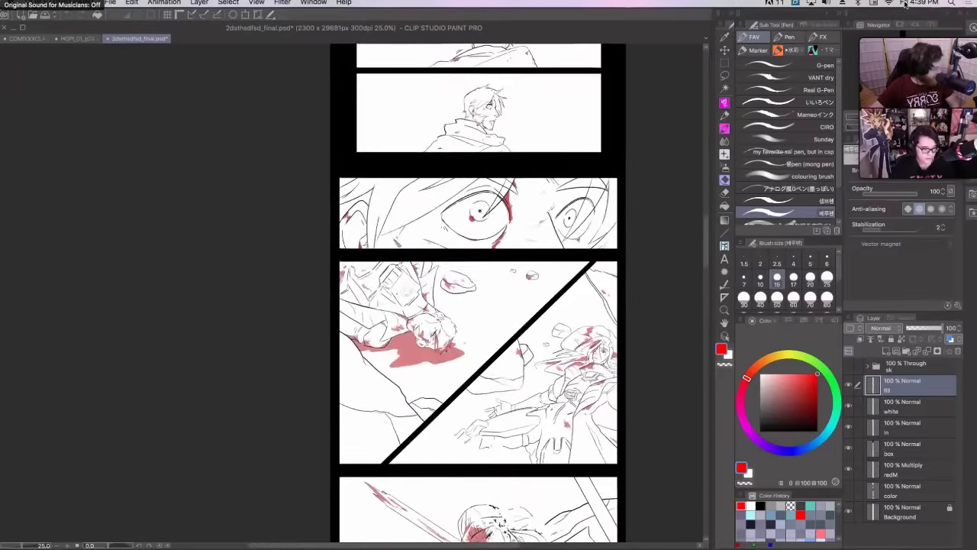
{"action": "scroll", "coordinate": [429, 297], "scroll_direction": "down", "scroll_amount": 15}
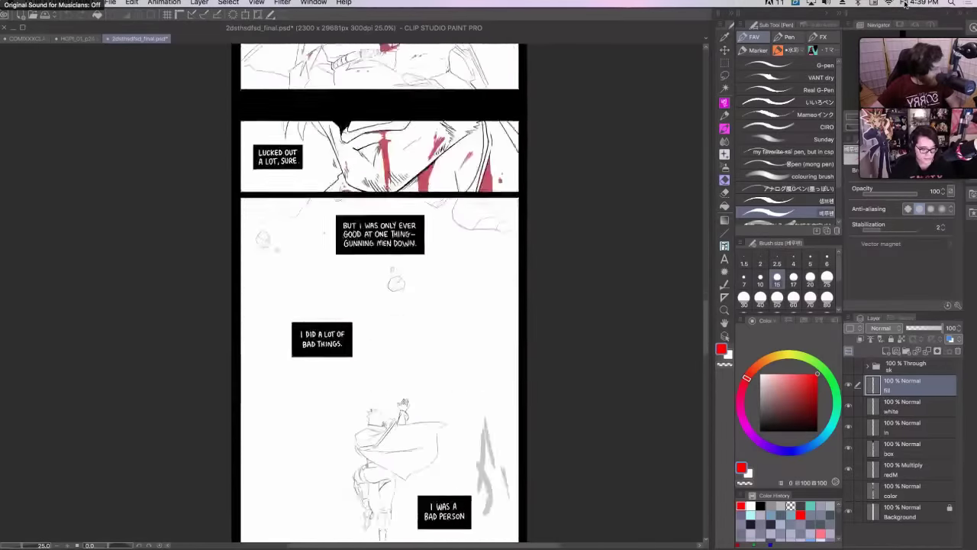
{"action": "scroll", "coordinate": [428, 298], "scroll_direction": "down", "scroll_amount": 10}
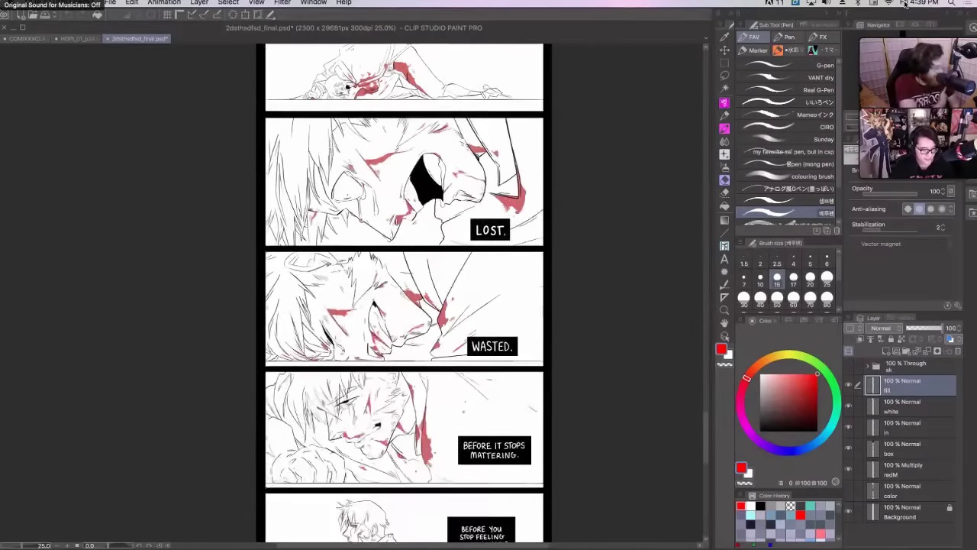
{"action": "scroll", "coordinate": [429, 298], "scroll_direction": "up", "scroll_amount": 3}
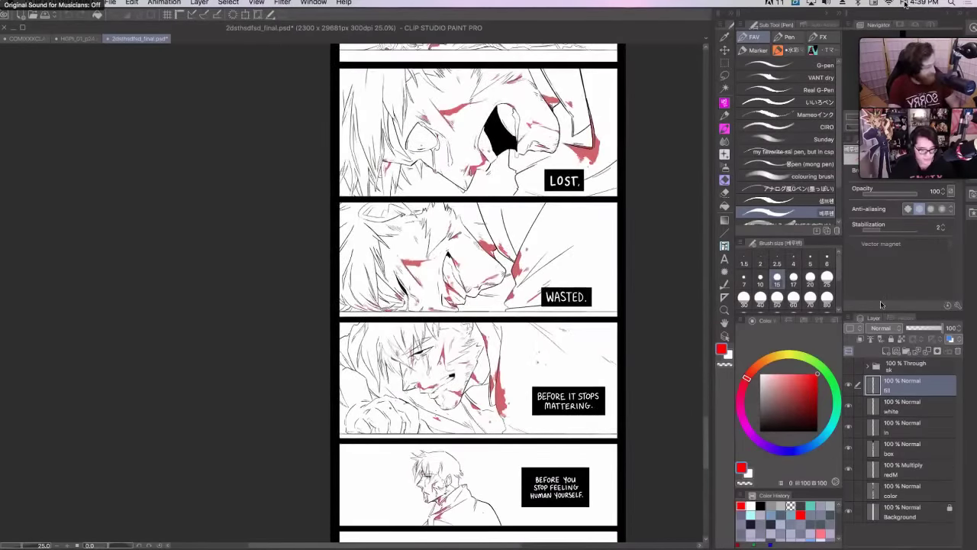
{"action": "left_click", "coordinate": [849, 491]}
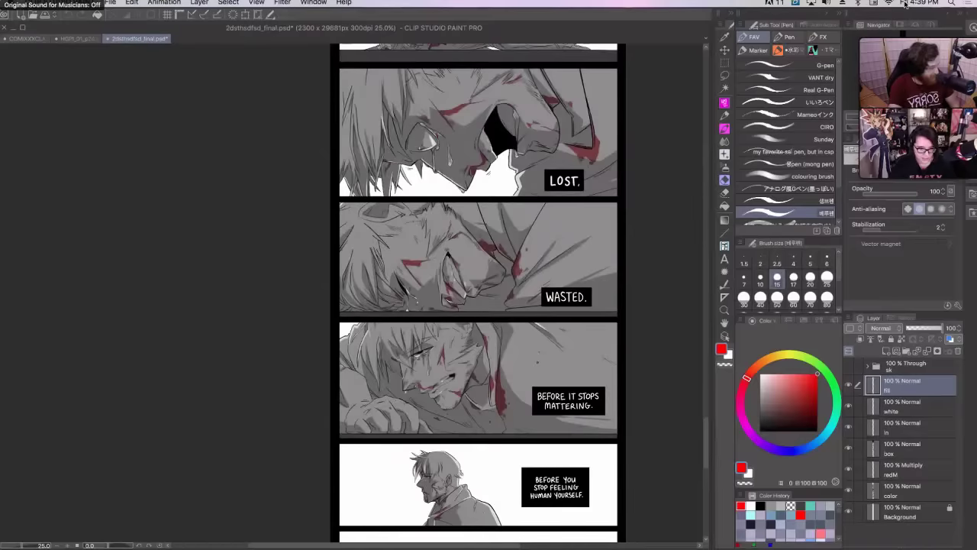
- Compare the "I DIDN'T HAVE MUCH." to "BUT EVEN THEY..." panels with the color and in layers hidden and reshown
{"action": "scroll", "coordinate": [442, 298], "scroll_direction": "up", "scroll_amount": 10}
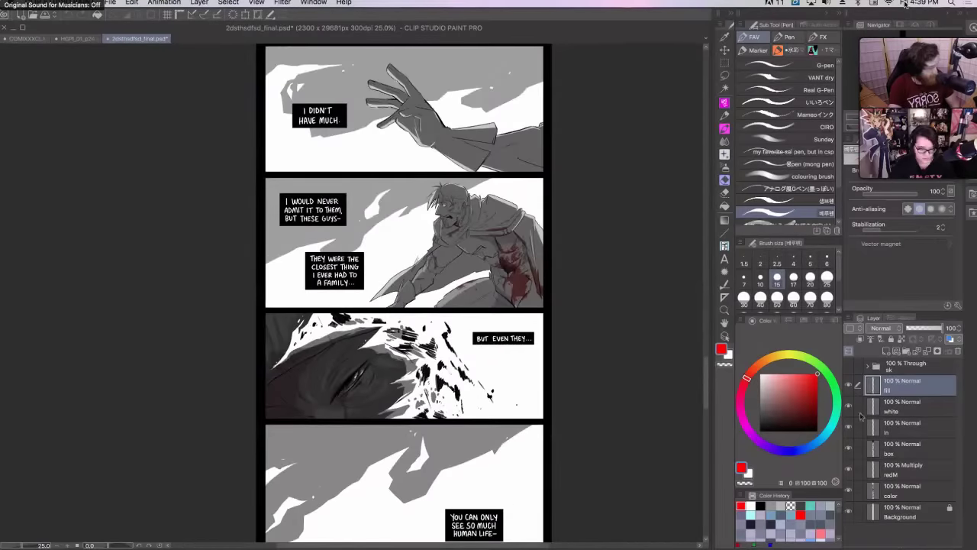
{"action": "left_click", "coordinate": [848, 491]}
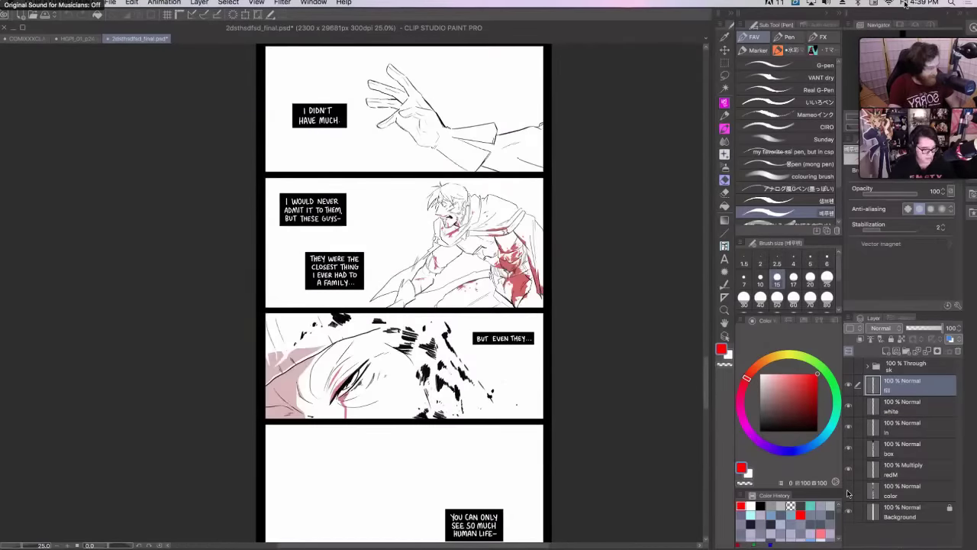
{"action": "left_click", "coordinate": [849, 425]}
{"action": "left_click", "coordinate": [848, 425]}
{"action": "left_click", "coordinate": [848, 490]}
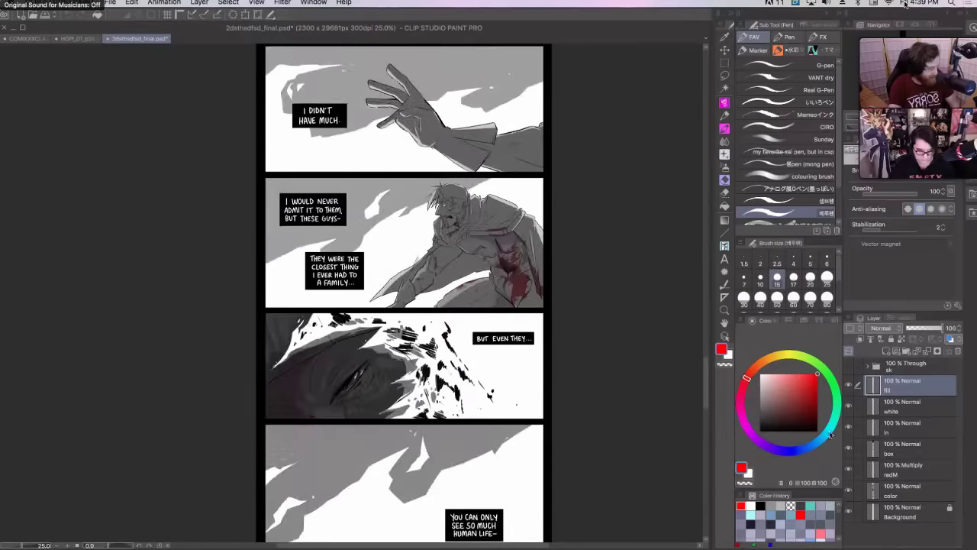
- Check what the color layer adds to the falling figure and "HOW COULD I FORGET?" panels by hiding and reshowing it
{"action": "scroll", "coordinate": [427, 297], "scroll_direction": "up", "scroll_amount": 10}
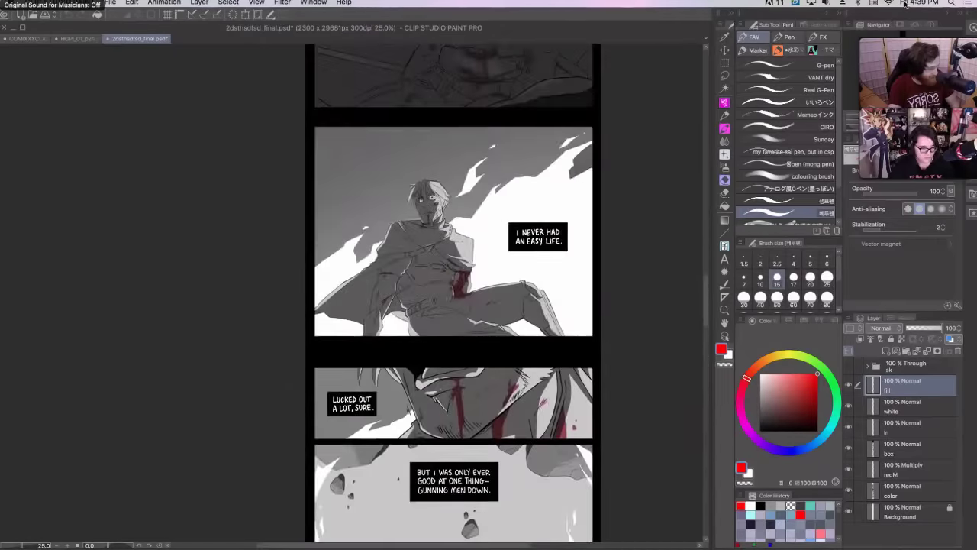
{"action": "scroll", "coordinate": [454, 297], "scroll_direction": "up", "scroll_amount": 10}
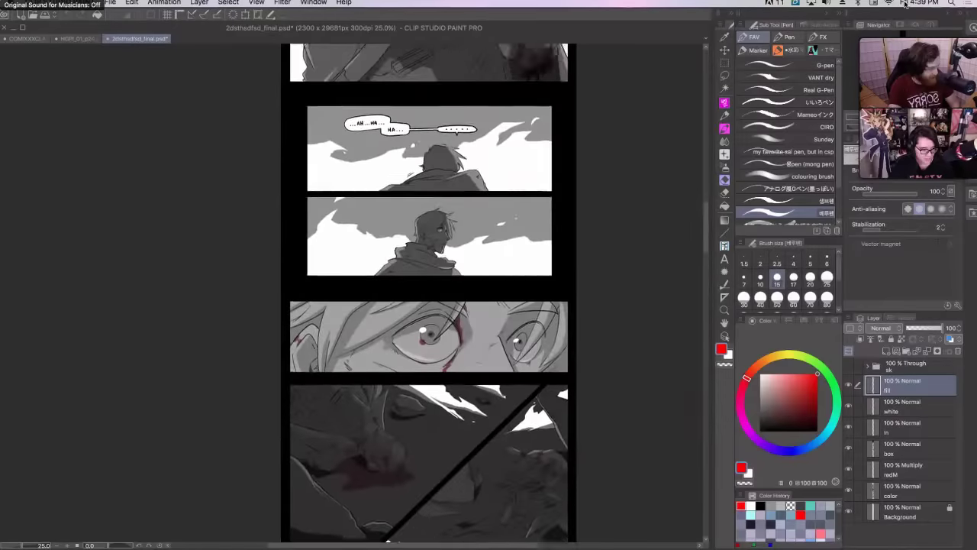
{"action": "scroll", "coordinate": [454, 298], "scroll_direction": "up", "scroll_amount": 10}
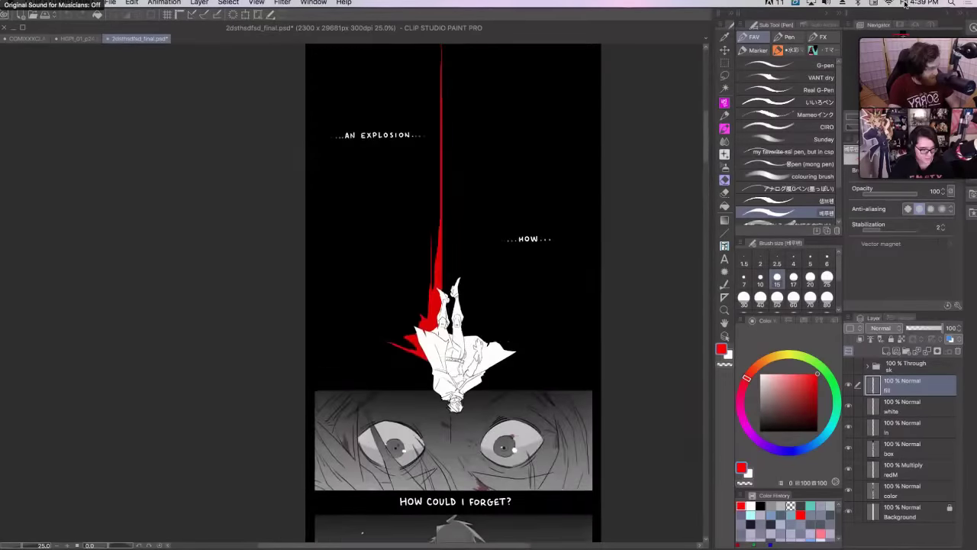
{"action": "scroll", "coordinate": [453, 298], "scroll_direction": "down", "scroll_amount": 5}
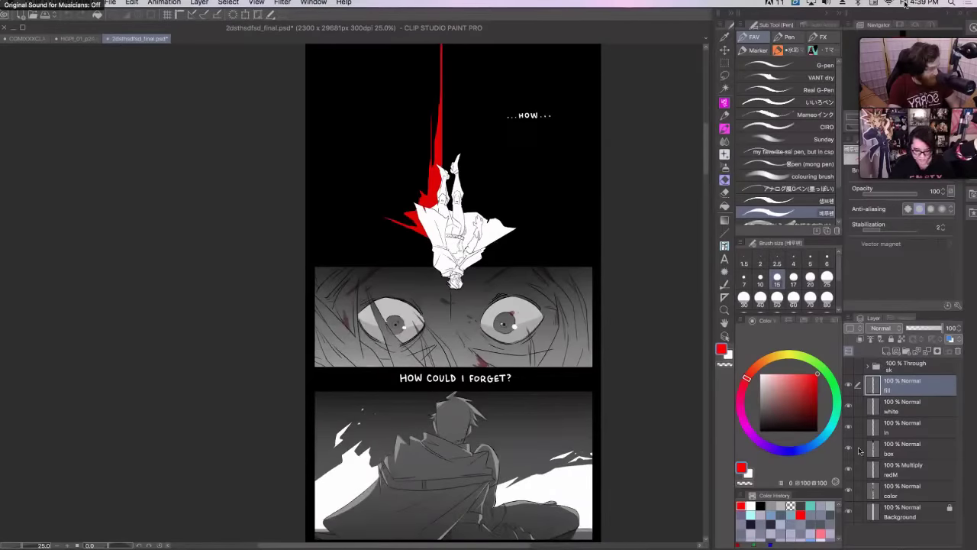
{"action": "left_click", "coordinate": [849, 491]}
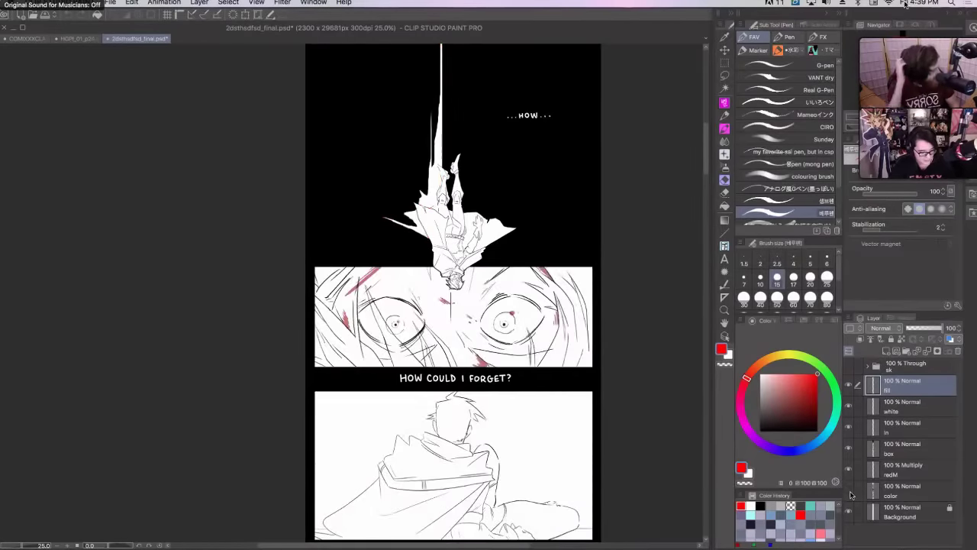
{"action": "left_click", "coordinate": [849, 491]}
- Examine the overall panel flow at reduced zoom from the falling figure to the "I DID A LOT OF BAD THINGS." panel
{"action": "scroll", "coordinate": [929, 31], "scroll_direction": "down", "scroll_amount": 5}
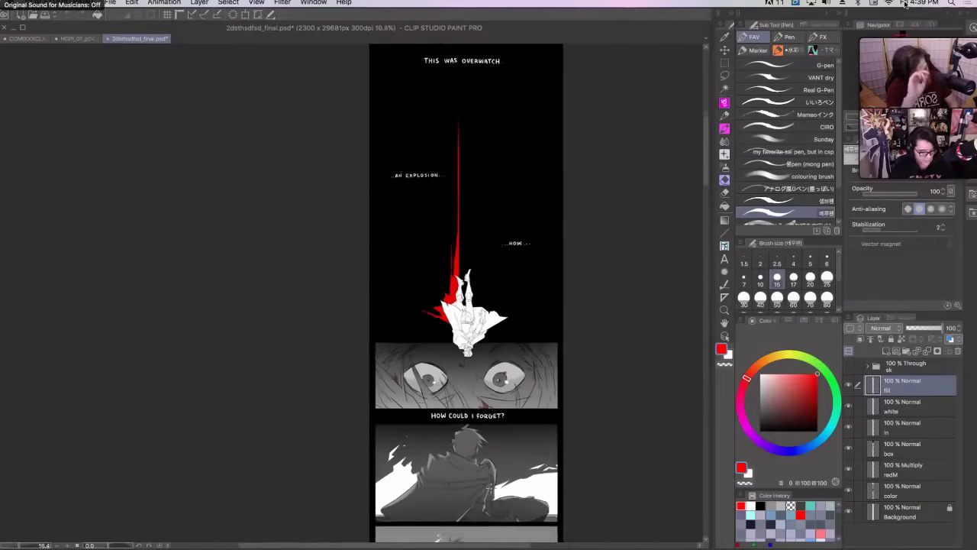
{"action": "scroll", "coordinate": [929, 30], "scroll_direction": "down", "scroll_amount": 2}
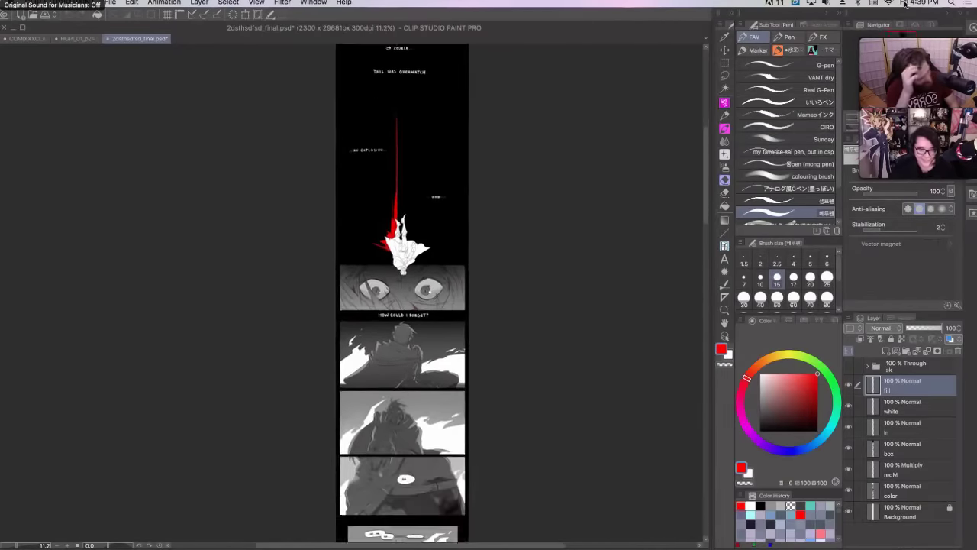
{"action": "scroll", "coordinate": [929, 30], "scroll_direction": "up", "scroll_amount": 2}
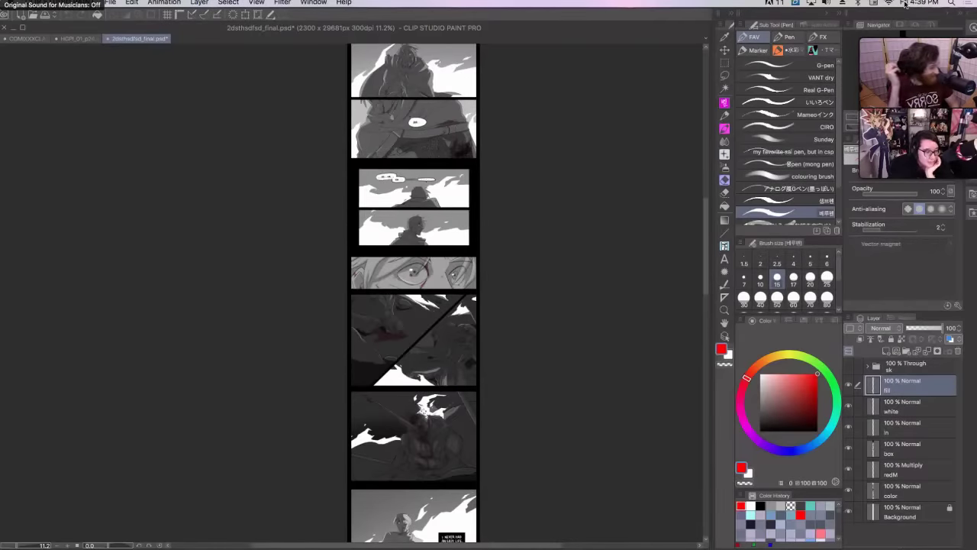
{"action": "scroll", "coordinate": [413, 306], "scroll_direction": "down", "scroll_amount": 5}
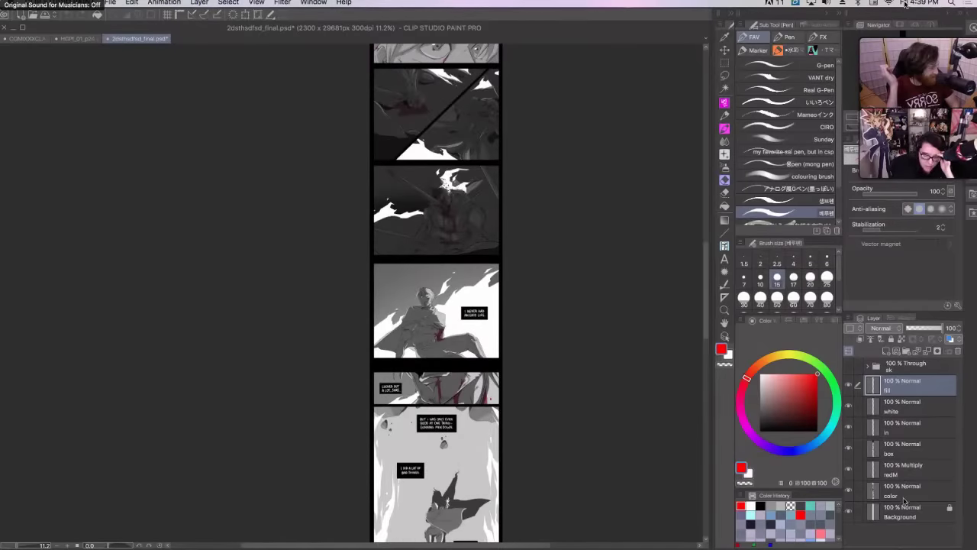
- Expand the sk sketch folder and hide the finished art layers from color up to fill
{"action": "left_click", "coordinate": [890, 372]}
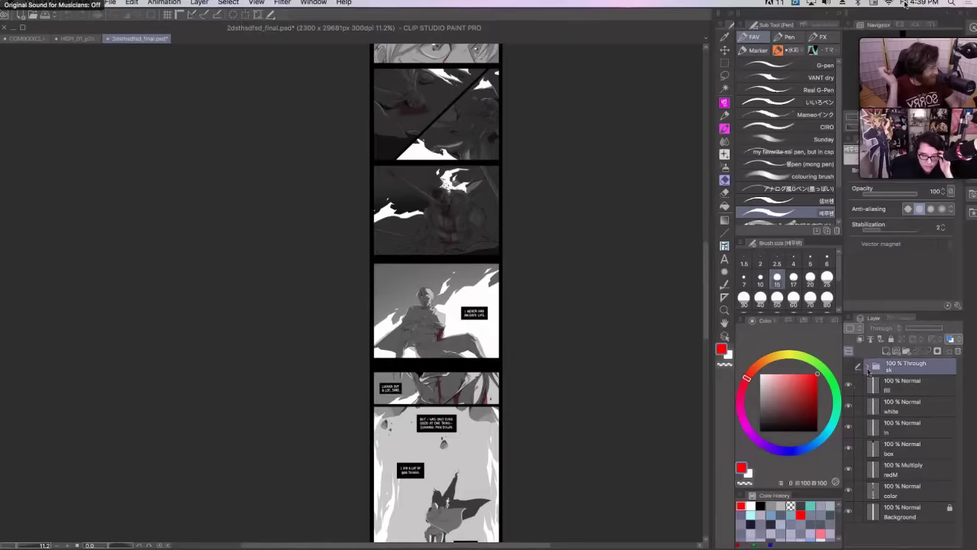
{"action": "left_click", "coordinate": [868, 367]}
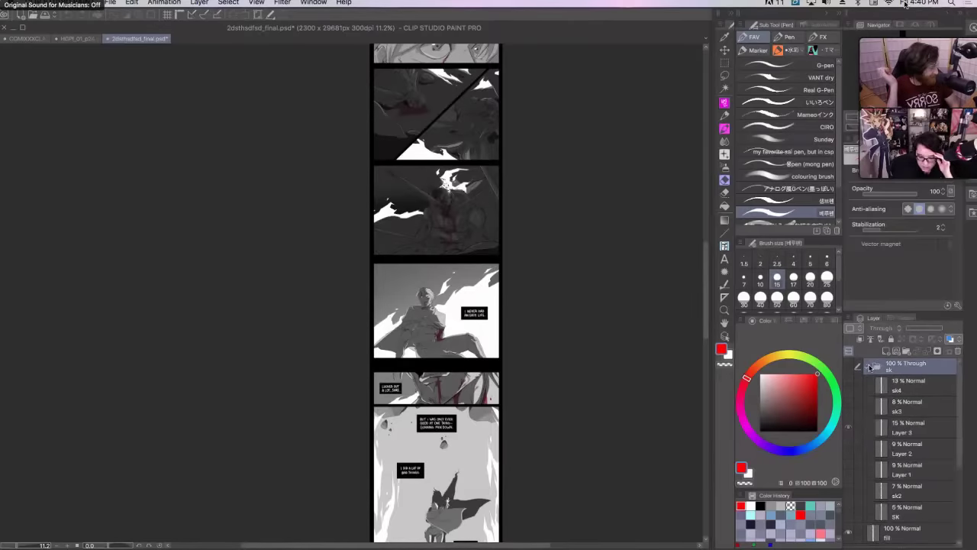
{"action": "scroll", "coordinate": [869, 443], "scroll_direction": "down", "scroll_amount": 3}
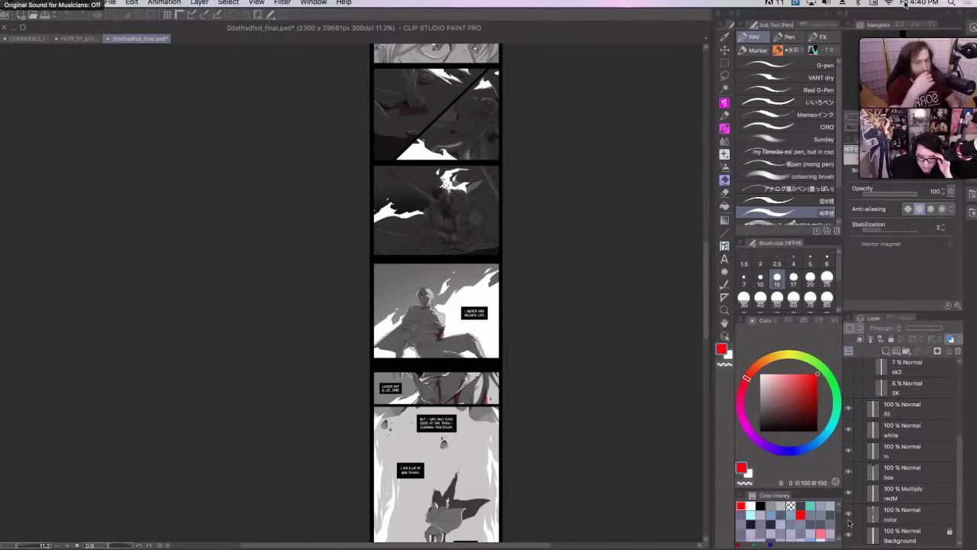
{"action": "left_click_drag", "start_coordinate": [848, 512], "coordinate": [844, 412]}
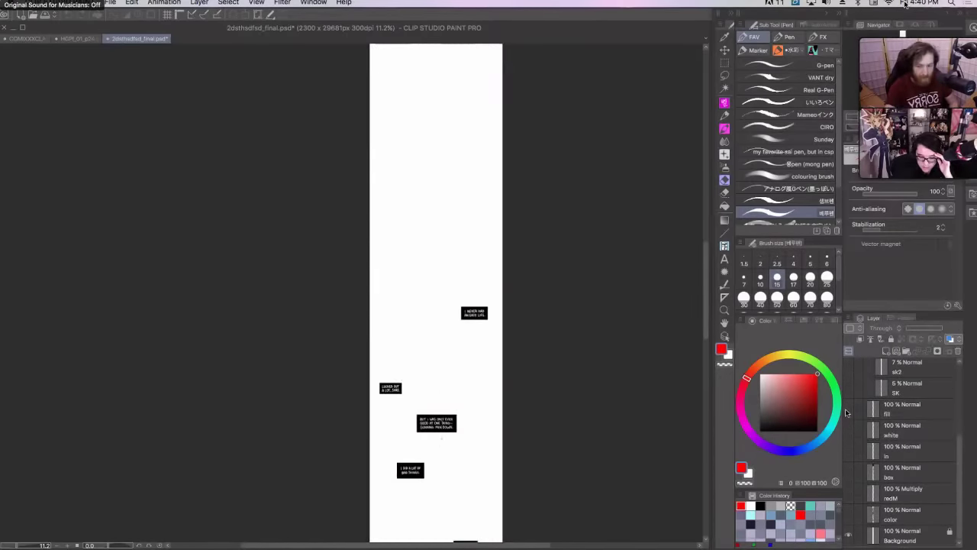
- Show the sk folder with its SK and sk2 layers, and raise the SK layer's opacity to 87%
{"action": "scroll", "coordinate": [847, 458], "scroll_direction": "up", "scroll_amount": 3}
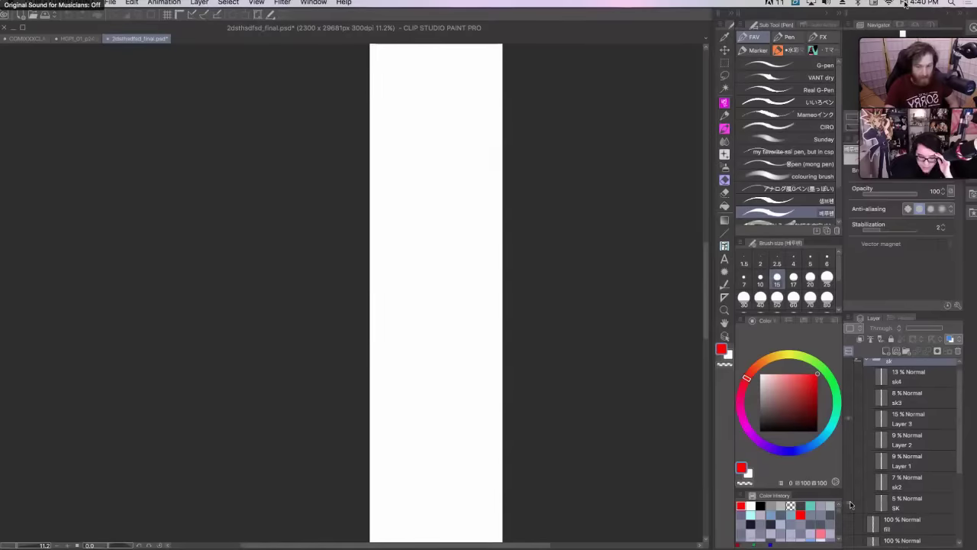
{"action": "left_click", "coordinate": [904, 506]}
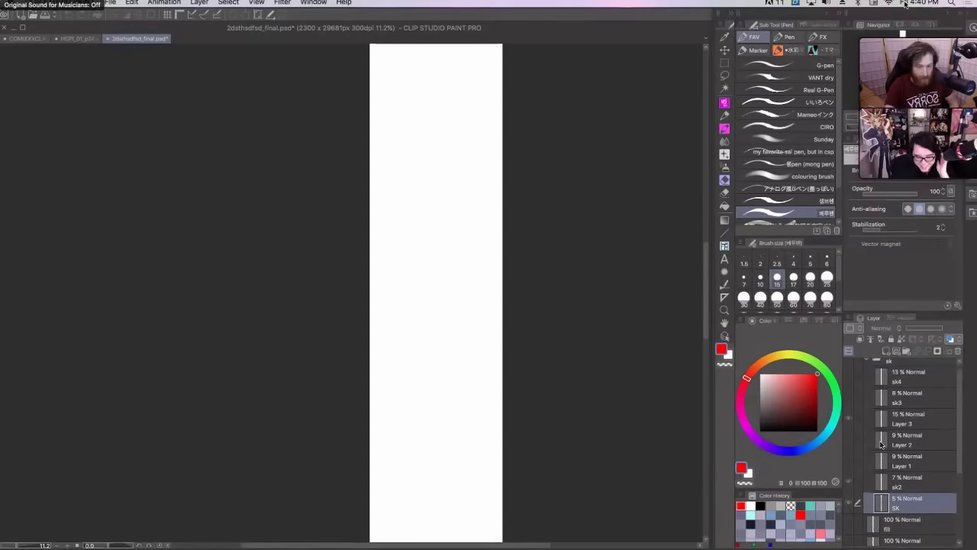
{"action": "scroll", "coordinate": [858, 458], "scroll_direction": "up", "scroll_amount": 1}
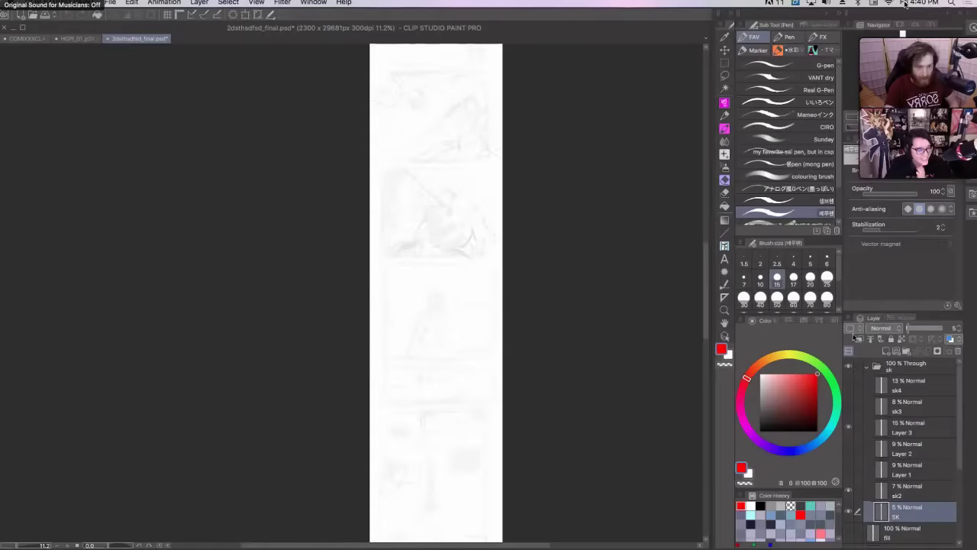
{"action": "mouse_move", "coordinate": [910, 327]}
{"action": "left_mouse_down"}
{"action": "mouse_move", "coordinate": [946, 336]}
{"action": "mouse_move", "coordinate": [924, 340]}
{"action": "mouse_move", "coordinate": [939, 342]}
{"action": "left_mouse_up"}
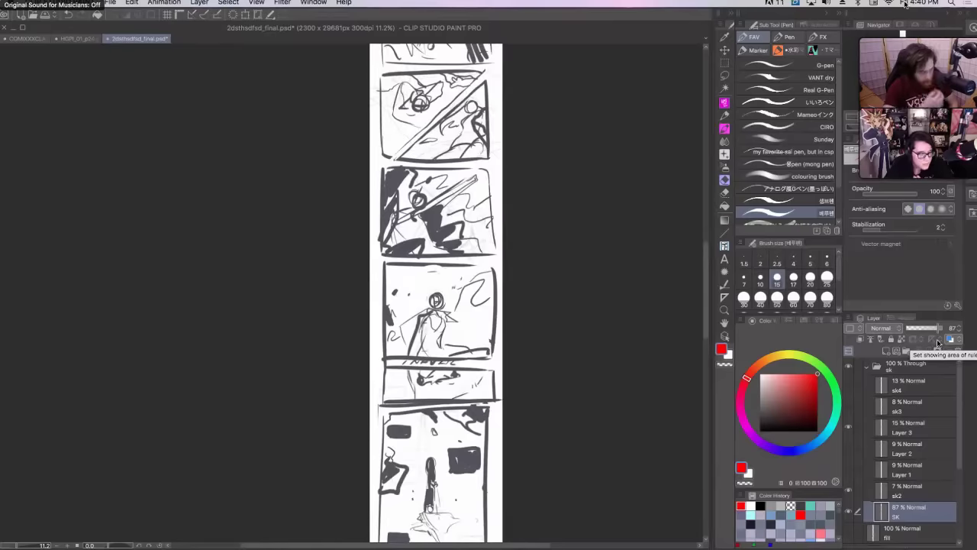
- Review the rough thumbnail sketch from the falling figure down to the final panel captioned "IT WAS"
{"action": "scroll", "coordinate": [481, 290], "scroll_direction": "up", "scroll_amount": 5}
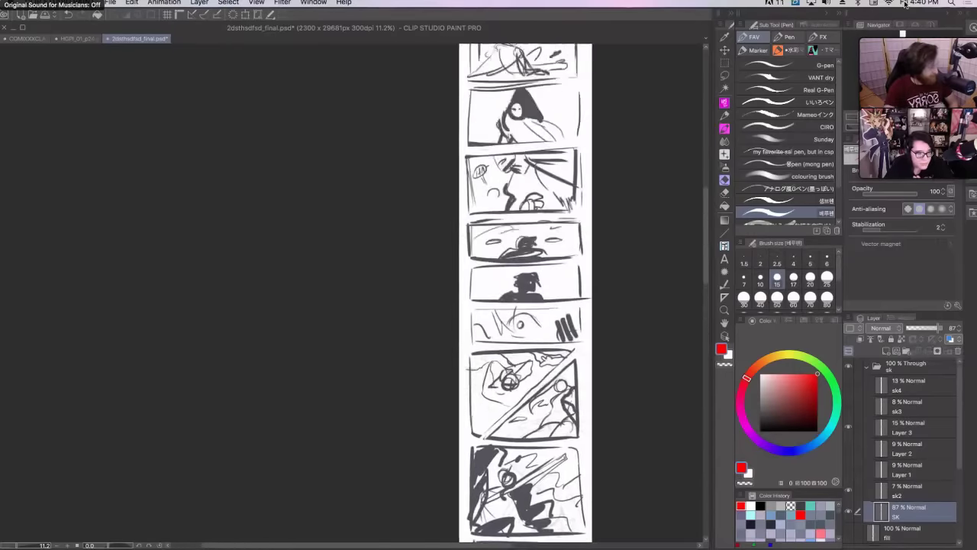
{"action": "scroll", "coordinate": [504, 290], "scroll_direction": "up", "scroll_amount": 10}
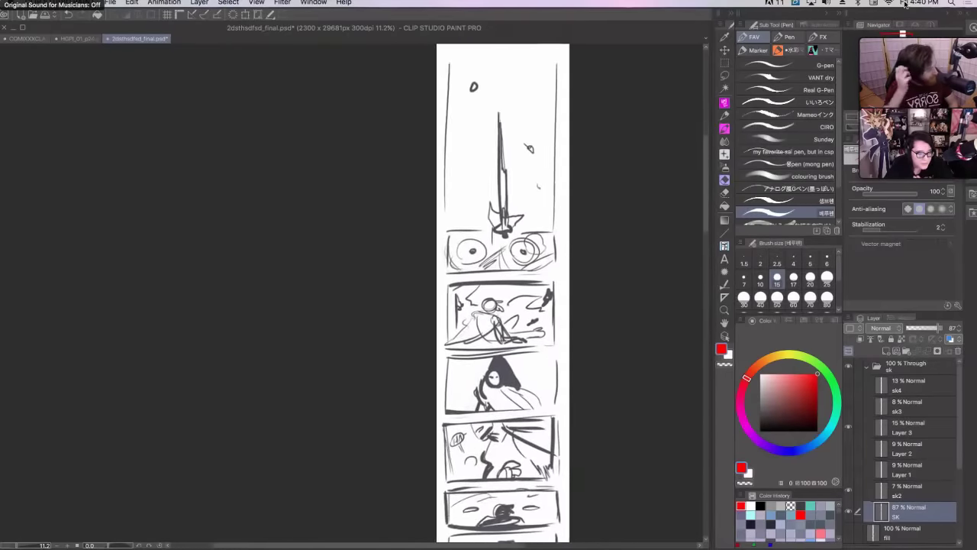
{"action": "scroll", "coordinate": [504, 290], "scroll_direction": "down", "scroll_amount": 15}
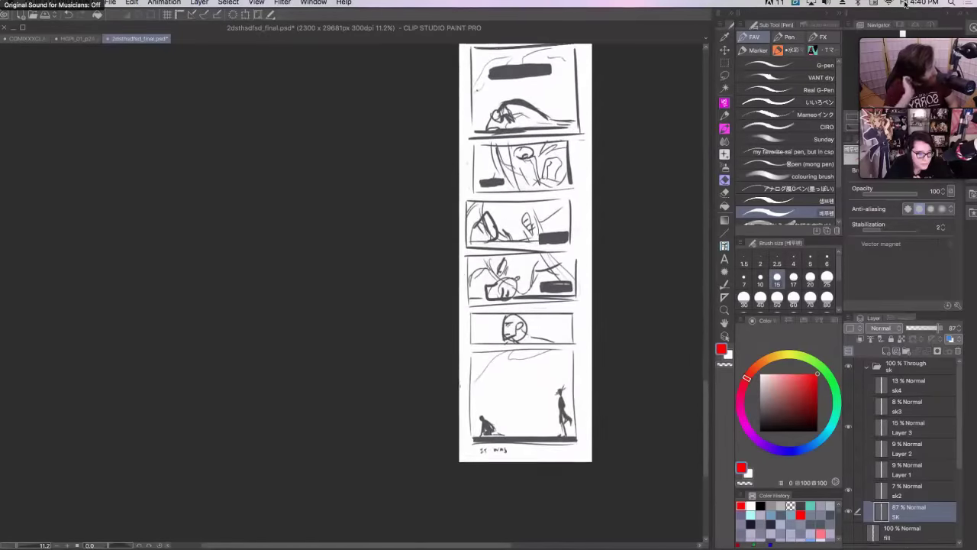
{"action": "scroll", "coordinate": [519, 252], "scroll_direction": "down", "scroll_amount": 2}
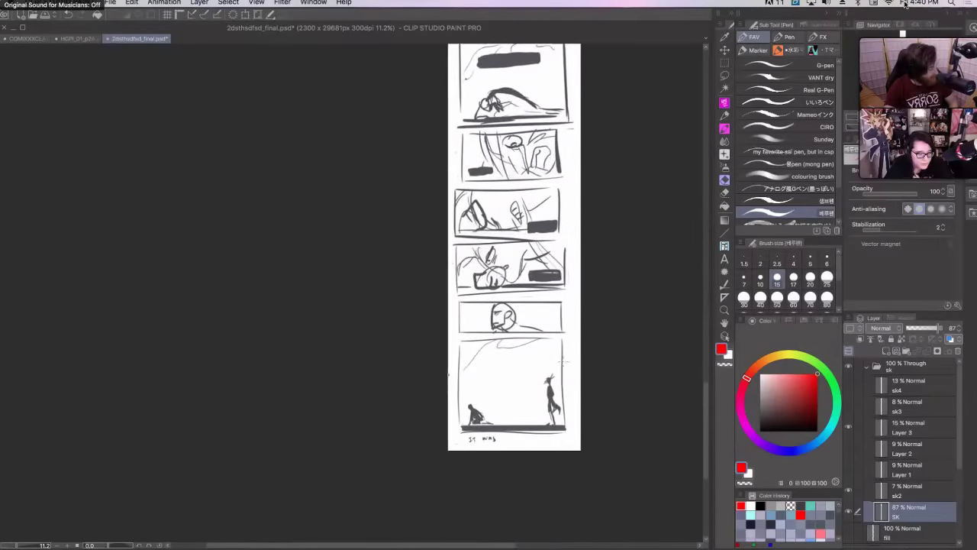
{"action": "scroll", "coordinate": [487, 428], "scroll_direction": "up", "scroll_amount": 6}
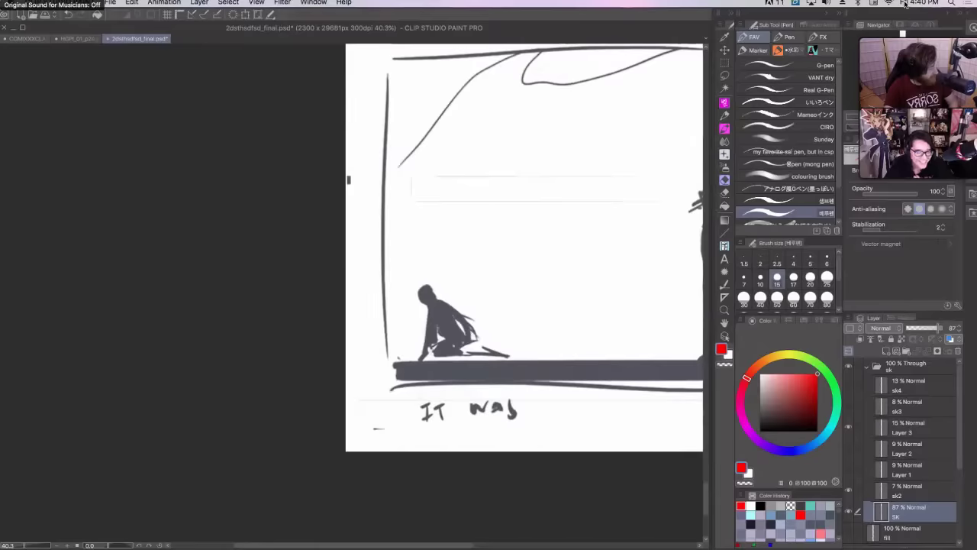
{"action": "scroll", "coordinate": [577, 162], "scroll_direction": "down", "scroll_amount": 5}
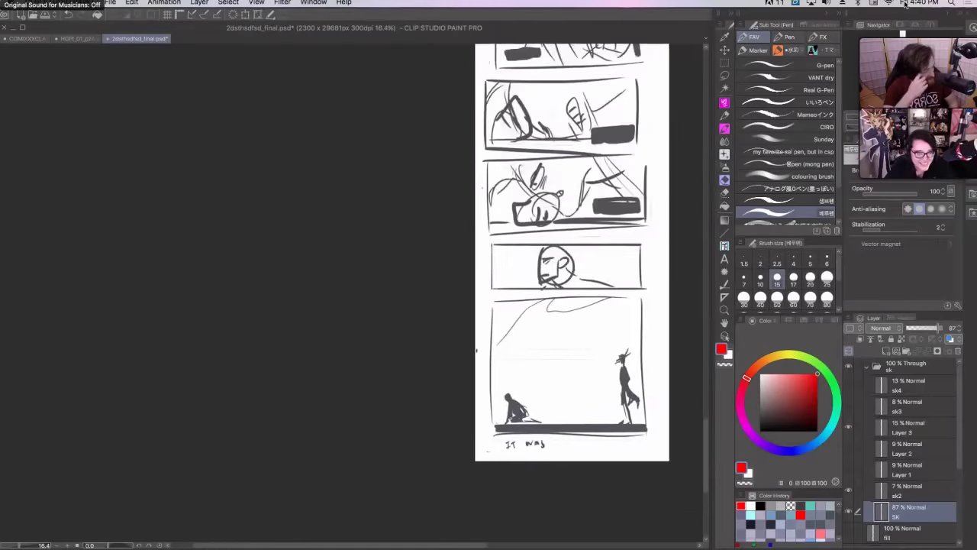
- Hide the SK thumbnail layer and add a new layer directly above it in the sk folder
{"action": "scroll", "coordinate": [526, 290], "scroll_direction": "up", "scroll_amount": 5}
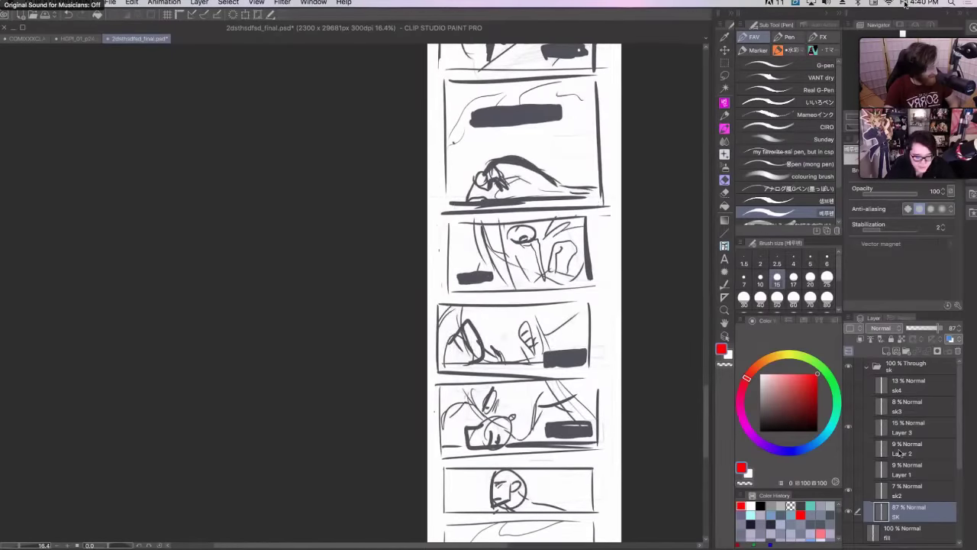
{"action": "left_click", "coordinate": [850, 511]}
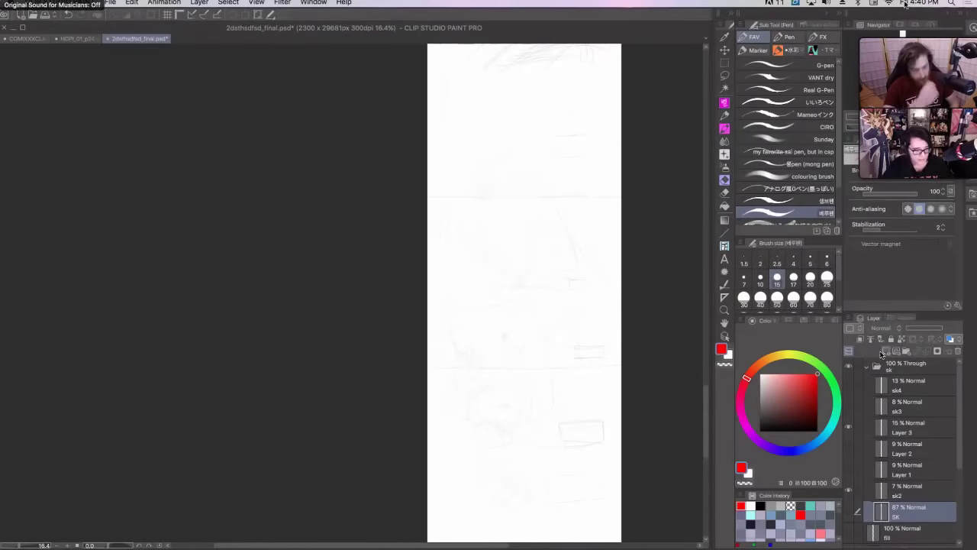
{"action": "left_click", "coordinate": [886, 352]}
- Draw a red horizontal line across the full page width on the new layer and undo it
{"action": "left_click_drag", "start_coordinate": [416, 367], "coordinate": [645, 364]}
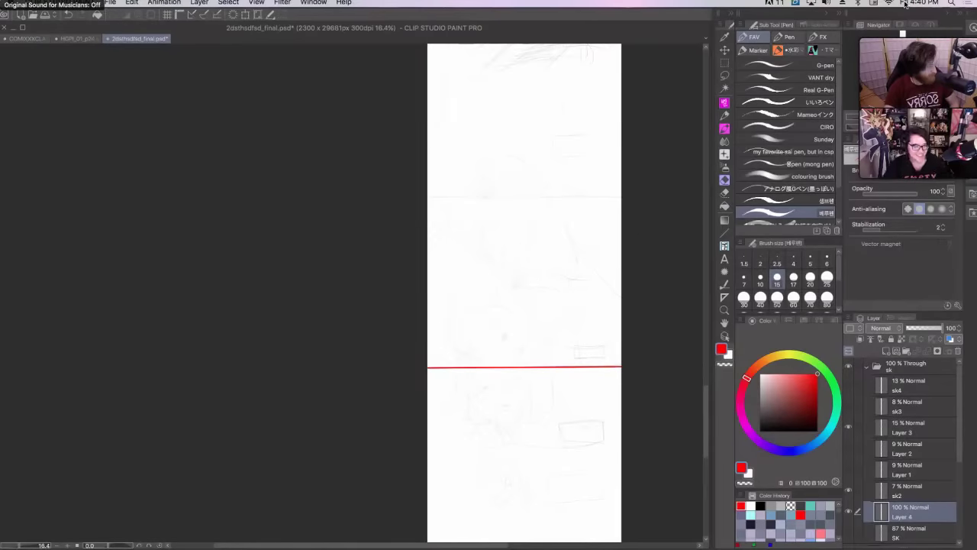
{"action": "key", "text": "super+z"}
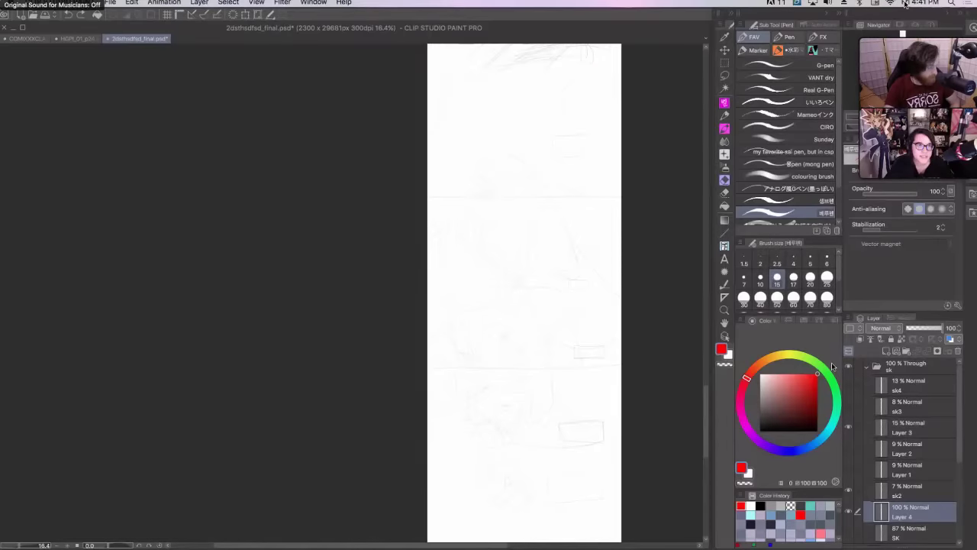
- Raise the sk2 layer's opacity to 100% to view its rough sketch, and hide the layer
{"action": "left_click", "coordinate": [890, 496]}
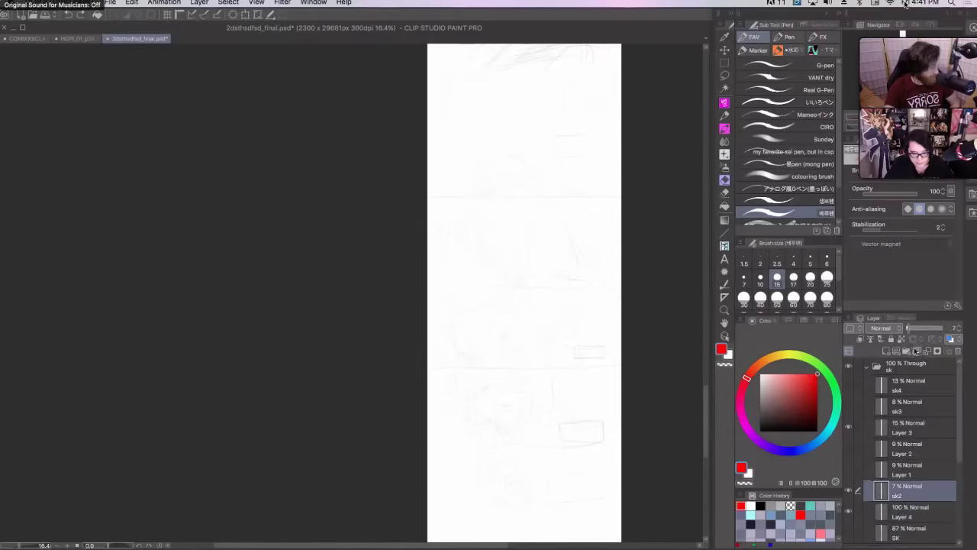
{"action": "left_click_drag", "start_coordinate": [914, 328], "coordinate": [944, 328]}
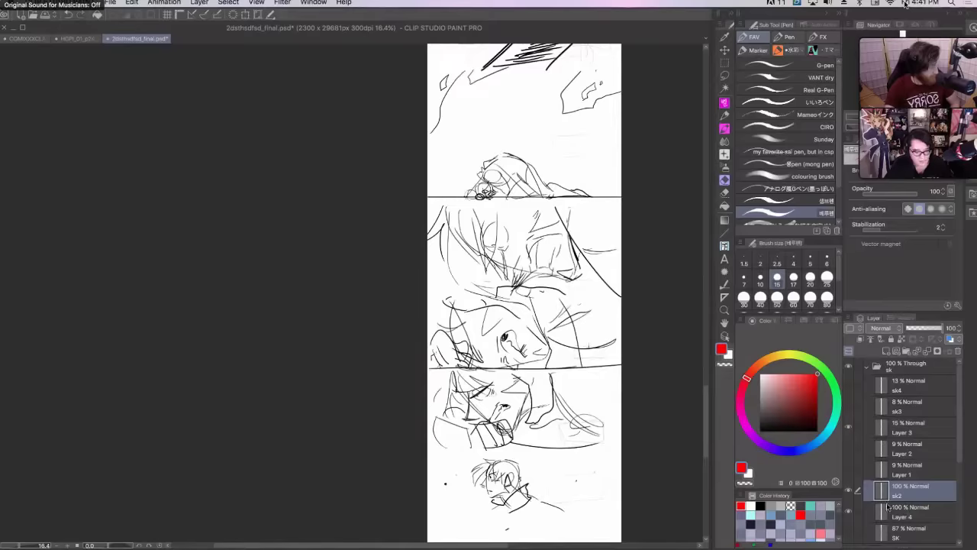
{"action": "left_click", "coordinate": [849, 490]}
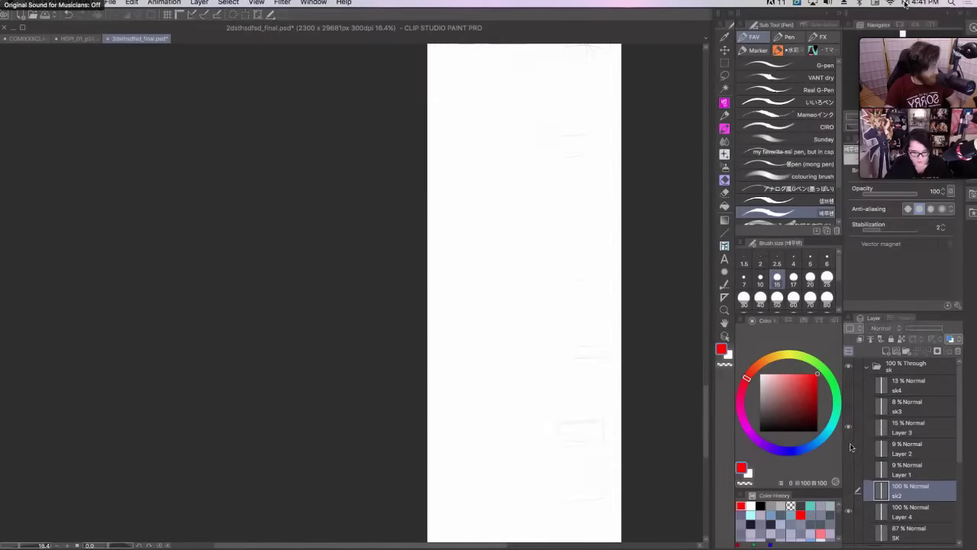
- Show Layer 1 at 100% opacity and inspect its rough sketch of the two fighting figures
{"action": "left_click", "coordinate": [903, 468]}
{"action": "left_click_drag", "start_coordinate": [912, 328], "coordinate": [943, 327]}
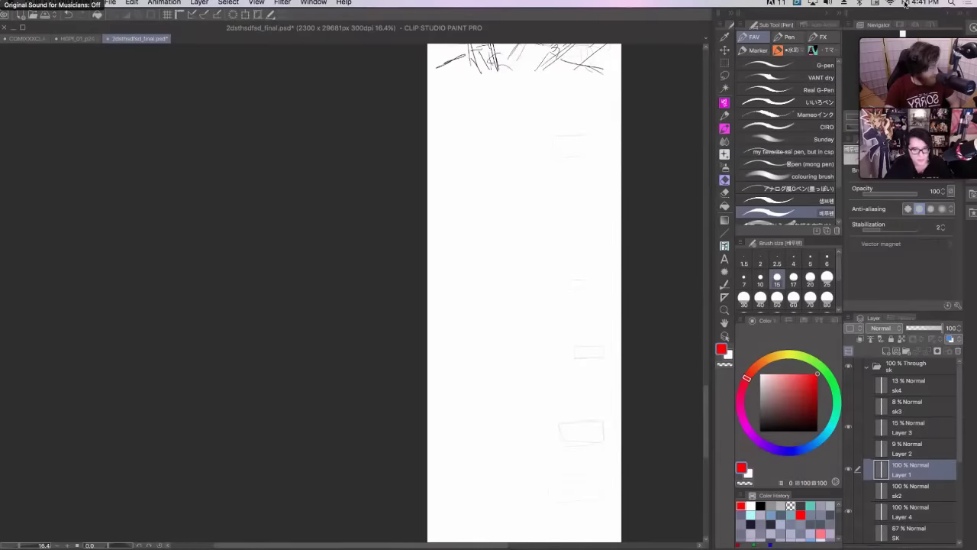
{"action": "scroll", "coordinate": [524, 290], "scroll_direction": "up", "scroll_amount": 10}
{"action": "scroll", "coordinate": [493, 290], "scroll_direction": "down", "scroll_amount": 5}
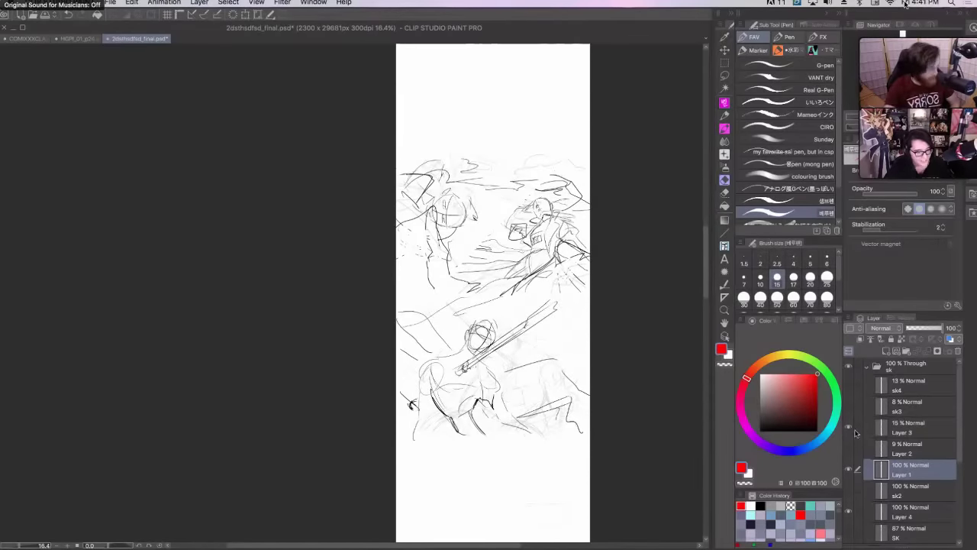
{"action": "key", "text": "super+plus"}
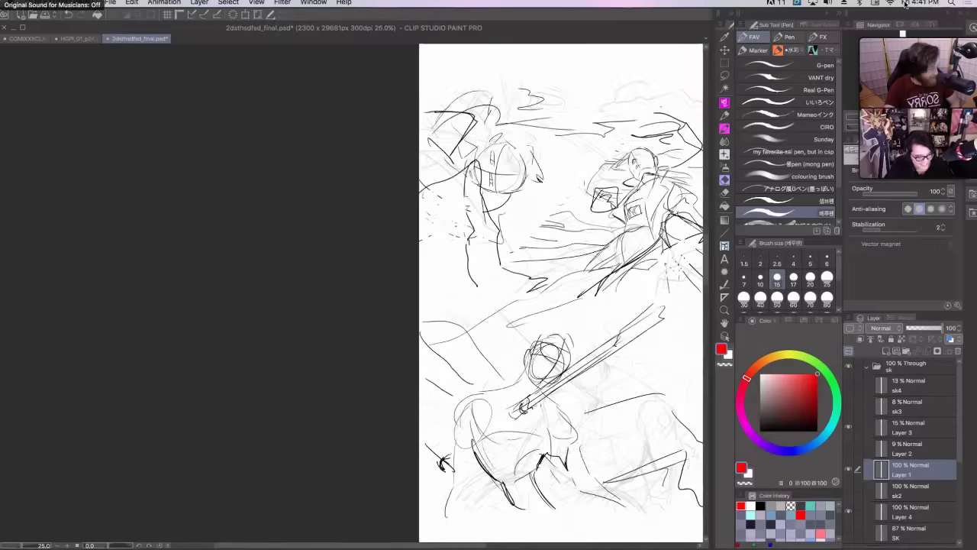
{"action": "scroll", "coordinate": [489, 290], "scroll_direction": "right", "scroll_amount": 5}
{"action": "scroll", "coordinate": [489, 290], "scroll_direction": "down", "scroll_amount": 2}
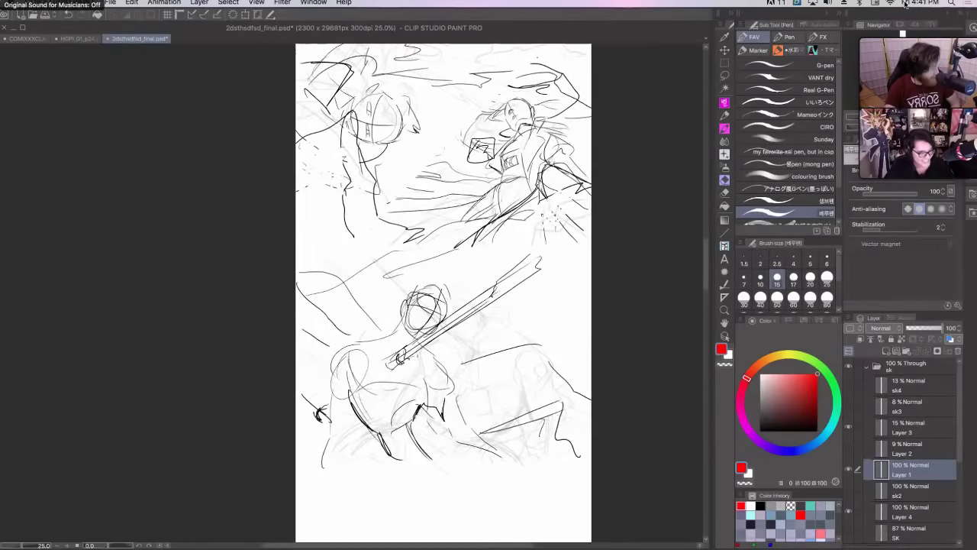
- Hide Layer 1 and raise Layer 3's opacity to 100% to see the reworked fight sketch
{"action": "left_click", "coordinate": [848, 468]}
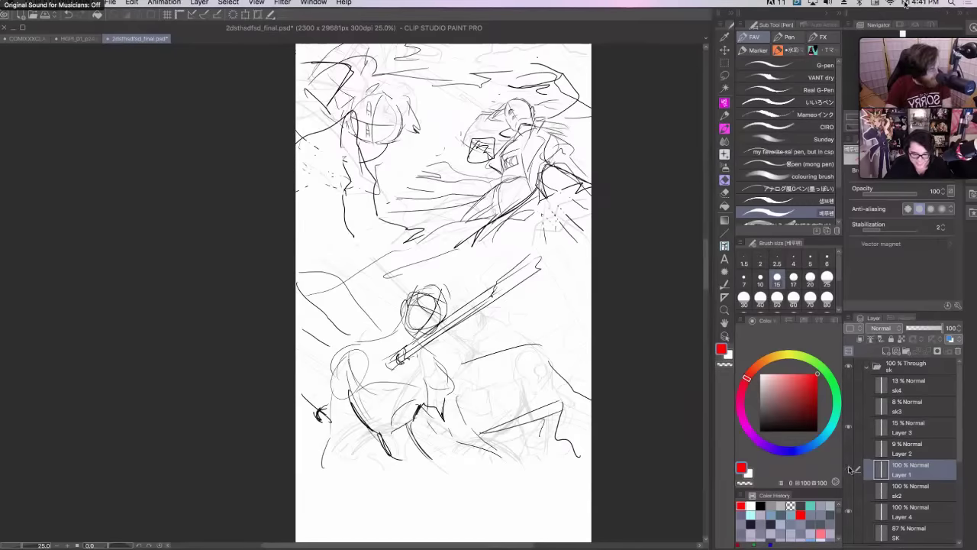
{"action": "left_click", "coordinate": [897, 429]}
{"action": "left_click_drag", "start_coordinate": [908, 328], "coordinate": [946, 327]}
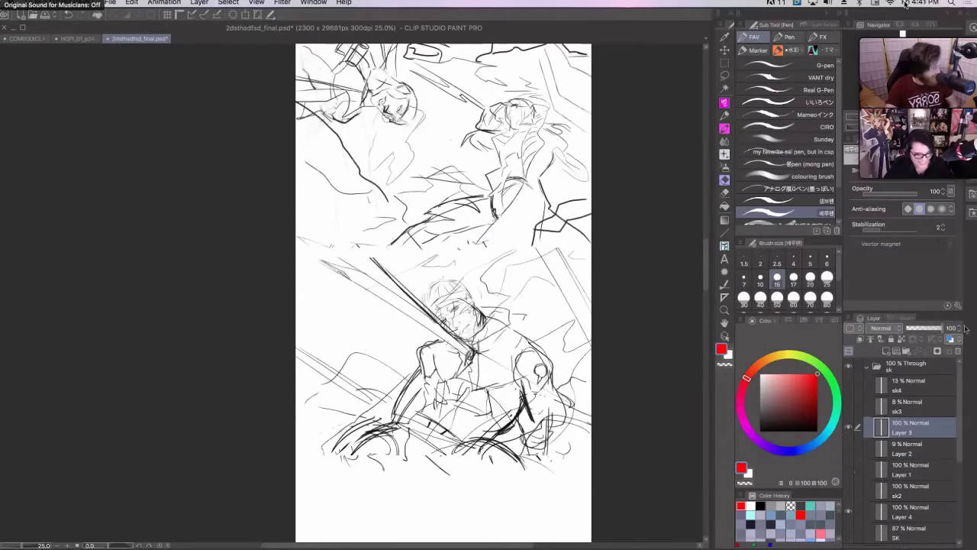
- Check the contents of Layer 2 and Layer 3 one at a time, leaving both layers hidden
{"action": "left_click", "coordinate": [847, 428]}
{"action": "left_click", "coordinate": [848, 450]}
{"action": "left_click", "coordinate": [901, 449]}
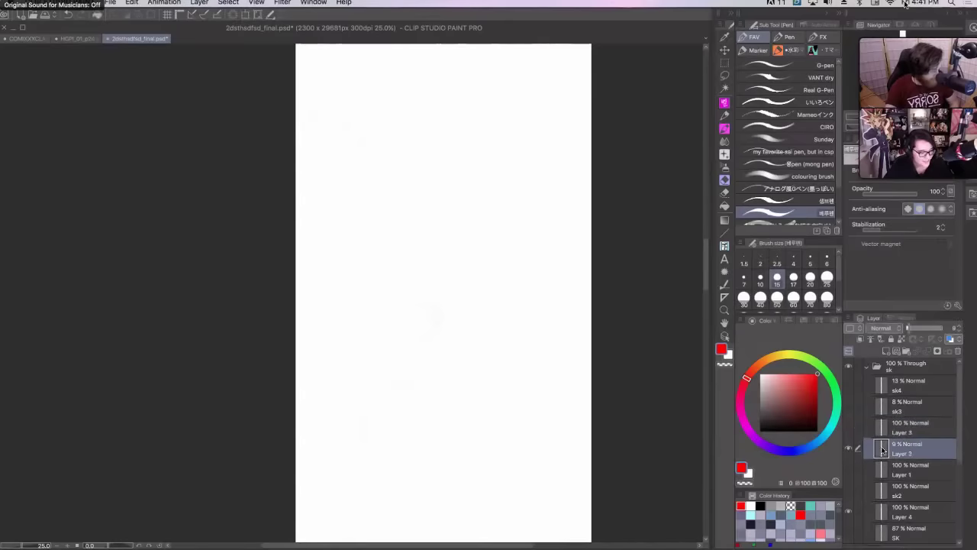
{"action": "mouse_move", "coordinate": [706, 236]}
{"action": "left_mouse_down"}
{"action": "mouse_move", "coordinate": [716, 419]}
{"action": "mouse_move", "coordinate": [706, 92]}
{"action": "left_mouse_up"}
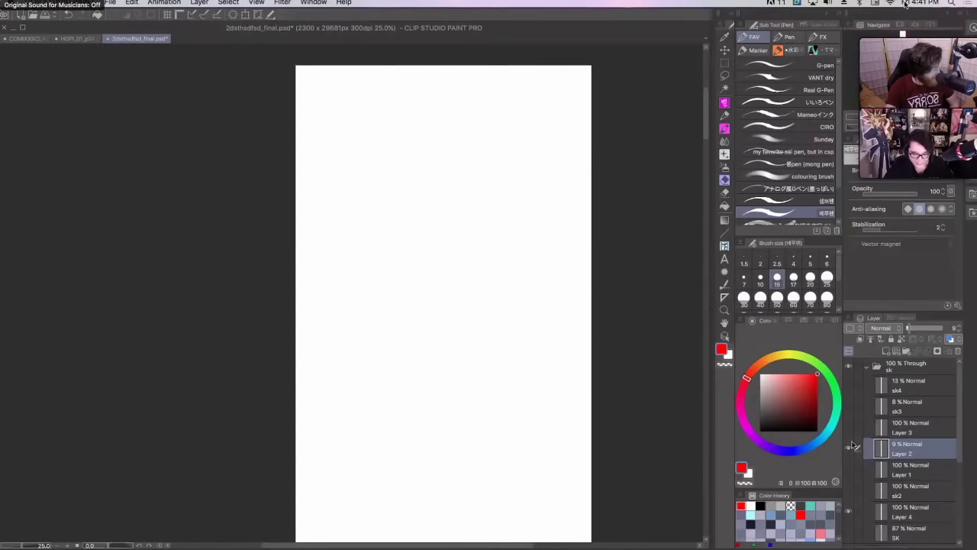
{"action": "left_click", "coordinate": [906, 429]}
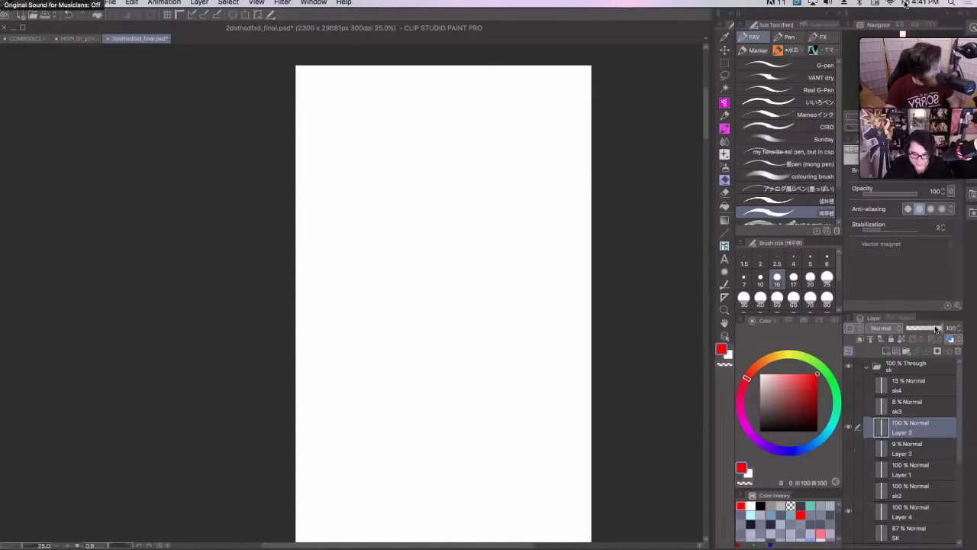
{"action": "mouse_move", "coordinate": [706, 115]}
{"action": "left_mouse_down"}
{"action": "mouse_move", "coordinate": [708, 275]}
{"action": "mouse_move", "coordinate": [711, 265]}
{"action": "left_mouse_up"}
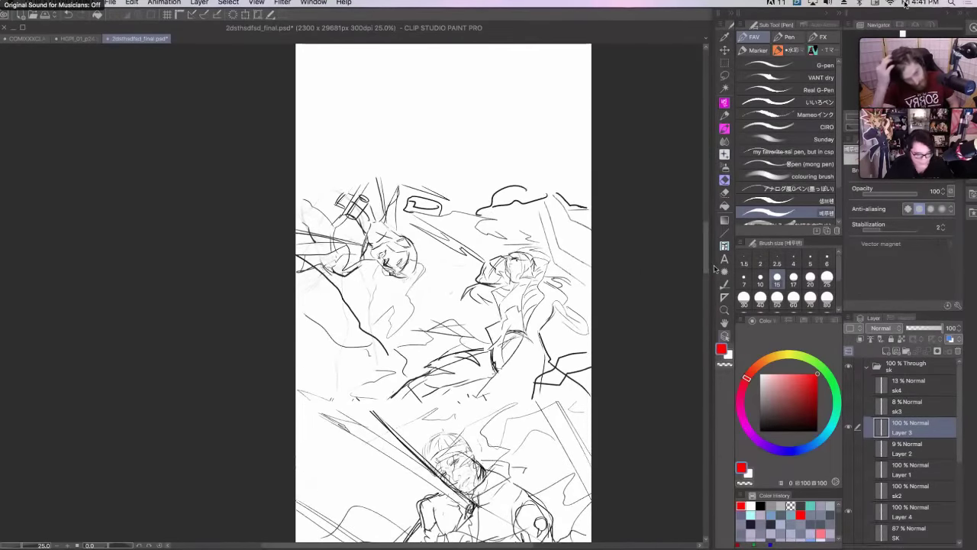
{"action": "left_click", "coordinate": [848, 428]}
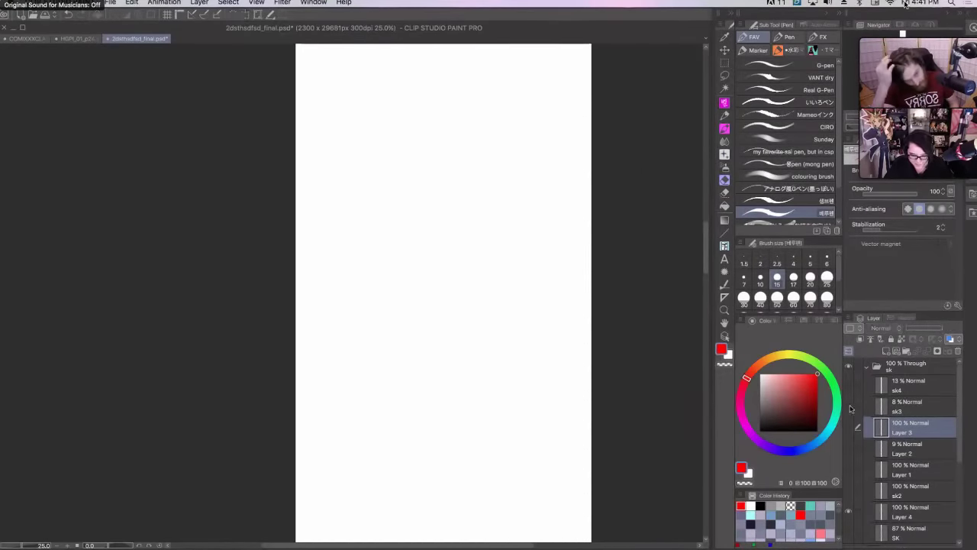
- Show the sk3 layer at 100% opacity and review its refined sketches from the eye close-up to the fallen-figure panels
{"action": "left_click", "coordinate": [904, 405]}
{"action": "left_click_drag", "start_coordinate": [930, 334], "coordinate": [946, 328]}
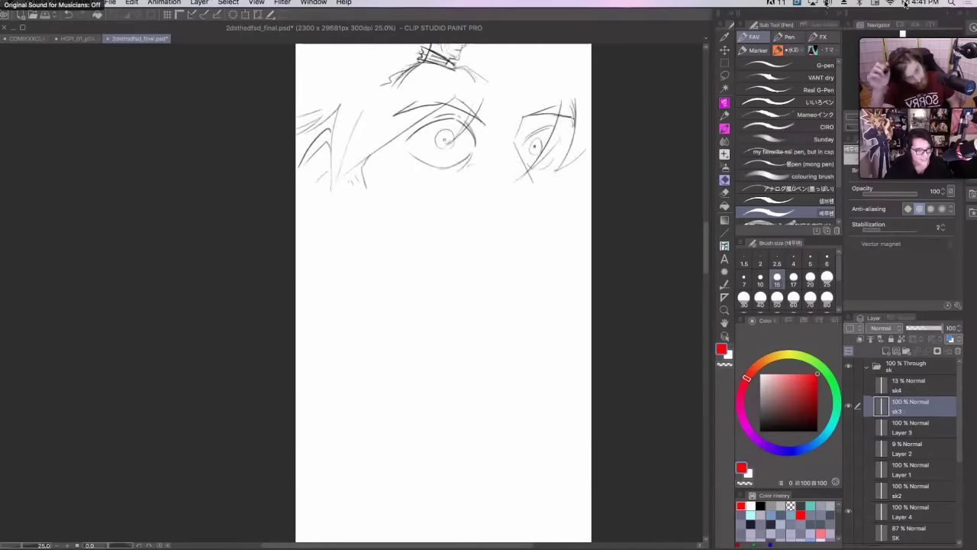
{"action": "scroll", "coordinate": [443, 290], "scroll_direction": "up", "scroll_amount": 5}
{"action": "scroll", "coordinate": [458, 290], "scroll_direction": "up", "scroll_amount": 10}
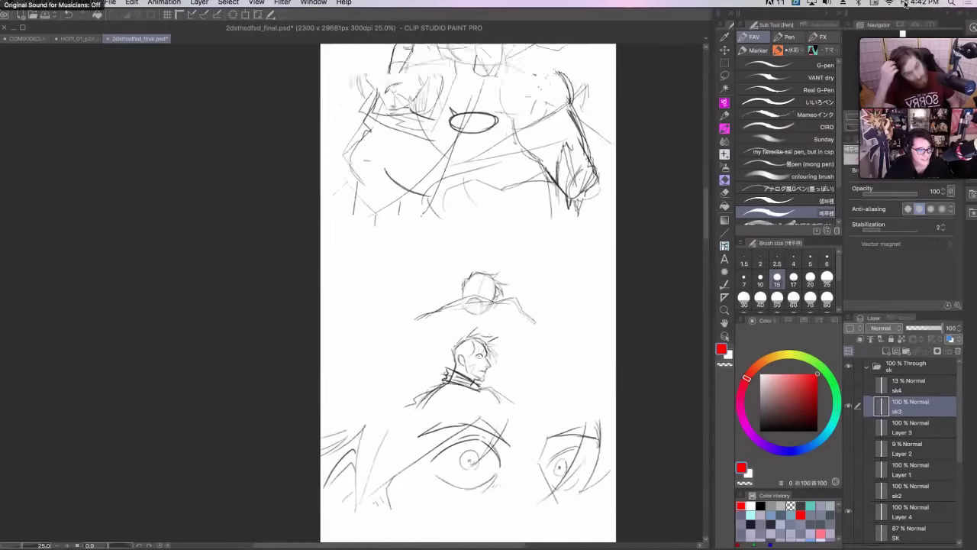
{"action": "scroll", "coordinate": [458, 290], "scroll_direction": "up", "scroll_amount": 10}
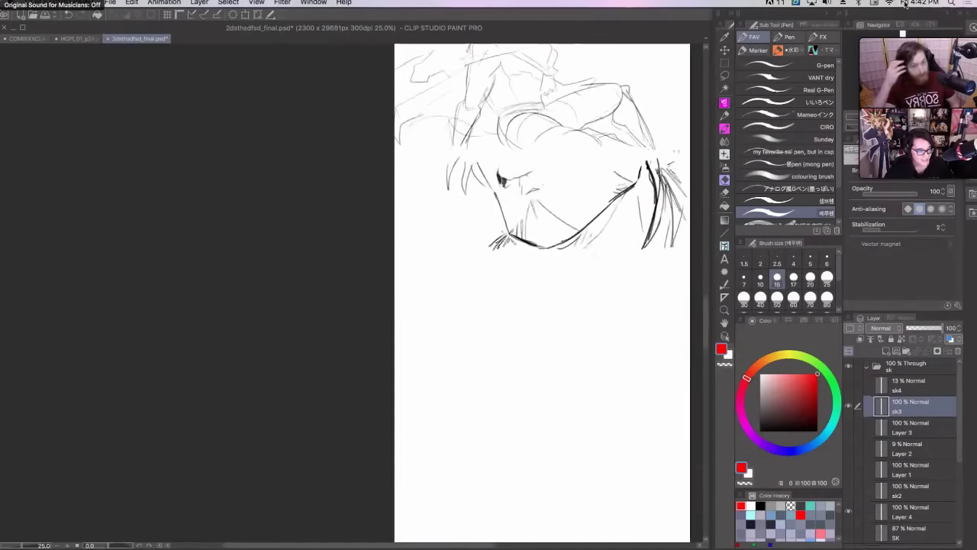
{"action": "scroll", "coordinate": [458, 290], "scroll_direction": "down", "scroll_amount": 10}
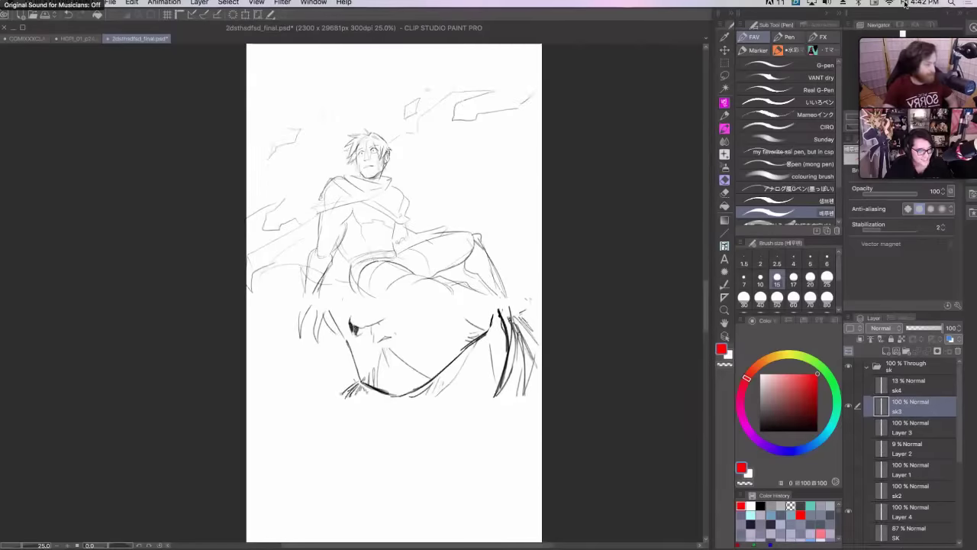
{"action": "scroll", "coordinate": [481, 290], "scroll_direction": "down", "scroll_amount": 15}
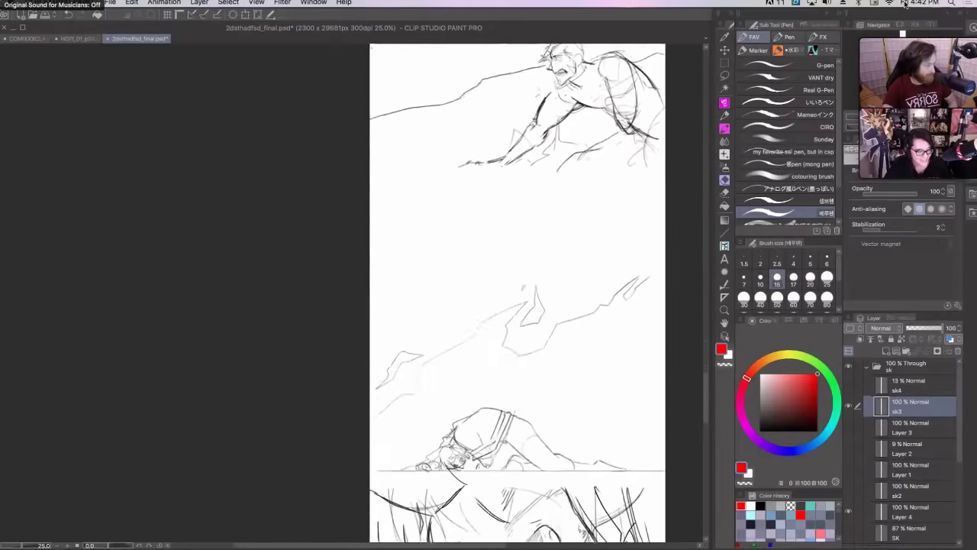
{"action": "scroll", "coordinate": [468, 290], "scroll_direction": "up", "scroll_amount": 3}
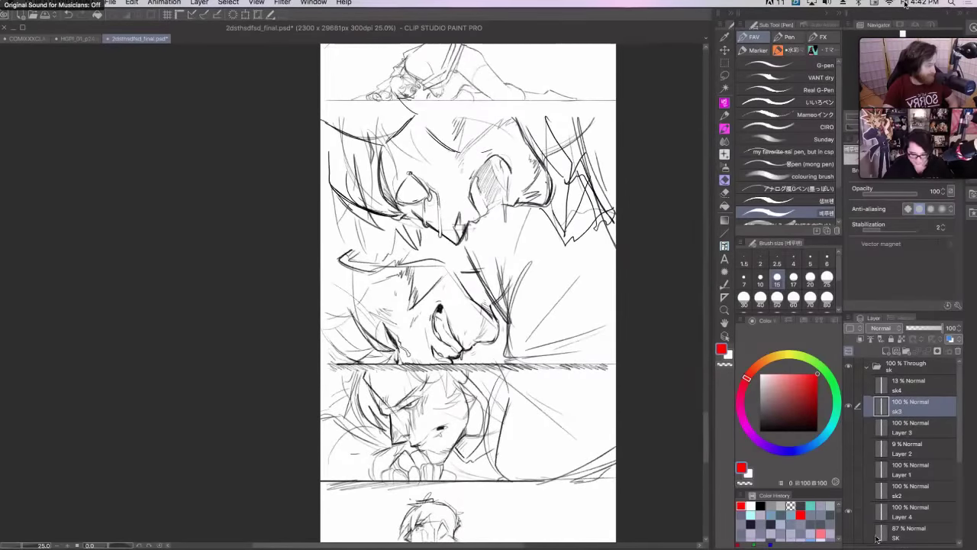
- Overlay the SK and sk2 layers on sk3 for comparison, leaving only the sk2 sketch shown
{"action": "left_click", "coordinate": [848, 532]}
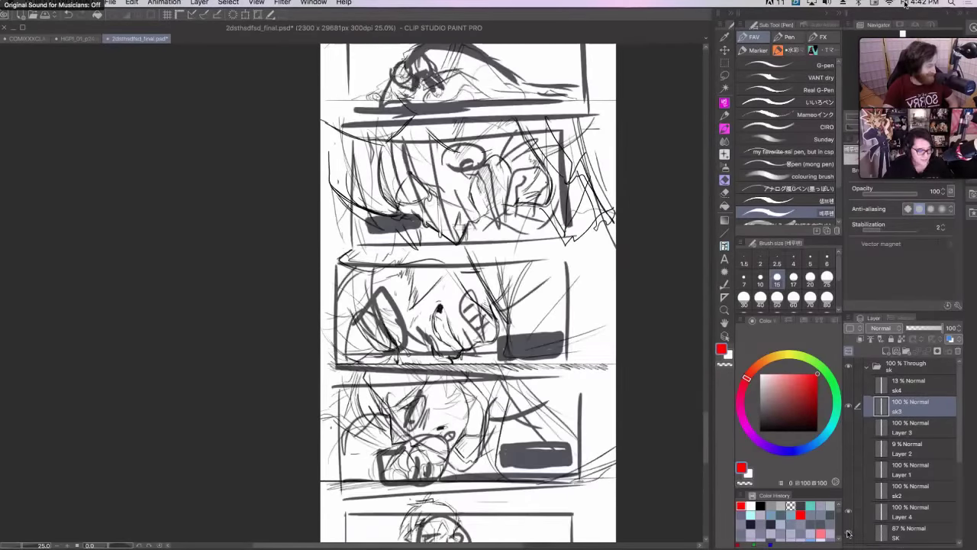
{"action": "left_click", "coordinate": [847, 492]}
{"action": "left_click", "coordinate": [848, 532]}
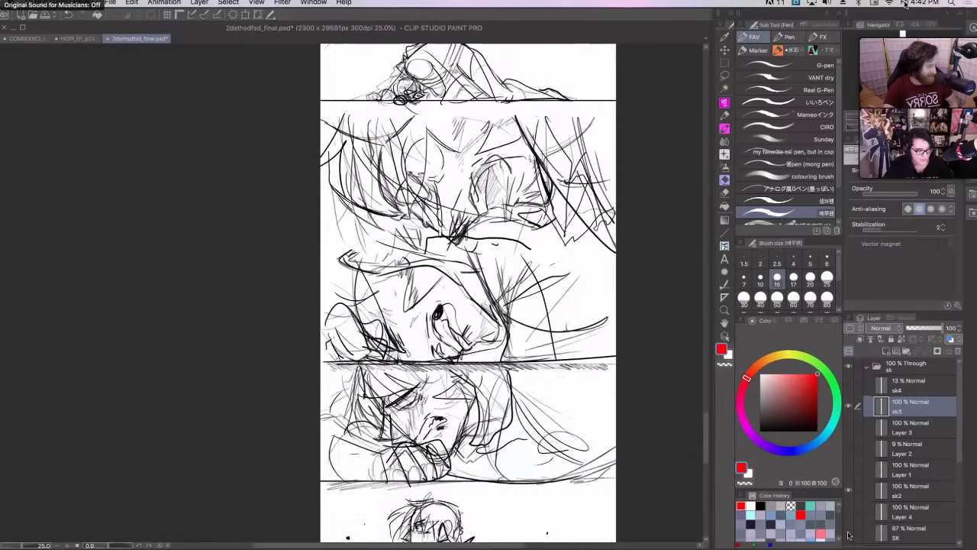
{"action": "left_click", "coordinate": [848, 406]}
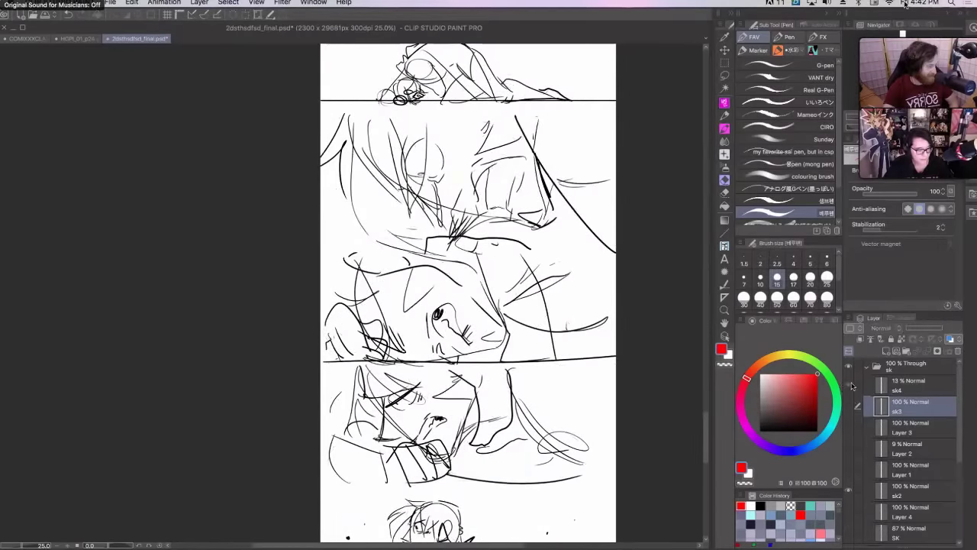
- Show the box layer to frame the sk2 sketch with the black panel borders
{"action": "scroll", "coordinate": [868, 450], "scroll_direction": "down", "scroll_amount": 3}
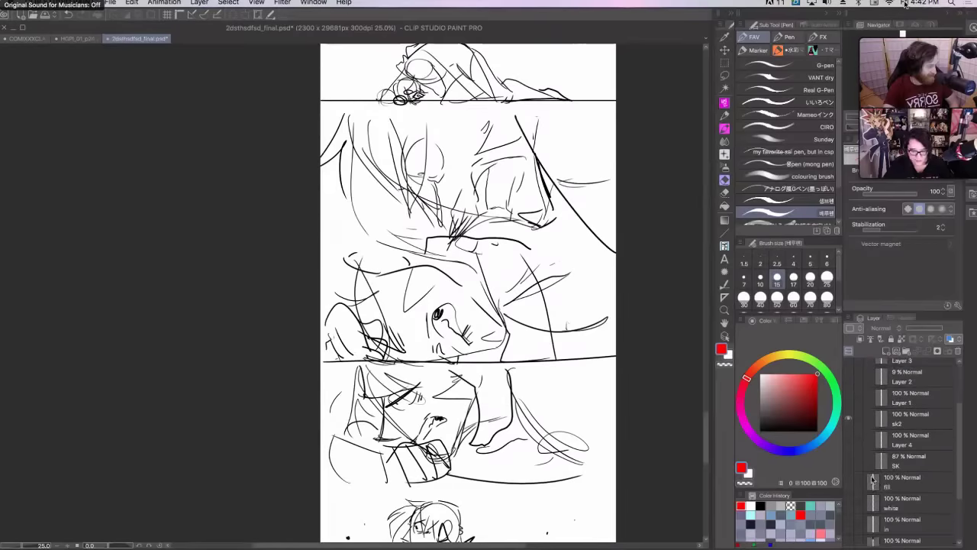
{"action": "scroll", "coordinate": [864, 500], "scroll_direction": "down", "scroll_amount": 2}
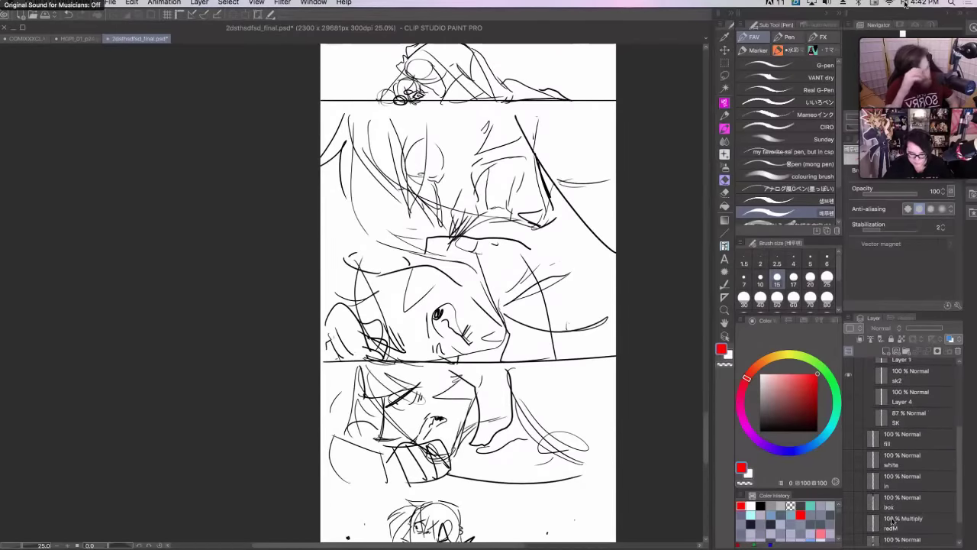
{"action": "left_click", "coordinate": [849, 504]}
- View the SK thumbnails alone inside the panel borders, and overlay the sk2 sketch on them
{"action": "scroll", "coordinate": [847, 496], "scroll_direction": "up", "scroll_amount": 5}
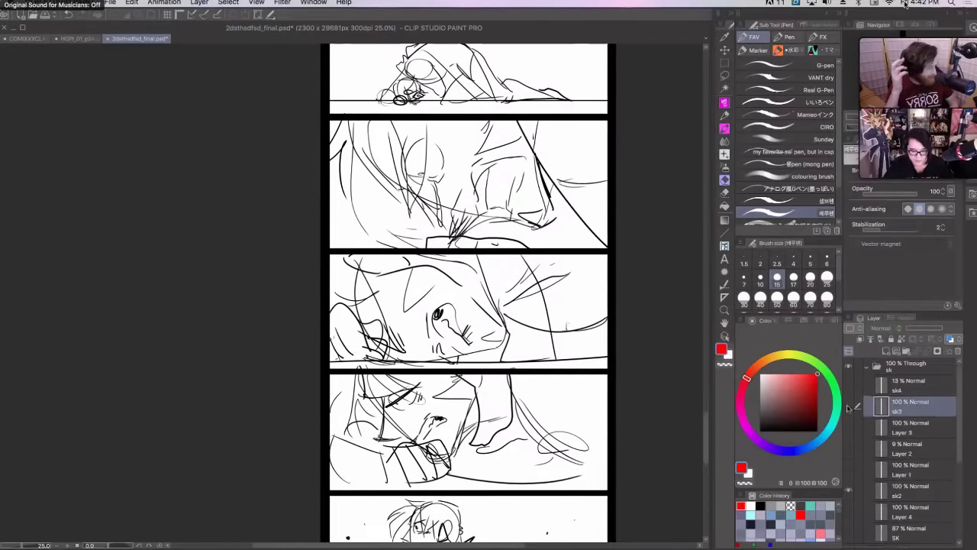
{"action": "left_click", "coordinate": [847, 490]}
{"action": "scroll", "coordinate": [848, 496], "scroll_direction": "down", "scroll_amount": 1}
{"action": "left_click", "coordinate": [848, 505]}
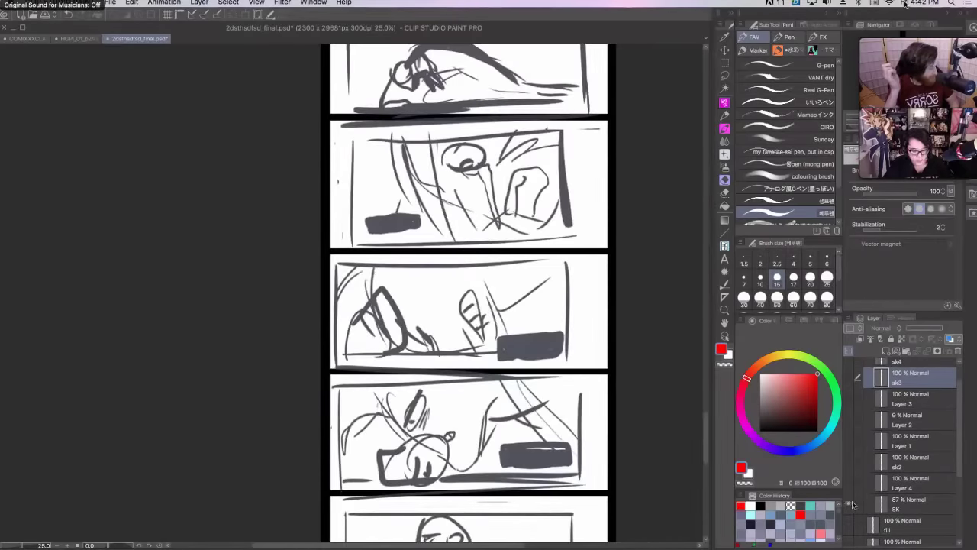
{"action": "left_click", "coordinate": [849, 462]}
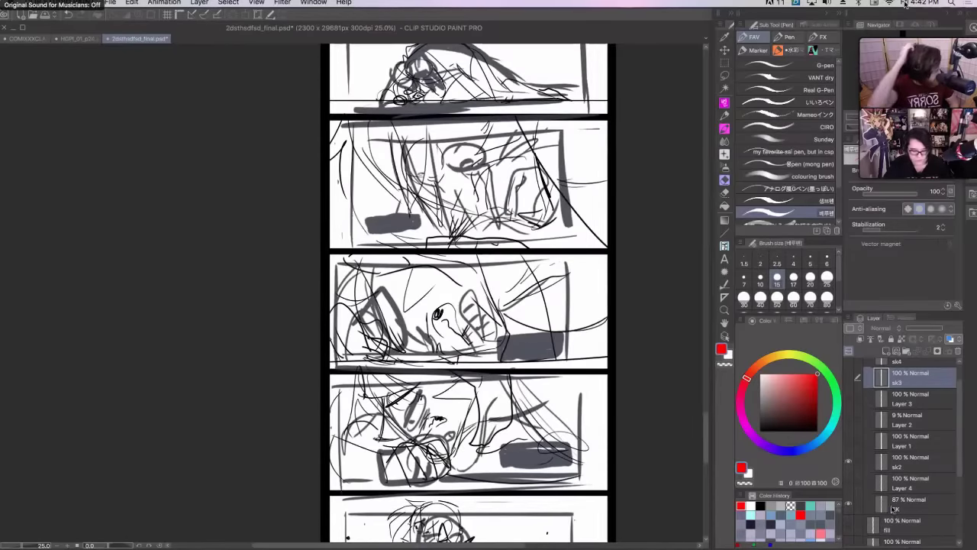
- Lower the SK layer's opacity to 15% and compare the faded thumbnails with the sk2 sketch along the page
{"action": "left_click", "coordinate": [908, 504]}
{"action": "left_click", "coordinate": [910, 328]}
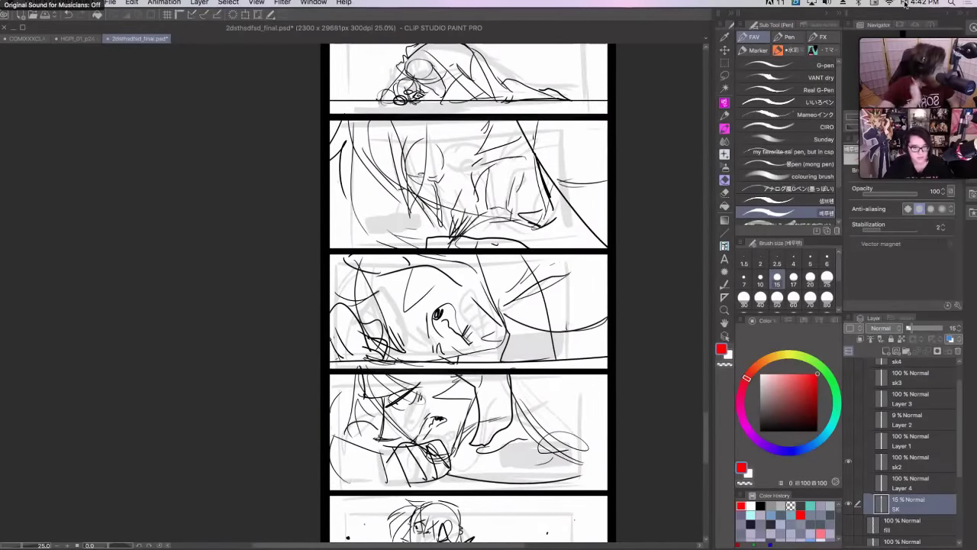
{"action": "scroll", "coordinate": [458, 290], "scroll_direction": "down", "scroll_amount": 10}
{"action": "scroll", "coordinate": [492, 290], "scroll_direction": "up", "scroll_amount": 10}
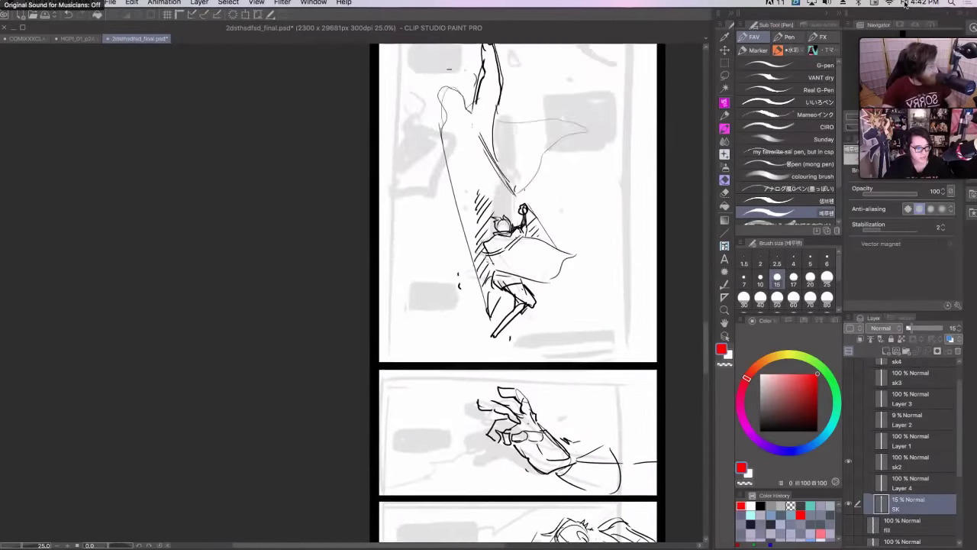
{"action": "scroll", "coordinate": [492, 290], "scroll_direction": "up", "scroll_amount": 5}
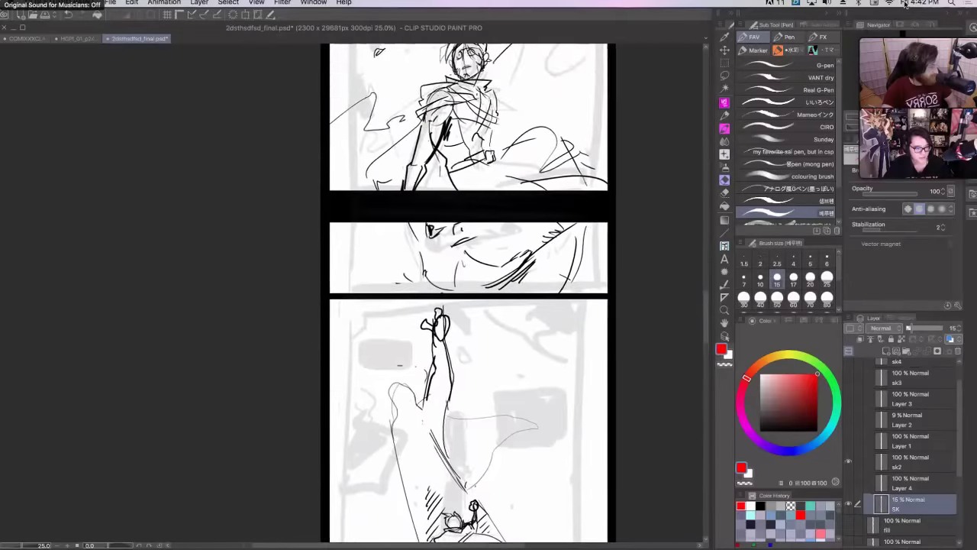
- Review the sk2 sketch over the faded SK thumbnails along the whole strip, up close and as a full-length overview
{"action": "scroll", "coordinate": [458, 290], "scroll_direction": "up", "scroll_amount": 15}
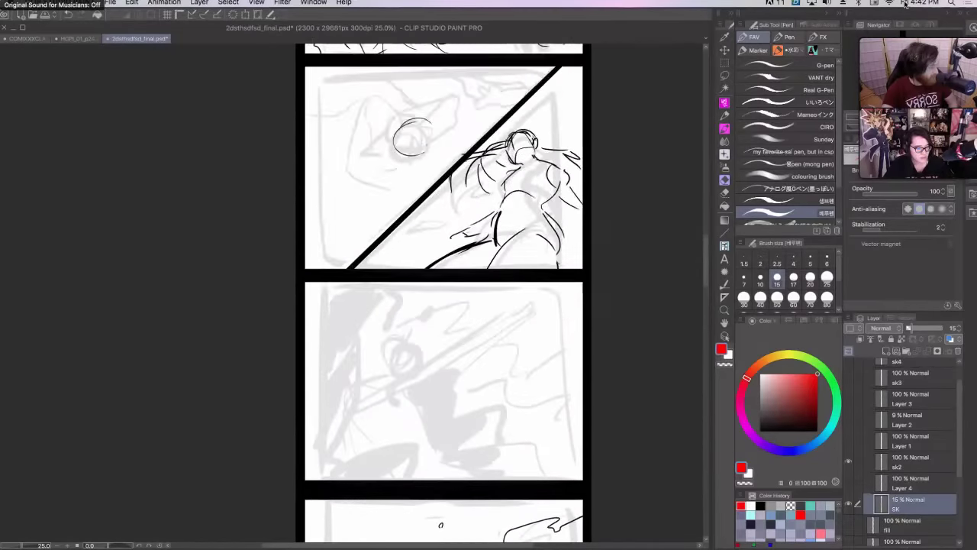
{"action": "scroll", "coordinate": [458, 290], "scroll_direction": "up", "scroll_amount": 15}
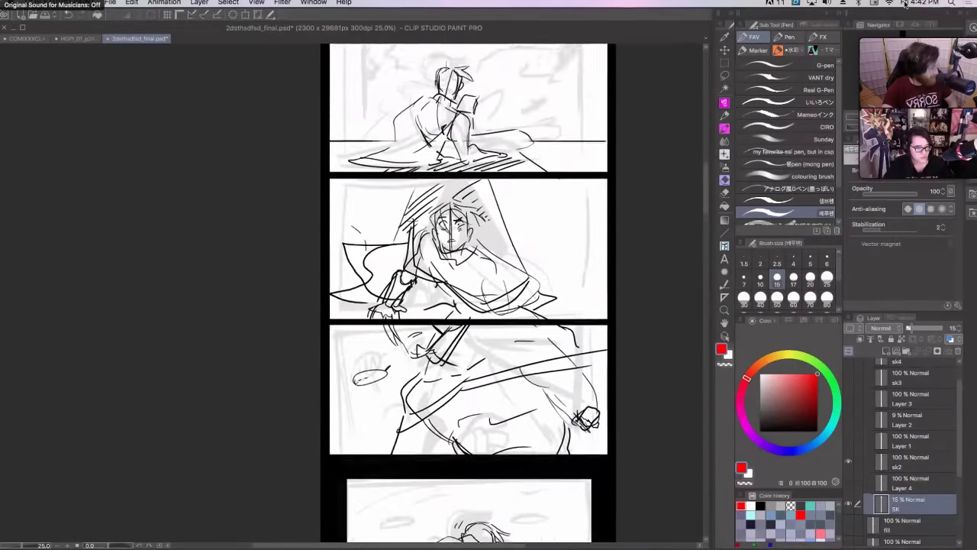
{"action": "scroll", "coordinate": [442, 290], "scroll_direction": "up", "scroll_amount": 8}
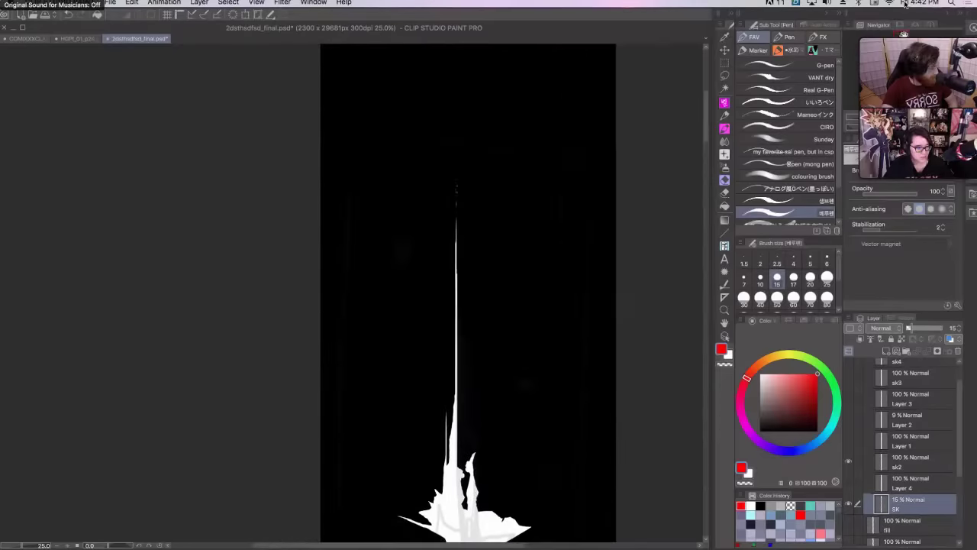
{"action": "scroll", "coordinate": [443, 290], "scroll_direction": "down", "scroll_amount": 8}
{"action": "scroll", "coordinate": [420, 290], "scroll_direction": "down", "scroll_amount": 5}
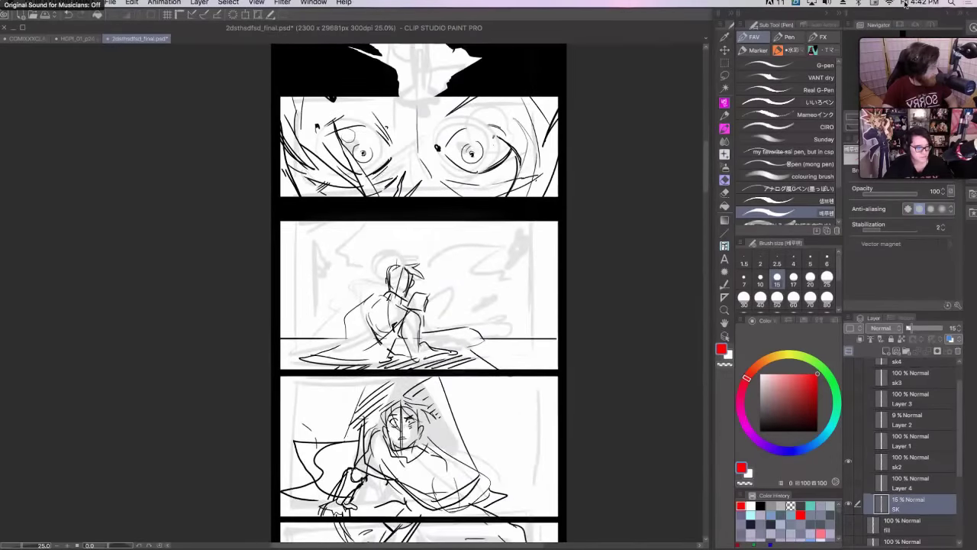
{"action": "scroll", "coordinate": [418, 290], "scroll_direction": "down", "scroll_amount": 5}
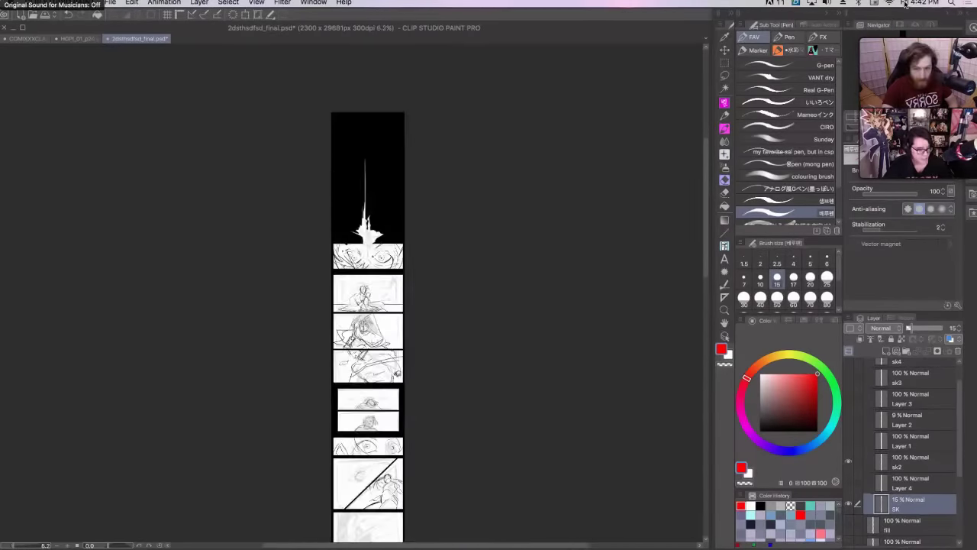
{"action": "scroll", "coordinate": [418, 290], "scroll_direction": "down", "scroll_amount": 10}
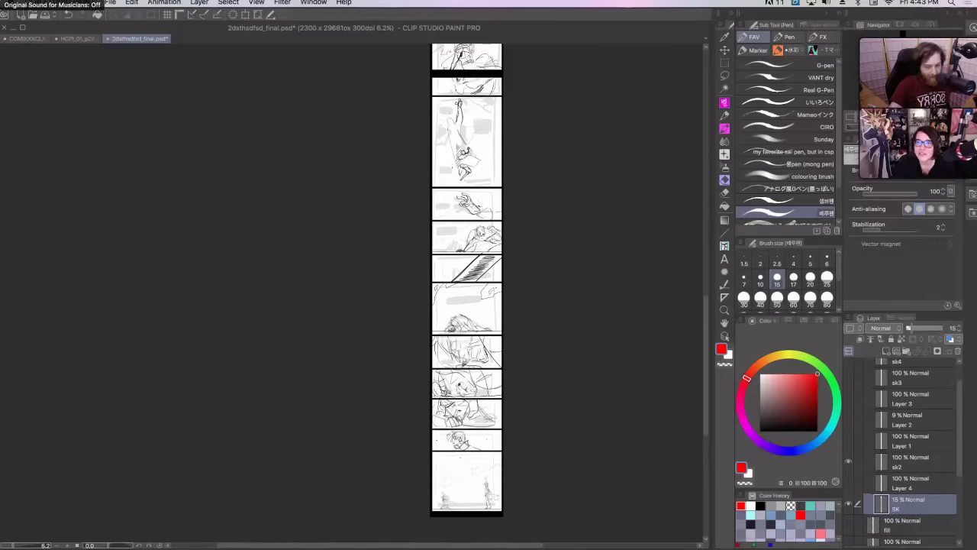
- Close the 2dsthsdfsd_final document and switch to the DeviantArt comic page "five minutes to midnight" in the browser
{"action": "key", "text": "Tab"}
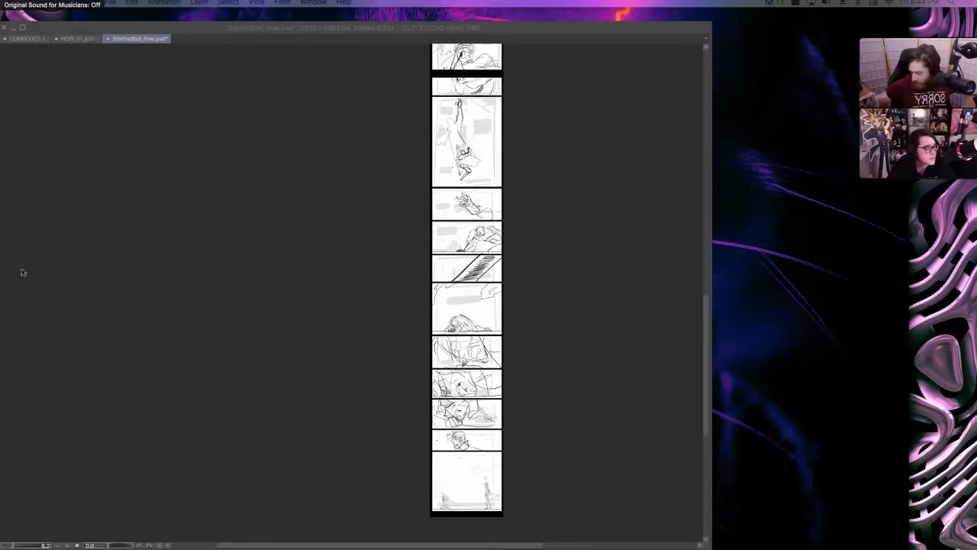
{"action": "left_click", "coordinate": [107, 40]}
{"action": "left_click", "coordinate": [107, 40]}
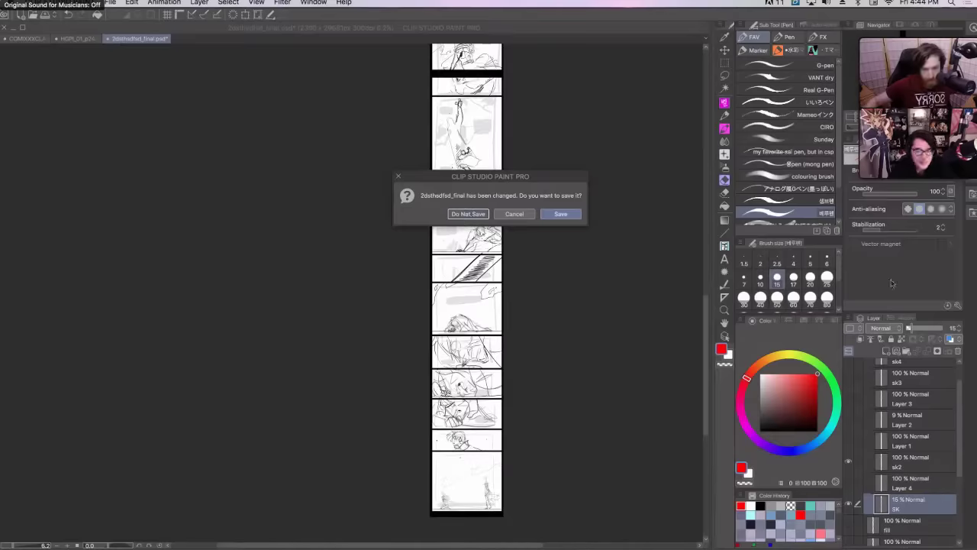
{"action": "key", "text": "Escape"}
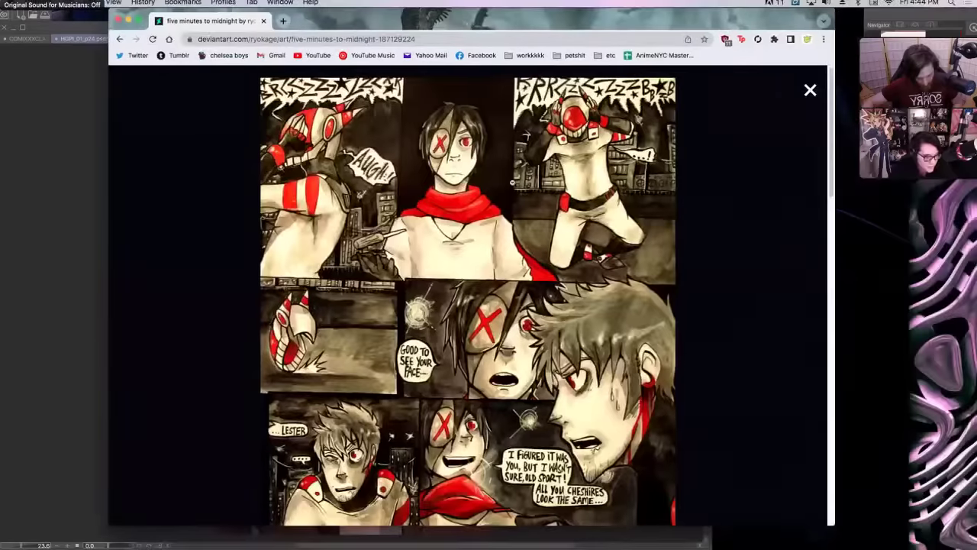
- Examine the panel layout of the "five minutes to midnight" comic from its first row down to its last panels
{"action": "scroll", "coordinate": [500, 255], "scroll_direction": "down", "scroll_amount": 3}
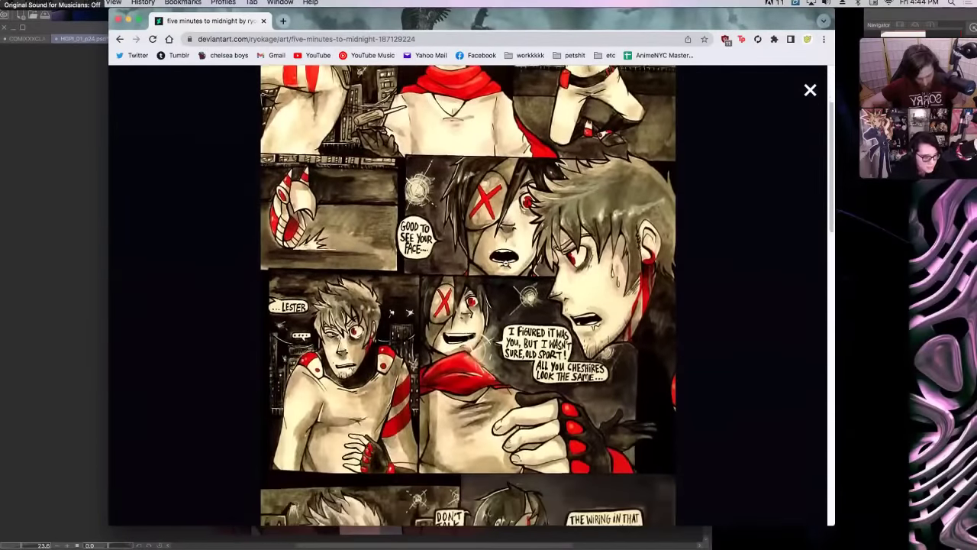
{"action": "scroll", "coordinate": [726, 294], "scroll_direction": "down", "scroll_amount": 2}
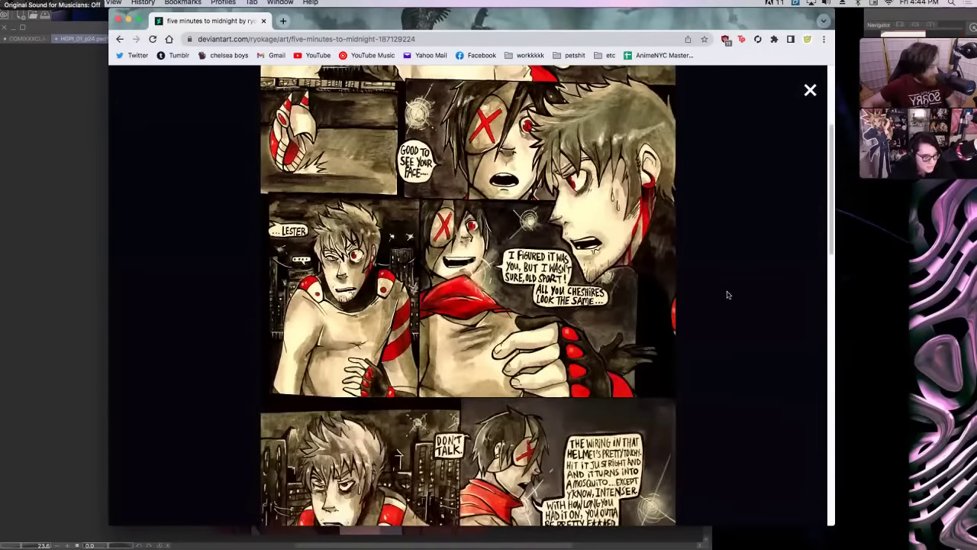
{"action": "scroll", "coordinate": [727, 295], "scroll_direction": "up", "scroll_amount": 5}
{"action": "scroll", "coordinate": [728, 296], "scroll_direction": "down", "scroll_amount": 3}
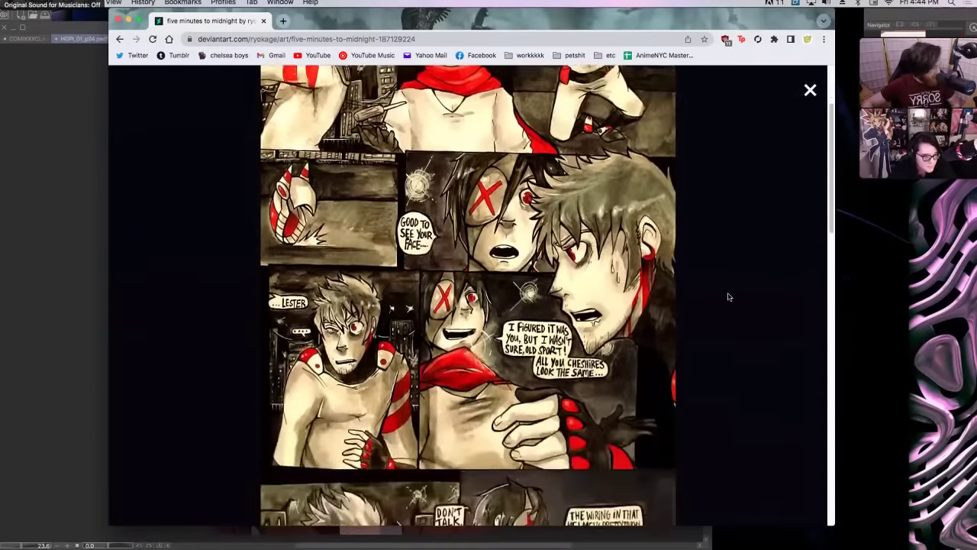
{"action": "scroll", "coordinate": [728, 297], "scroll_direction": "down", "scroll_amount": 8}
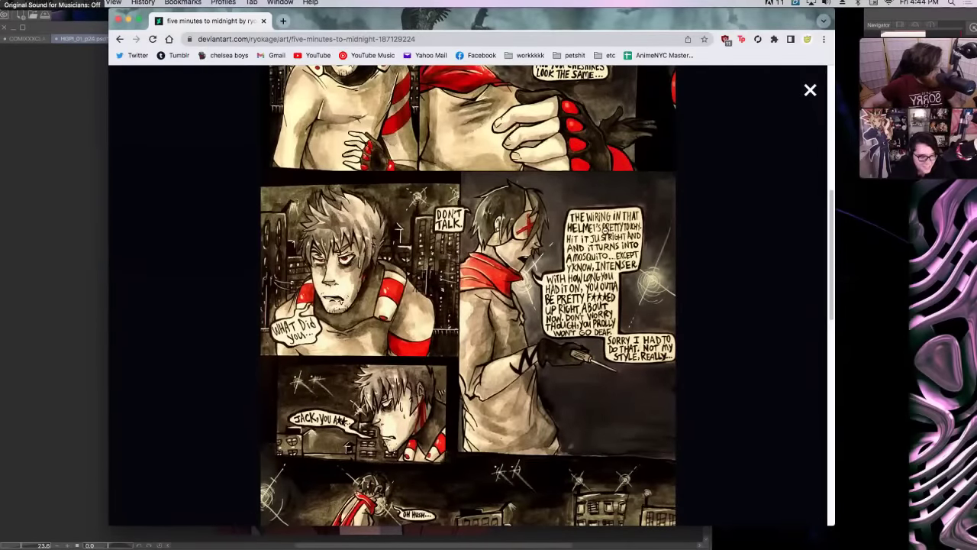
{"action": "scroll", "coordinate": [605, 282], "scroll_direction": "down", "scroll_amount": 3}
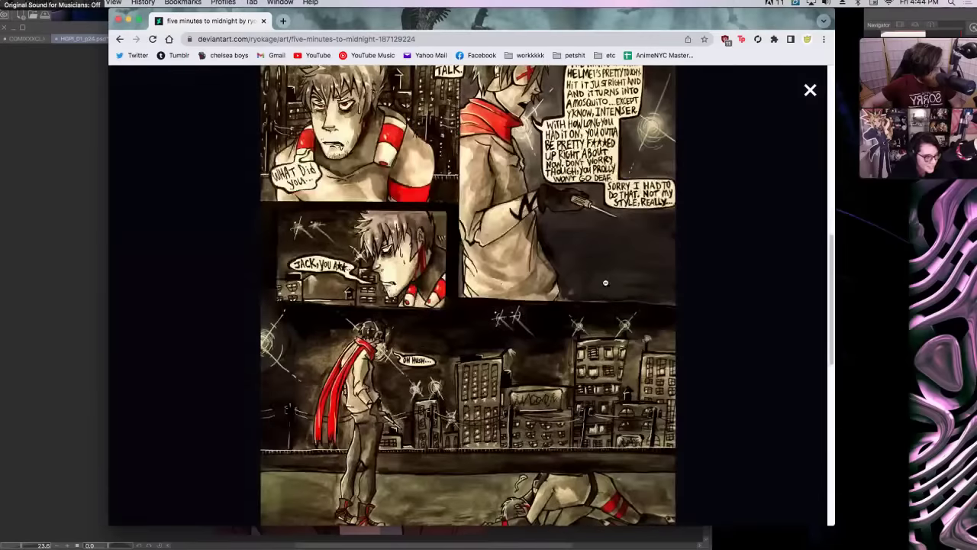
{"action": "scroll", "coordinate": [606, 283], "scroll_direction": "down", "scroll_amount": 3}
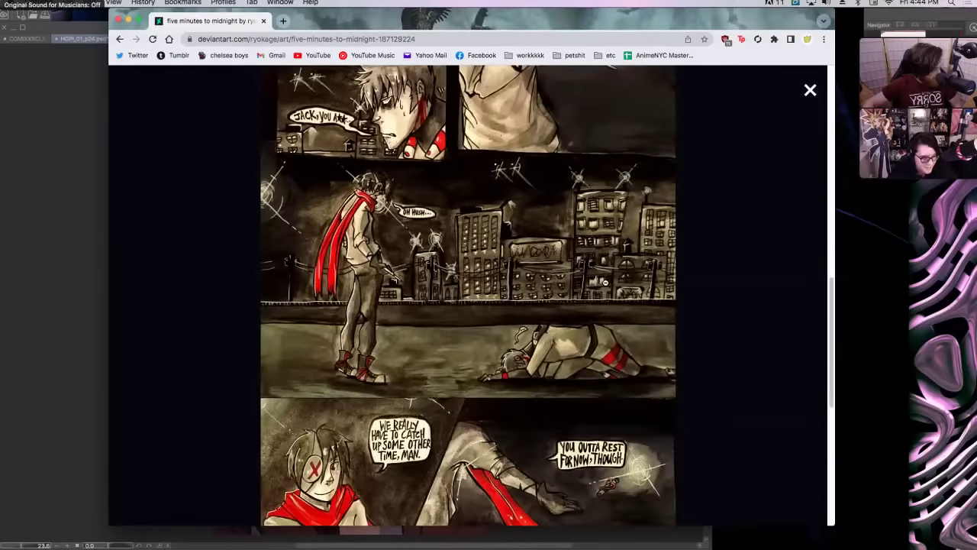
{"action": "scroll", "coordinate": [605, 283], "scroll_direction": "down", "scroll_amount": 1}
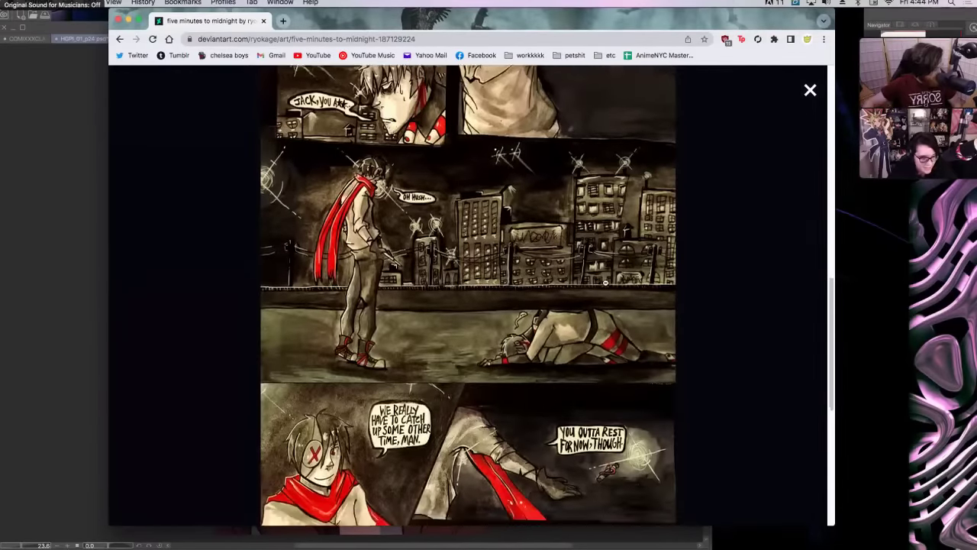
{"action": "scroll", "coordinate": [605, 283], "scroll_direction": "down", "scroll_amount": 3}
{"action": "scroll", "coordinate": [605, 282], "scroll_direction": "down", "scroll_amount": 3}
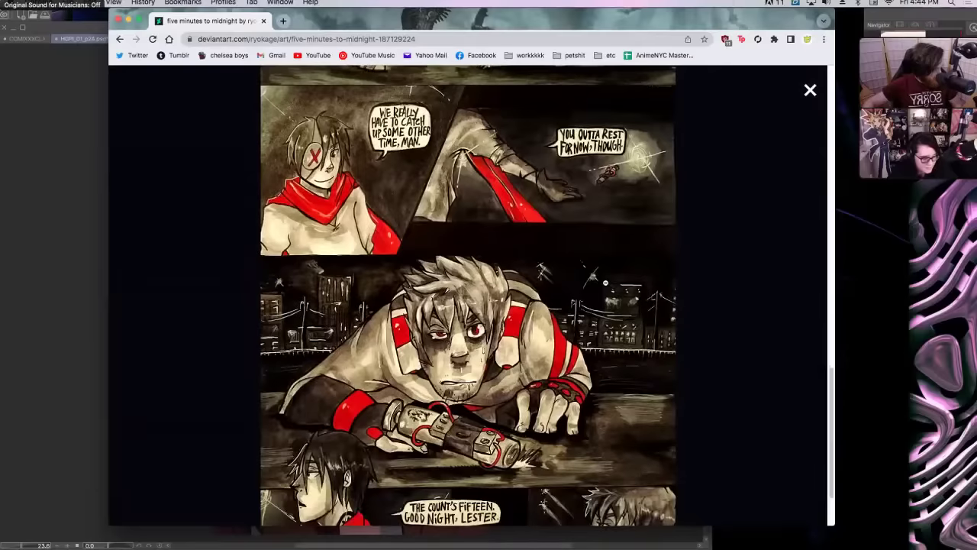
{"action": "scroll", "coordinate": [605, 282], "scroll_direction": "down", "scroll_amount": 2}
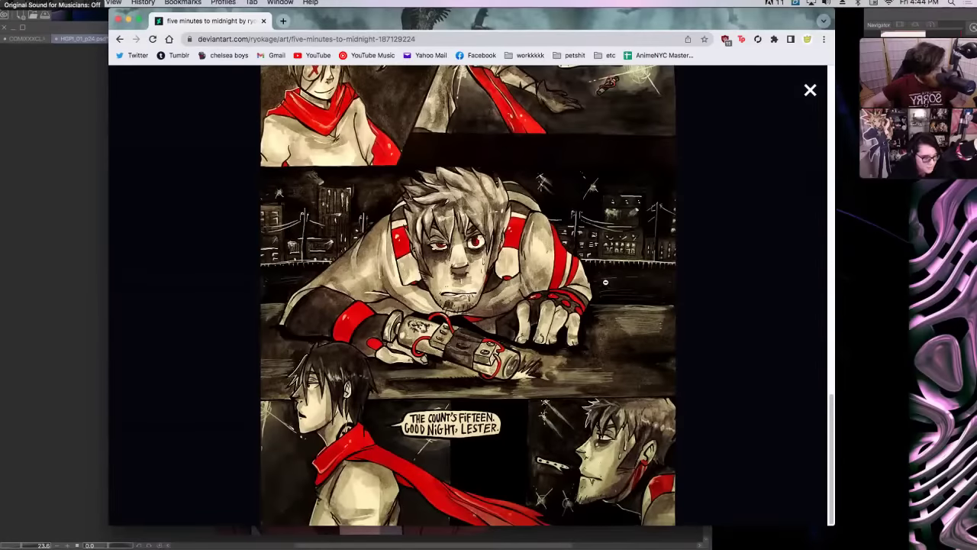
- Return to the opening rows of "five minutes to midnight" and re-examine how their panels and overlapping figures are arranged
{"action": "scroll", "coordinate": [605, 282], "scroll_direction": "up", "scroll_amount": 10}
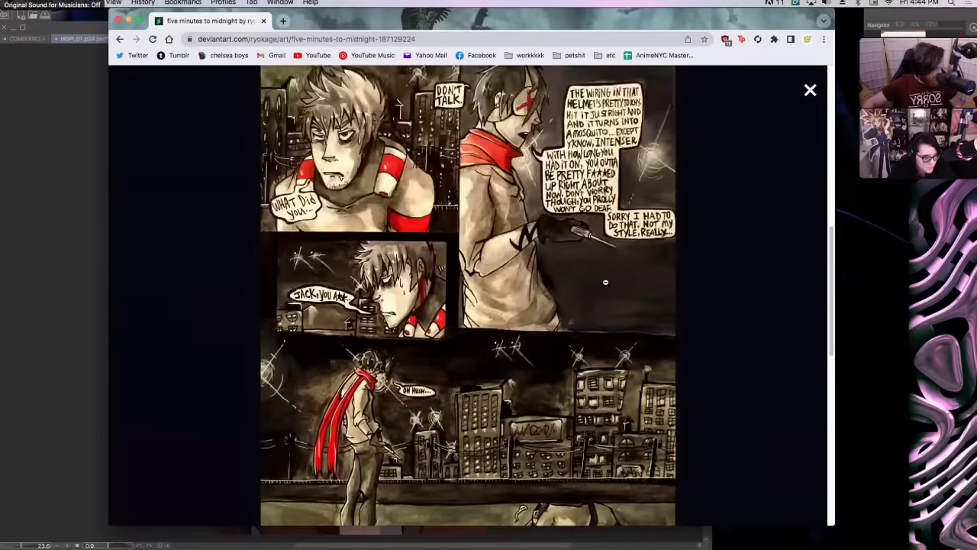
{"action": "scroll", "coordinate": [606, 282], "scroll_direction": "up", "scroll_amount": 5}
{"action": "scroll", "coordinate": [606, 282], "scroll_direction": "up", "scroll_amount": 9}
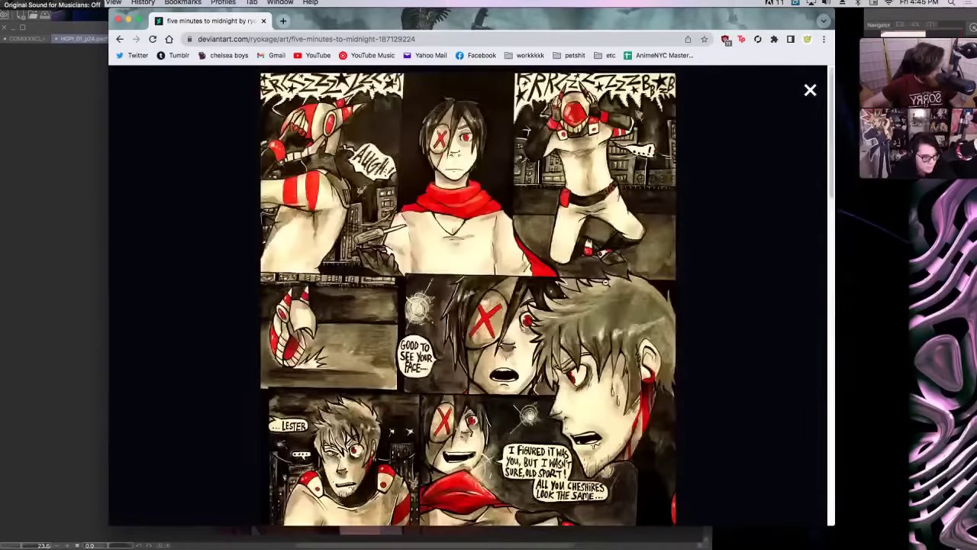
{"action": "scroll", "coordinate": [605, 283], "scroll_direction": "down", "scroll_amount": 4}
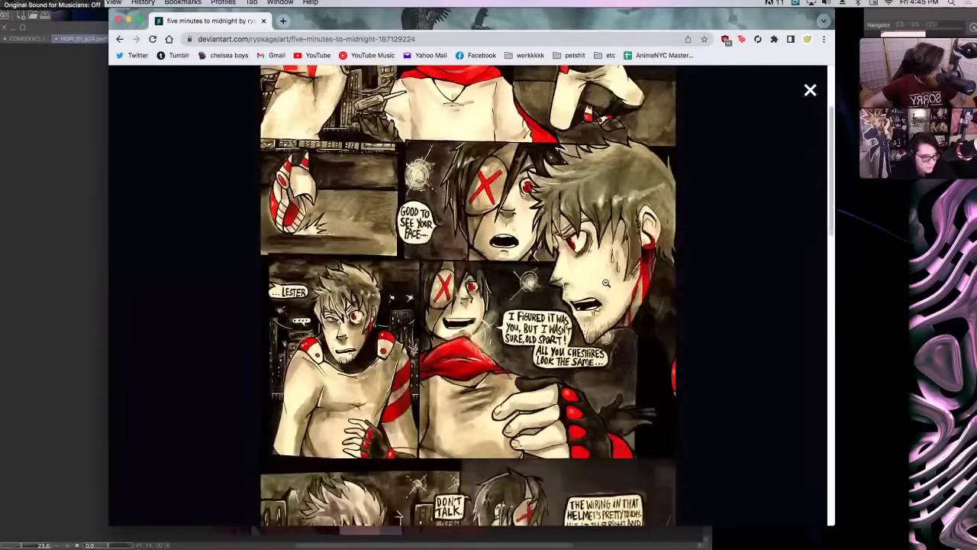
{"action": "scroll", "coordinate": [605, 282], "scroll_direction": "up", "scroll_amount": 4}
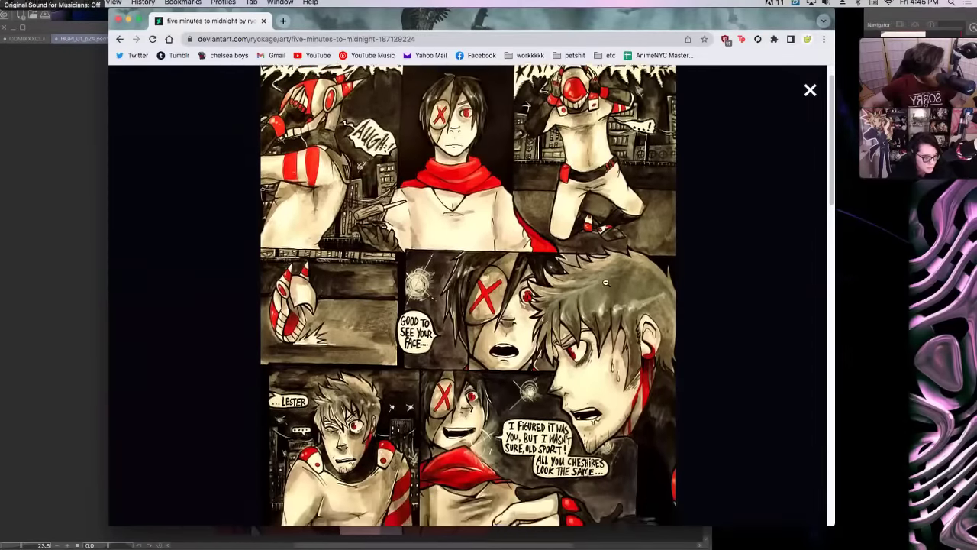
{"action": "scroll", "coordinate": [605, 282], "scroll_direction": "down", "scroll_amount": 10}
{"action": "scroll", "coordinate": [605, 282], "scroll_direction": "up", "scroll_amount": 10}
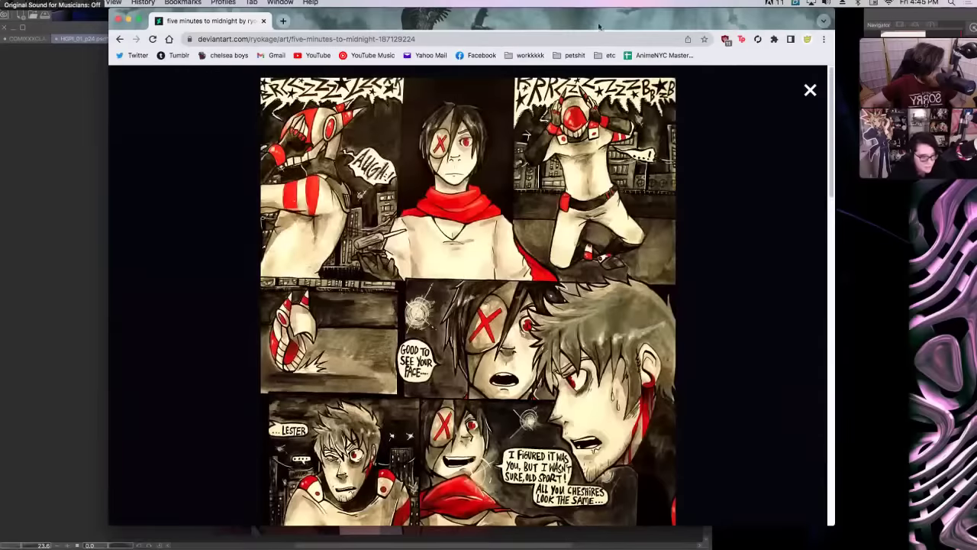
- Put away the "five minutes to midnight" page, bring up "bottom floor 1 pgs 1-3", and examine its panel rows down to the water cooler scene
{"action": "left_click_drag", "start_coordinate": [321, 21], "coordinate": [939, 114]}
{"action": "key", "text": "super+h"}
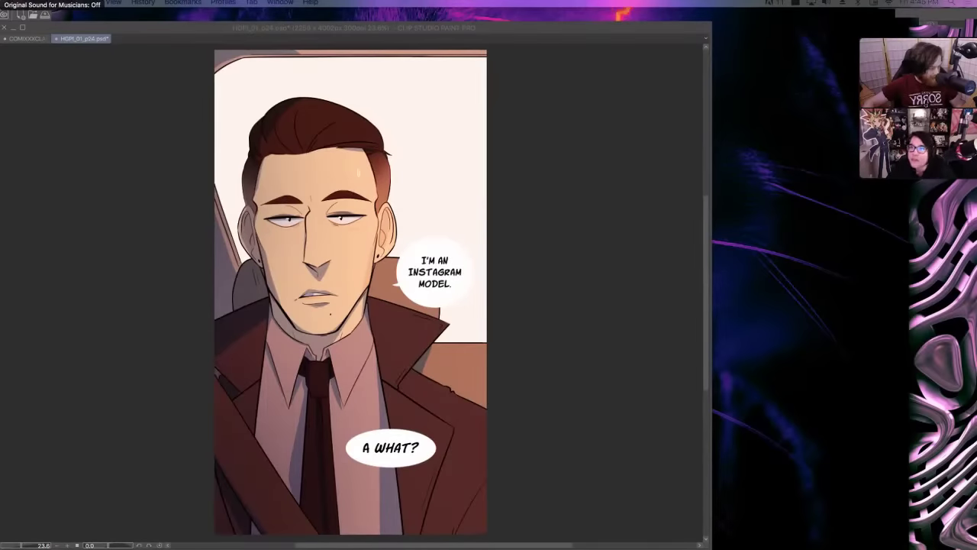
{"action": "key", "text": "super+Tab"}
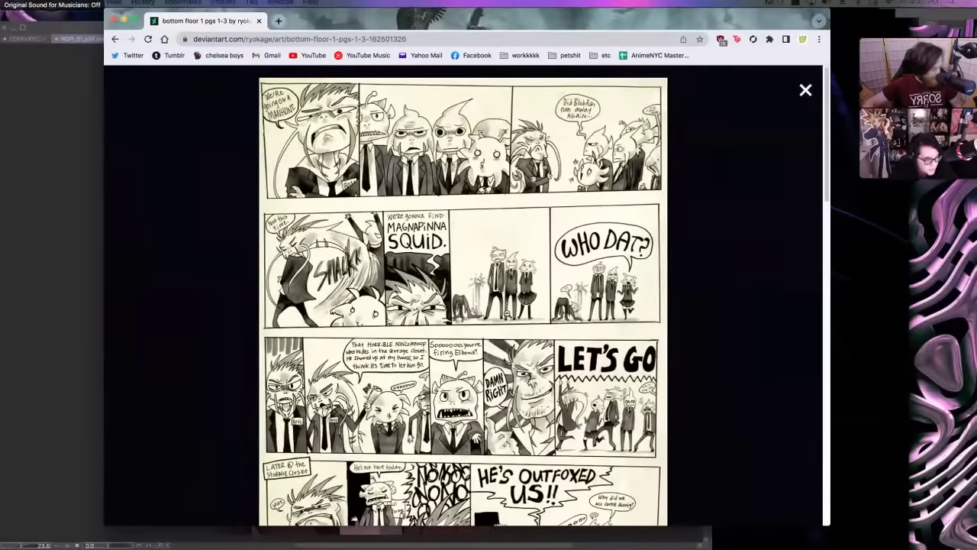
{"action": "scroll", "coordinate": [641, 319], "scroll_direction": "down", "scroll_amount": 1}
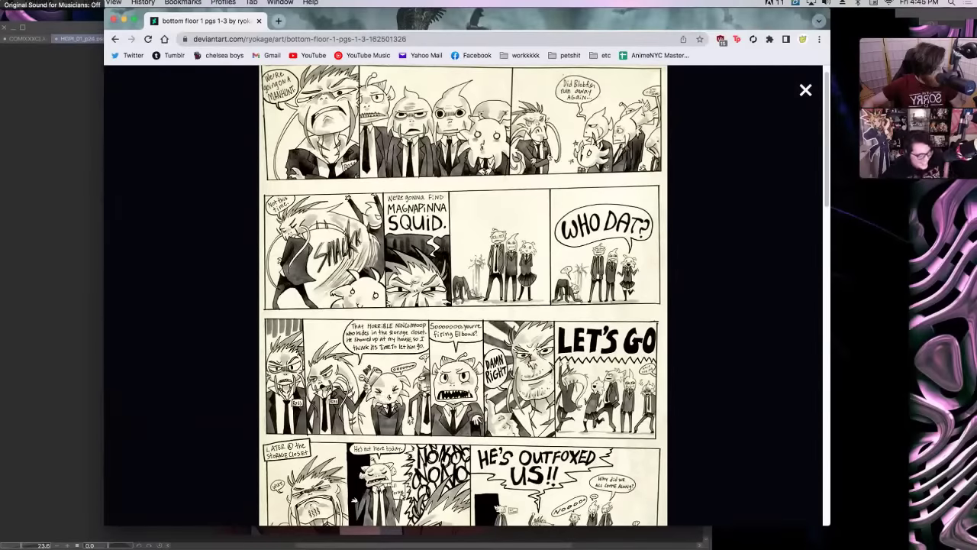
{"action": "scroll", "coordinate": [508, 435], "scroll_direction": "down", "scroll_amount": 5}
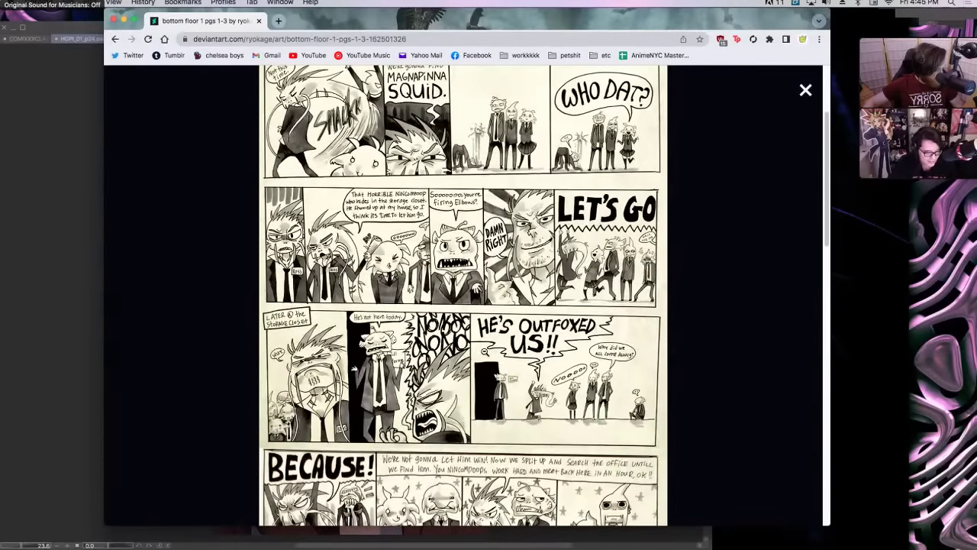
{"action": "scroll", "coordinate": [487, 356], "scroll_direction": "down", "scroll_amount": 10}
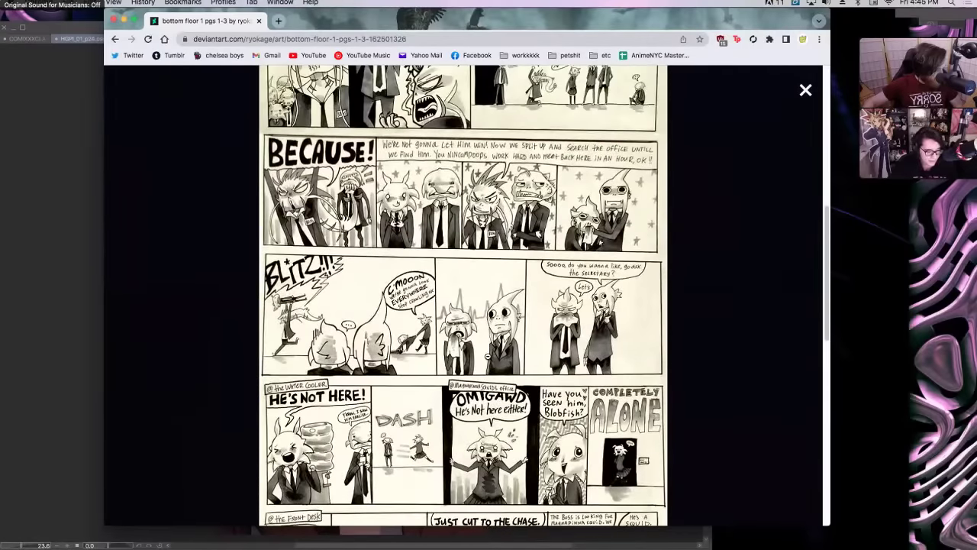
- Go back to the start of "bottom floor 1 pgs 1-3" and study its dense panel rows down to the breakroom scene
{"action": "scroll", "coordinate": [489, 357], "scroll_direction": "up", "scroll_amount": 15}
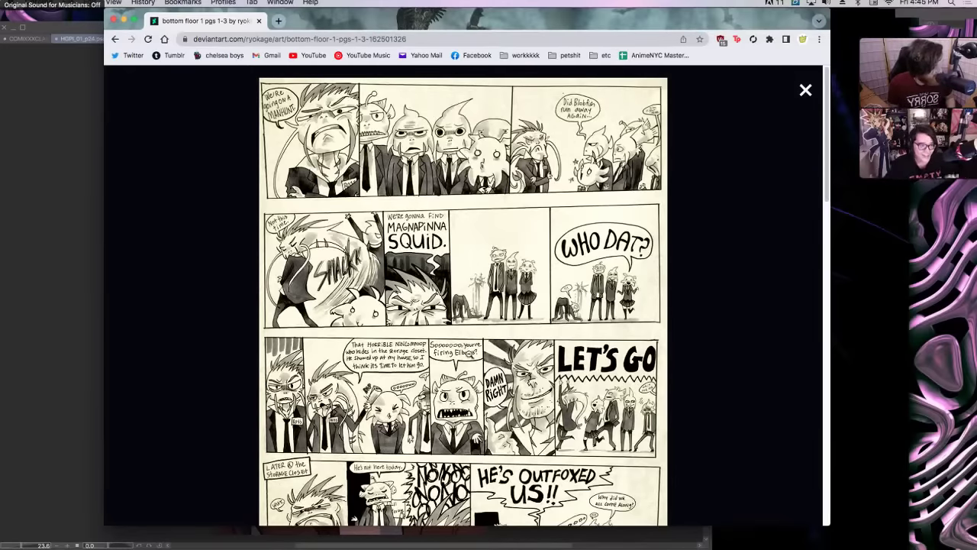
{"action": "scroll", "coordinate": [462, 296], "scroll_direction": "down", "scroll_amount": 1}
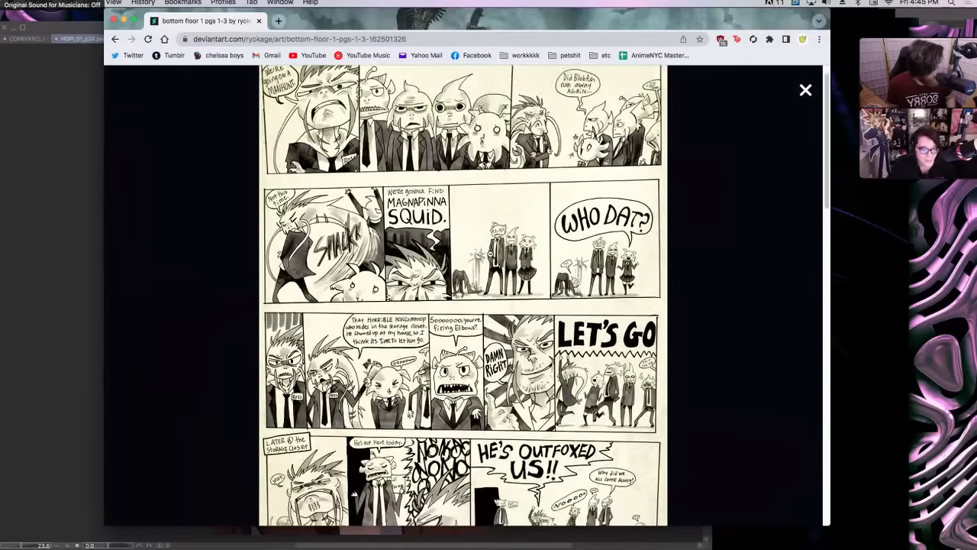
{"action": "scroll", "coordinate": [462, 296], "scroll_direction": "down", "scroll_amount": 5}
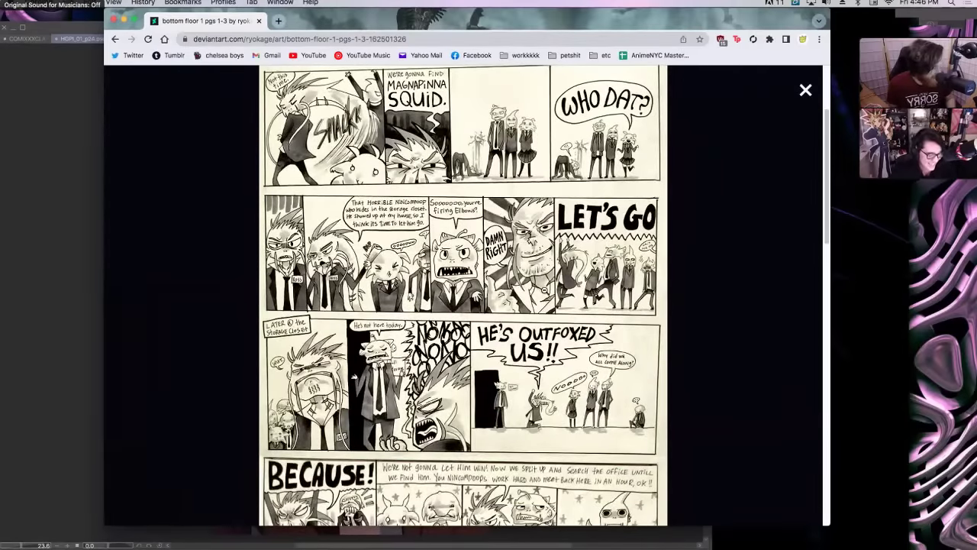
{"action": "scroll", "coordinate": [542, 291], "scroll_direction": "up", "scroll_amount": 6}
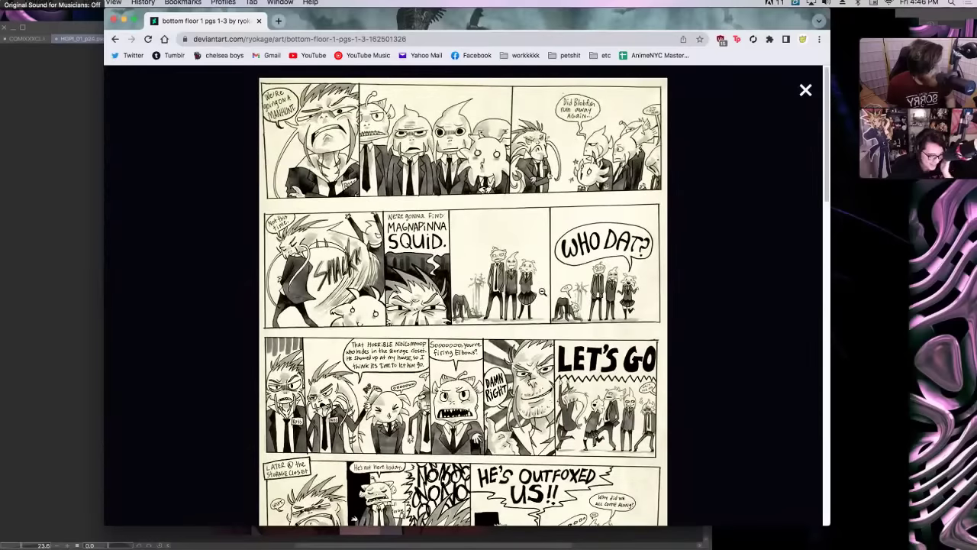
{"action": "scroll", "coordinate": [542, 292], "scroll_direction": "down", "scroll_amount": 12}
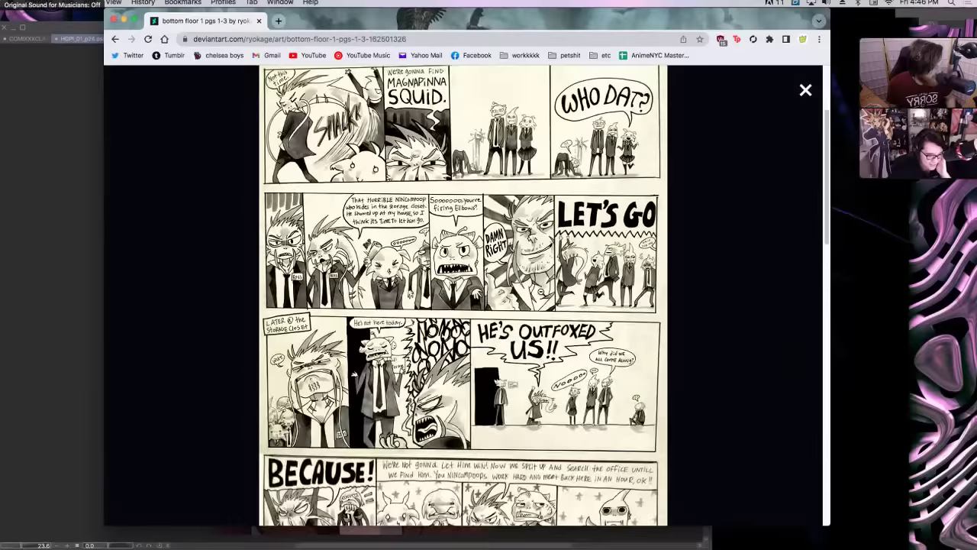
{"action": "scroll", "coordinate": [540, 292], "scroll_direction": "down", "scroll_amount": 14}
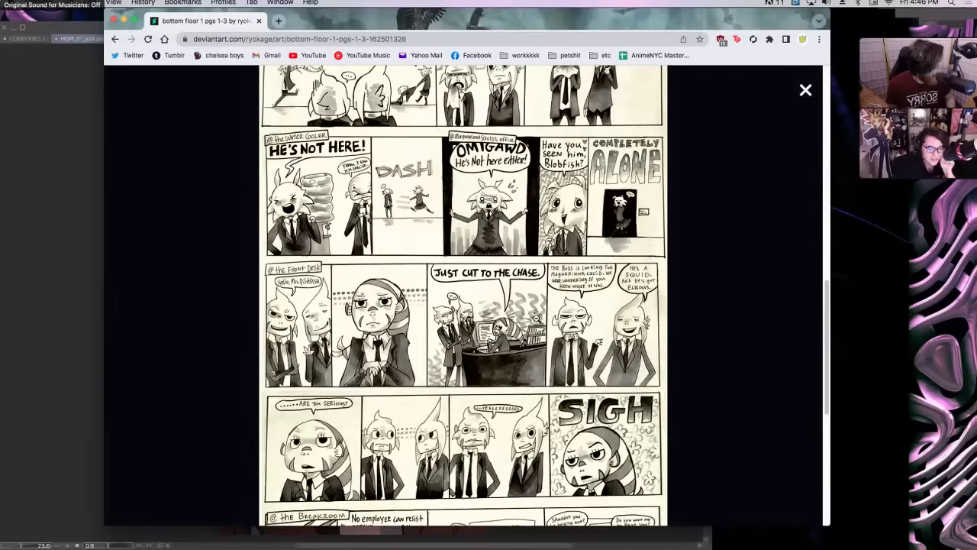
{"action": "scroll", "coordinate": [480, 303], "scroll_direction": "down", "scroll_amount": 3}
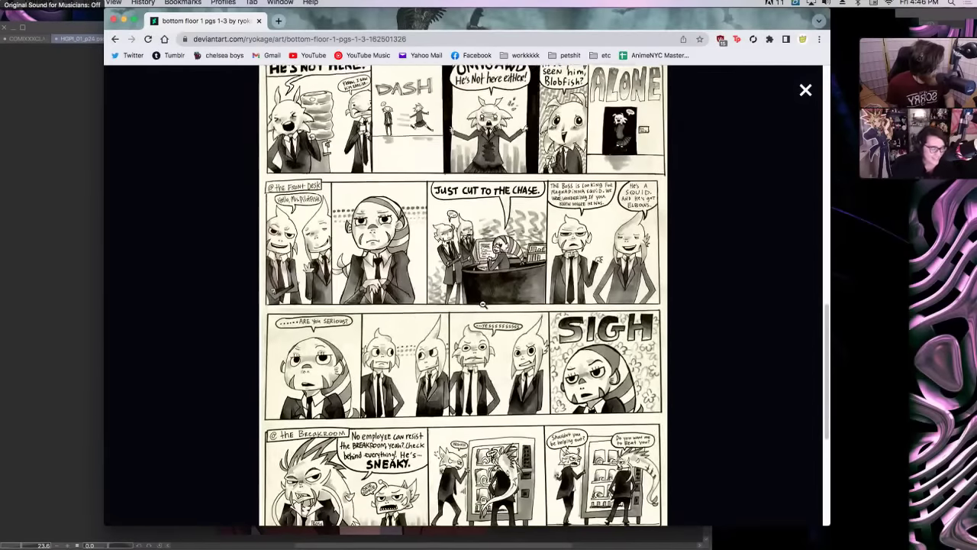
- Examine the remaining rows of "bottom floor 1 pgs 1-3" down to its last panels, and look back over the earlier rows
{"action": "scroll", "coordinate": [460, 302], "scroll_direction": "down", "scroll_amount": 6}
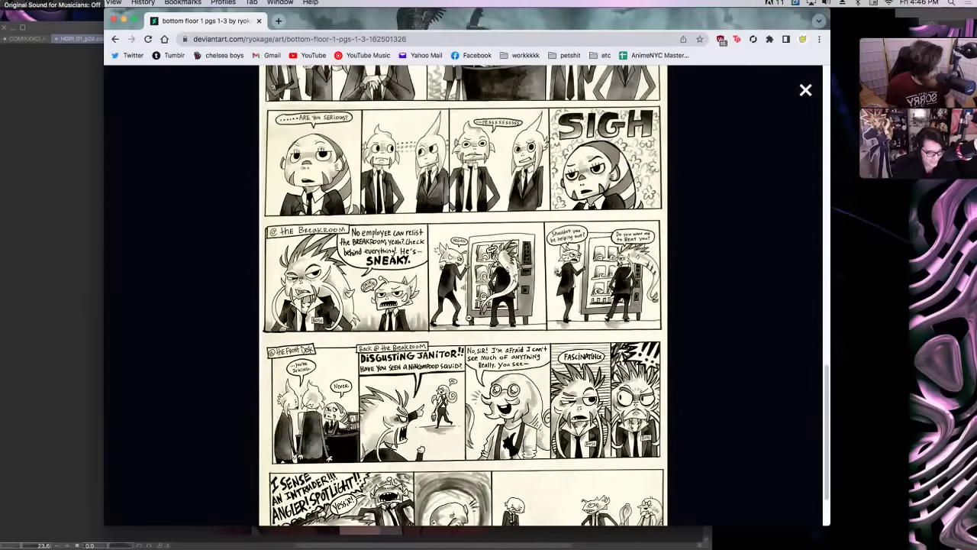
{"action": "scroll", "coordinate": [463, 296], "scroll_direction": "down", "scroll_amount": 2}
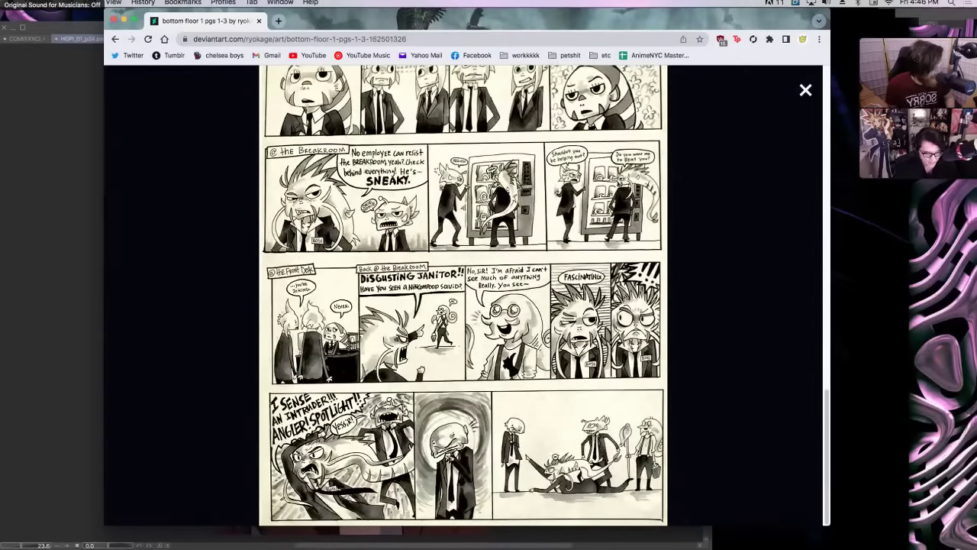
{"action": "scroll", "coordinate": [524, 380], "scroll_direction": "up", "scroll_amount": 10}
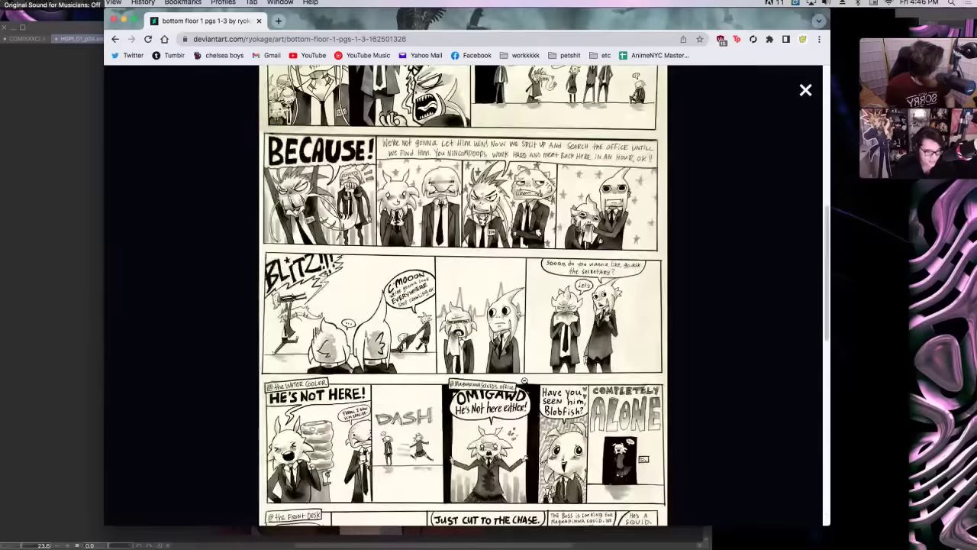
{"action": "scroll", "coordinate": [524, 380], "scroll_direction": "up", "scroll_amount": 10}
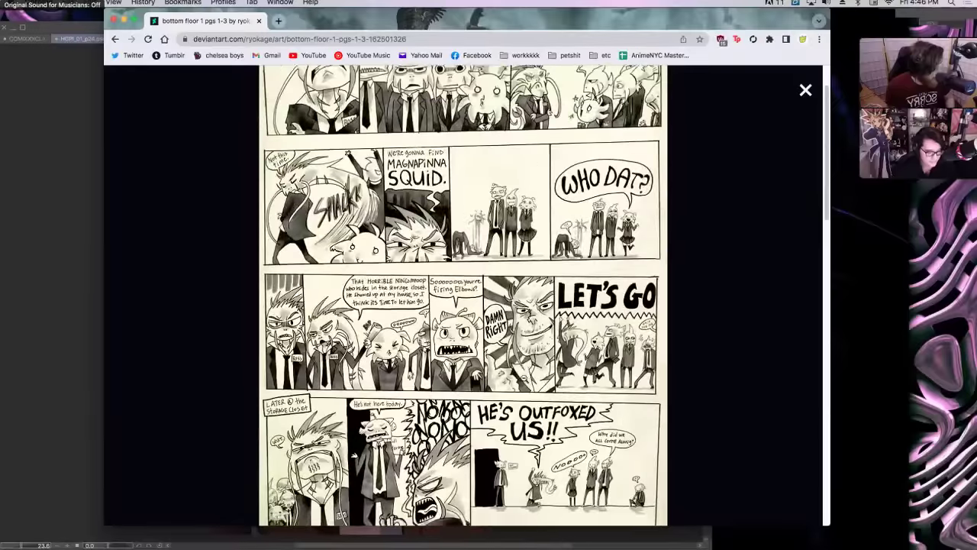
- Switch to Clip Studio Paint, show the palettes, and bring up the first page of blacksad_goated.jpg at 100%
{"action": "double_click", "coordinate": [290, 23]}
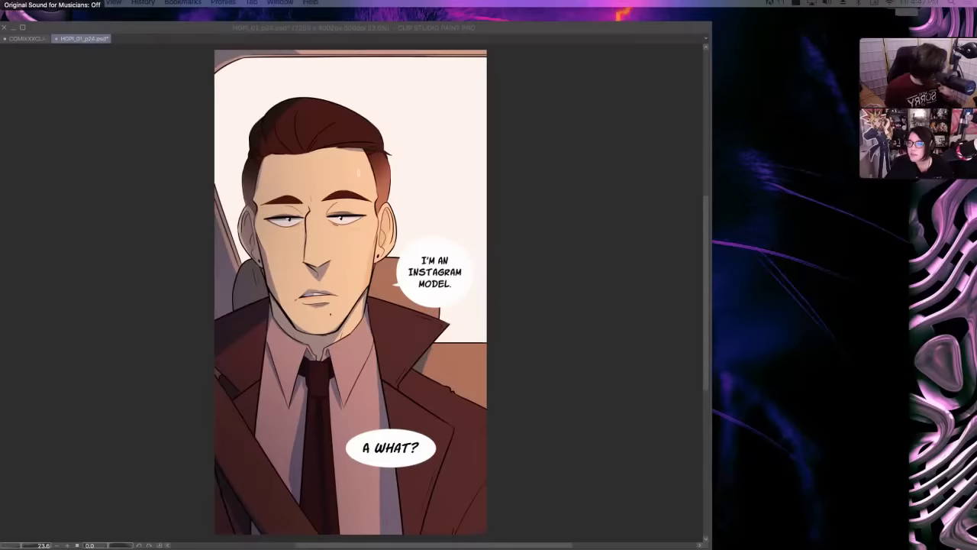
{"action": "key", "text": "Tab"}
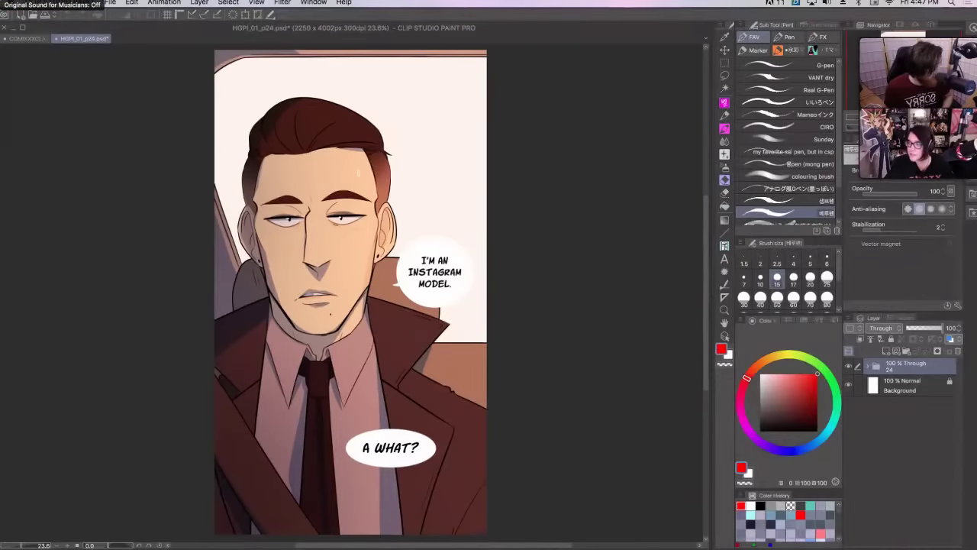
{"action": "left_click_drag", "start_coordinate": [534, 349], "coordinate": [490, 325]}
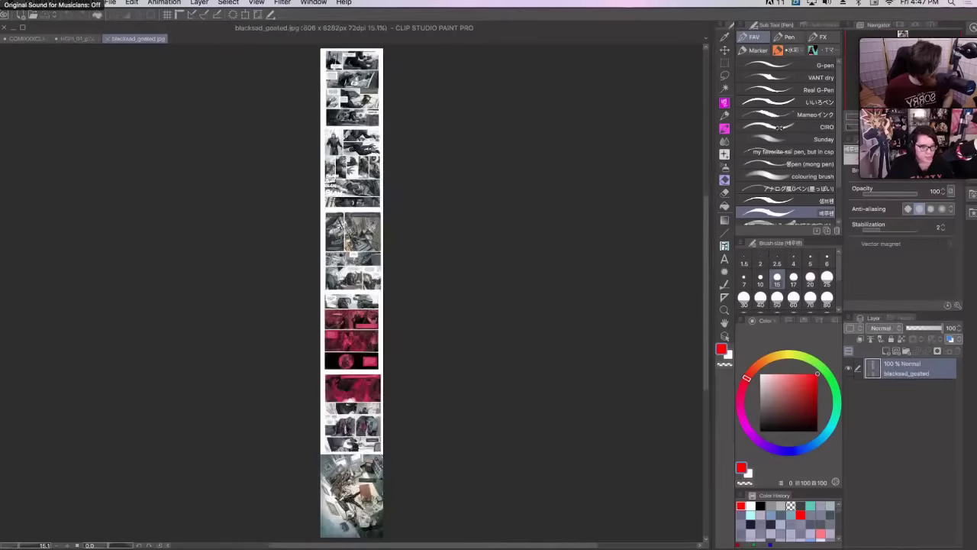
{"action": "key", "text": "ctrl+alt+0"}
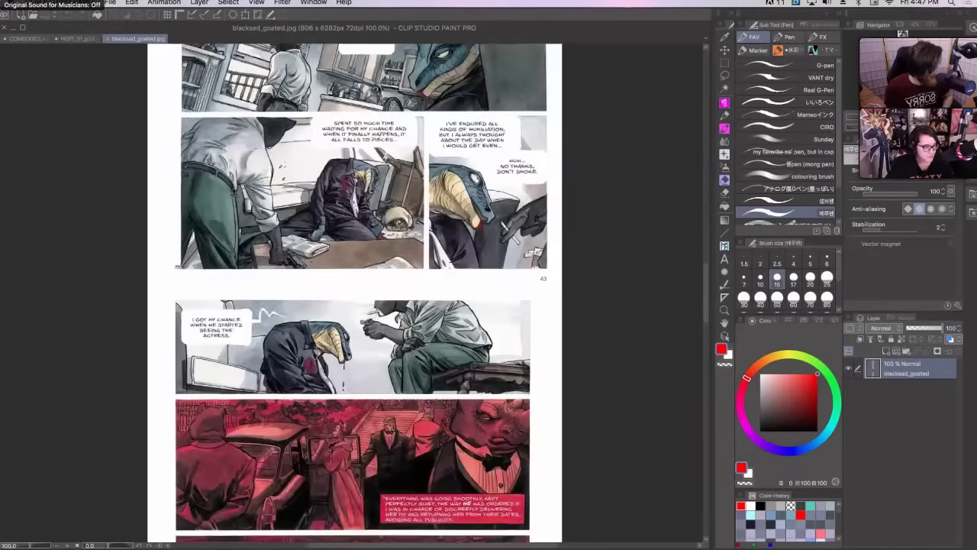
{"action": "scroll", "coordinate": [351, 290], "scroll_direction": "up", "scroll_amount": 15}
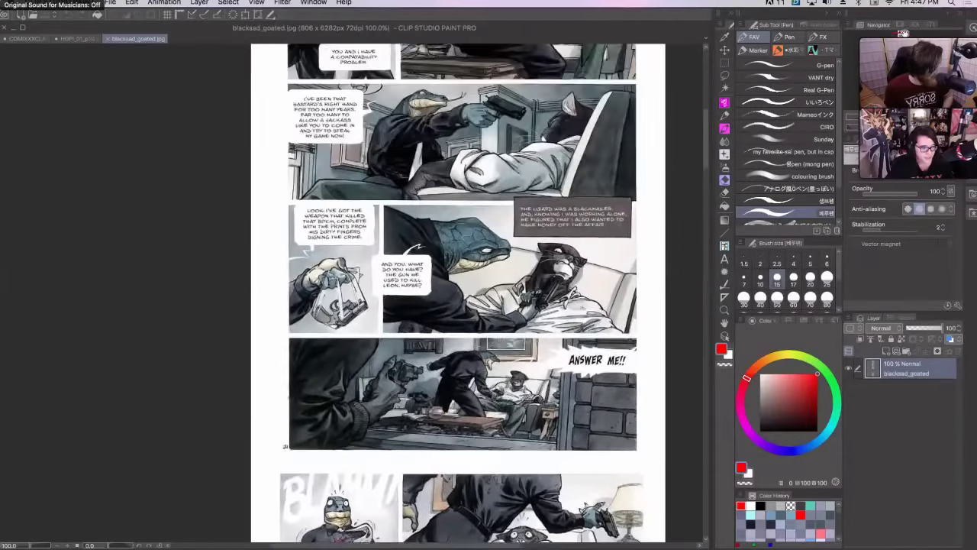
{"action": "left_click_drag", "start_coordinate": [903, 34], "coordinate": [909, 30]}
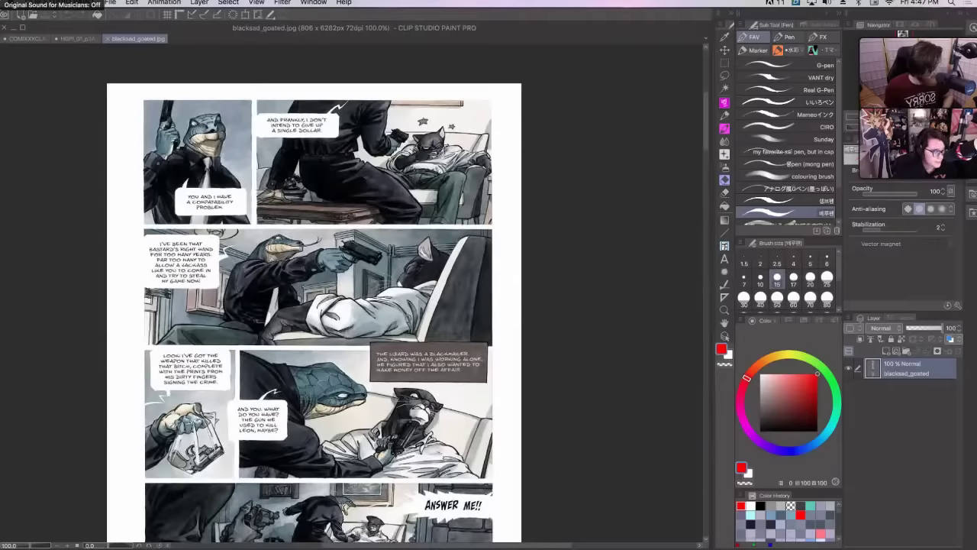
- Circle in red the first page's lizard portrait, bagged-gun panel and adjacent wide couch panel one at a time, undoing each mark
{"action": "mouse_move", "coordinate": [157, 96]}
{"action": "left_mouse_down"}
{"action": "mouse_move", "coordinate": [182, 97]}
{"action": "mouse_move", "coordinate": [141, 214]}
{"action": "mouse_move", "coordinate": [245, 225]}
{"action": "mouse_move", "coordinate": [259, 147]}
{"action": "mouse_move", "coordinate": [234, 92]}
{"action": "mouse_move", "coordinate": [150, 99]}
{"action": "left_mouse_up"}
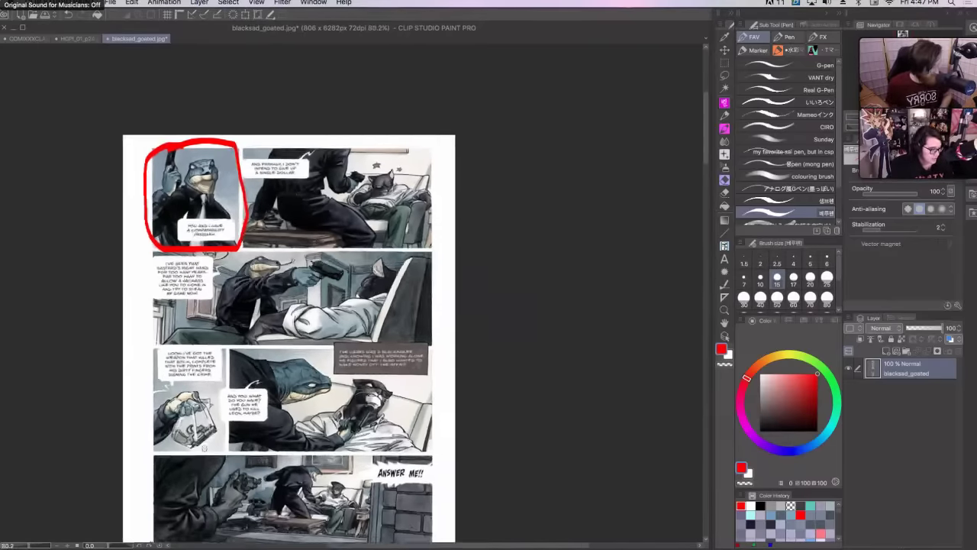
{"action": "scroll", "coordinate": [176, 472], "scroll_direction": "up", "scroll_amount": 3}
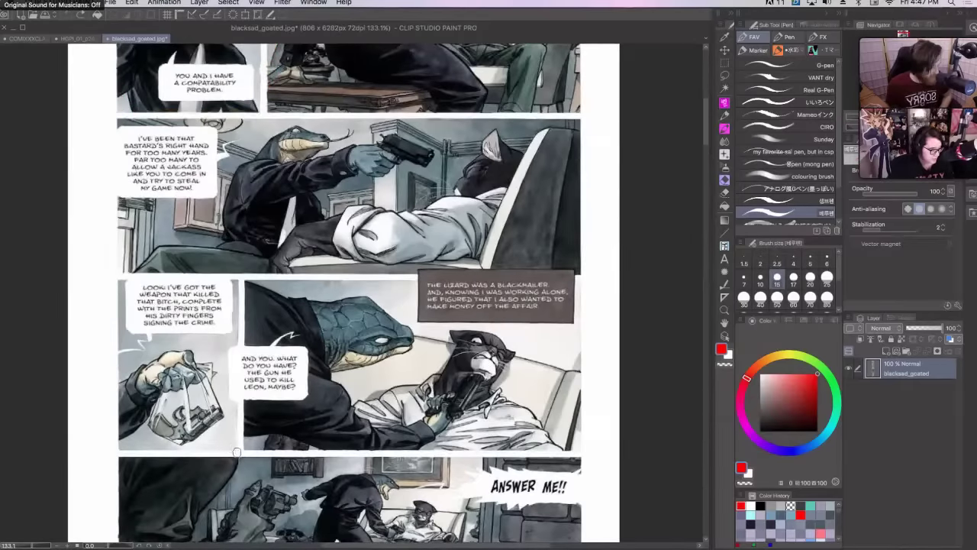
{"action": "mouse_move", "coordinate": [237, 452]}
{"action": "left_mouse_down"}
{"action": "mouse_move", "coordinate": [127, 453]}
{"action": "mouse_move", "coordinate": [112, 390]}
{"action": "mouse_move", "coordinate": [126, 269]}
{"action": "mouse_move", "coordinate": [229, 274]}
{"action": "mouse_move", "coordinate": [210, 473]}
{"action": "left_mouse_up"}
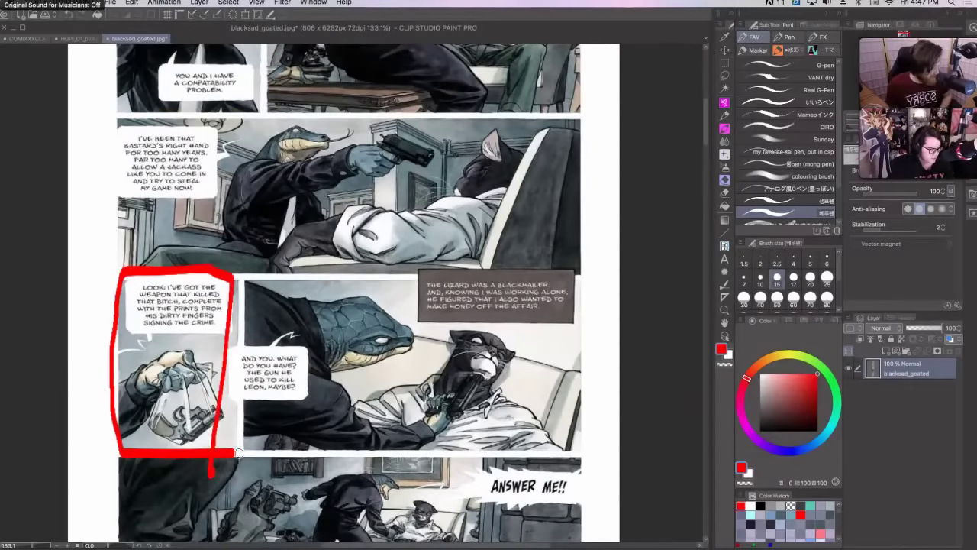
{"action": "key", "text": "super+z"}
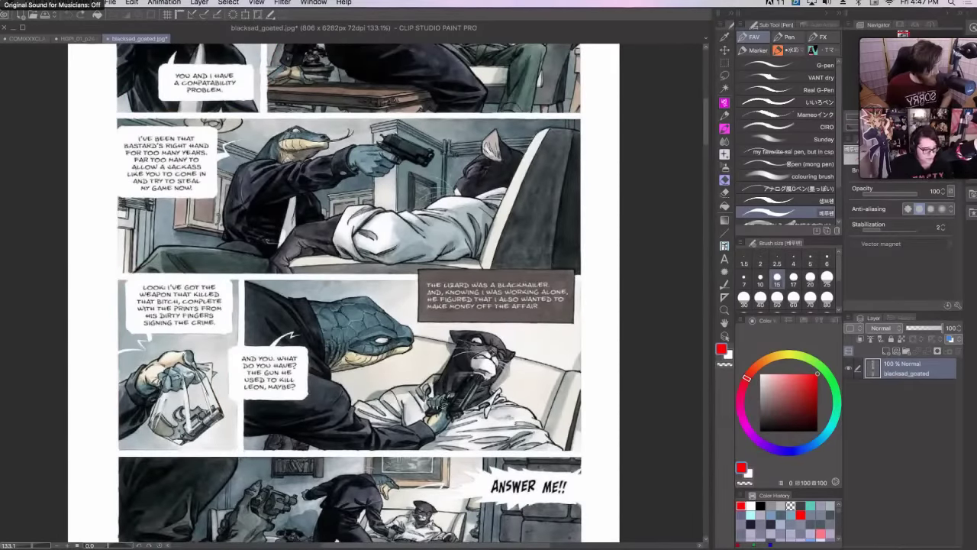
{"action": "key", "text": "super+minus"}
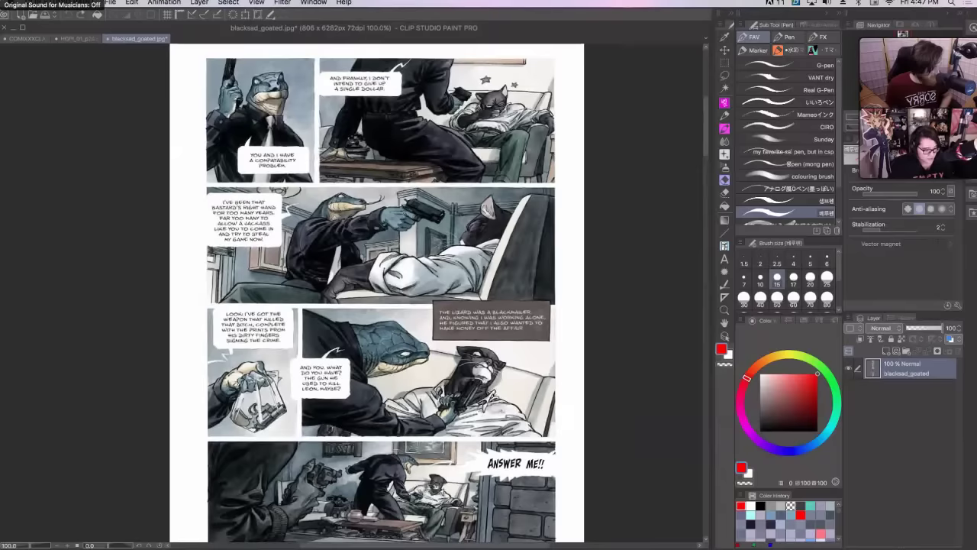
{"action": "mouse_move", "coordinate": [329, 432]}
{"action": "left_mouse_down"}
{"action": "mouse_move", "coordinate": [564, 307]}
{"action": "mouse_move", "coordinate": [555, 434]}
{"action": "mouse_move", "coordinate": [329, 436]}
{"action": "left_mouse_up"}
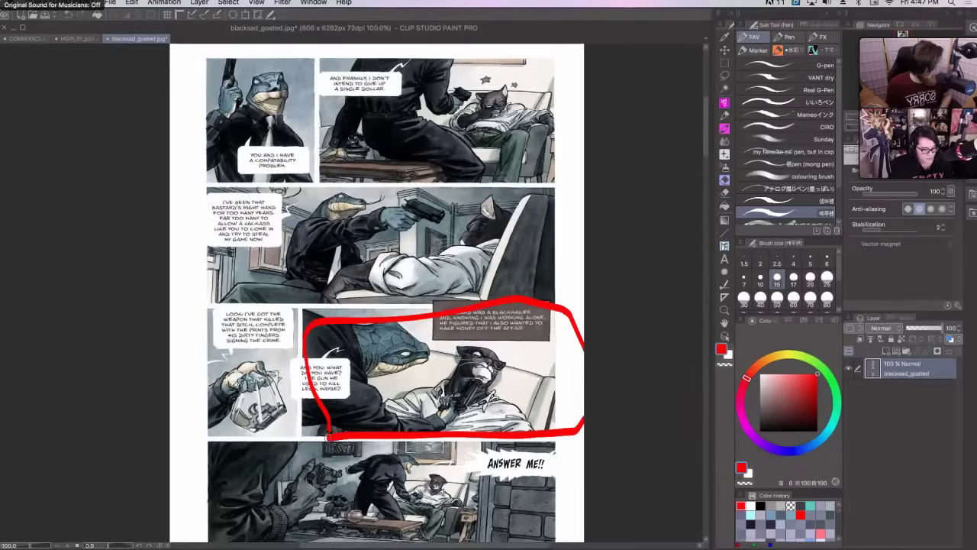
{"action": "key", "text": "super+z"}
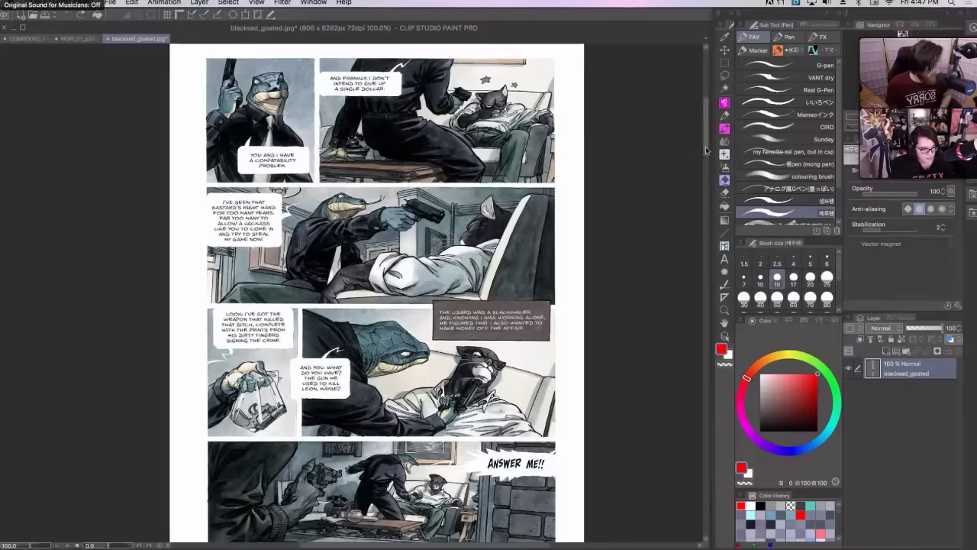
- Look ahead at the second page's panels, return to the first page, mark its opening panel in red, and undo the mark
{"action": "left_click_drag", "start_coordinate": [707, 151], "coordinate": [718, 200]}
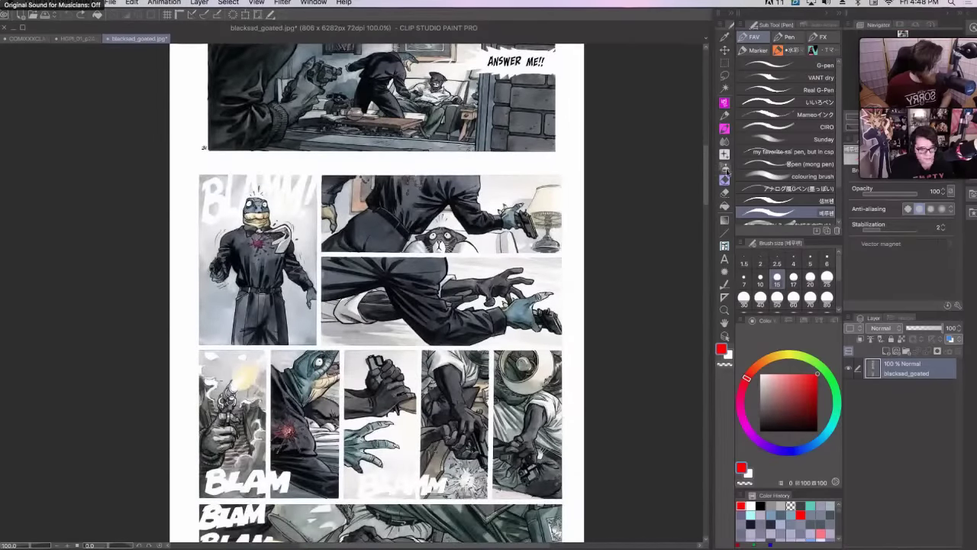
{"action": "left_click_drag", "start_coordinate": [712, 188], "coordinate": [716, 131]}
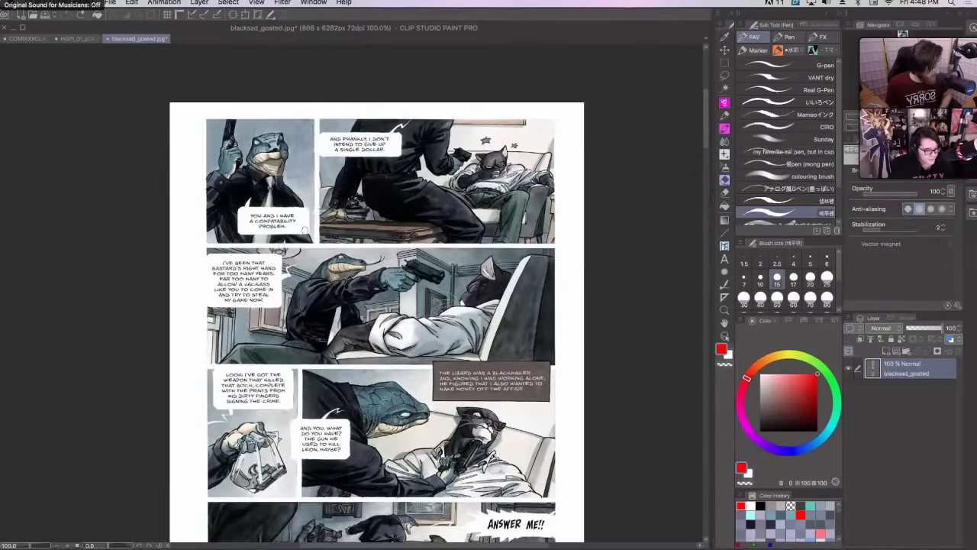
{"action": "mouse_move", "coordinate": [236, 243]}
{"action": "left_mouse_down"}
{"action": "mouse_move", "coordinate": [222, 354]}
{"action": "mouse_move", "coordinate": [519, 246]}
{"action": "mouse_move", "coordinate": [203, 257]}
{"action": "left_mouse_up"}
{"action": "key", "text": "ctrl+z"}
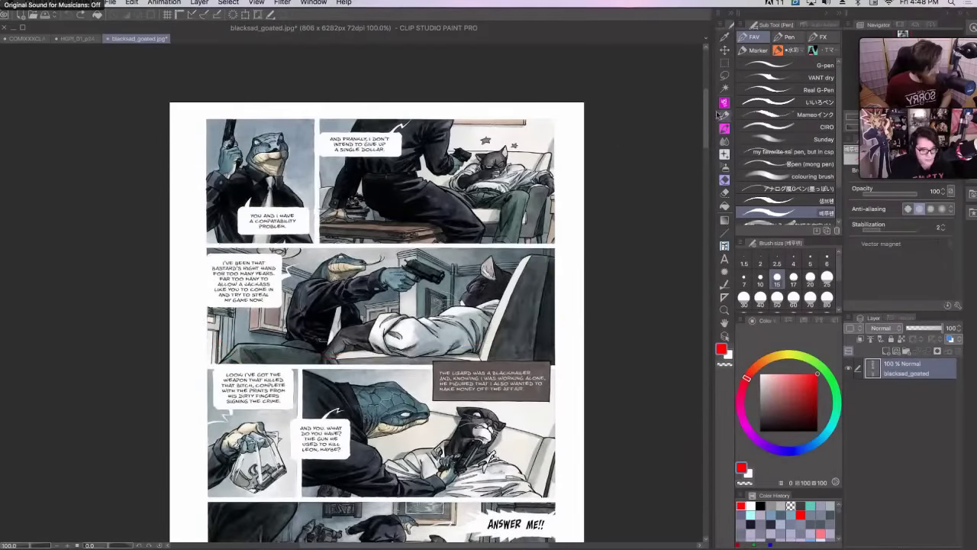
- On the second page, outline the tall "BLAMM" figure panel and the wide reaching-arms panel in red, undoing each outline
{"action": "left_click_drag", "start_coordinate": [714, 124], "coordinate": [716, 175]}
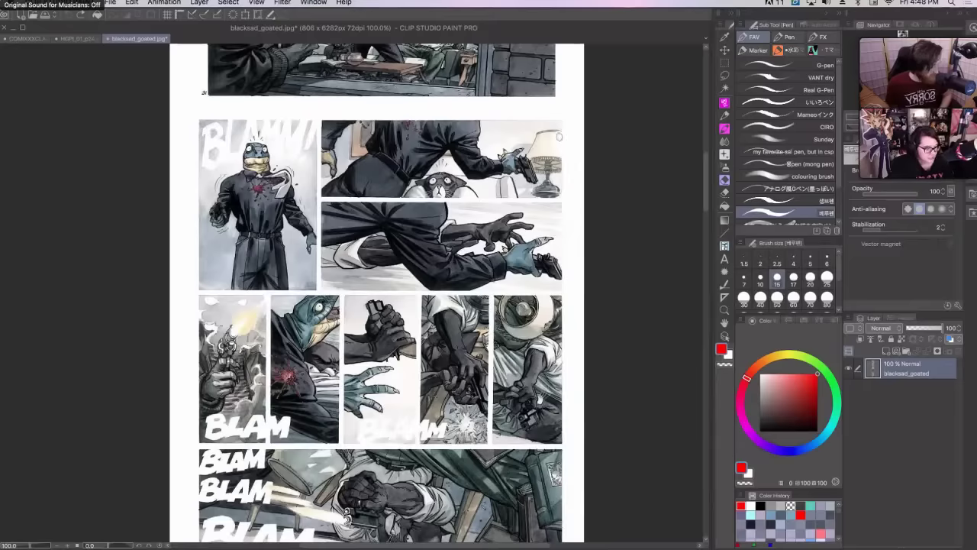
{"action": "mouse_move", "coordinate": [218, 117]}
{"action": "left_mouse_down"}
{"action": "mouse_move", "coordinate": [206, 267]}
{"action": "mouse_move", "coordinate": [278, 292]}
{"action": "mouse_move", "coordinate": [300, 288]}
{"action": "mouse_move", "coordinate": [296, 124]}
{"action": "mouse_move", "coordinate": [185, 103]}
{"action": "left_mouse_up"}
{"action": "key", "text": "super+z"}
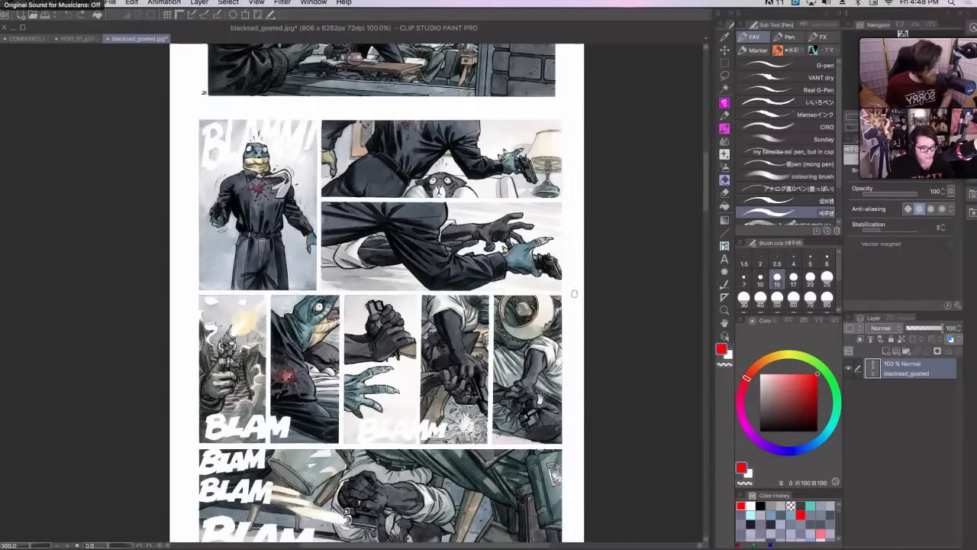
{"action": "mouse_move", "coordinate": [574, 293]}
{"action": "left_mouse_down"}
{"action": "mouse_move", "coordinate": [317, 295]}
{"action": "mouse_move", "coordinate": [299, 243]}
{"action": "mouse_move", "coordinate": [335, 195]}
{"action": "mouse_move", "coordinate": [511, 178]}
{"action": "mouse_move", "coordinate": [573, 200]}
{"action": "mouse_move", "coordinate": [572, 286]}
{"action": "left_mouse_up"}
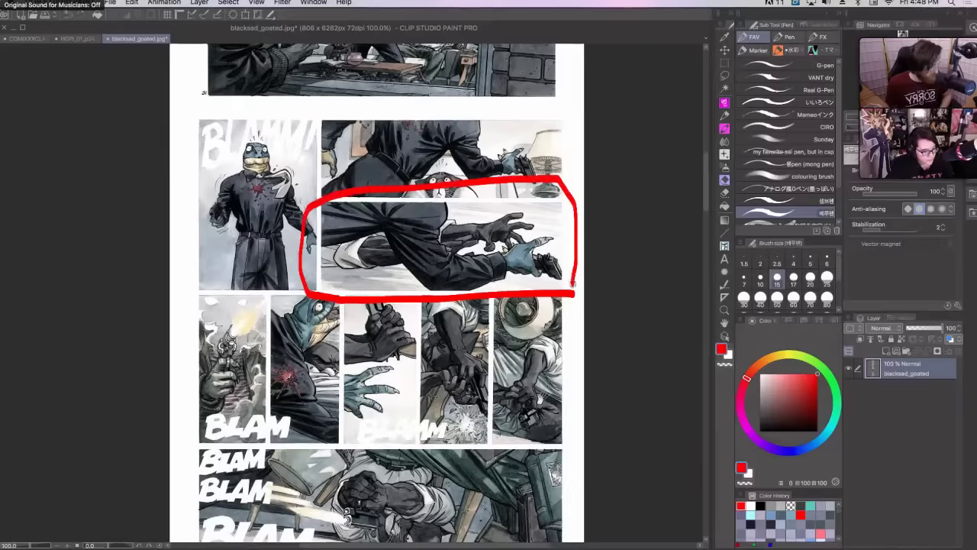
{"action": "key", "text": "super+z"}
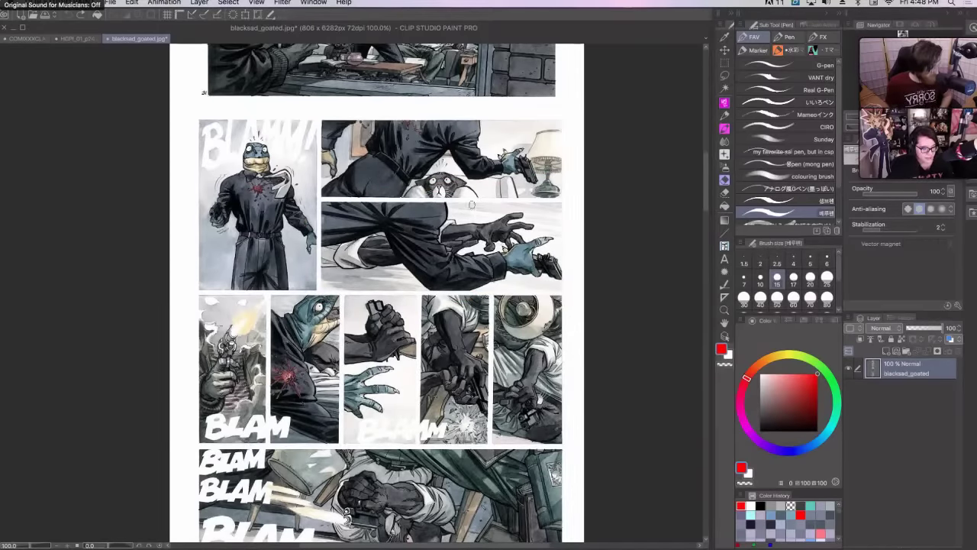
- Circle the hands in the wide reaching-arms panel and the narrow hands panel, mark the stacked gun panels, and undo each mark
{"action": "mouse_move", "coordinate": [472, 205]}
{"action": "left_mouse_down"}
{"action": "mouse_move", "coordinate": [418, 250]}
{"action": "mouse_move", "coordinate": [574, 302]}
{"action": "mouse_move", "coordinate": [584, 232]}
{"action": "mouse_move", "coordinate": [443, 198]}
{"action": "mouse_move", "coordinate": [409, 279]}
{"action": "mouse_move", "coordinate": [510, 314]}
{"action": "left_mouse_up"}
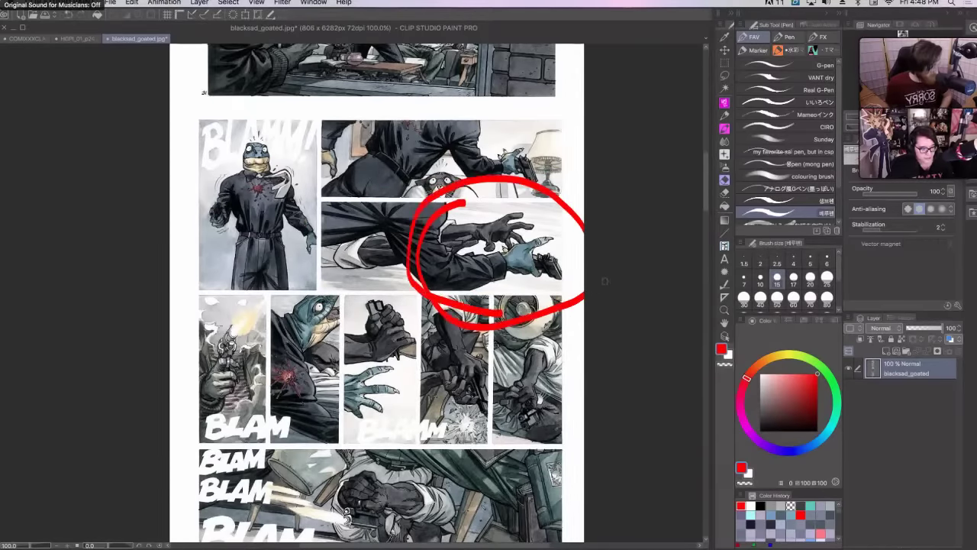
{"action": "key", "text": "super+z"}
{"action": "mouse_move", "coordinate": [369, 420]}
{"action": "left_mouse_down"}
{"action": "mouse_move", "coordinate": [327, 326]}
{"action": "mouse_move", "coordinate": [413, 317]}
{"action": "mouse_move", "coordinate": [390, 400]}
{"action": "mouse_move", "coordinate": [365, 421]}
{"action": "left_mouse_up"}
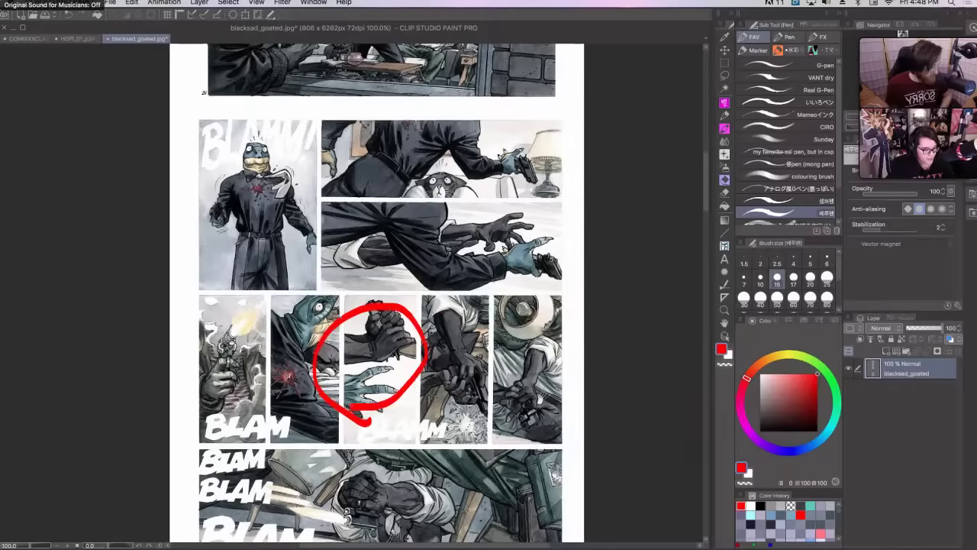
{"action": "key", "text": "super+z"}
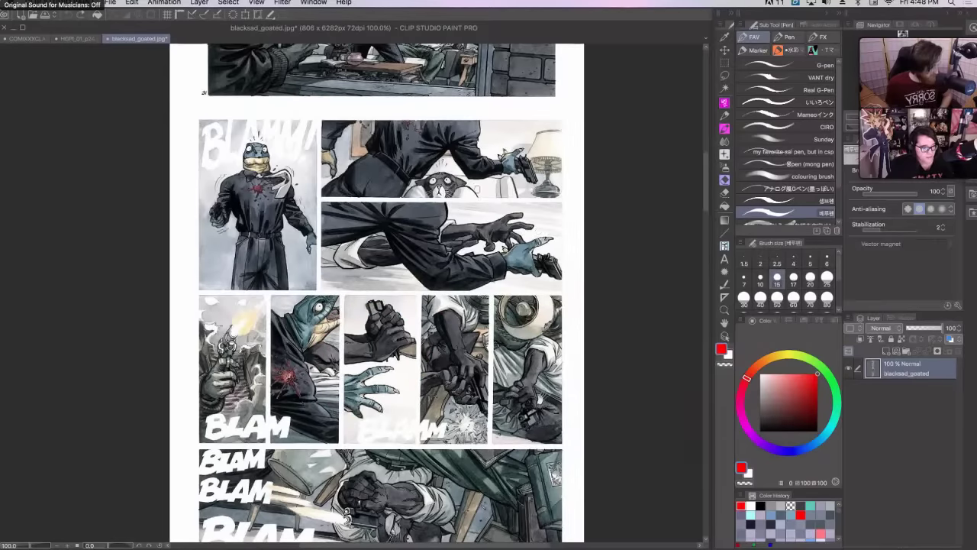
{"action": "left_click_drag", "start_coordinate": [496, 257], "coordinate": [500, 187]}
{"action": "key", "text": "super+z"}
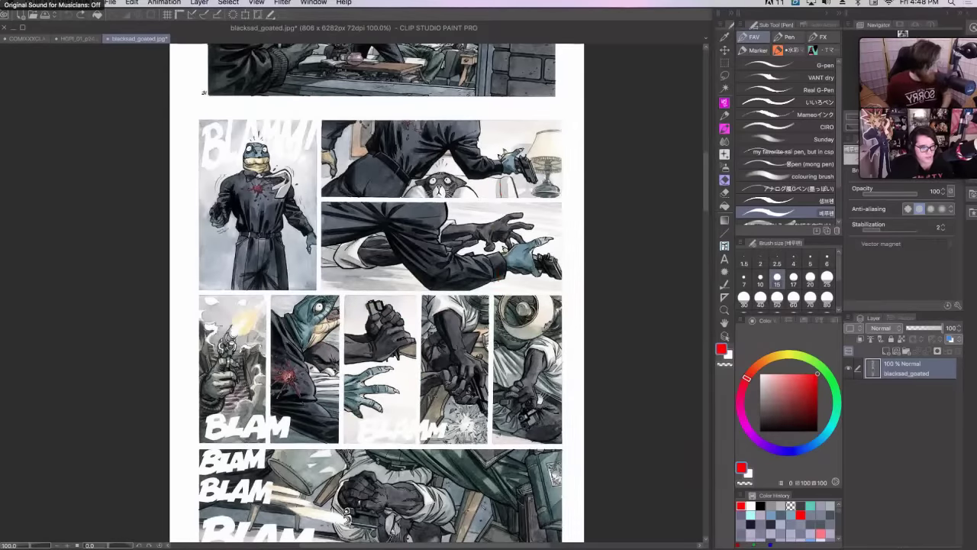
- Mark the gun hand in the upper panel and repeatedly trace around the gun hand in the reaching-arms panel, undoing every stroke
{"action": "mouse_move", "coordinate": [527, 119]}
{"action": "left_mouse_down"}
{"action": "mouse_move", "coordinate": [526, 200]}
{"action": "mouse_move", "coordinate": [507, 114]}
{"action": "left_mouse_up"}
{"action": "key", "text": "super+z"}
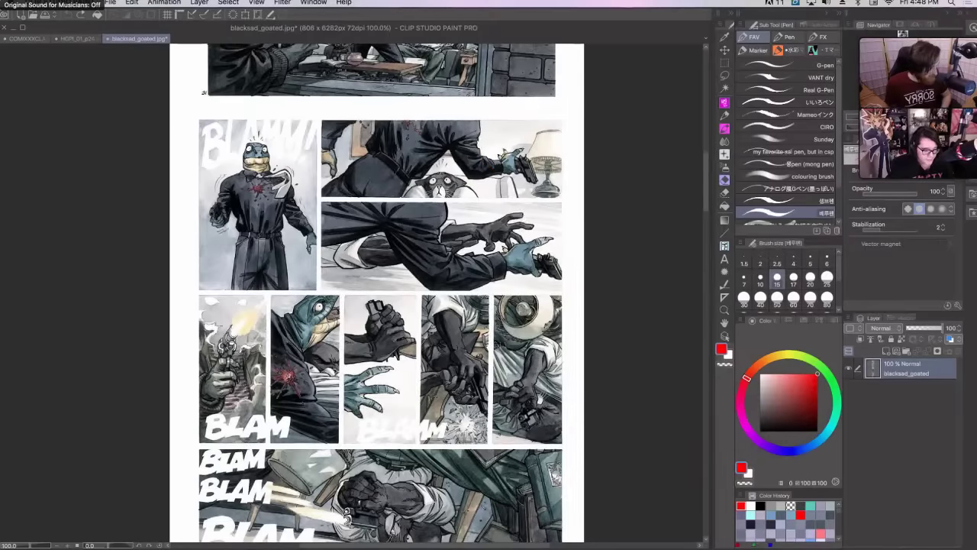
{"action": "mouse_move", "coordinate": [507, 291]}
{"action": "left_mouse_down"}
{"action": "mouse_move", "coordinate": [507, 255]}
{"action": "mouse_move", "coordinate": [549, 210]}
{"action": "mouse_move", "coordinate": [569, 224]}
{"action": "mouse_move", "coordinate": [571, 264]}
{"action": "left_mouse_up"}
{"action": "key", "text": "super+z"}
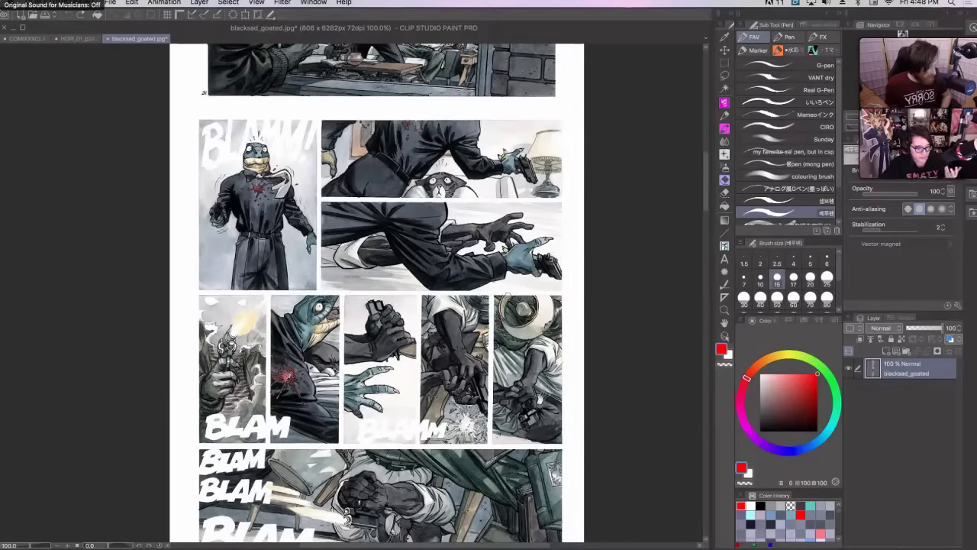
{"action": "left_click_drag", "start_coordinate": [457, 290], "coordinate": [531, 219]}
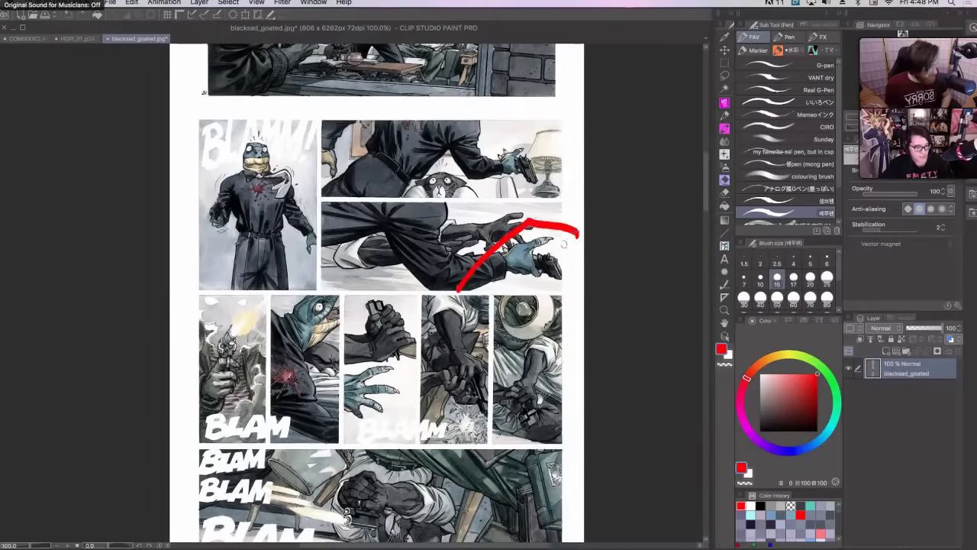
{"action": "key", "text": "super+z"}
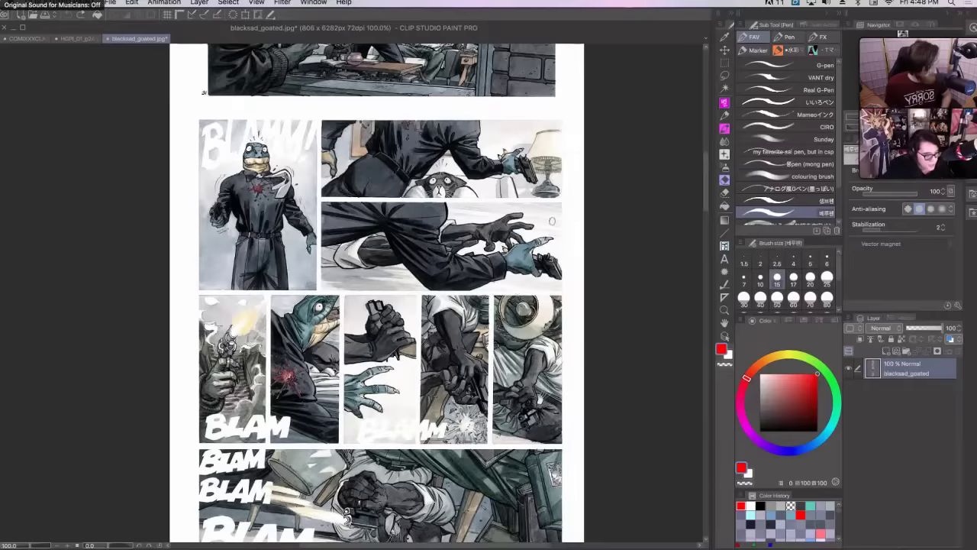
{"action": "mouse_move", "coordinate": [567, 239]}
{"action": "left_mouse_down"}
{"action": "mouse_move", "coordinate": [524, 235]}
{"action": "mouse_move", "coordinate": [556, 313]}
{"action": "left_mouse_up"}
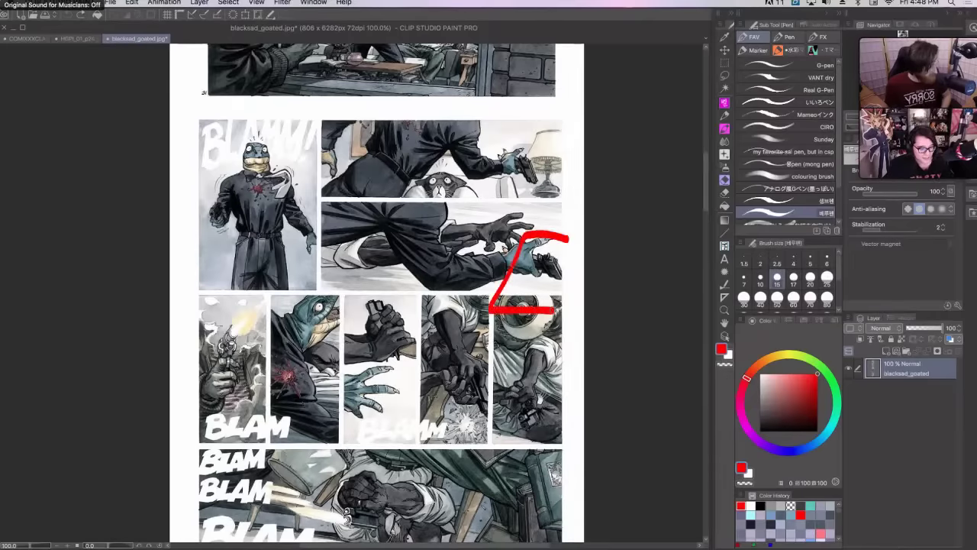
{"action": "key", "text": "super+z"}
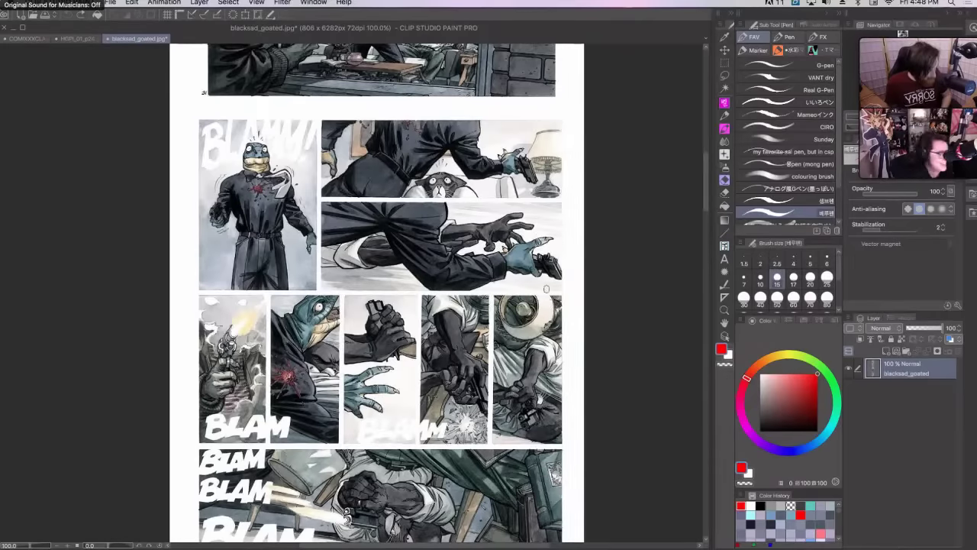
{"action": "scroll", "coordinate": [374, 290], "scroll_direction": "down", "scroll_amount": 2}
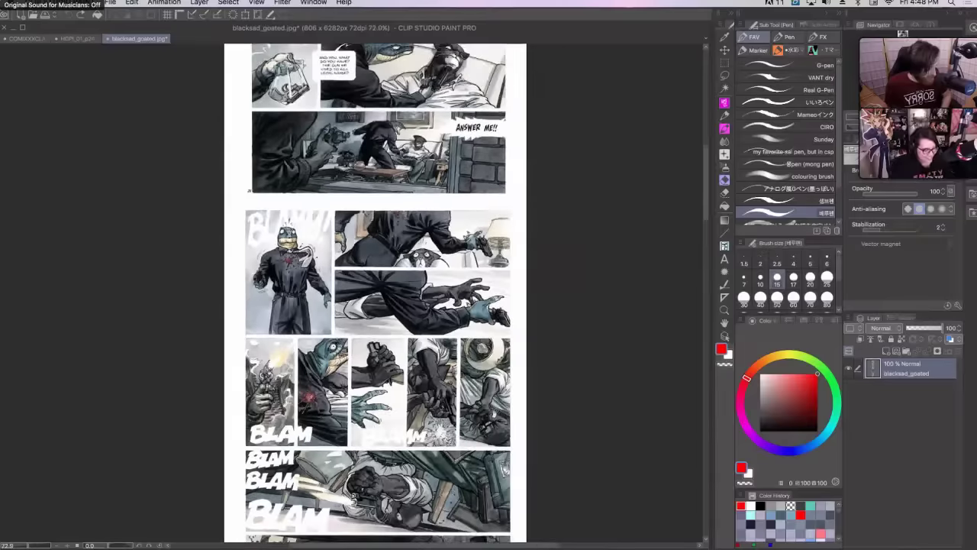
- On the page following page 43, mark the opening panel and its seated figure in red, undoing each mark
{"action": "scroll", "coordinate": [336, 283], "scroll_direction": "up", "scroll_amount": 2}
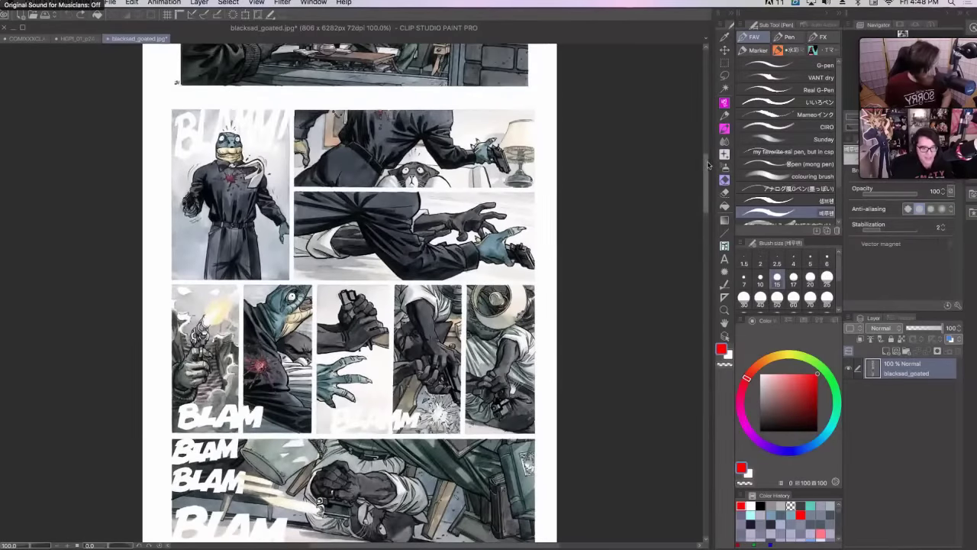
{"action": "left_click_drag", "start_coordinate": [709, 162], "coordinate": [709, 258]}
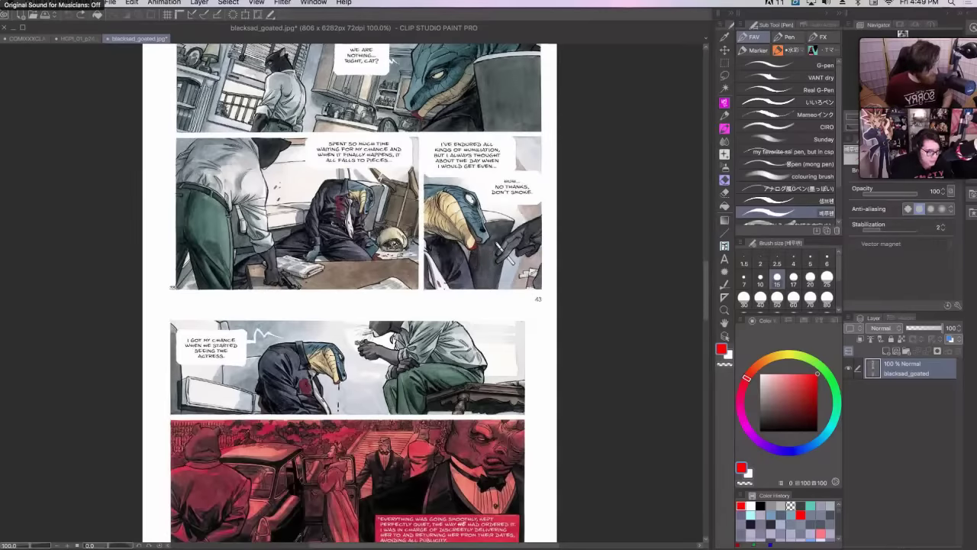
{"action": "left_click_drag", "start_coordinate": [705, 276], "coordinate": [705, 295]}
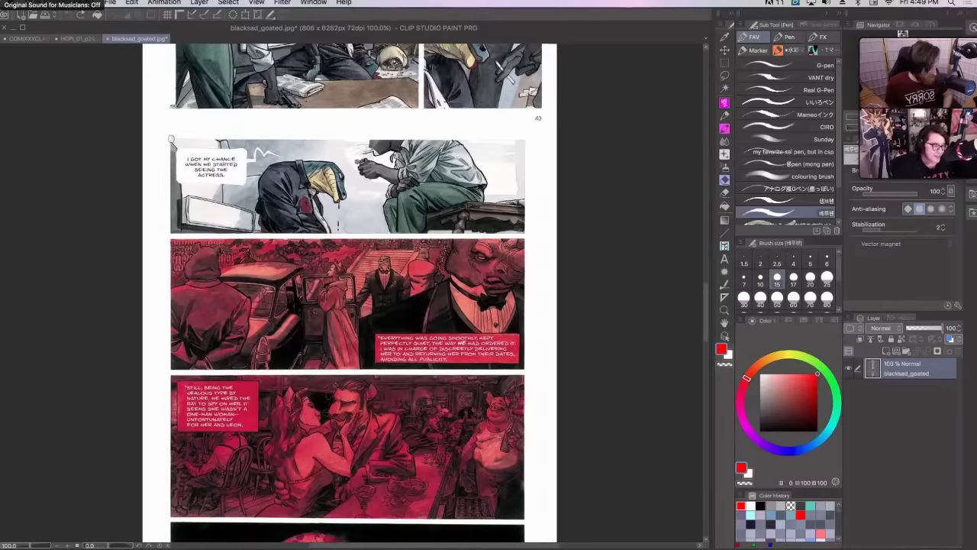
{"action": "mouse_move", "coordinate": [171, 140]}
{"action": "left_mouse_down"}
{"action": "mouse_move", "coordinate": [211, 238]}
{"action": "mouse_move", "coordinate": [543, 230]}
{"action": "mouse_move", "coordinate": [546, 173]}
{"action": "mouse_move", "coordinate": [536, 144]}
{"action": "mouse_move", "coordinate": [173, 140]}
{"action": "left_mouse_up"}
{"action": "key", "text": "super+z"}
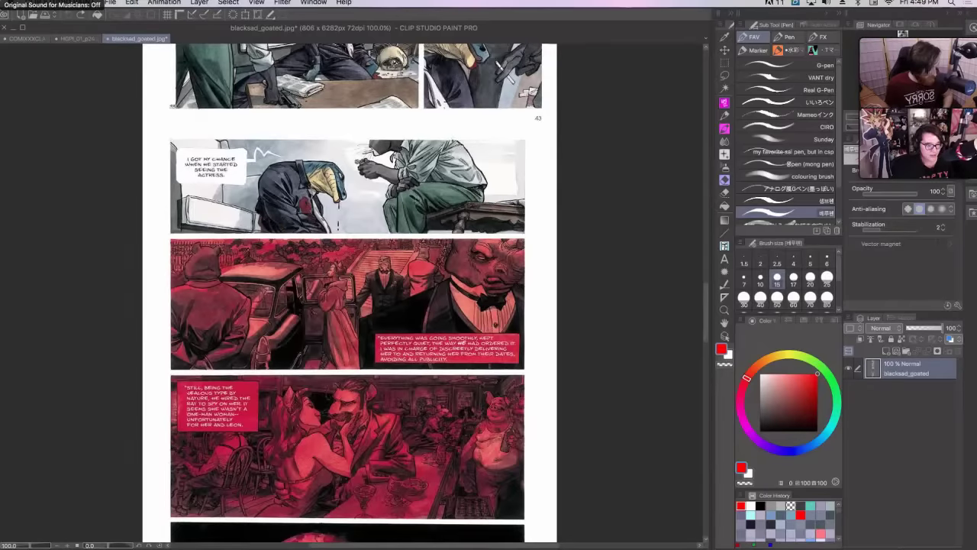
{"action": "mouse_move", "coordinate": [471, 197]}
{"action": "left_mouse_down"}
{"action": "mouse_move", "coordinate": [523, 200]}
{"action": "mouse_move", "coordinate": [522, 129]}
{"action": "mouse_move", "coordinate": [501, 160]}
{"action": "mouse_move", "coordinate": [469, 160]}
{"action": "left_mouse_up"}
{"action": "key", "text": "ctrl+z"}
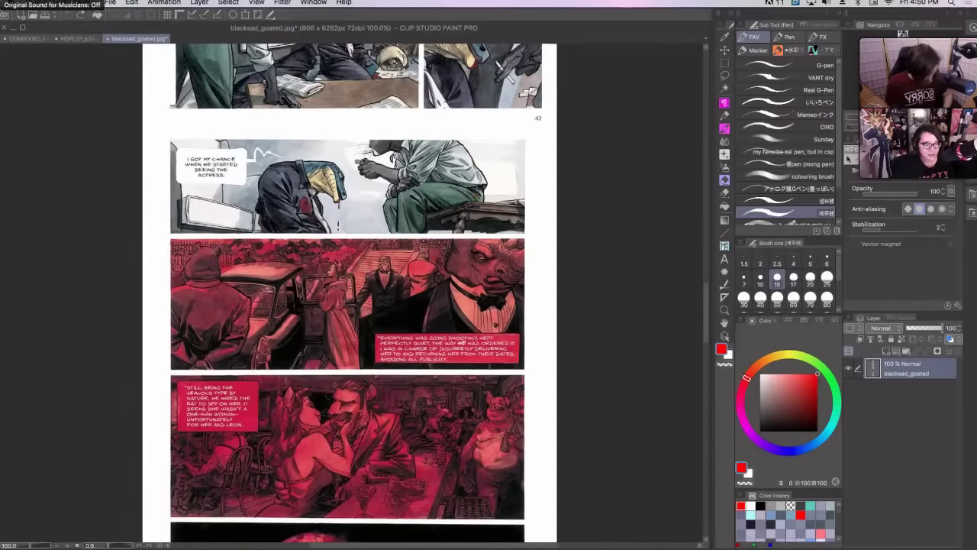
- Examine the opening panel up close, mark the empty background above the seated figure in red, and undo the mark
{"action": "key", "text": "ctrl+plus"}
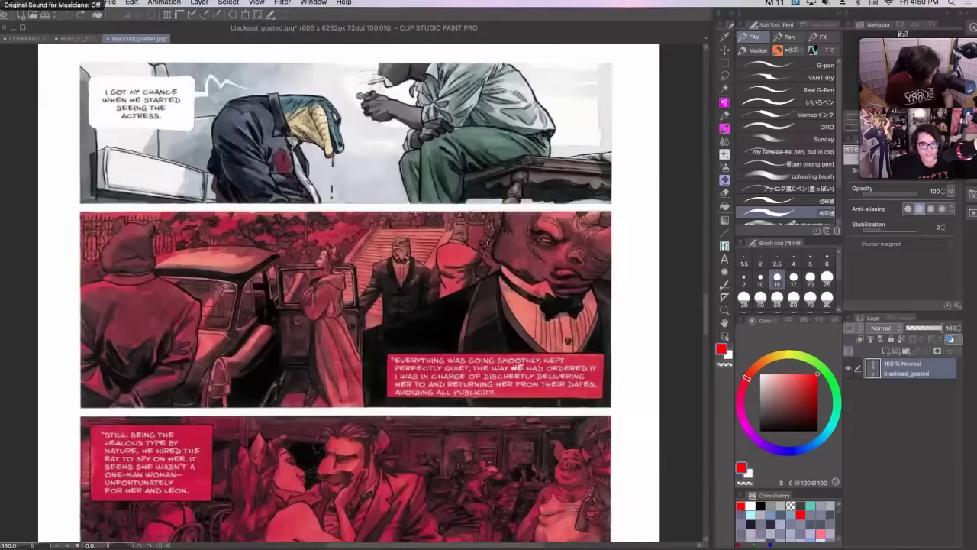
{"action": "scroll", "coordinate": [349, 290], "scroll_direction": "down", "scroll_amount": 5}
{"action": "scroll", "coordinate": [349, 290], "scroll_direction": "up", "scroll_amount": 10}
{"action": "scroll", "coordinate": [582, 225], "scroll_direction": "down", "scroll_amount": 4}
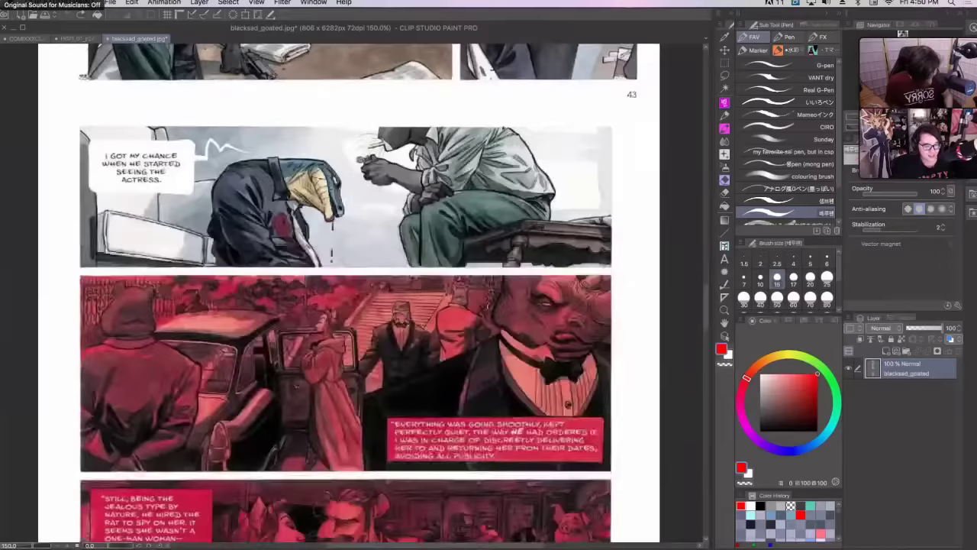
{"action": "scroll", "coordinate": [582, 225], "scroll_direction": "up", "scroll_amount": 2}
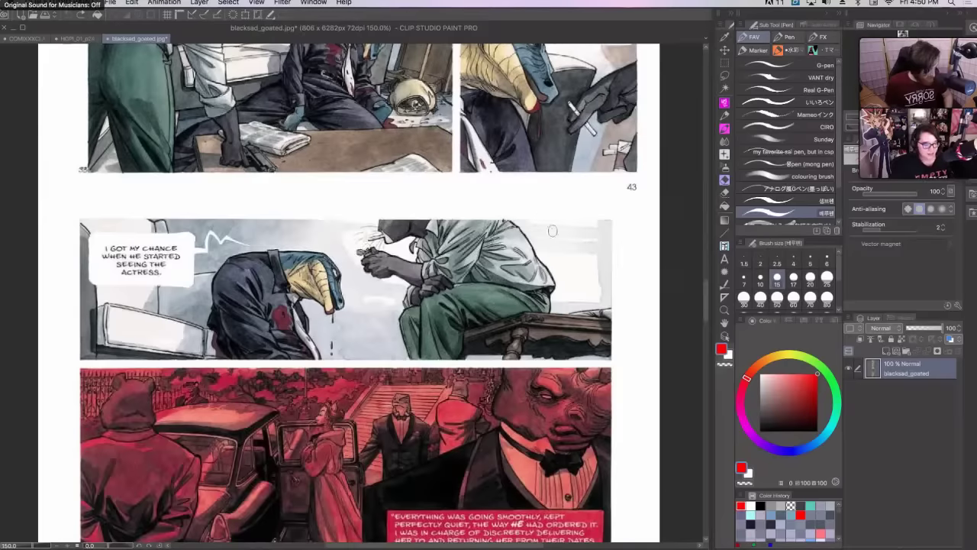
{"action": "mouse_move", "coordinate": [524, 212]}
{"action": "left_mouse_down"}
{"action": "mouse_move", "coordinate": [566, 304]}
{"action": "mouse_move", "coordinate": [617, 374]}
{"action": "mouse_move", "coordinate": [233, 379]}
{"action": "mouse_move", "coordinate": [79, 340]}
{"action": "mouse_move", "coordinate": [185, 300]}
{"action": "mouse_move", "coordinate": [267, 252]}
{"action": "mouse_move", "coordinate": [567, 219]}
{"action": "left_mouse_up"}
{"action": "key", "text": "ctrl+z"}
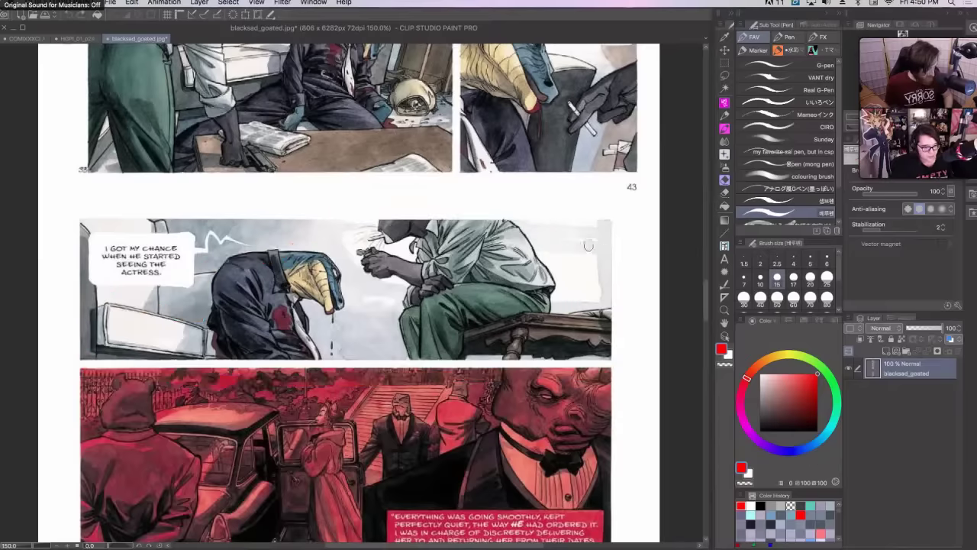
- Draw a red double-headed arrow across the space in front of the cat's face in the close-up panel, and undo it
{"action": "key", "text": "ctrl+minus"}
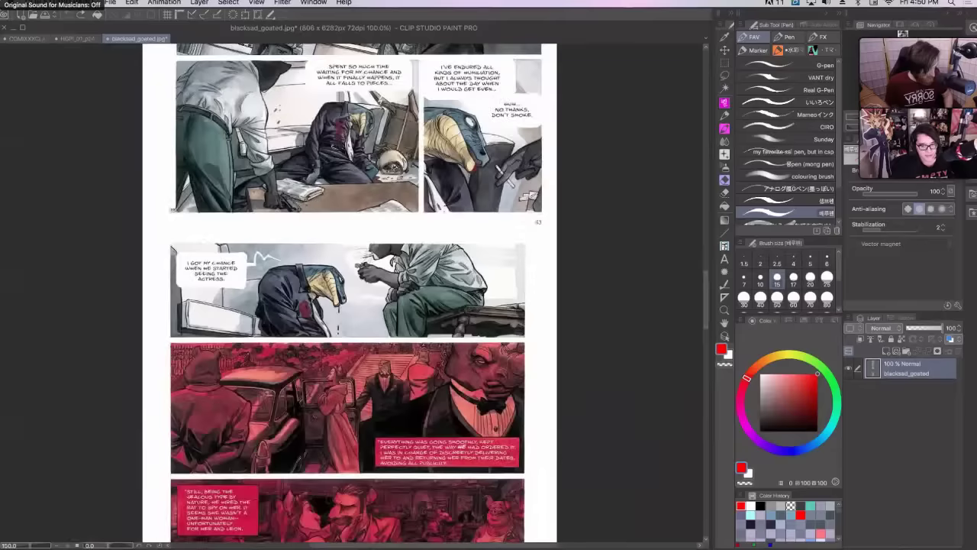
{"action": "left_click_drag", "start_coordinate": [709, 289], "coordinate": [720, 374]}
{"action": "mouse_move", "coordinate": [549, 260]}
{"action": "left_mouse_down"}
{"action": "mouse_move", "coordinate": [407, 257]}
{"action": "mouse_move", "coordinate": [409, 268]}
{"action": "mouse_move", "coordinate": [391, 260]}
{"action": "left_mouse_up"}
{"action": "left_click_drag", "start_coordinate": [535, 270], "coordinate": [548, 261]}
{"action": "left_click_drag", "start_coordinate": [528, 245], "coordinate": [546, 260]}
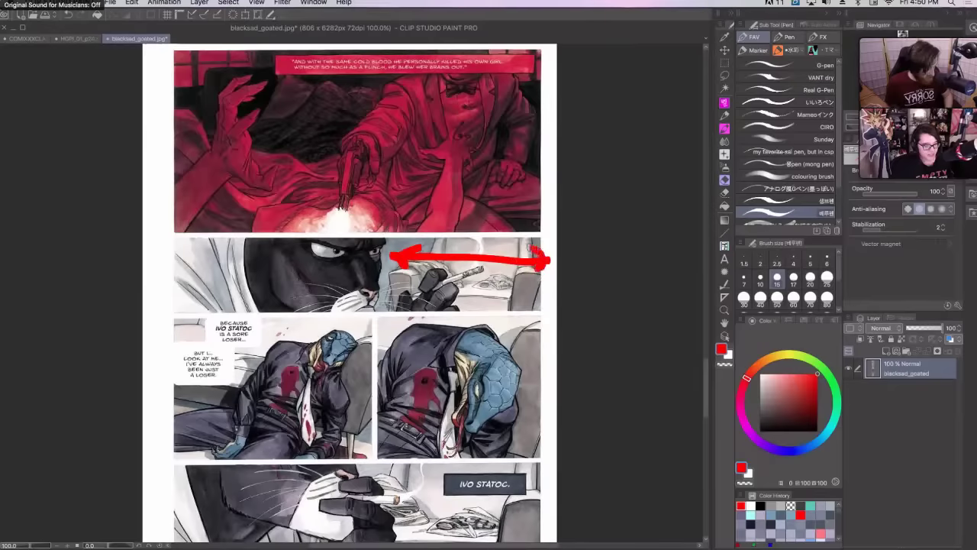
{"action": "key", "text": "ctrl+z"}
{"action": "key", "text": "ctrl+z"}
{"action": "key", "text": "ctrl+z"}
{"action": "key", "text": "ctrl+z"}
{"action": "key", "text": "ctrl+z"}
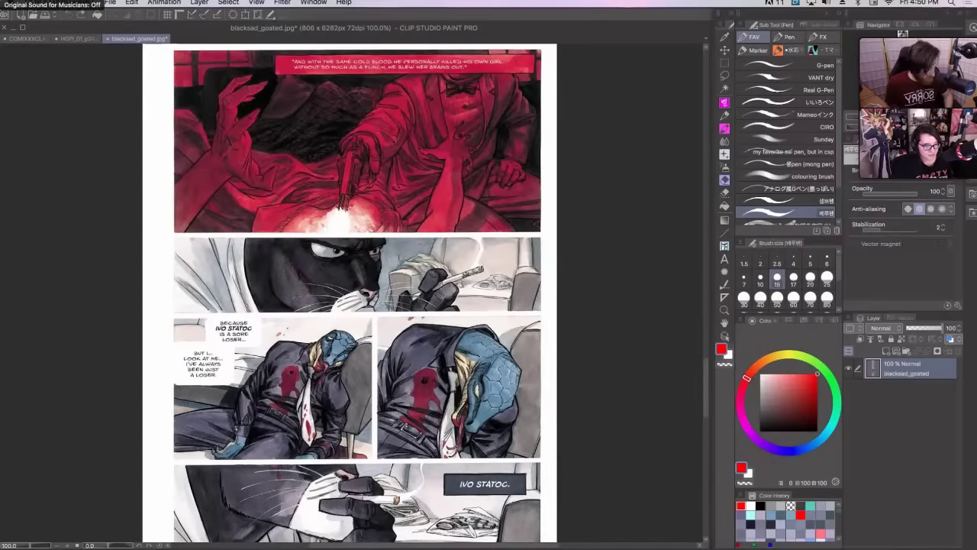
- Draw a single-headed red arrow from the cat's face to the close-up panel's far edge, and undo it
{"action": "left_click_drag", "start_coordinate": [391, 258], "coordinate": [542, 253]}
{"action": "left_click_drag", "start_coordinate": [516, 240], "coordinate": [540, 251]}
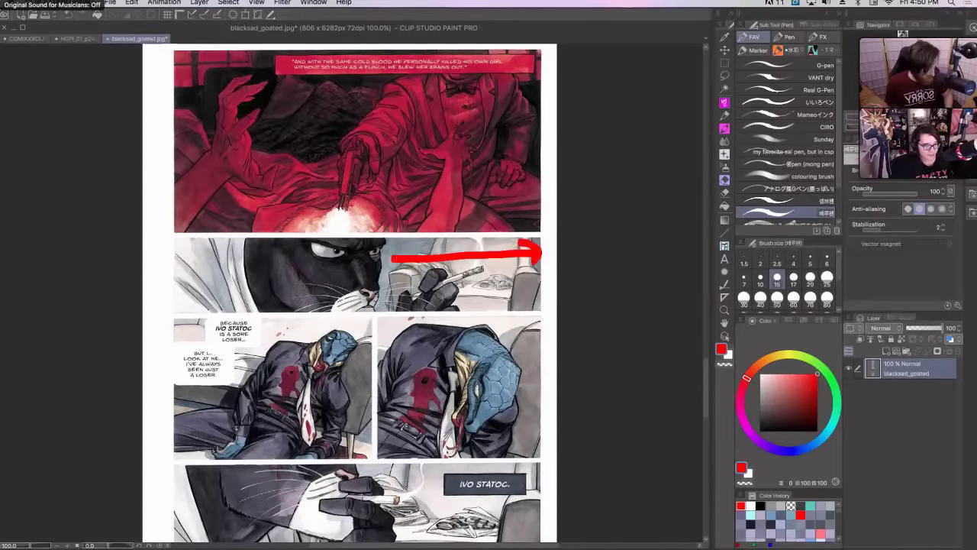
{"action": "key", "text": "ctrl+z"}
{"action": "key", "text": "ctrl+z"}
{"action": "key", "text": "ctrl+z"}
{"action": "key", "text": "ctrl+z"}
{"action": "key", "text": "ctrl+z"}
{"action": "key", "text": "ctrl+z"}
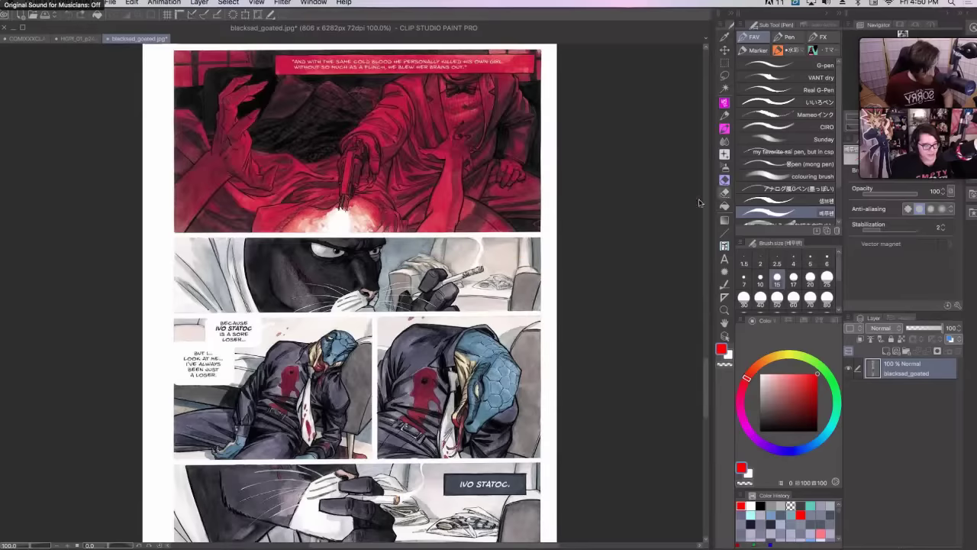
- Circle the crumpled object on the table in the page's closing cigarette panel in red, and undo the circle
{"action": "mouse_move", "coordinate": [704, 364]}
{"action": "left_mouse_down"}
{"action": "mouse_move", "coordinate": [703, 477]}
{"action": "mouse_move", "coordinate": [705, 391]}
{"action": "left_mouse_up"}
{"action": "mouse_move", "coordinate": [462, 363]}
{"action": "left_mouse_down"}
{"action": "mouse_move", "coordinate": [411, 326]}
{"action": "mouse_move", "coordinate": [528, 339]}
{"action": "mouse_move", "coordinate": [467, 364]}
{"action": "left_mouse_up"}
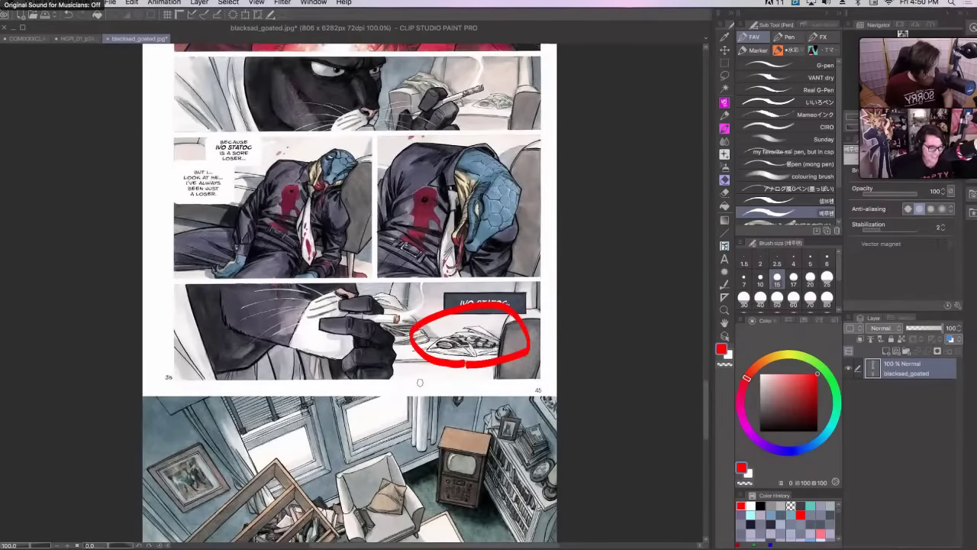
{"action": "key", "text": "ctrl+z"}
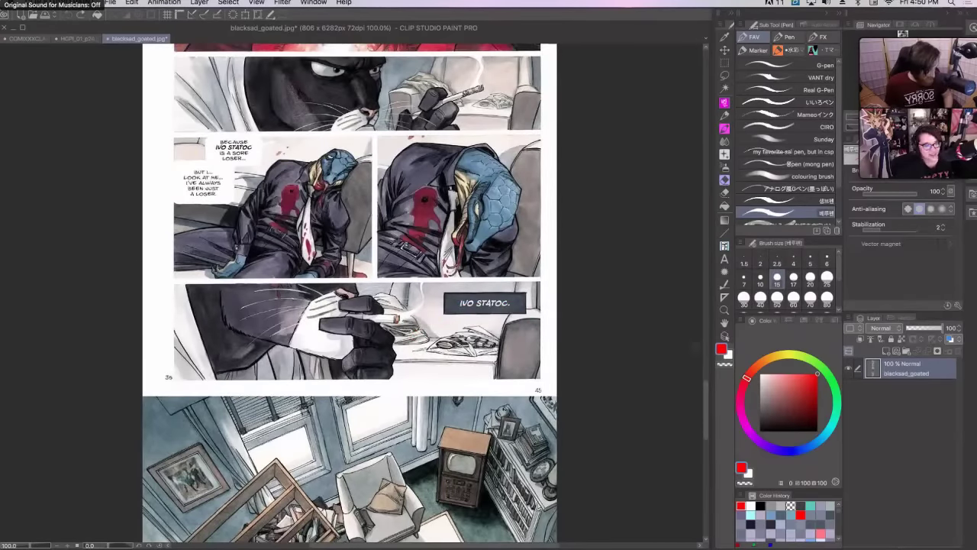
- Return to the second page, circle and strike through the tall "BLAMM" figure panel in red, and undo the marks
{"action": "left_click_drag", "start_coordinate": [705, 412], "coordinate": [756, 175]}
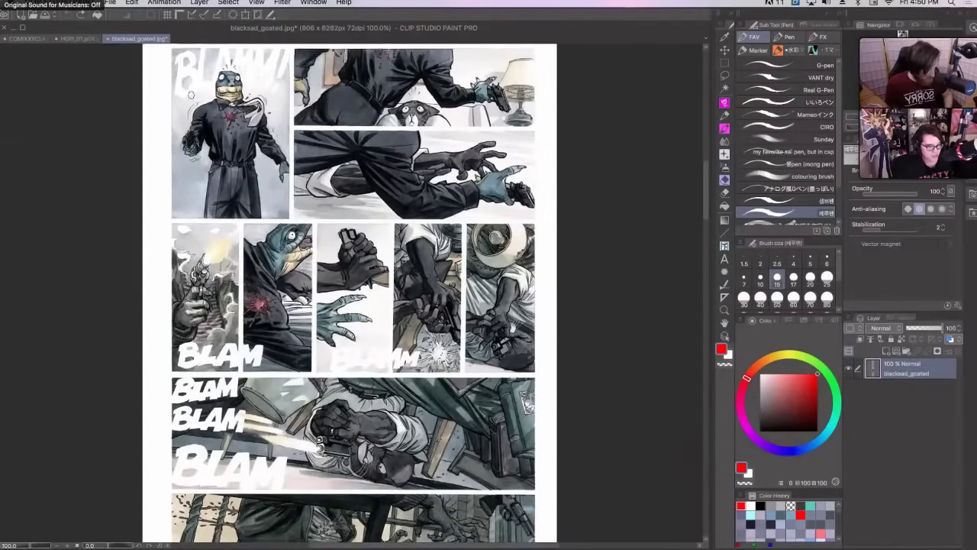
{"action": "mouse_move", "coordinate": [176, 89]}
{"action": "left_mouse_down"}
{"action": "mouse_move", "coordinate": [286, 191]}
{"action": "mouse_move", "coordinate": [221, 216]}
{"action": "left_mouse_up"}
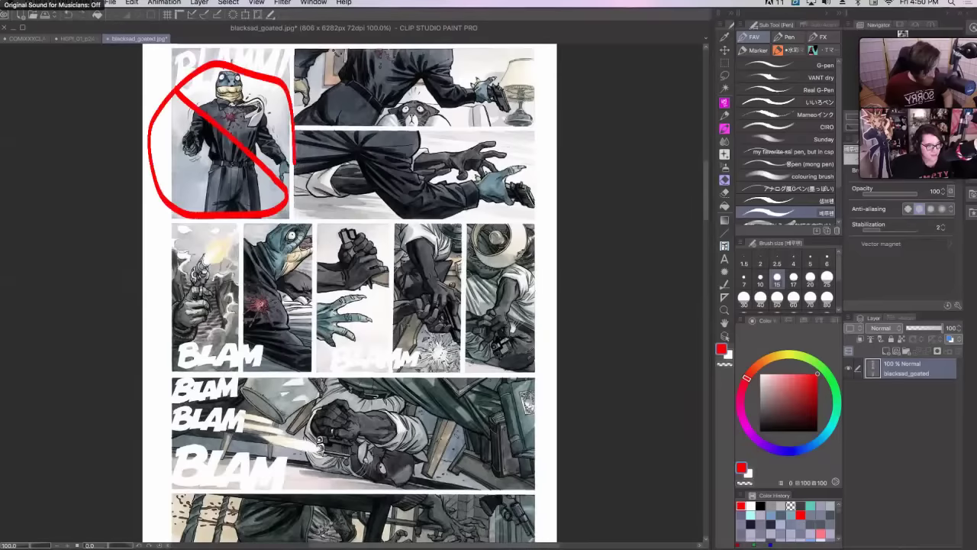
{"action": "key", "text": "super+z"}
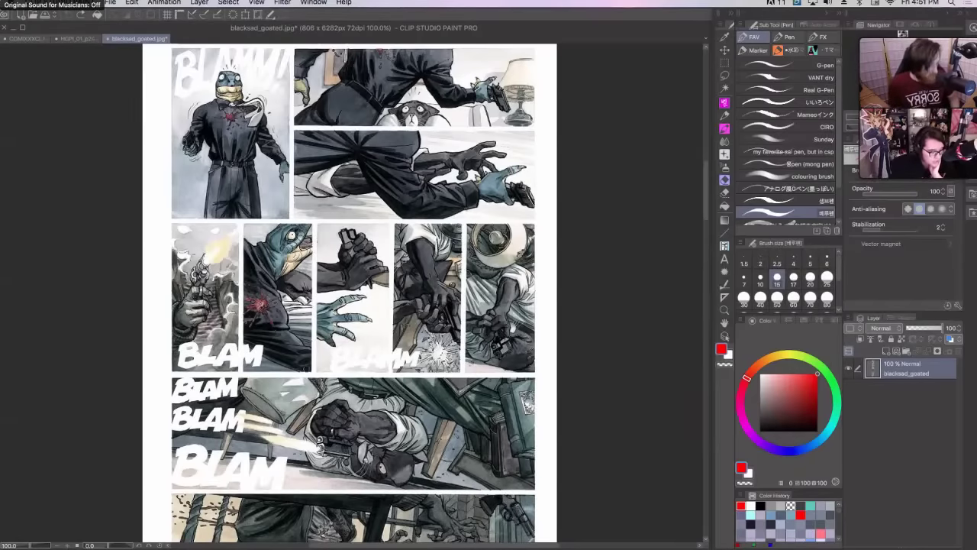
- Outline the closing cigarette panel and the wide cat close-up panel on page 45 in red
{"action": "left_click_drag", "start_coordinate": [710, 217], "coordinate": [724, 442]}
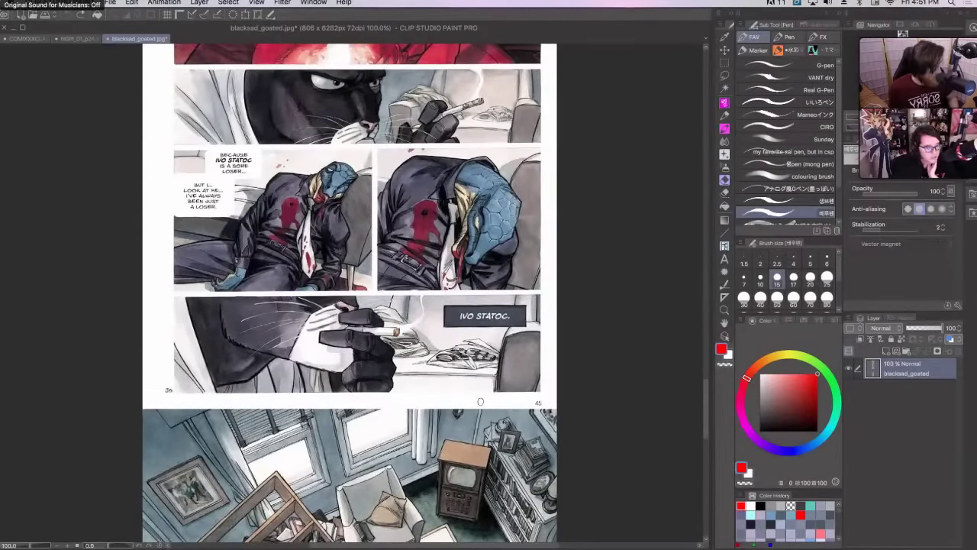
{"action": "mouse_move", "coordinate": [541, 397]}
{"action": "left_mouse_down"}
{"action": "mouse_move", "coordinate": [142, 397]}
{"action": "mouse_move", "coordinate": [156, 296]}
{"action": "mouse_move", "coordinate": [522, 285]}
{"action": "mouse_move", "coordinate": [552, 325]}
{"action": "left_mouse_up"}
{"action": "mouse_move", "coordinate": [560, 374]}
{"action": "left_mouse_down"}
{"action": "mouse_move", "coordinate": [562, 399]}
{"action": "mouse_move", "coordinate": [519, 402]}
{"action": "left_mouse_up"}
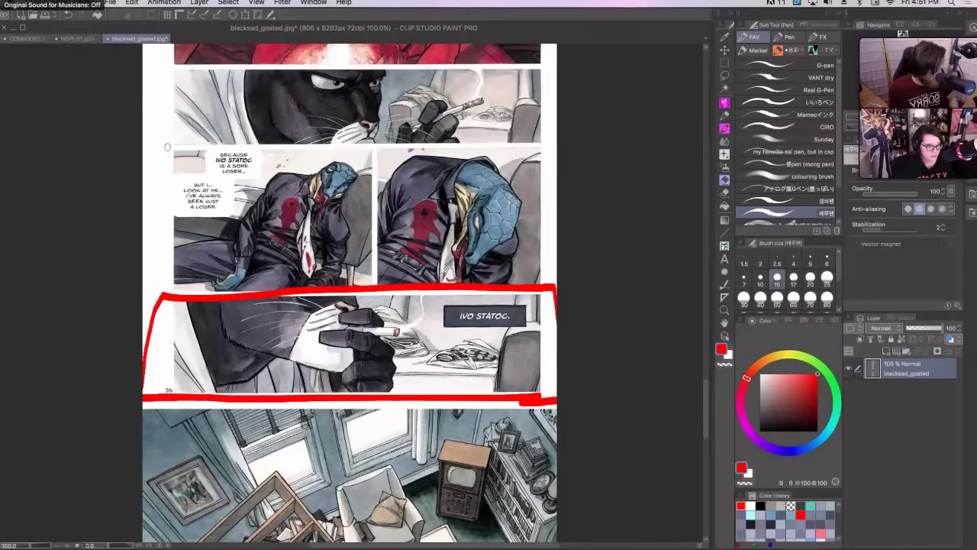
{"action": "mouse_move", "coordinate": [166, 147]}
{"action": "left_mouse_down"}
{"action": "mouse_move", "coordinate": [538, 153]}
{"action": "mouse_move", "coordinate": [500, 65]}
{"action": "mouse_move", "coordinate": [148, 73]}
{"action": "mouse_move", "coordinate": [157, 150]}
{"action": "left_mouse_up"}
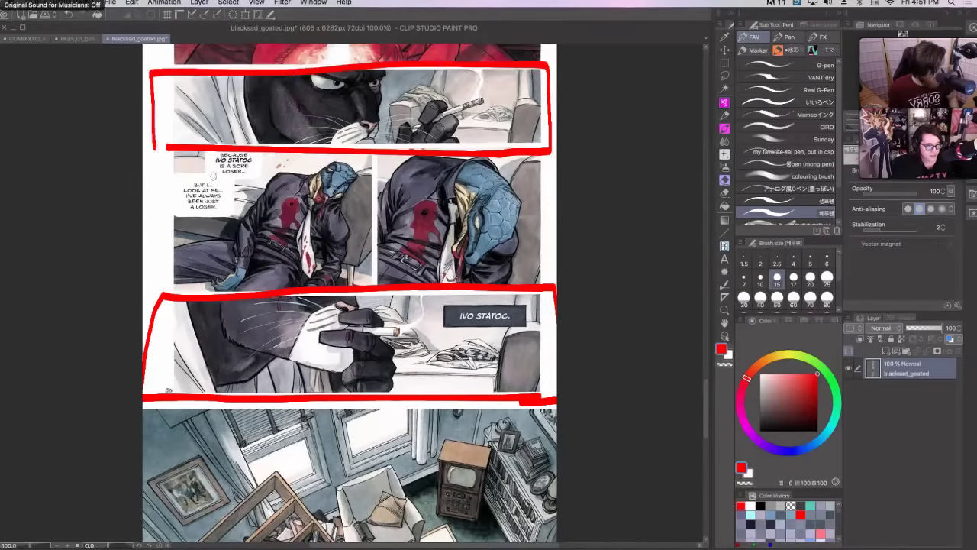
- Mark the speech-bubble area of the slumped figure panel between the two outlined panels, and undo the mark
{"action": "scroll", "coordinate": [706, 401], "scroll_direction": "up", "scroll_amount": 3}
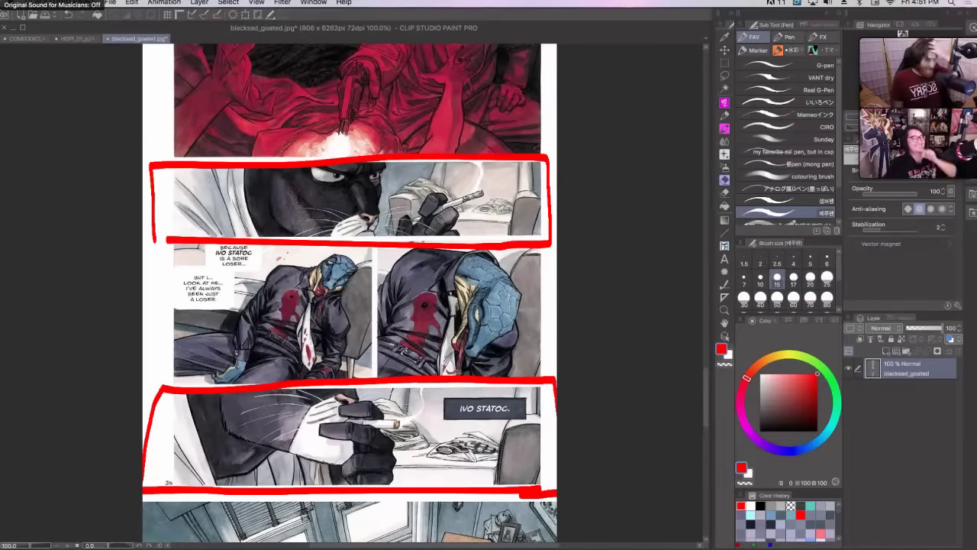
{"action": "mouse_move", "coordinate": [246, 249]}
{"action": "left_mouse_down"}
{"action": "mouse_move", "coordinate": [212, 250]}
{"action": "mouse_move", "coordinate": [283, 424]}
{"action": "mouse_move", "coordinate": [555, 371]}
{"action": "mouse_move", "coordinate": [358, 266]}
{"action": "mouse_move", "coordinate": [173, 282]}
{"action": "left_mouse_up"}
{"action": "key", "text": "super+z"}
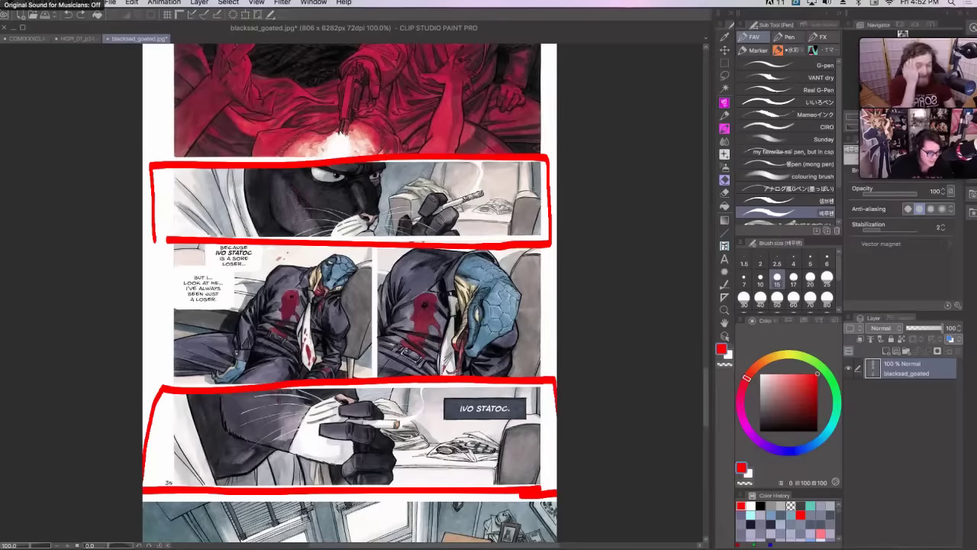
- Draw an arrow from the cat's mouth down to the closing panel, circle the object on the table, and undo both marks
{"action": "left_click_drag", "start_coordinate": [367, 234], "coordinate": [351, 391]}
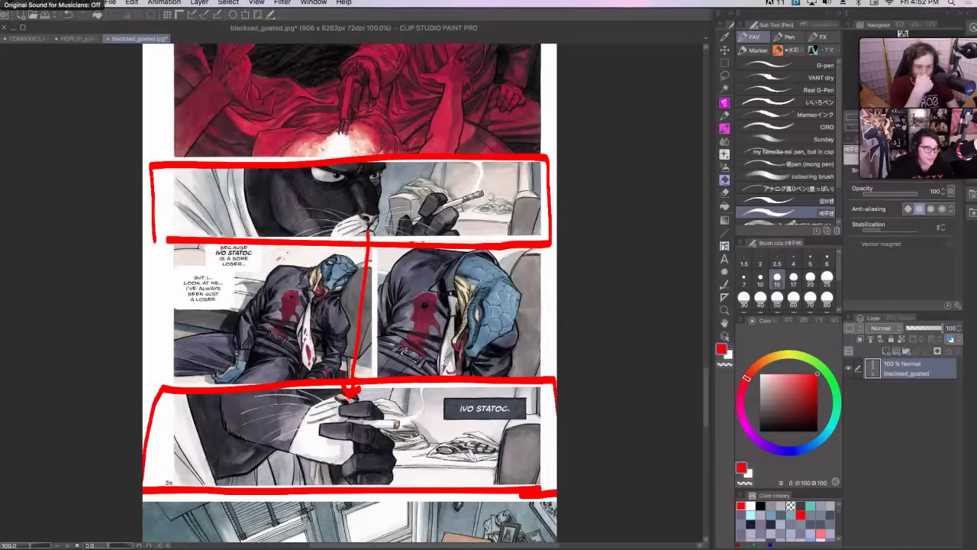
{"action": "mouse_move", "coordinate": [447, 468]}
{"action": "left_mouse_down"}
{"action": "mouse_move", "coordinate": [433, 426]}
{"action": "mouse_move", "coordinate": [515, 431]}
{"action": "mouse_move", "coordinate": [509, 467]}
{"action": "mouse_move", "coordinate": [419, 460]}
{"action": "left_mouse_up"}
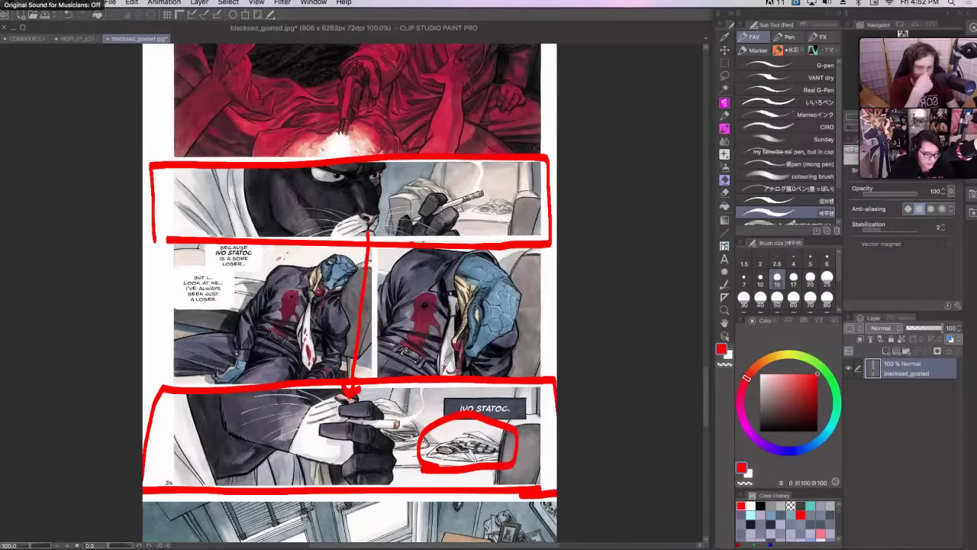
{"action": "key", "text": "super+z"}
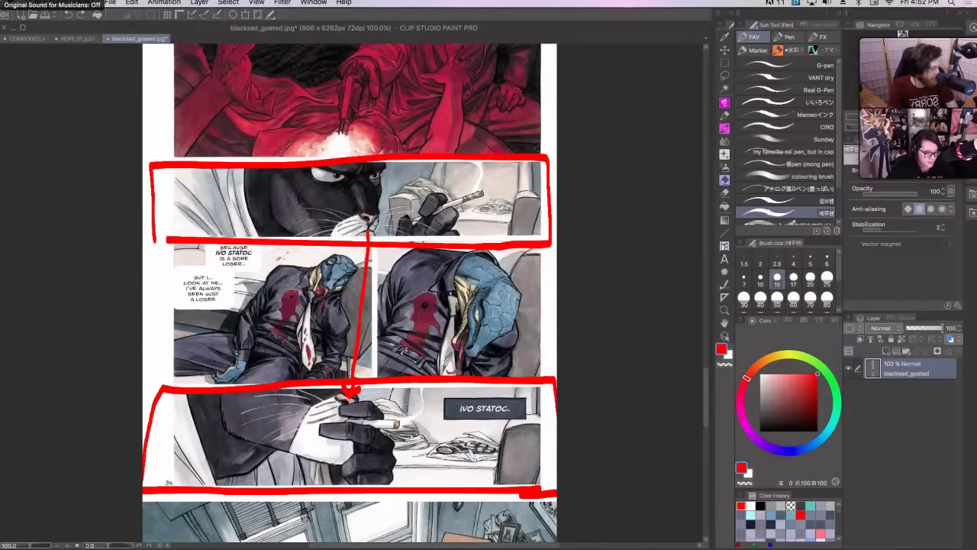
{"action": "key", "text": "ctrl+z"}
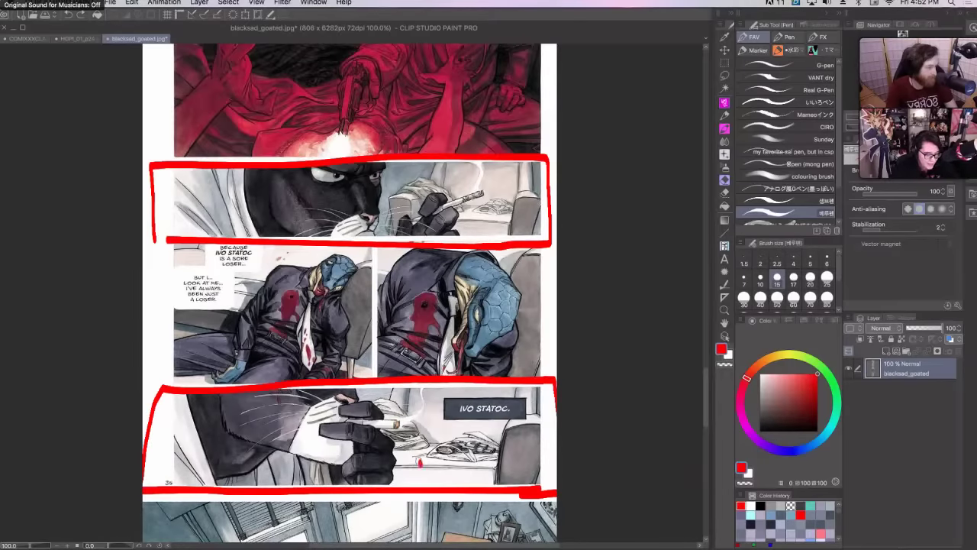
- Circle the table object in both outlined panels and mark the cat's face and cigarette hand with red strokes
{"action": "mouse_move", "coordinate": [416, 463]}
{"action": "left_mouse_down"}
{"action": "mouse_move", "coordinate": [448, 420]}
{"action": "mouse_move", "coordinate": [516, 447]}
{"action": "mouse_move", "coordinate": [469, 474]}
{"action": "mouse_move", "coordinate": [421, 443]}
{"action": "mouse_move", "coordinate": [506, 426]}
{"action": "mouse_move", "coordinate": [518, 443]}
{"action": "mouse_move", "coordinate": [503, 461]}
{"action": "left_mouse_up"}
{"action": "mouse_move", "coordinate": [504, 223]}
{"action": "left_mouse_down"}
{"action": "mouse_move", "coordinate": [496, 170]}
{"action": "mouse_move", "coordinate": [529, 221]}
{"action": "mouse_move", "coordinate": [469, 229]}
{"action": "left_mouse_up"}
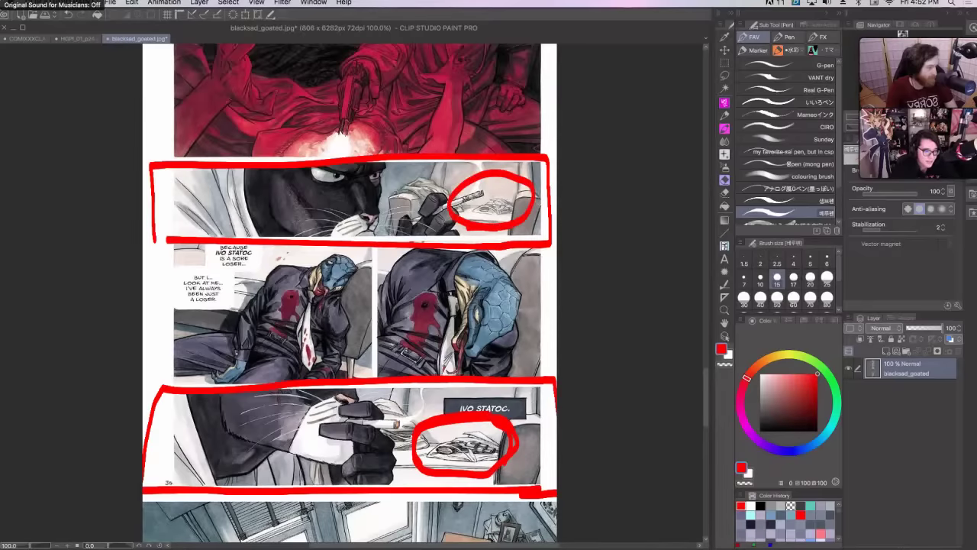
{"action": "mouse_move", "coordinate": [414, 200]}
{"action": "left_mouse_down"}
{"action": "mouse_move", "coordinate": [379, 200]}
{"action": "mouse_move", "coordinate": [387, 211]}
{"action": "left_mouse_up"}
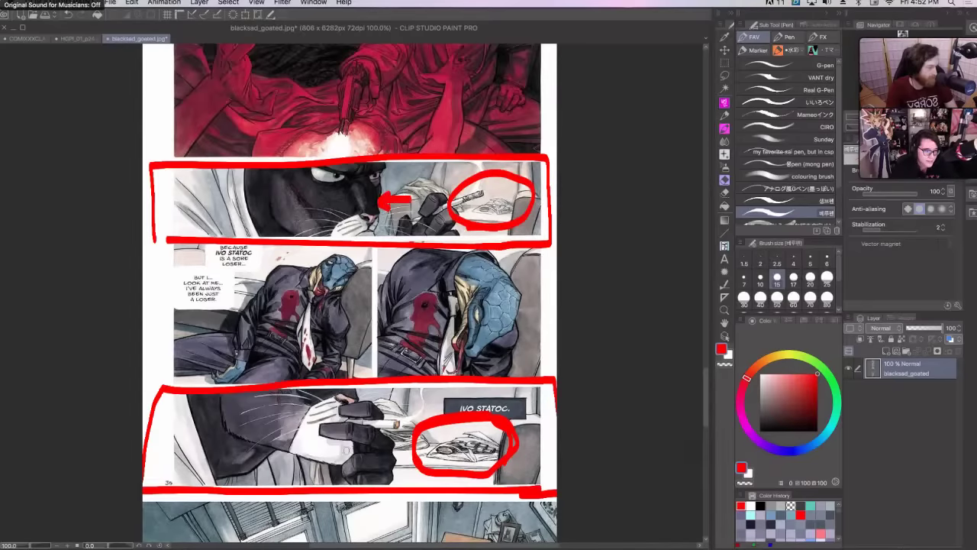
{"action": "mouse_move", "coordinate": [319, 431]}
{"action": "left_mouse_down"}
{"action": "mouse_move", "coordinate": [427, 442]}
{"action": "mouse_move", "coordinate": [422, 455]}
{"action": "mouse_move", "coordinate": [439, 445]}
{"action": "left_mouse_up"}
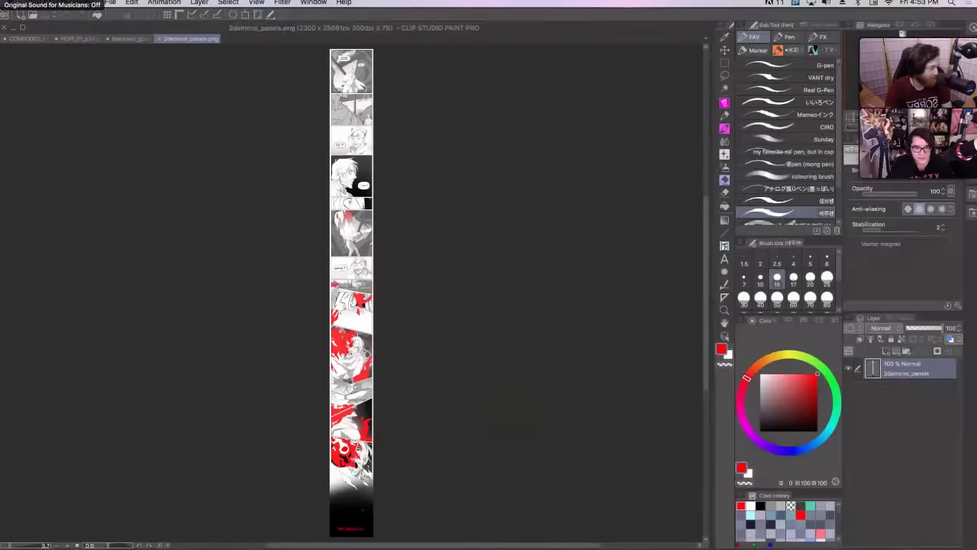
- Examine the opening panels of the vertical strip in 2demons_panels.png
{"action": "scroll", "coordinate": [519, 290], "scroll_direction": "up", "scroll_amount": 5}
{"action": "scroll", "coordinate": [519, 290], "scroll_direction": "down", "scroll_amount": 1}
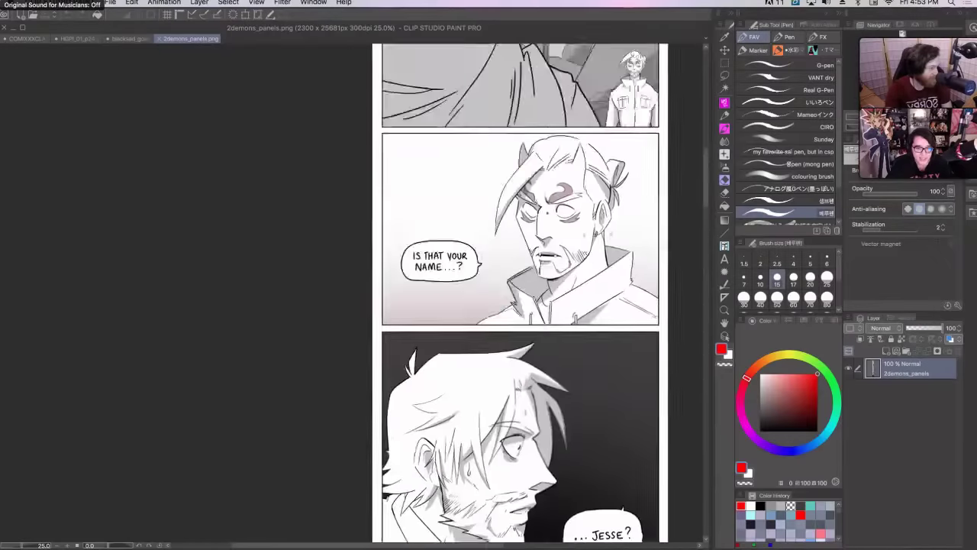
{"action": "scroll", "coordinate": [519, 290], "scroll_direction": "up", "scroll_amount": 5}
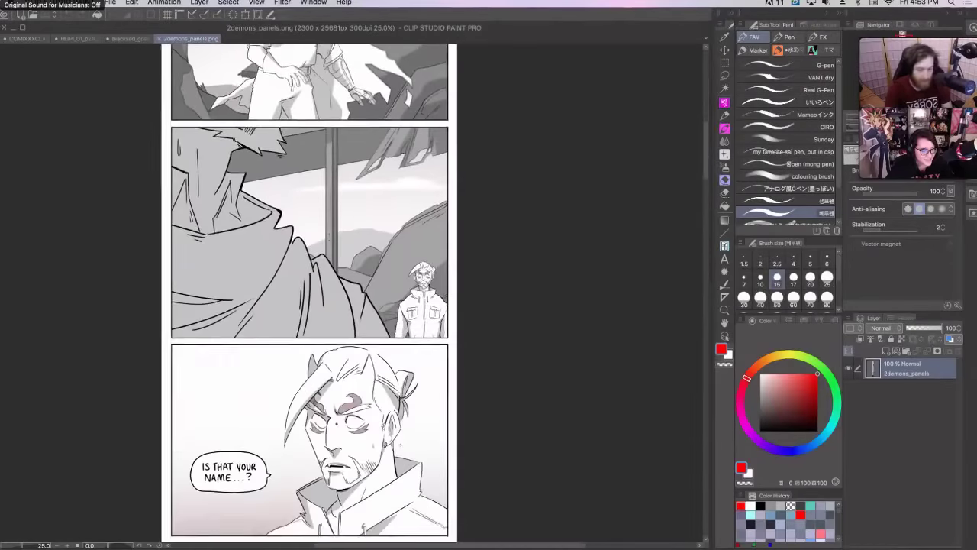
{"action": "scroll", "coordinate": [351, 294], "scroll_direction": "up", "scroll_amount": 8}
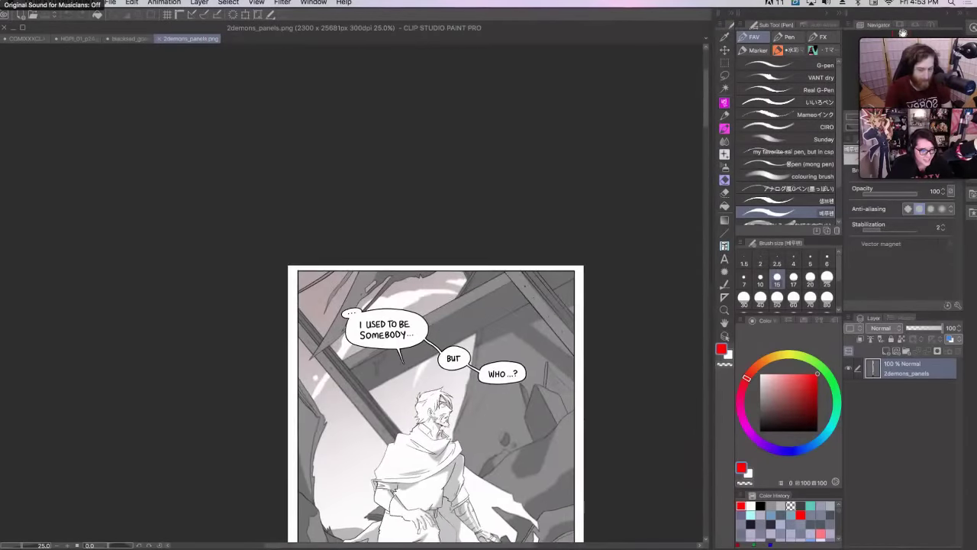
{"action": "scroll", "coordinate": [435, 305], "scroll_direction": "down", "scroll_amount": 5}
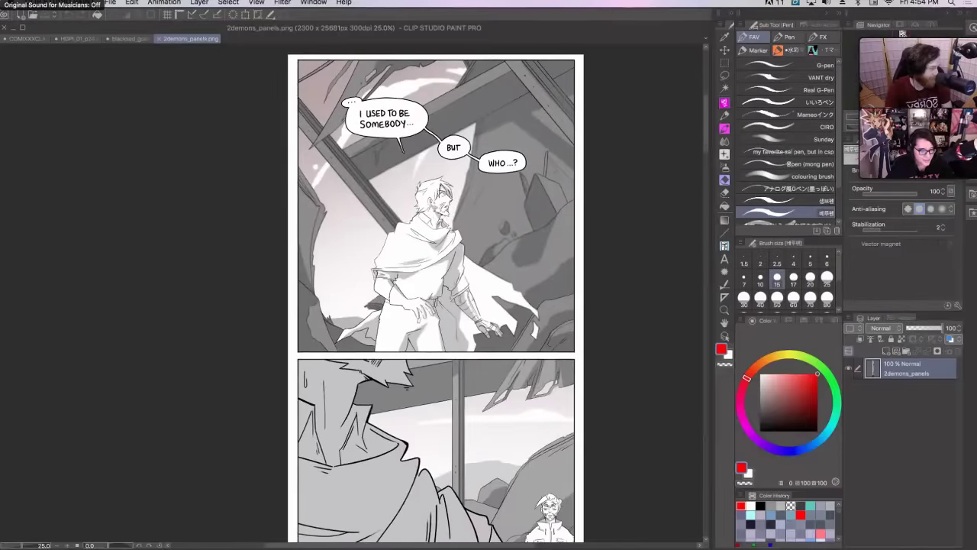
- Examine the vertical strip from the "I used to be somebody" panel down to the black fade below the red face, and return to the COMIXXXCLASS canvas
{"action": "left_click_drag", "start_coordinate": [710, 129], "coordinate": [709, 132]}
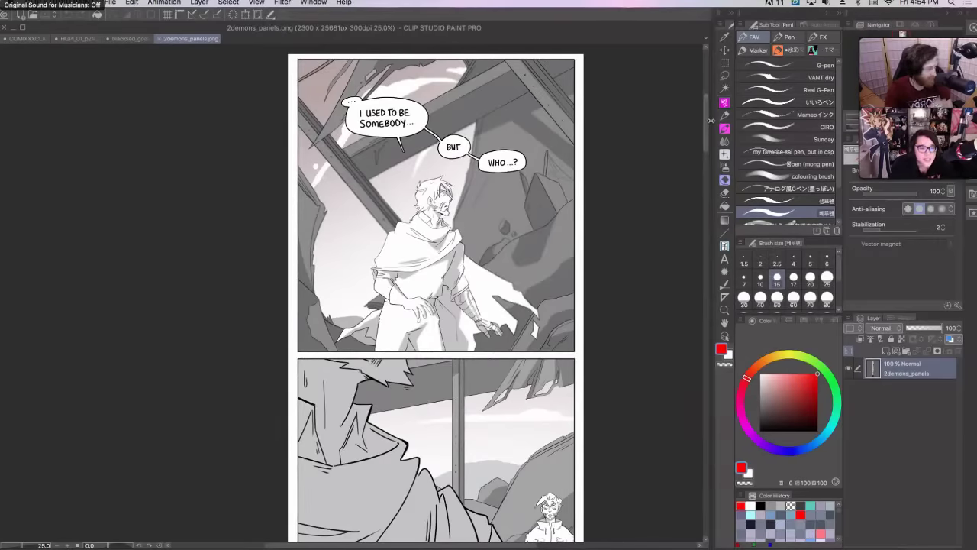
{"action": "scroll", "coordinate": [706, 123], "scroll_direction": "down", "scroll_amount": 2}
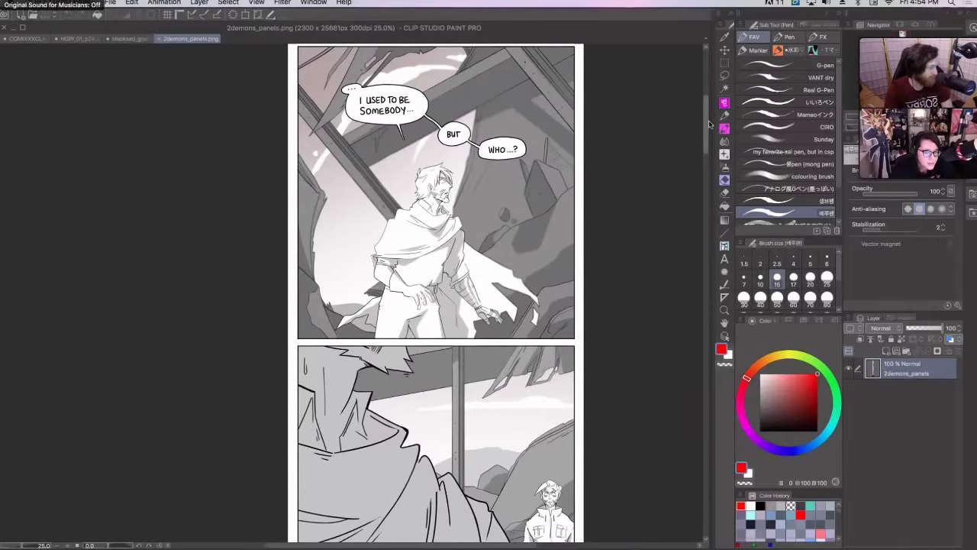
{"action": "scroll", "coordinate": [708, 123], "scroll_direction": "down", "scroll_amount": 5}
{"action": "scroll", "coordinate": [710, 123], "scroll_direction": "up", "scroll_amount": 4}
{"action": "scroll", "coordinate": [712, 122], "scroll_direction": "up", "scroll_amount": 2}
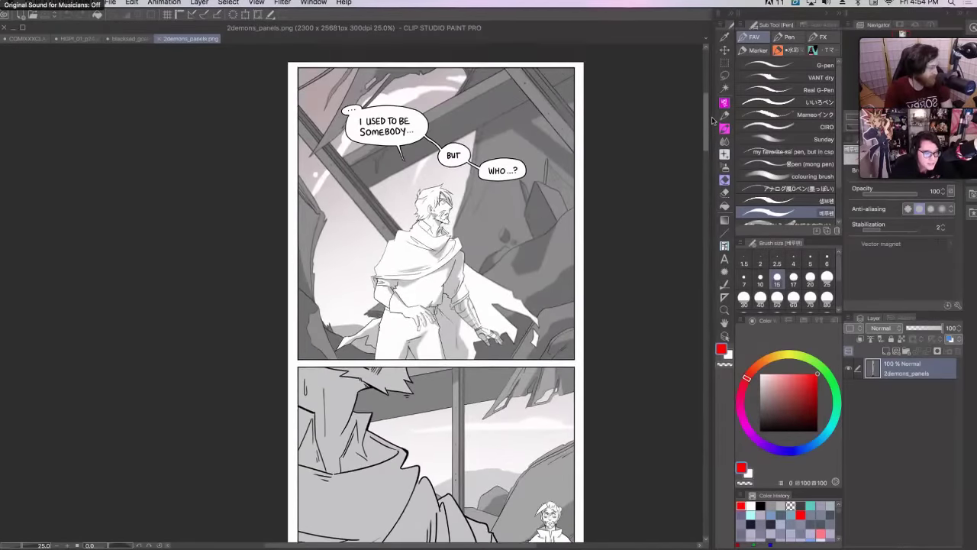
{"action": "scroll", "coordinate": [713, 121], "scroll_direction": "down", "scroll_amount": 1}
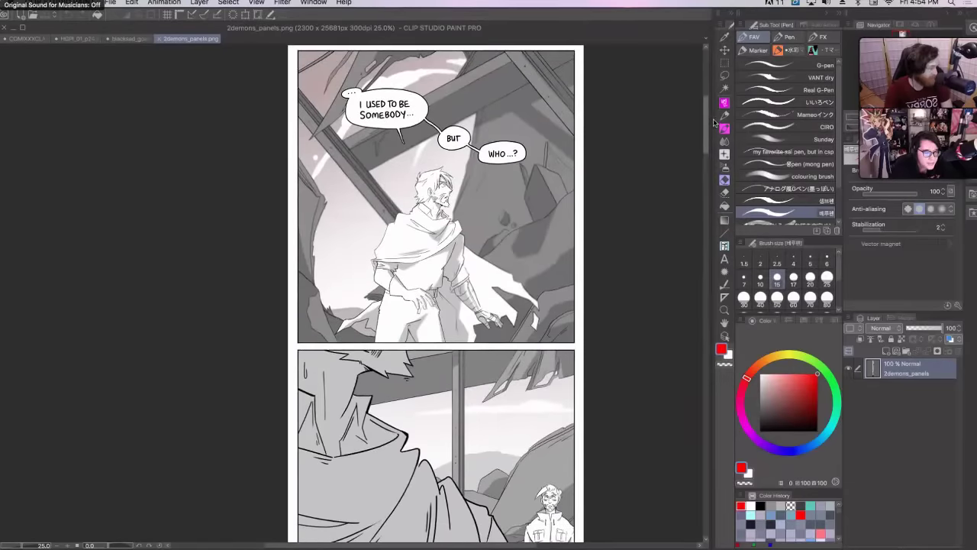
{"action": "scroll", "coordinate": [714, 122], "scroll_direction": "down", "scroll_amount": 1}
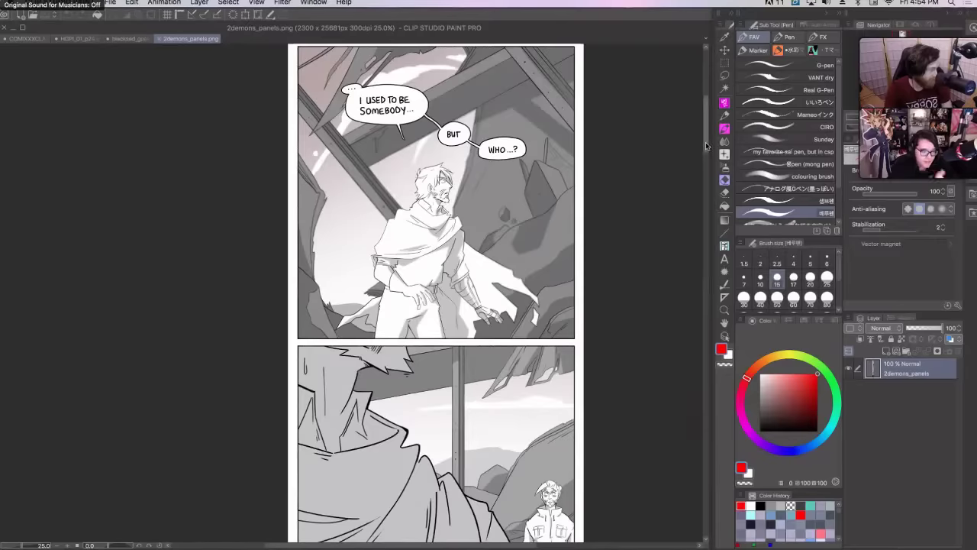
{"action": "left_click_drag", "start_coordinate": [707, 145], "coordinate": [709, 156]}
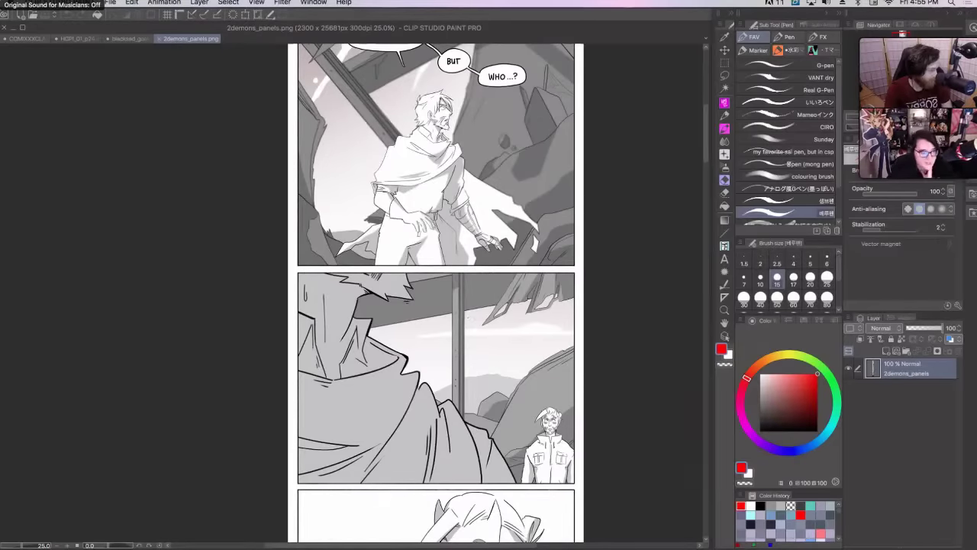
{"action": "left_click_drag", "start_coordinate": [706, 152], "coordinate": [707, 305]}
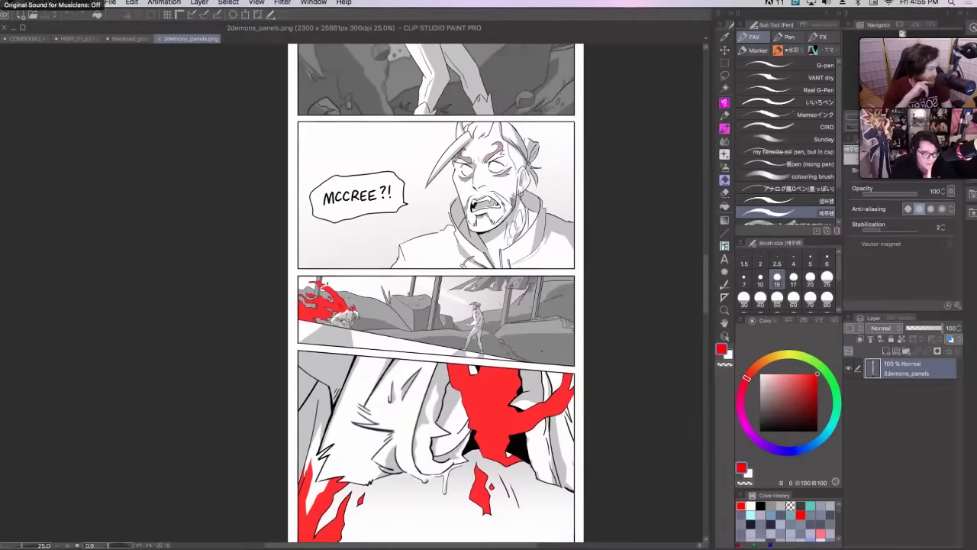
{"action": "left_click_drag", "start_coordinate": [707, 305], "coordinate": [710, 426]}
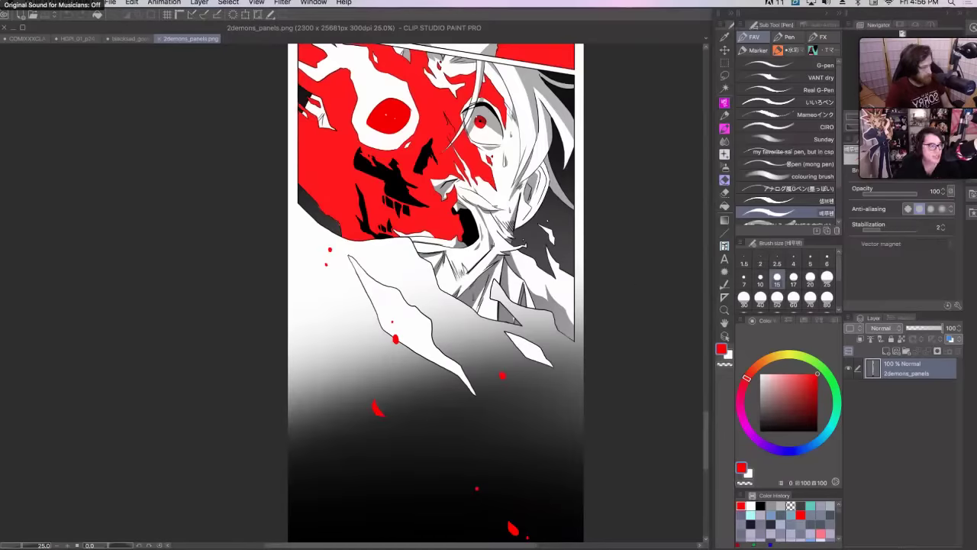
{"action": "left_click", "coordinate": [23, 38]}
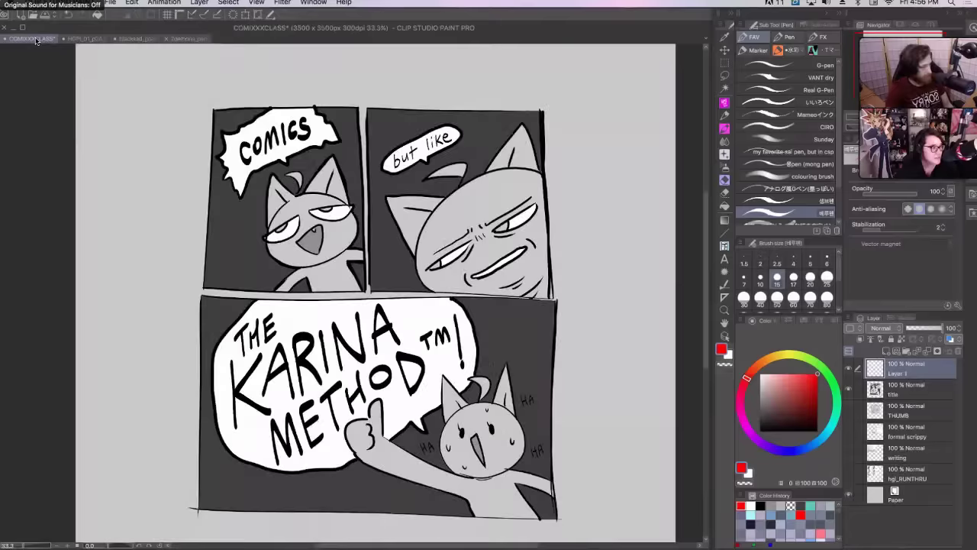
{"action": "scroll", "coordinate": [379, 290], "scroll_direction": "down", "scroll_amount": 2}
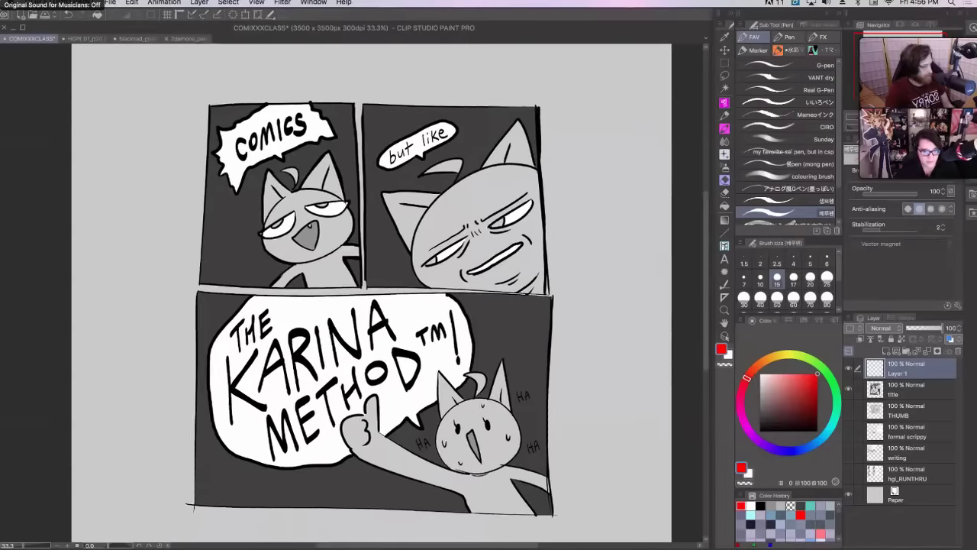
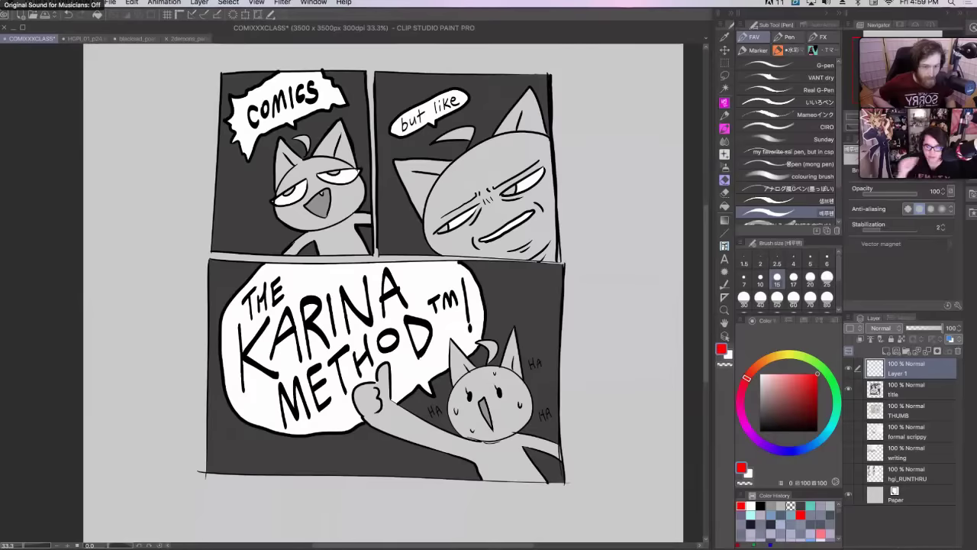
- In 2demons_panels.png, draw a red double-headed arrow linking the small background figure to his close-up in the "Is that your name" panel
{"action": "left_click", "coordinate": [185, 39]}
{"action": "scroll", "coordinate": [435, 290], "scroll_direction": "up", "scroll_amount": 15}
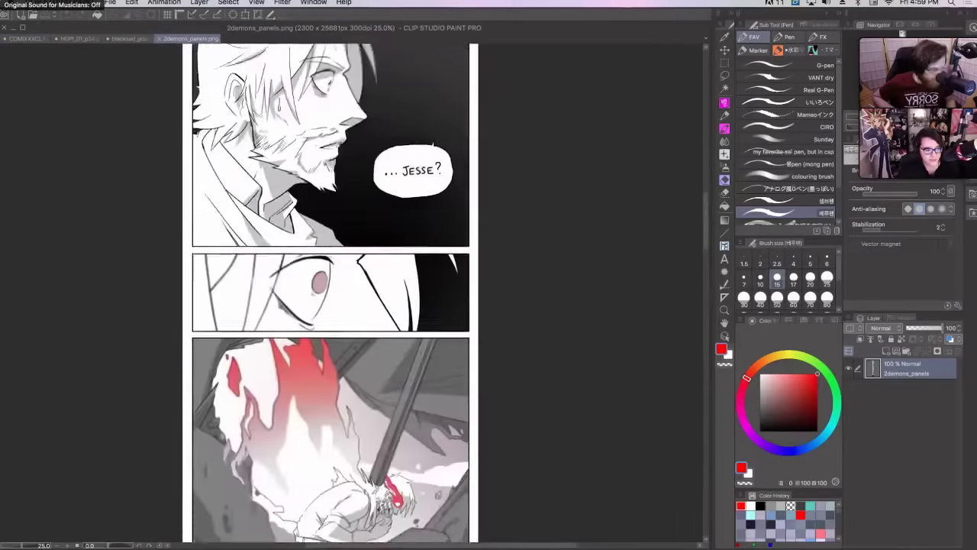
{"action": "scroll", "coordinate": [328, 290], "scroll_direction": "down", "scroll_amount": 5}
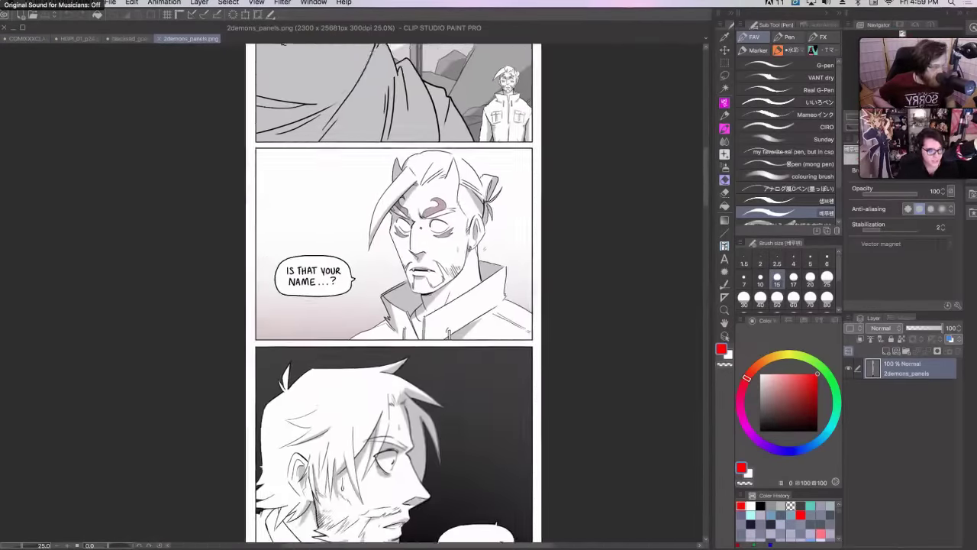
{"action": "scroll", "coordinate": [328, 290], "scroll_direction": "up", "scroll_amount": 8}
{"action": "scroll", "coordinate": [328, 290], "scroll_direction": "down", "scroll_amount": 12}
{"action": "scroll", "coordinate": [351, 290], "scroll_direction": "left", "scroll_amount": 3}
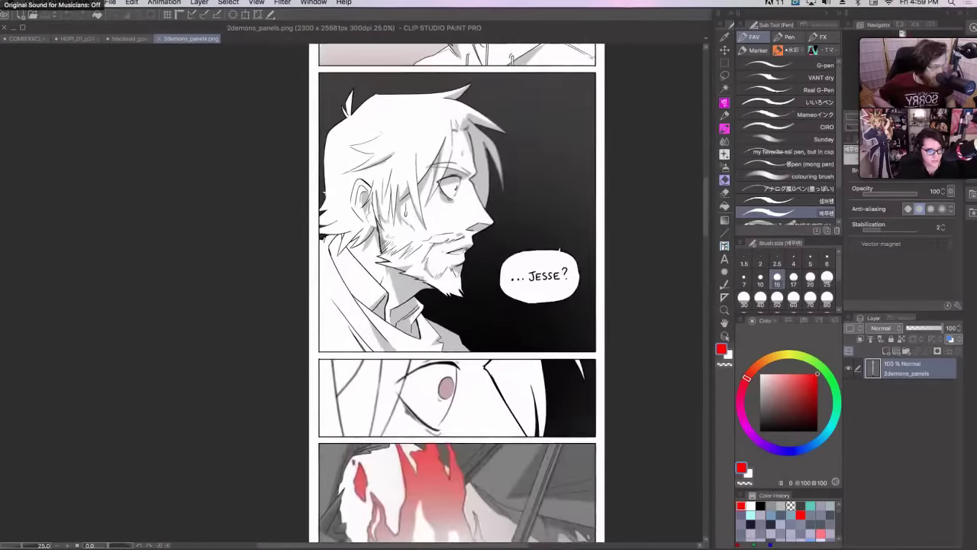
{"action": "scroll", "coordinate": [351, 290], "scroll_direction": "up", "scroll_amount": 3}
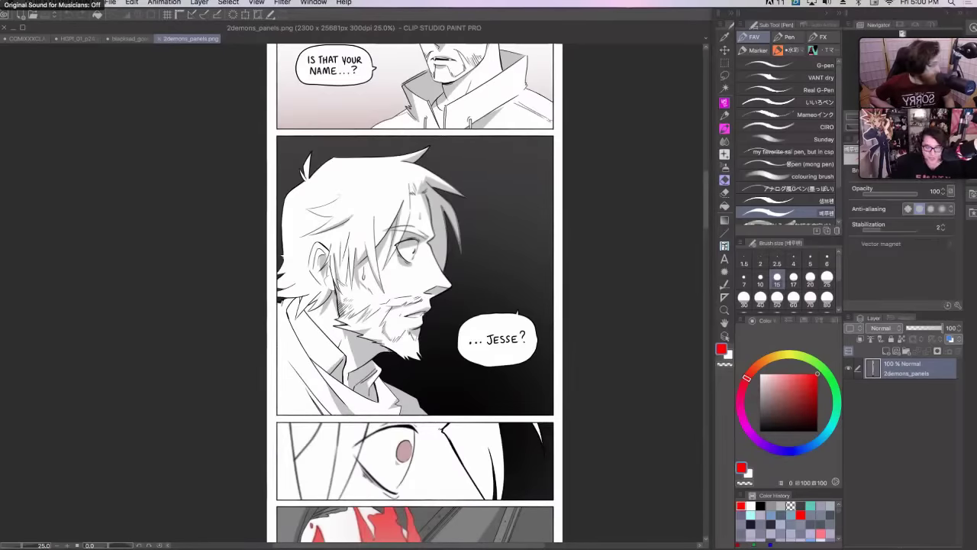
{"action": "scroll", "coordinate": [414, 293], "scroll_direction": "up", "scroll_amount": 10}
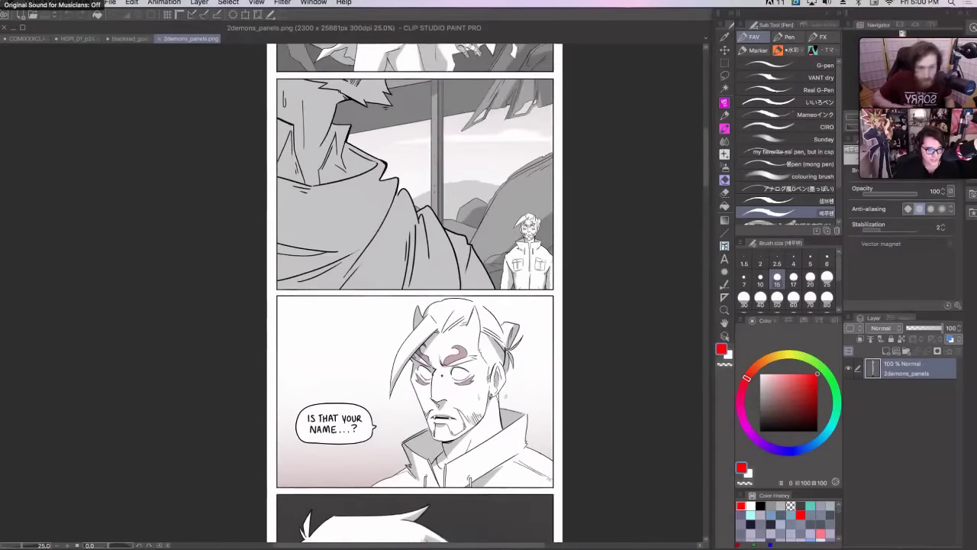
{"action": "mouse_move", "coordinate": [524, 262]}
{"action": "left_mouse_down"}
{"action": "mouse_move", "coordinate": [503, 317]}
{"action": "mouse_move", "coordinate": [510, 307]}
{"action": "left_mouse_up"}
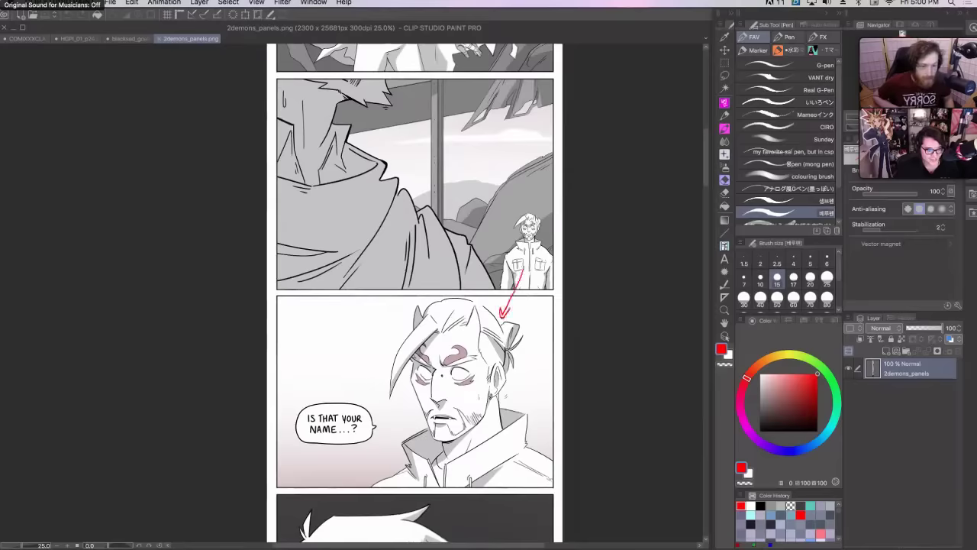
{"action": "mouse_move", "coordinate": [518, 272]}
{"action": "left_mouse_down"}
{"action": "mouse_move", "coordinate": [523, 264]}
{"action": "mouse_move", "coordinate": [530, 274]}
{"action": "left_mouse_up"}
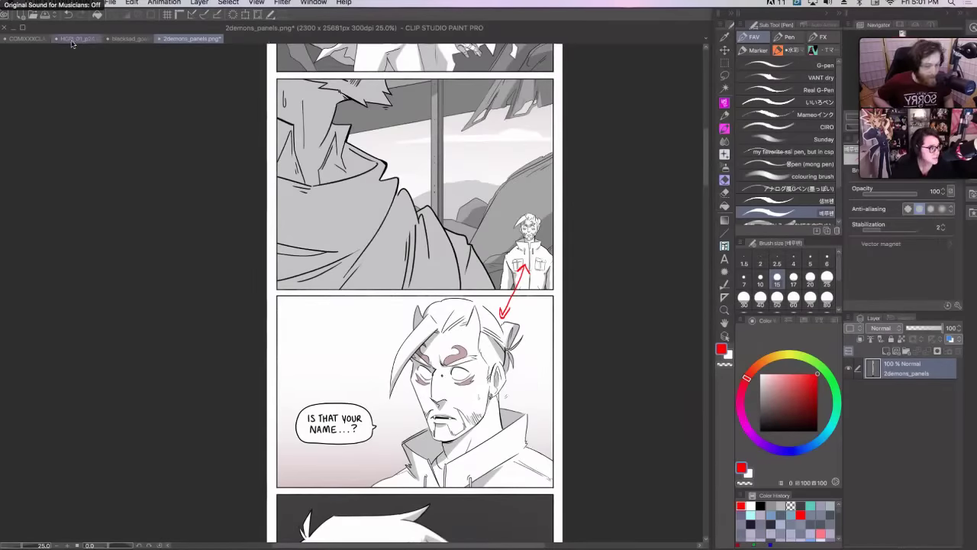
- Bring the title comic in the COMIXXXCLASS document back into view
{"action": "left_click", "coordinate": [32, 38]}
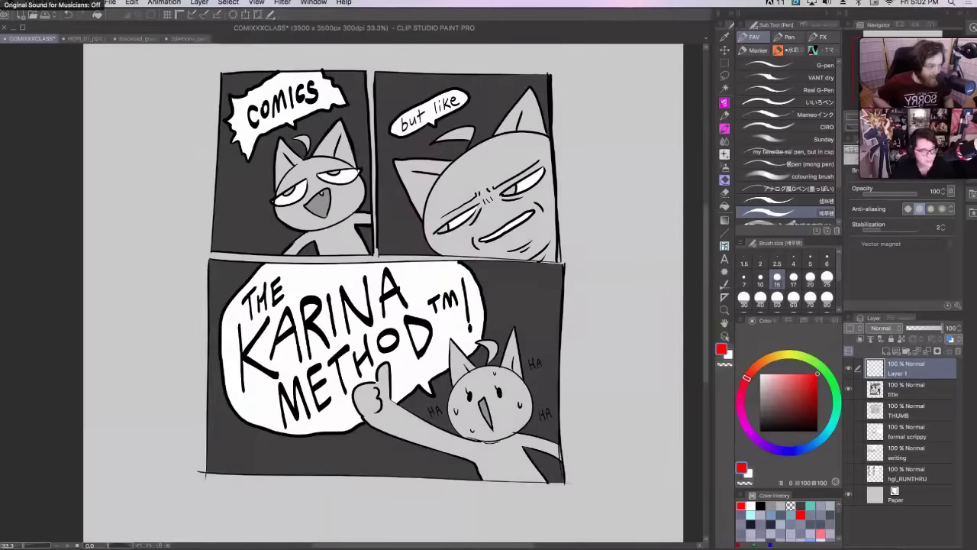
{"action": "key", "text": "Tab"}
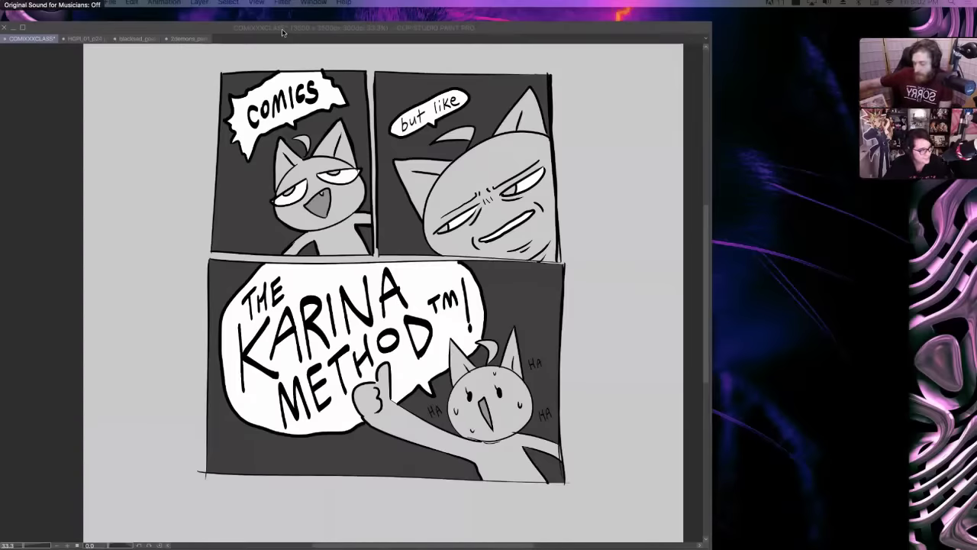
{"action": "key", "text": "Tab"}
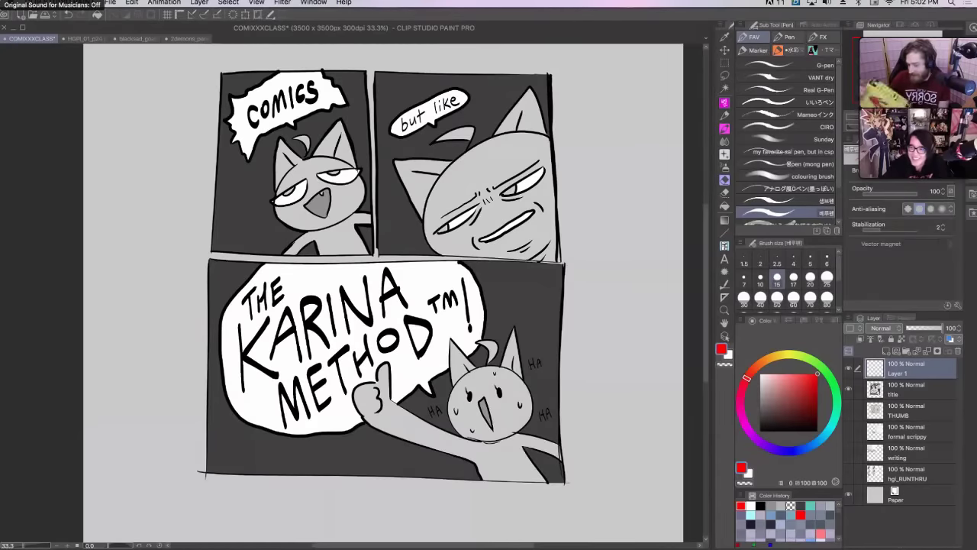
{"action": "key", "text": "super+Tab"}
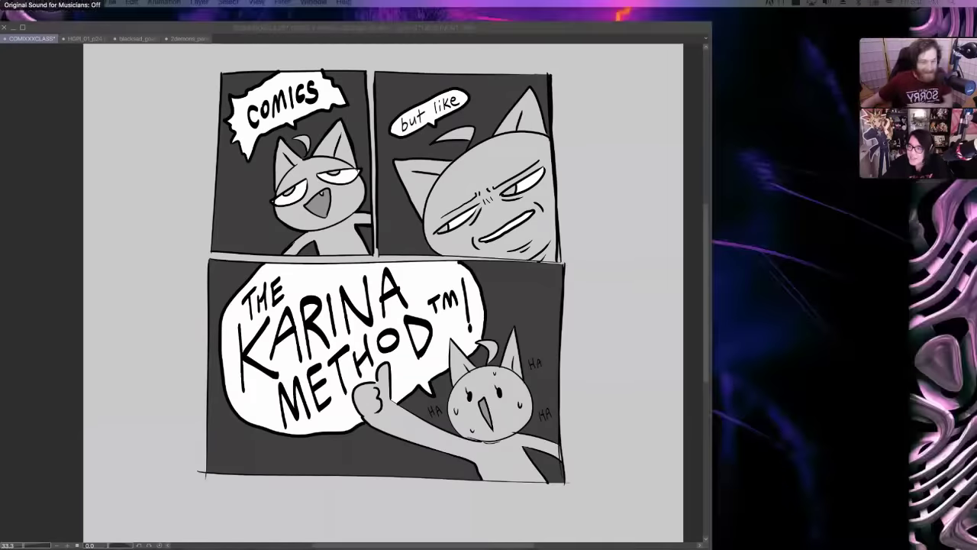